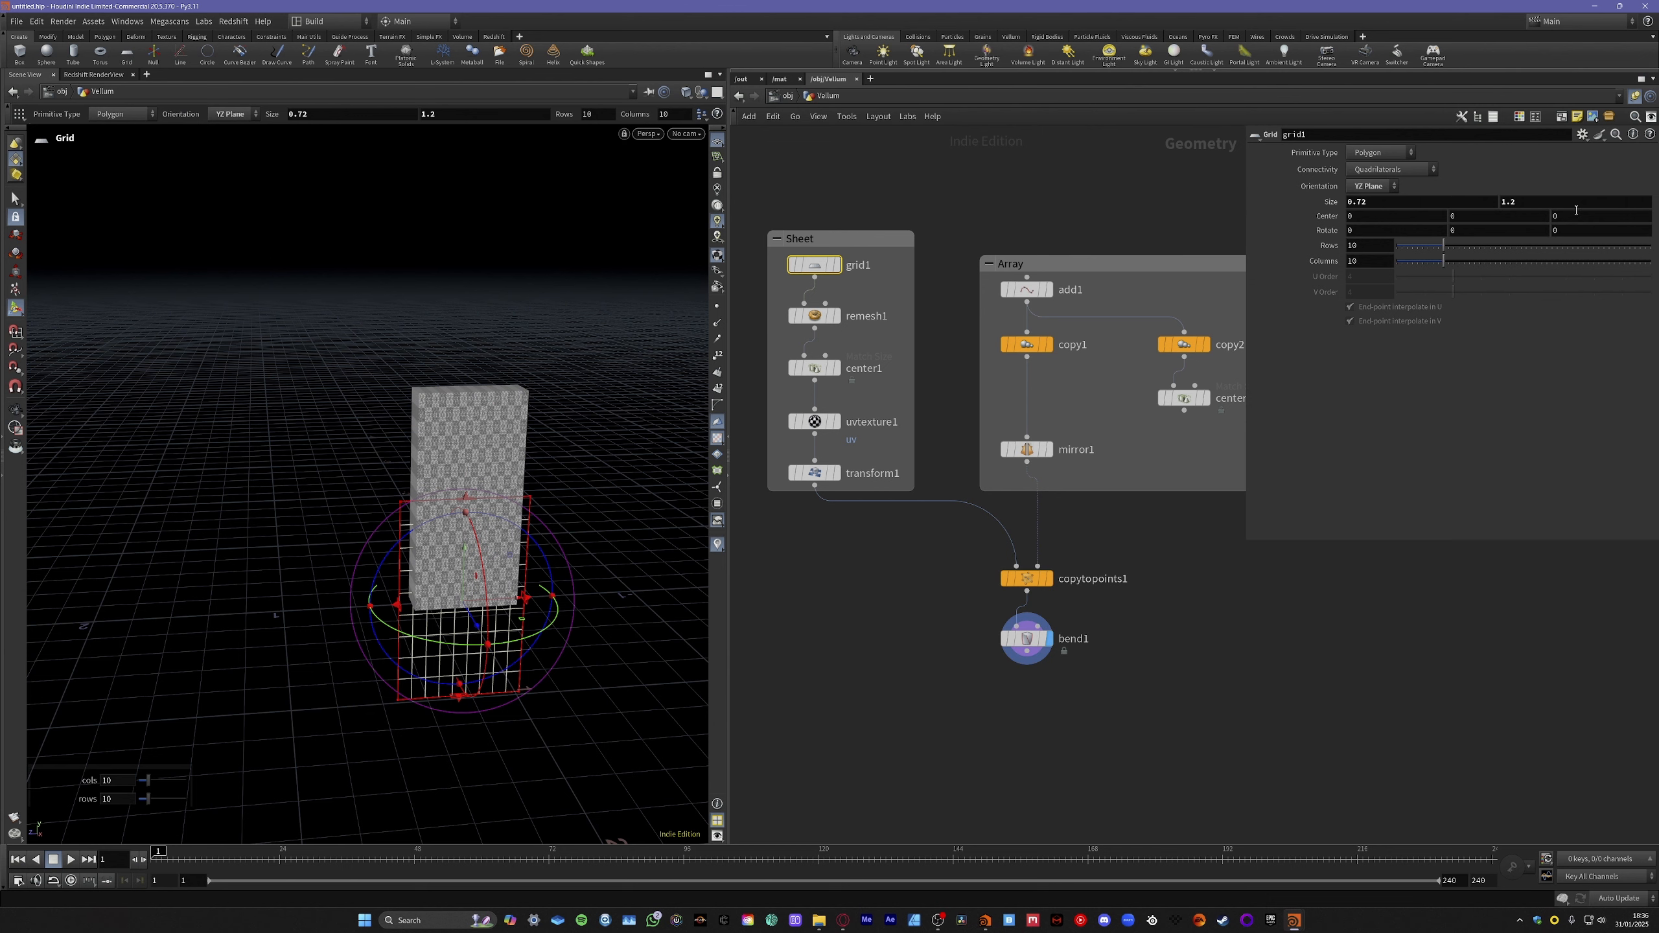
Try a size of 1.6 for the sheet grid's height, check the bend's capture length, and undo the change.
middle_drag(1546, 201, 1542, 206)
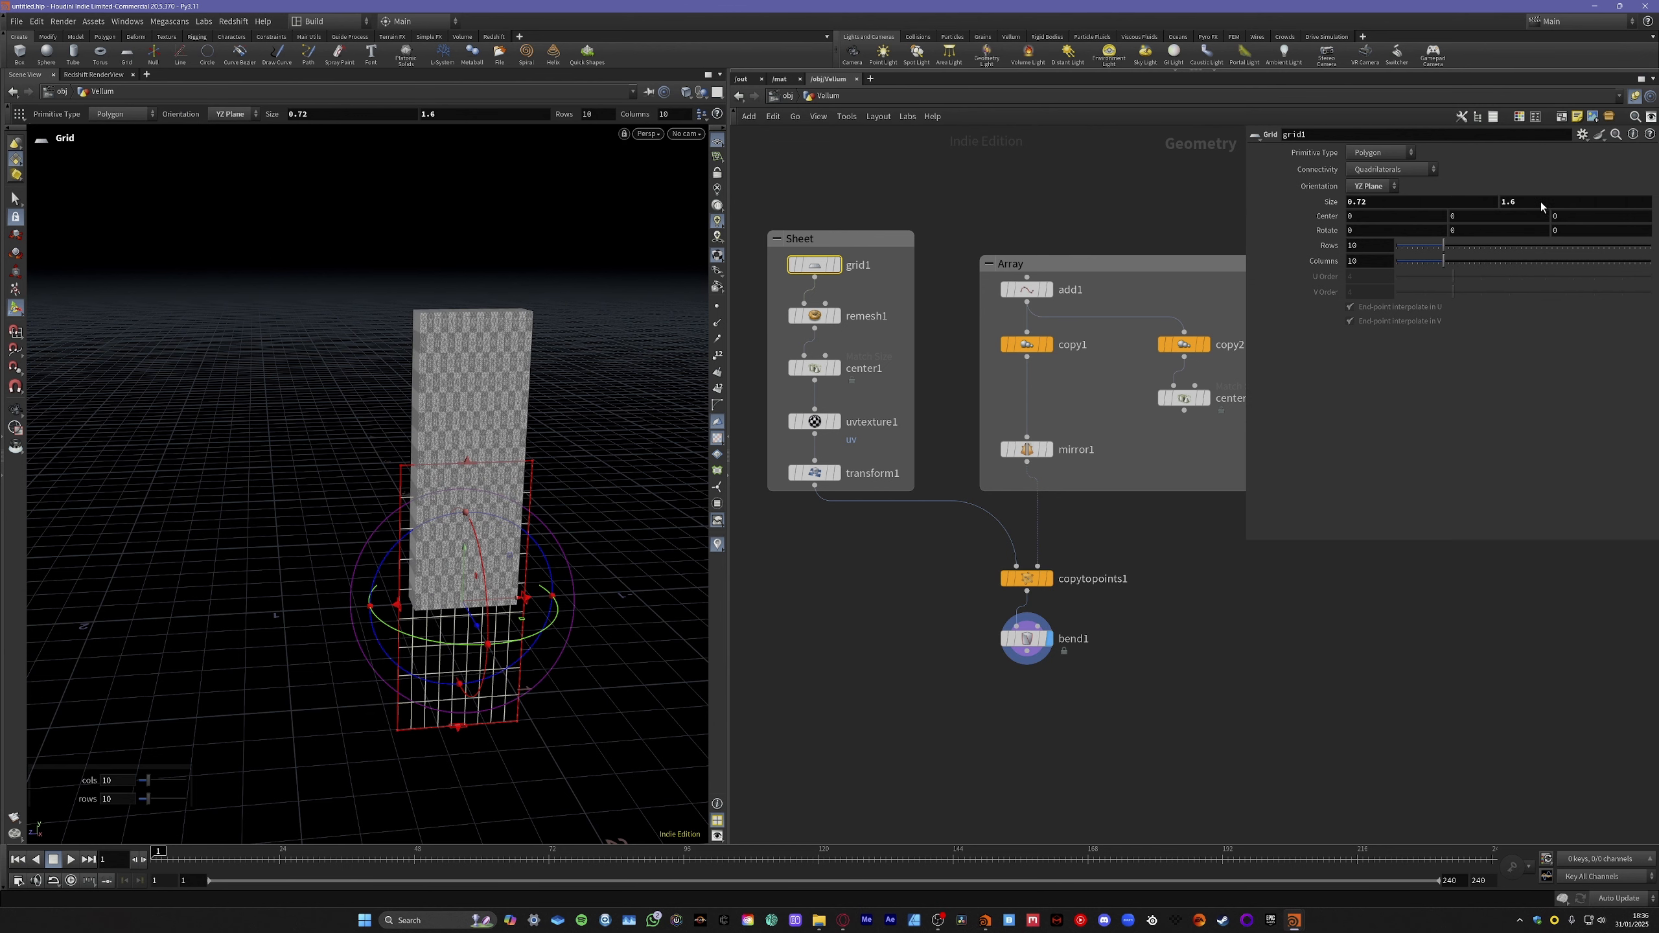
click(1026, 639)
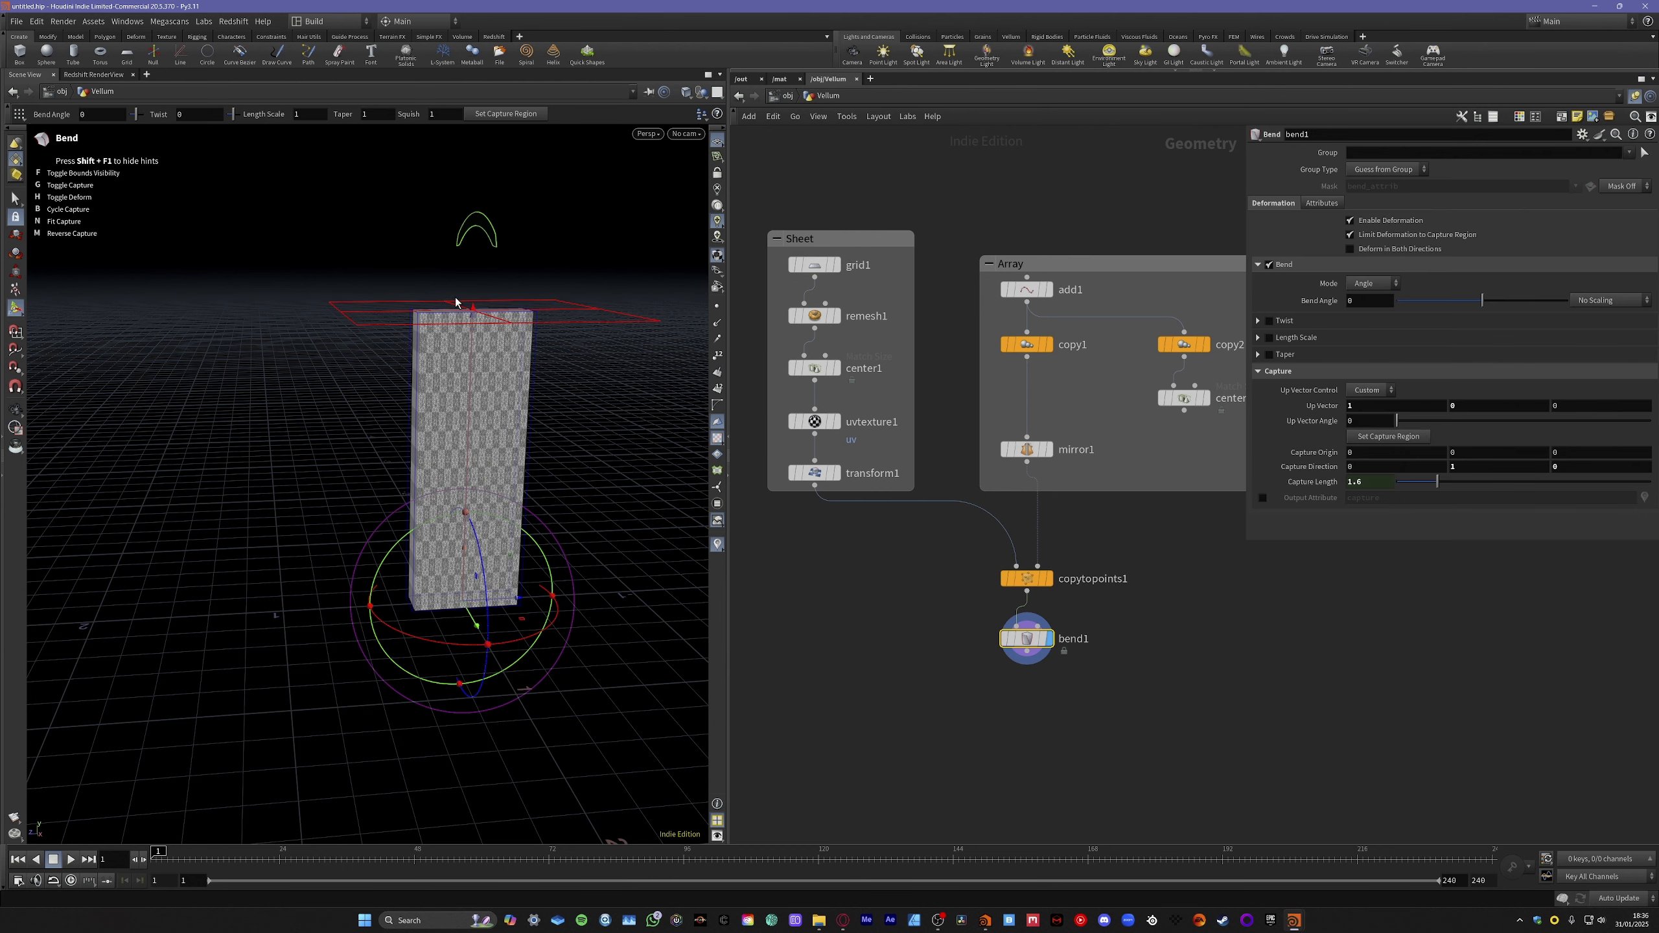
key(ctrl+z)
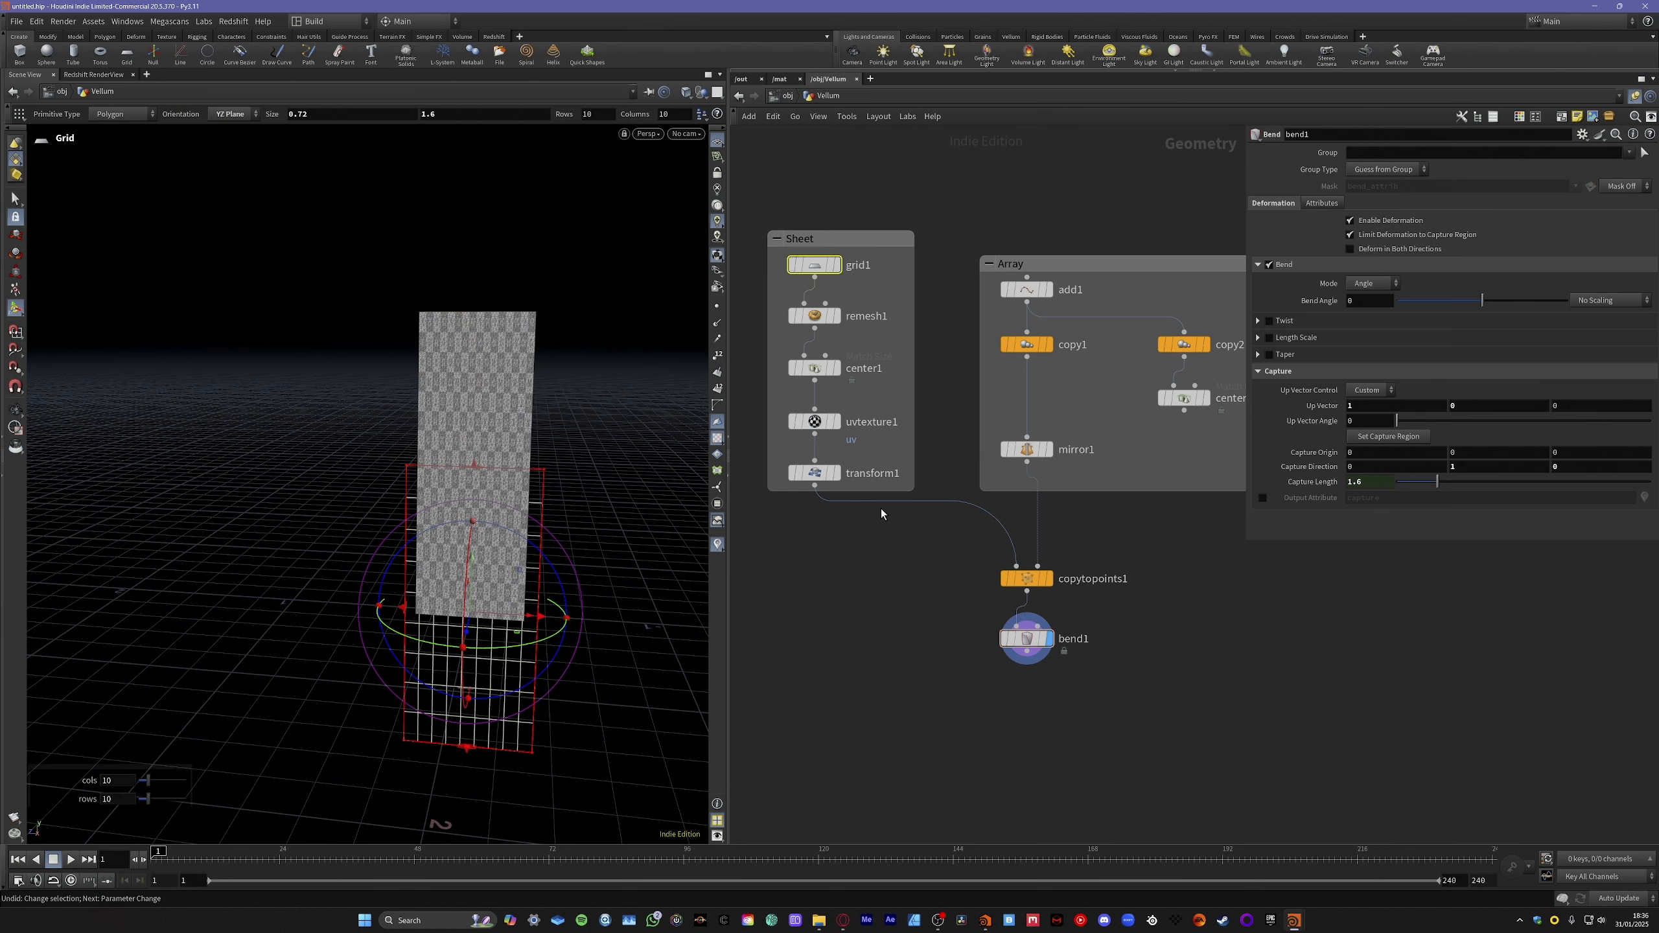
key(ctrl+z)
key(ctrl+z)
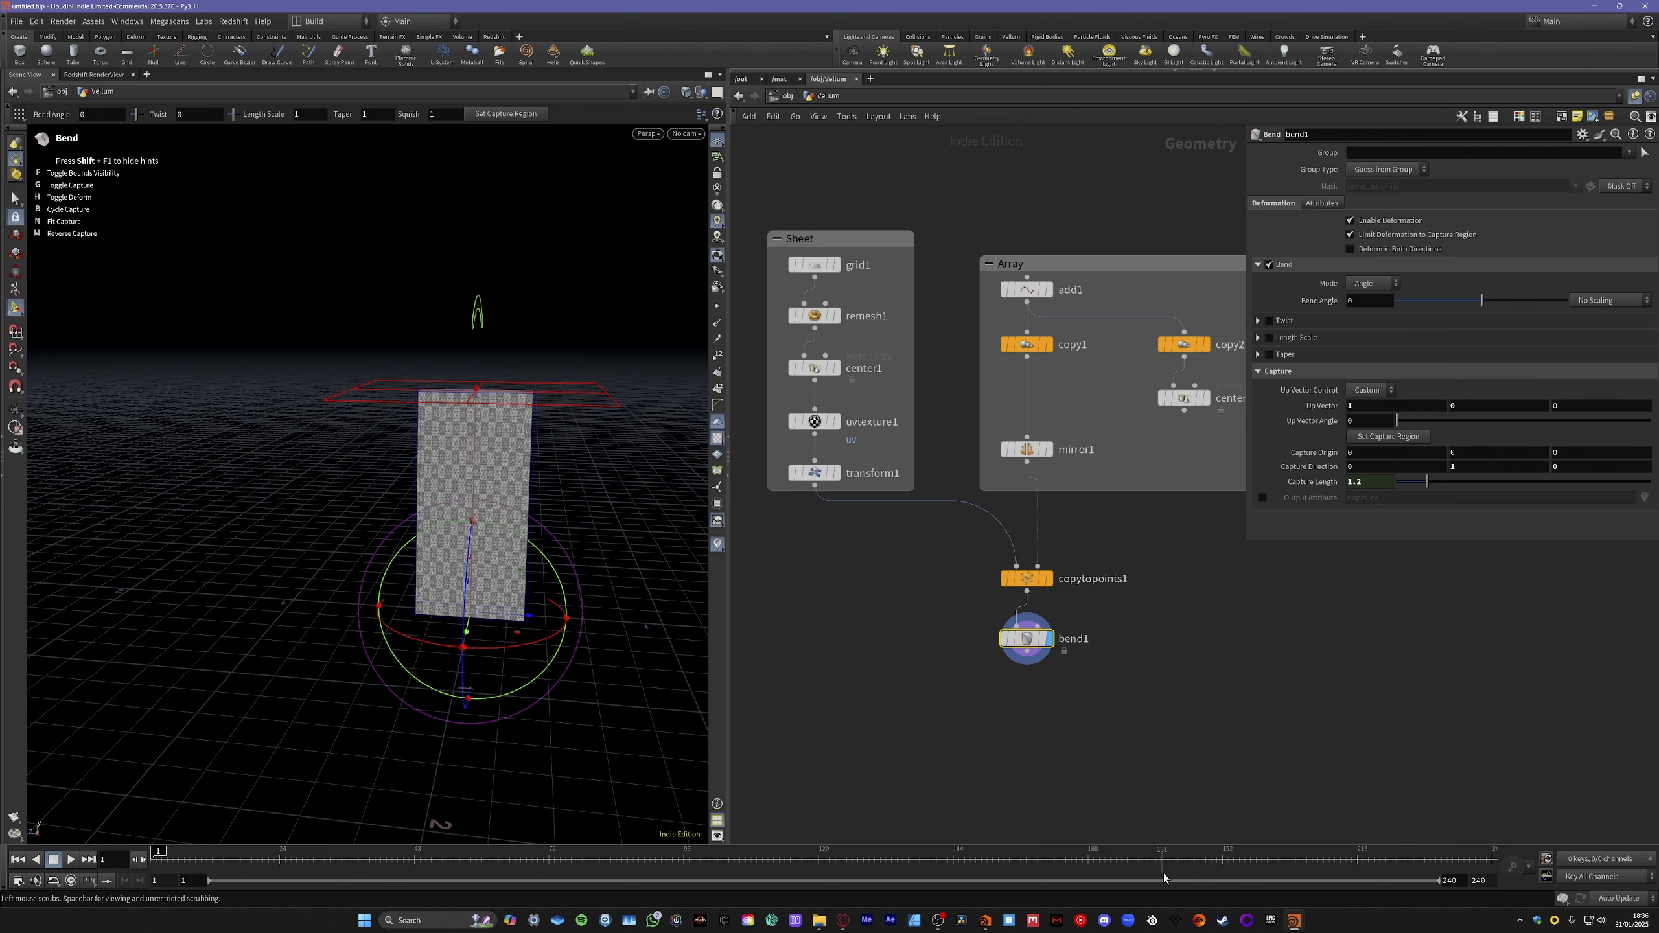
Enable the Twist deformation on the bend1 node.
mouse_move(1233, 727)
middle_down()
mouse_move(1299, 726)
mouse_move(1262, 726)
middle_up()
click(843, 713)
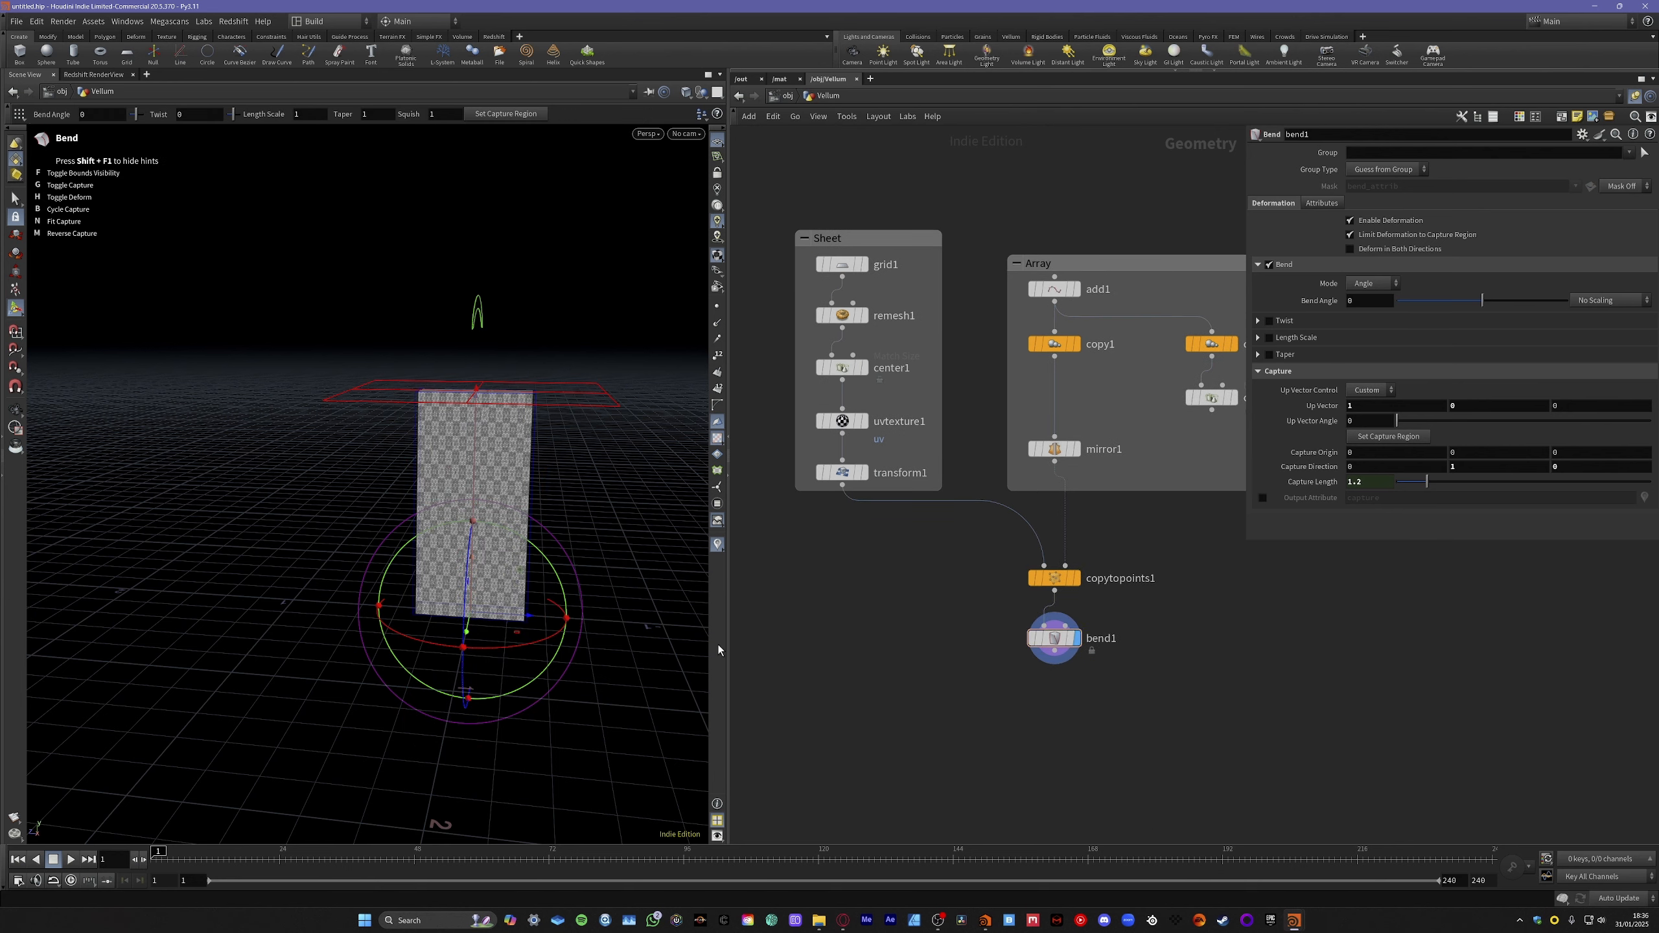
alt+drag(450, 491, 557, 503)
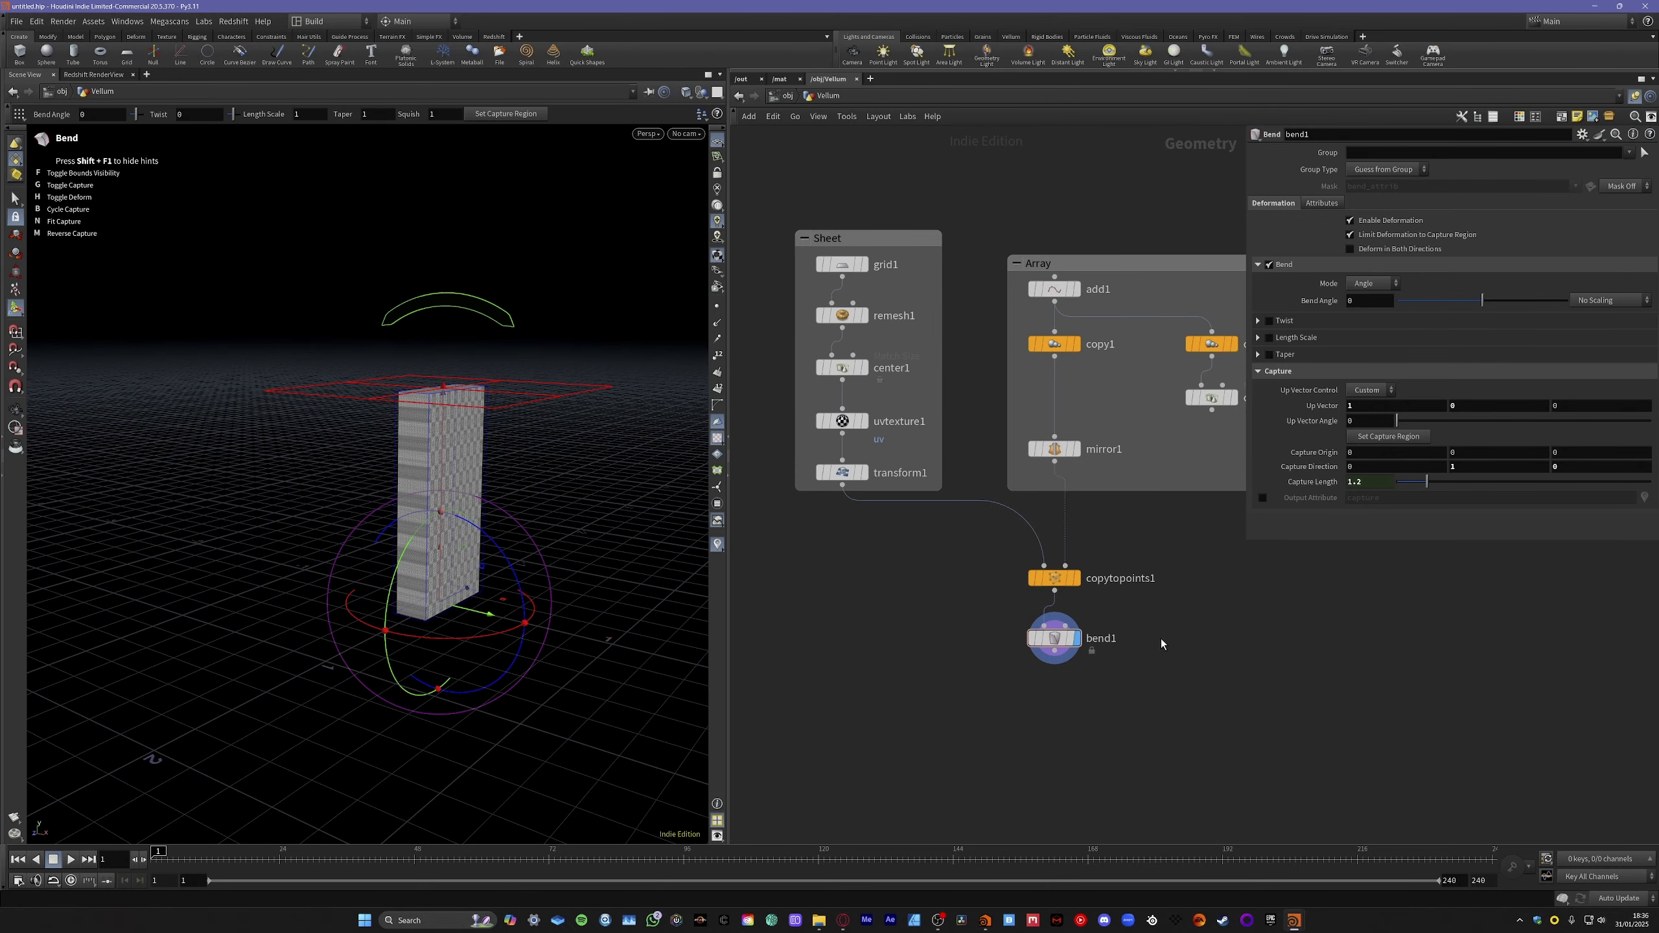
click(1055, 638)
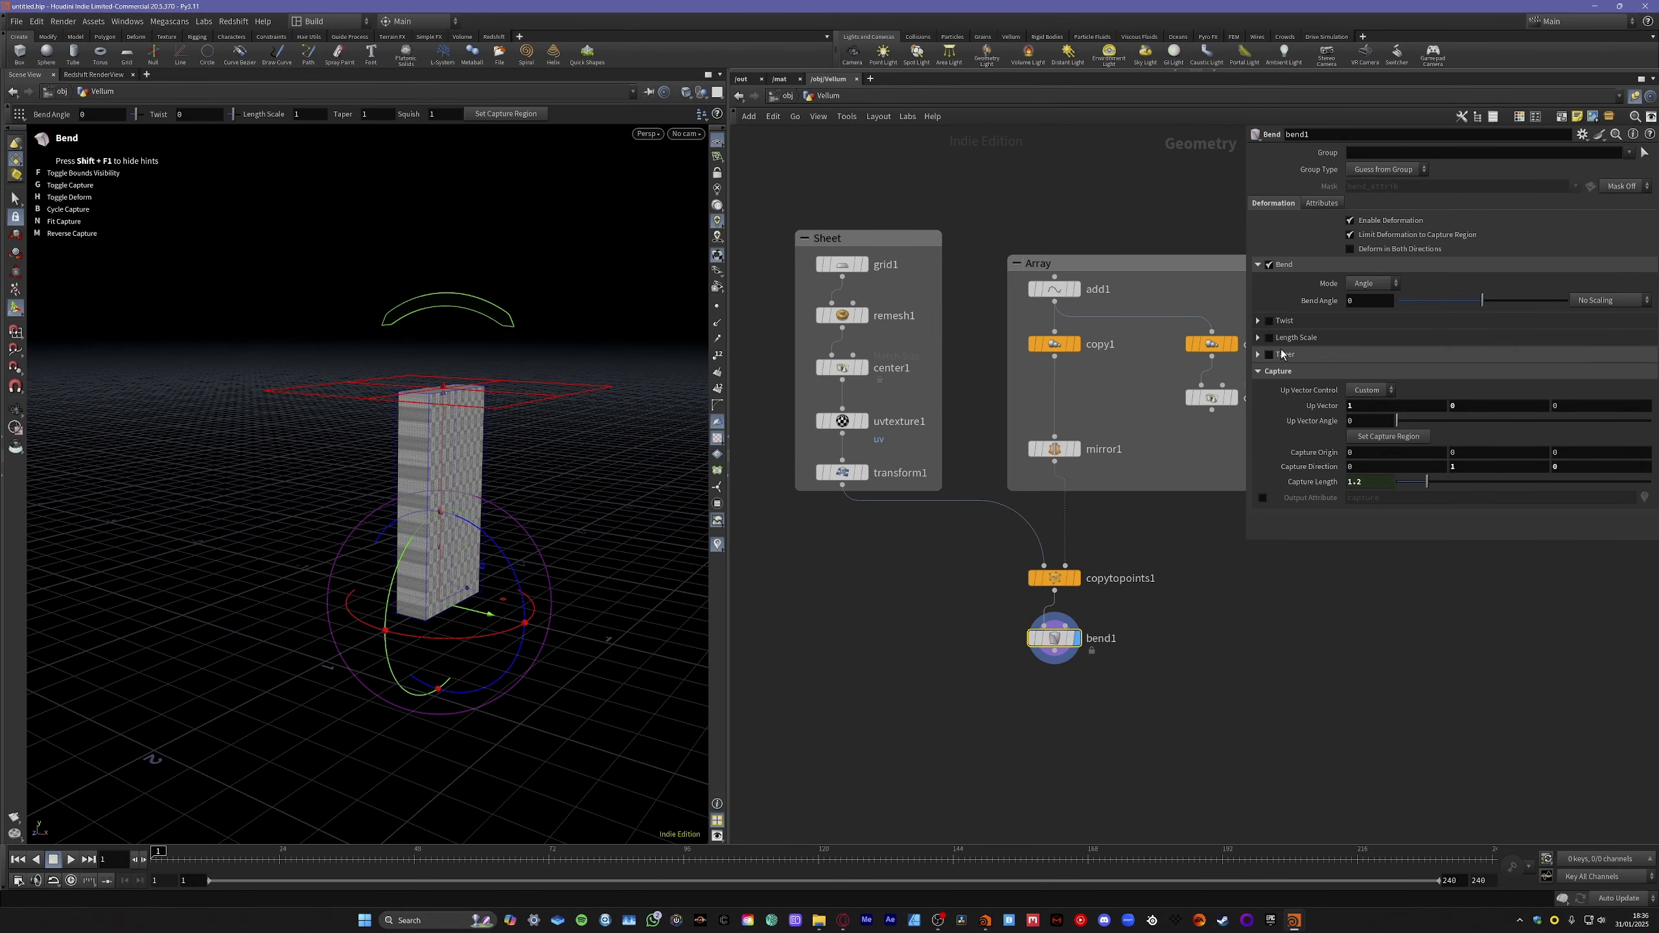
click(1258, 320)
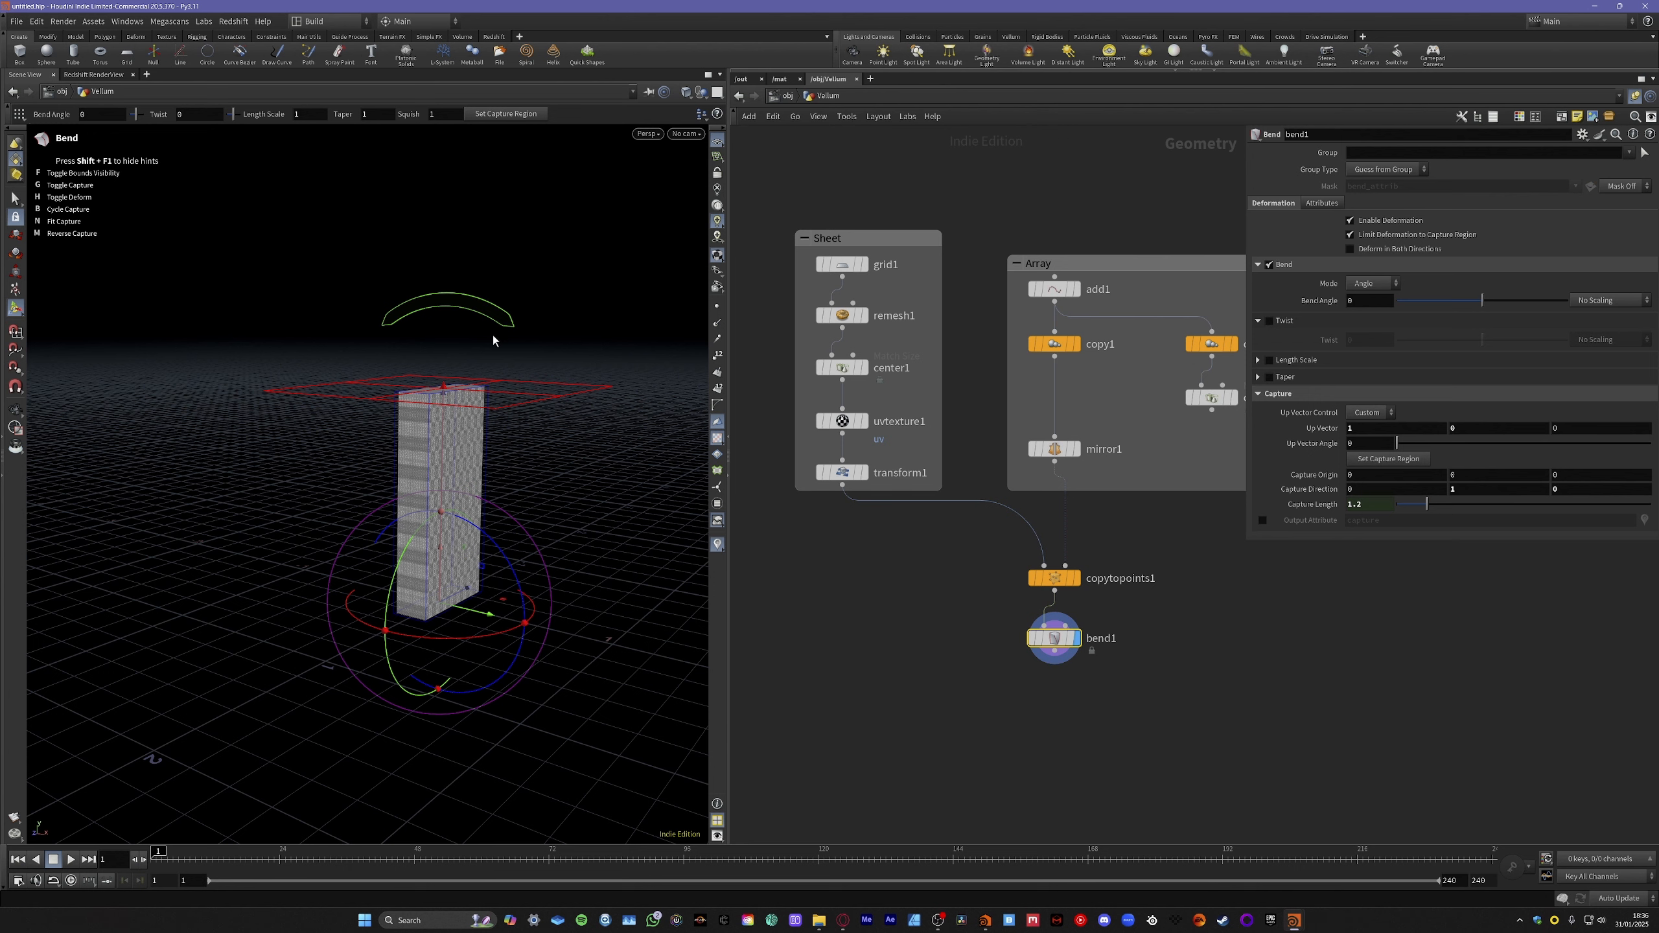
alt+drag(272, 536, 402, 519)
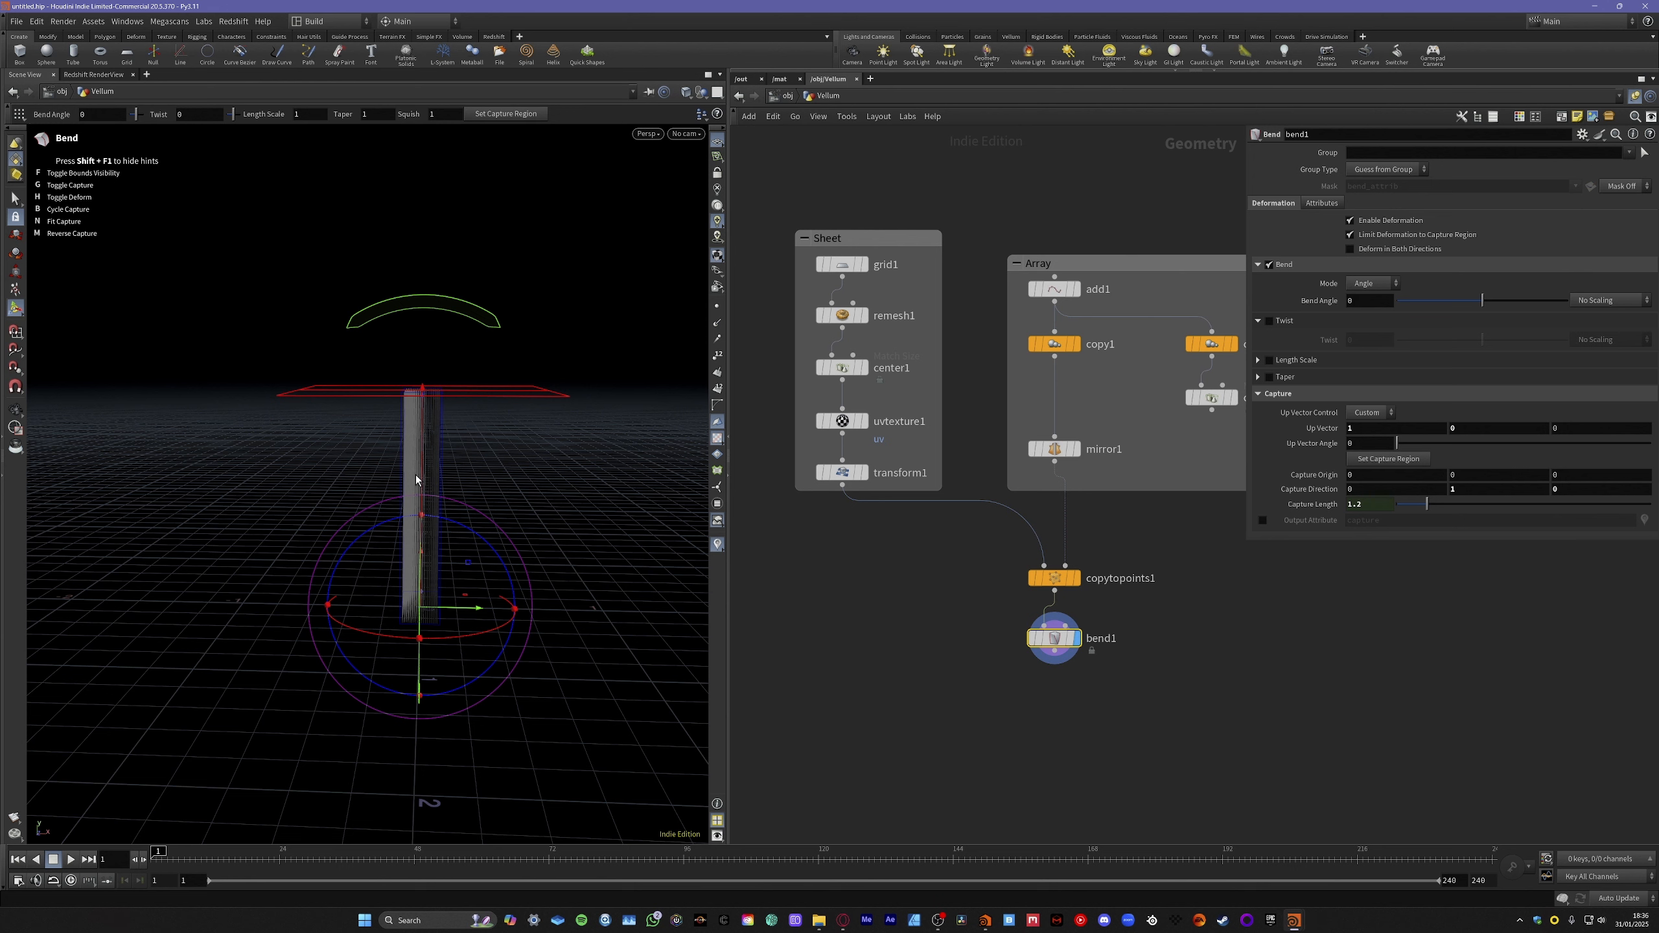
click(1269, 320)
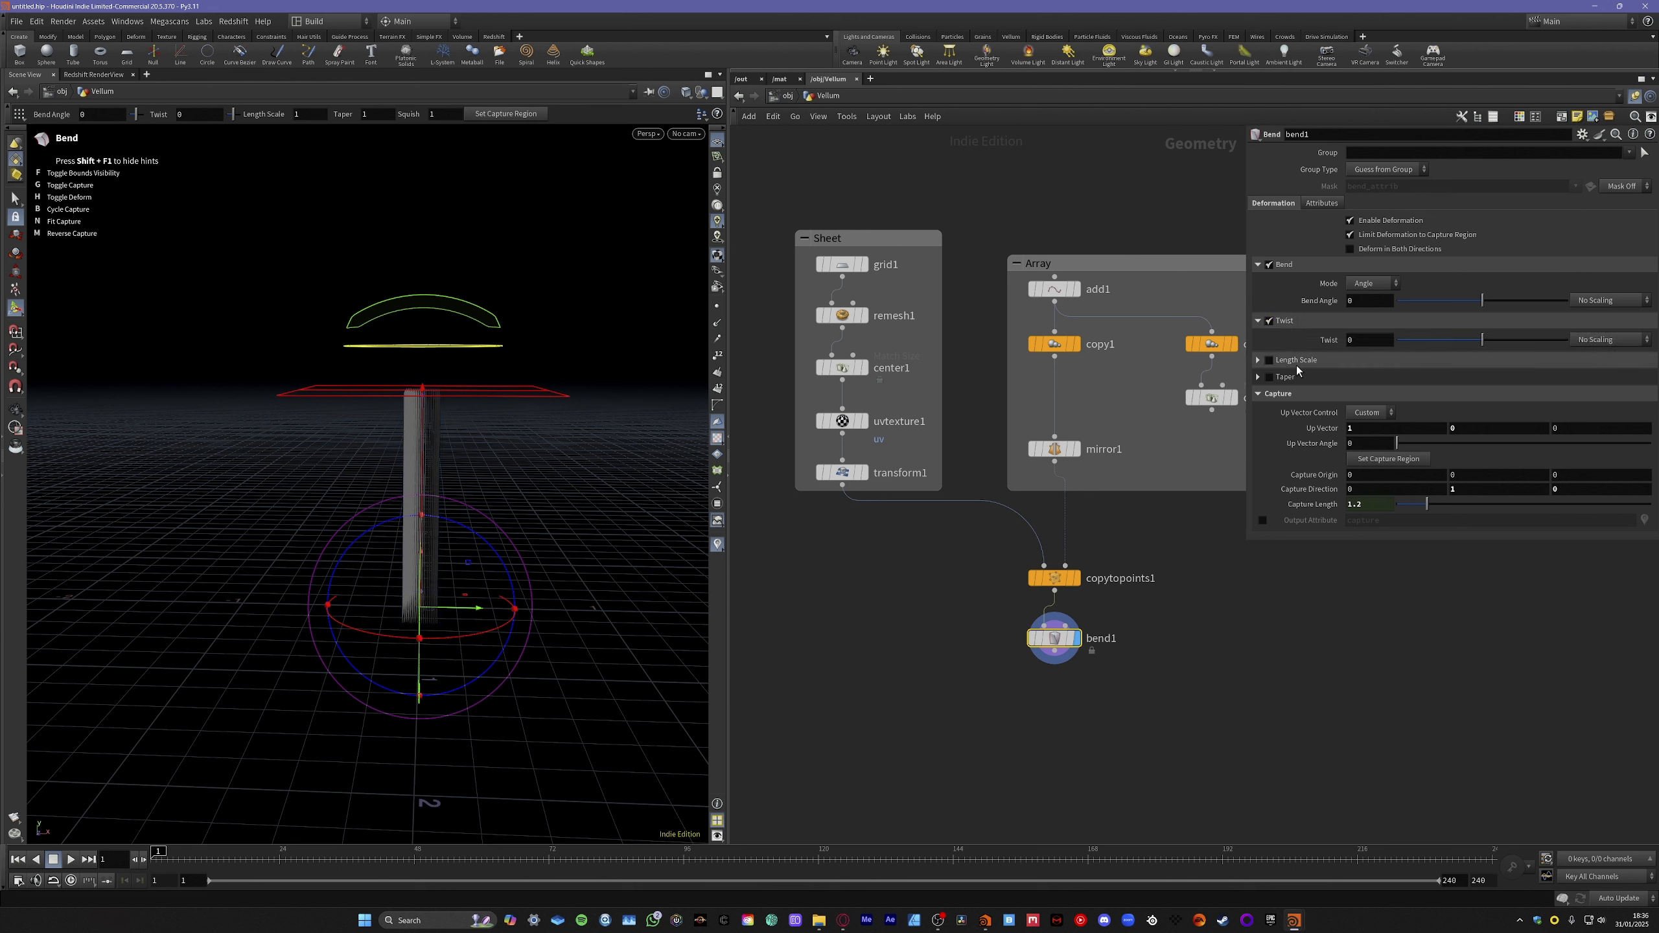
Set bend1's bend angle to 180 and its twist to 360.
click(1385, 299)
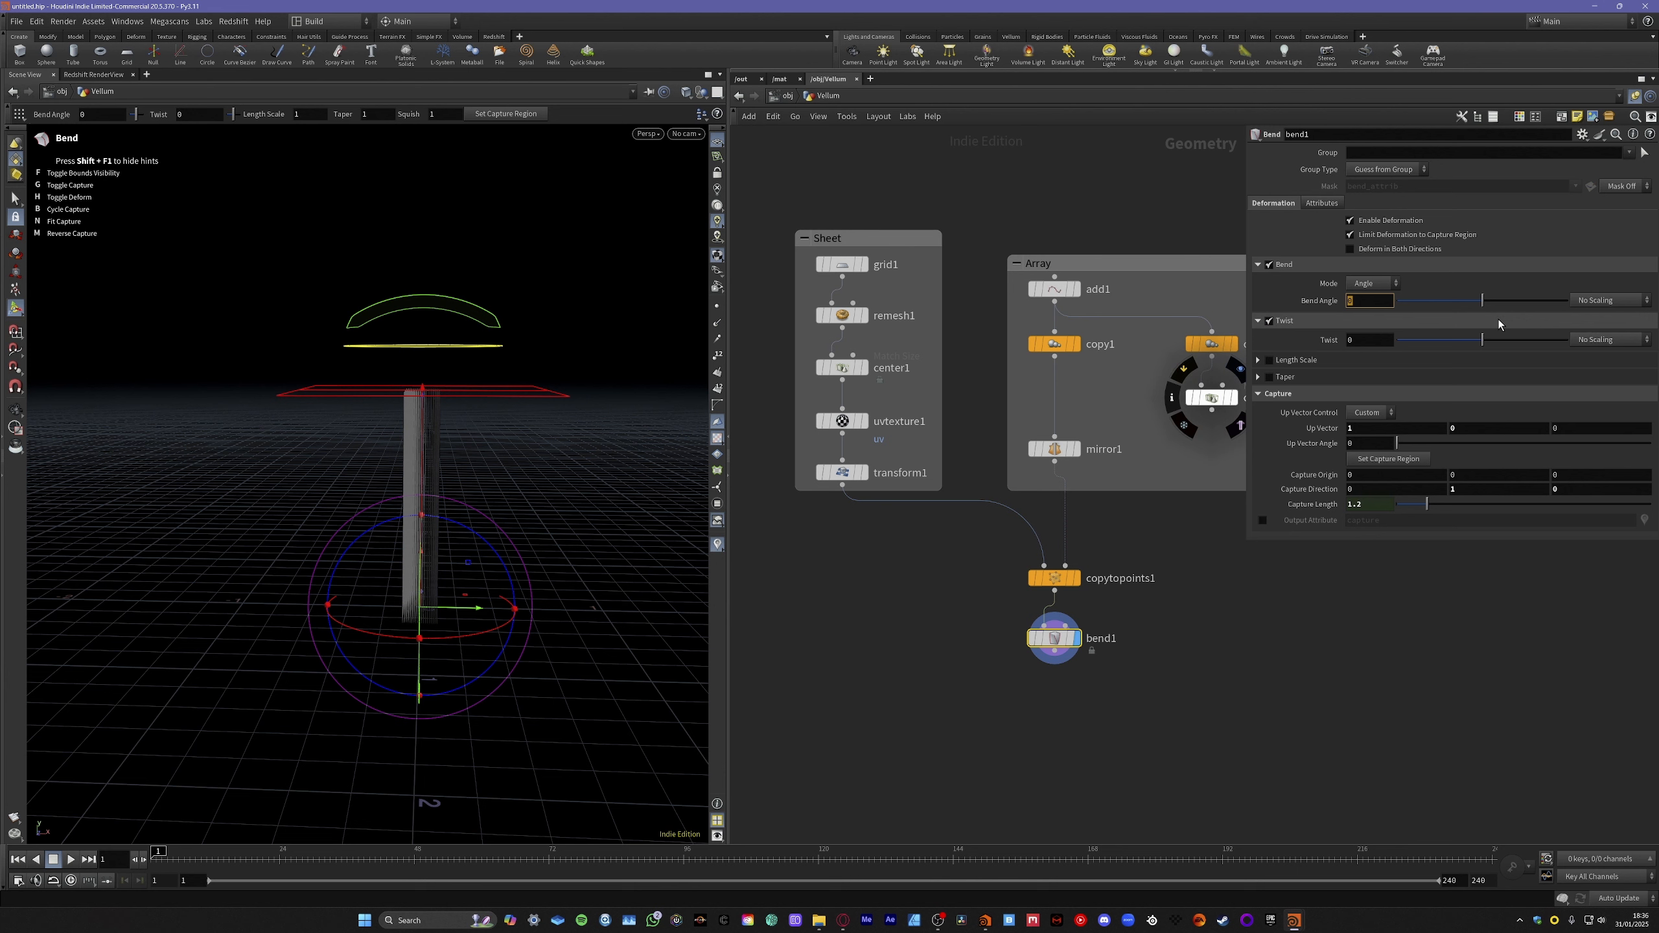
text(180)
key(Tab)
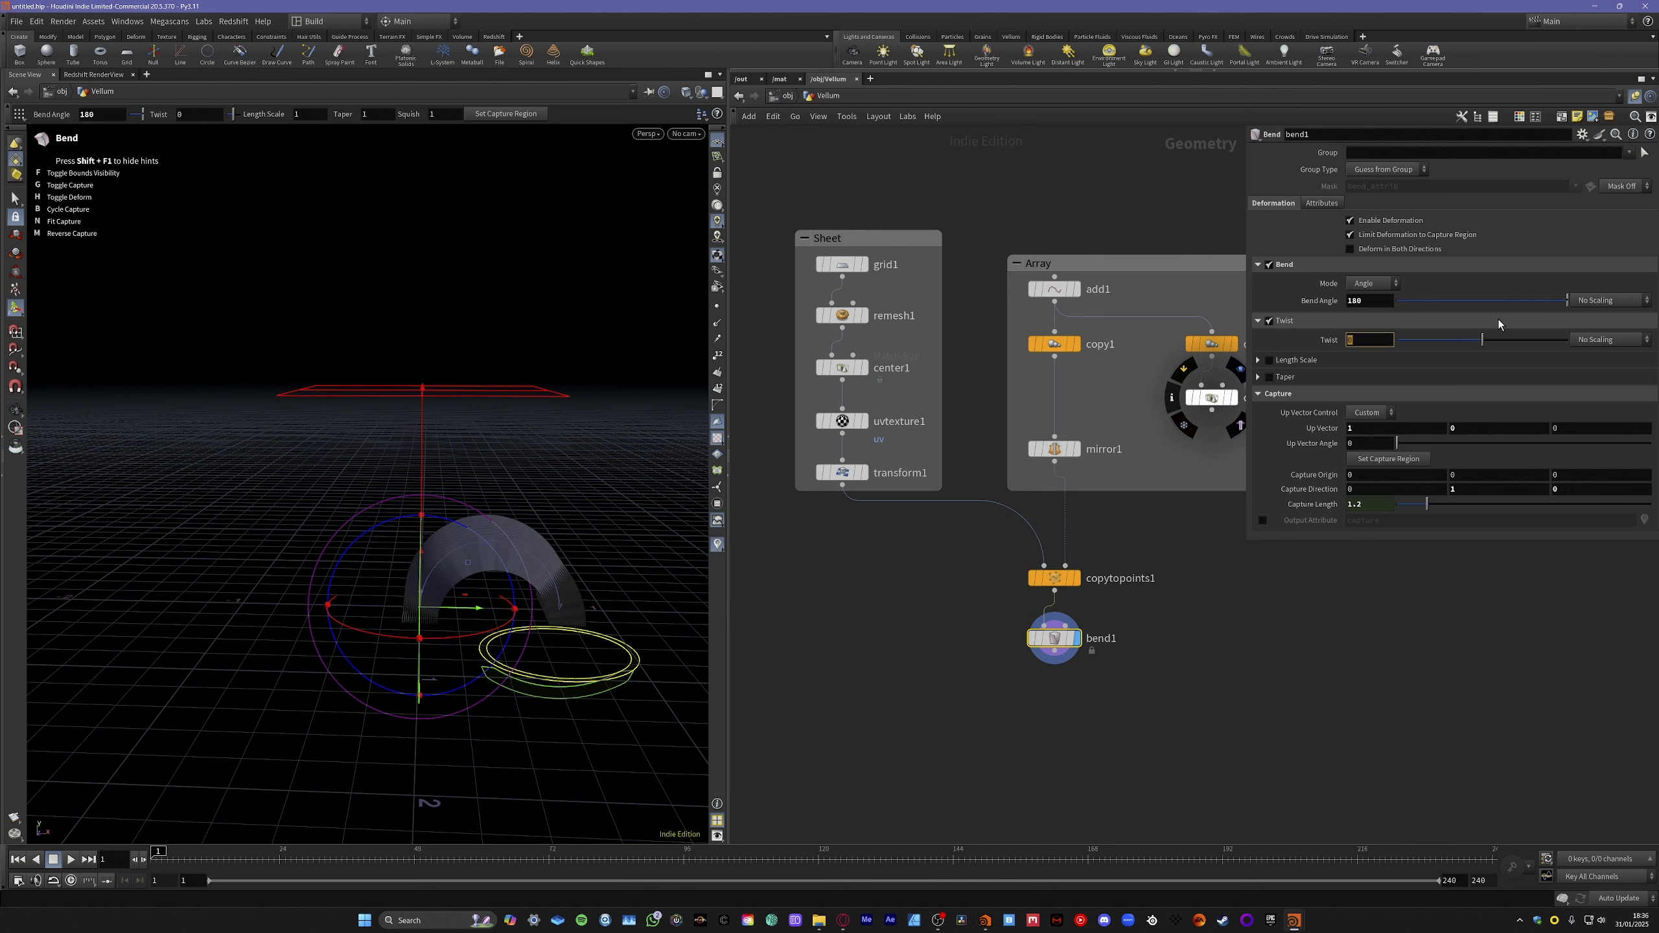
key(Return)
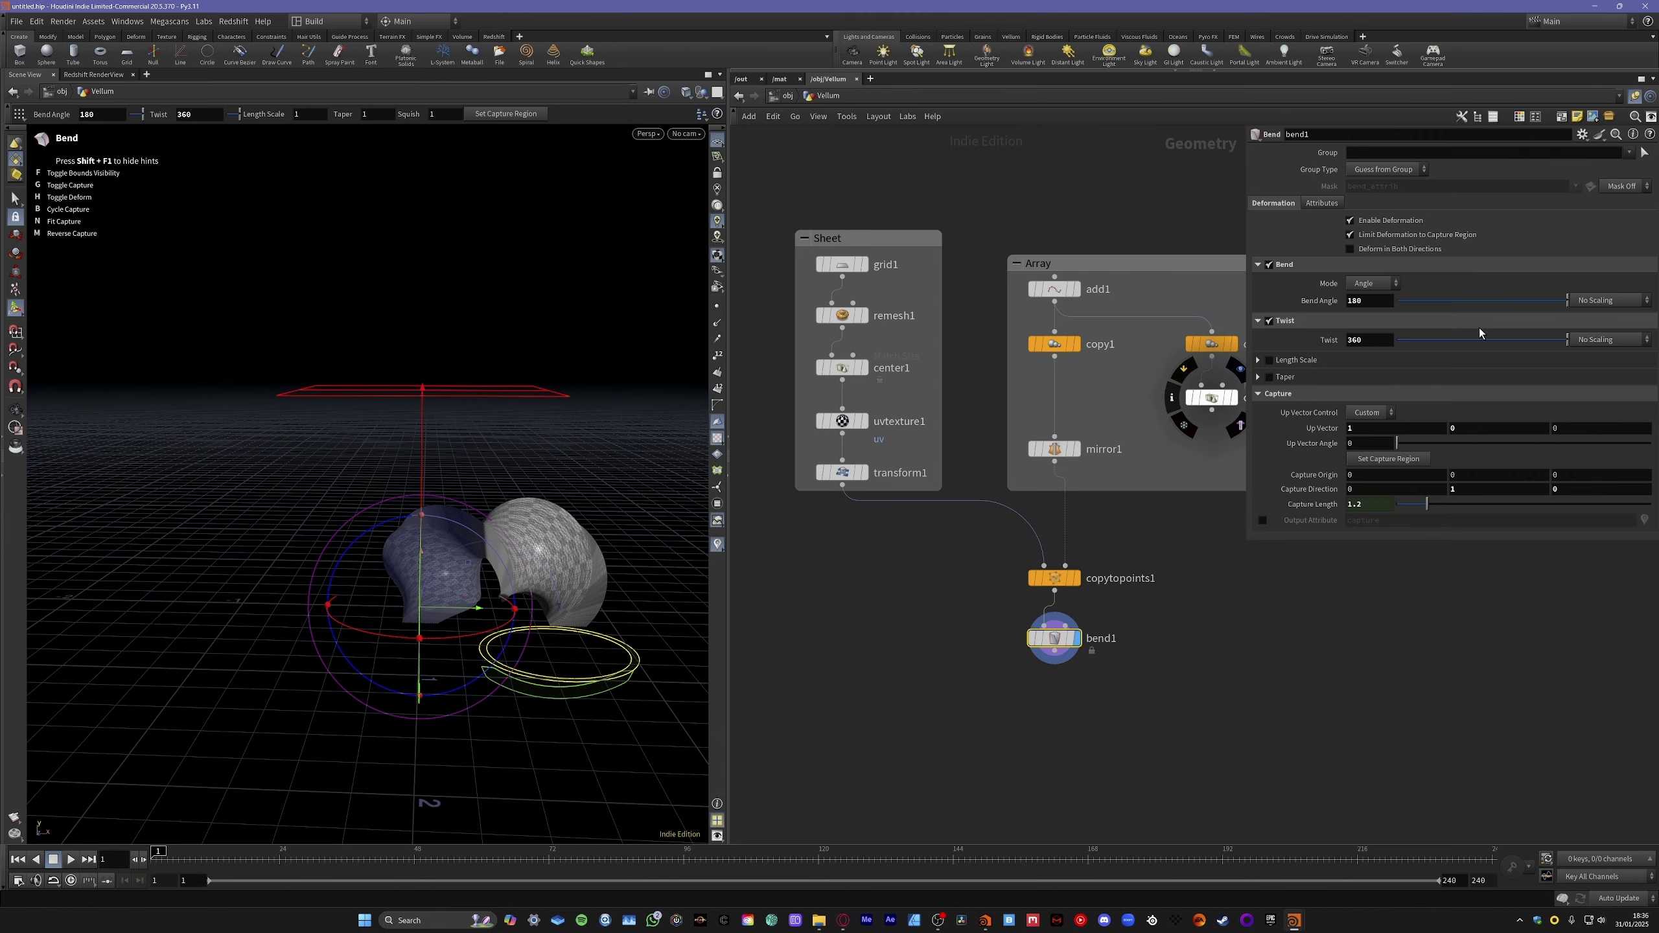
Switch to the View tool and examine the bent and twisted stack of sheets without the bend handles.
alt+drag(600, 609, 548, 607)
alt+right_drag(549, 608, 507, 584)
drag(507, 584, 560, 574)
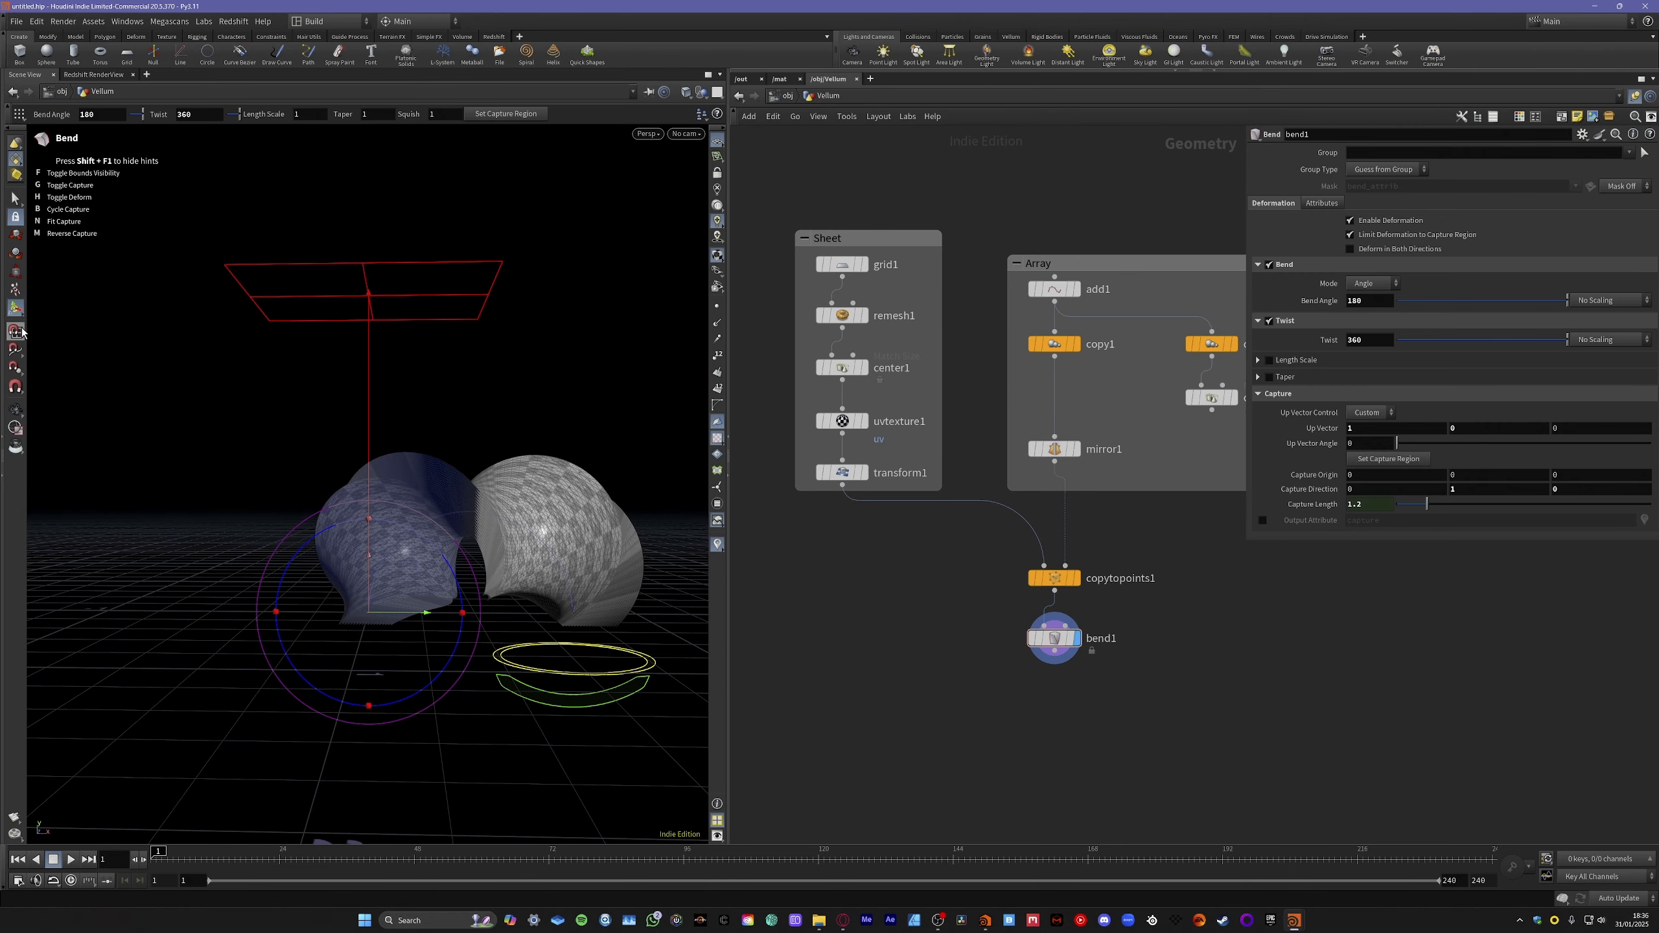
click(16, 409)
drag(395, 611, 440, 587)
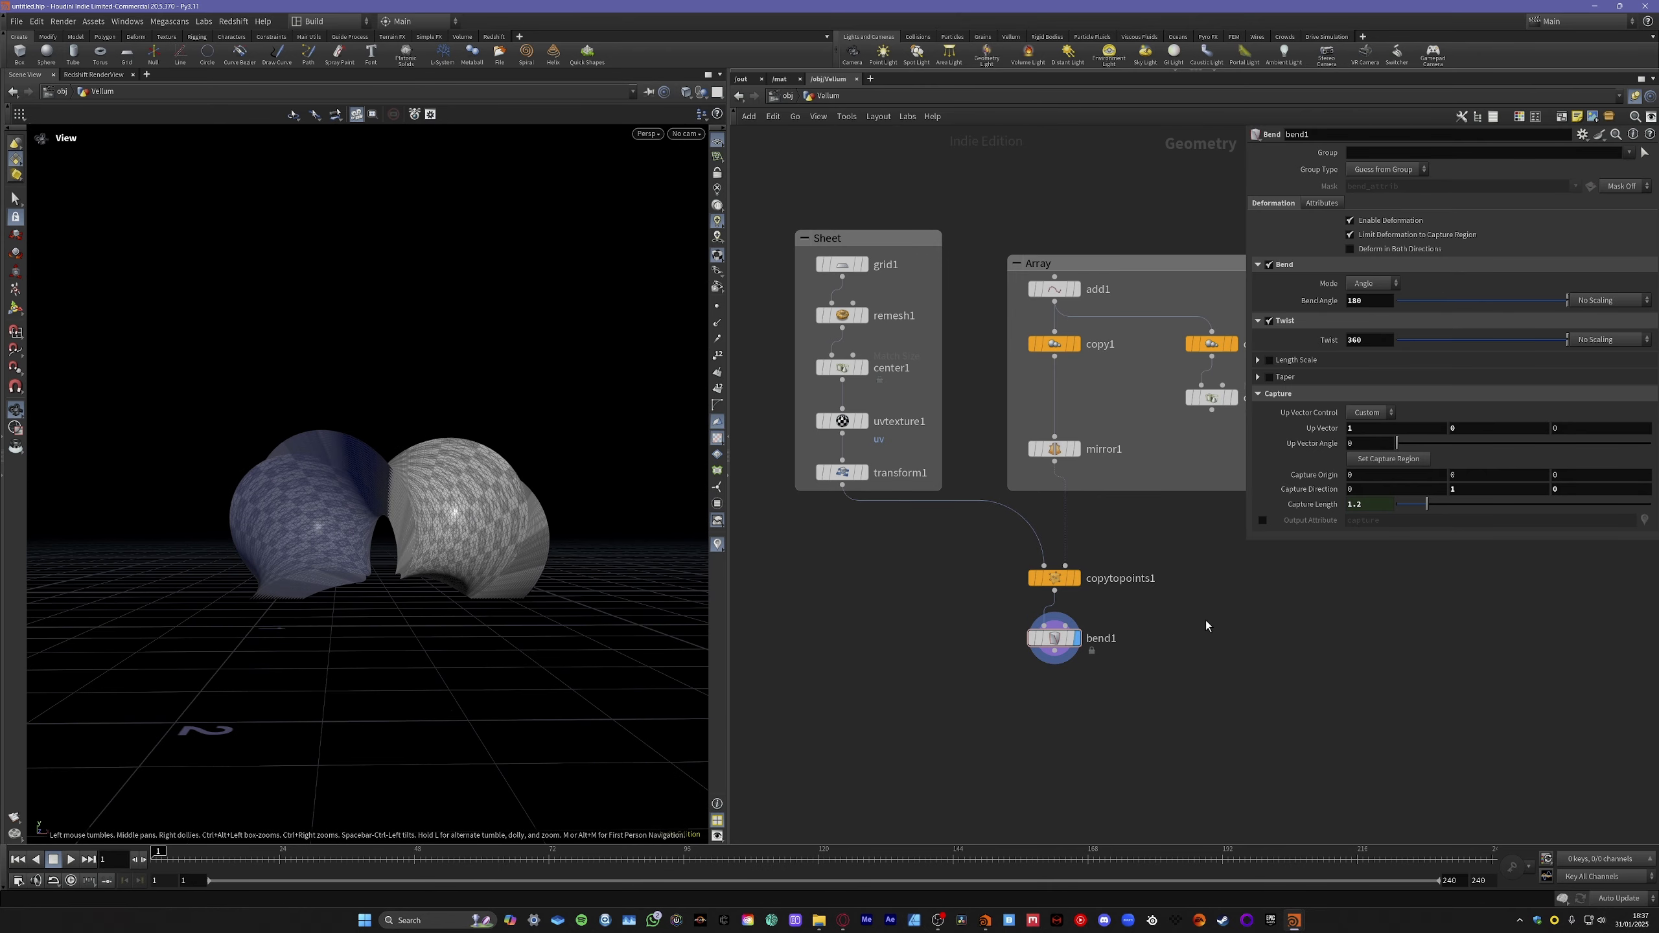
Bypass the transform1 node to compare the twisted stack without its scaling, and re-enable the node.
click(845, 477)
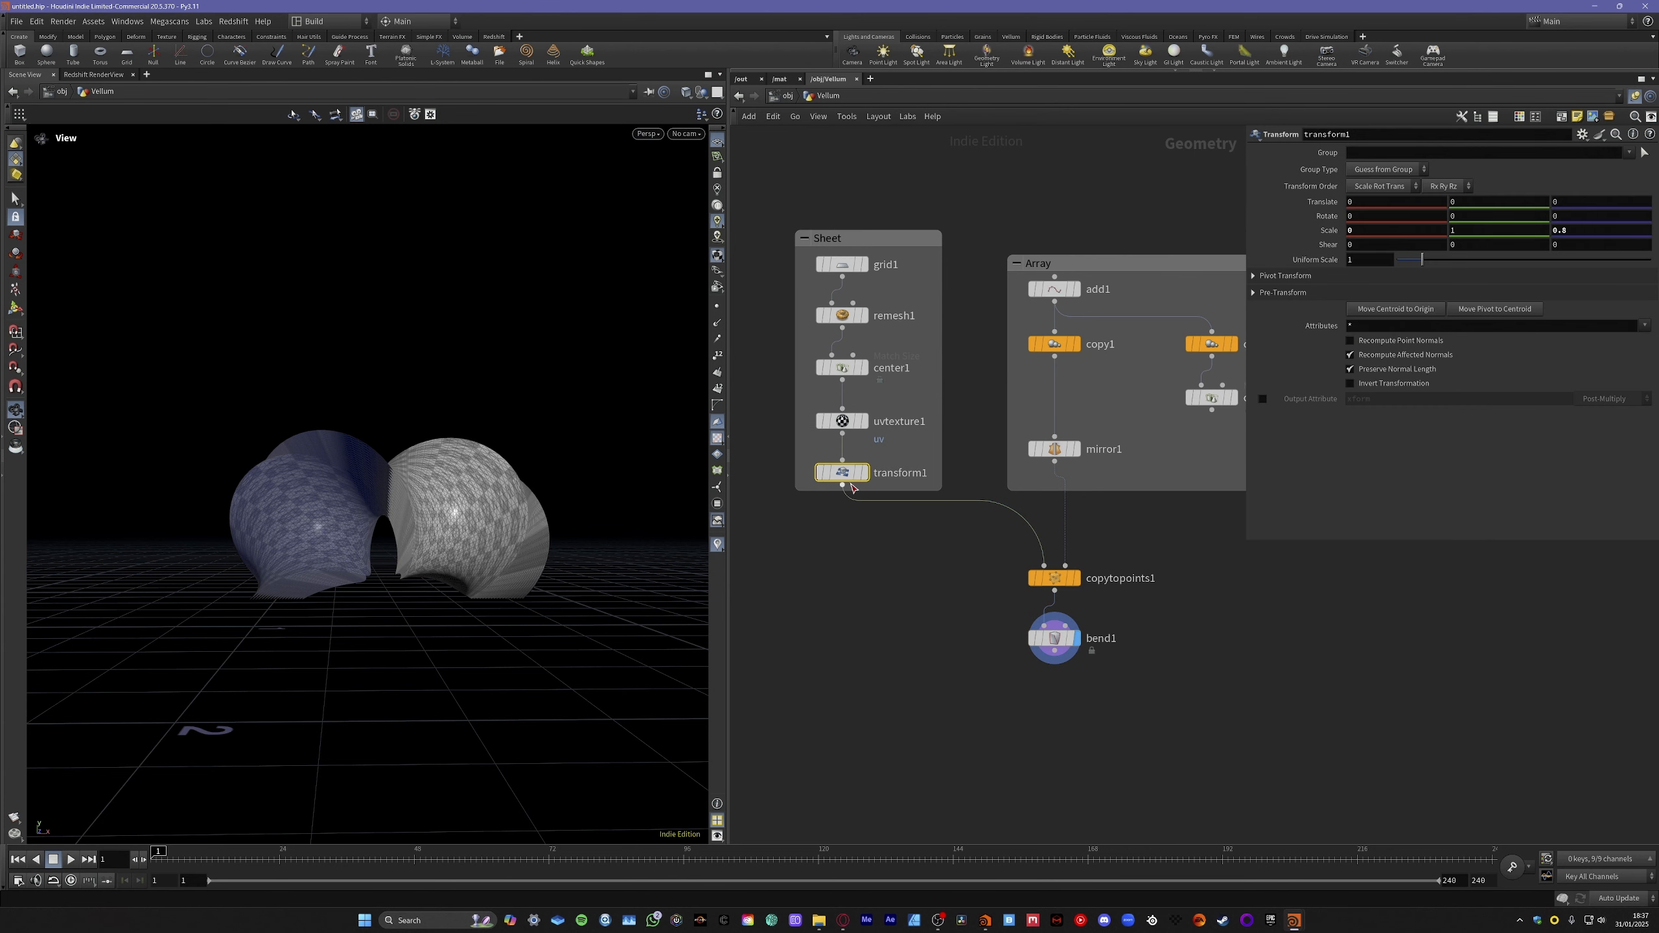
click(823, 447)
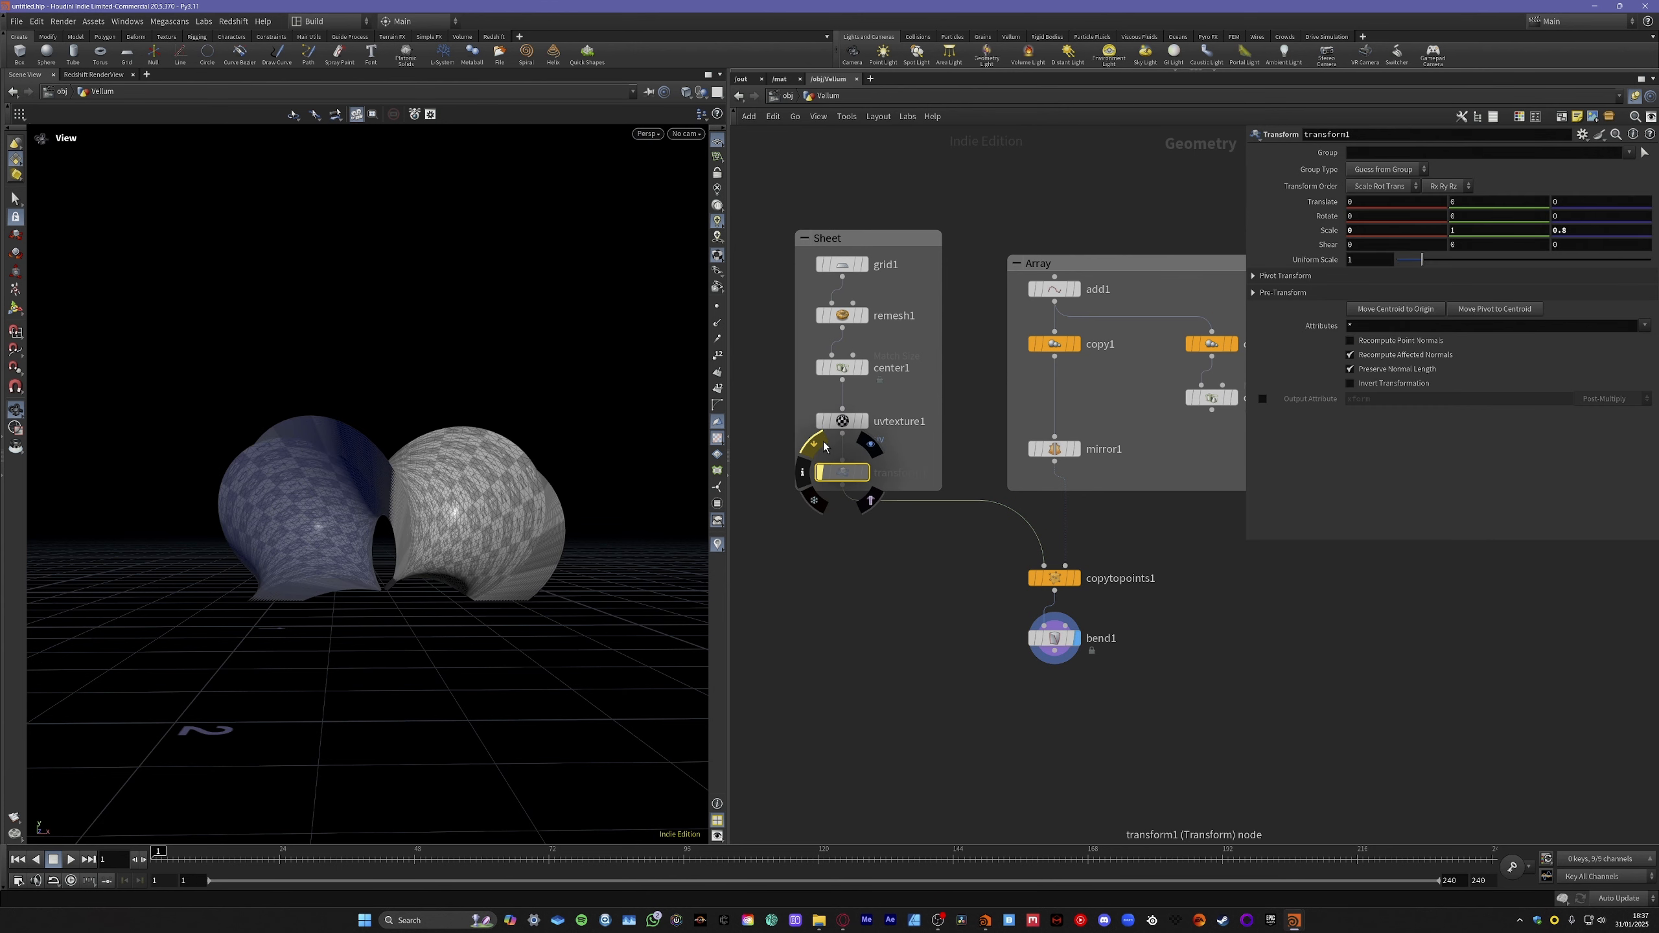
scroll(357, 584, up, 5)
scroll(535, 601, up, 3)
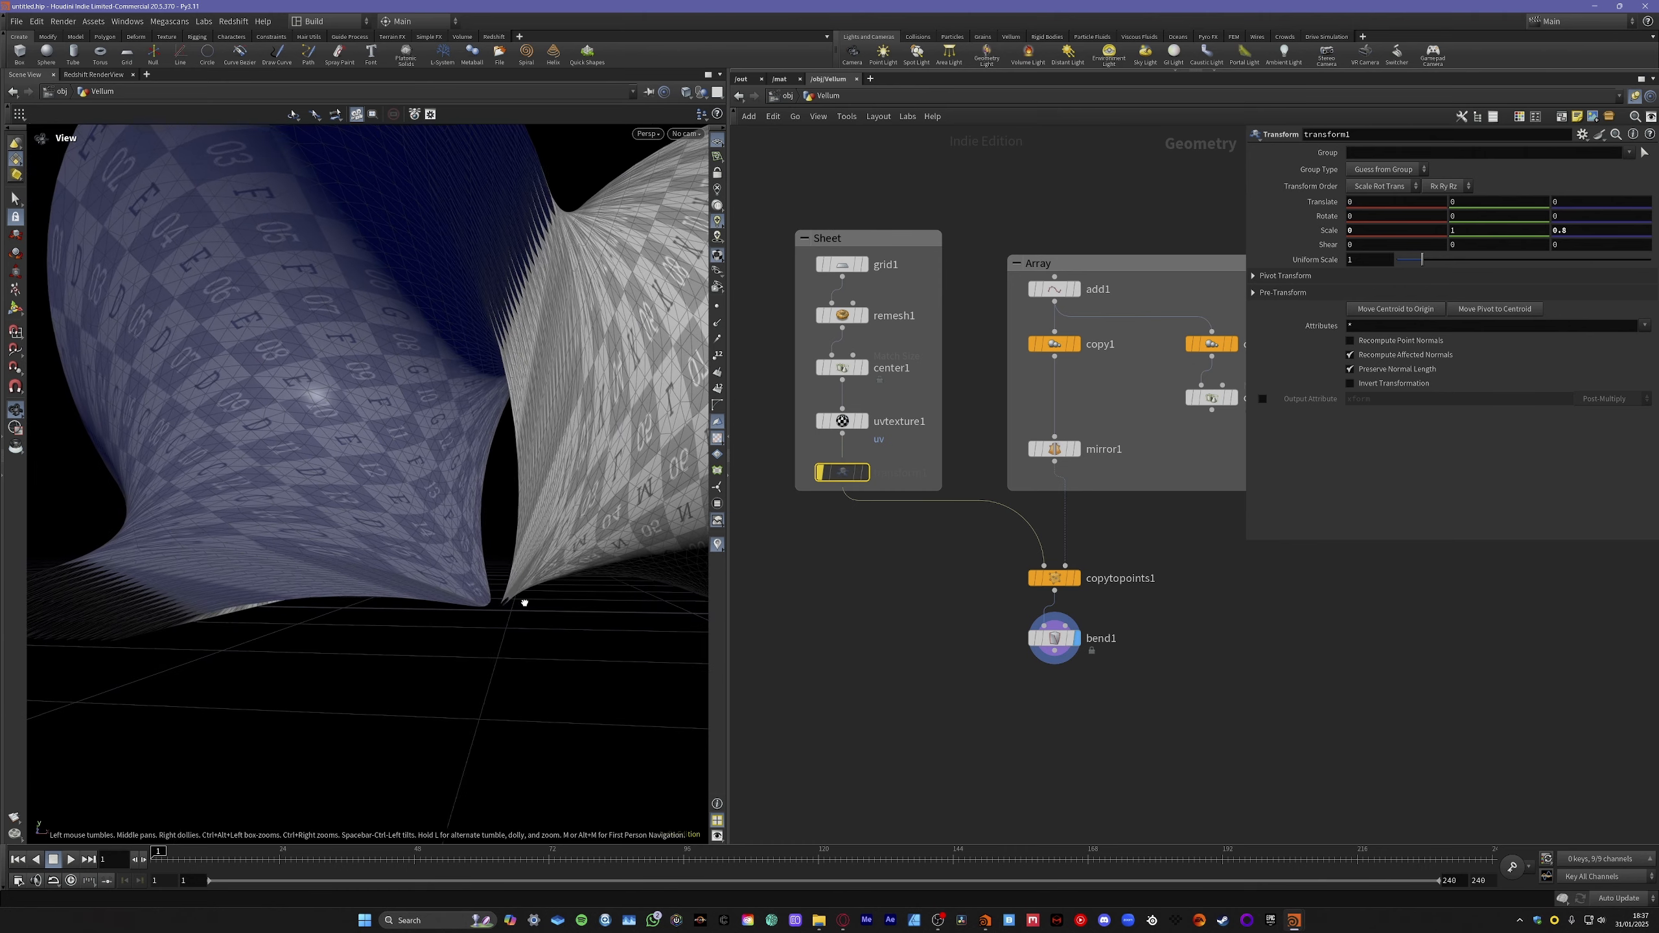
drag(524, 602, 523, 606)
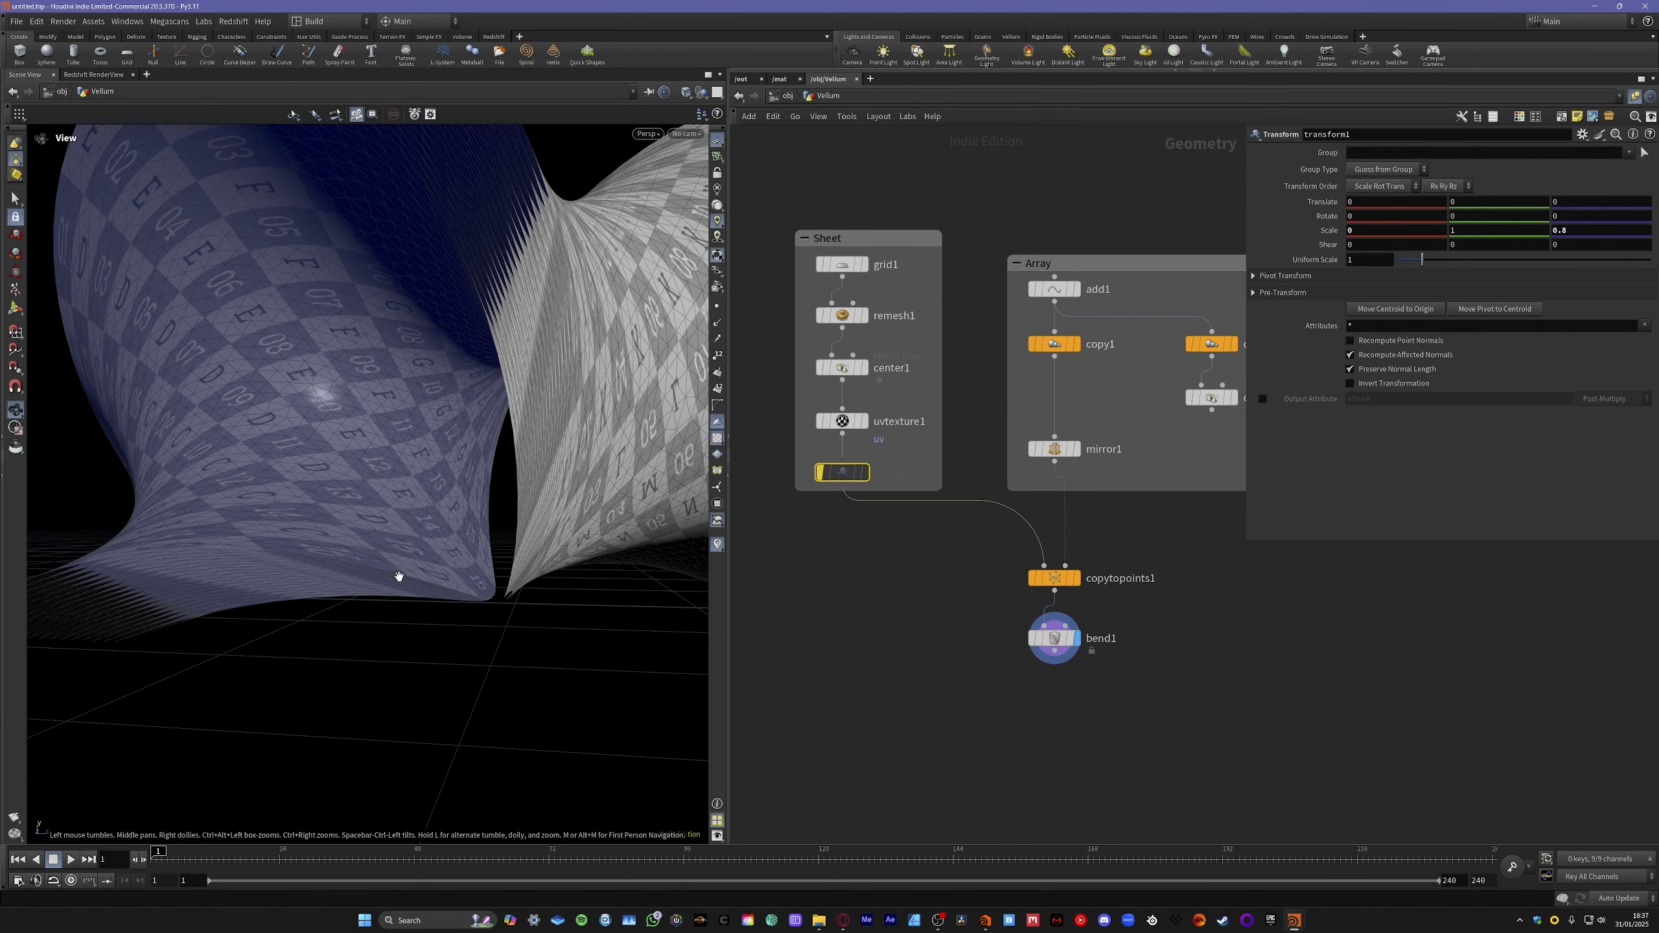
scroll(399, 576, down, 10)
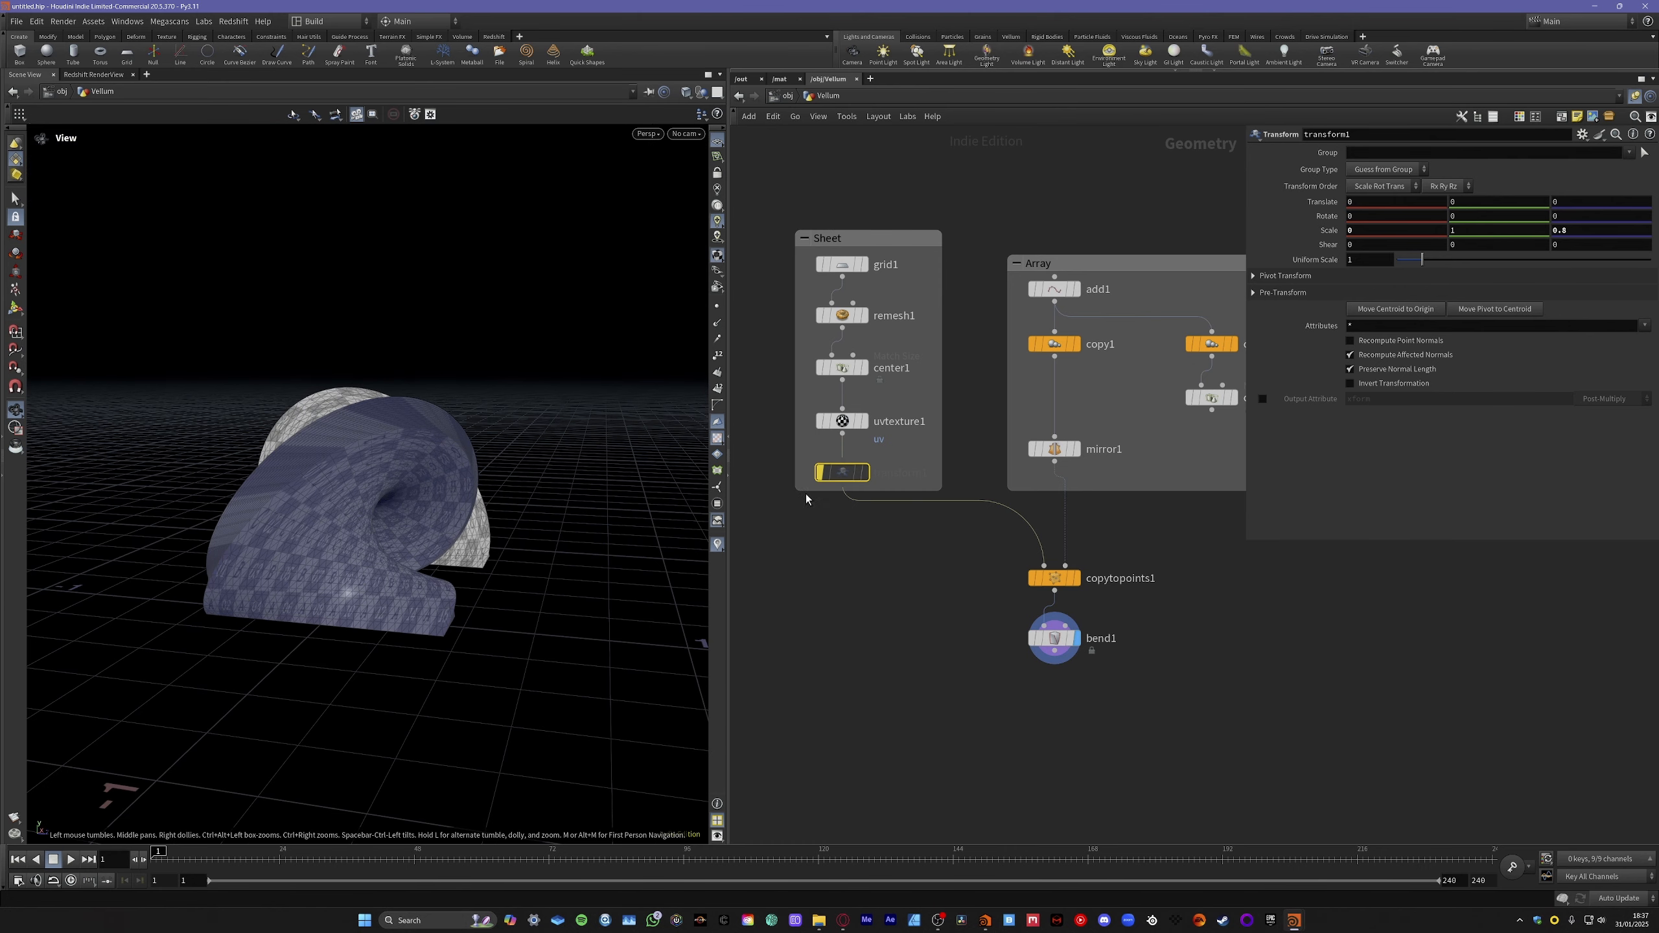
click(815, 446)
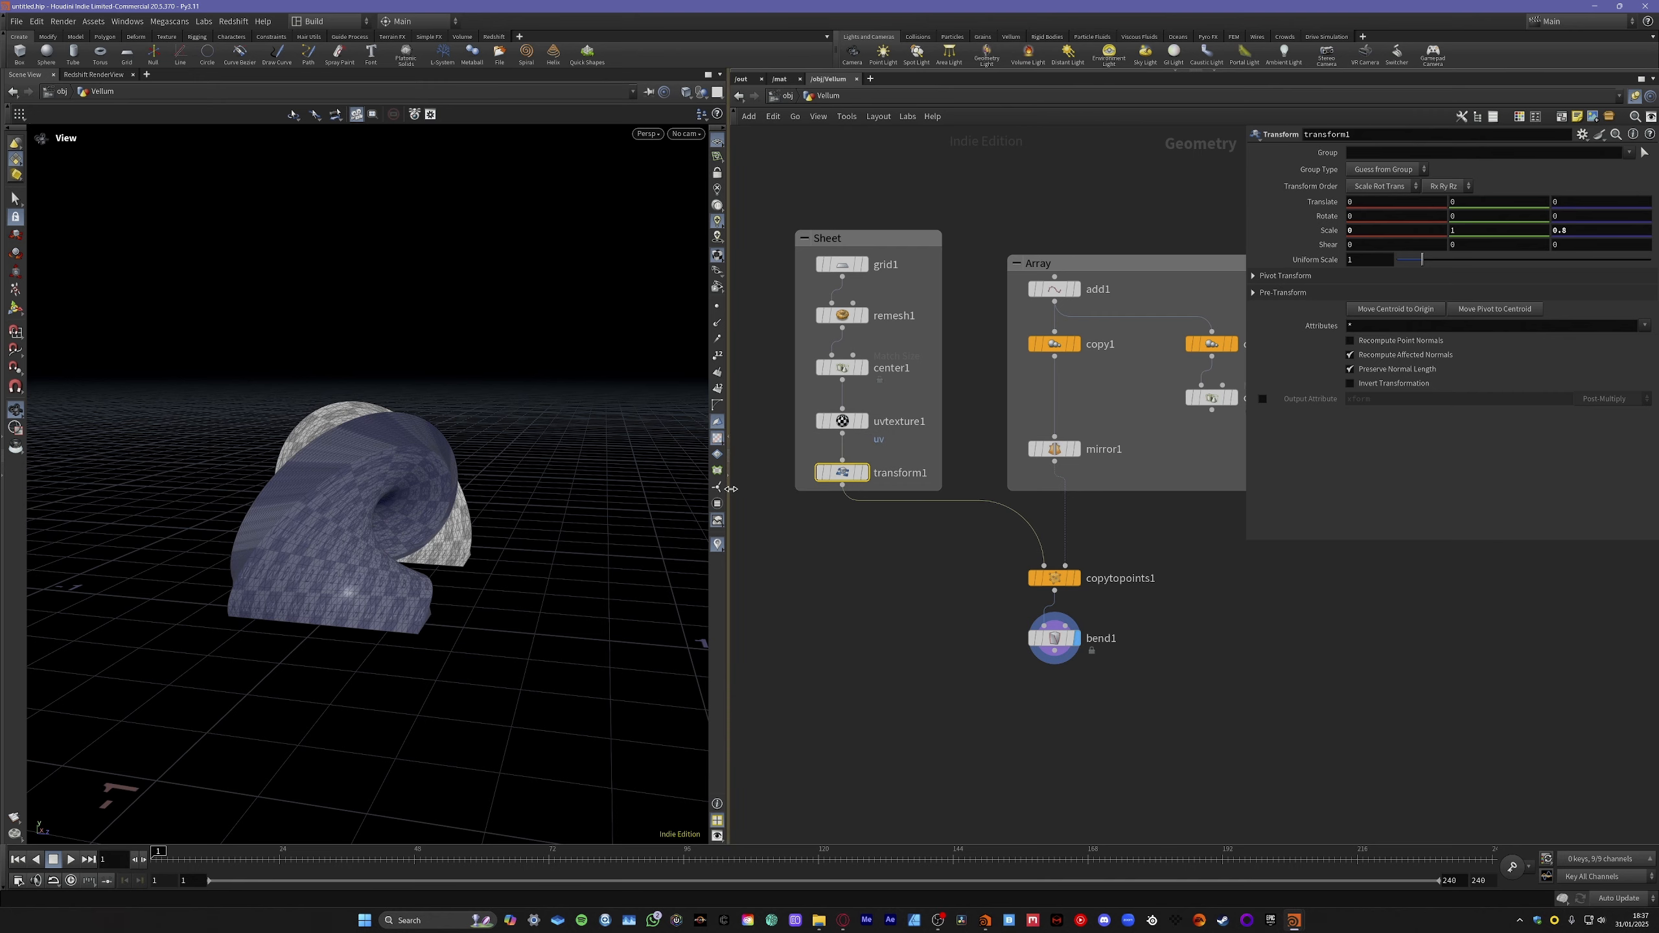
Examine the inner edges and the gap between the two ends of the twisted arch up close.
drag(525, 542, 350, 564)
scroll(486, 576, up, 5)
mouse_move(507, 577)
mouse_down()
mouse_move(448, 562)
mouse_move(489, 571)
mouse_up()
scroll(569, 614, up, 4)
scroll(575, 620, down, 2)
drag(574, 623, 560, 618)
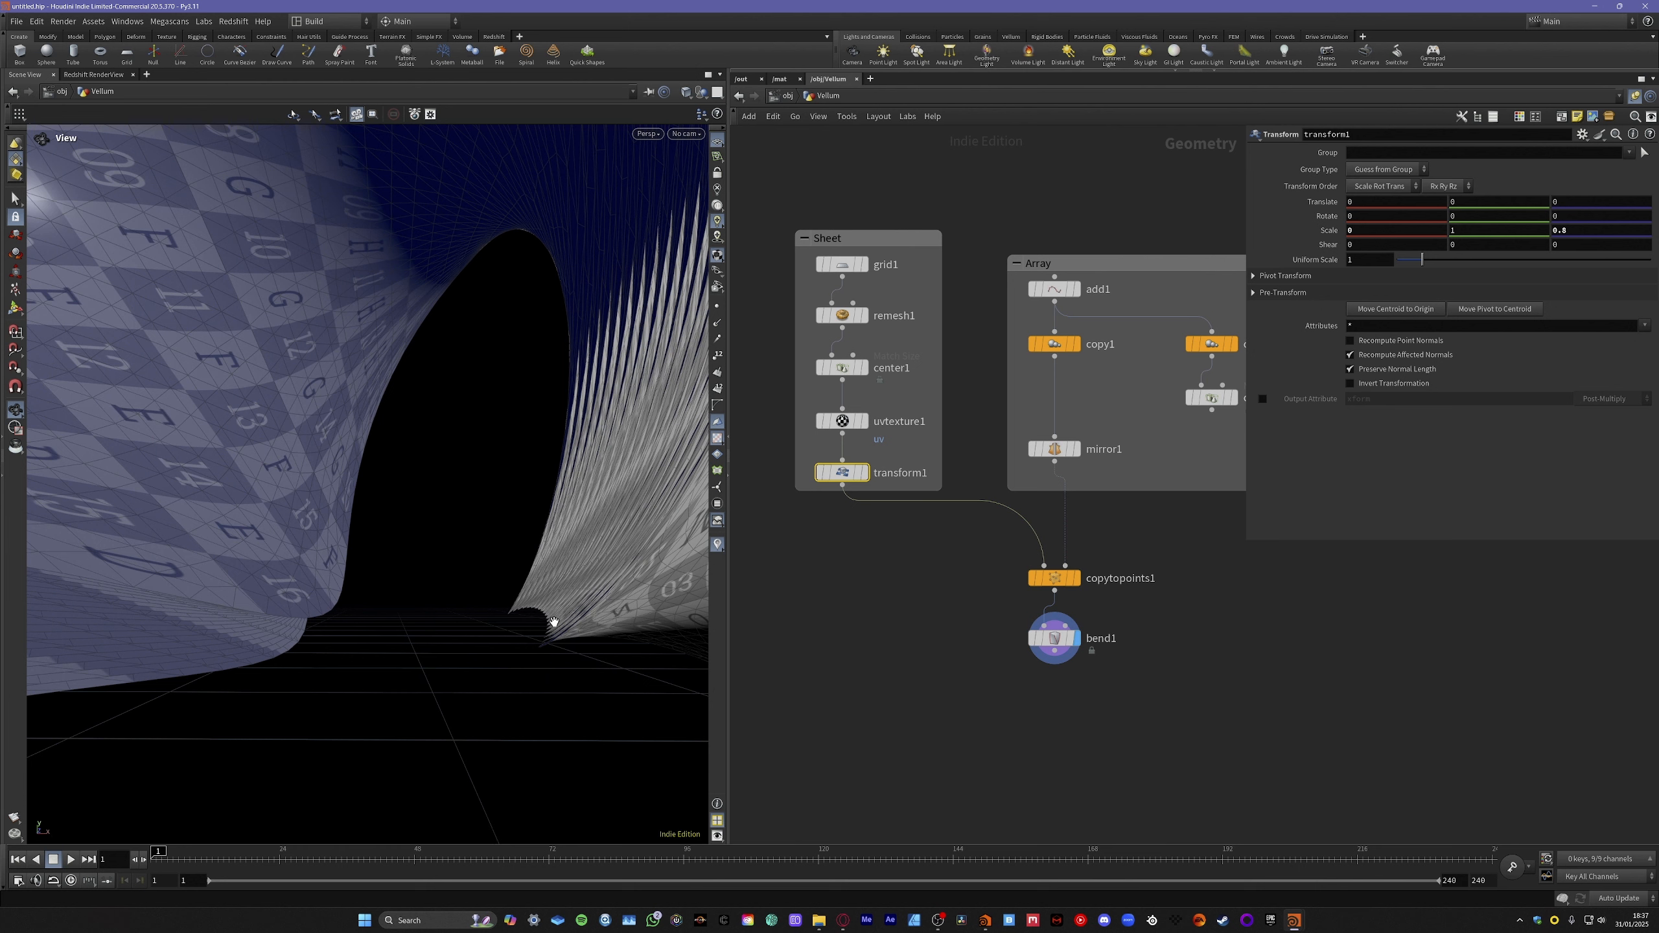
drag(553, 626, 478, 620)
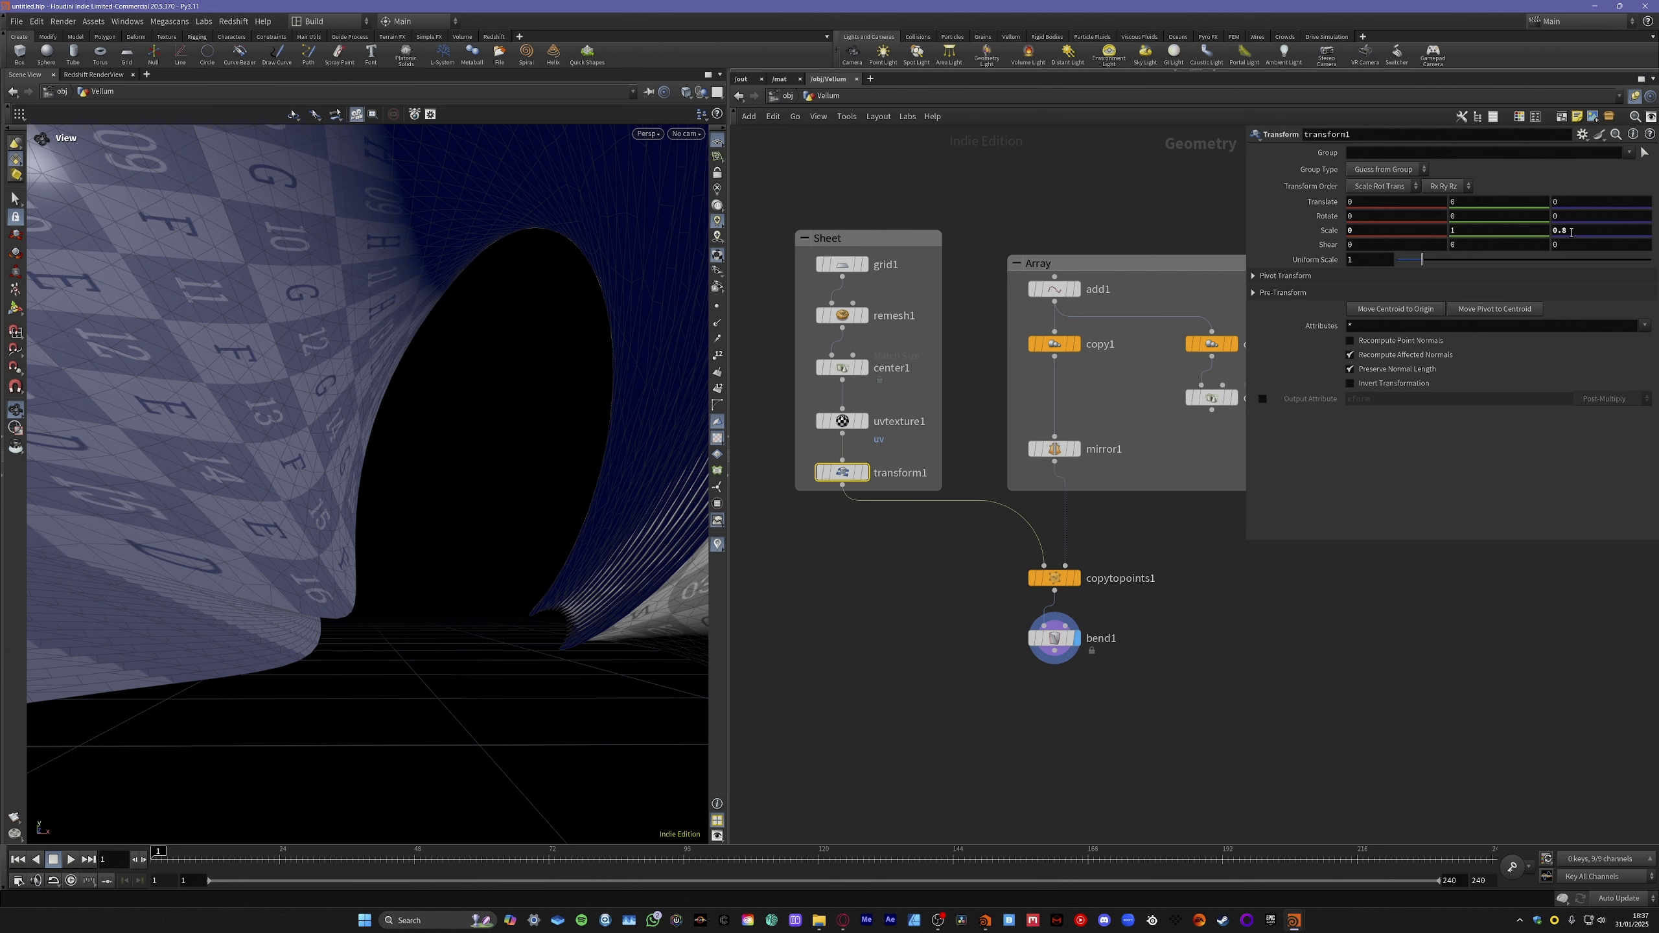
Try a Z scale of 0.6 on transform1, inspect the twisted stack from several sides, and restore the scale to 0.8.
middle_drag(1571, 231, 1549, 230)
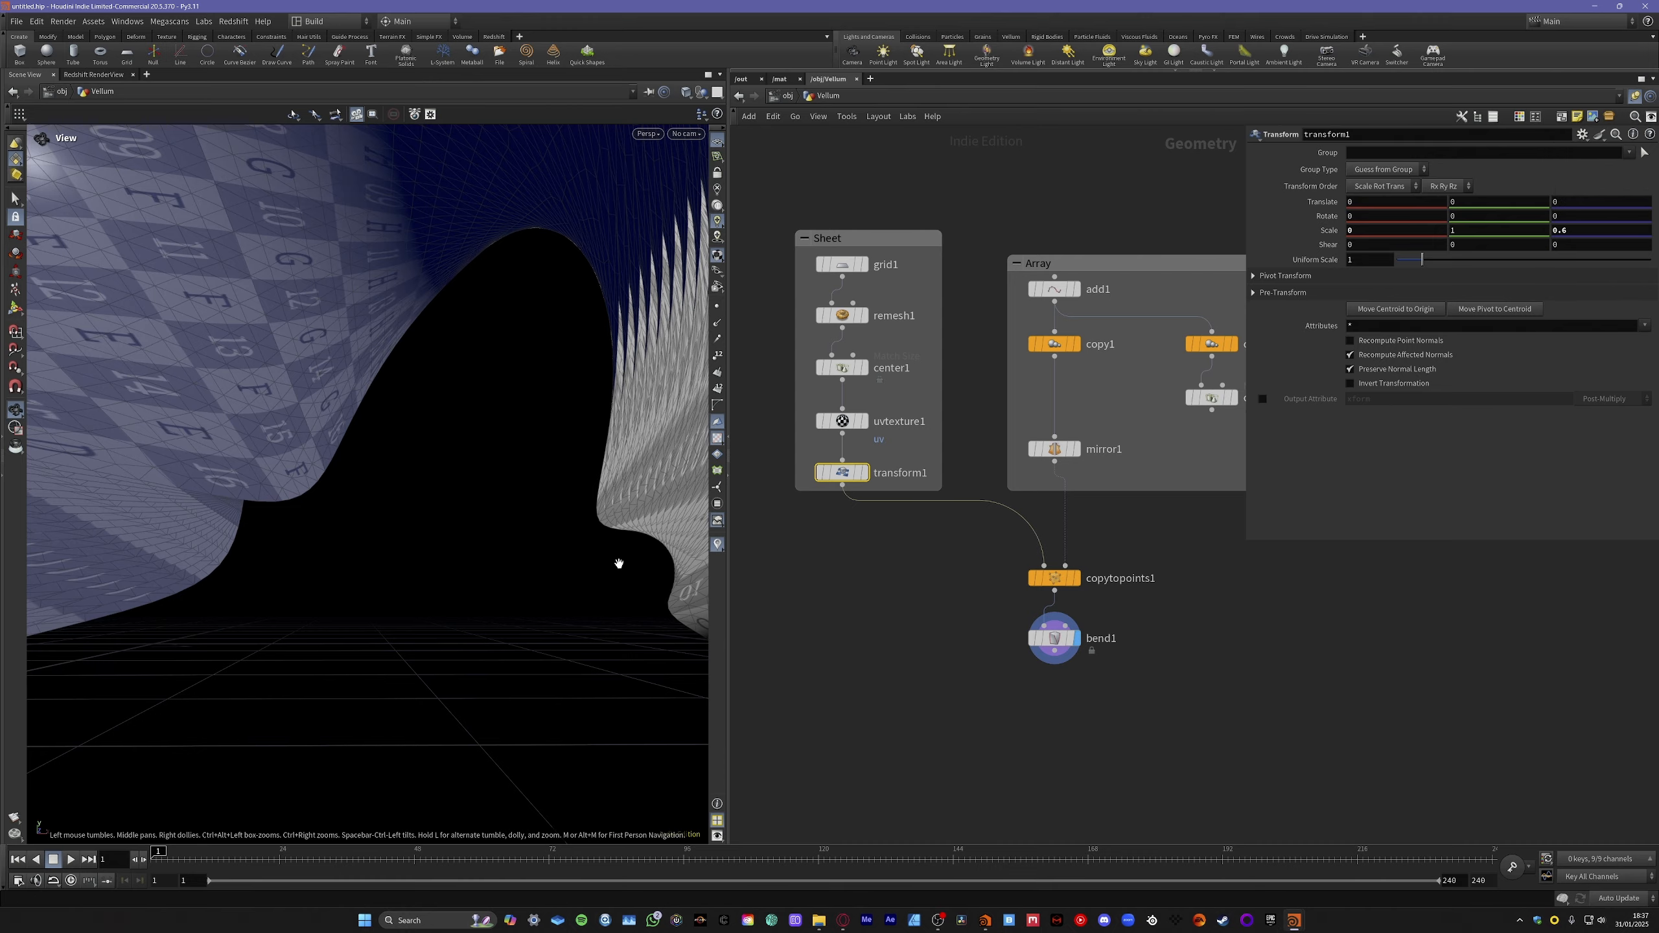
drag(622, 563, 438, 595)
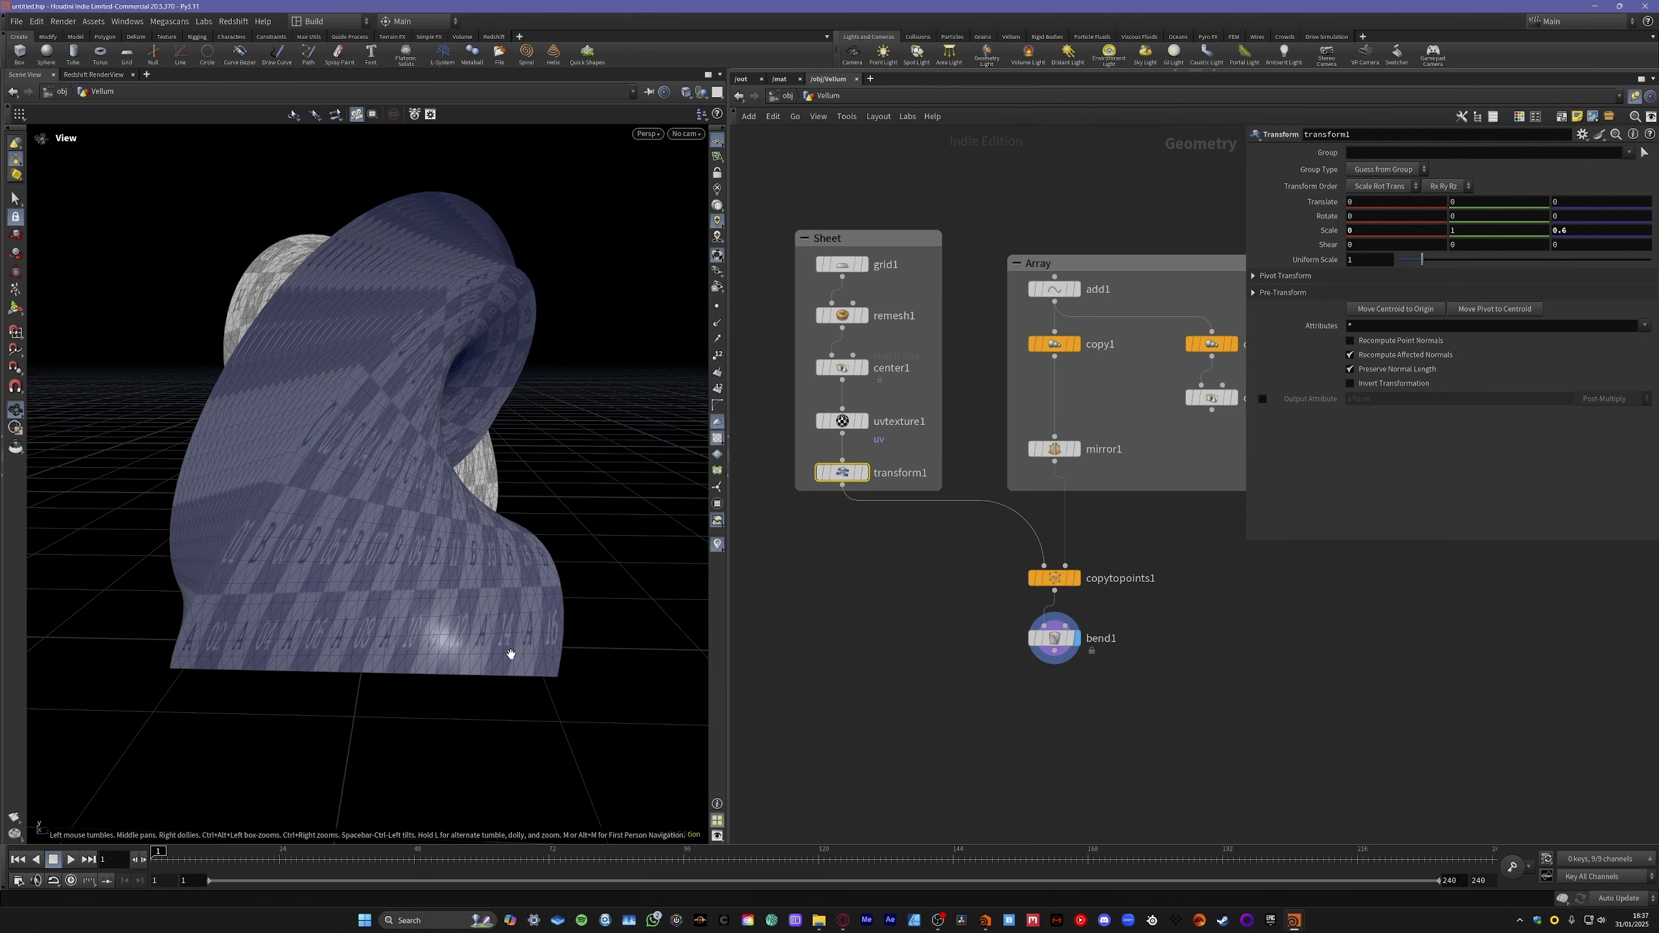
drag(541, 617, 202, 619)
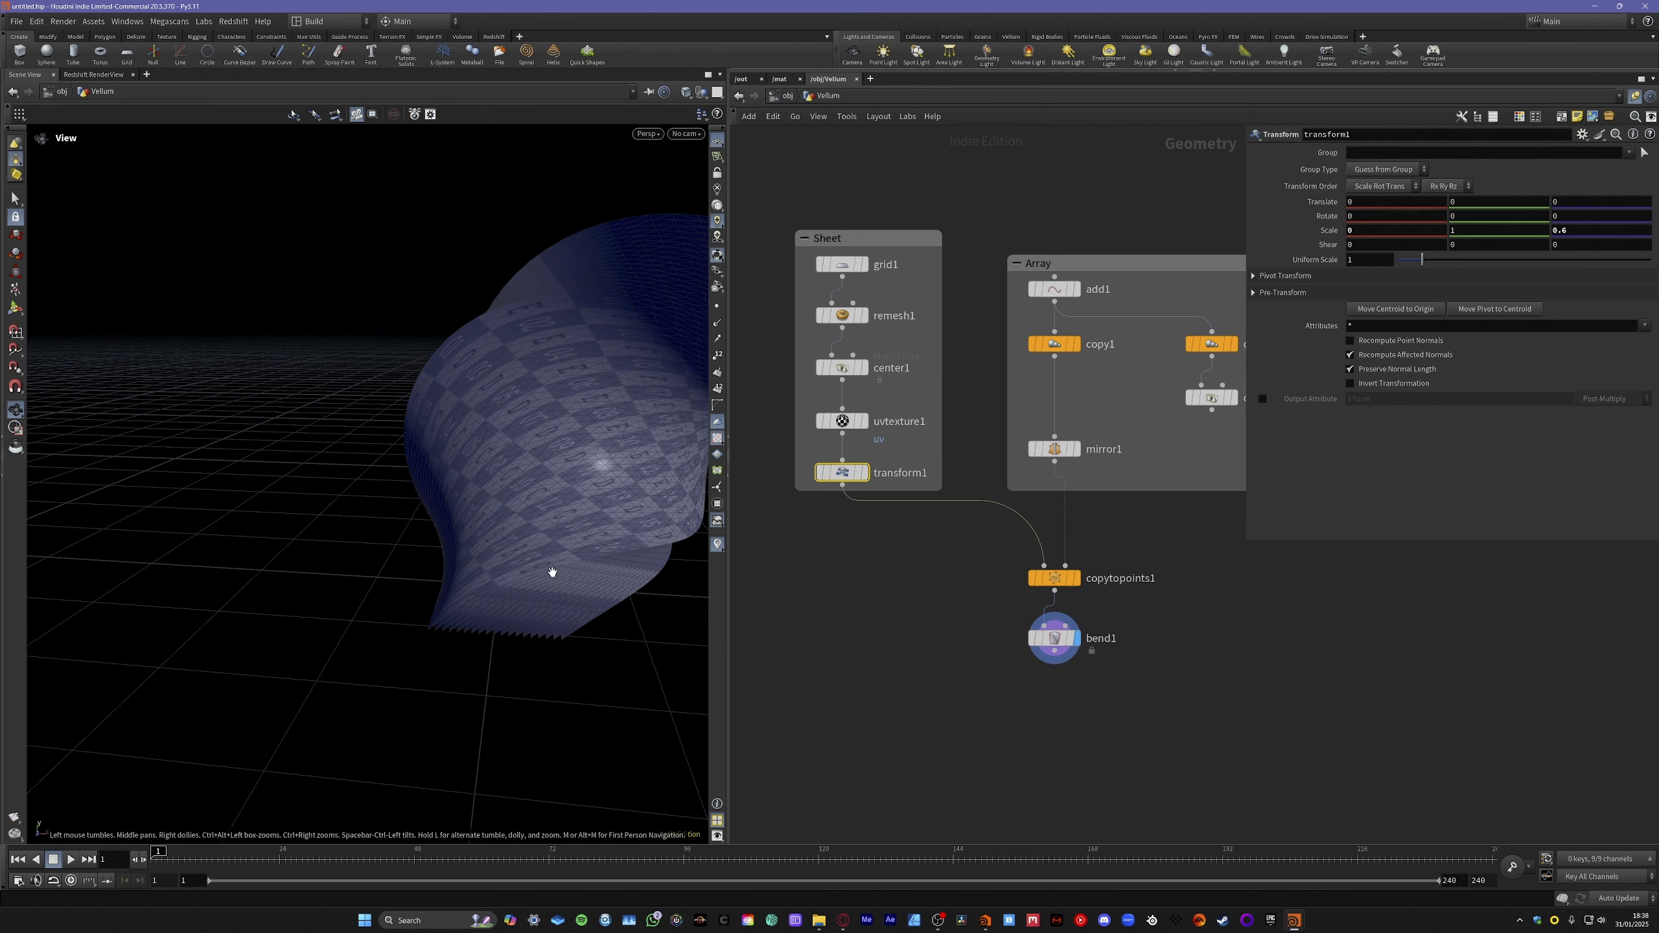
drag(553, 573, 270, 616)
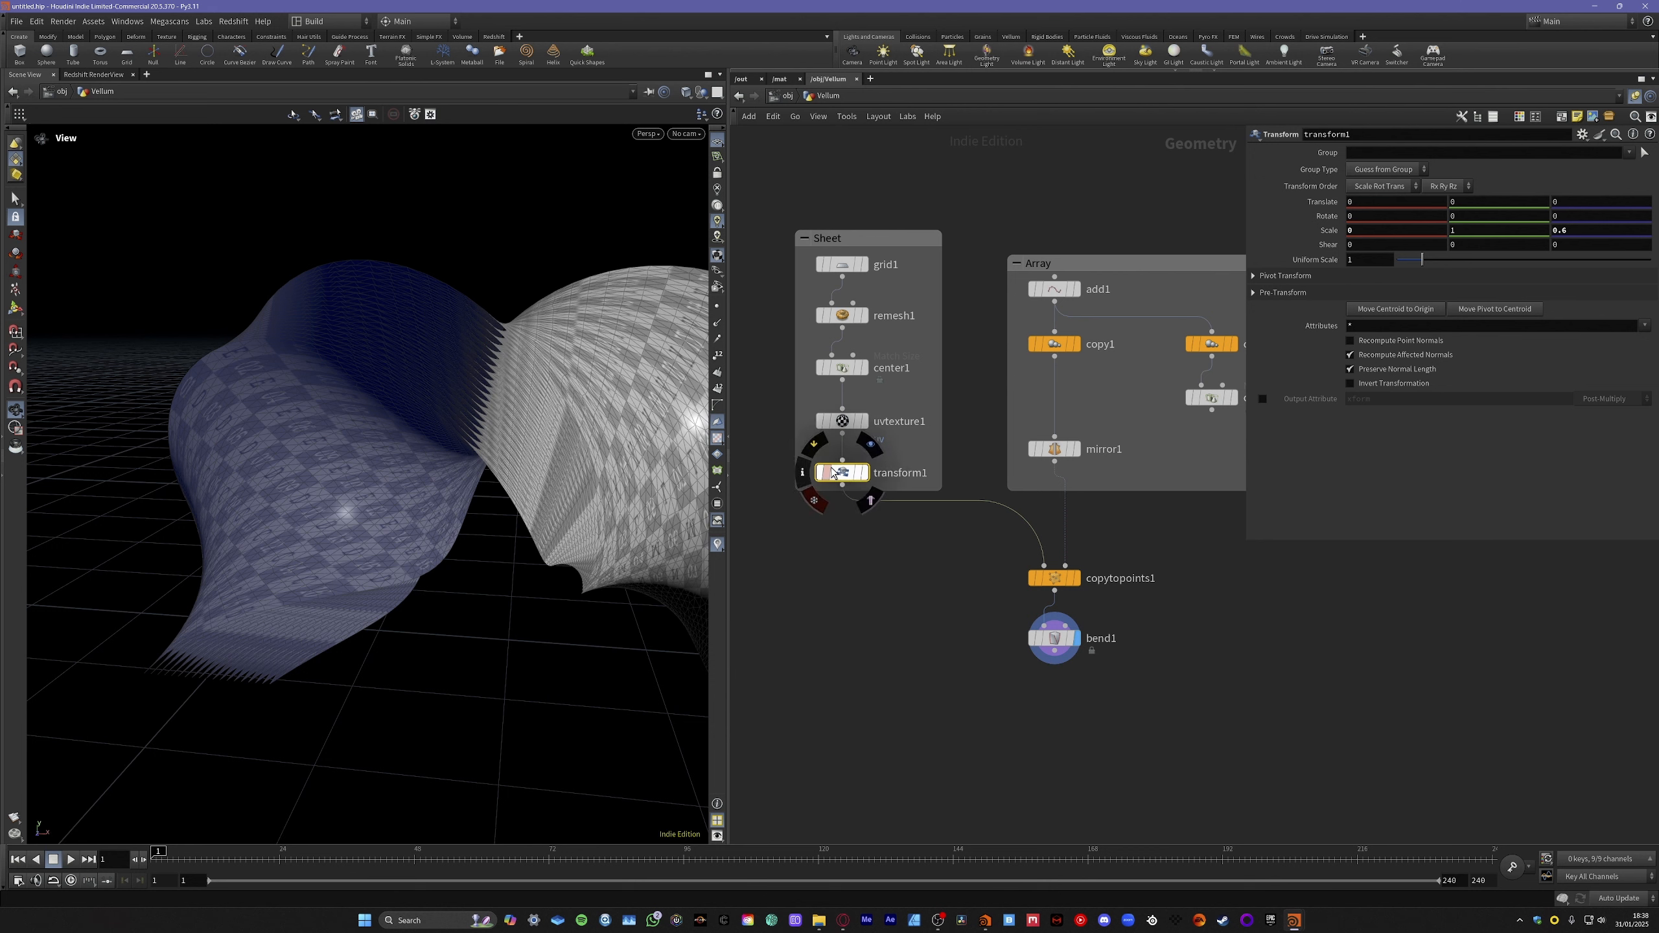
click(1564, 231)
text(0.8)
key(Return)
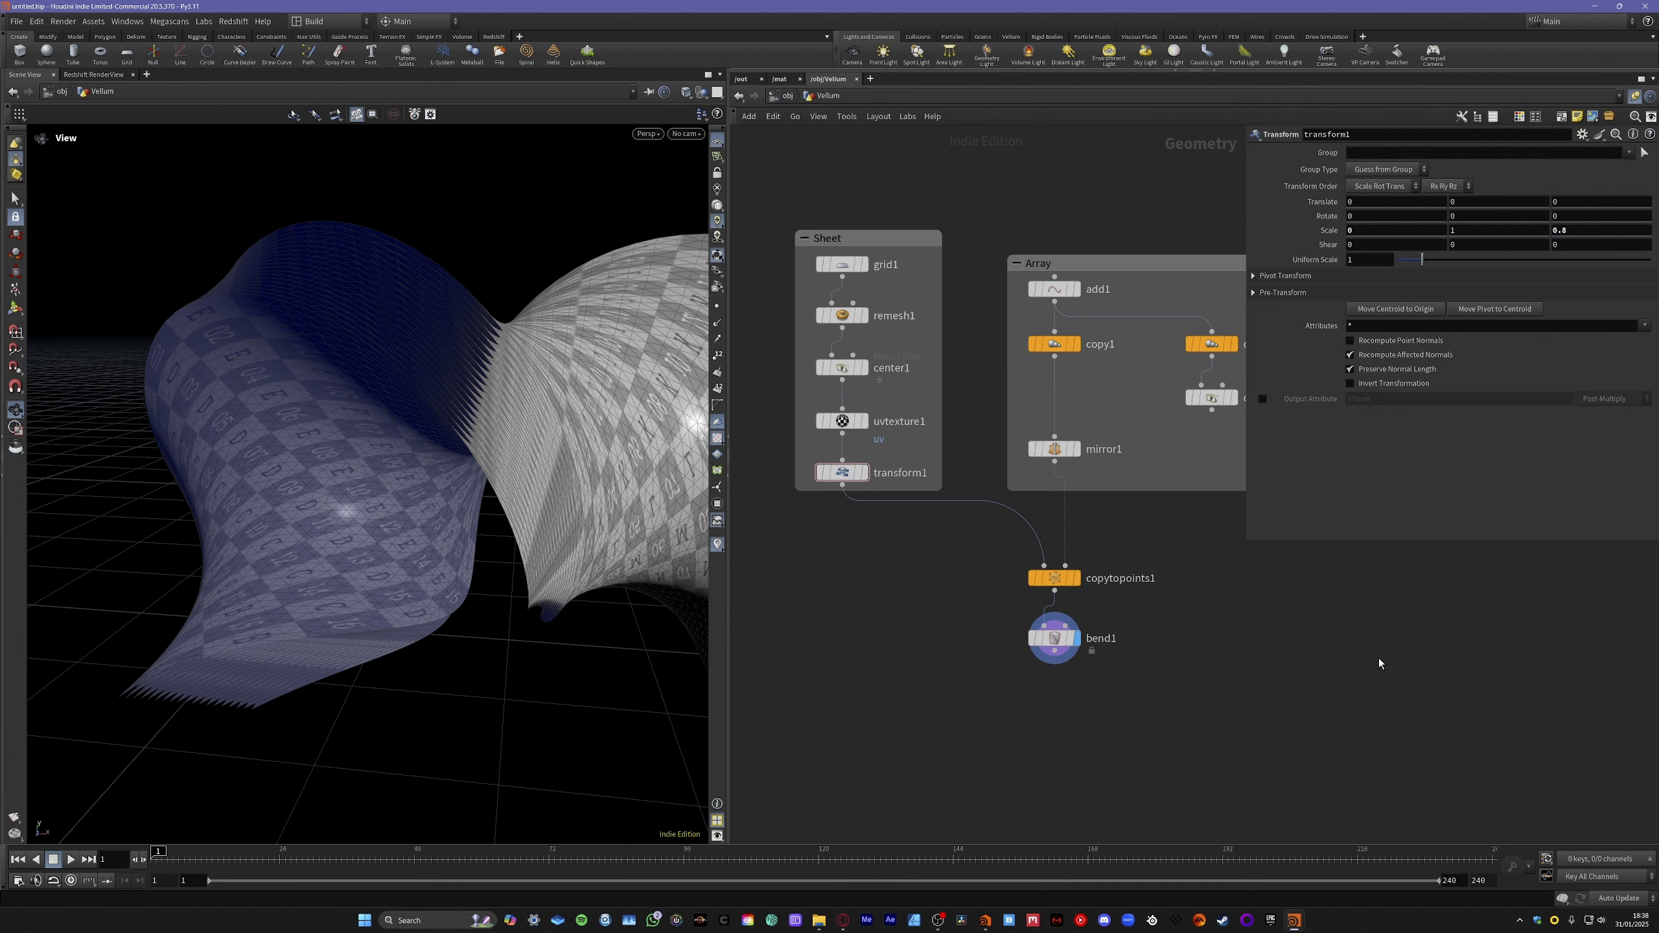
Examine the opening and overall shape of the twisted arch together with the bend1 parameters.
mouse_move(581, 626)
mouse_down()
mouse_move(581, 602)
mouse_move(589, 621)
mouse_up()
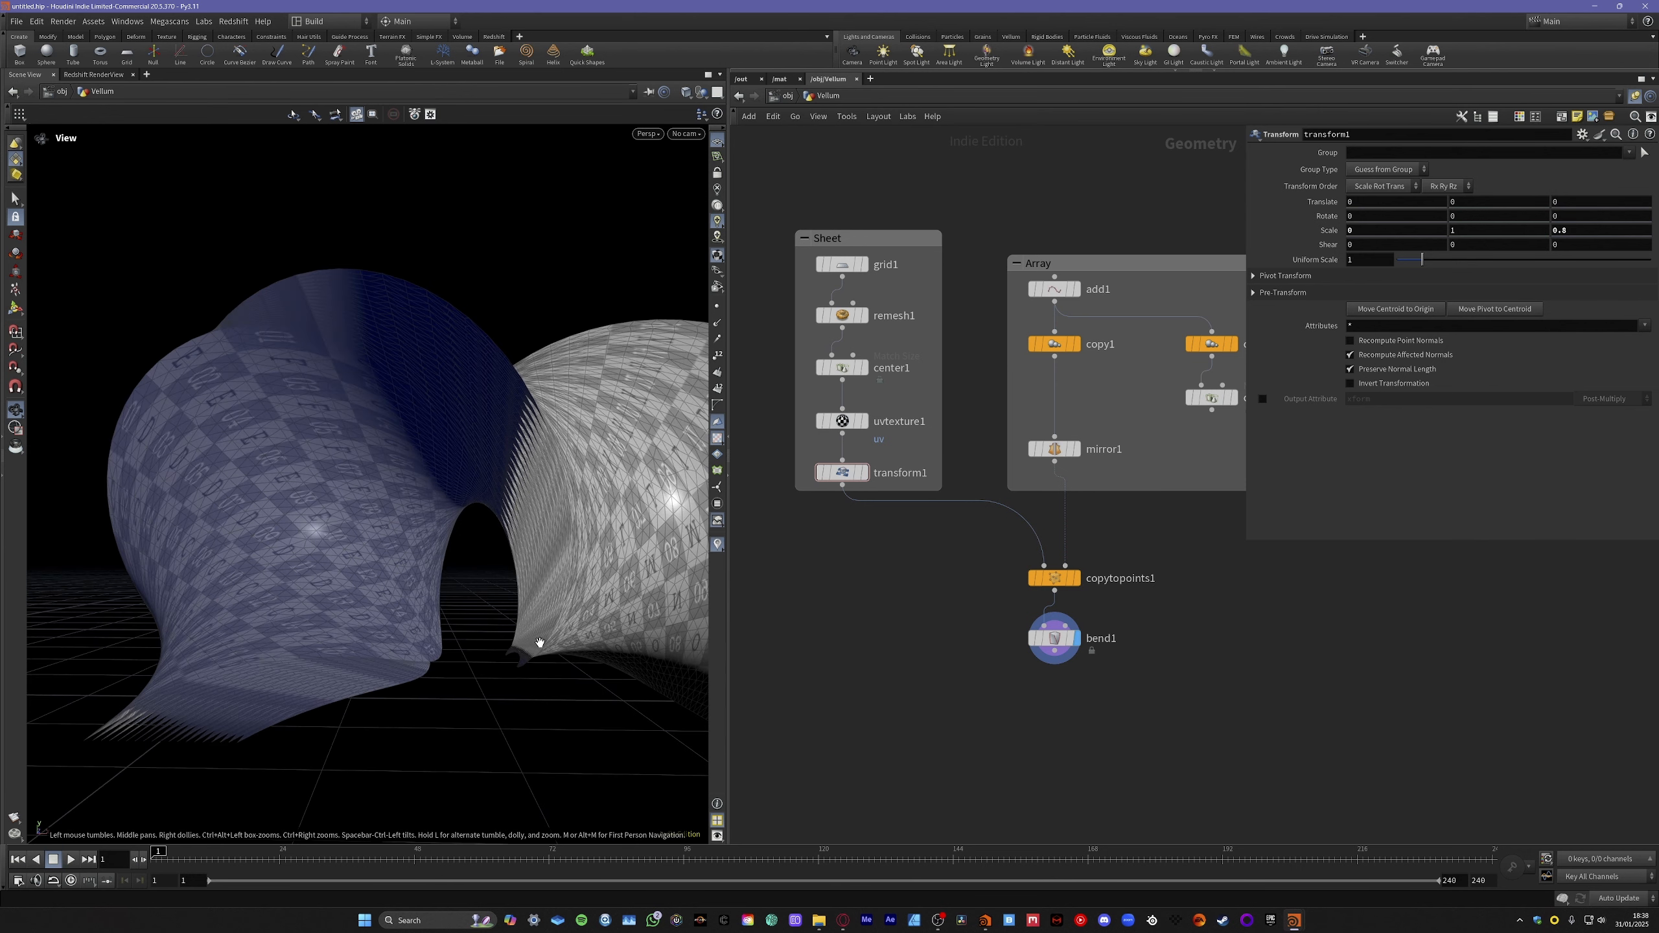
drag(527, 670, 548, 671)
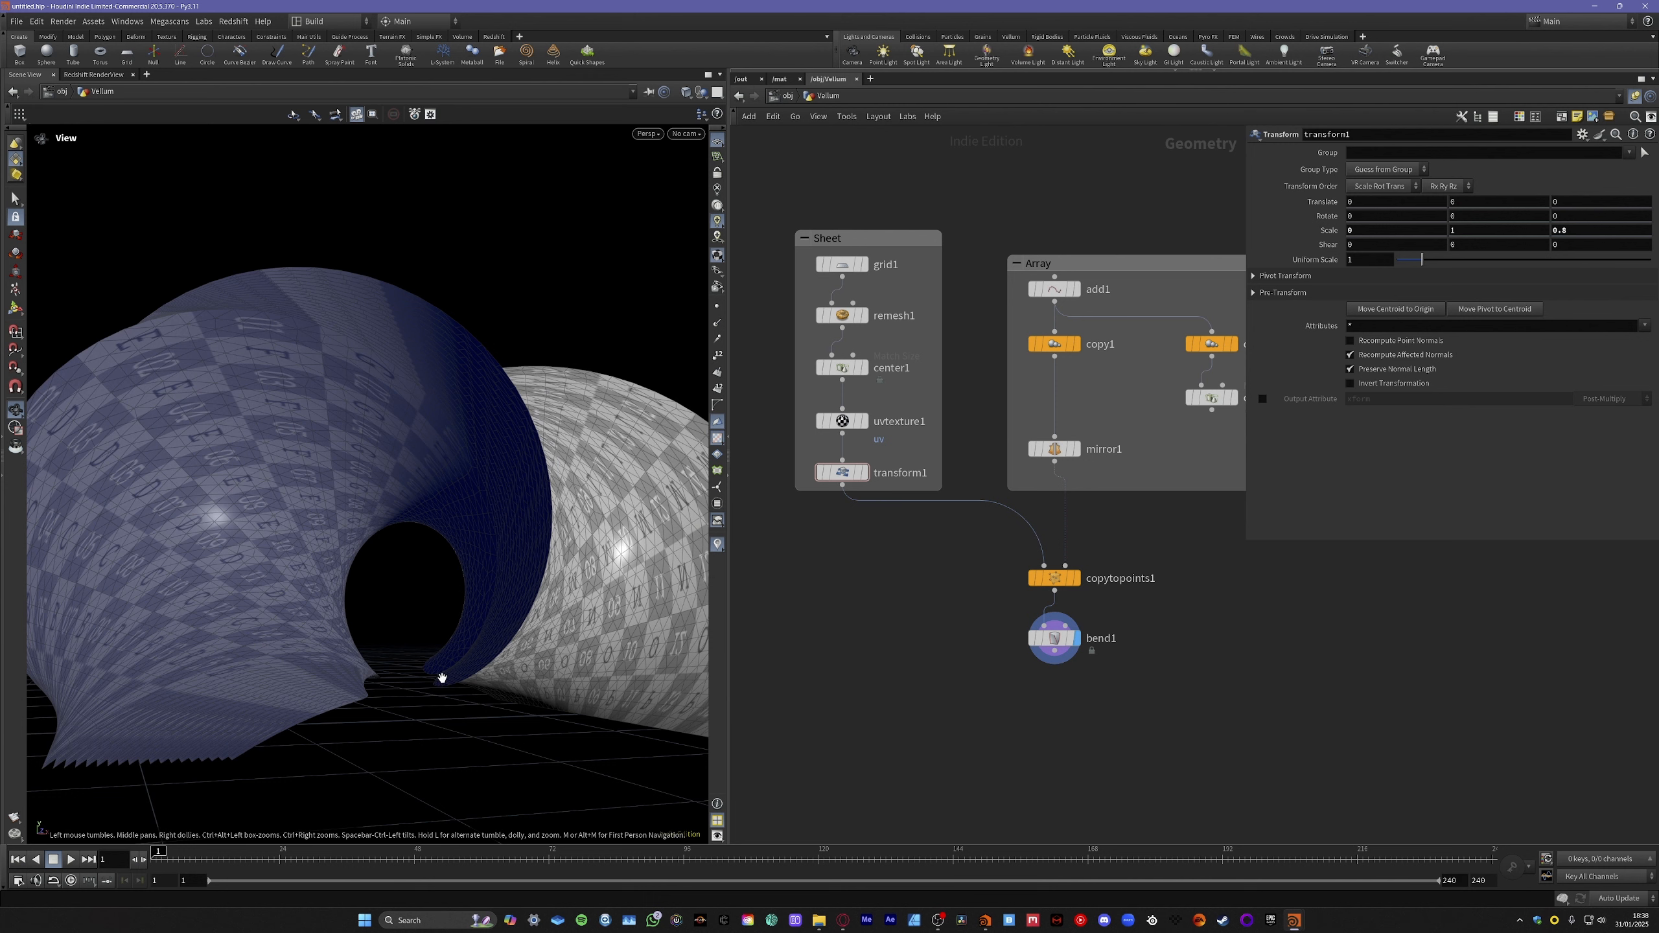
drag(463, 693, 460, 682)
scroll(456, 687, down, 3)
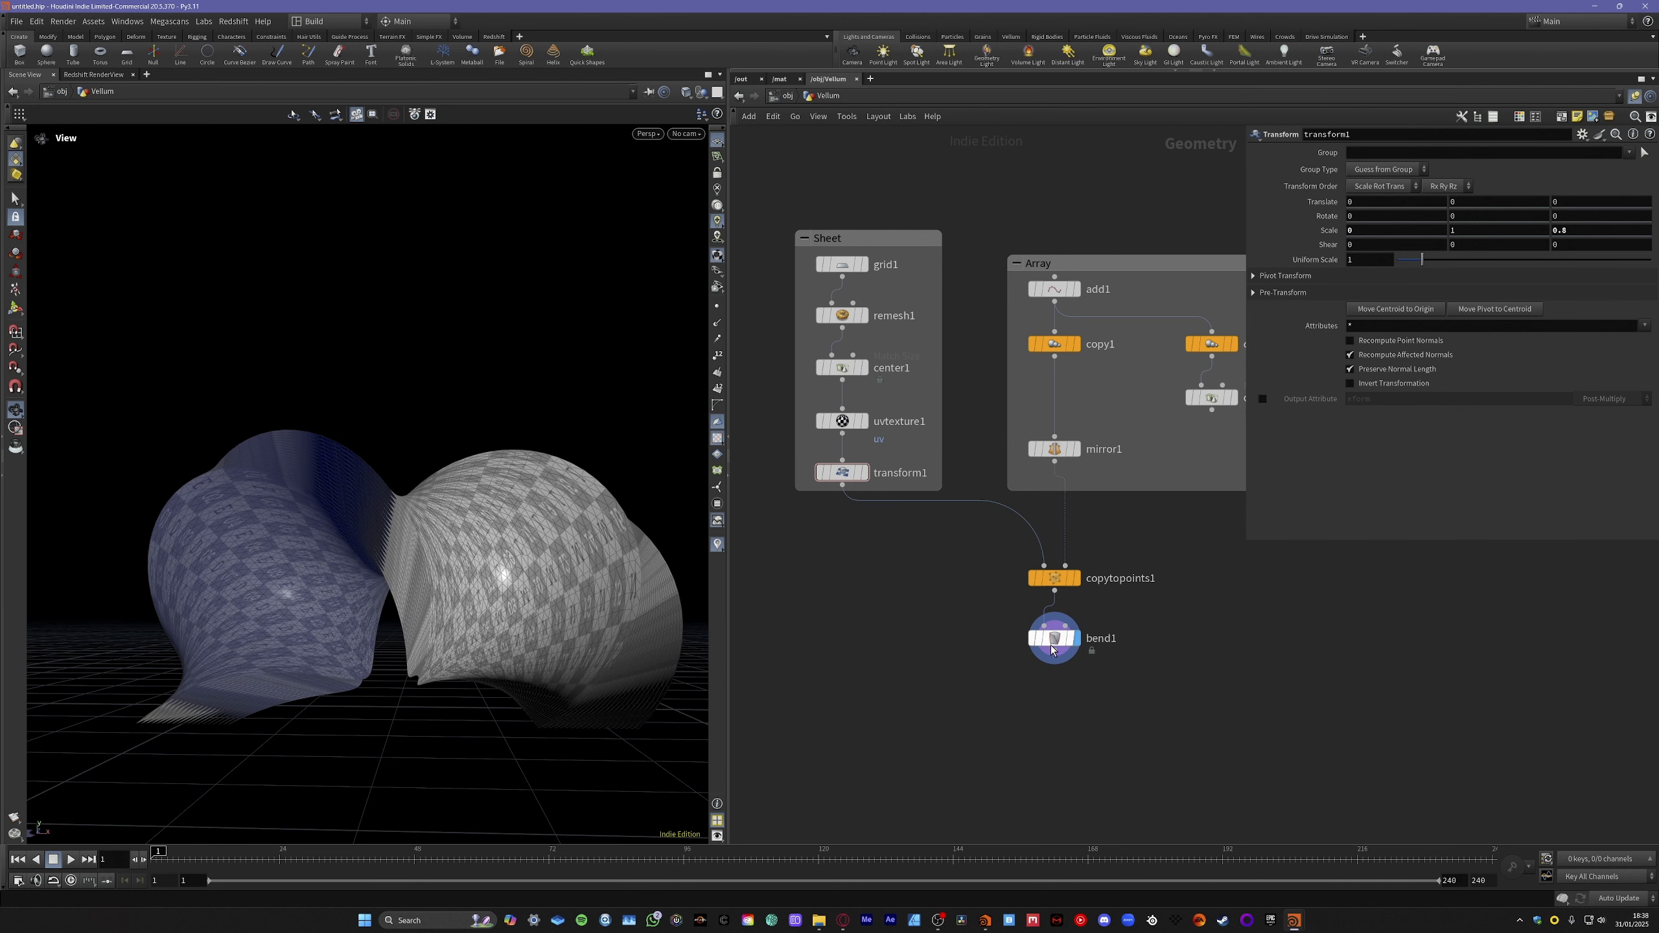
click(1054, 640)
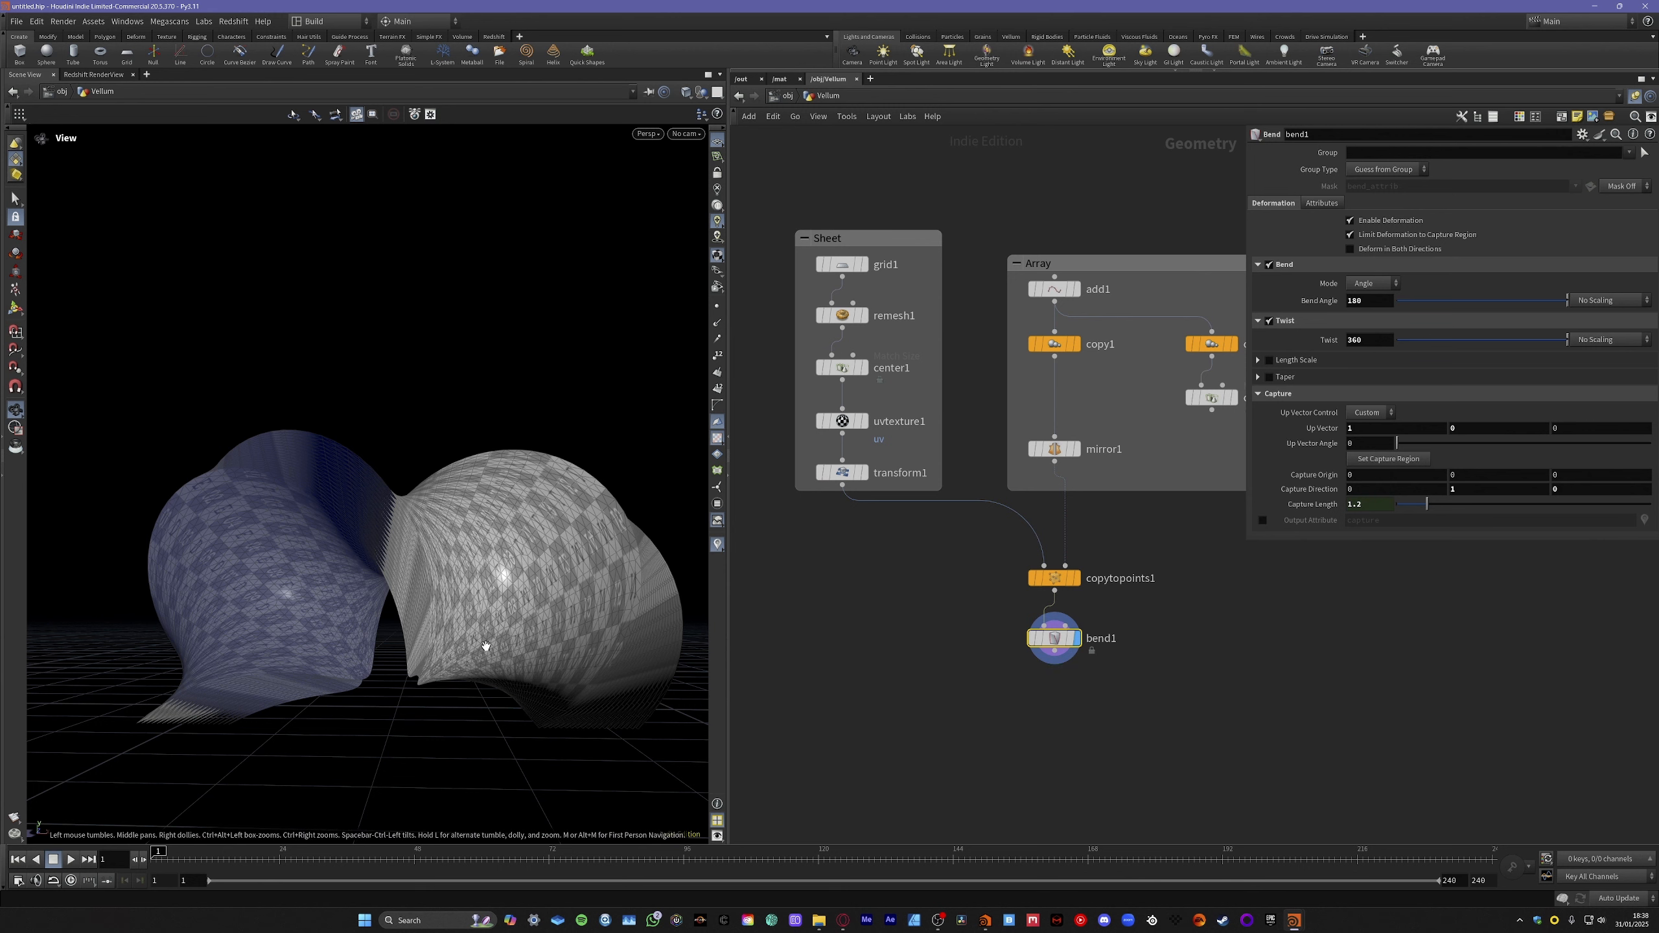
scroll(486, 646, down, 3)
mouse_move(485, 646)
mouse_down()
mouse_move(502, 643)
mouse_move(486, 645)
mouse_up()
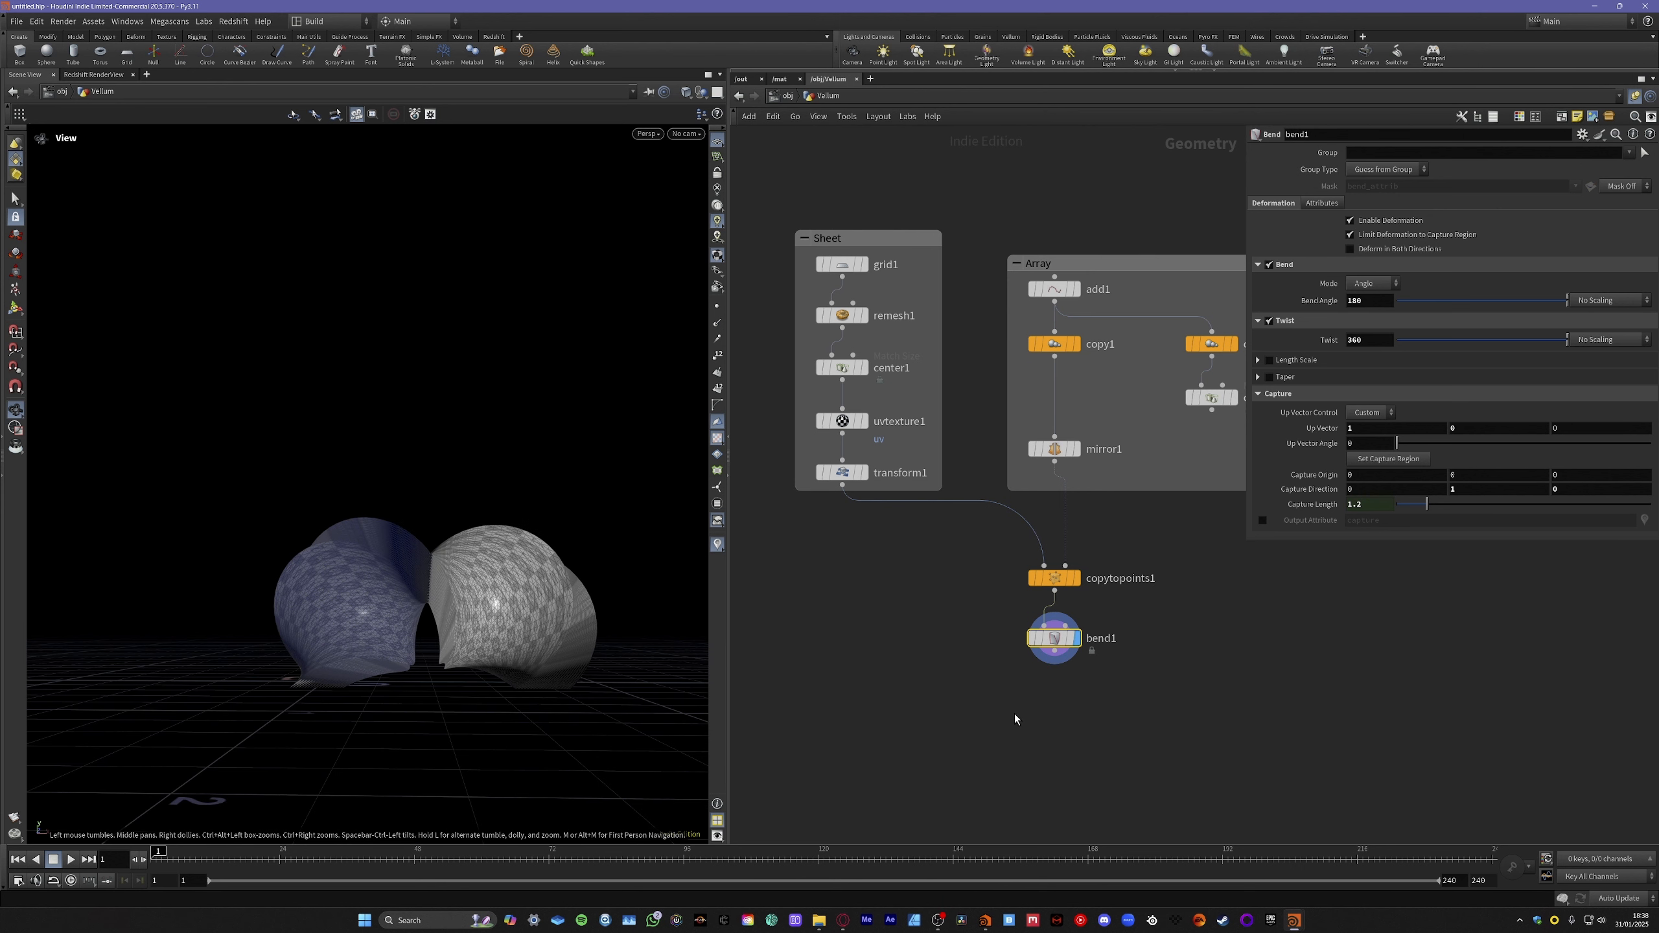
Append a Transform node after bend1 and make it the displayed node.
click(1055, 652)
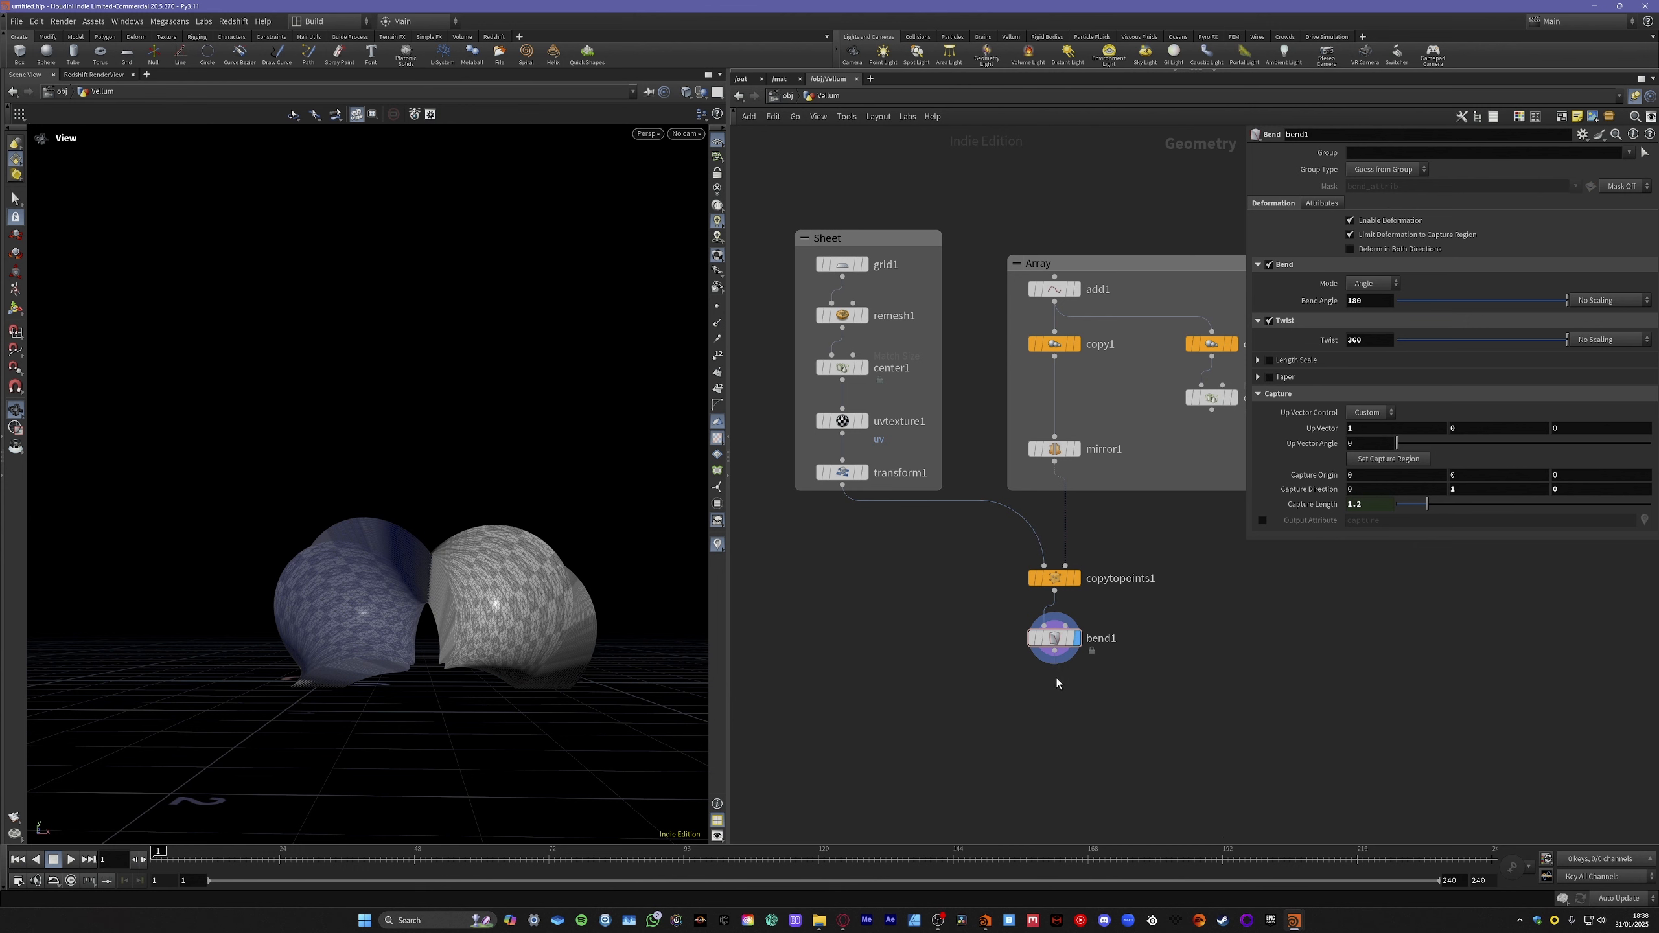
key(Tab)
text(transf)
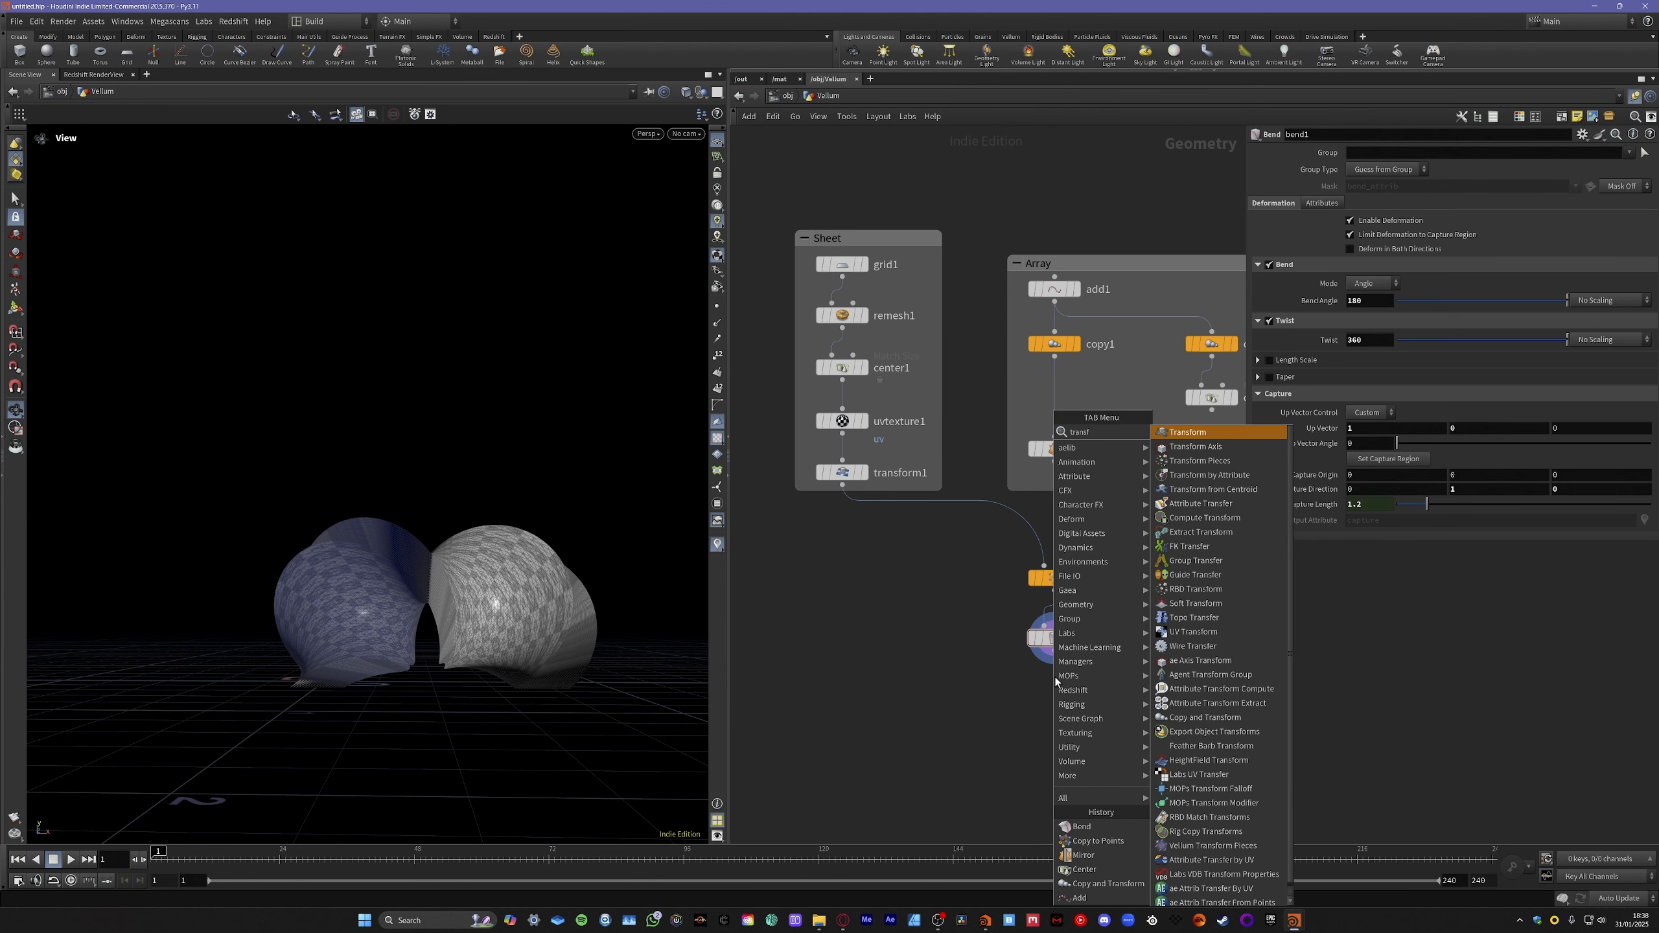
key(Return)
click(1055, 680)
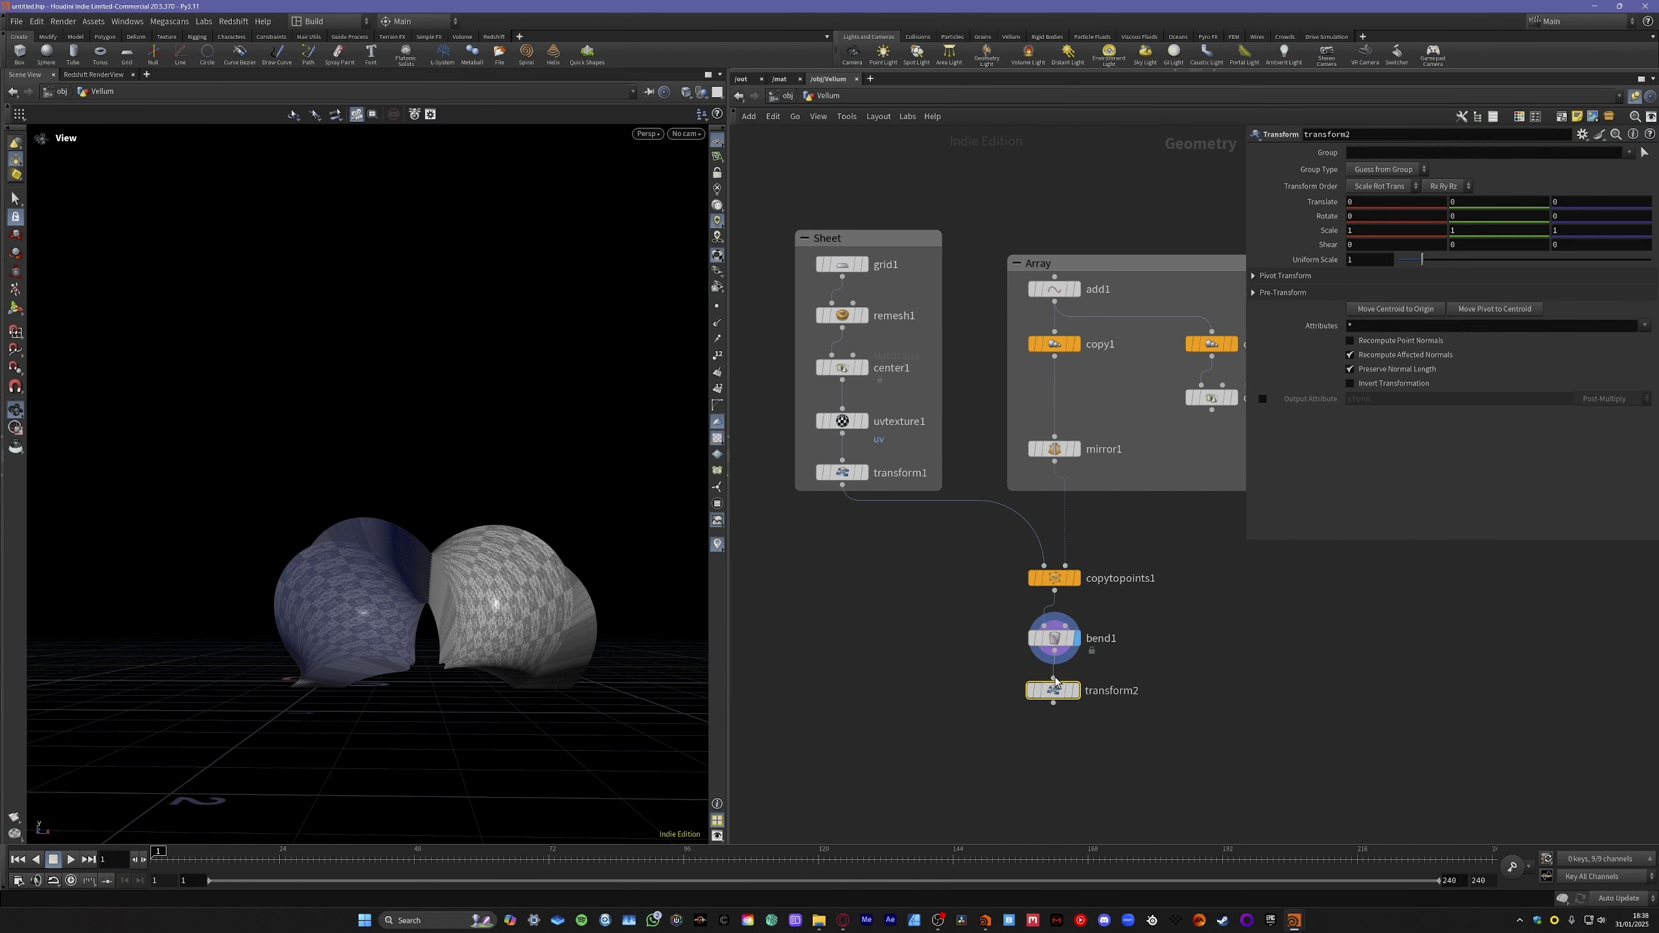
drag(1057, 689, 1064, 690)
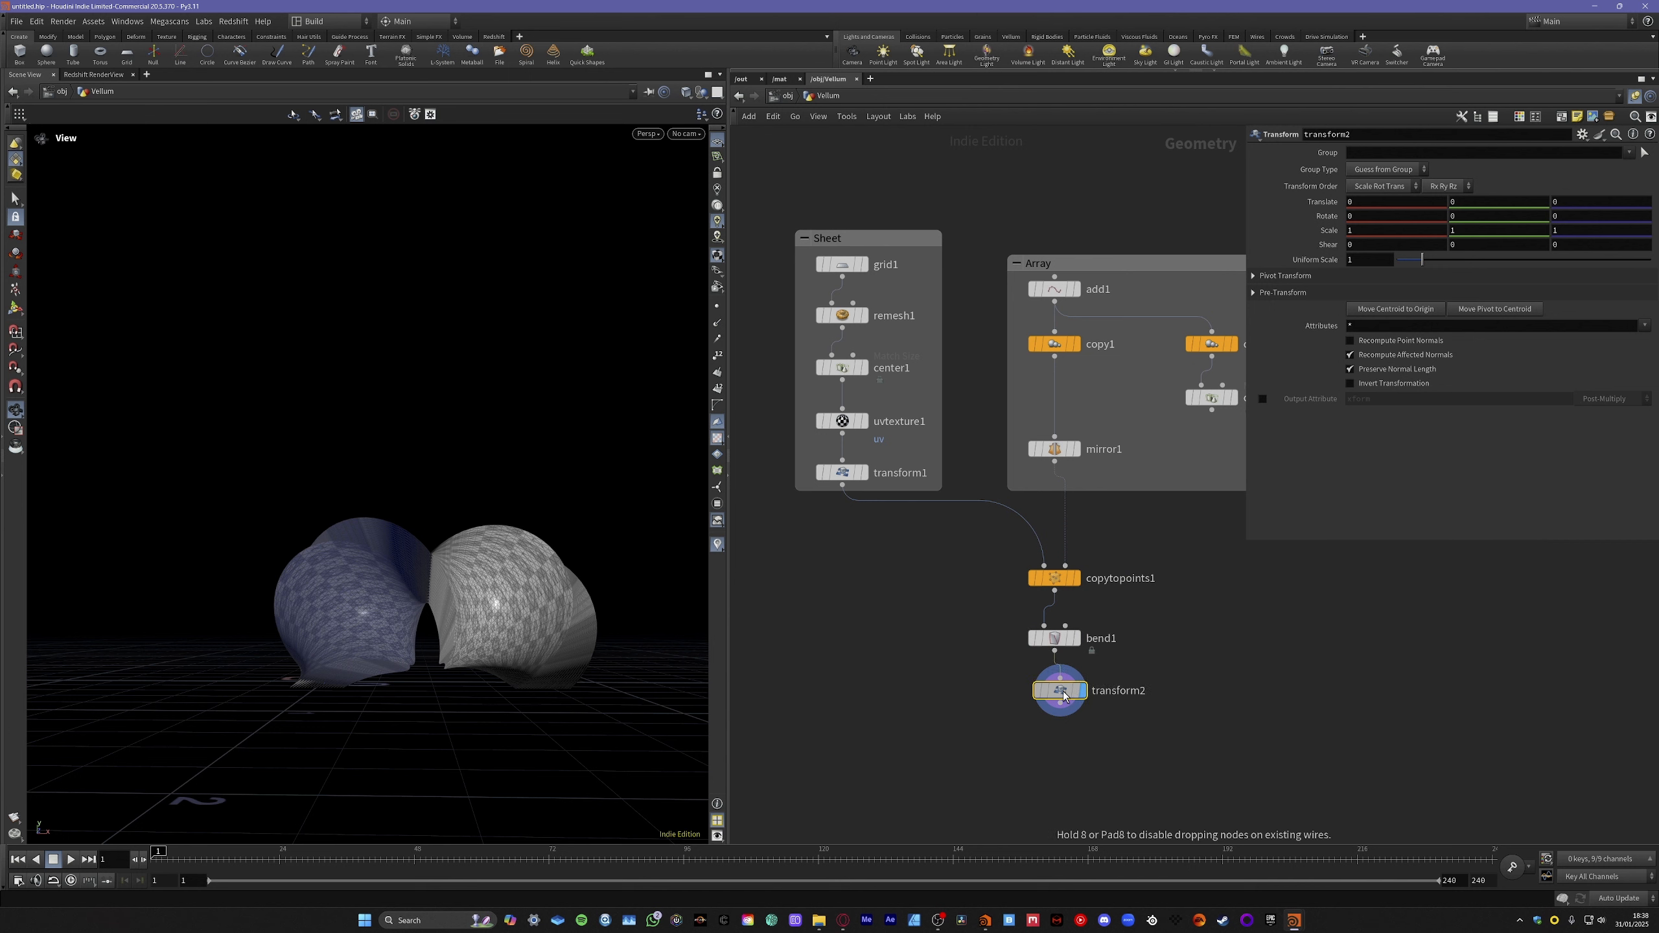
Inspect the arch's opening up close and reduce the X scale on transform2 to narrow the twisted arch.
click(1351, 230)
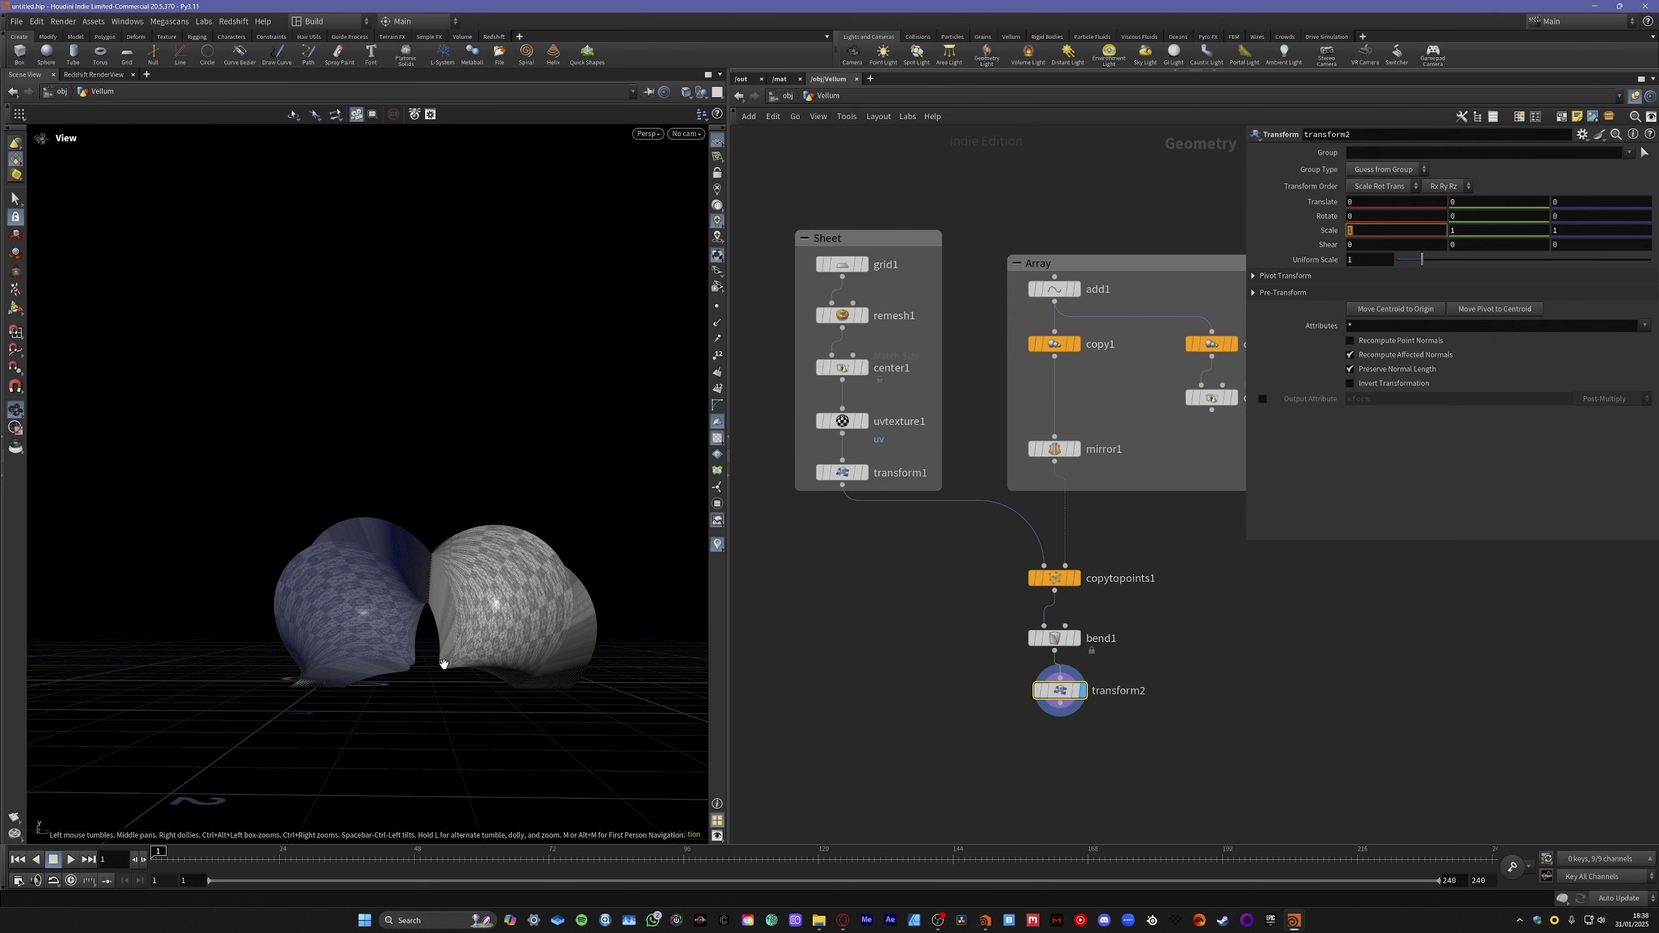
scroll(443, 664, up, 10)
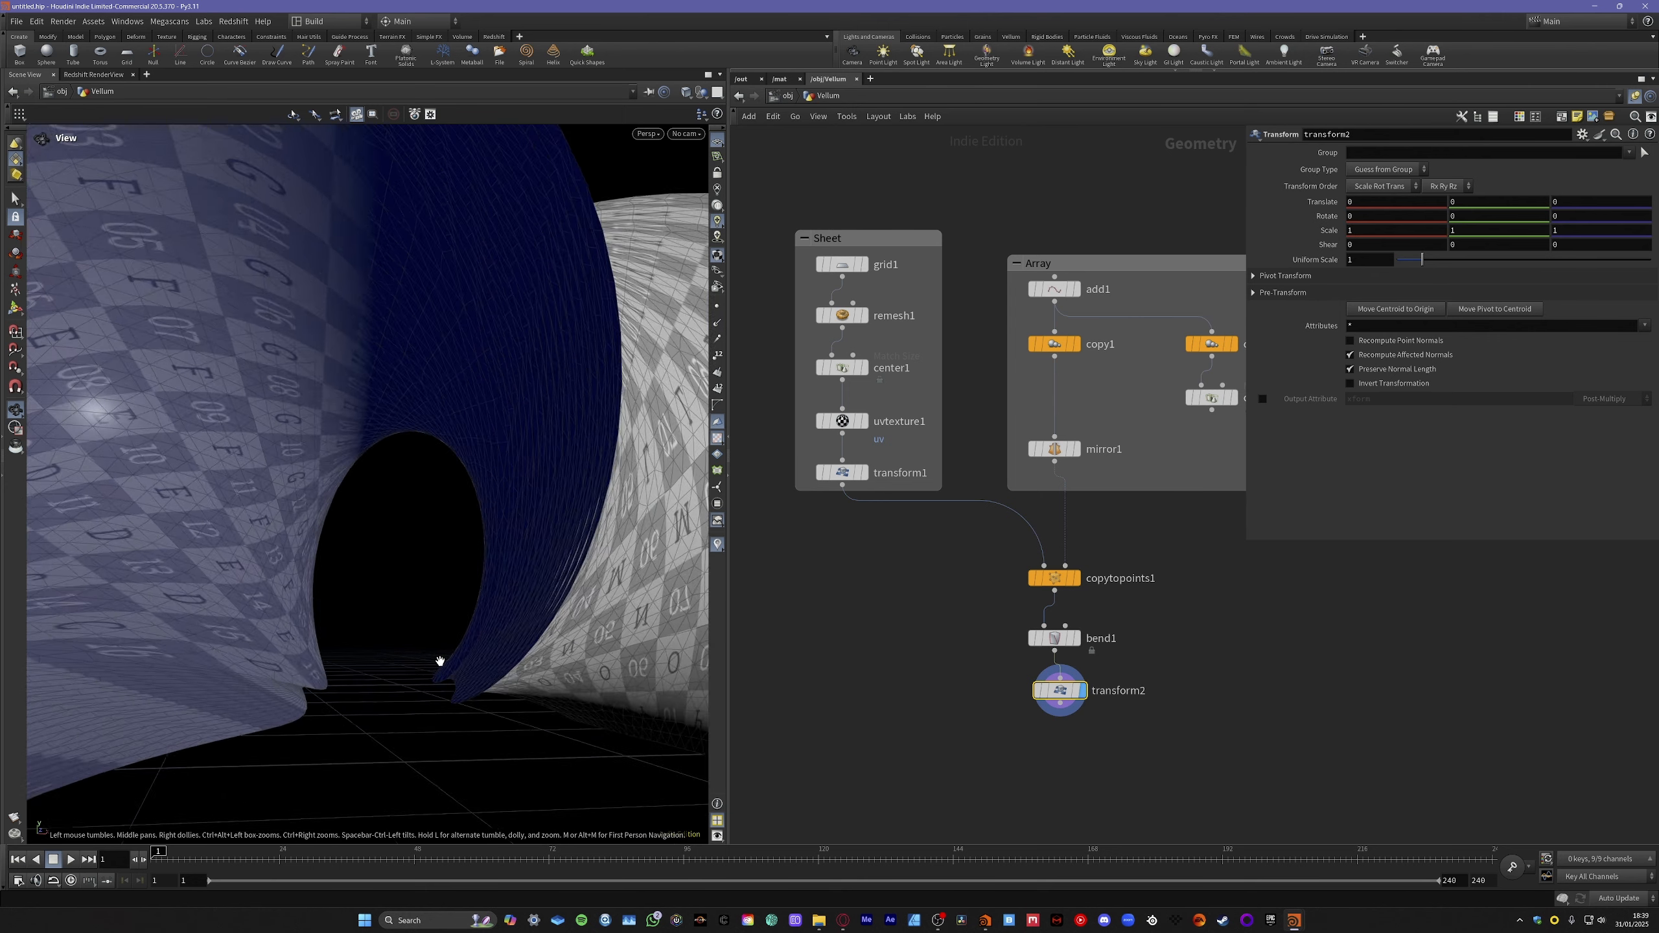
drag(440, 662, 460, 561)
scroll(518, 638, down, 8)
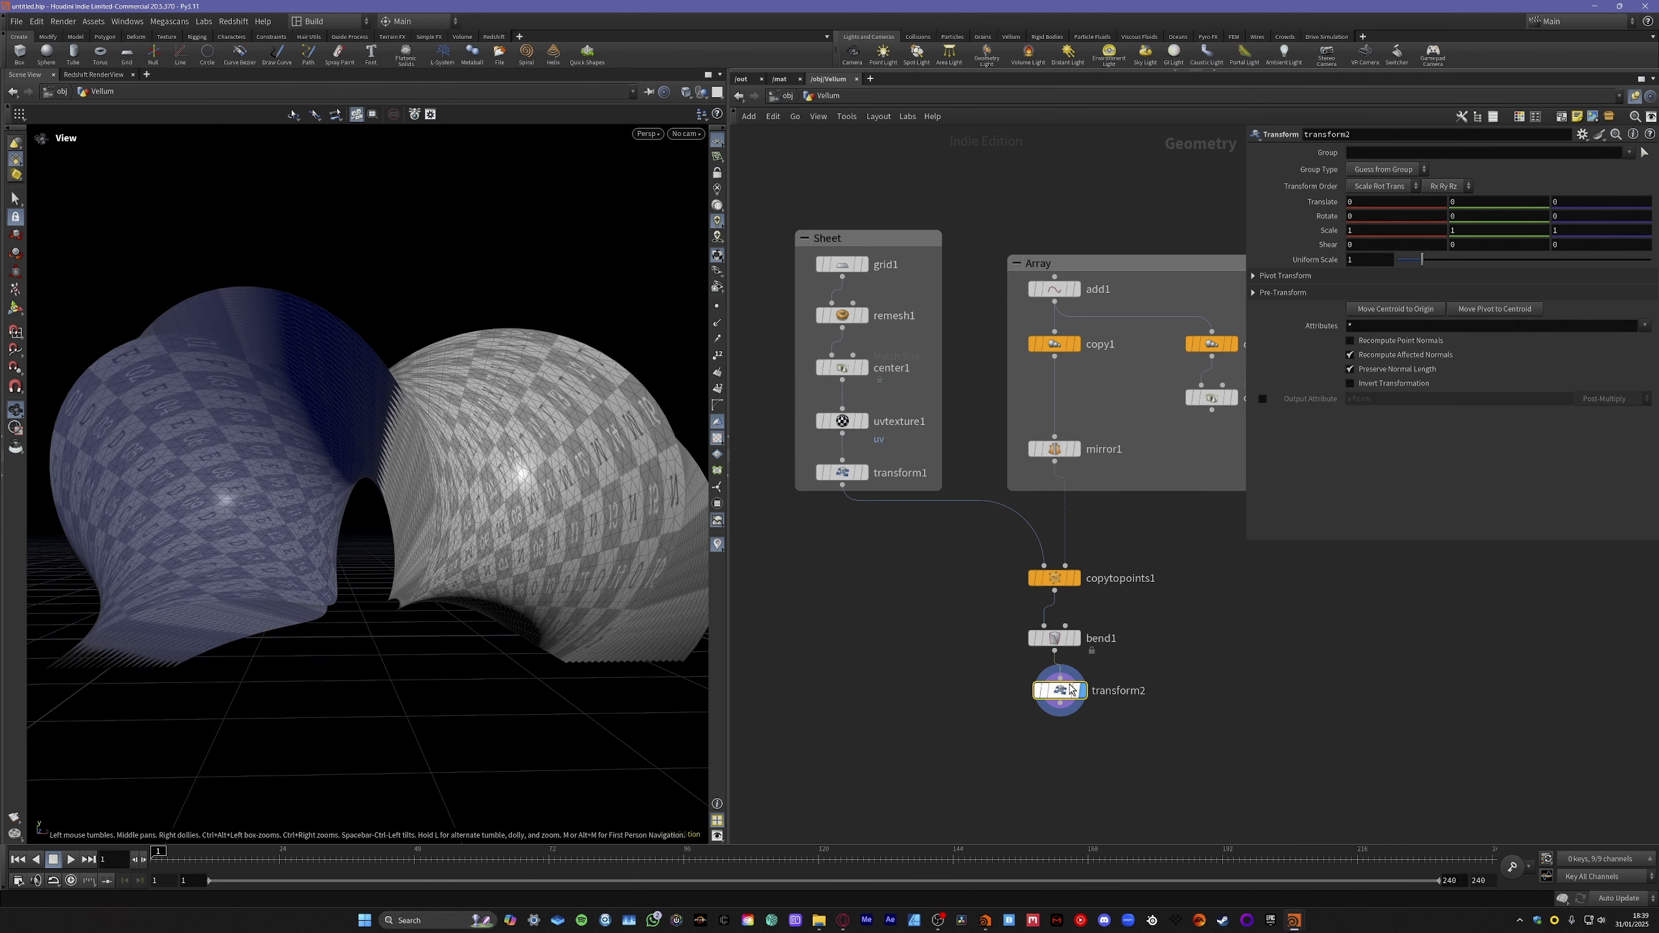
drag(1059, 690, 1055, 691)
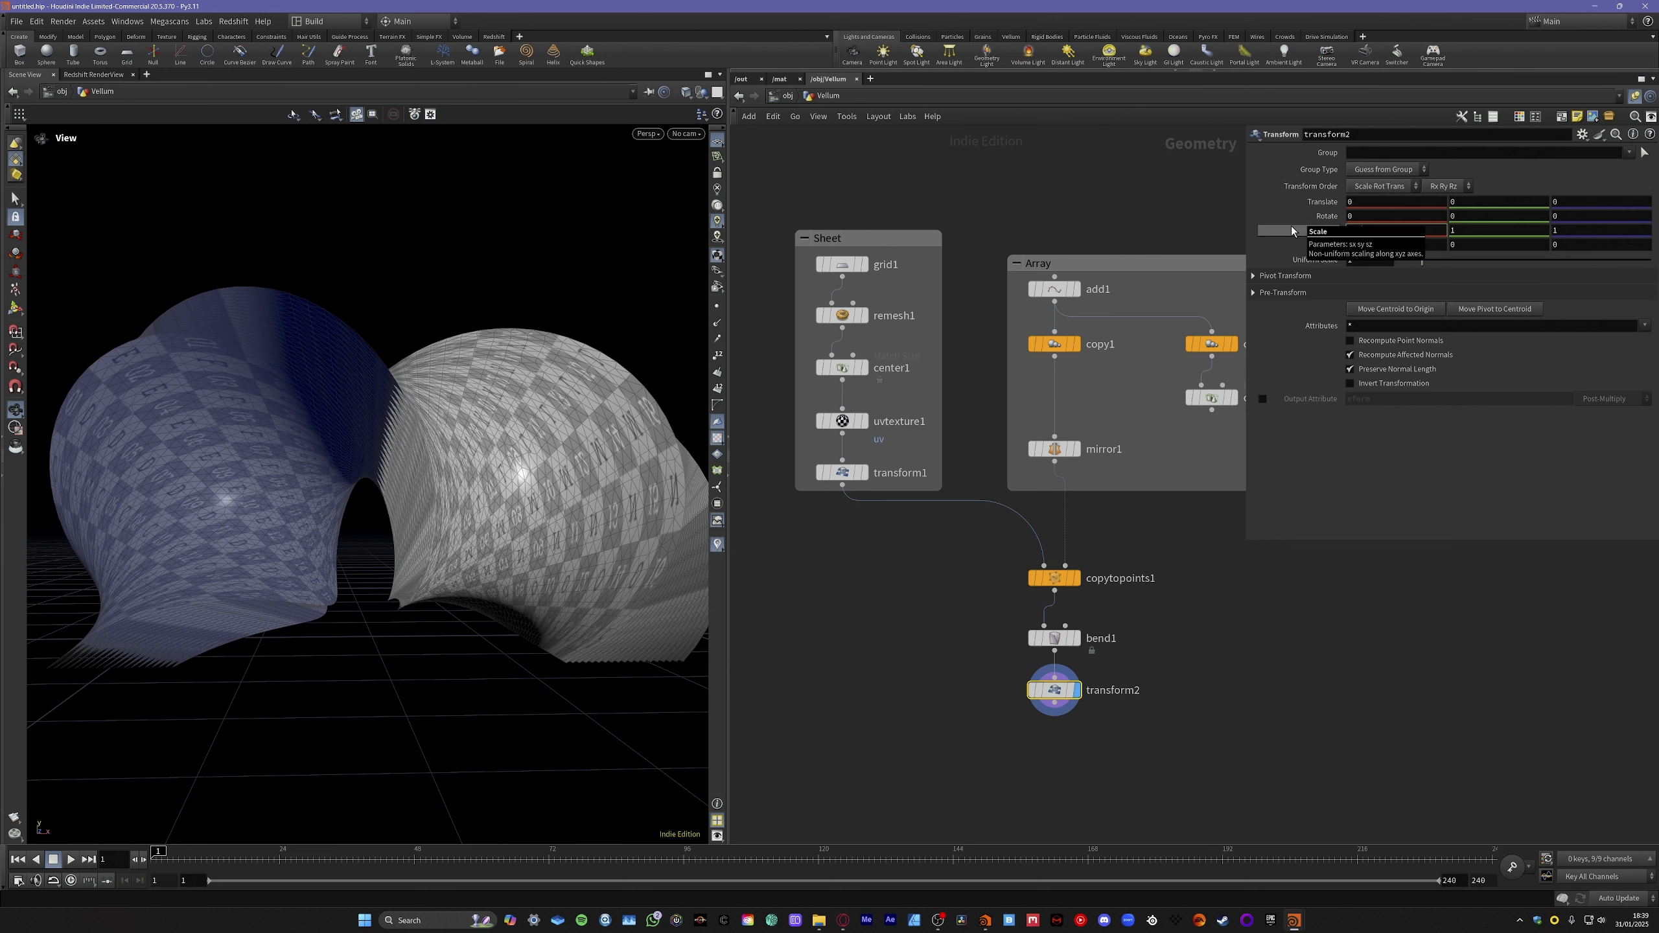
key(Tab)
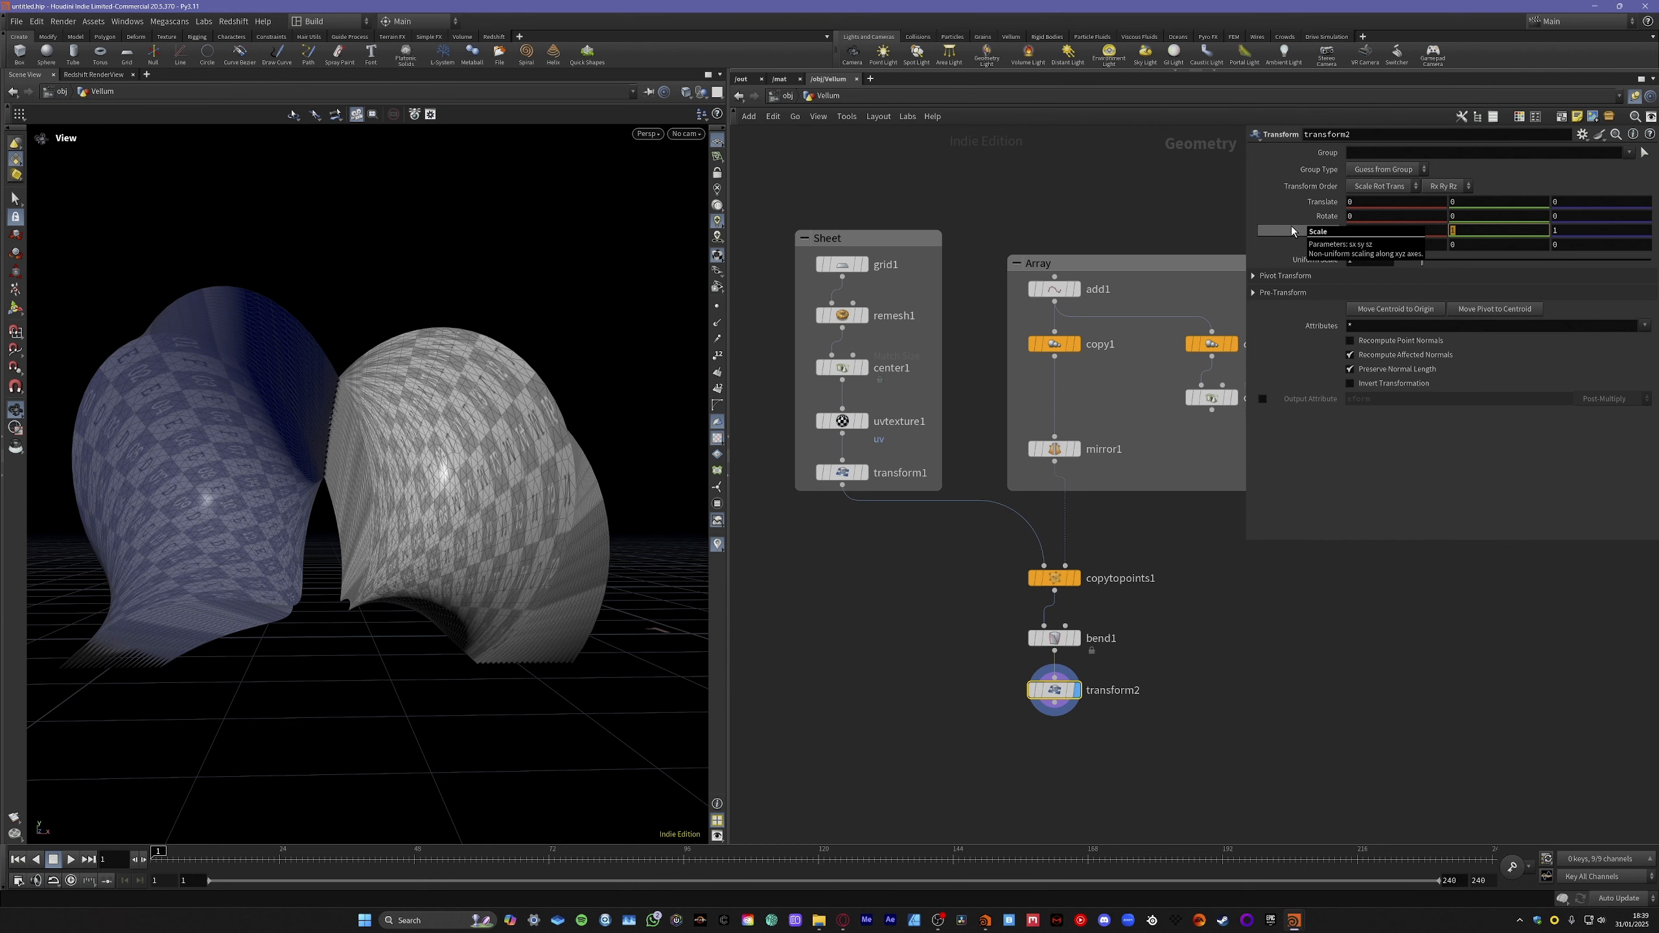
key(Tab)
mouse_move(421, 546)
mouse_down()
mouse_move(386, 548)
mouse_move(470, 544)
mouse_move(439, 544)
mouse_up()
scroll(385, 549, down, 3)
Add a Mirror node fed by transform2 and display its result.
click(1075, 638)
key(Tab)
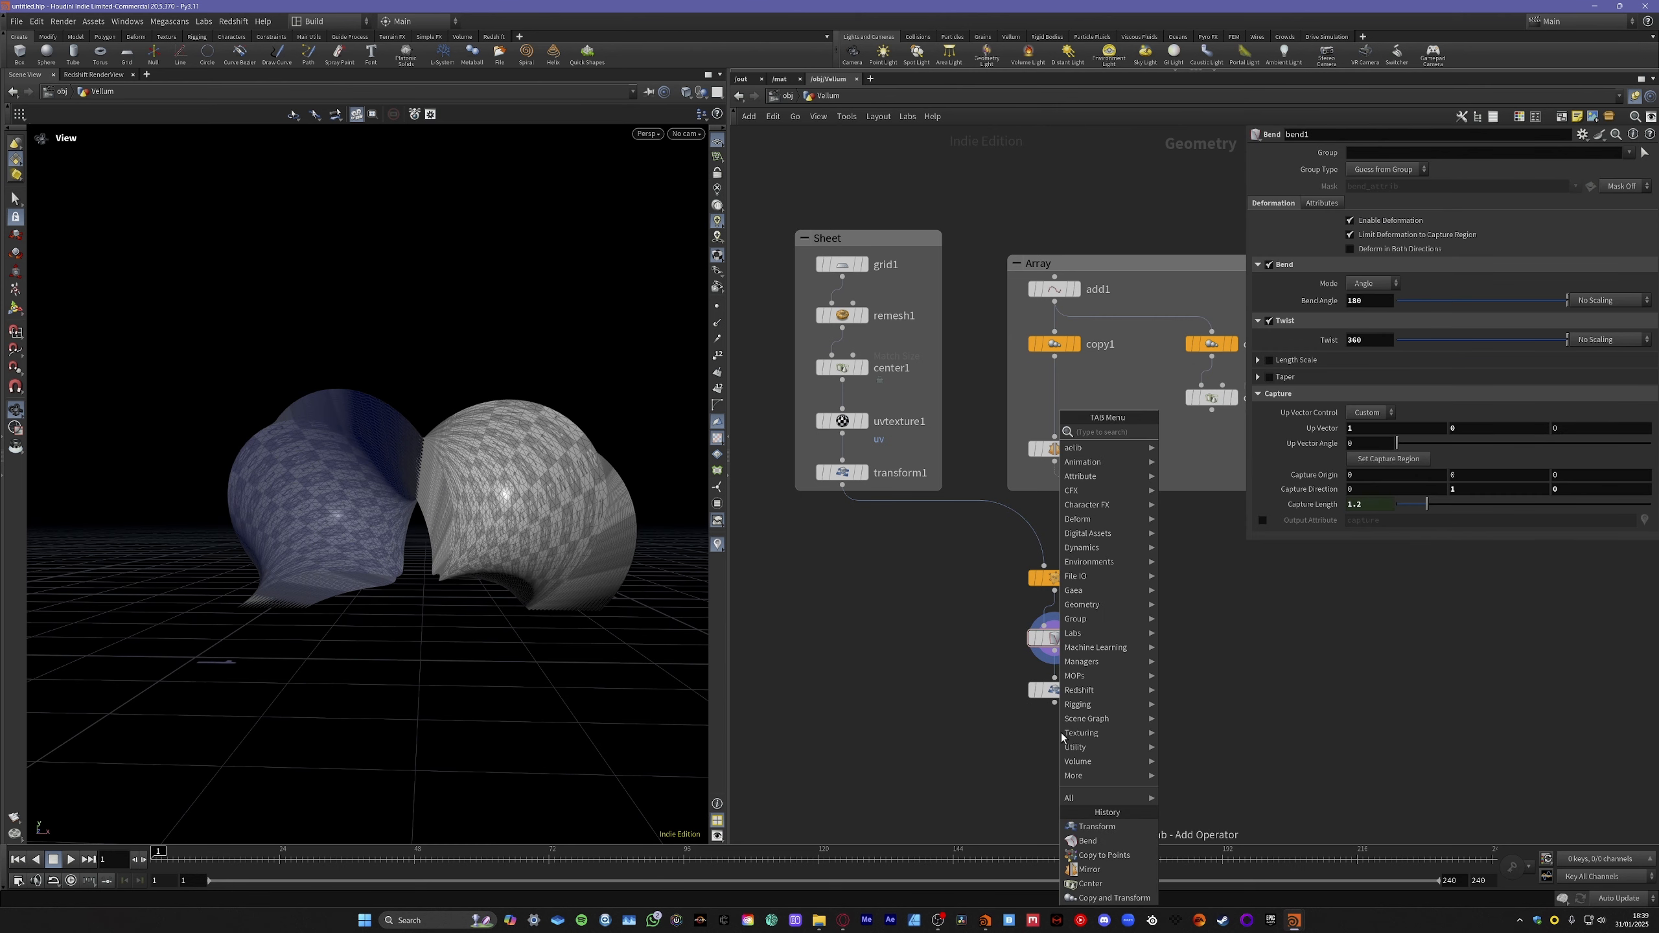
text(merge)
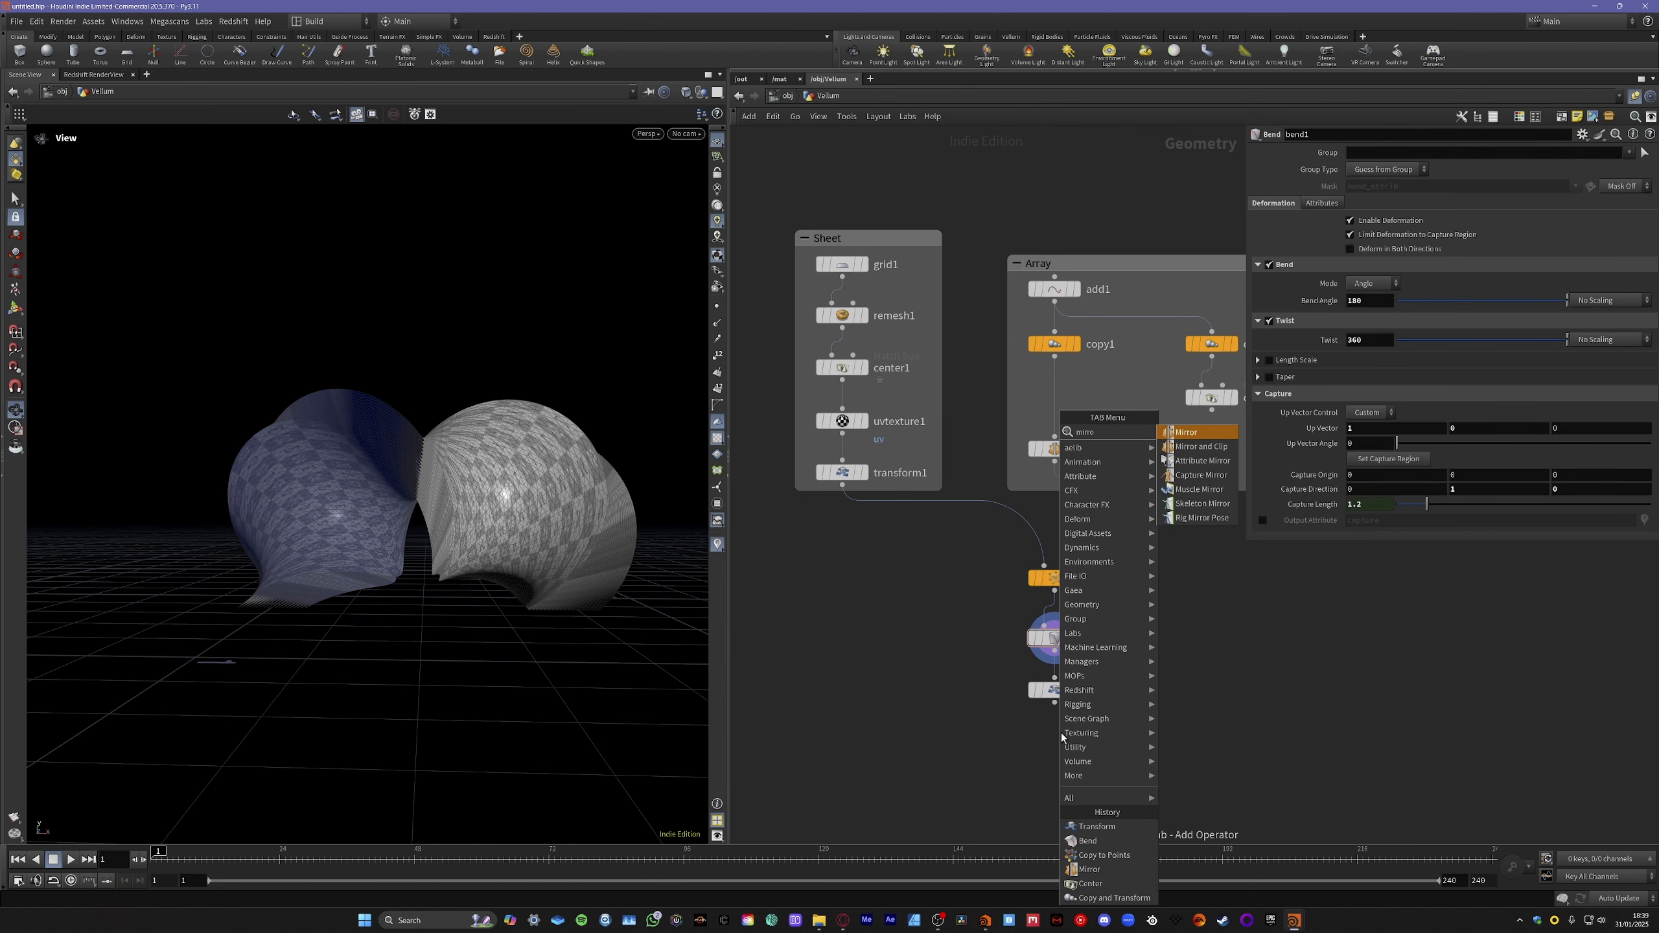
key(Return)
click(1061, 740)
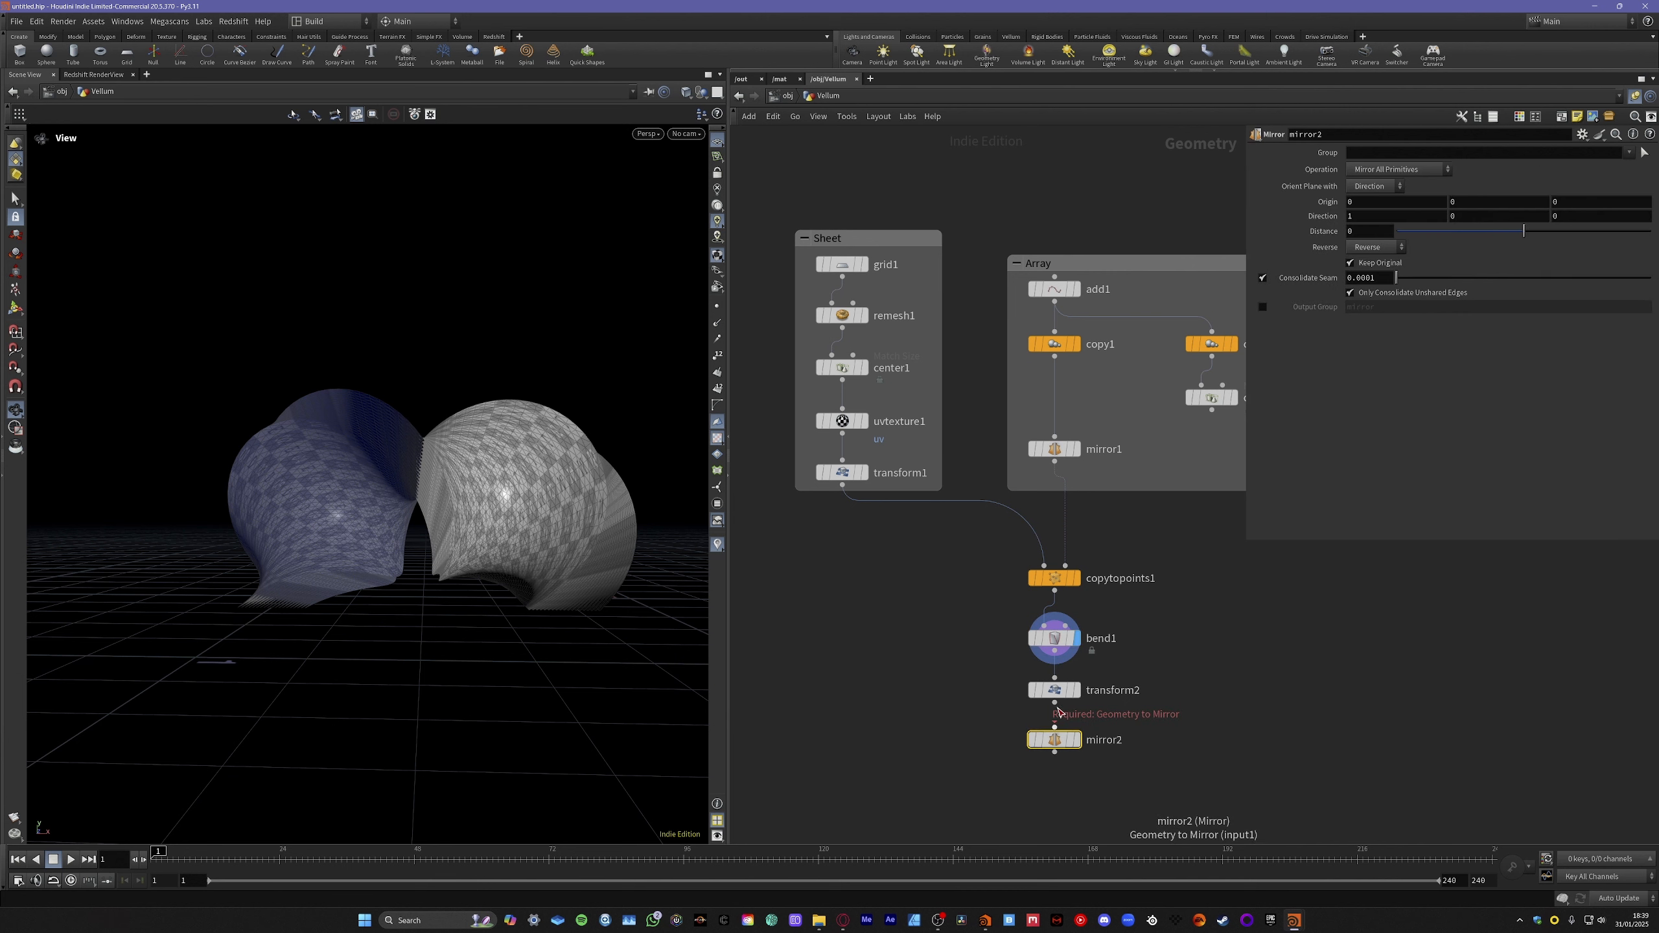
click(1055, 704)
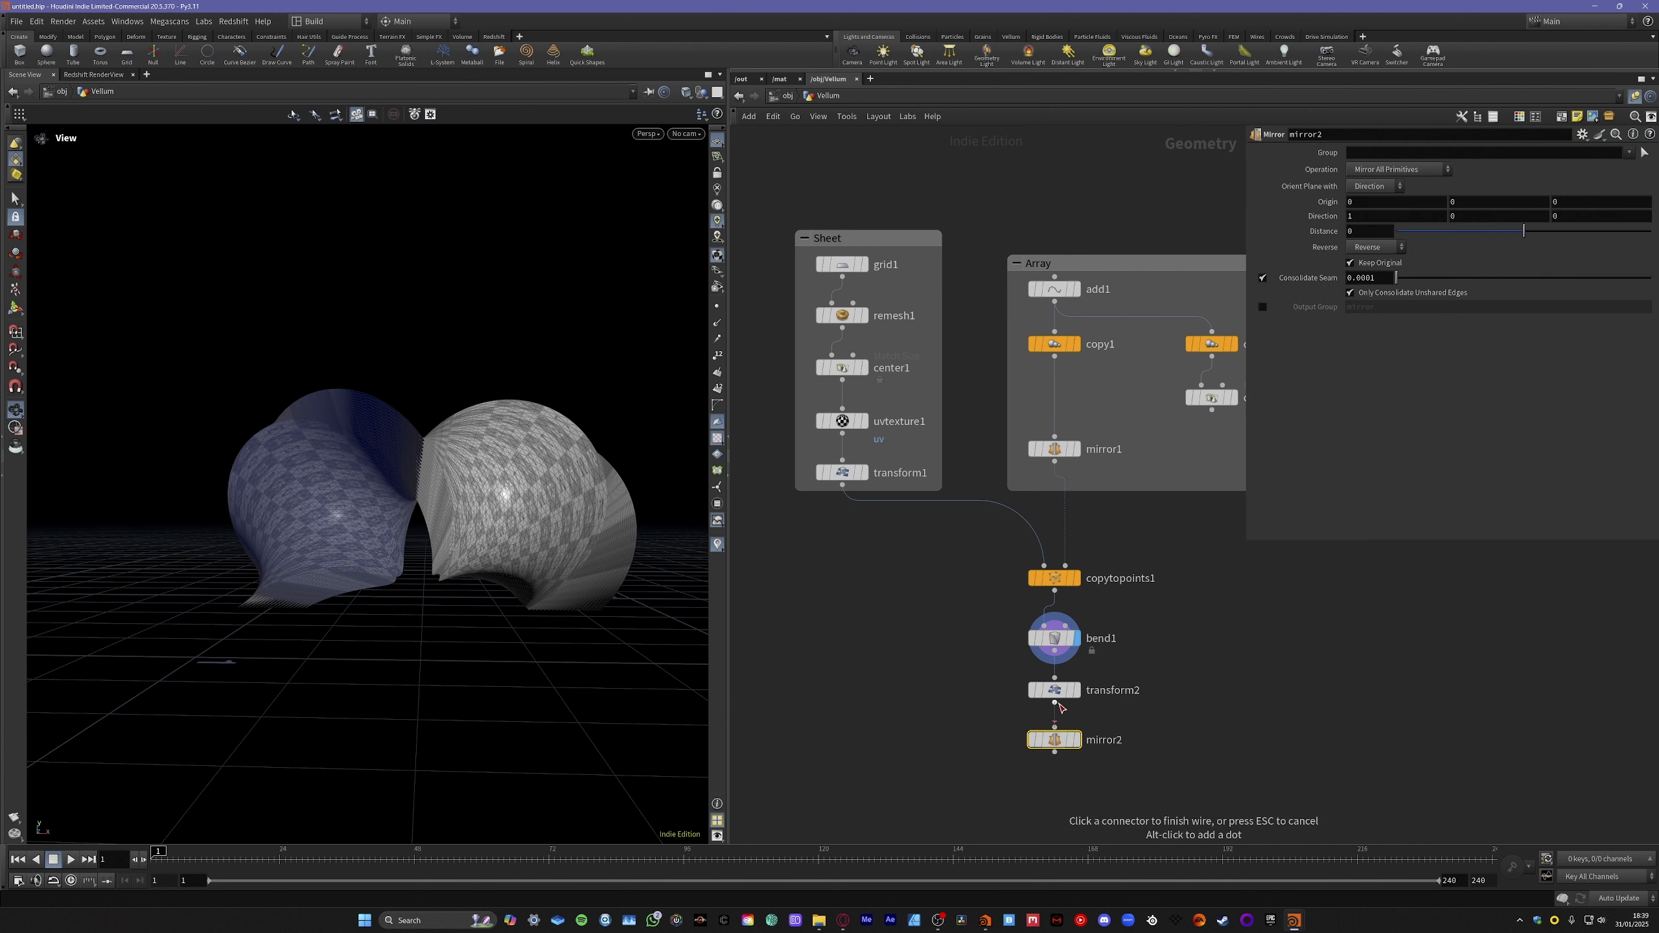
click(1076, 740)
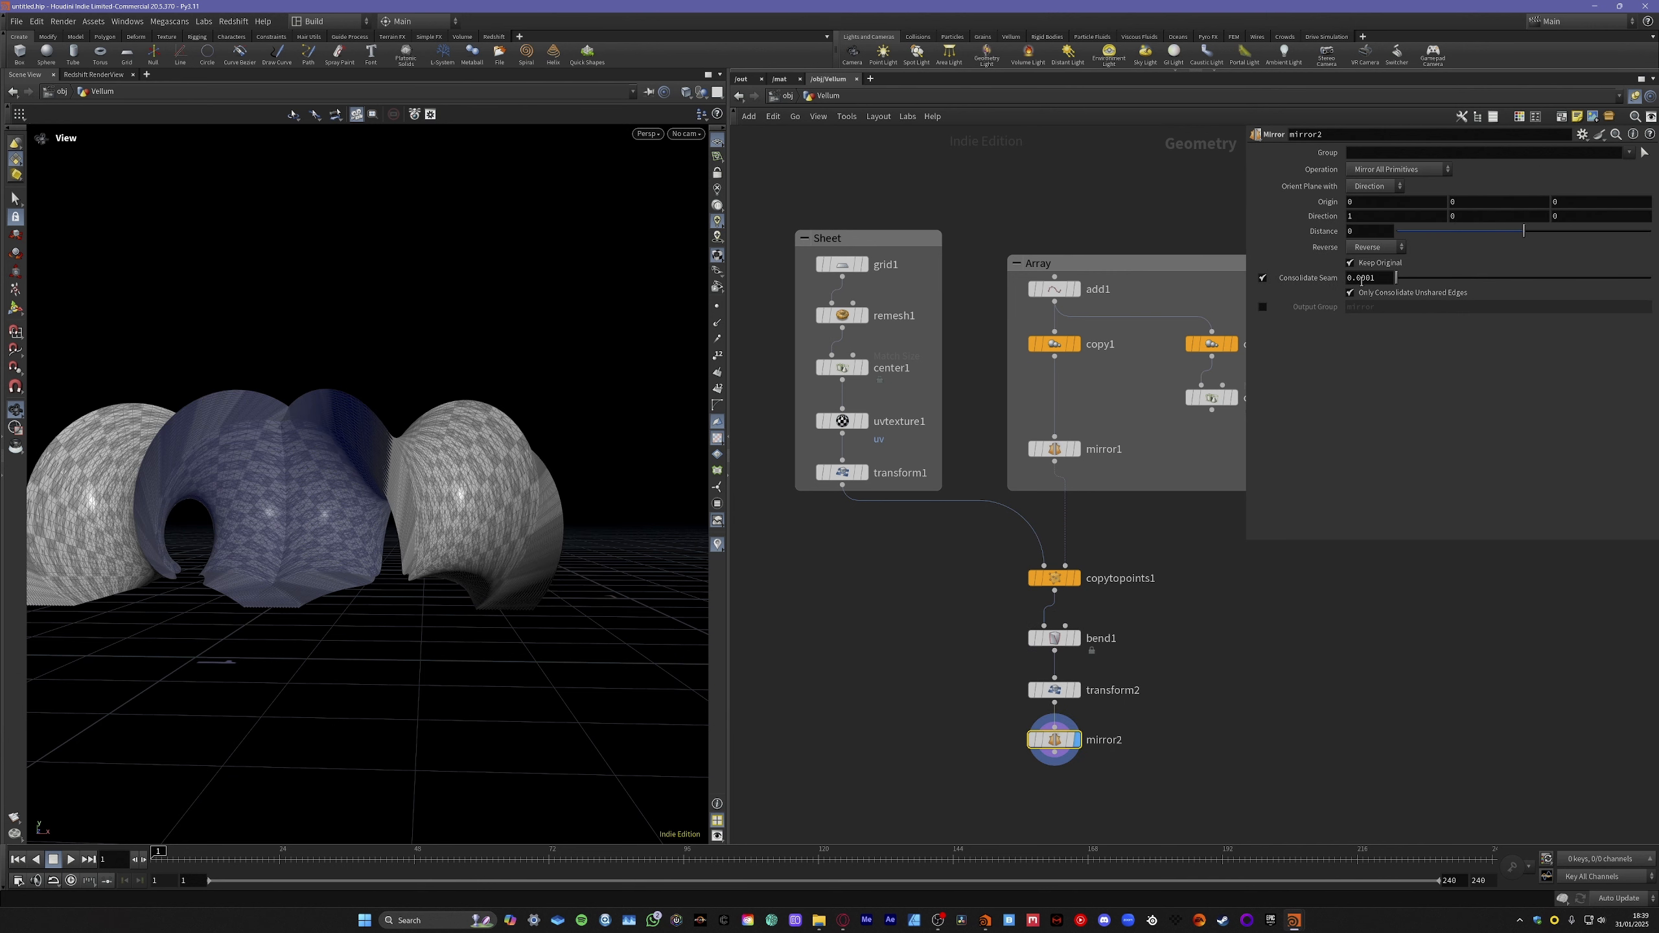
Set mirror2's direction to 0, -1, 0 and turn off Only Consolidate Unshared Edges.
click(1442, 218)
key(Tab)
text(-1)
key(Tab)
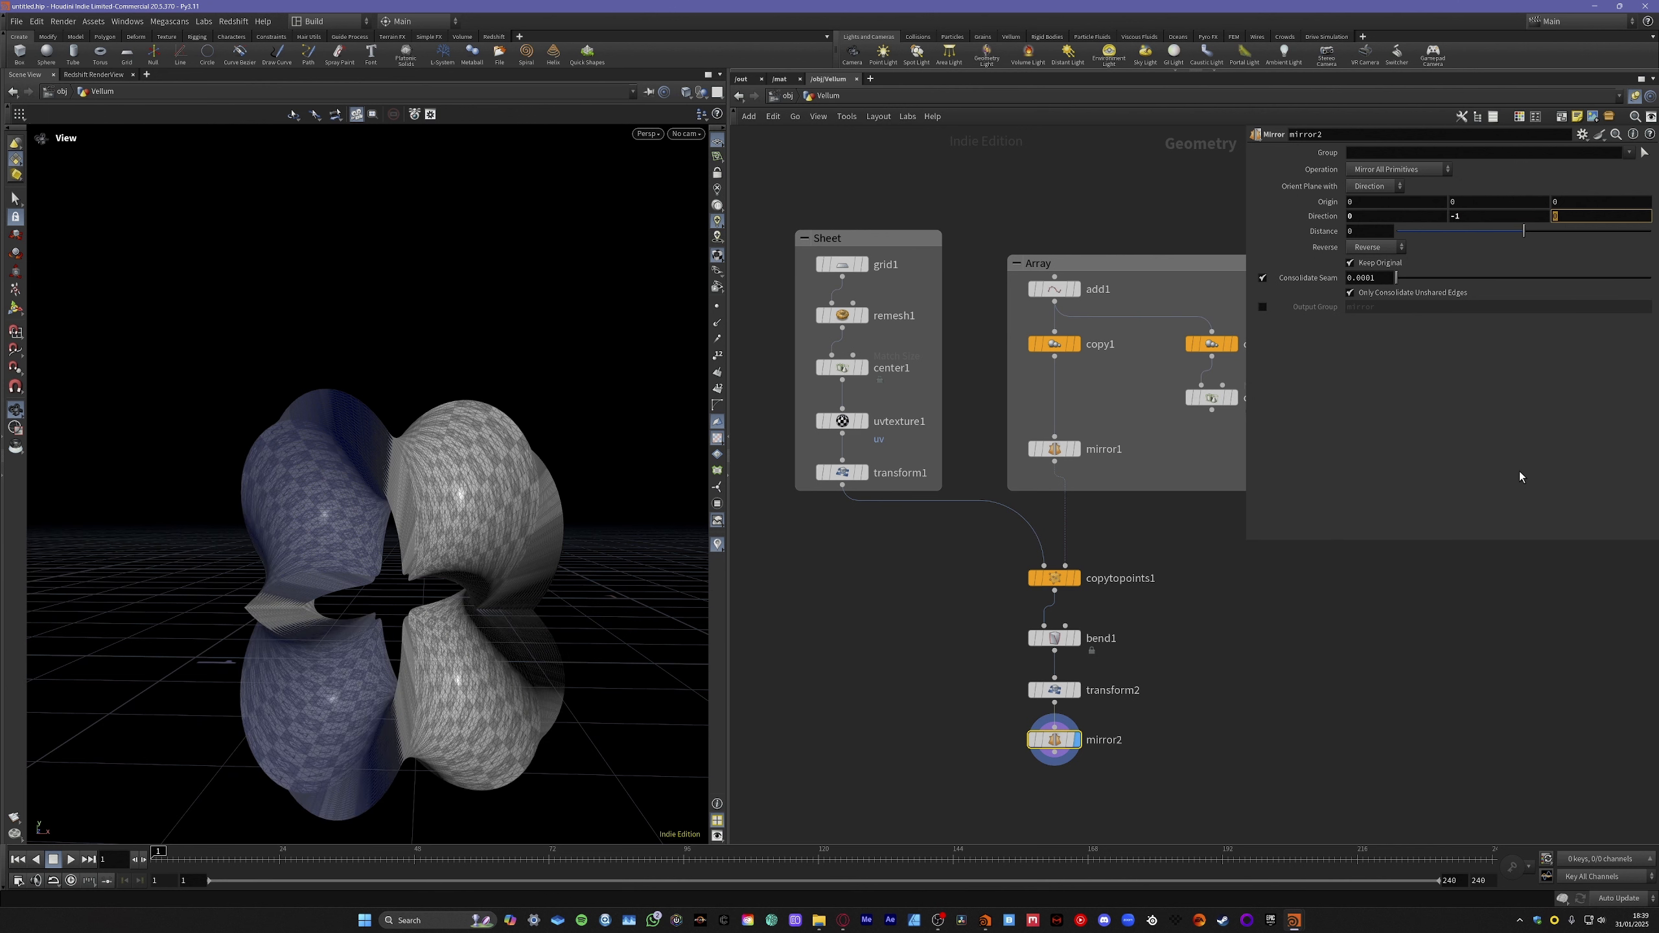
click(1344, 589)
click(1350, 293)
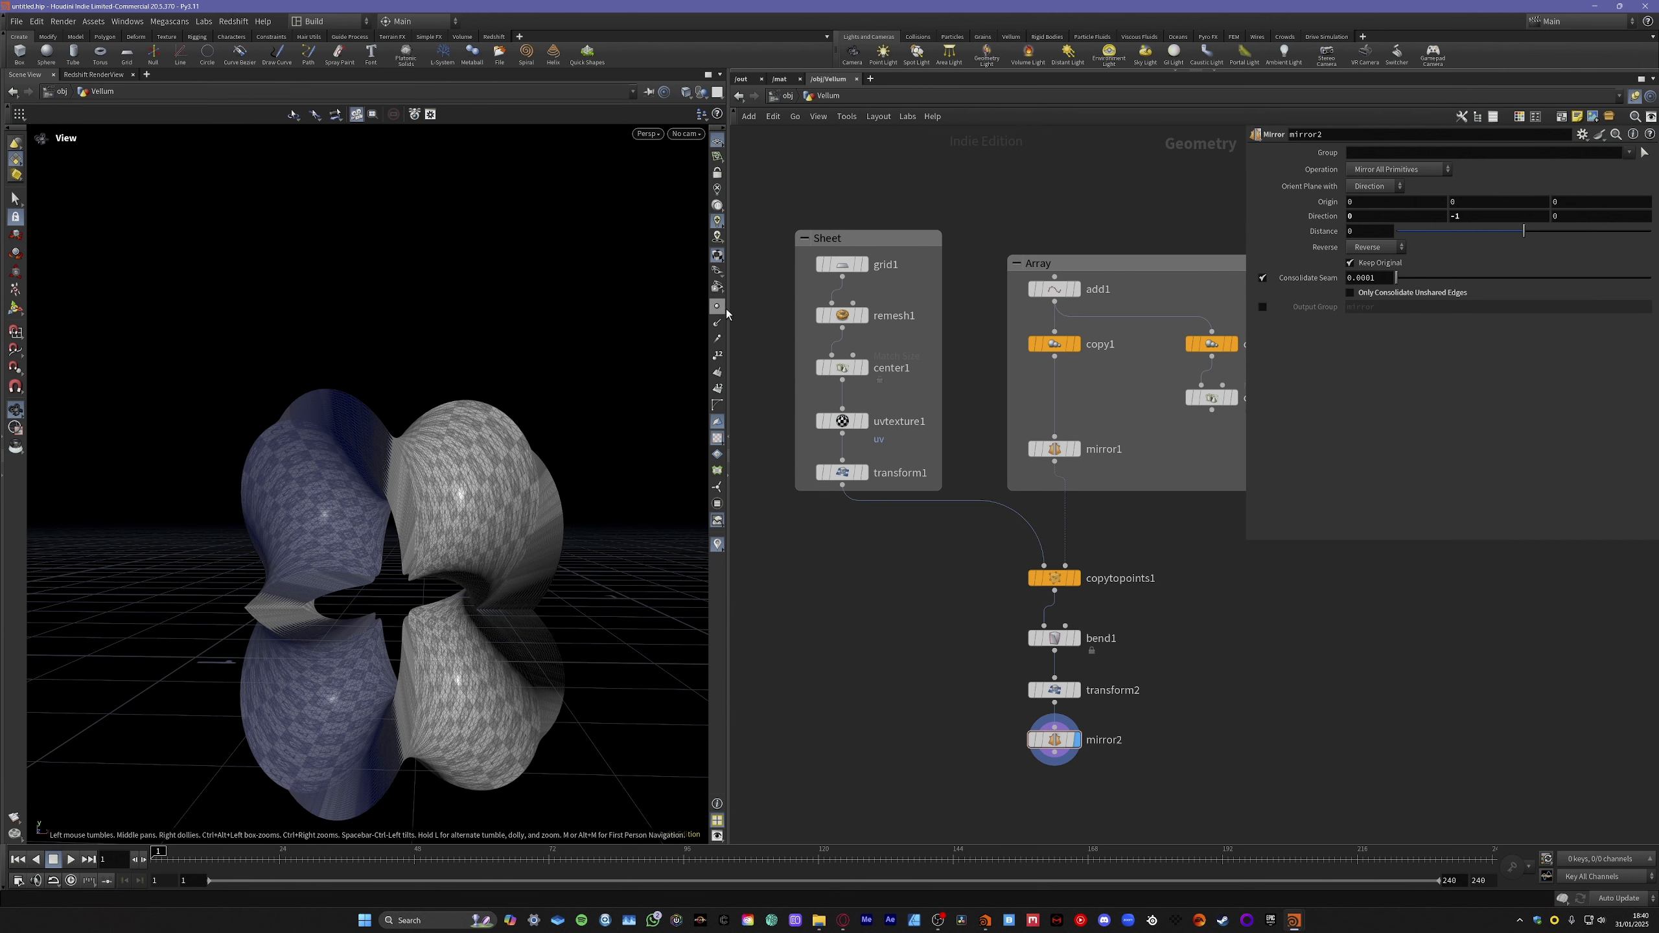
Show the point numbers and examine the seam between the two mirrored halves up close.
click(717, 359)
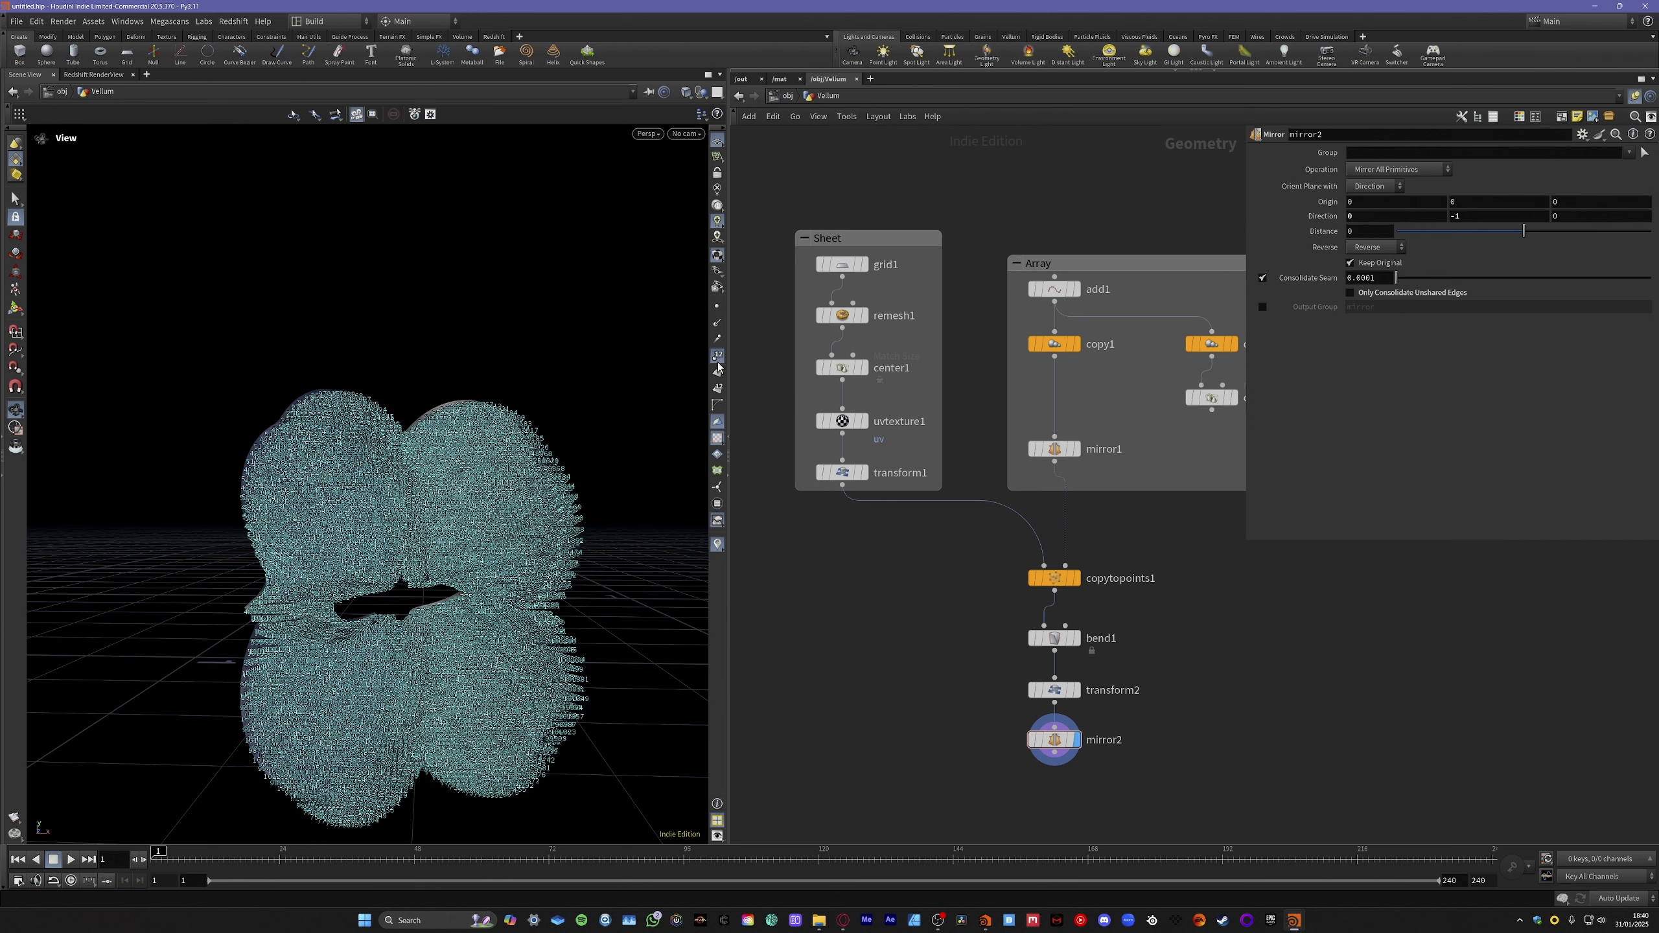
drag(556, 611, 434, 606)
drag(90, 638, 319, 625)
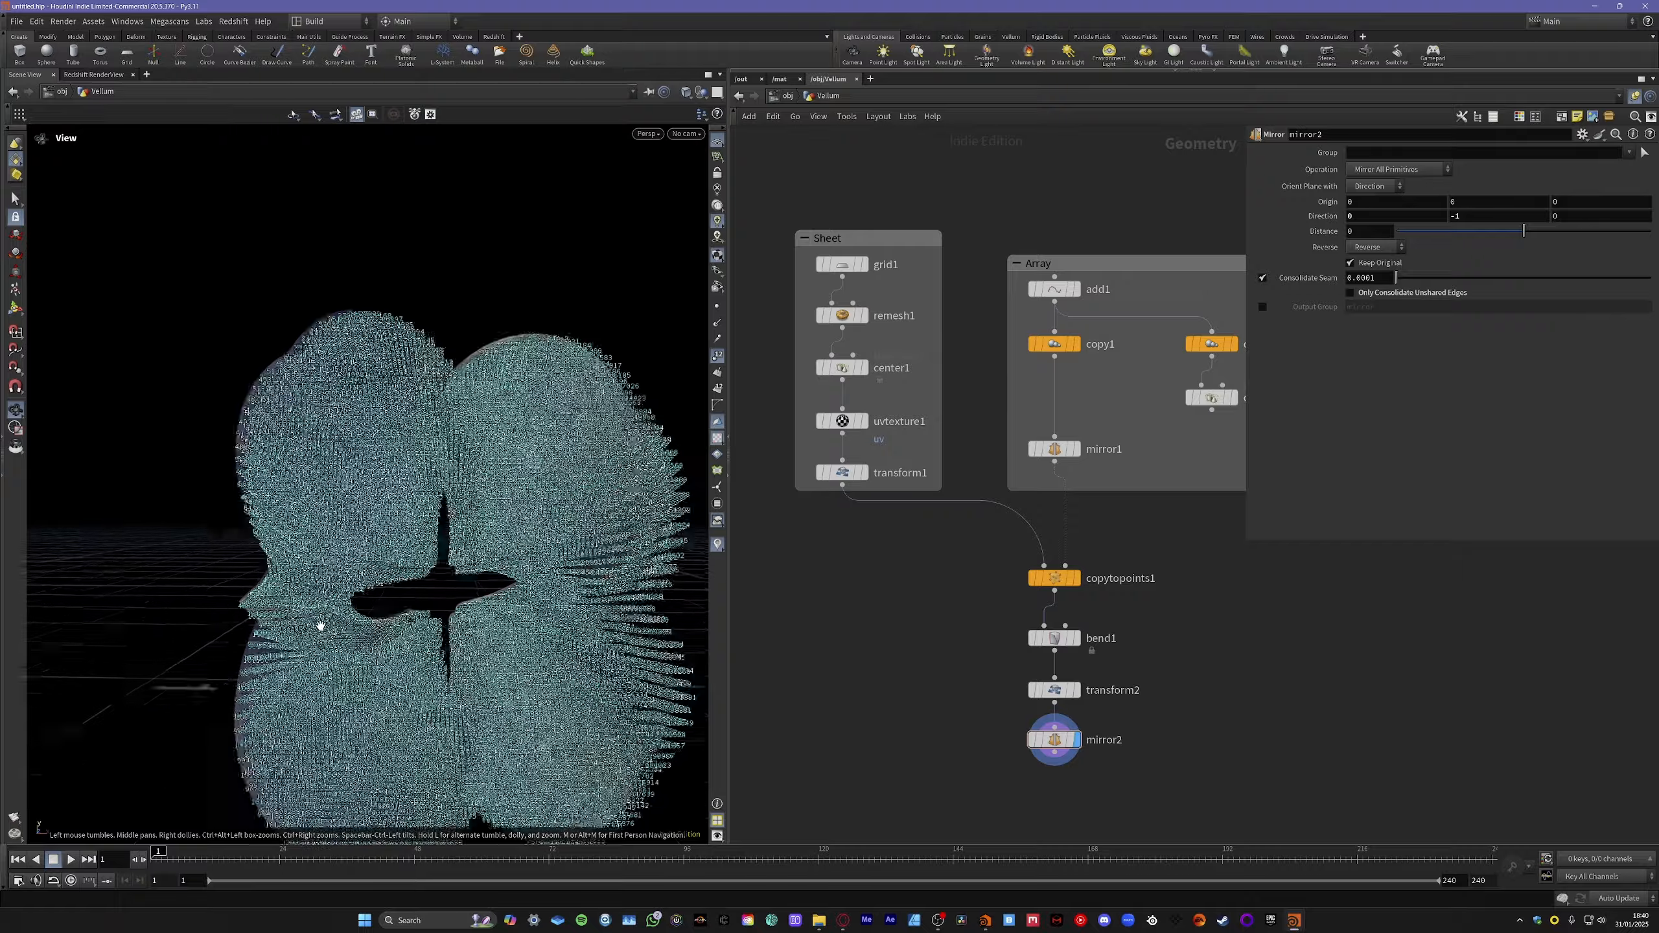
scroll(234, 603, up, 8)
scroll(227, 587, down, 4)
scroll(233, 526, down, 4)
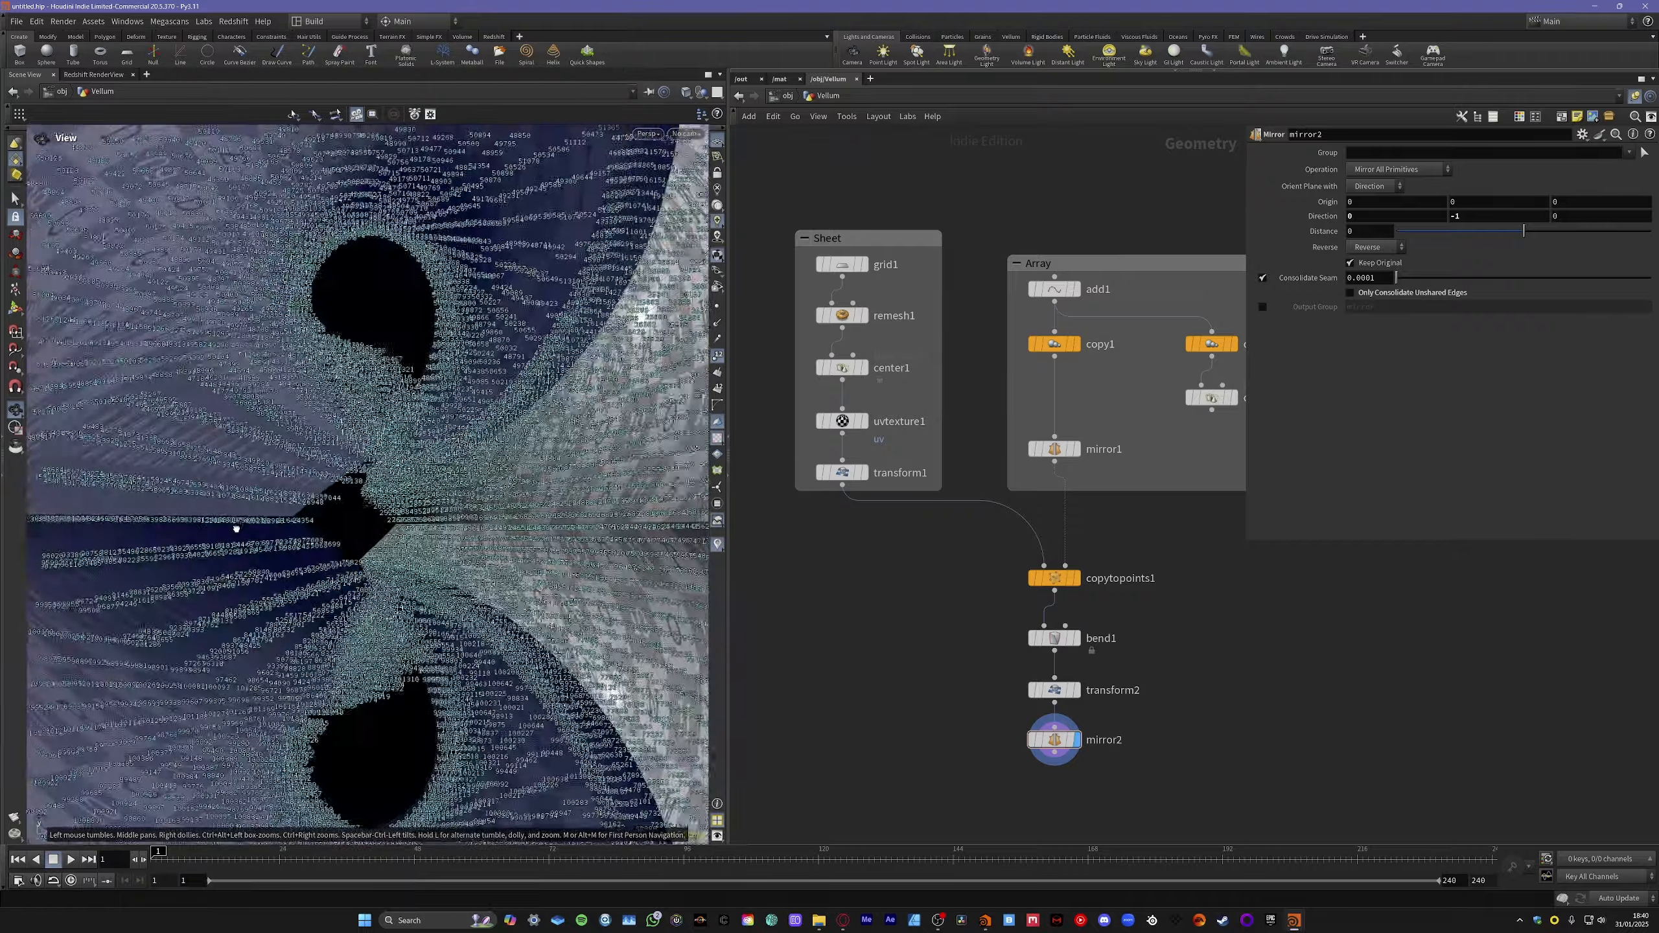
drag(233, 527, 505, 528)
drag(330, 528, 359, 489)
scroll(308, 526, up, 4)
scroll(363, 510, up, 1)
Toggle Only Consolidate Unshared Edges on mirror2 to compare the seam points, leaving the option off.
click(1350, 293)
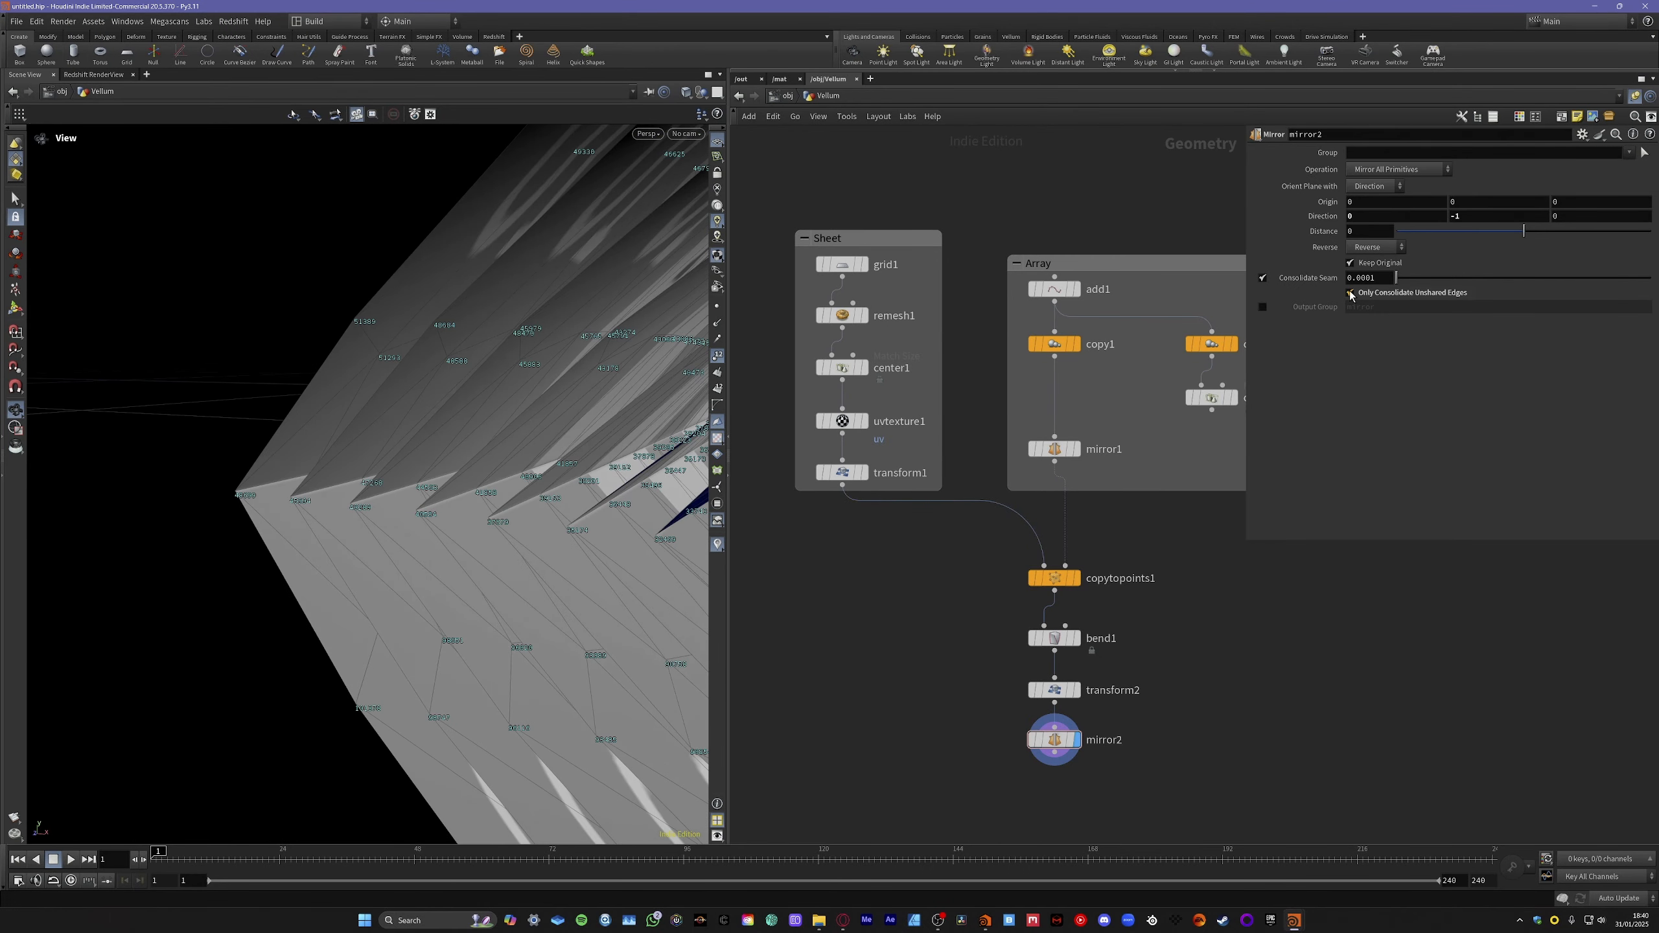
click(1350, 293)
click(1350, 293)
click(1351, 293)
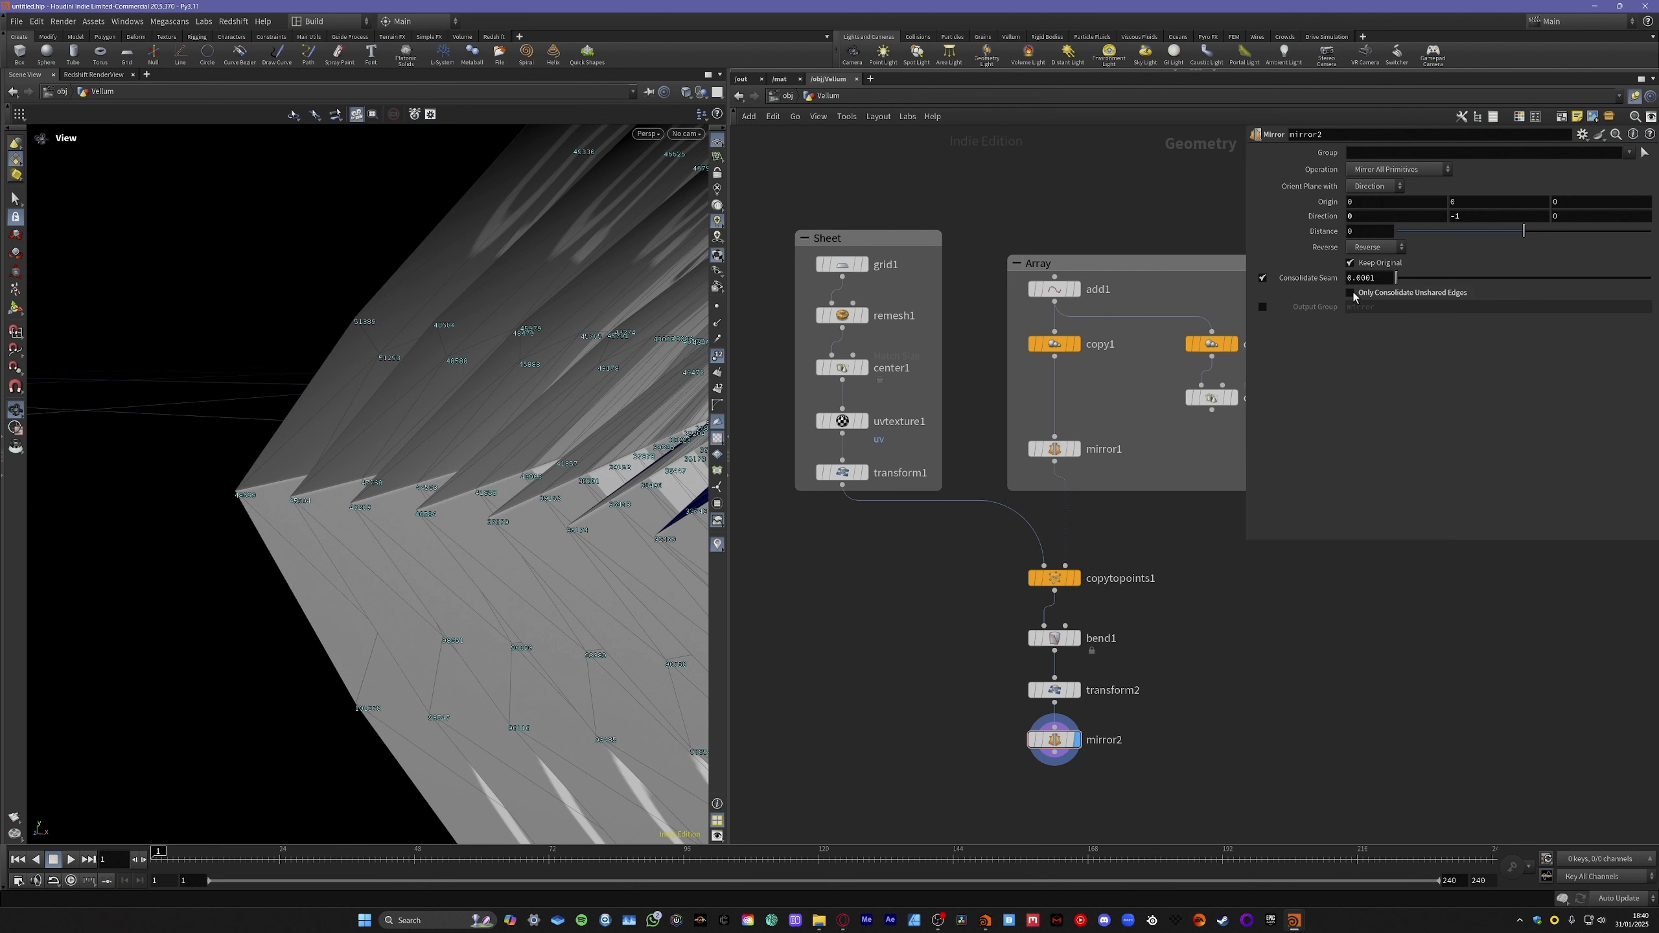
Turn off Consolidate Seam on mirror2, inspect the points along the seam, and turn the option back on.
click(1262, 279)
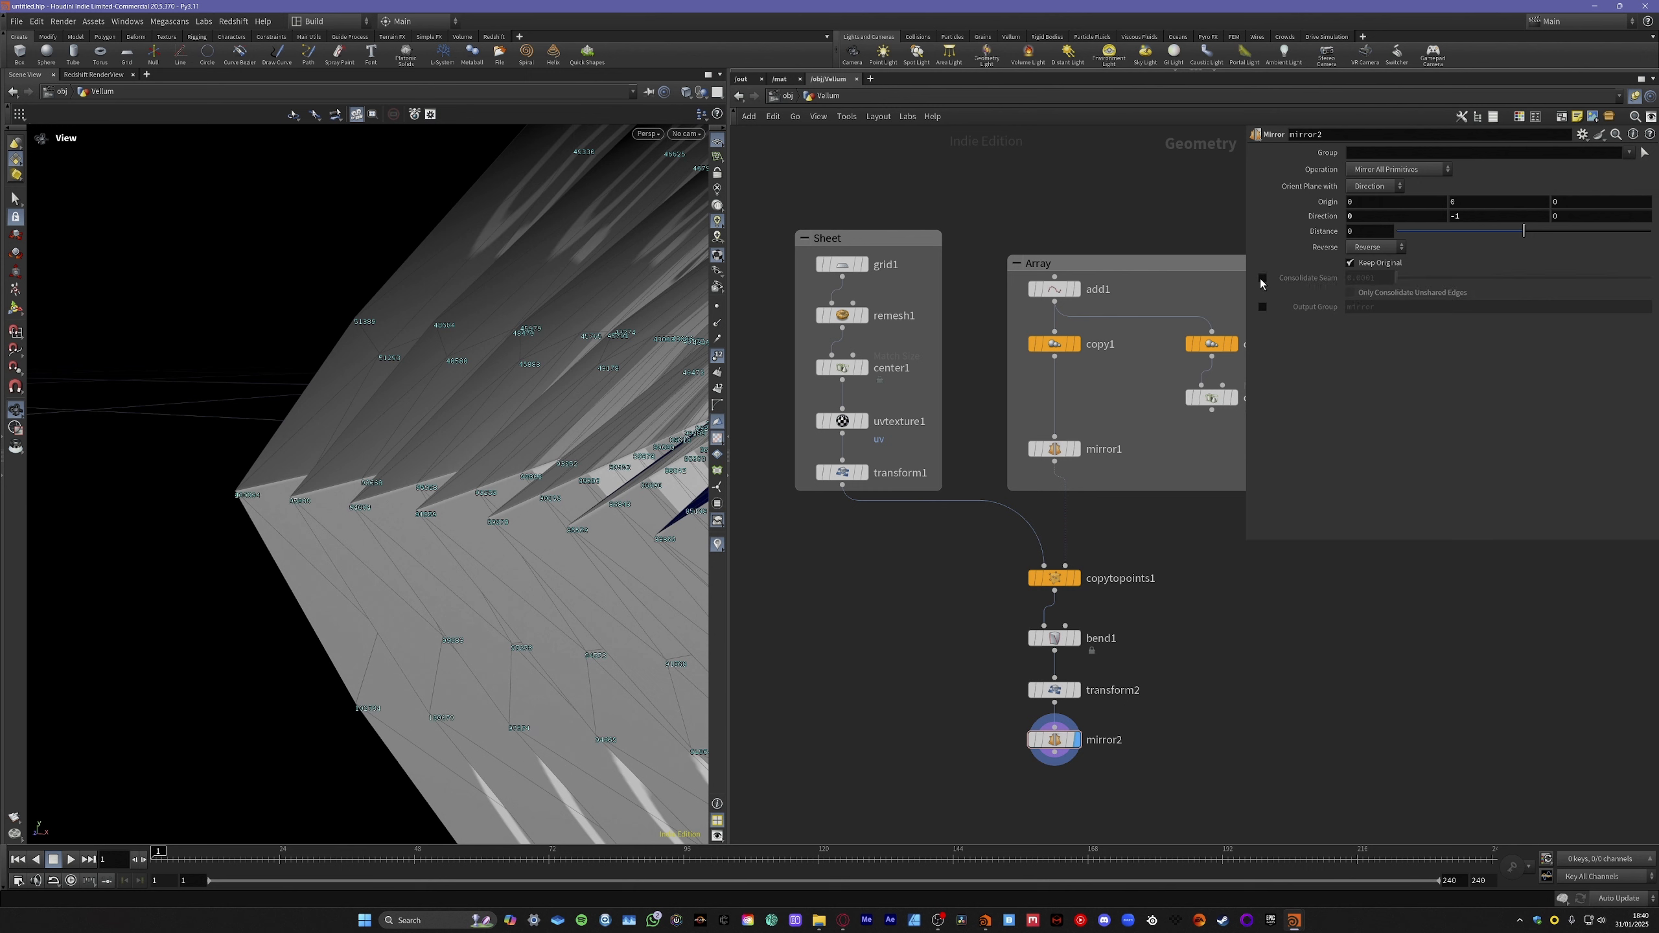
middle_drag(548, 523, 326, 513)
drag(326, 514, 393, 518)
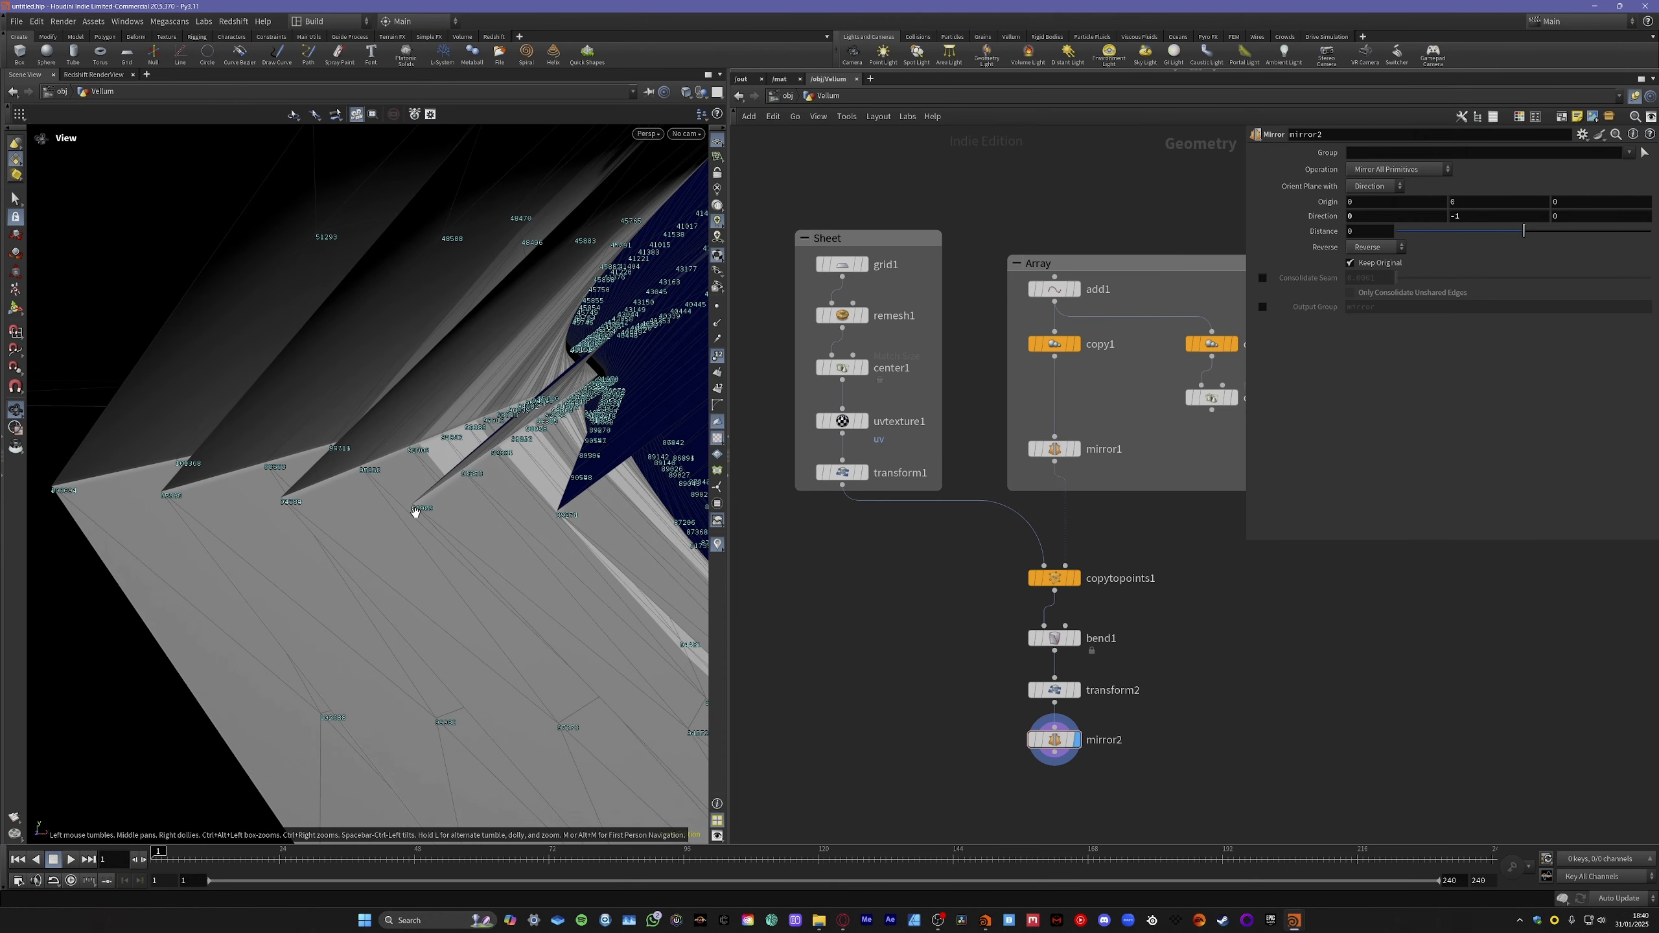
click(1262, 279)
Hide the point numbers and view the whole mirrored shape from the front.
drag(333, 503, 434, 469)
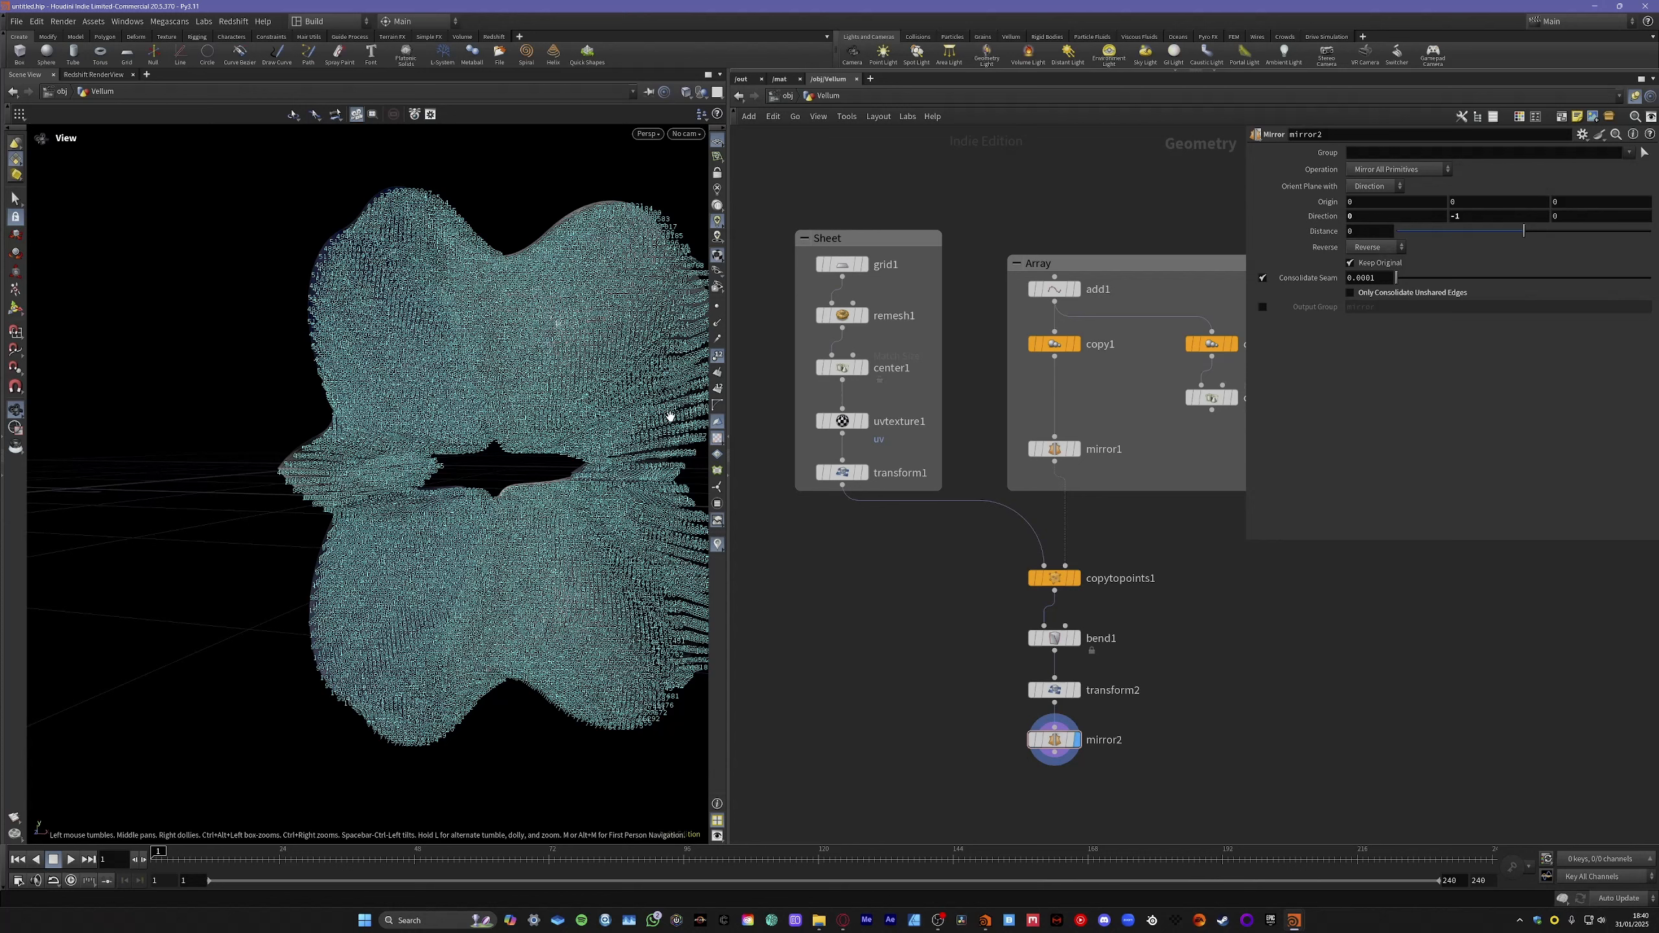
click(718, 356)
drag(630, 507, 485, 490)
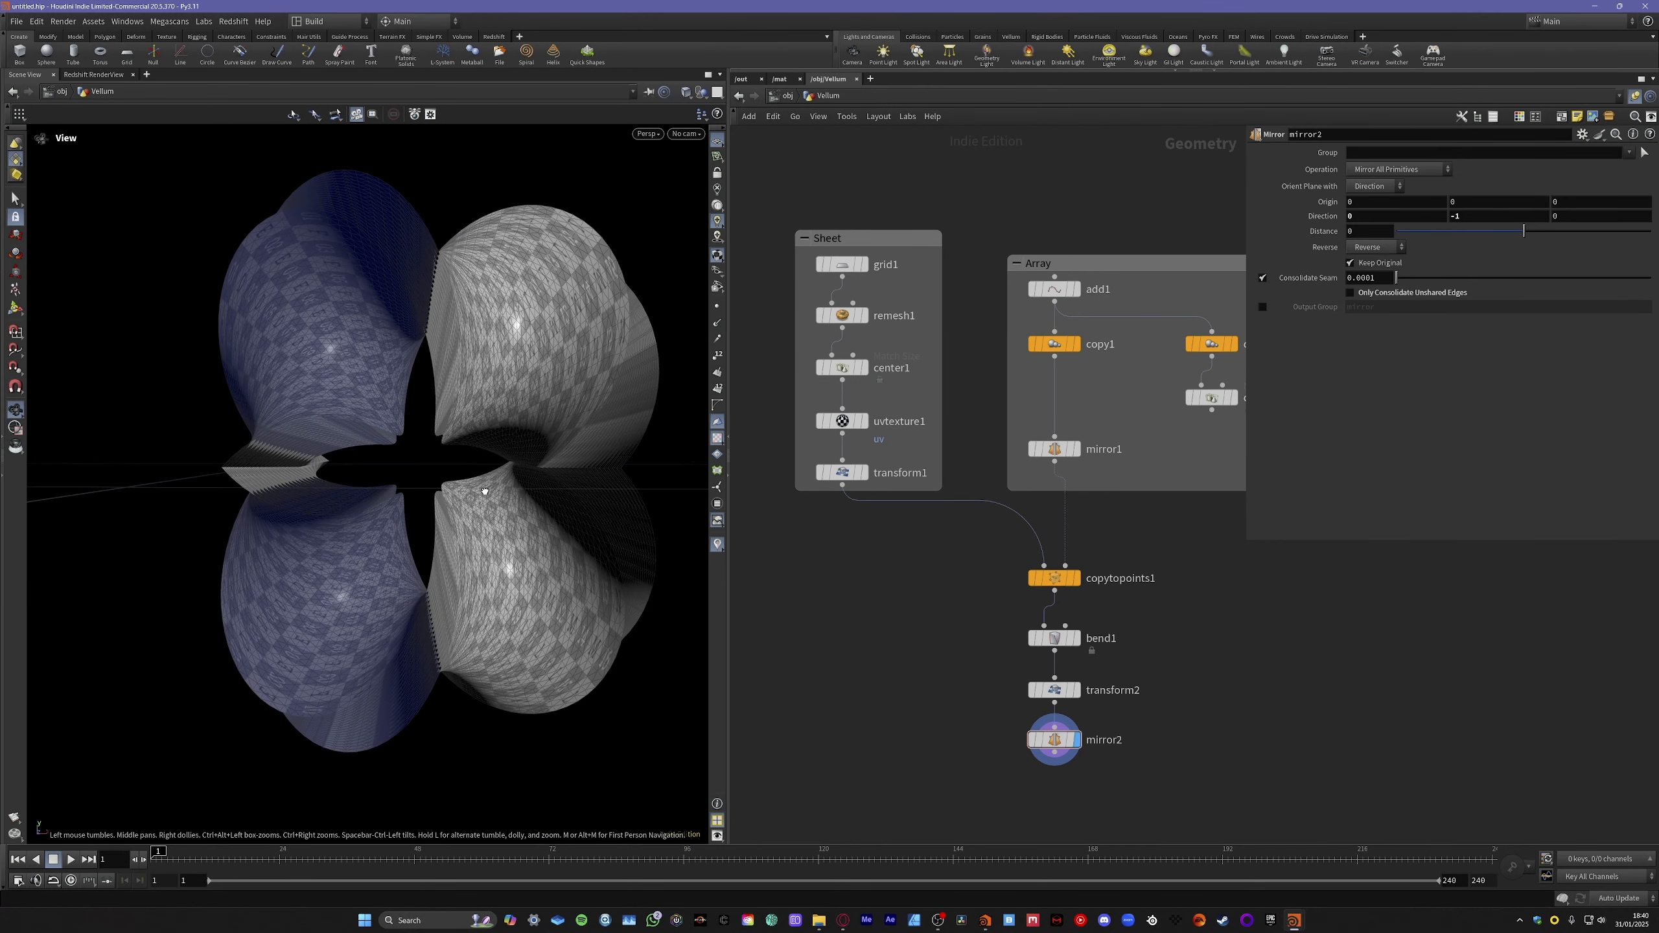
click(1081, 744)
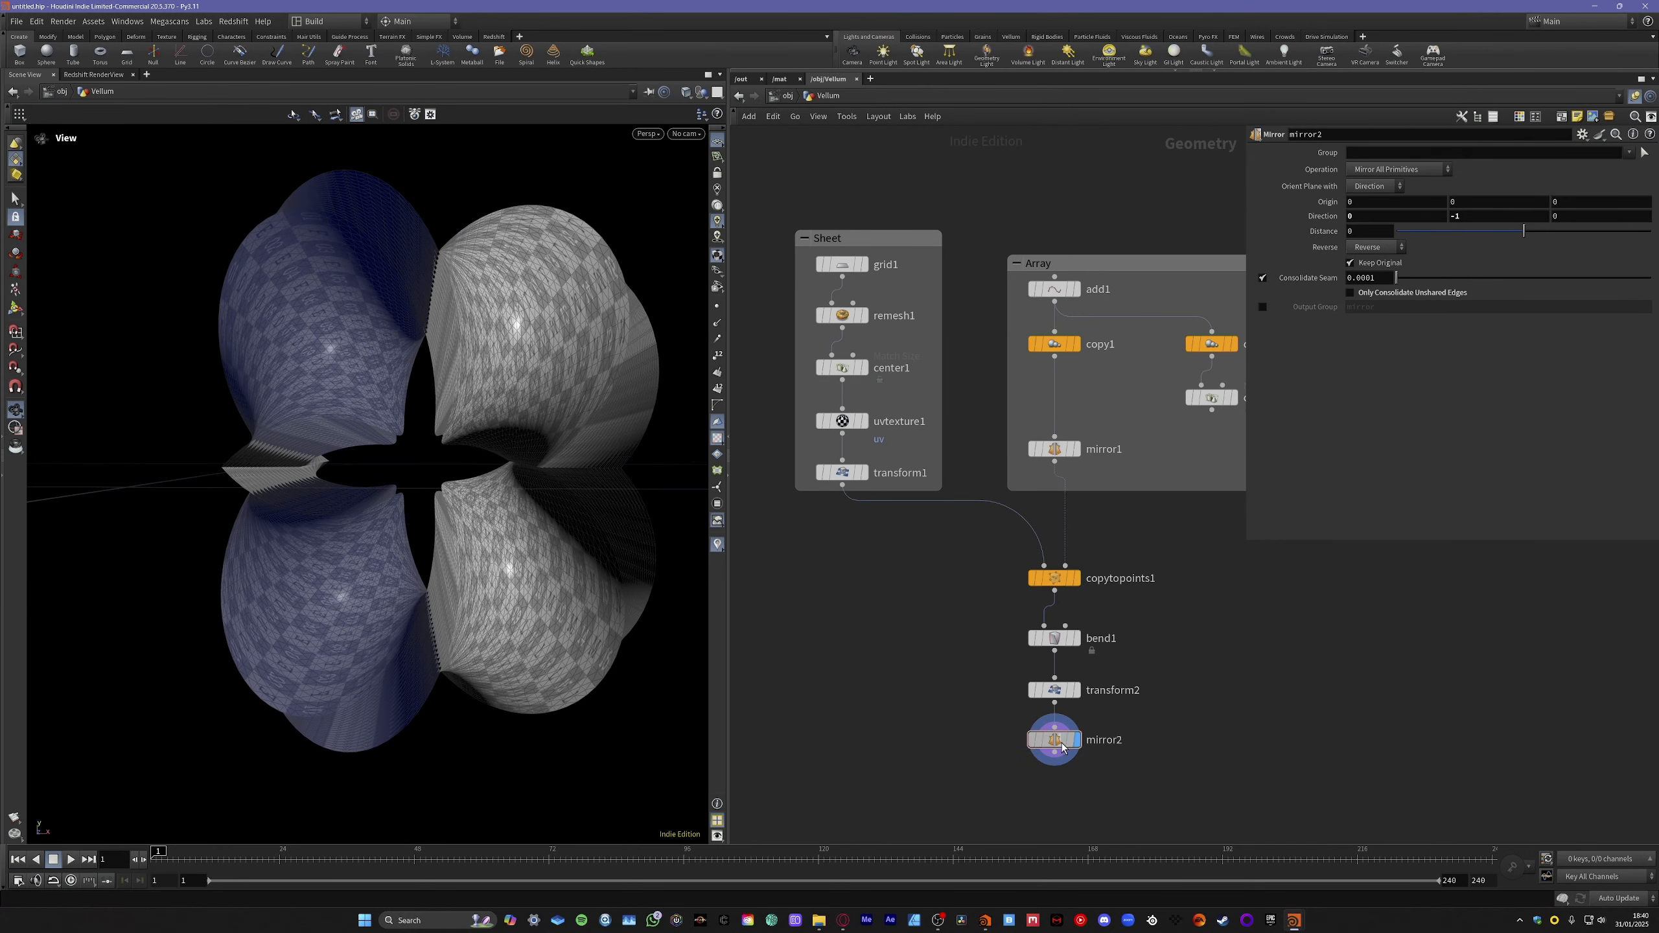
Append a Transform node after mirror2 and display its output.
click(1225, 748)
middle_drag(1242, 746, 1249, 624)
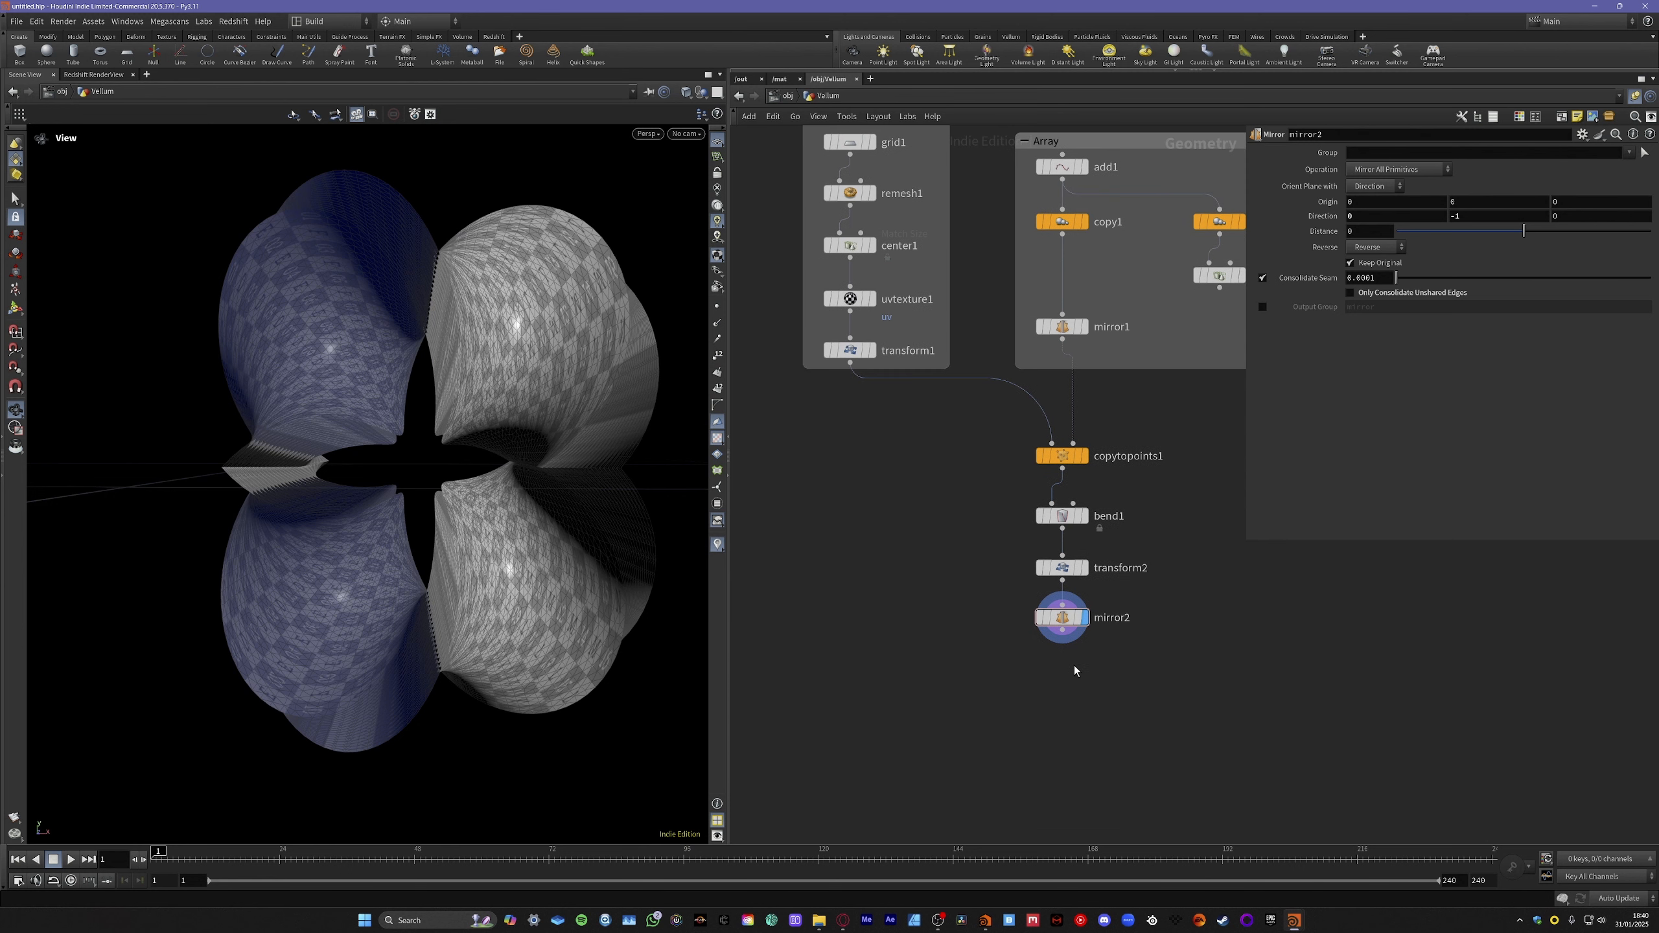
click(1062, 632)
key(Tab)
text(tran)
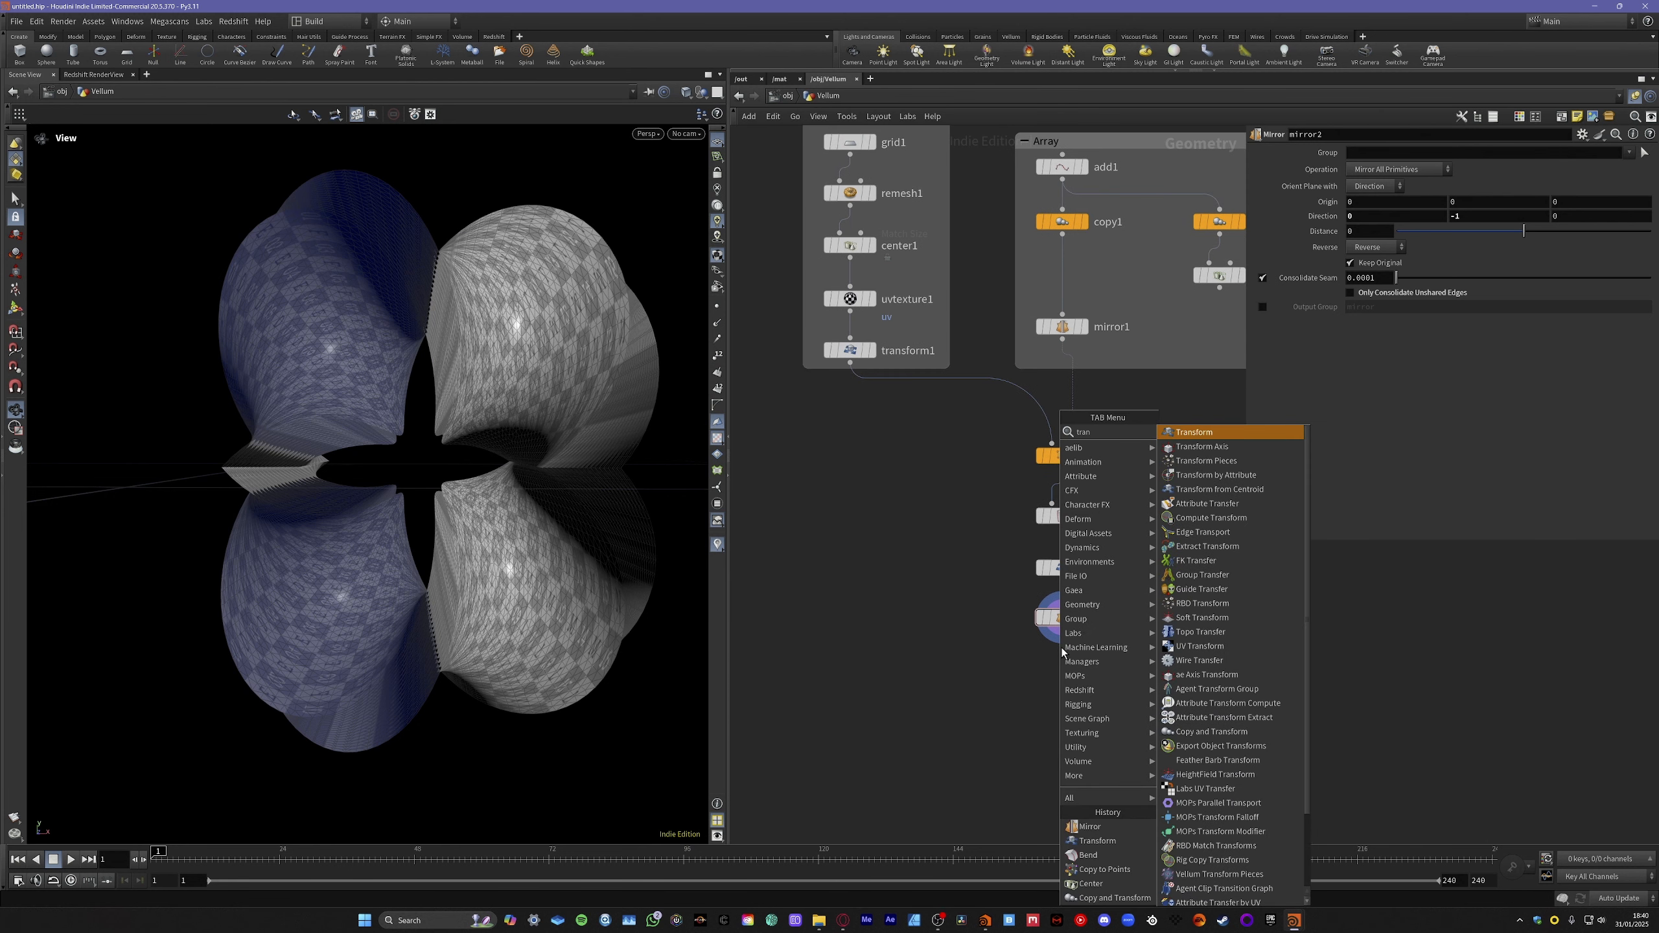
text(f)
key(Return)
click(1062, 650)
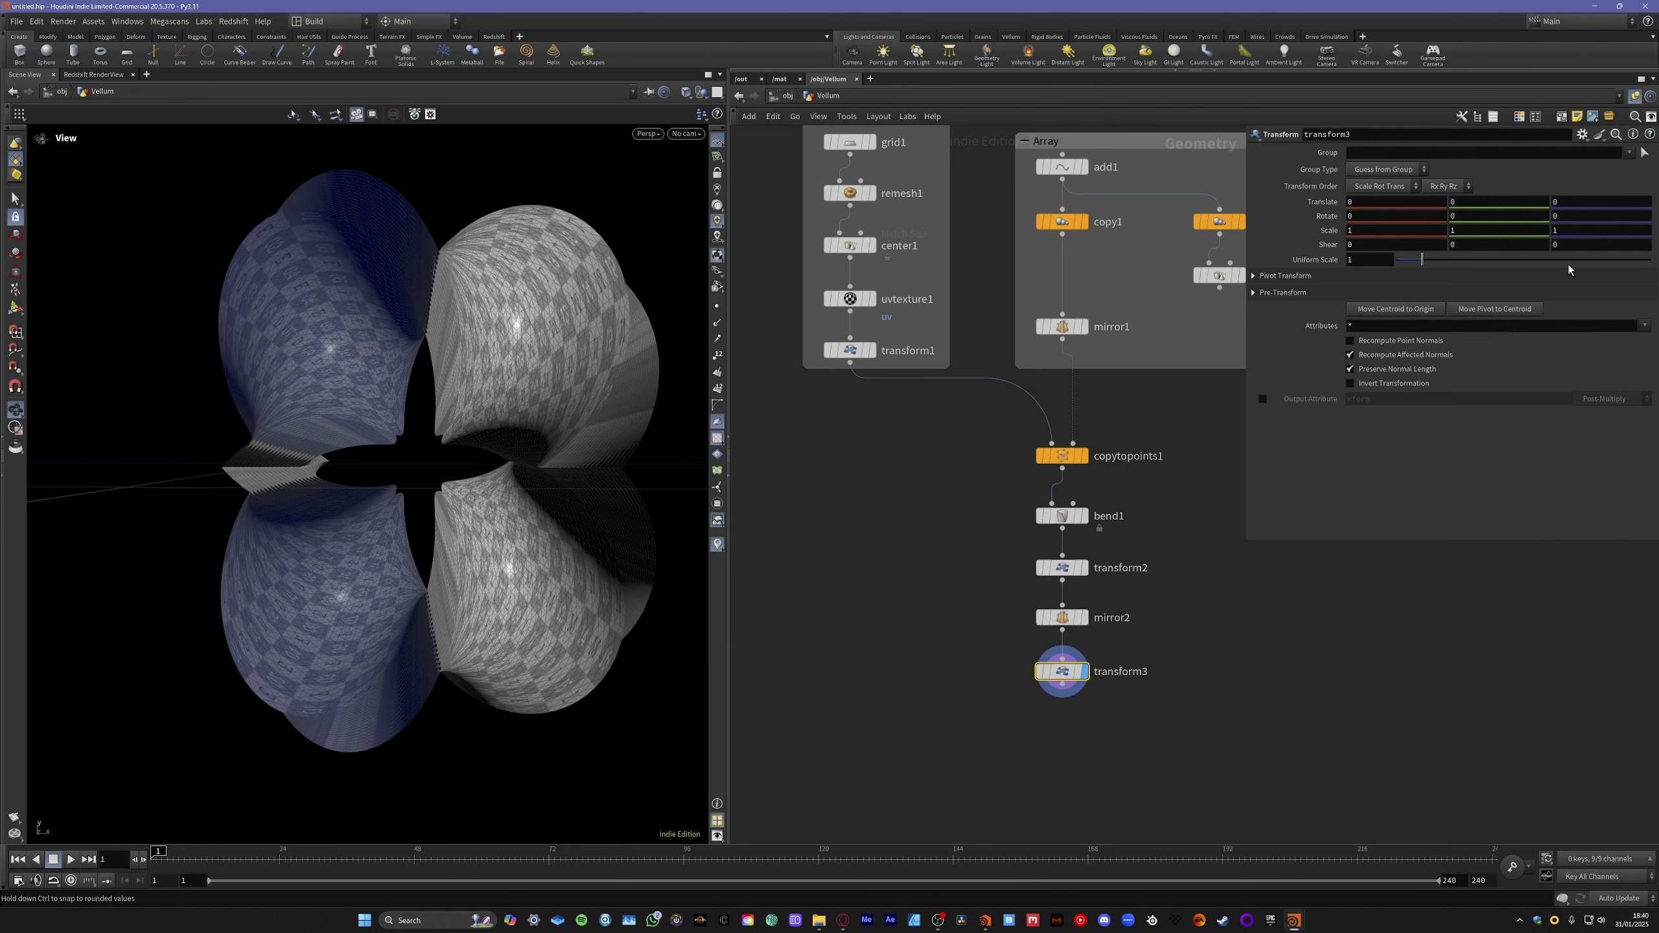
Set the Z rotation of transform3 to 90 degrees and inspect the rotated shape from several angles.
click(1568, 217)
text(90)
key(Return)
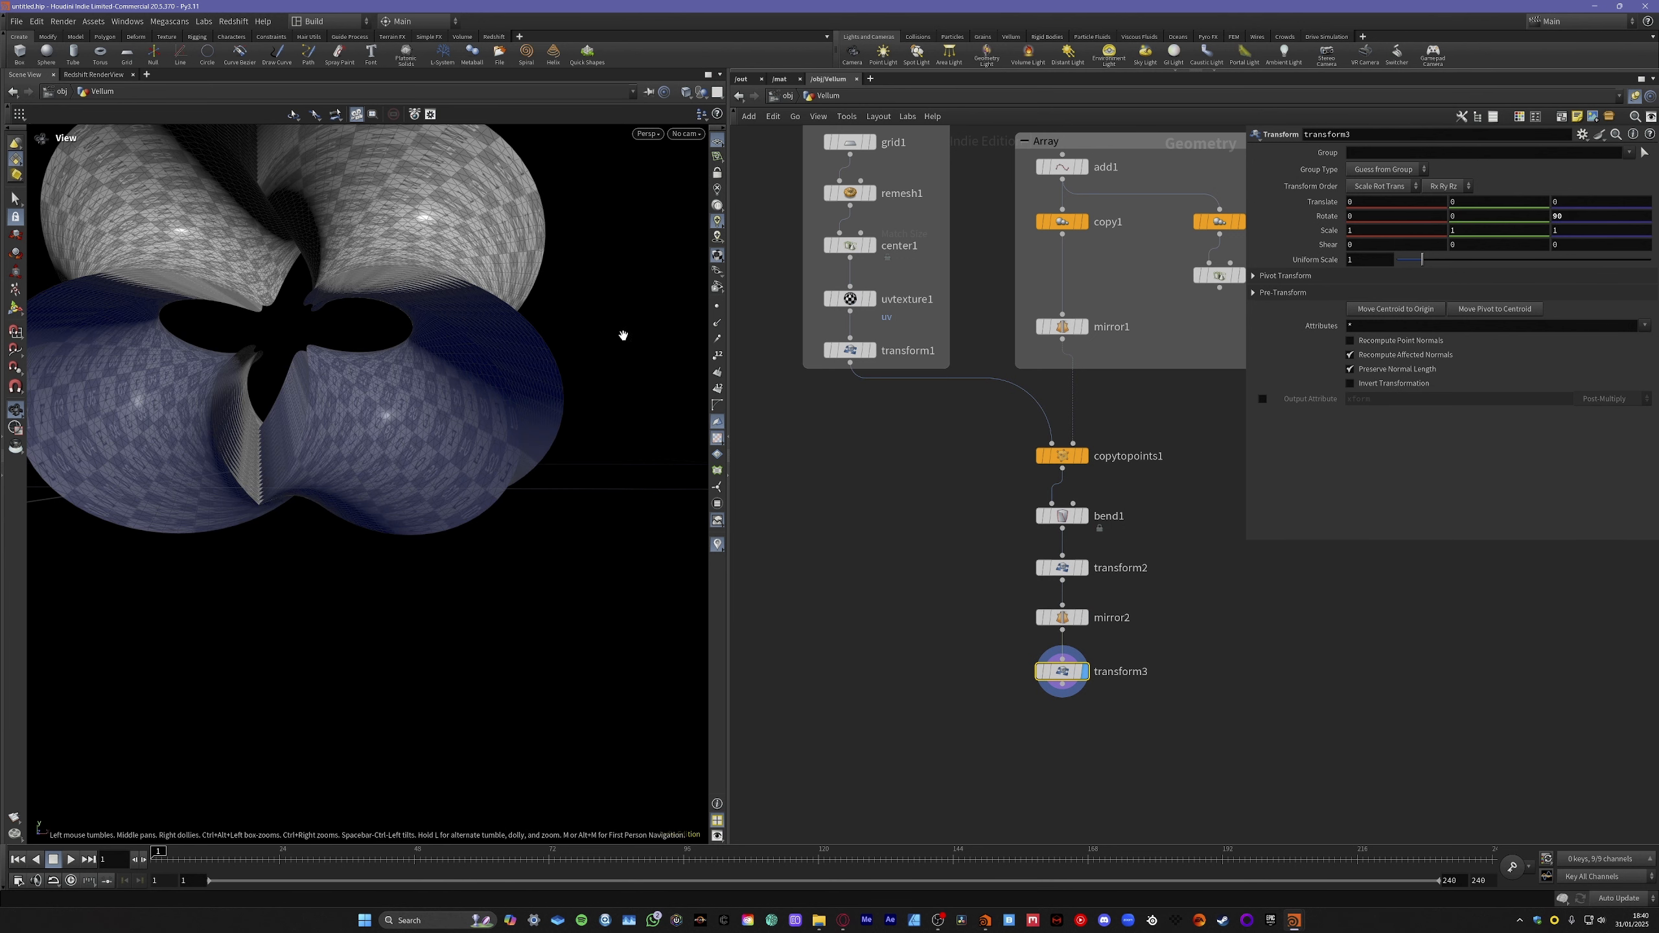
scroll(428, 351, up, 4)
scroll(418, 467, down, 6)
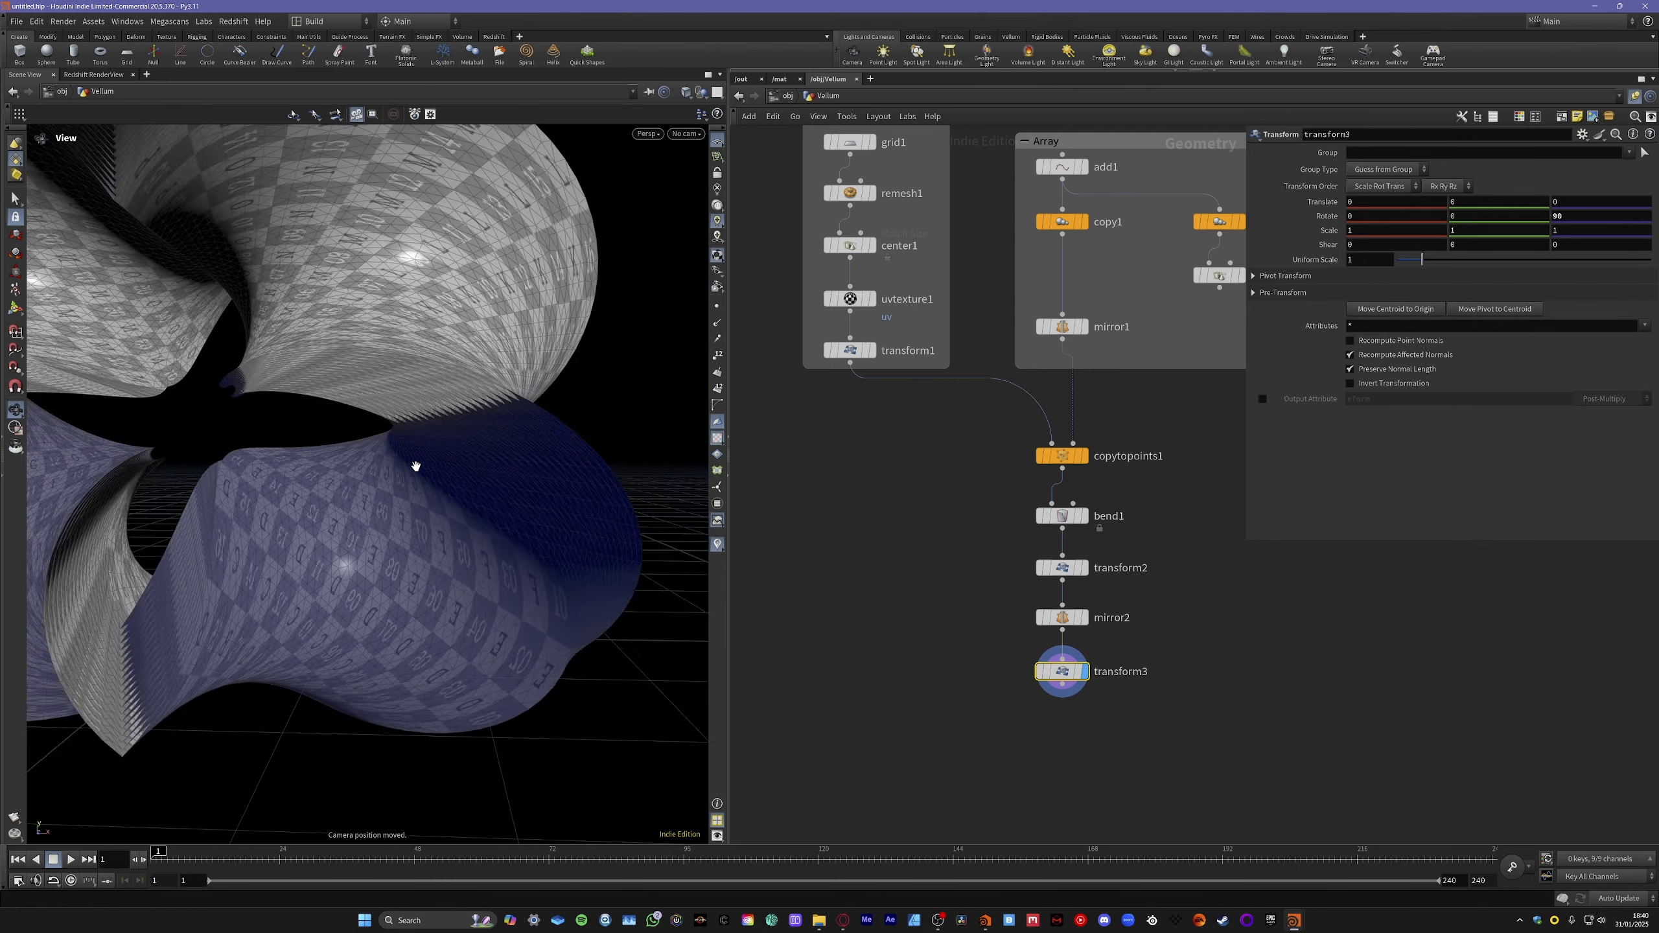
middle_drag(416, 467, 530, 522)
drag(529, 523, 525, 528)
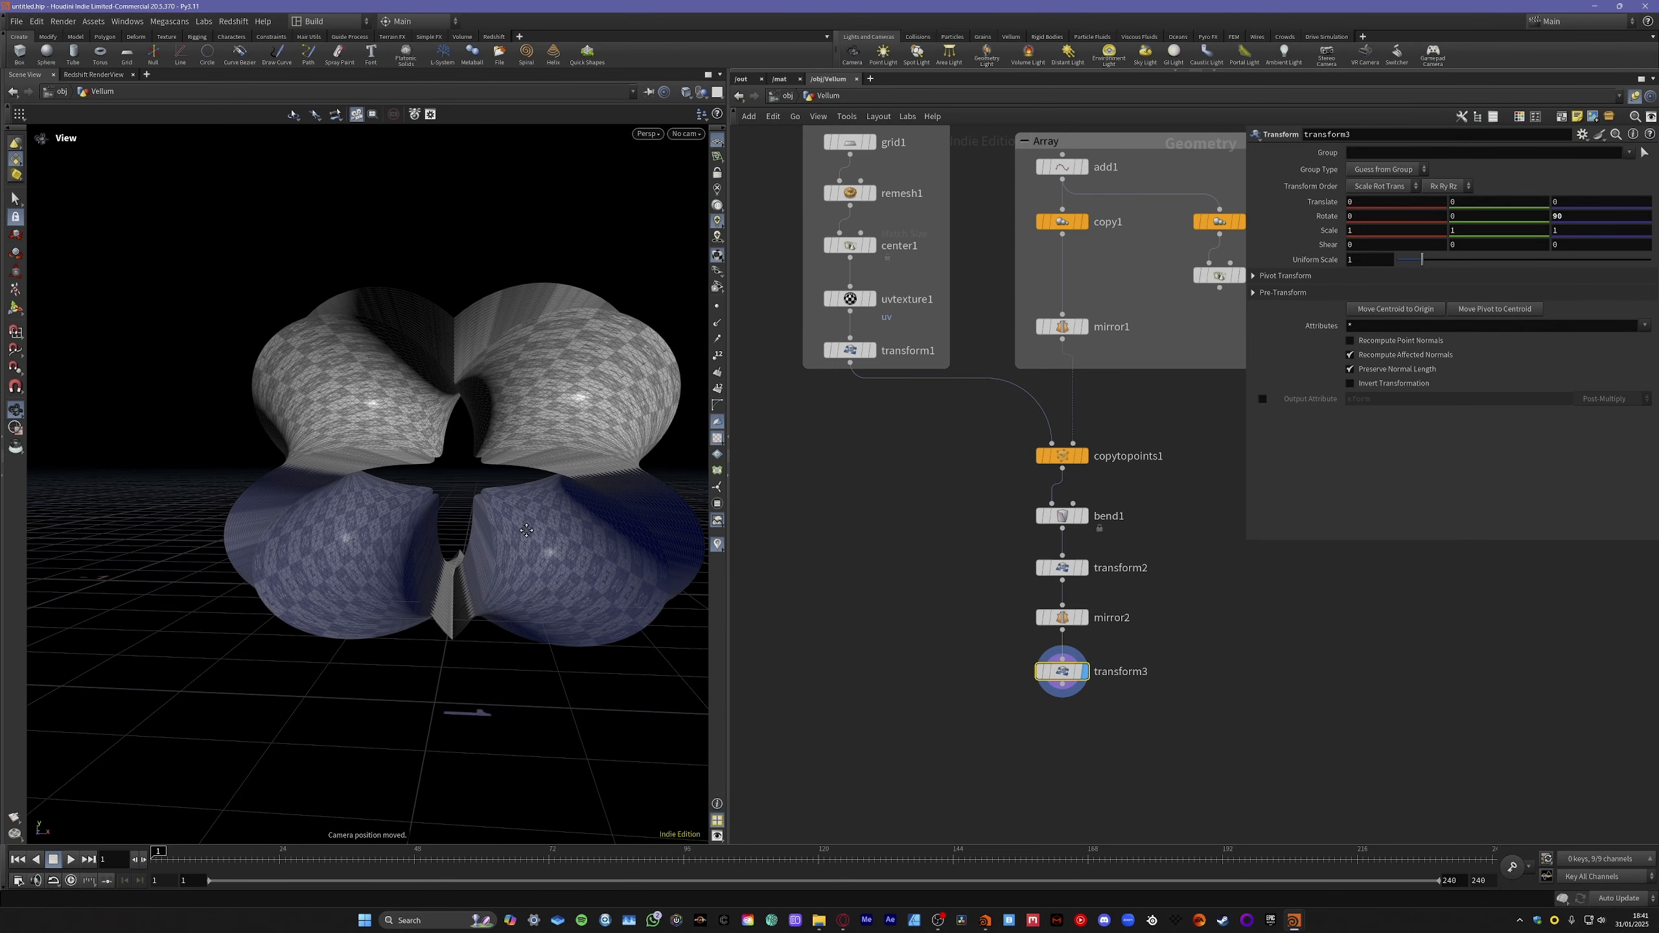
middle_drag(525, 528, 506, 533)
drag(506, 533, 496, 537)
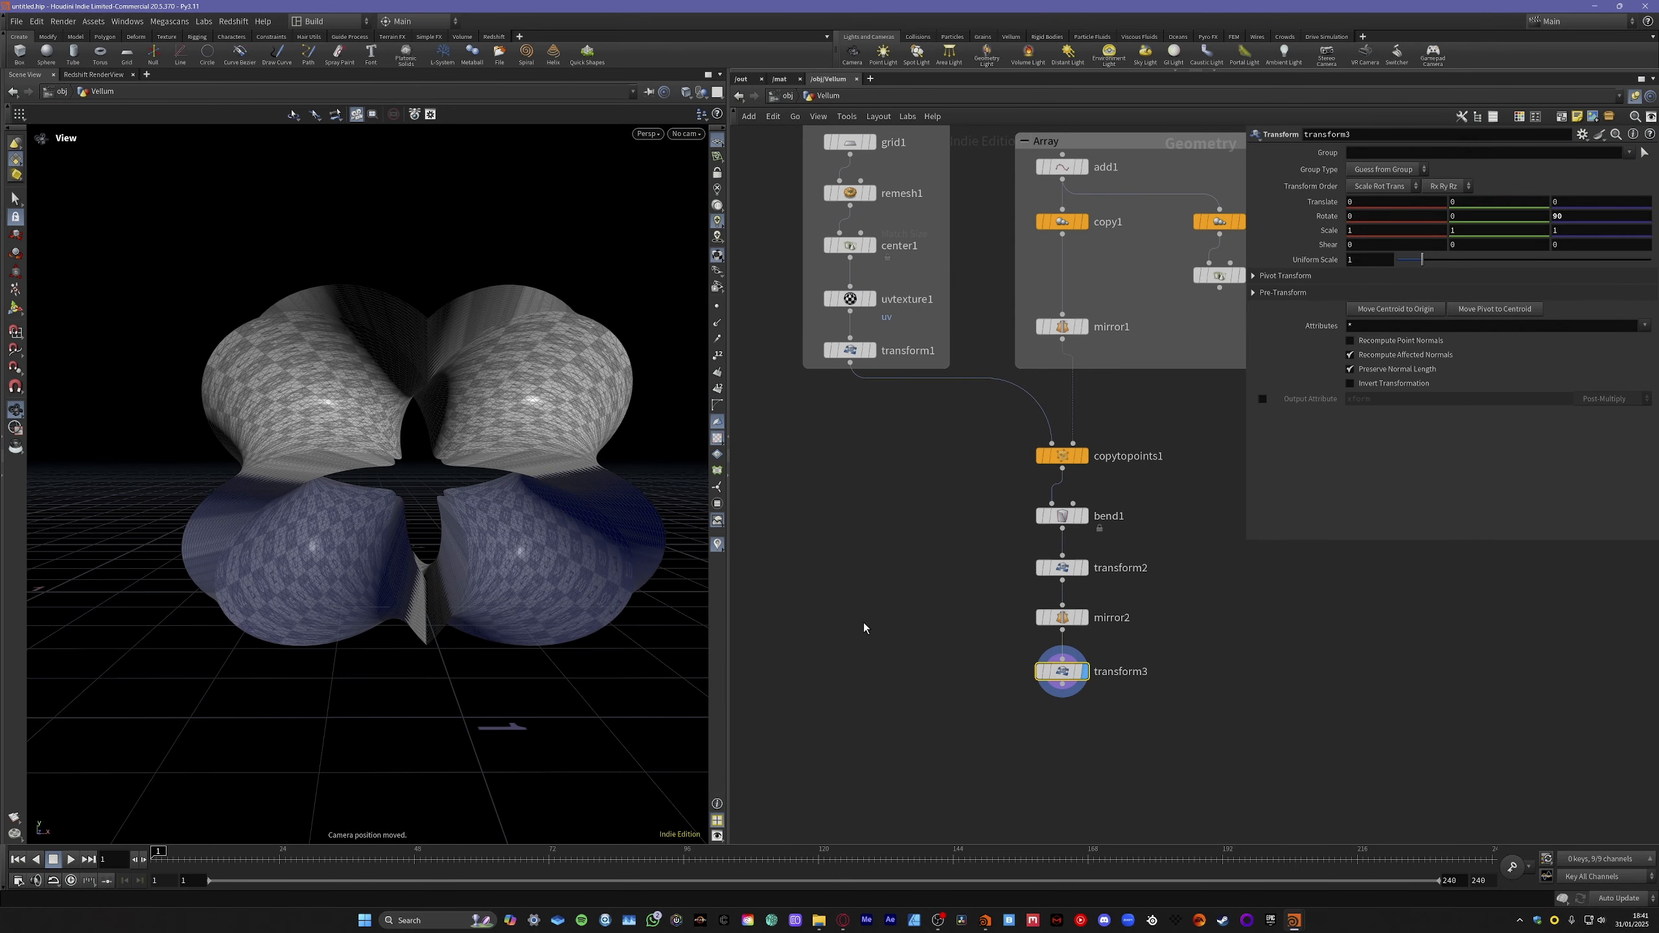
Enclose the five nodes from copytopoints1 to transform3 in a new network box.
click(1183, 717)
middle_drag(1222, 691, 1112, 682)
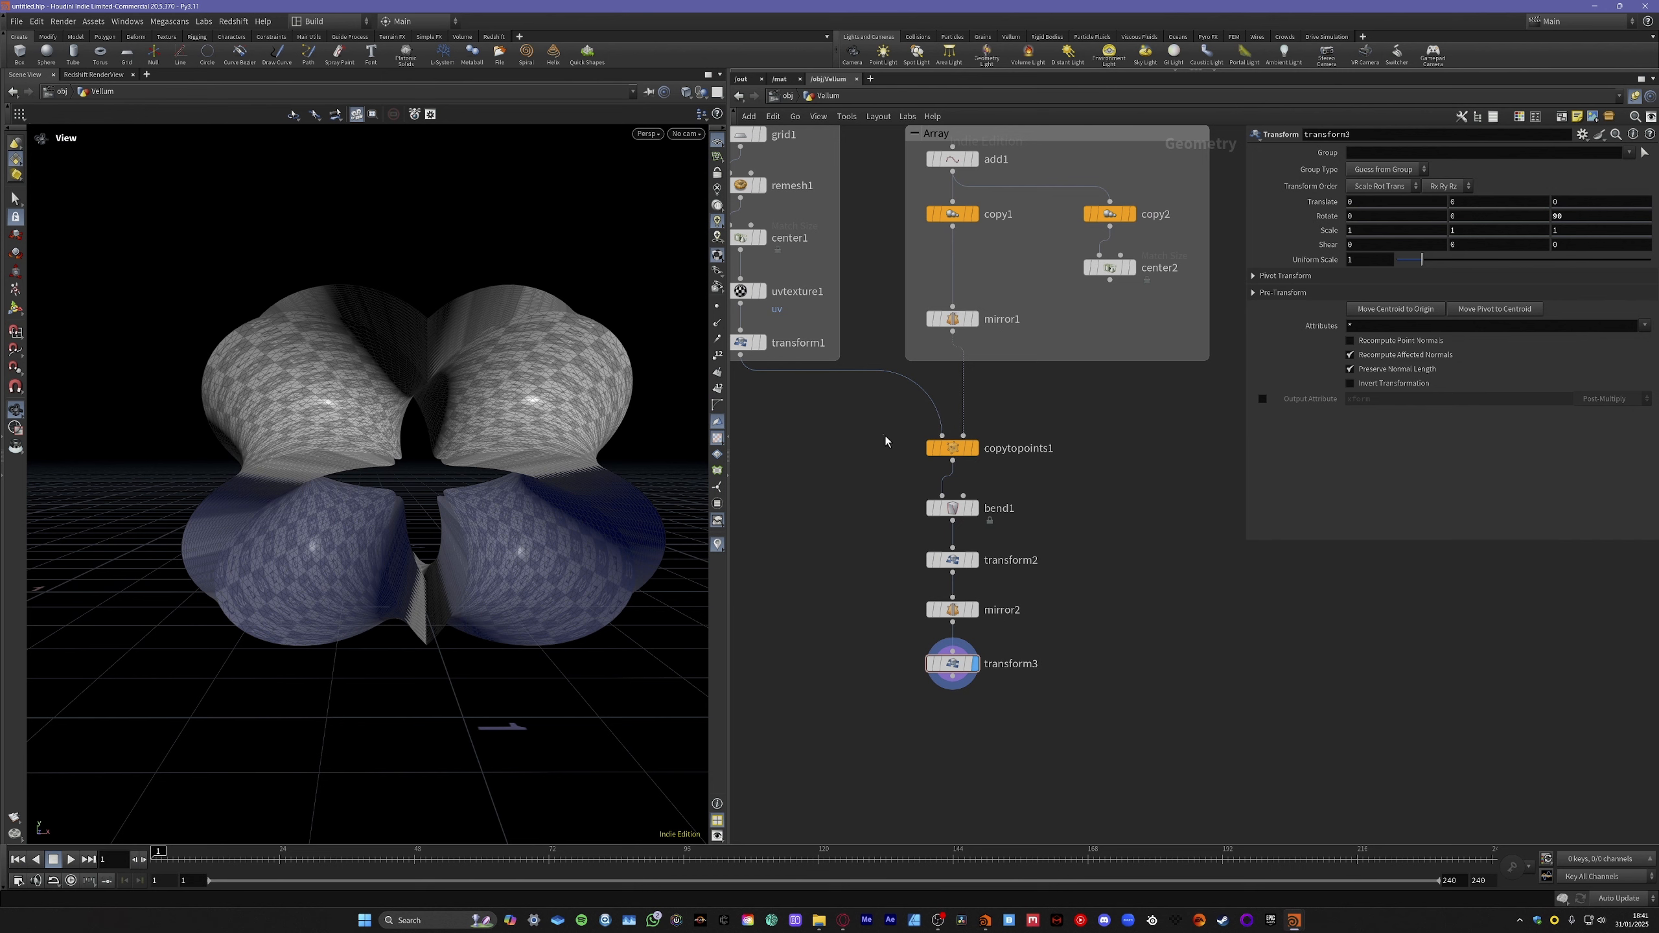
drag(885, 440, 1045, 693)
click(1562, 116)
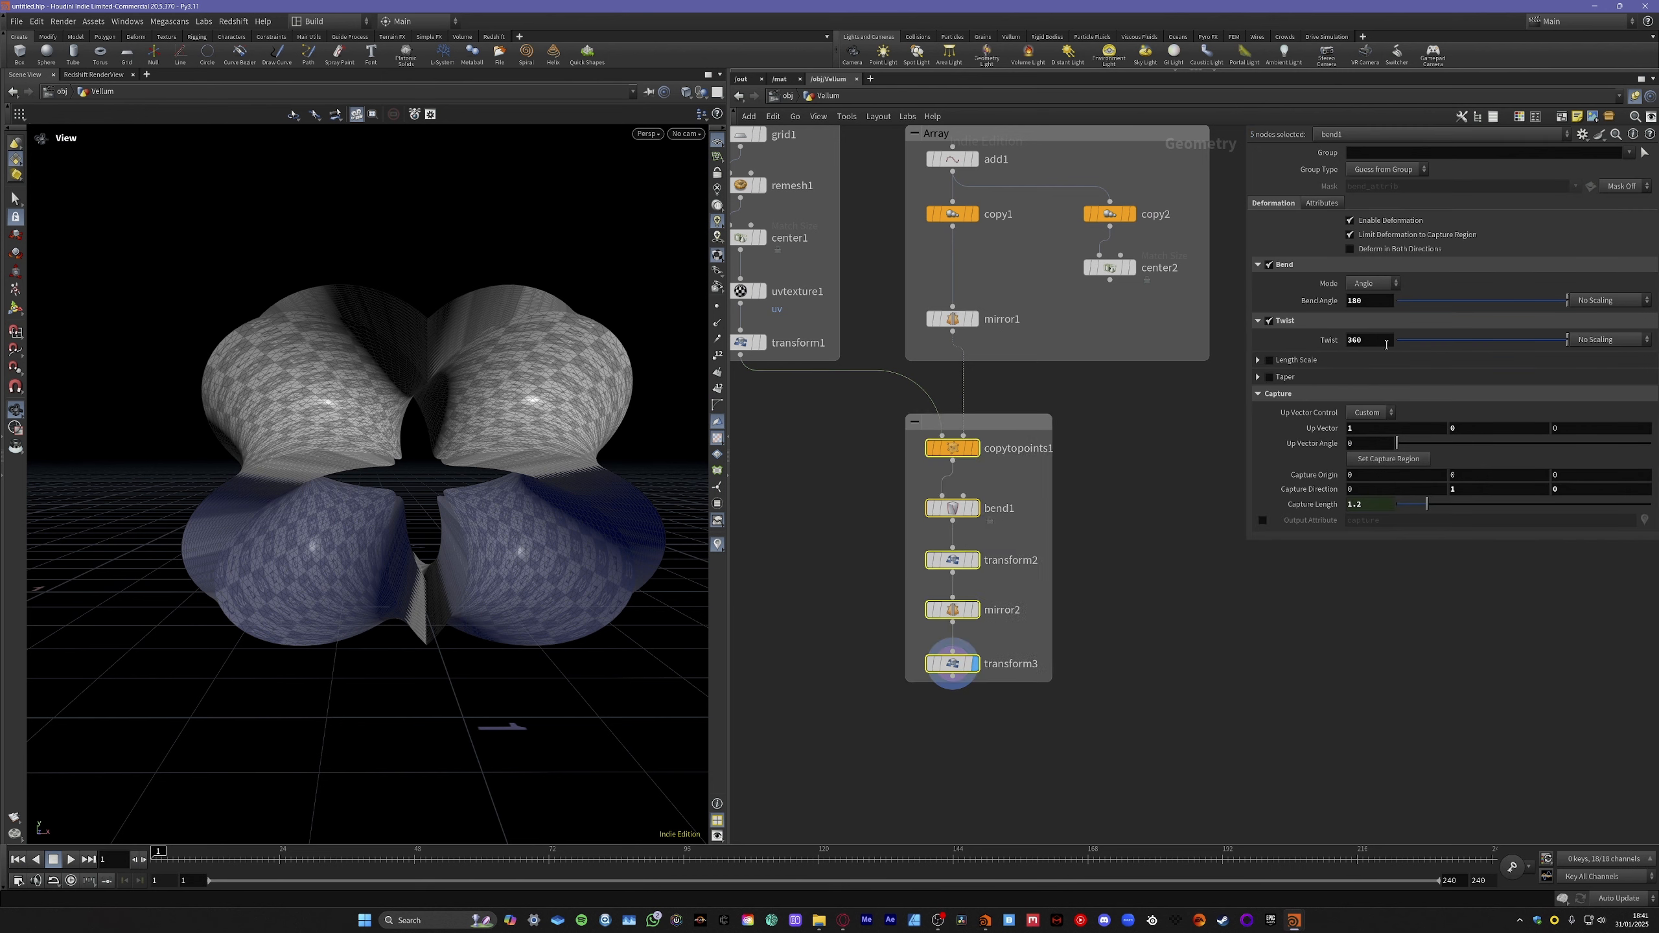
Title the network box around copytopoints1 to transform3 "Deformed geo".
double_click(1013, 423)
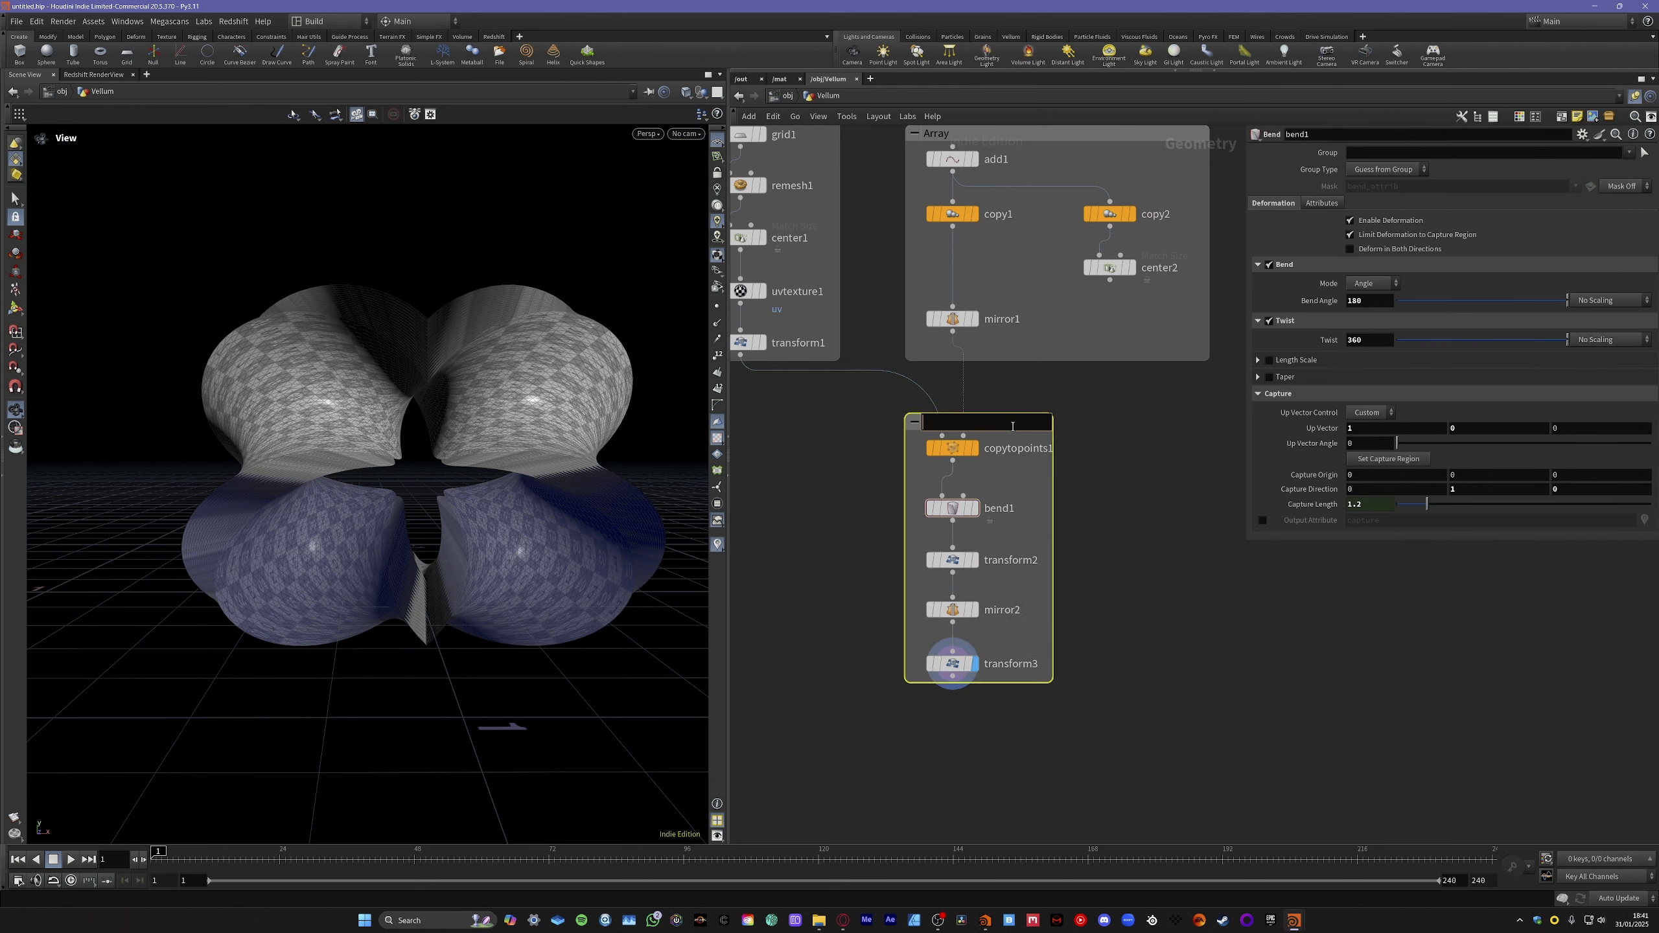
text(Defgormed geo)
key(Return)
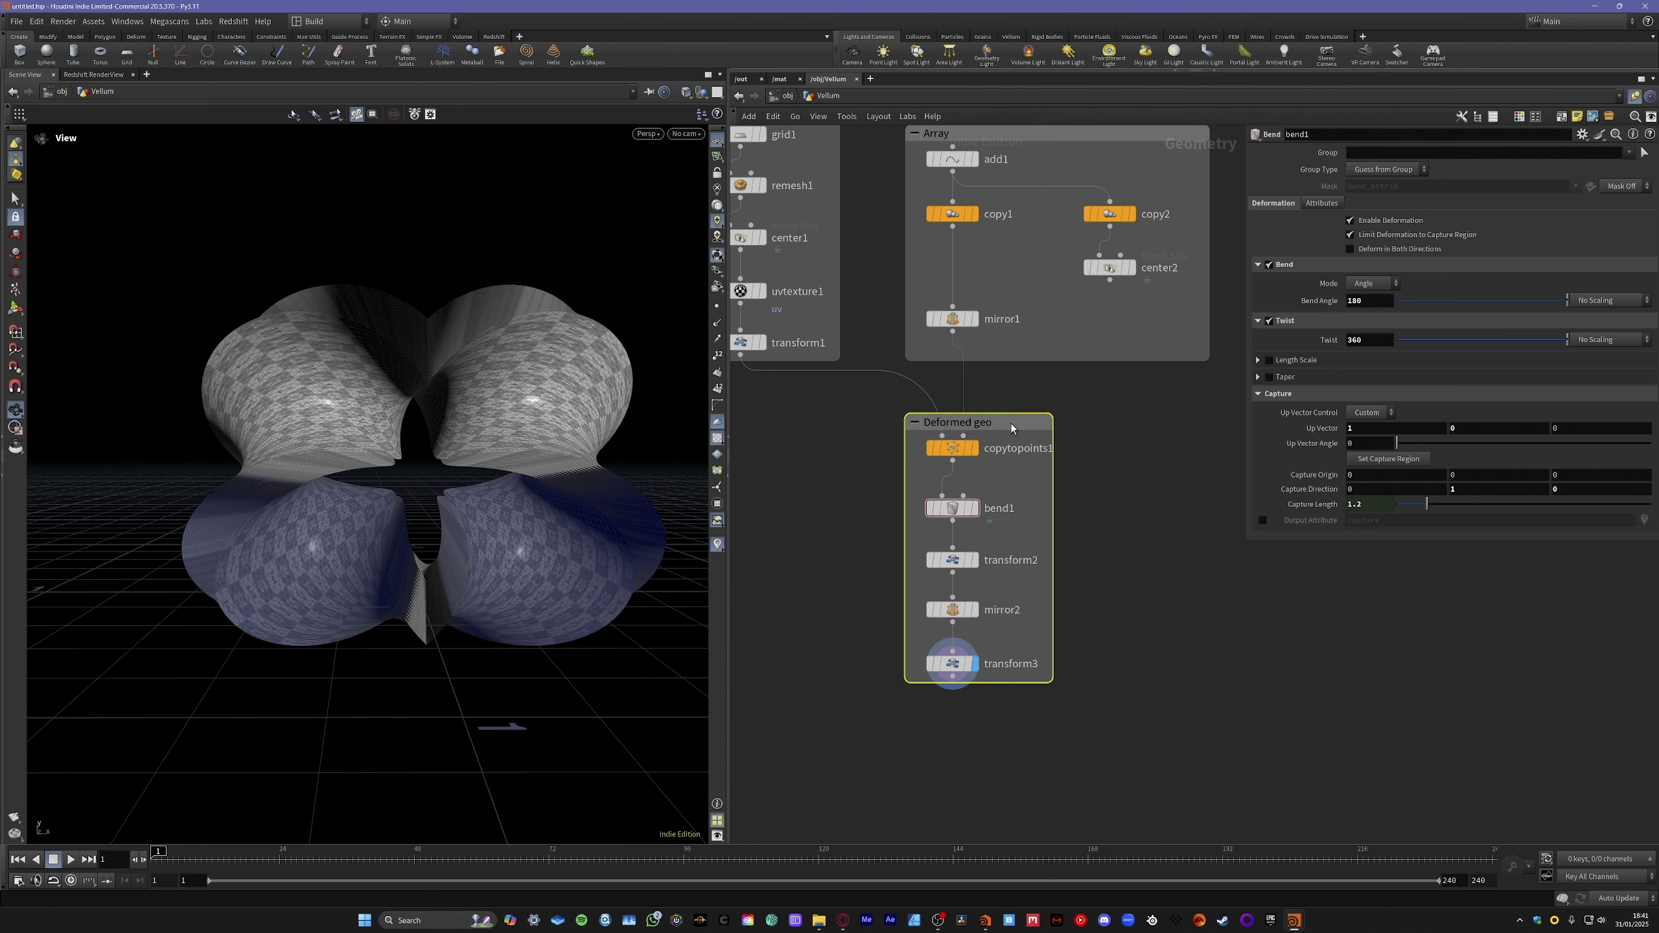
click(1098, 517)
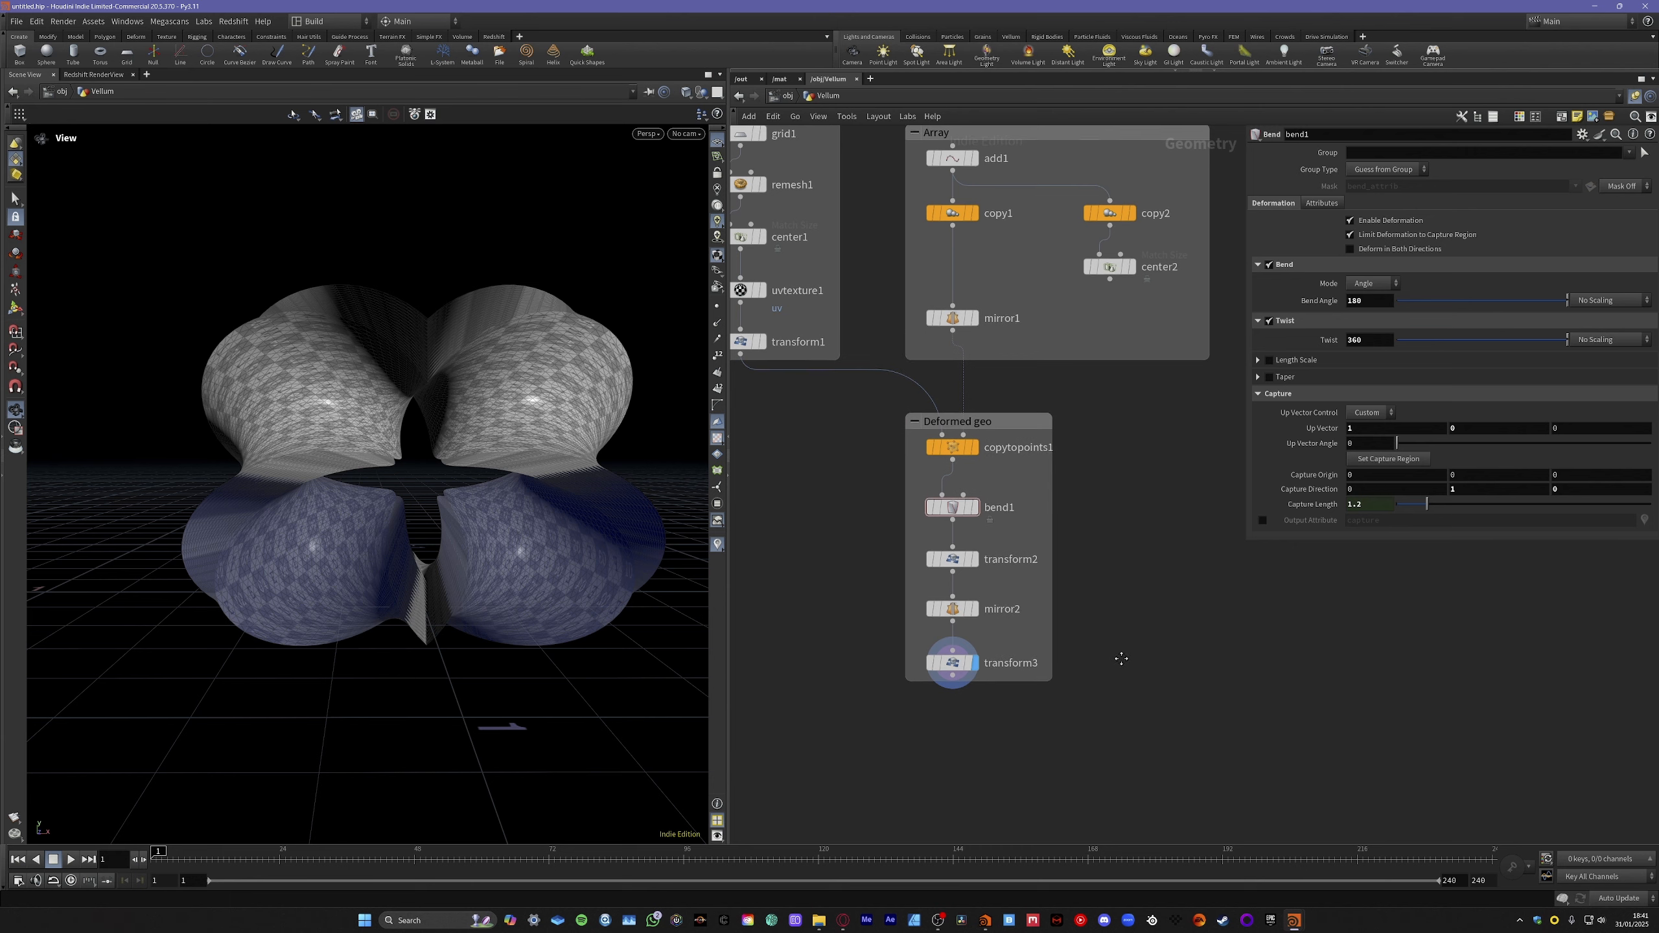
Move the Deformed geo network box further below the Array box and display the output of copytopoints1.
middle_drag(1122, 655, 1080, 590)
middle_drag(1086, 704, 1030, 580)
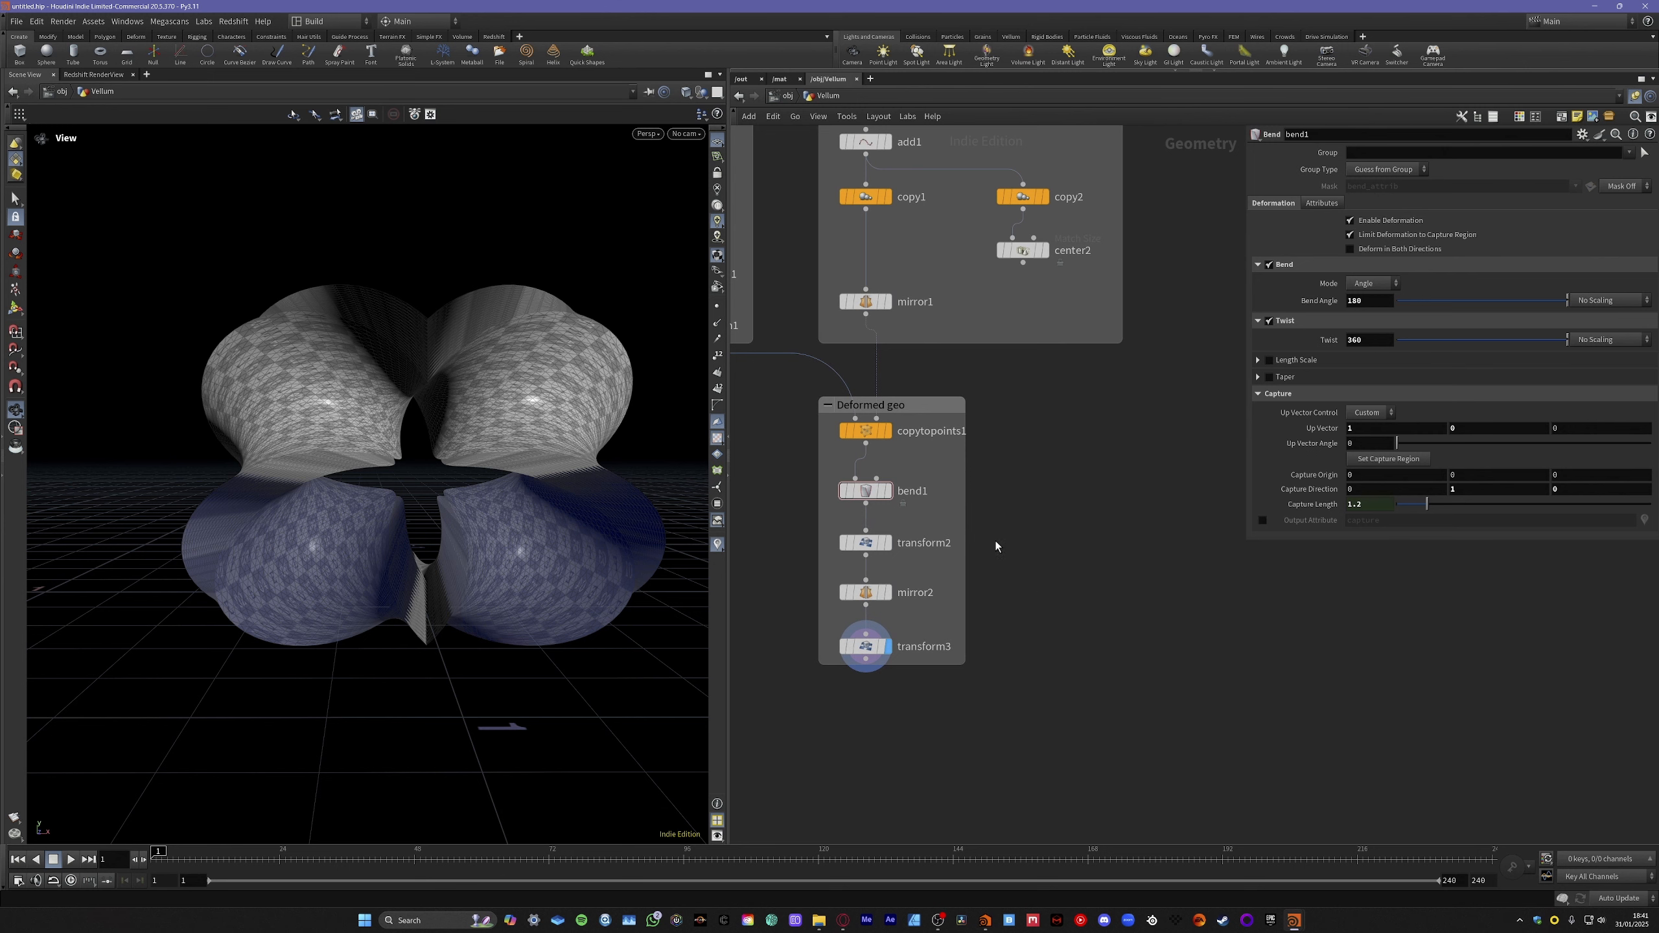
drag(927, 405, 929, 519)
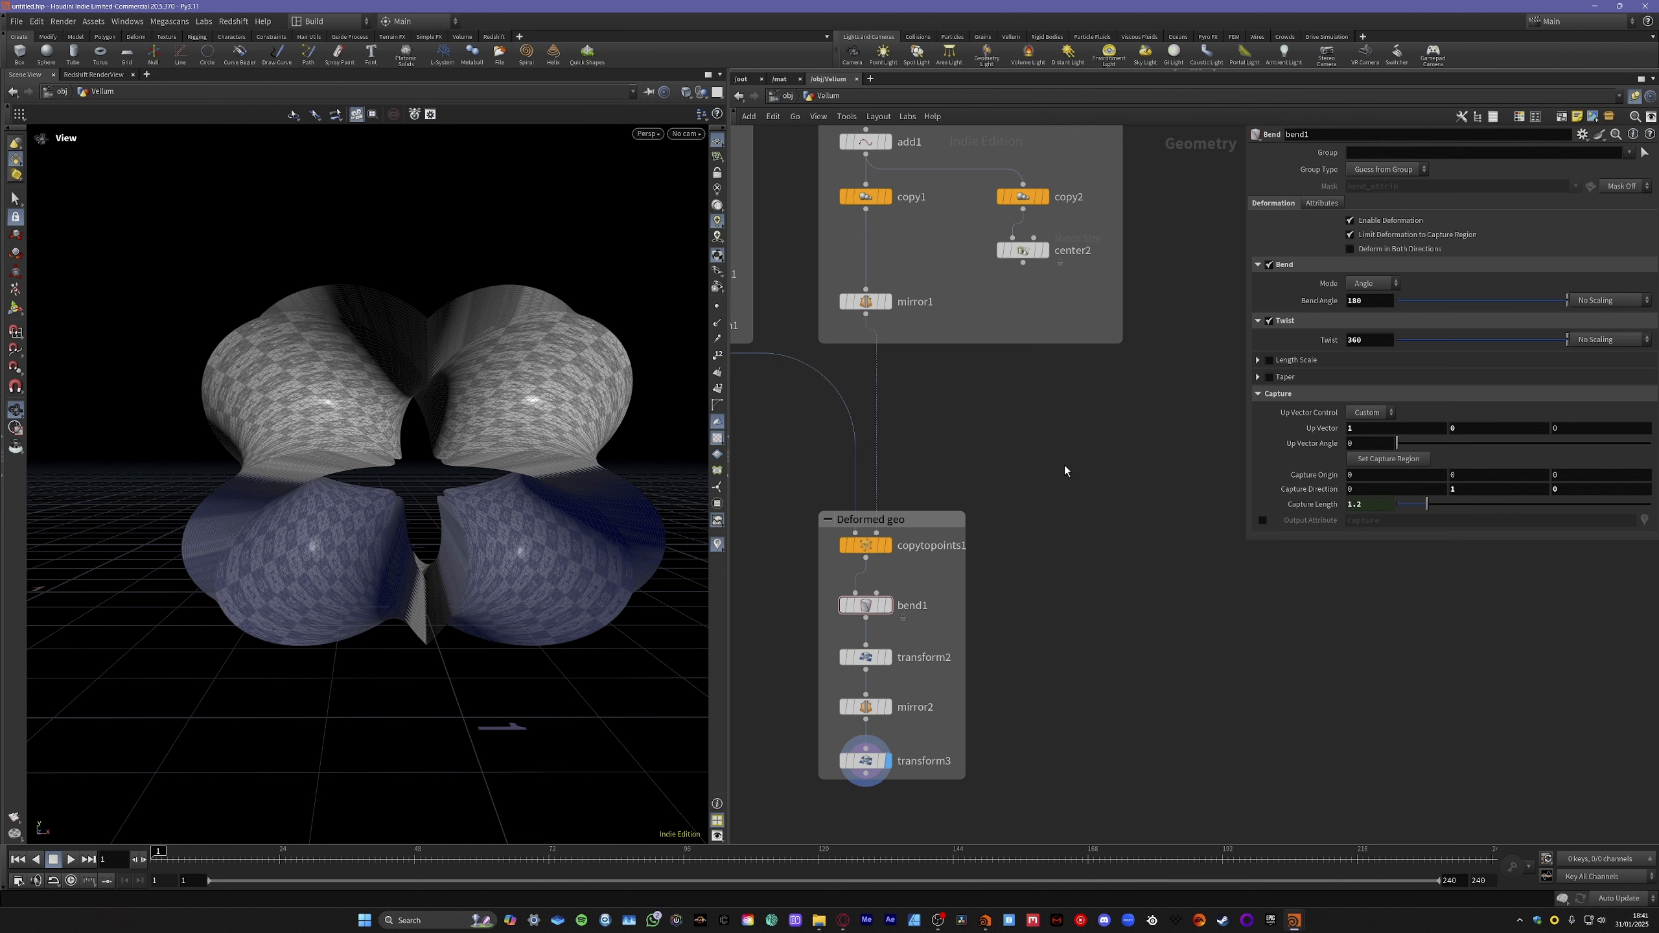
click(872, 548)
key(r)
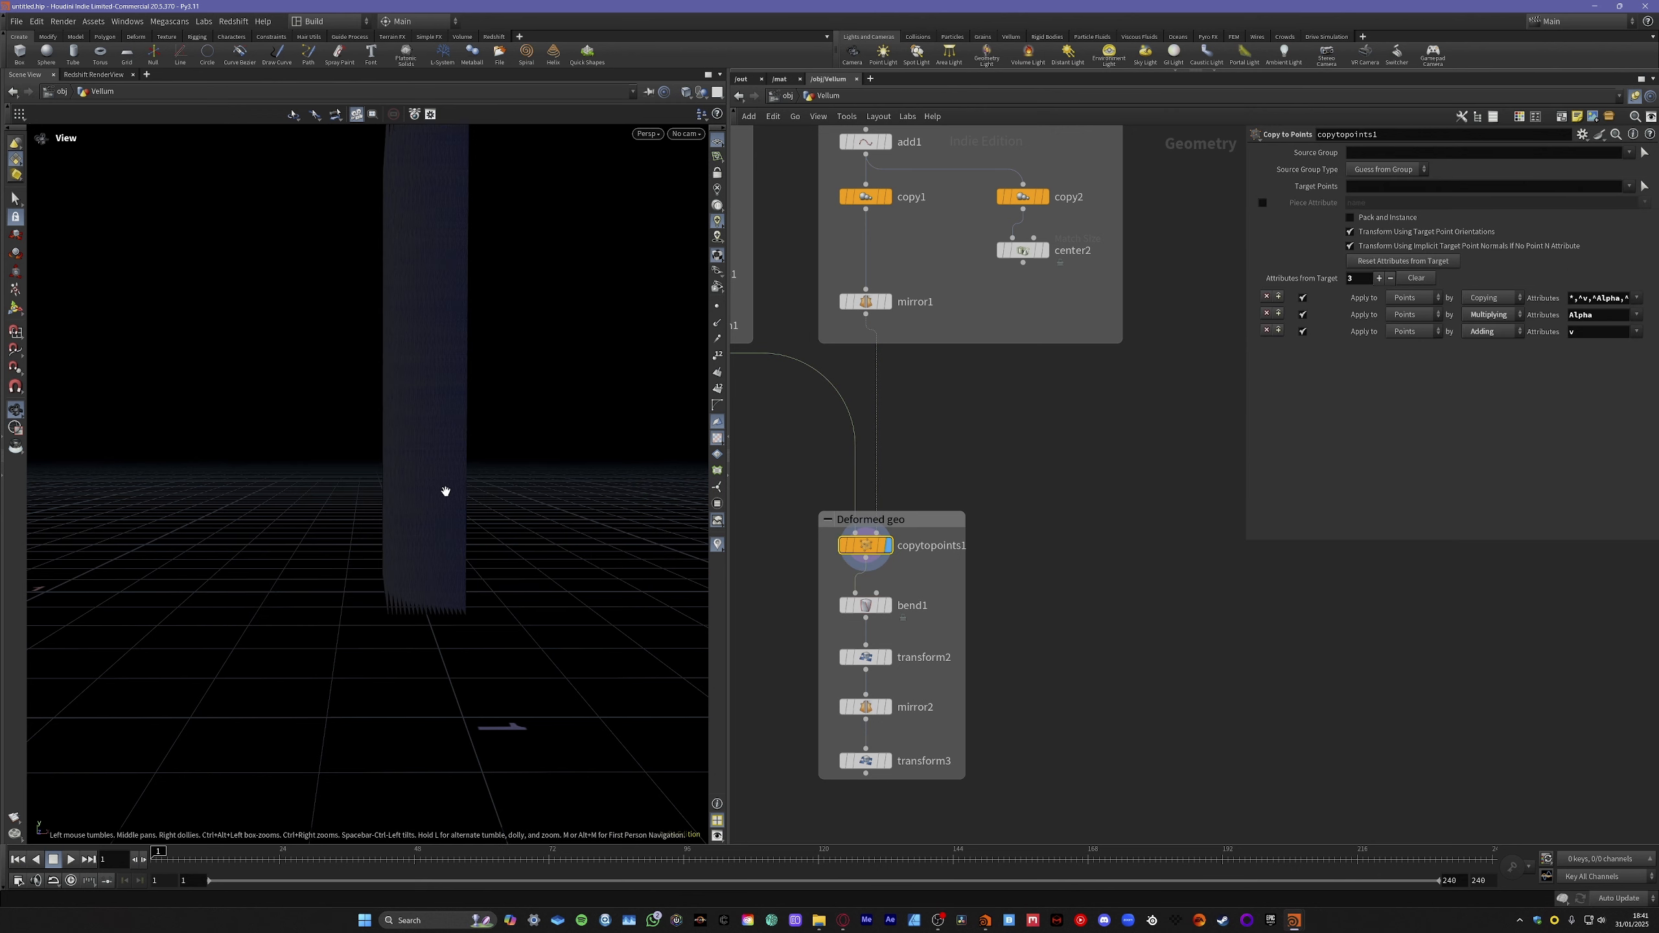
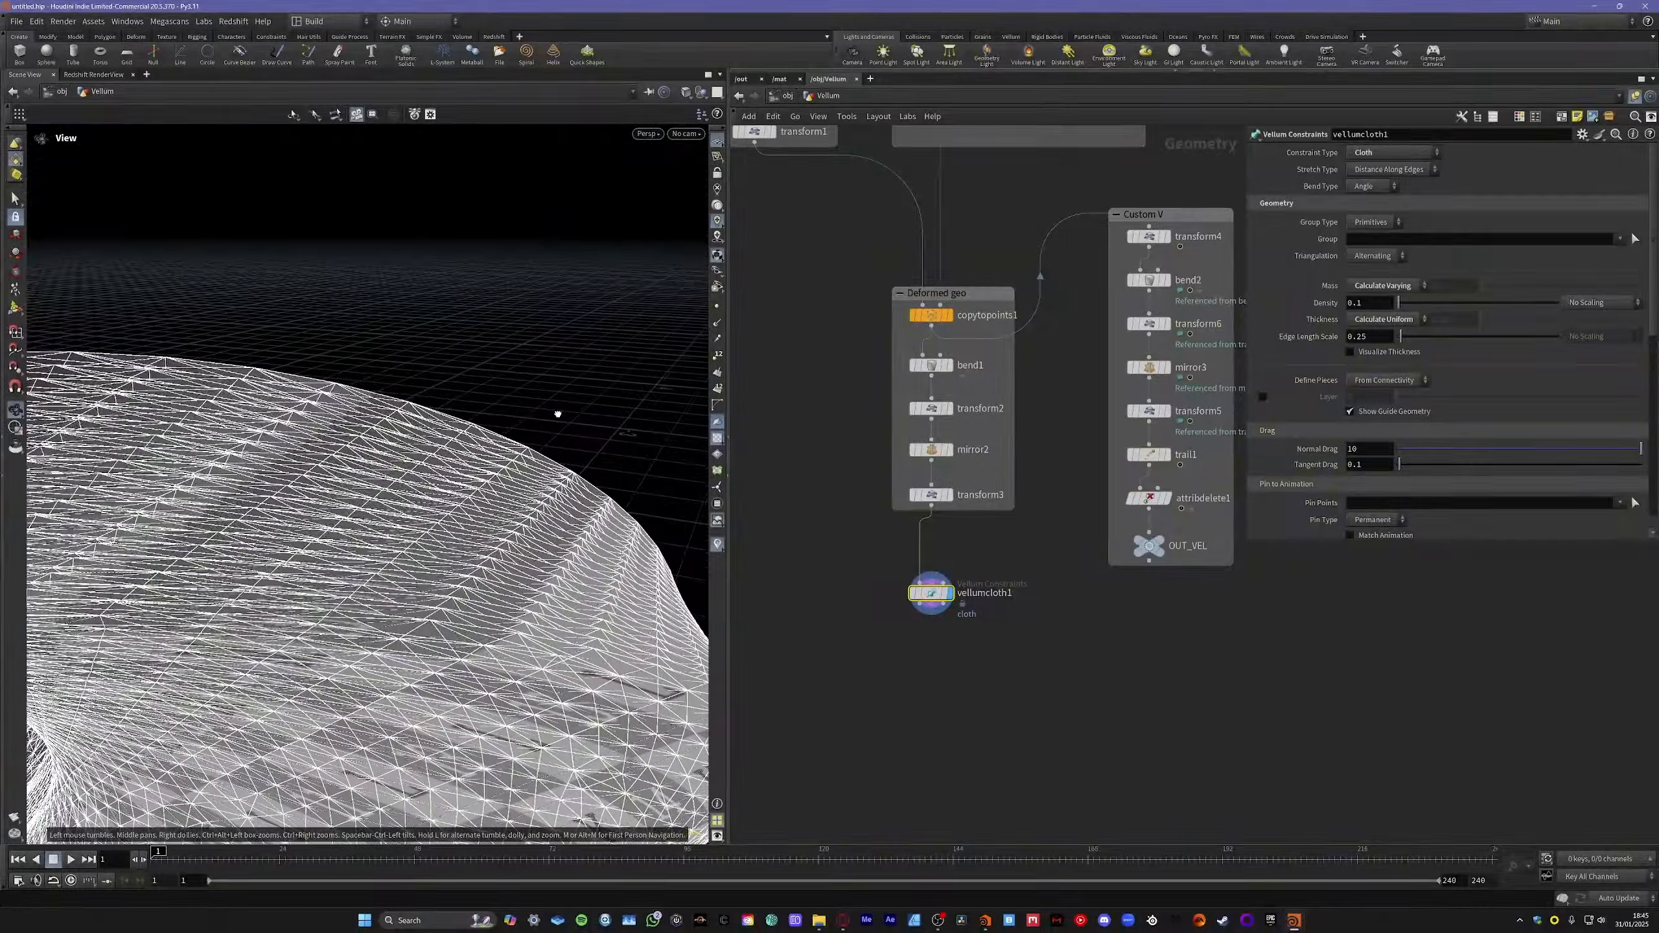
Turn on thickness visualization for vellumcloth1 and examine the point spheres across the sheets from several angles.
mouse_move(1325, 341)
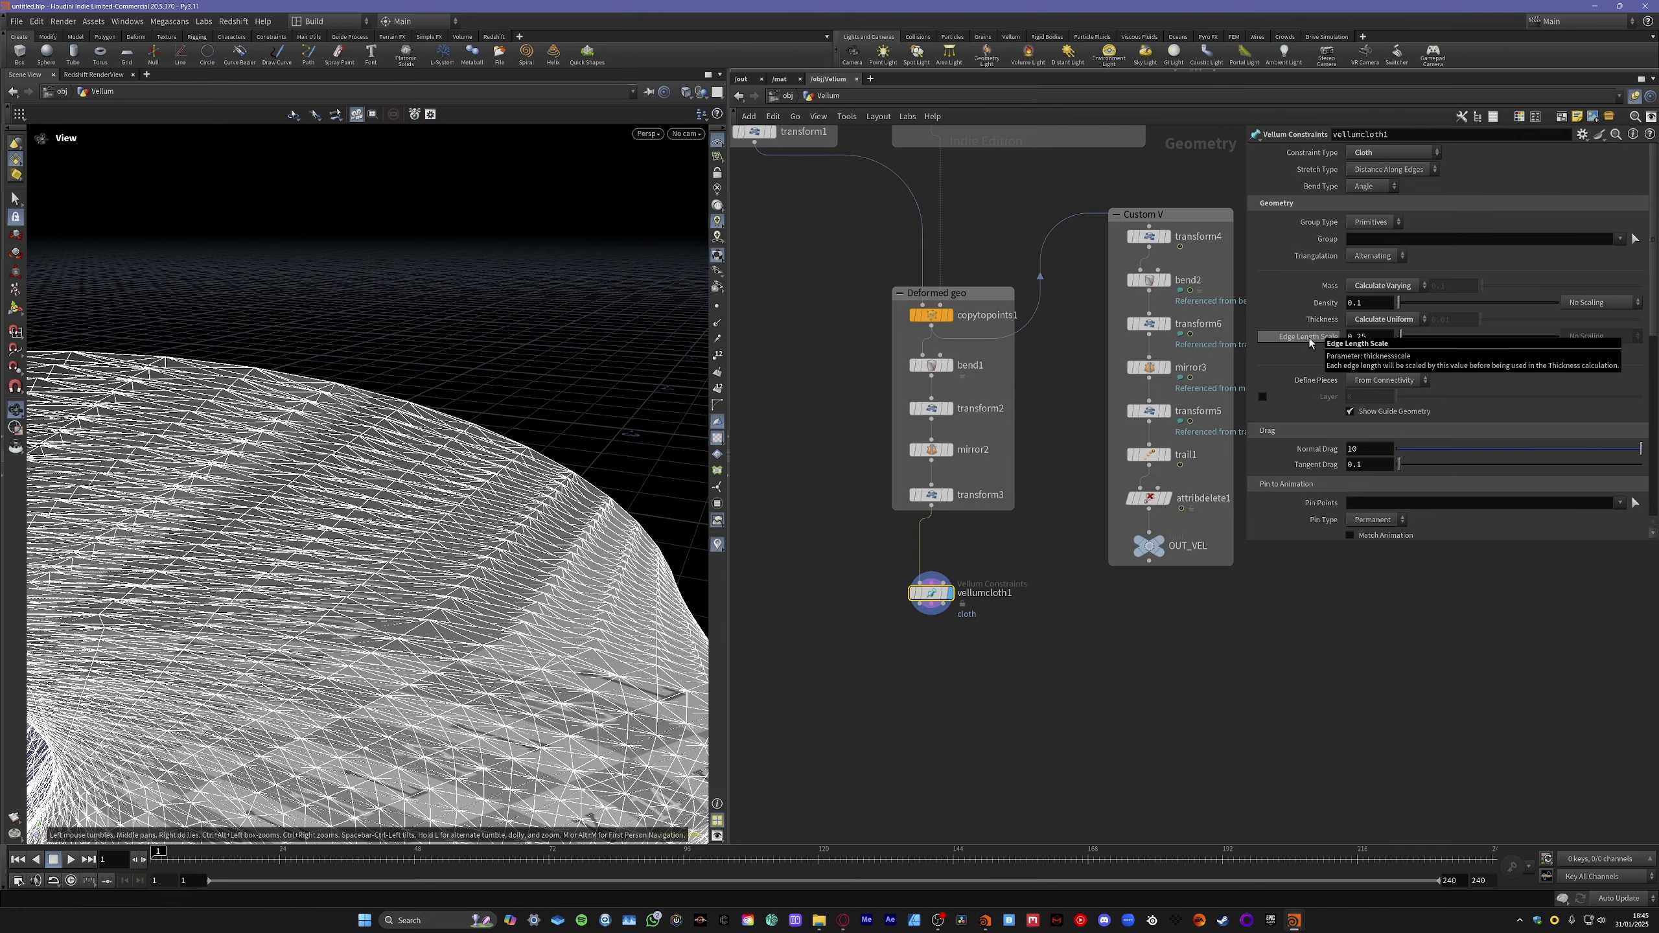
drag(553, 678, 502, 671)
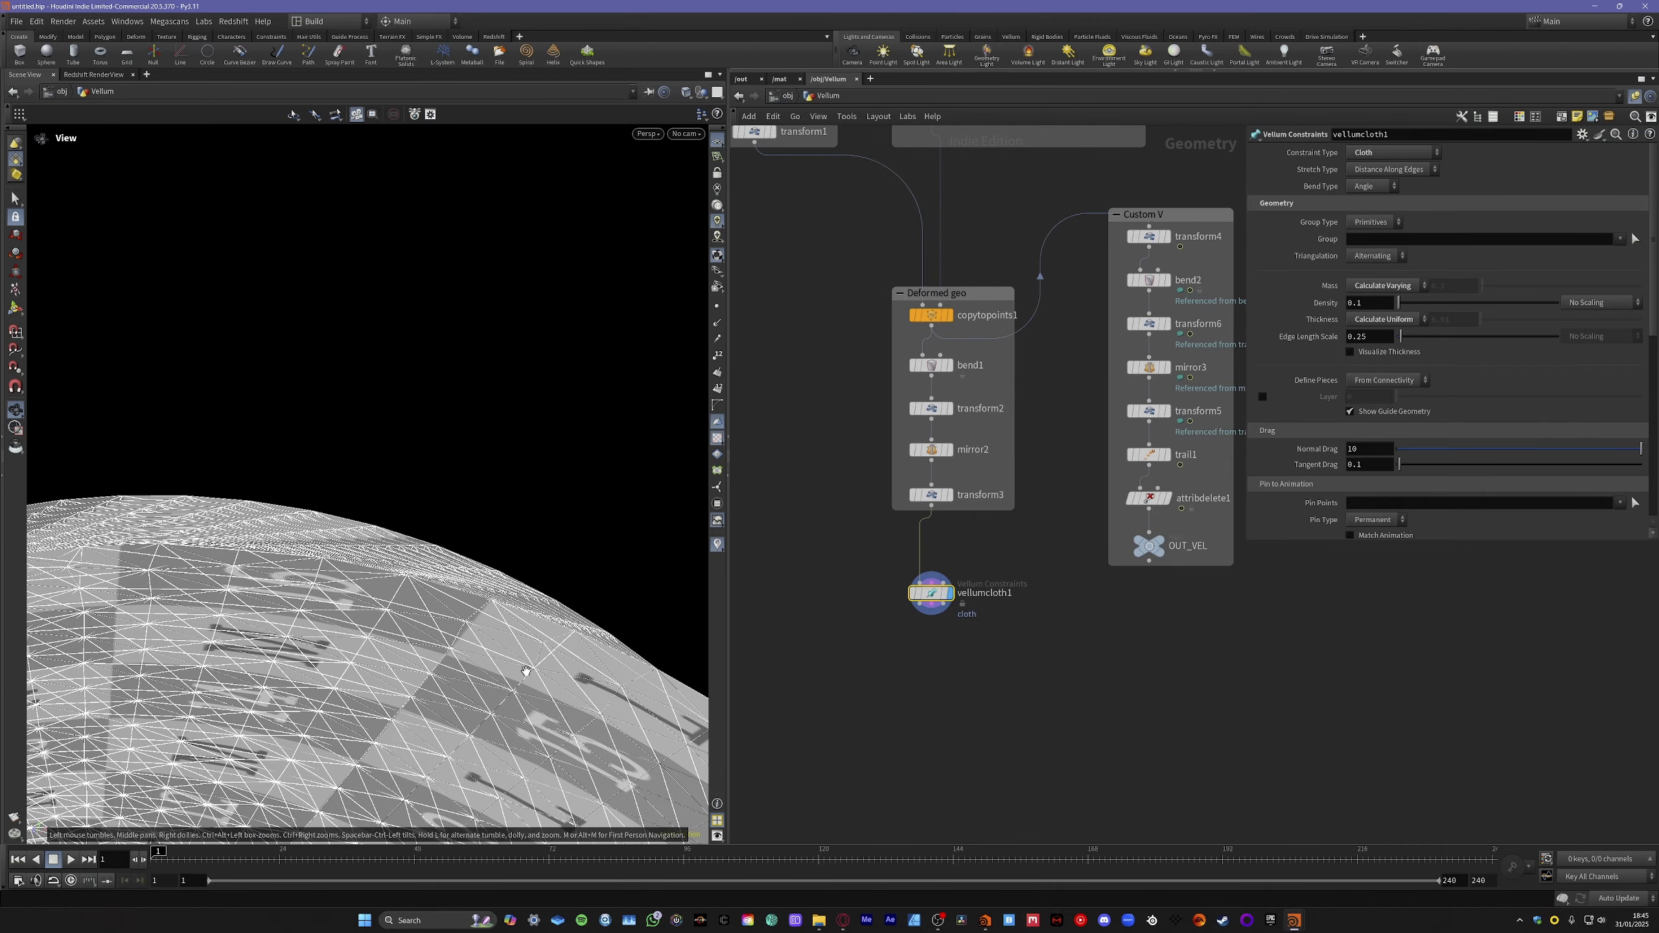
drag(561, 690, 460, 715)
click(1350, 353)
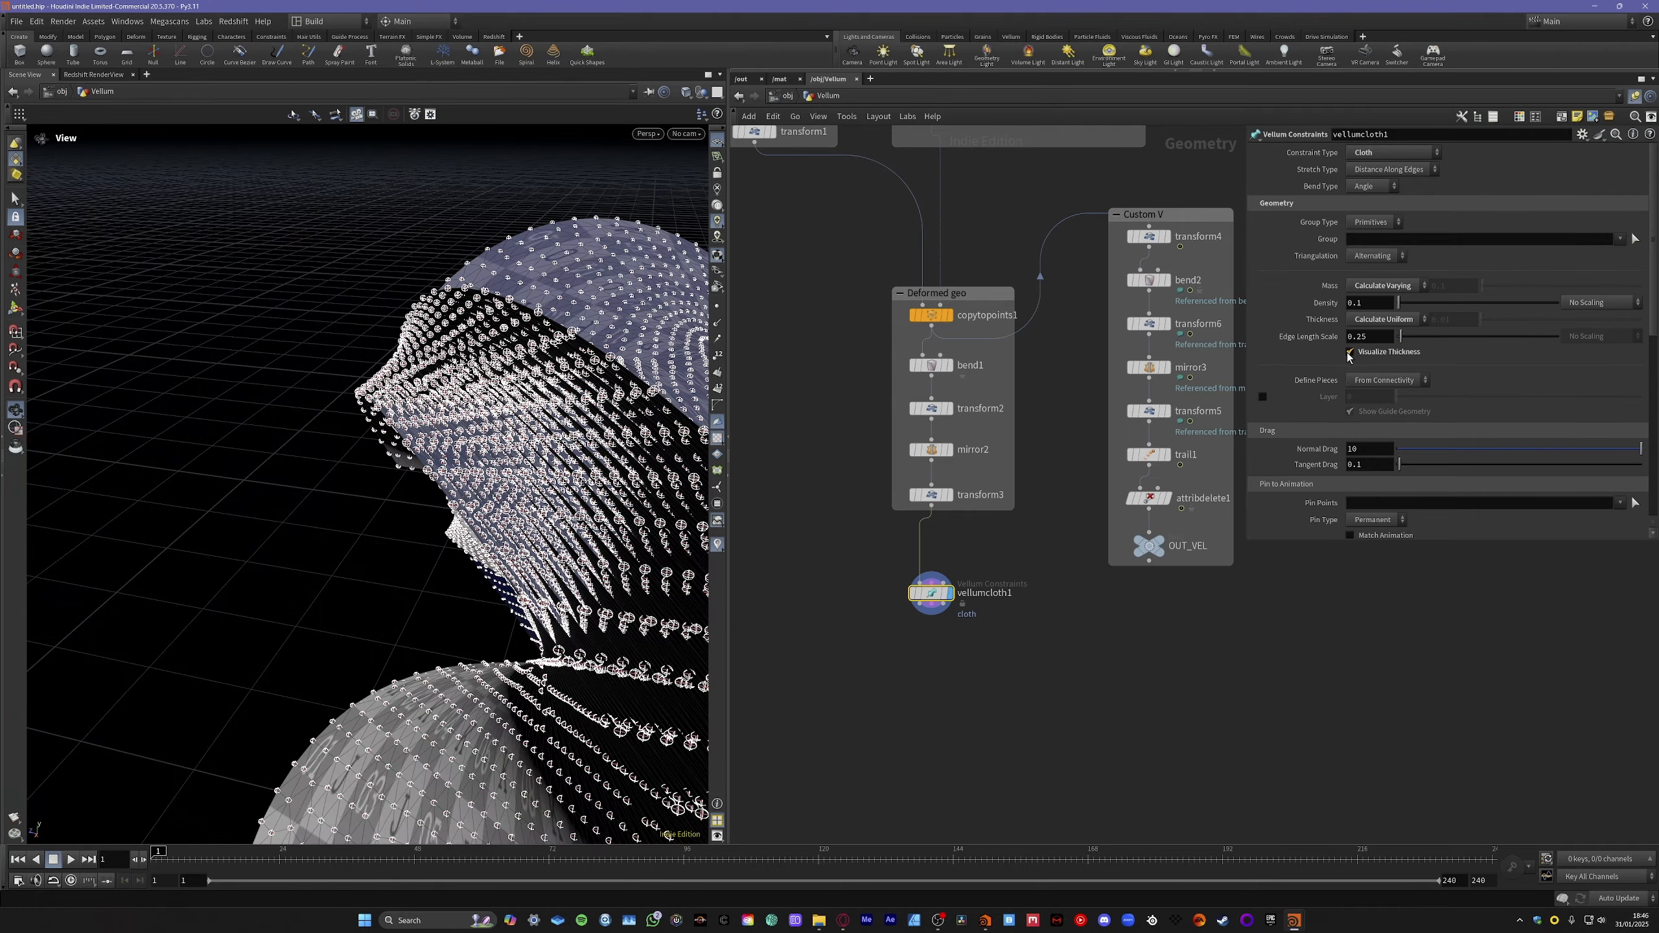
drag(630, 579, 495, 567)
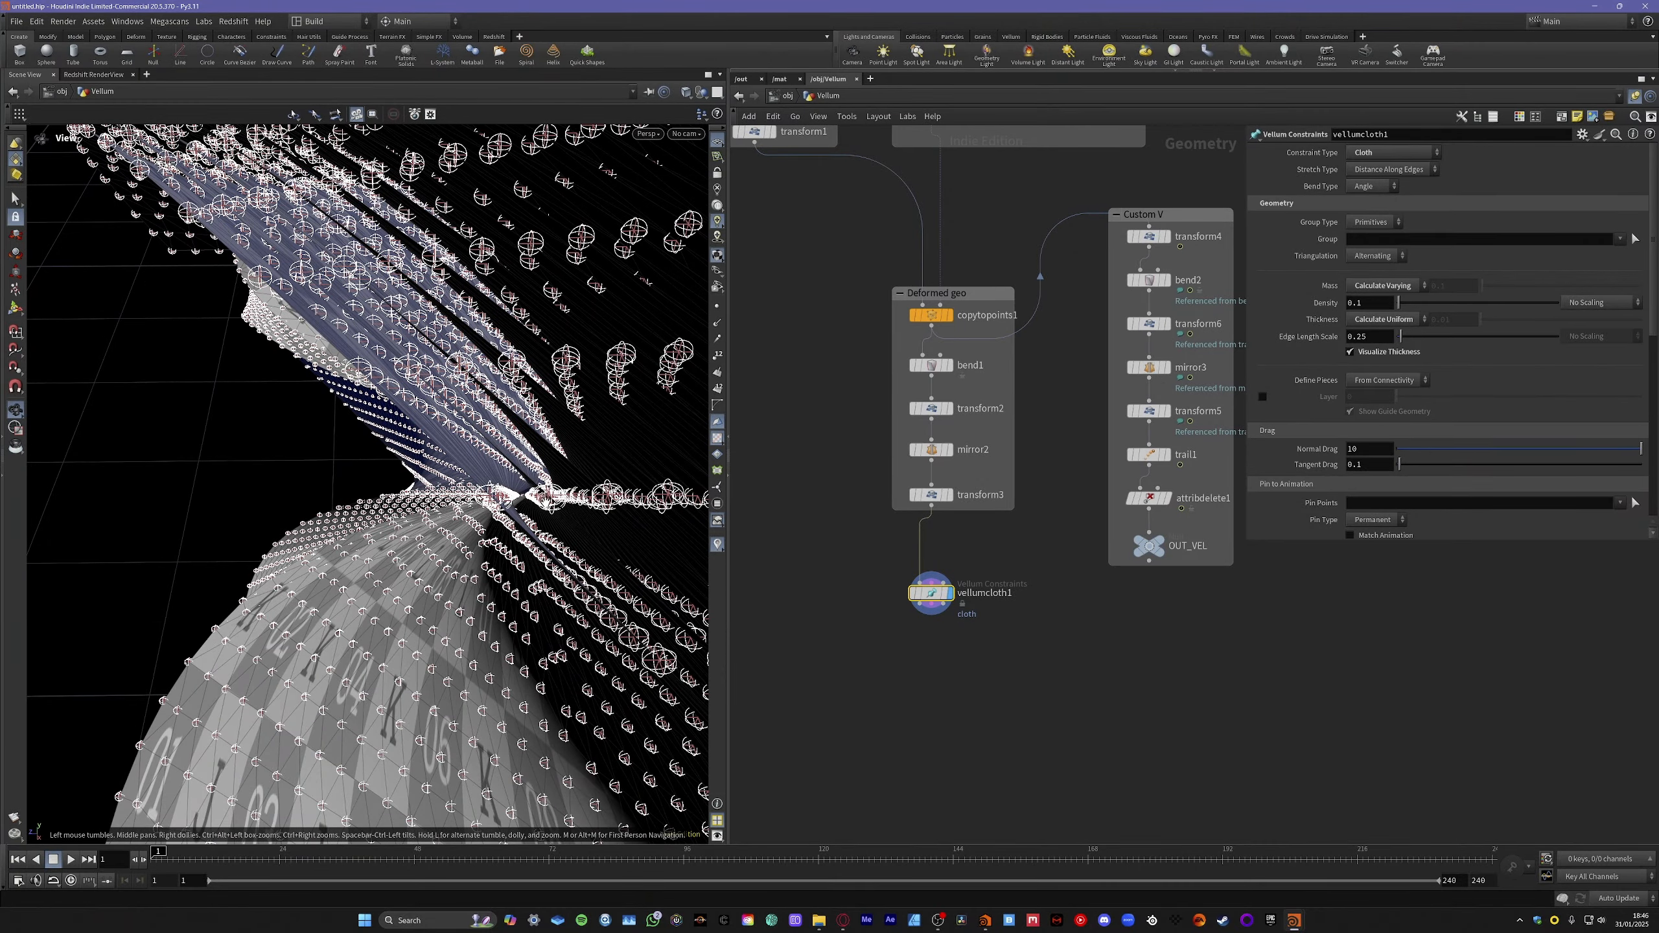
drag(593, 485, 461, 458)
mouse_move(418, 509)
mouse_down()
mouse_move(429, 498)
mouse_move(469, 567)
mouse_move(499, 532)
mouse_move(439, 542)
mouse_move(436, 513)
mouse_move(457, 523)
mouse_move(428, 527)
mouse_up()
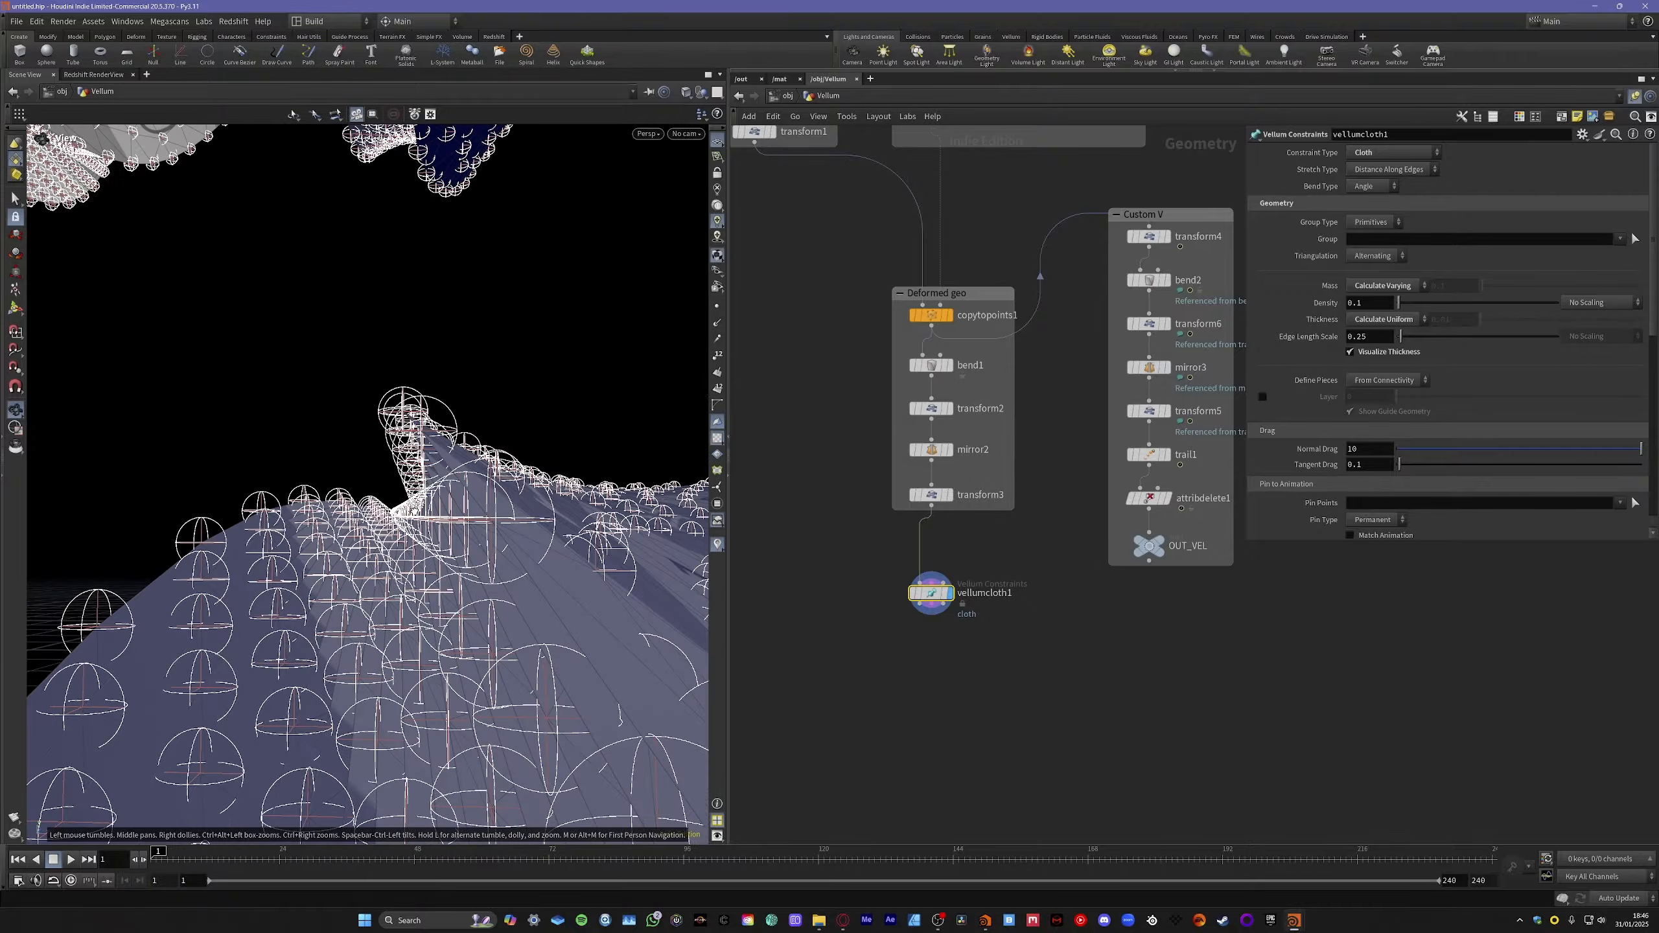
drag(405, 516, 175, 825)
mouse_move(489, 549)
mouse_down()
mouse_move(507, 595)
mouse_move(537, 491)
mouse_move(418, 484)
mouse_move(476, 524)
mouse_move(474, 550)
mouse_move(388, 600)
mouse_move(464, 531)
mouse_up()
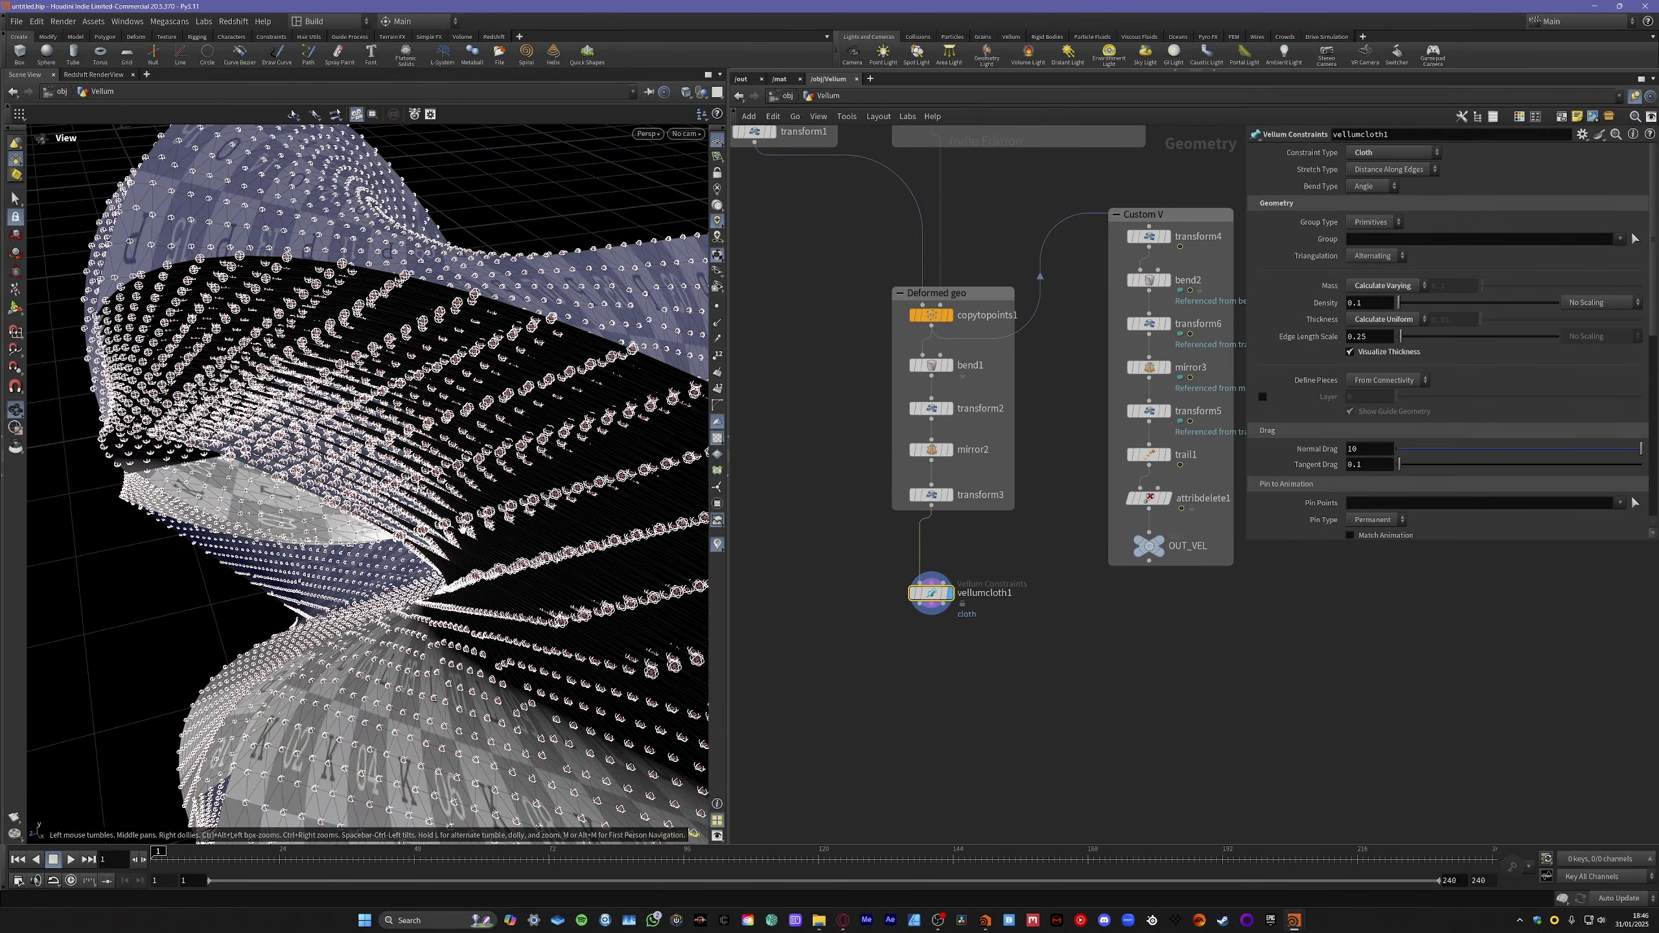
Review vellumcloth1's Edge Length Scale, Stretch and Bend settings and examine the sheets' surface up close.
drag(1371, 337, 1326, 337)
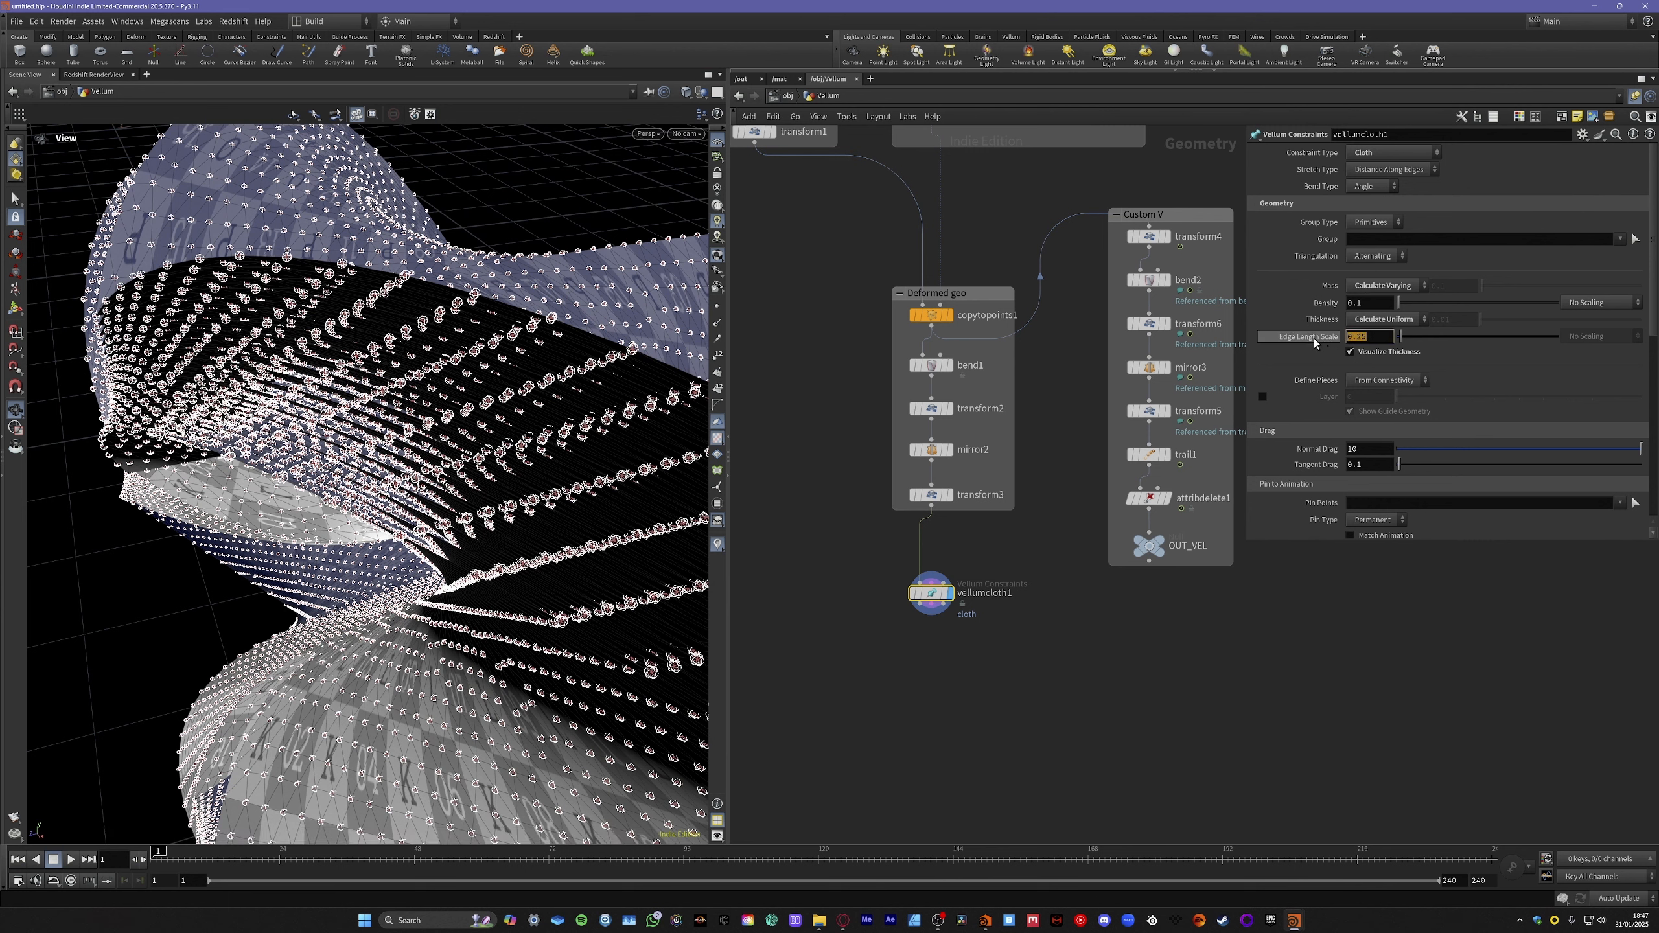
click(1381, 337)
drag(556, 458, 673, 327)
scroll(1253, 527, down, 5)
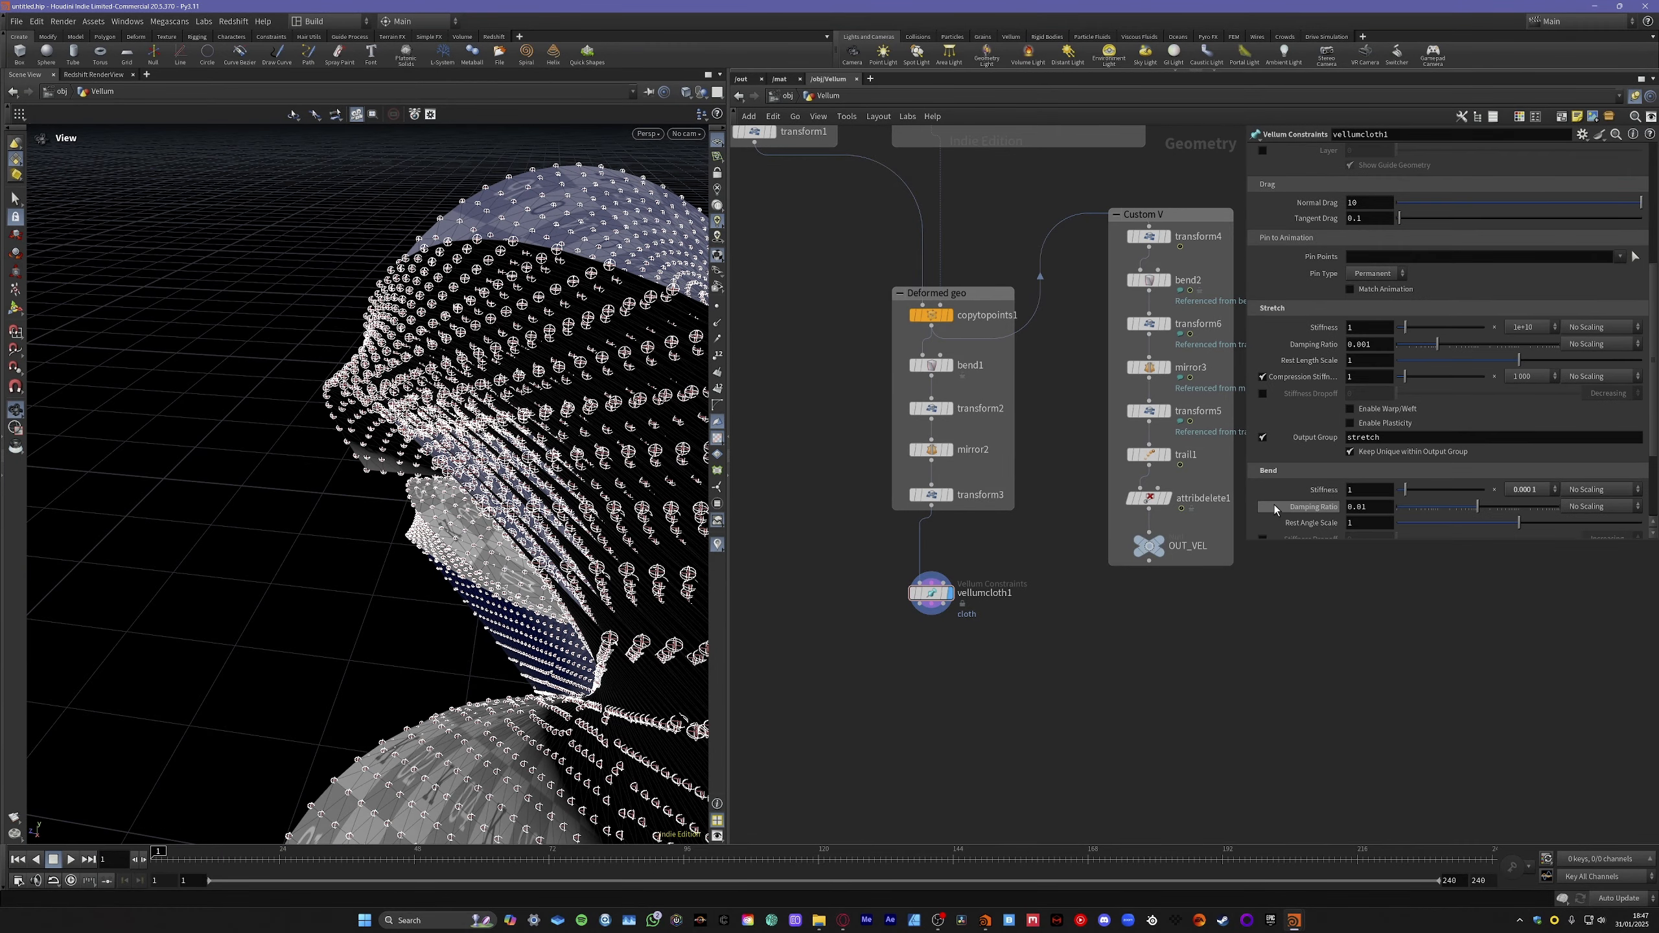
scroll(1290, 481, down, 1)
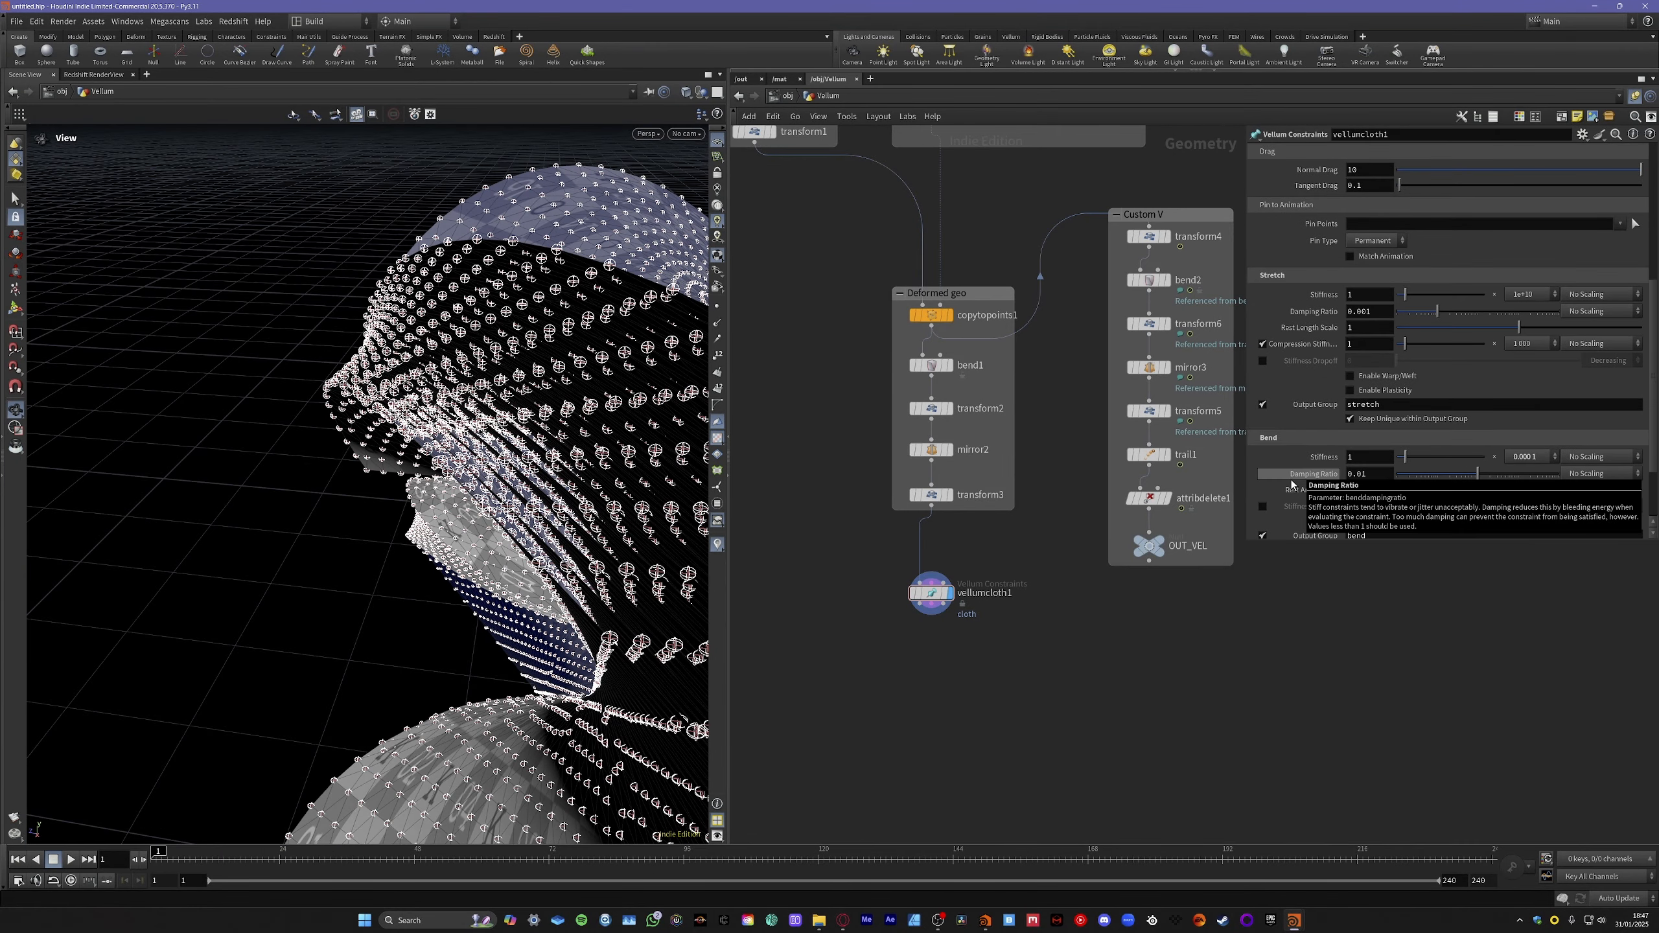
drag(587, 504, 546, 608)
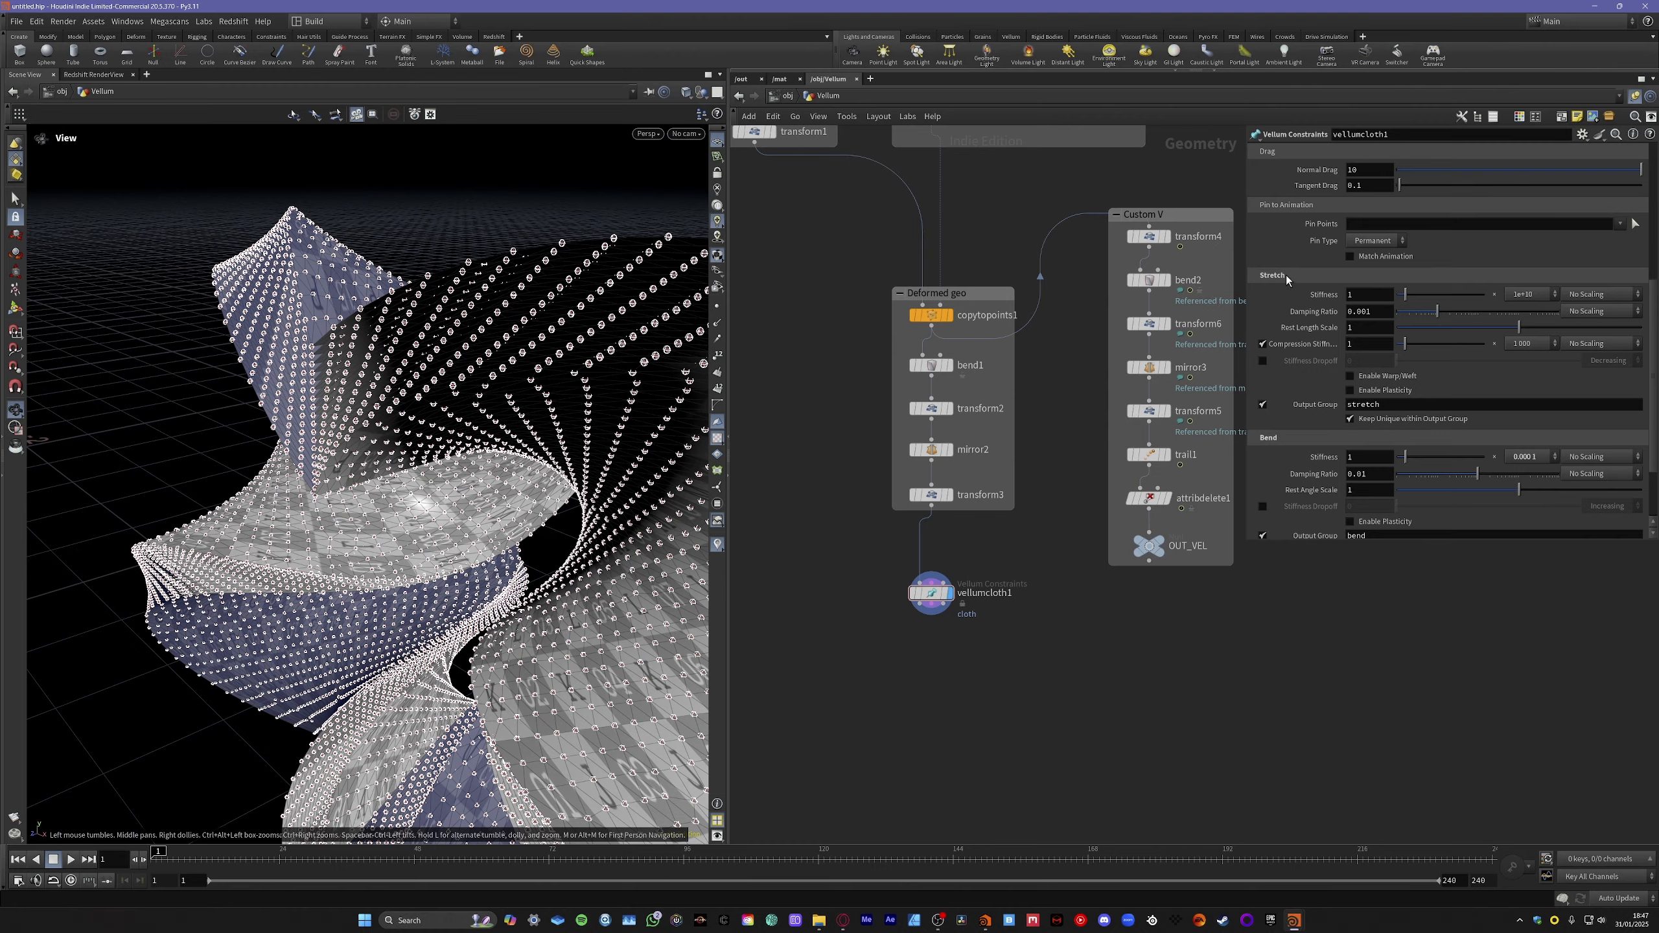
drag(631, 521, 444, 470)
right_drag(444, 471, 500, 432)
drag(500, 433, 481, 403)
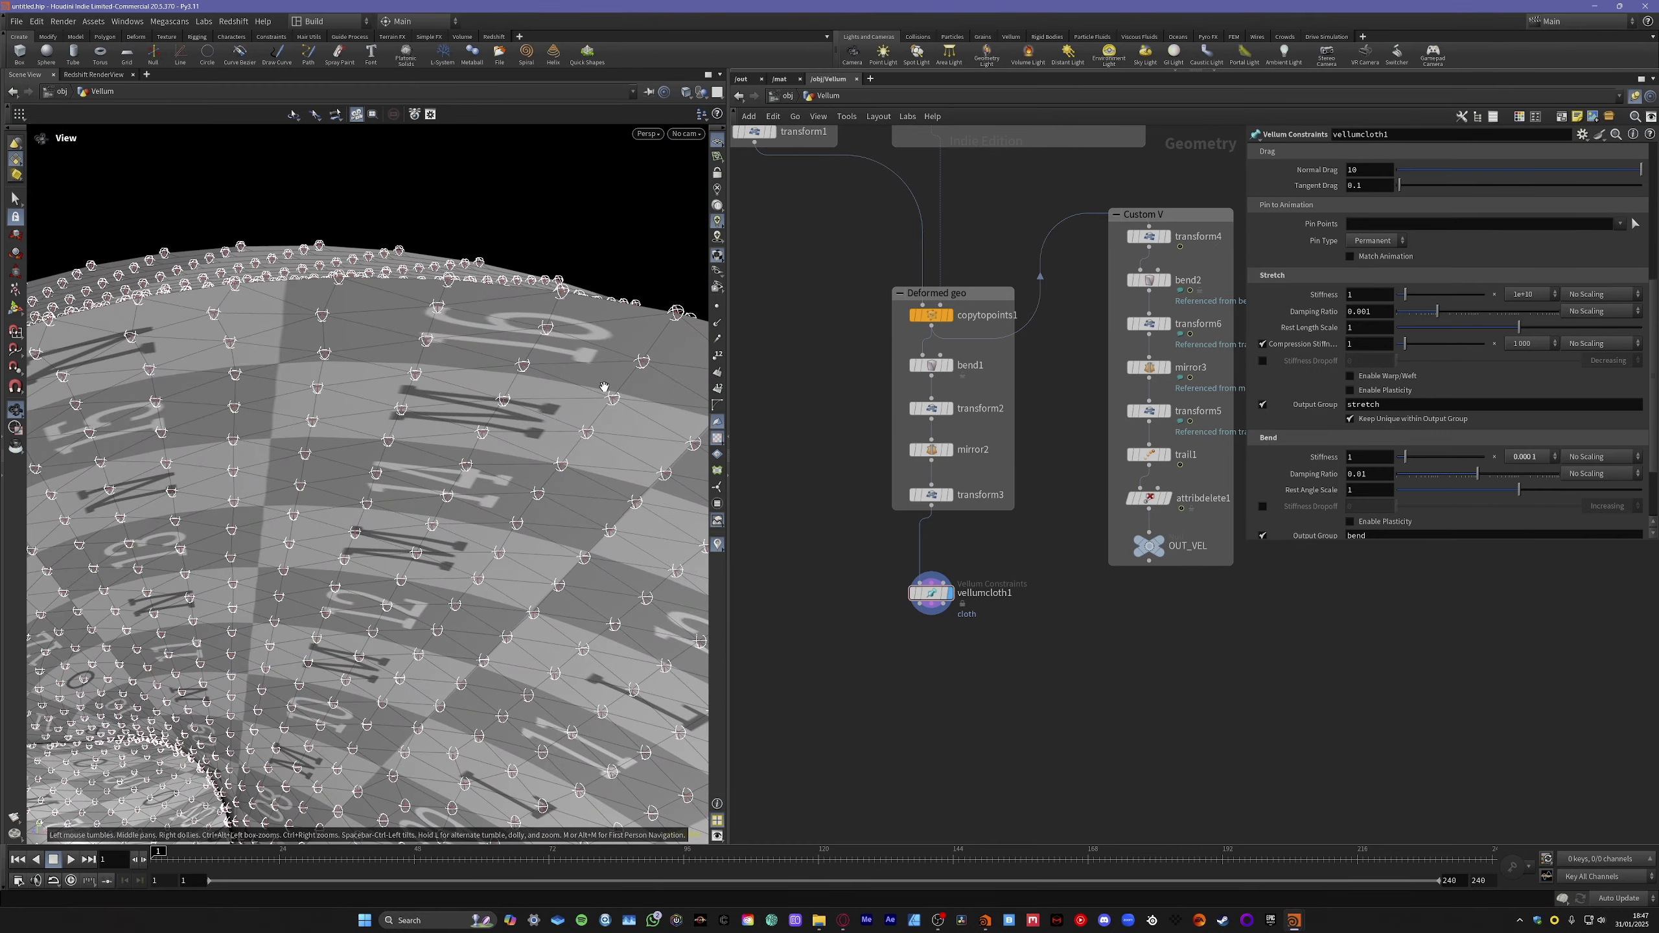
Turn off thickness visualization for vellumcloth1 and inspect the constraint lines on the sheets.
scroll(1351, 243, up, 3)
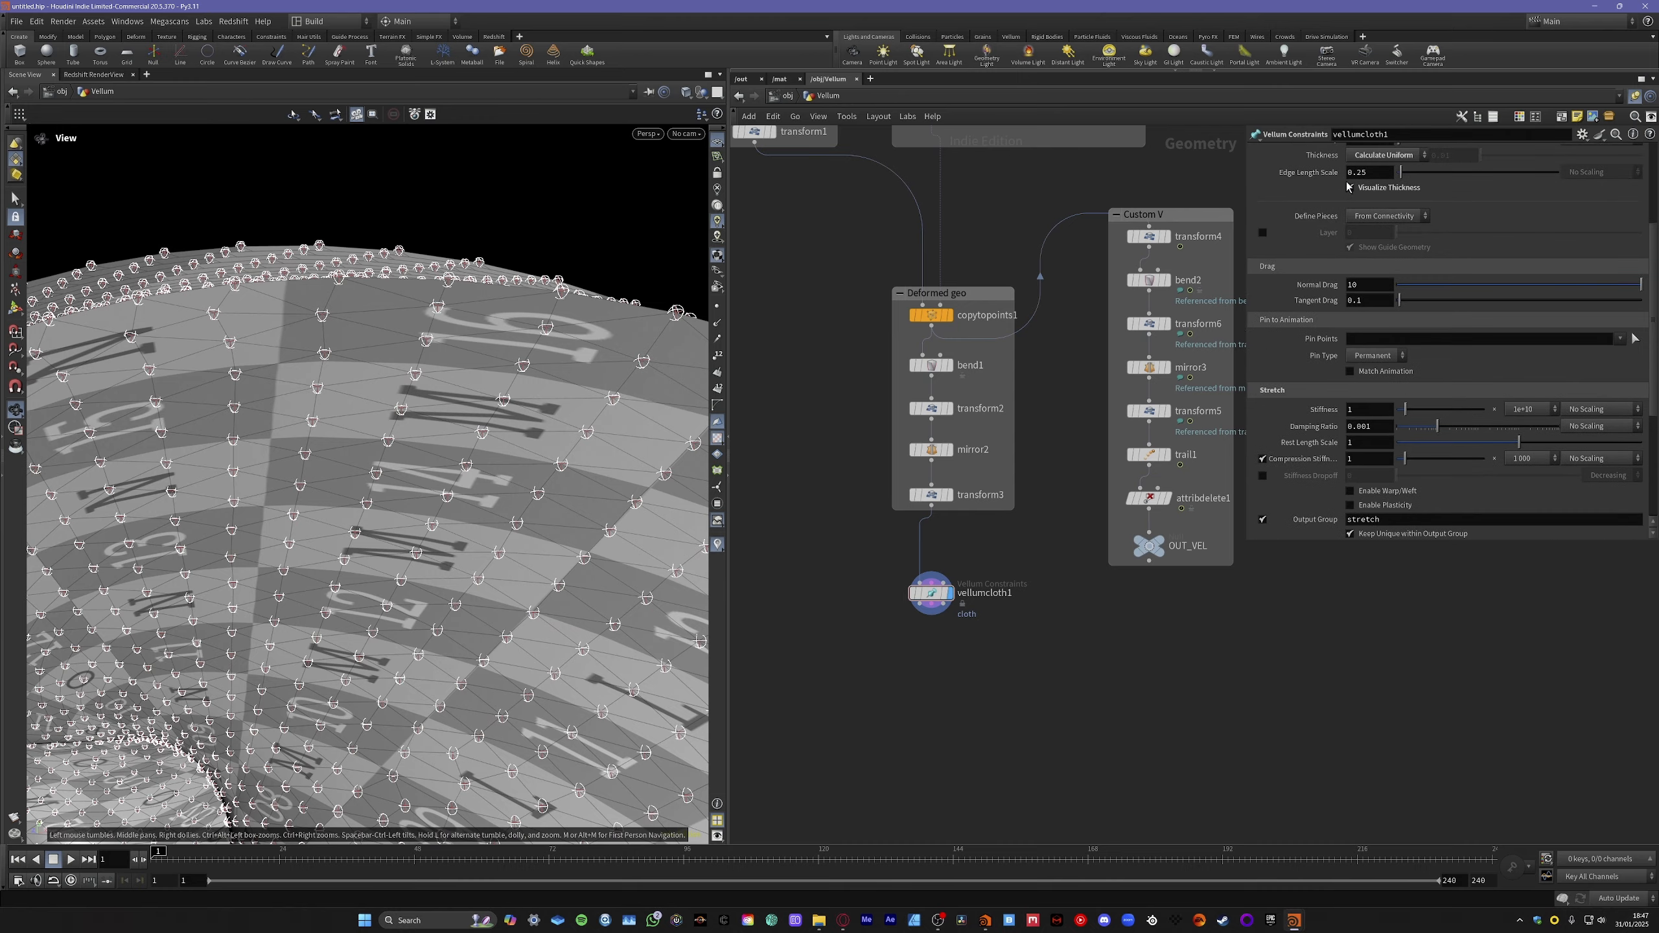
click(1350, 188)
right_drag(419, 479, 540, 435)
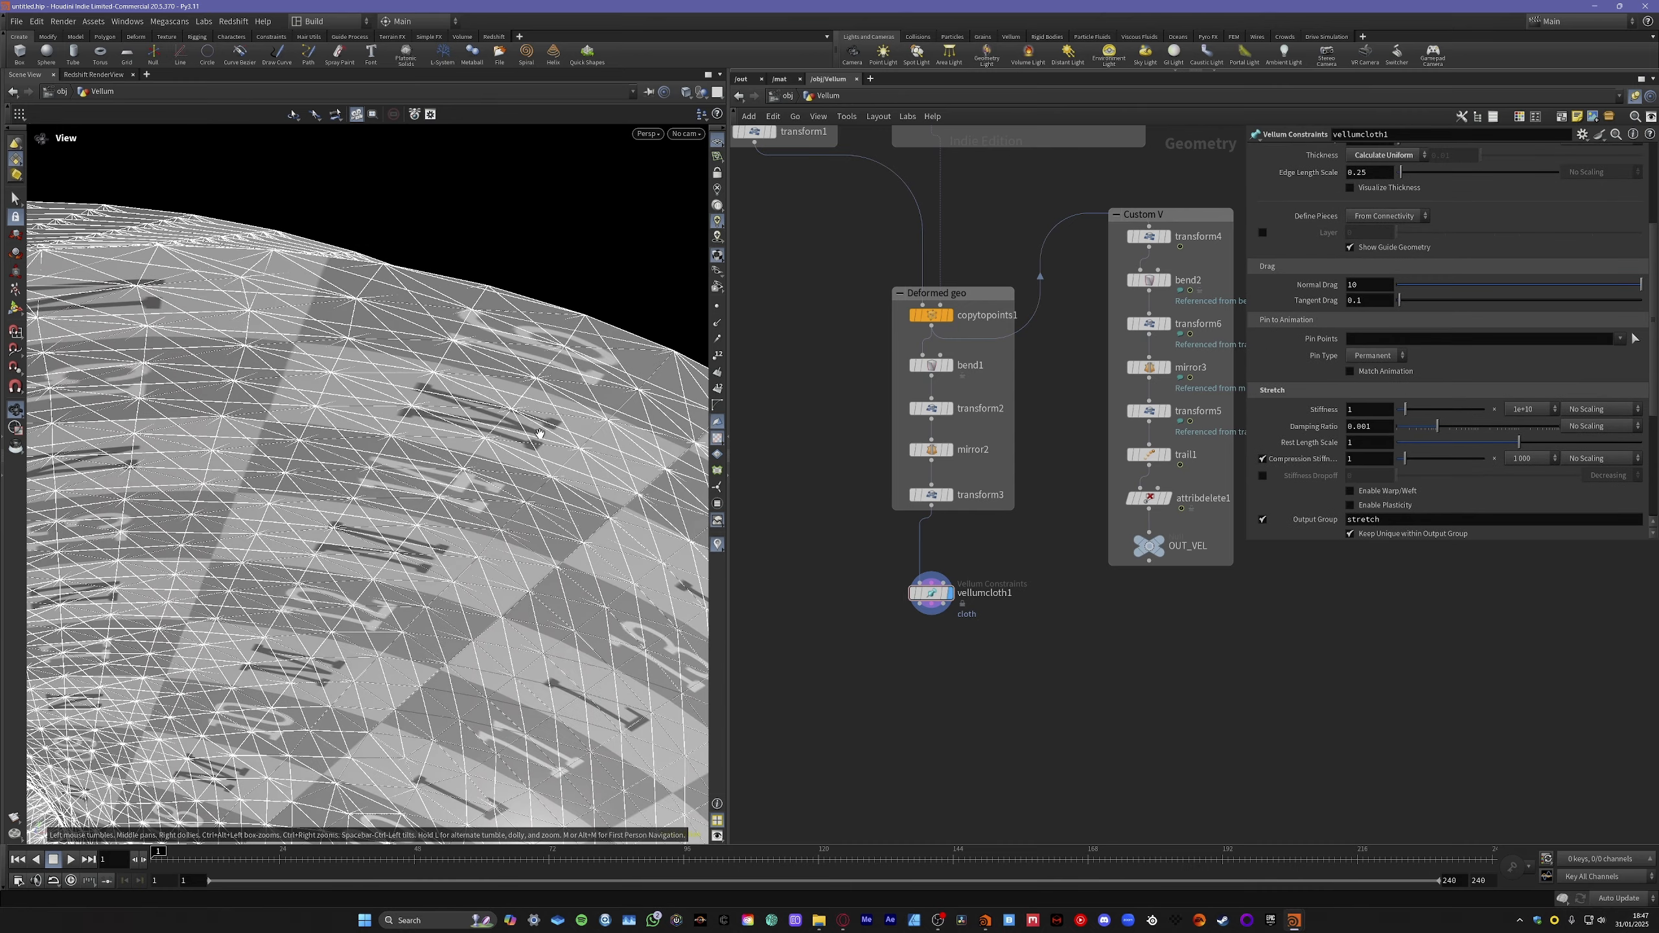
drag(597, 406, 675, 523)
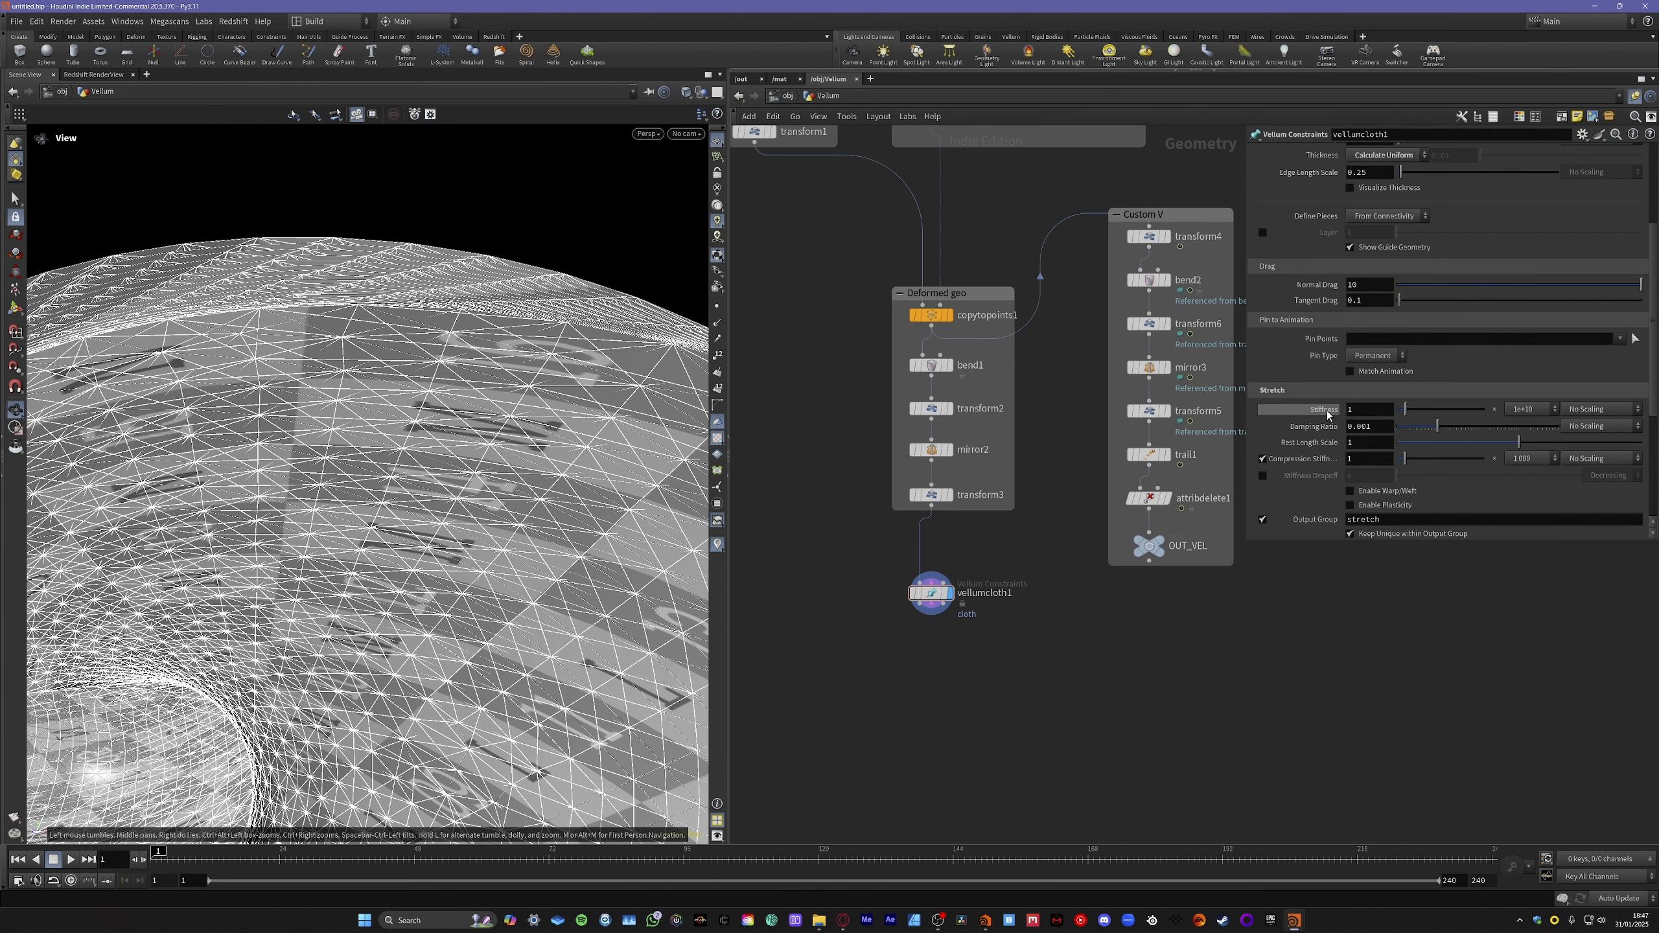
Try 1e-10 as the multiplier of vellumcloth1's Stretch stiffness and settle on 1e+9.
mouse_move(1328, 414)
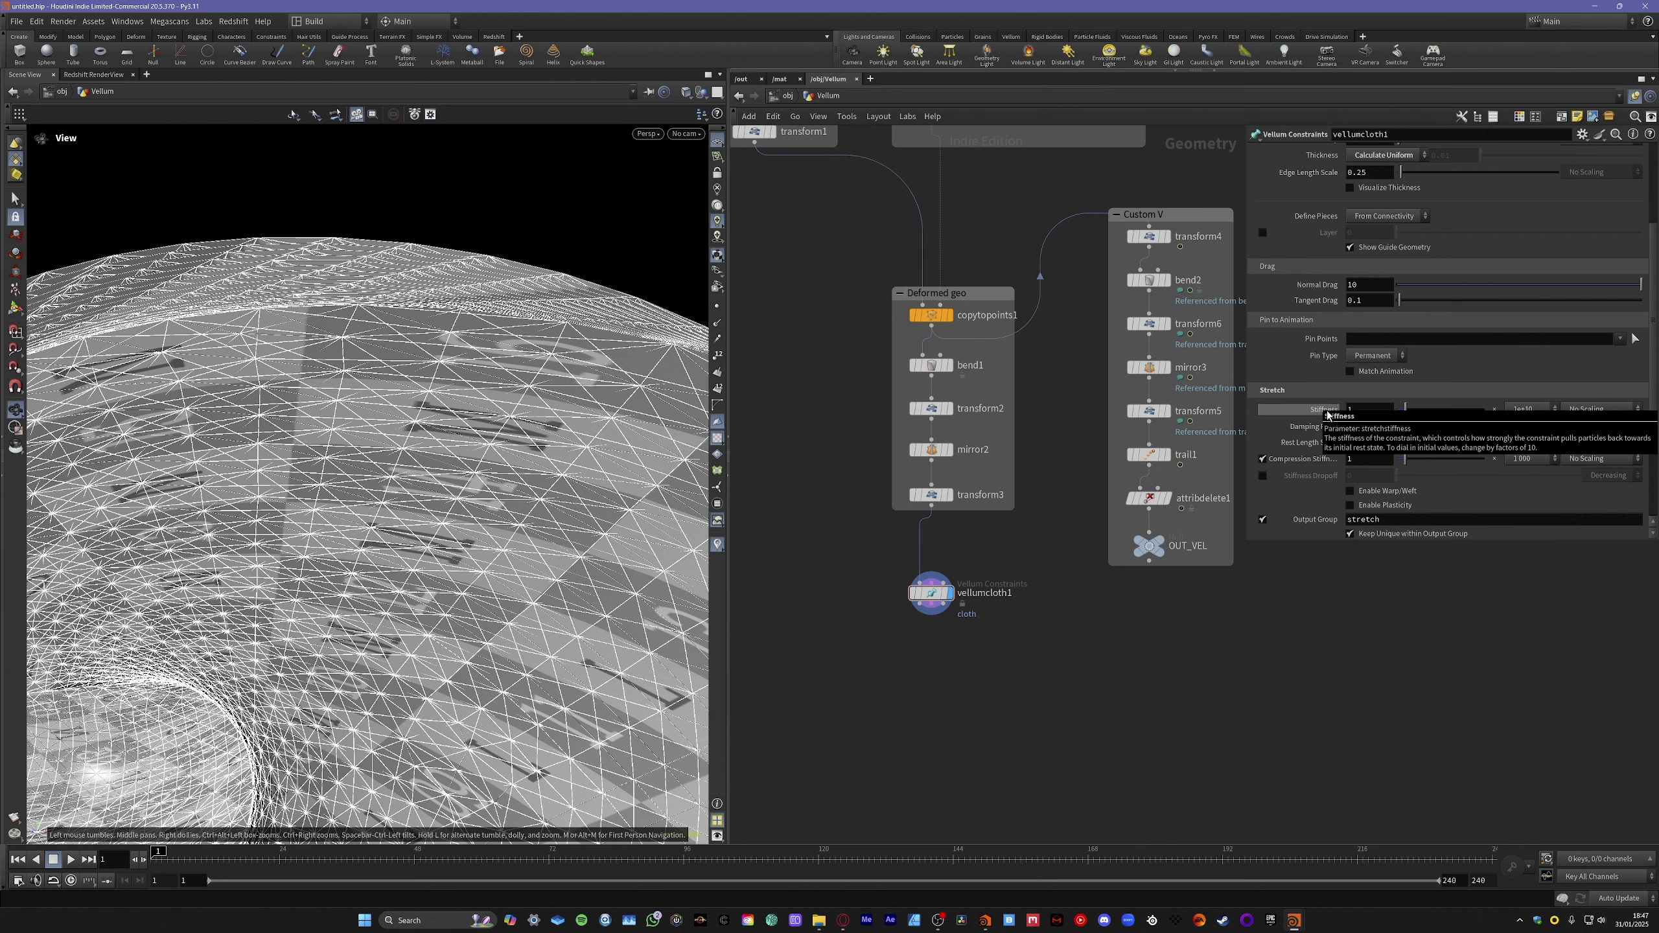
click(1544, 410)
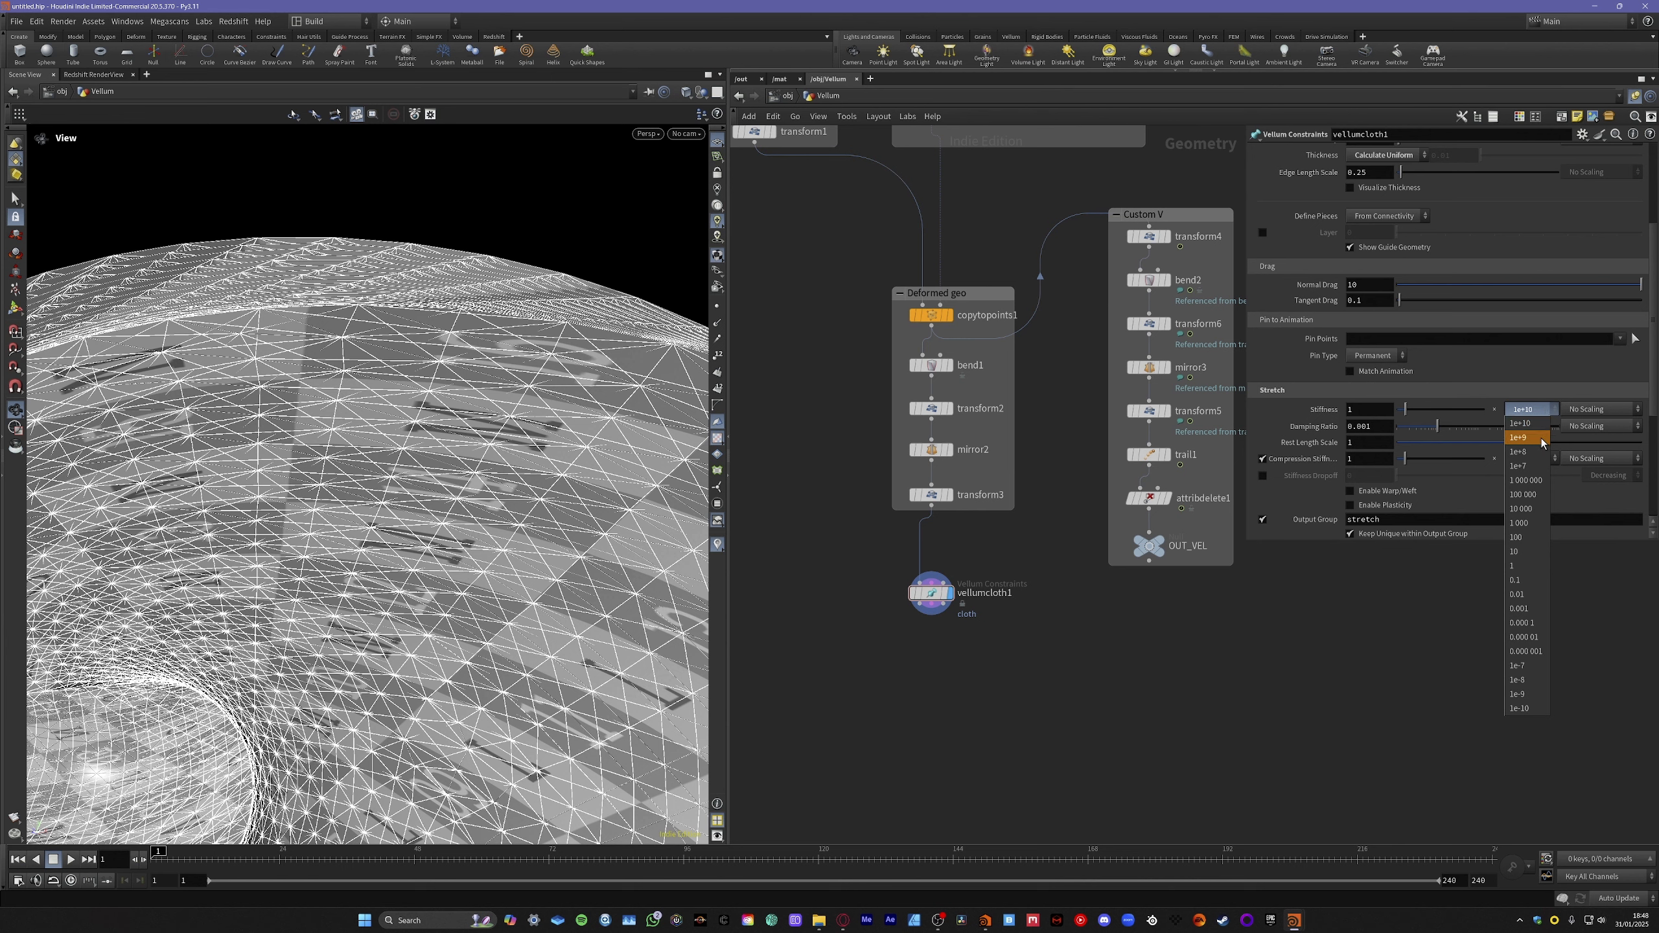
click(1543, 443)
click(1544, 412)
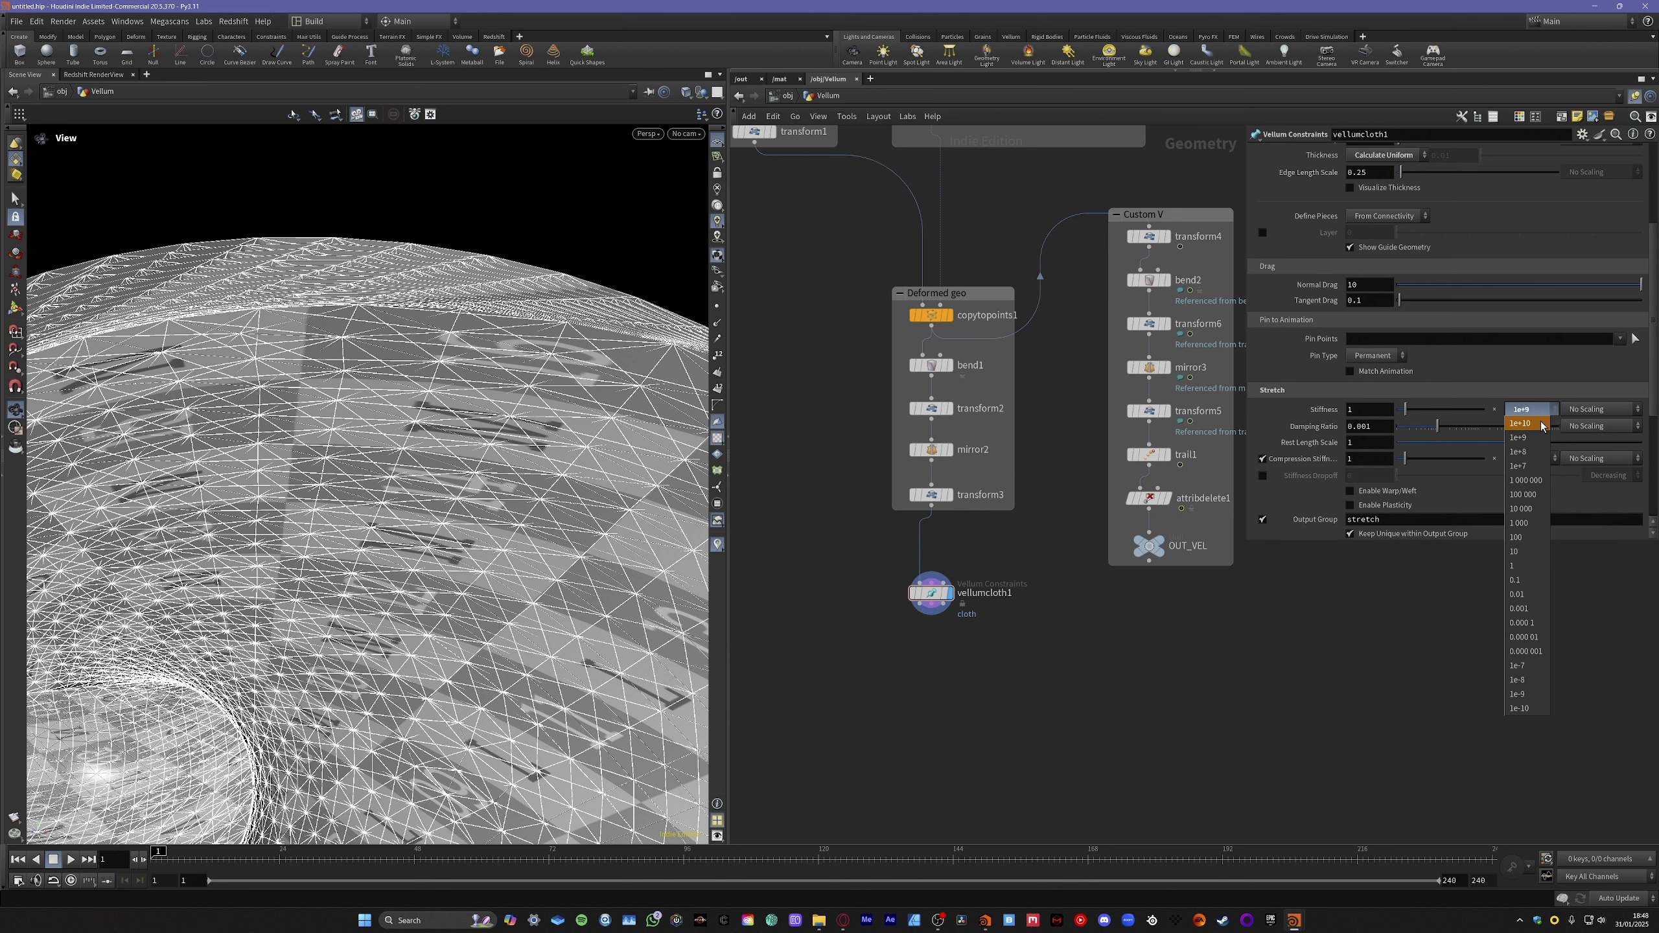
click(1523, 709)
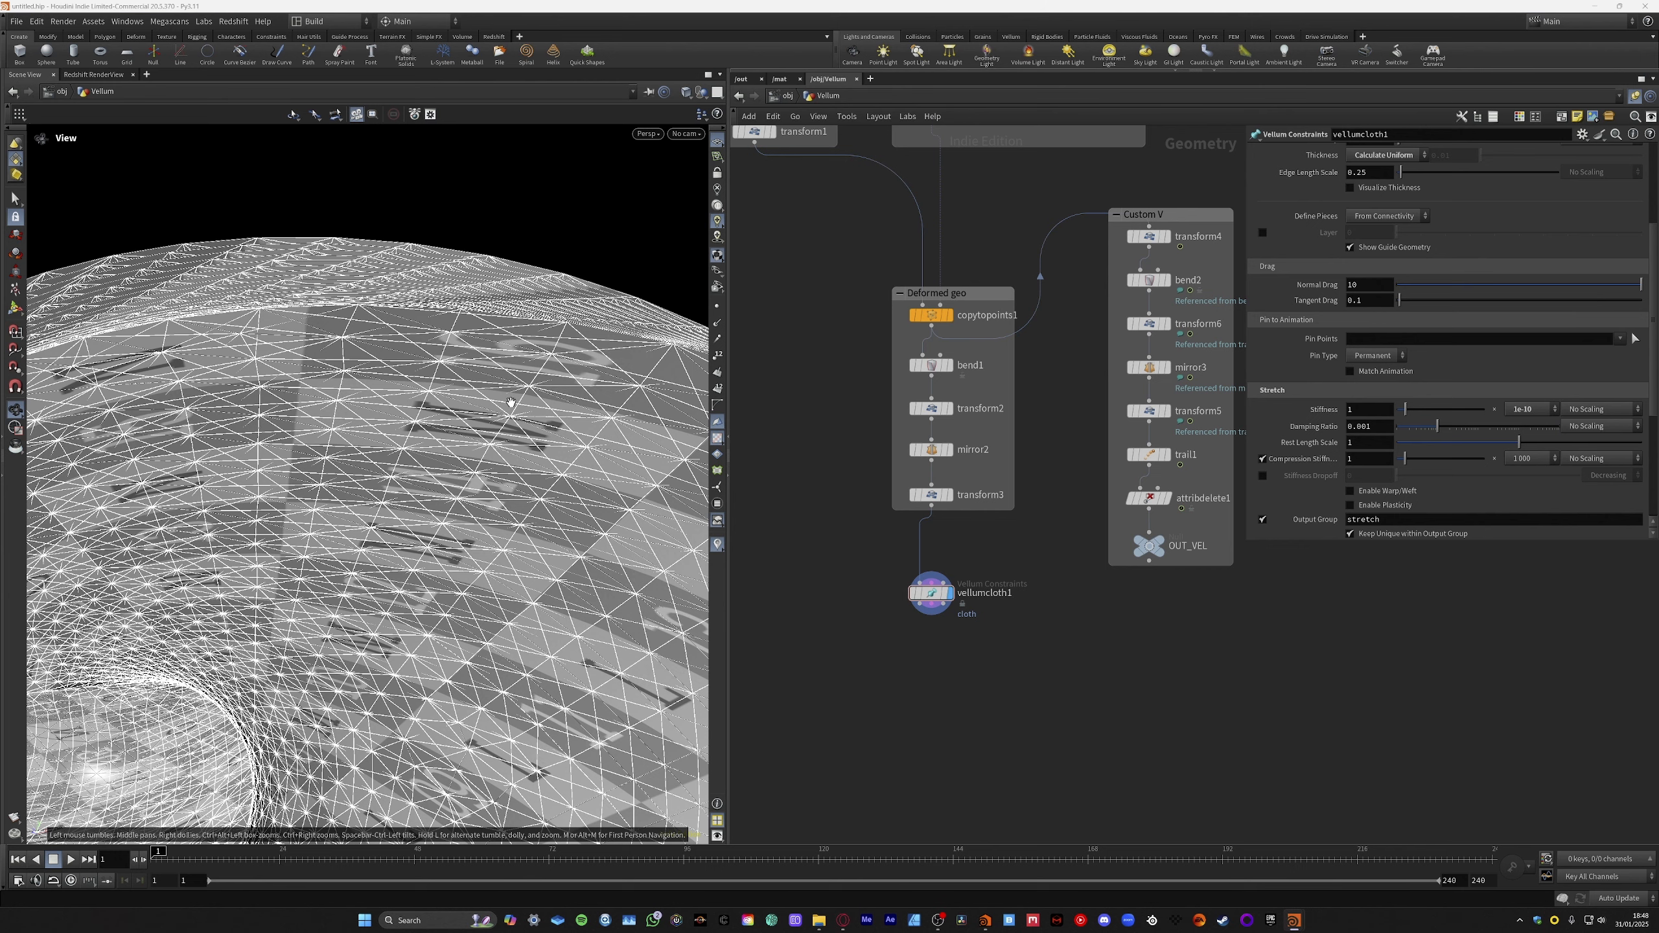
click(1522, 409)
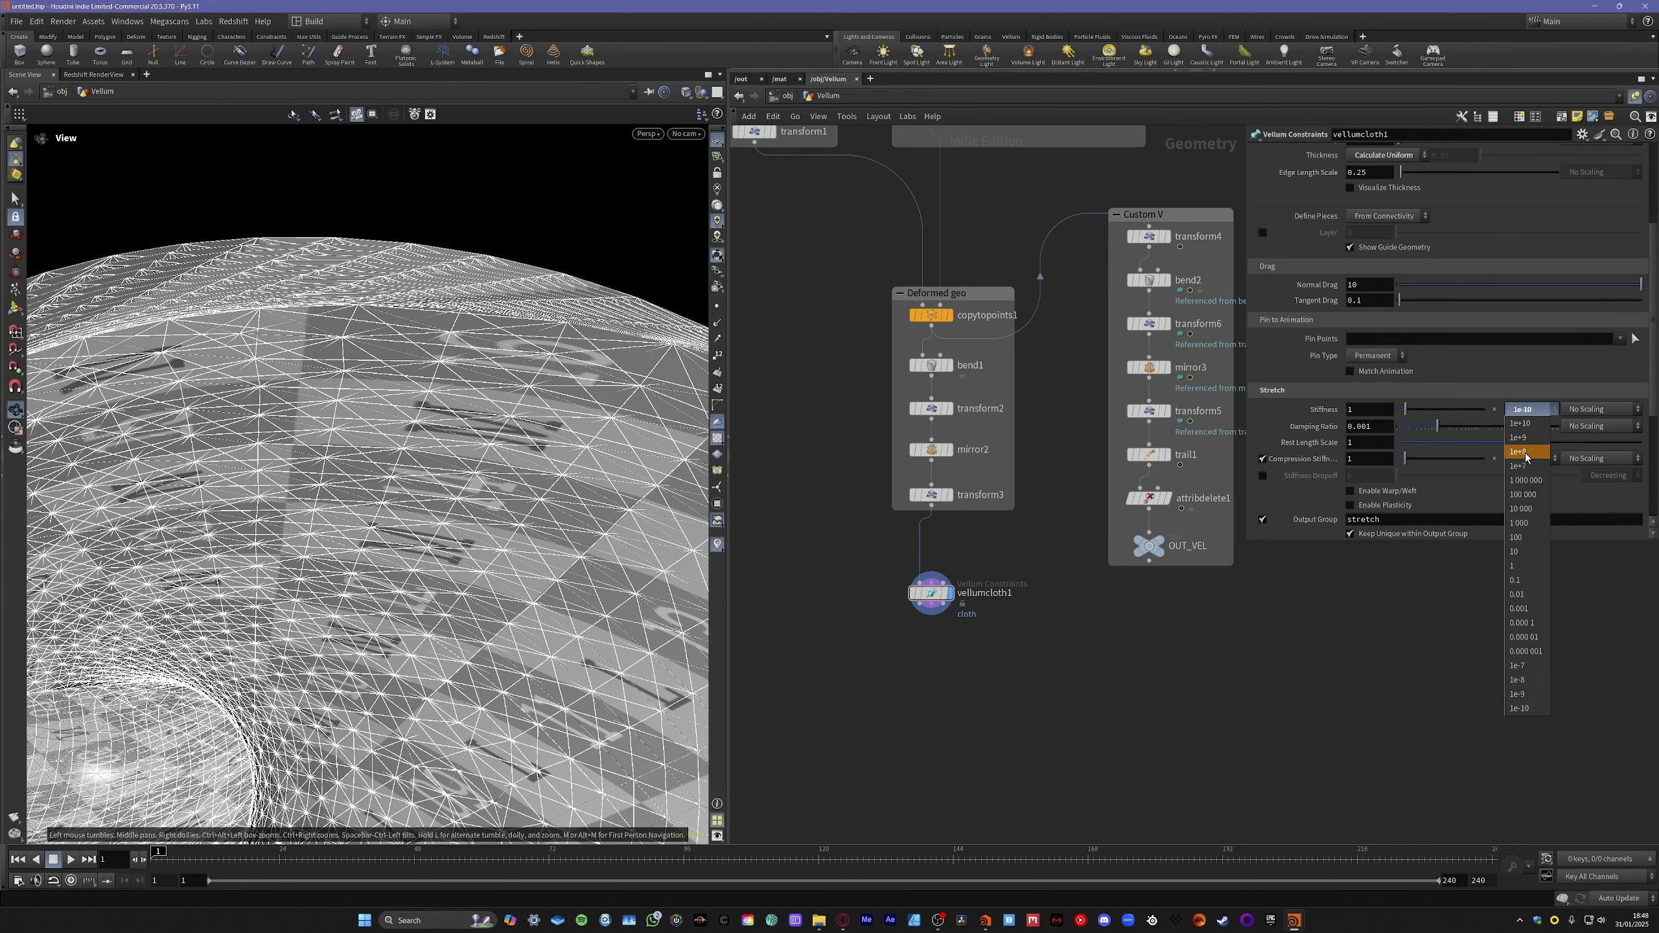
click(1527, 446)
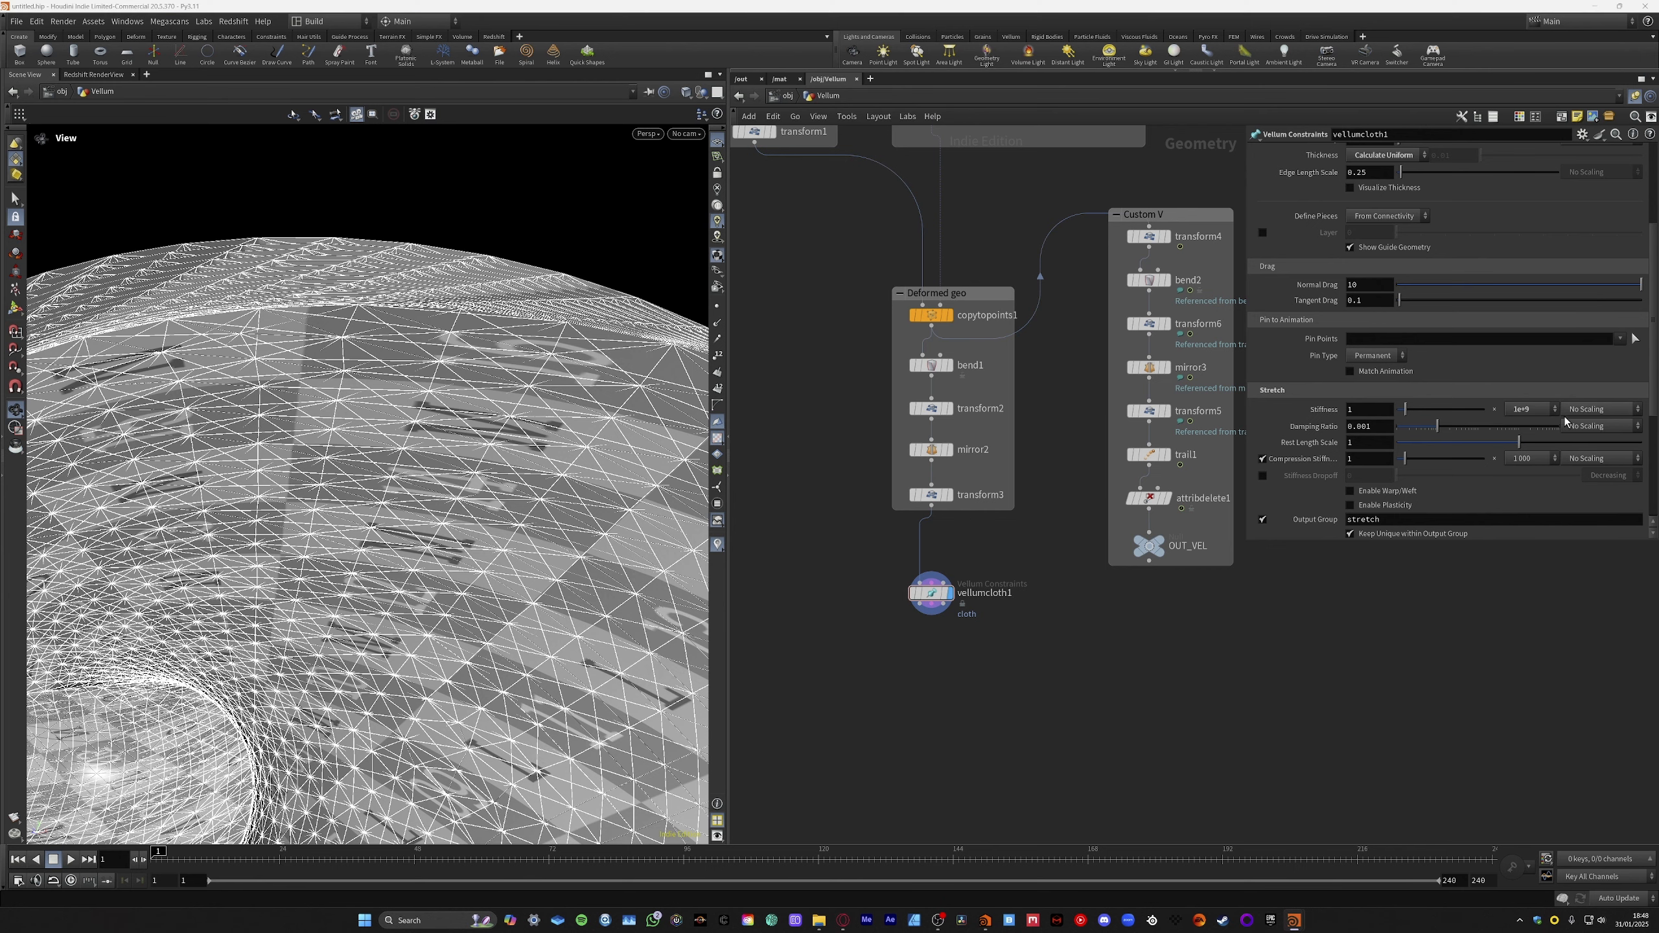
Inspect the constraint mesh and try a Stretch Rest Length Scale of 2 on vellumcloth1.
mouse_move(560, 421)
mouse_down()
mouse_move(533, 472)
mouse_move(573, 419)
mouse_up()
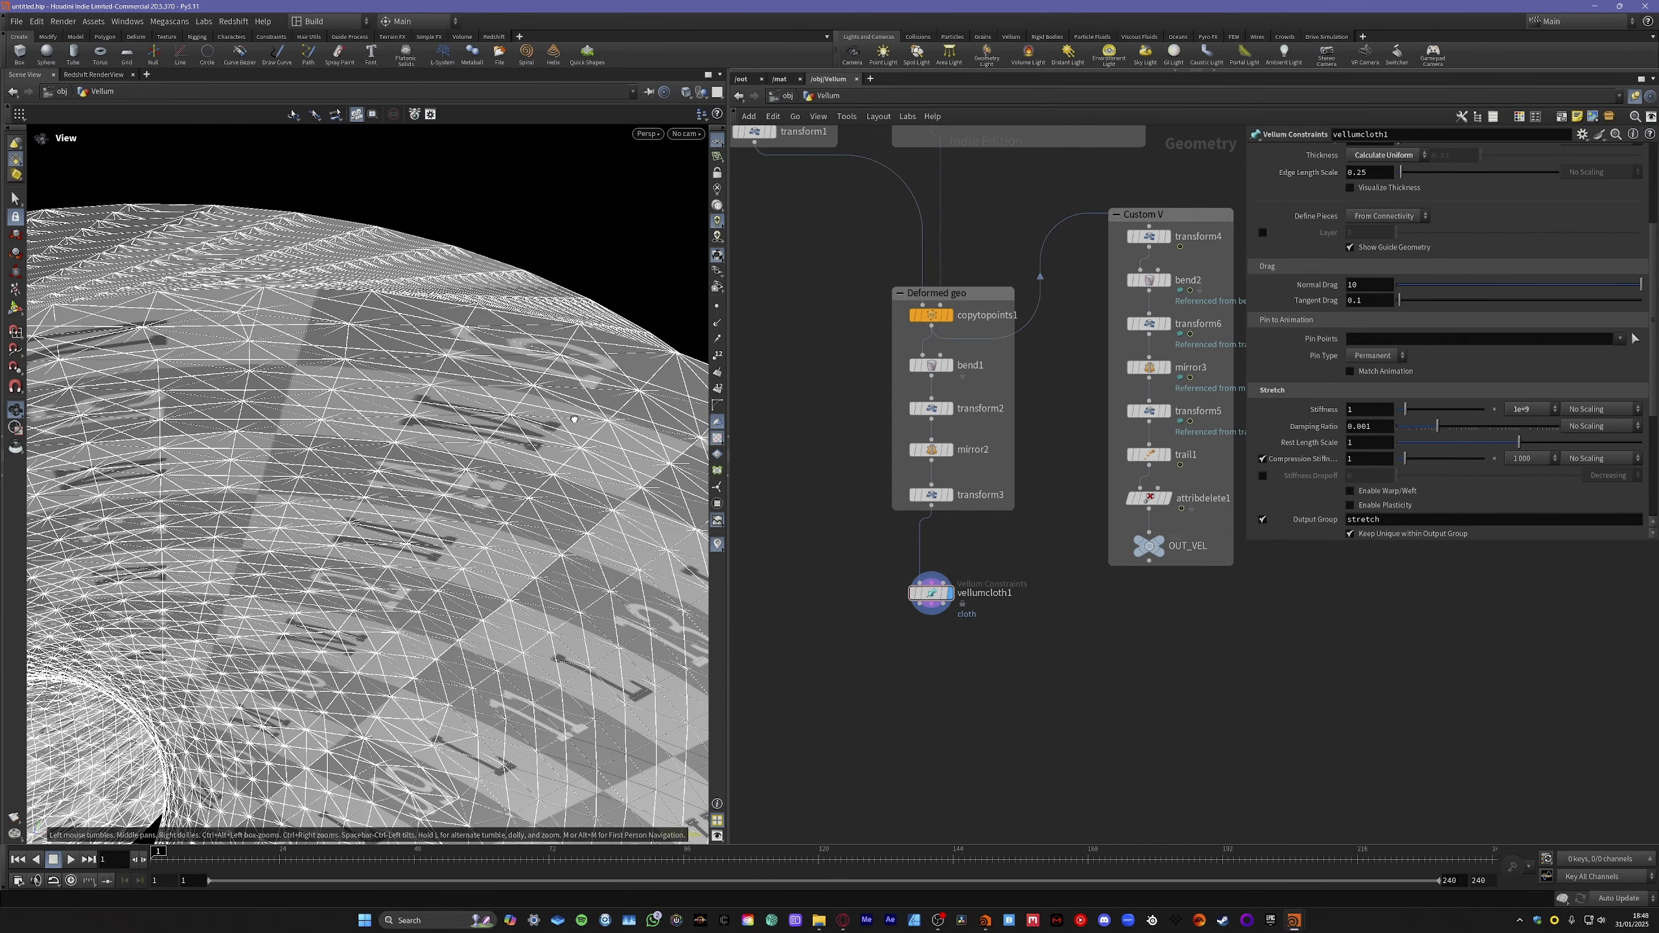
drag(575, 419, 567, 420)
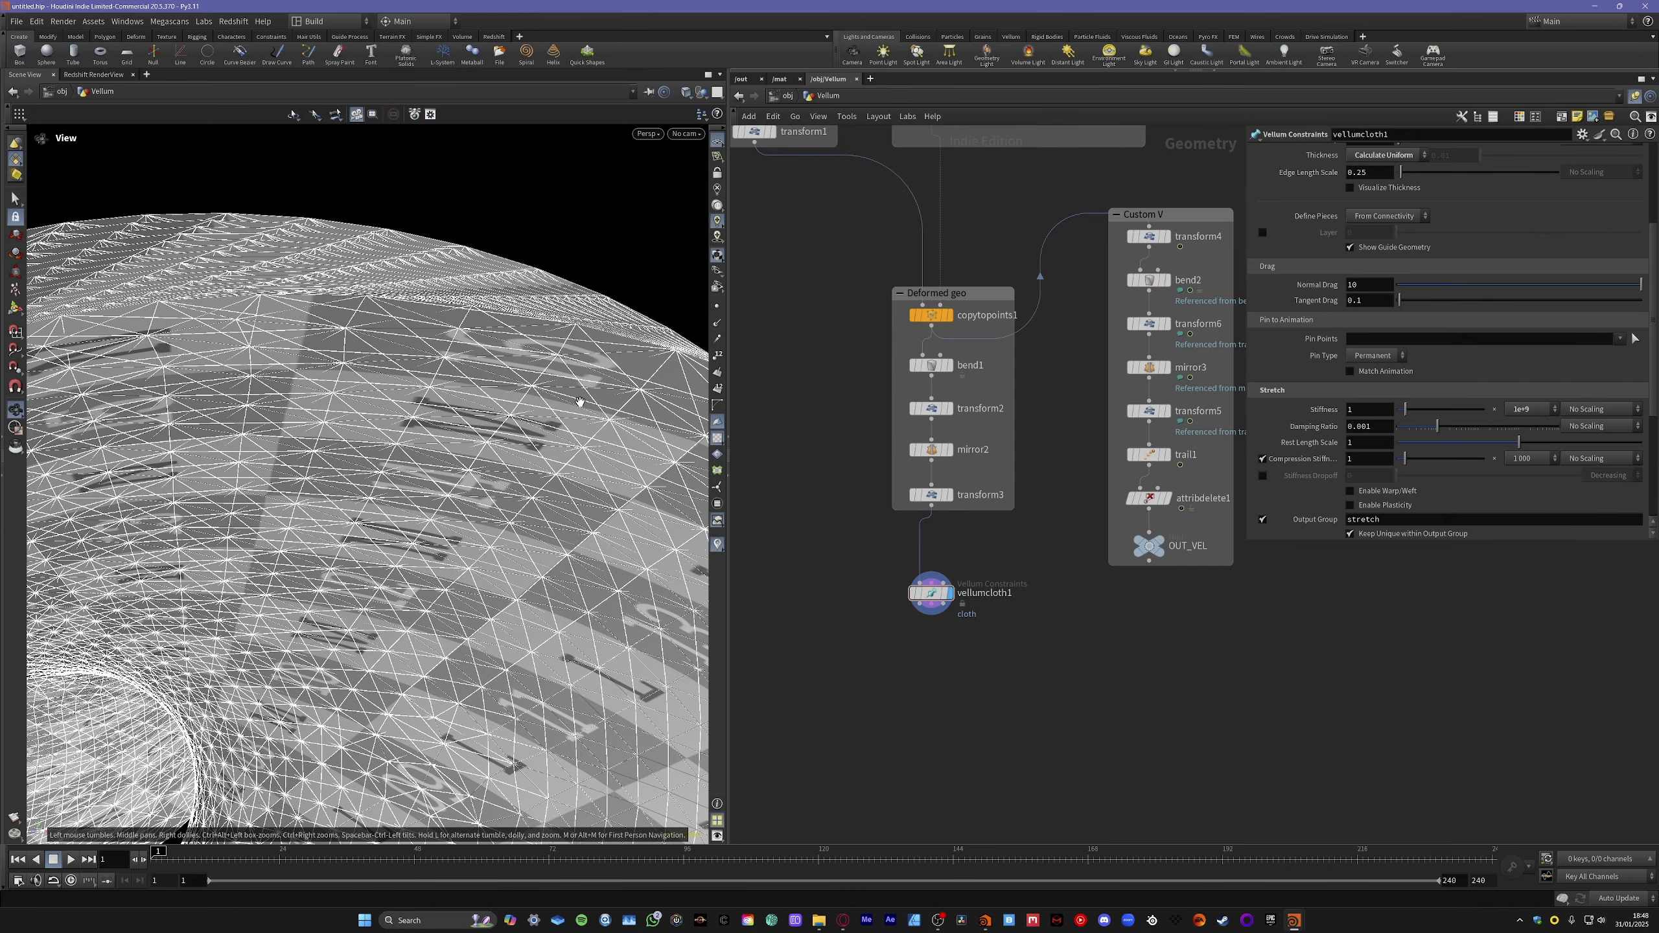
drag(596, 415, 579, 425)
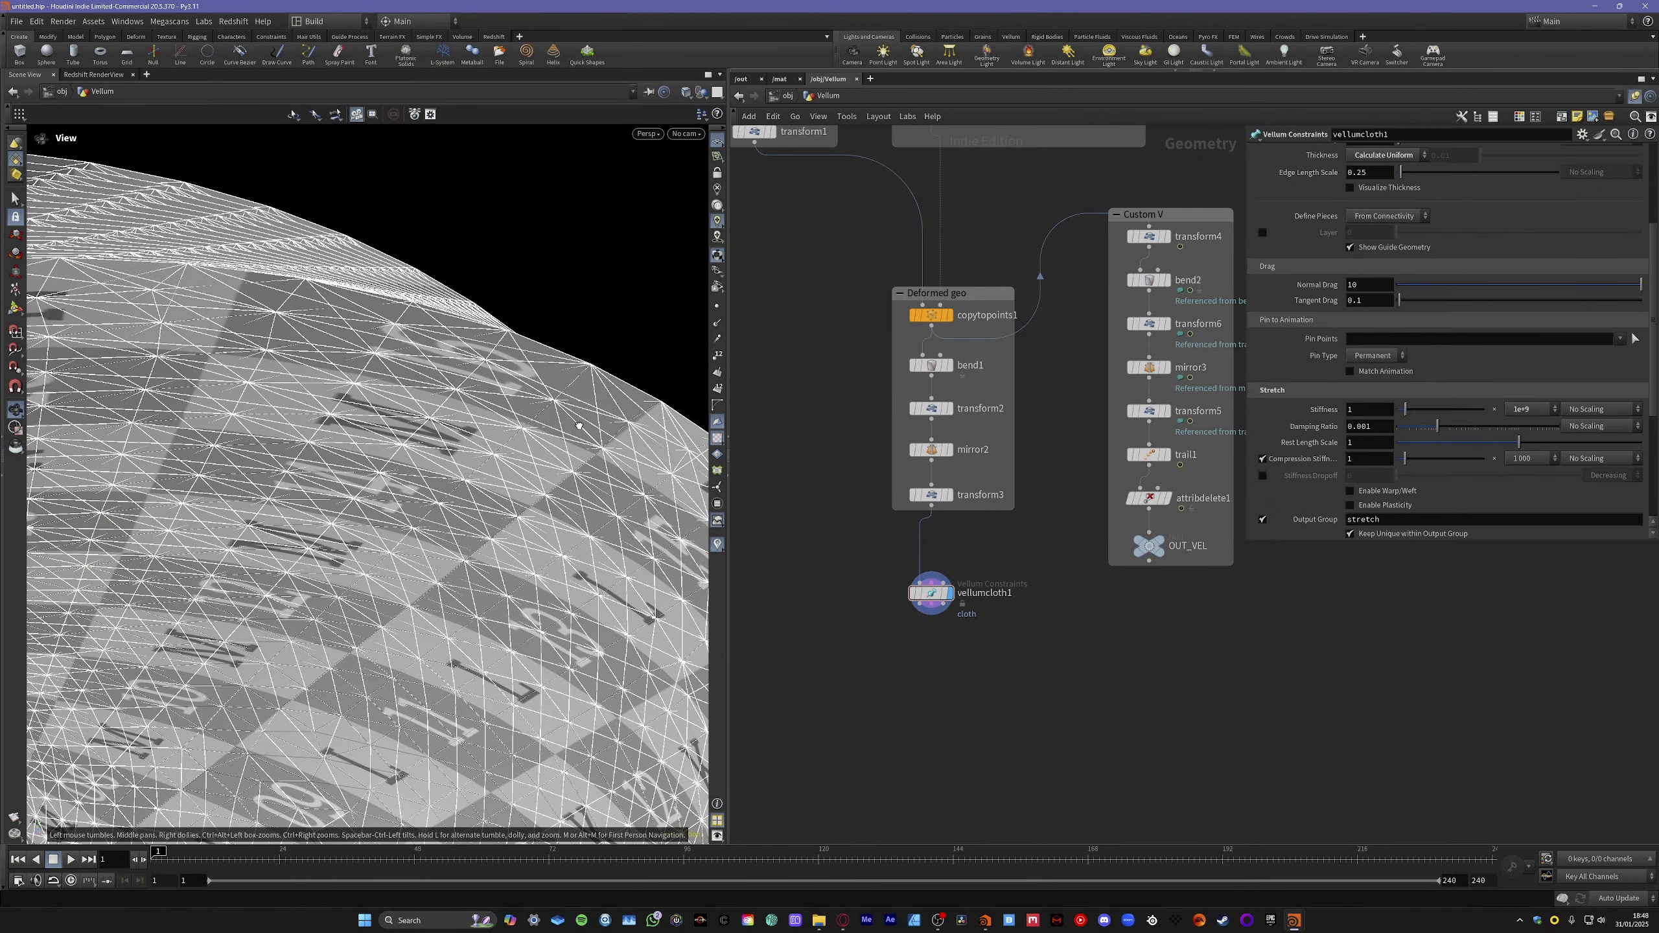
drag(579, 425, 562, 424)
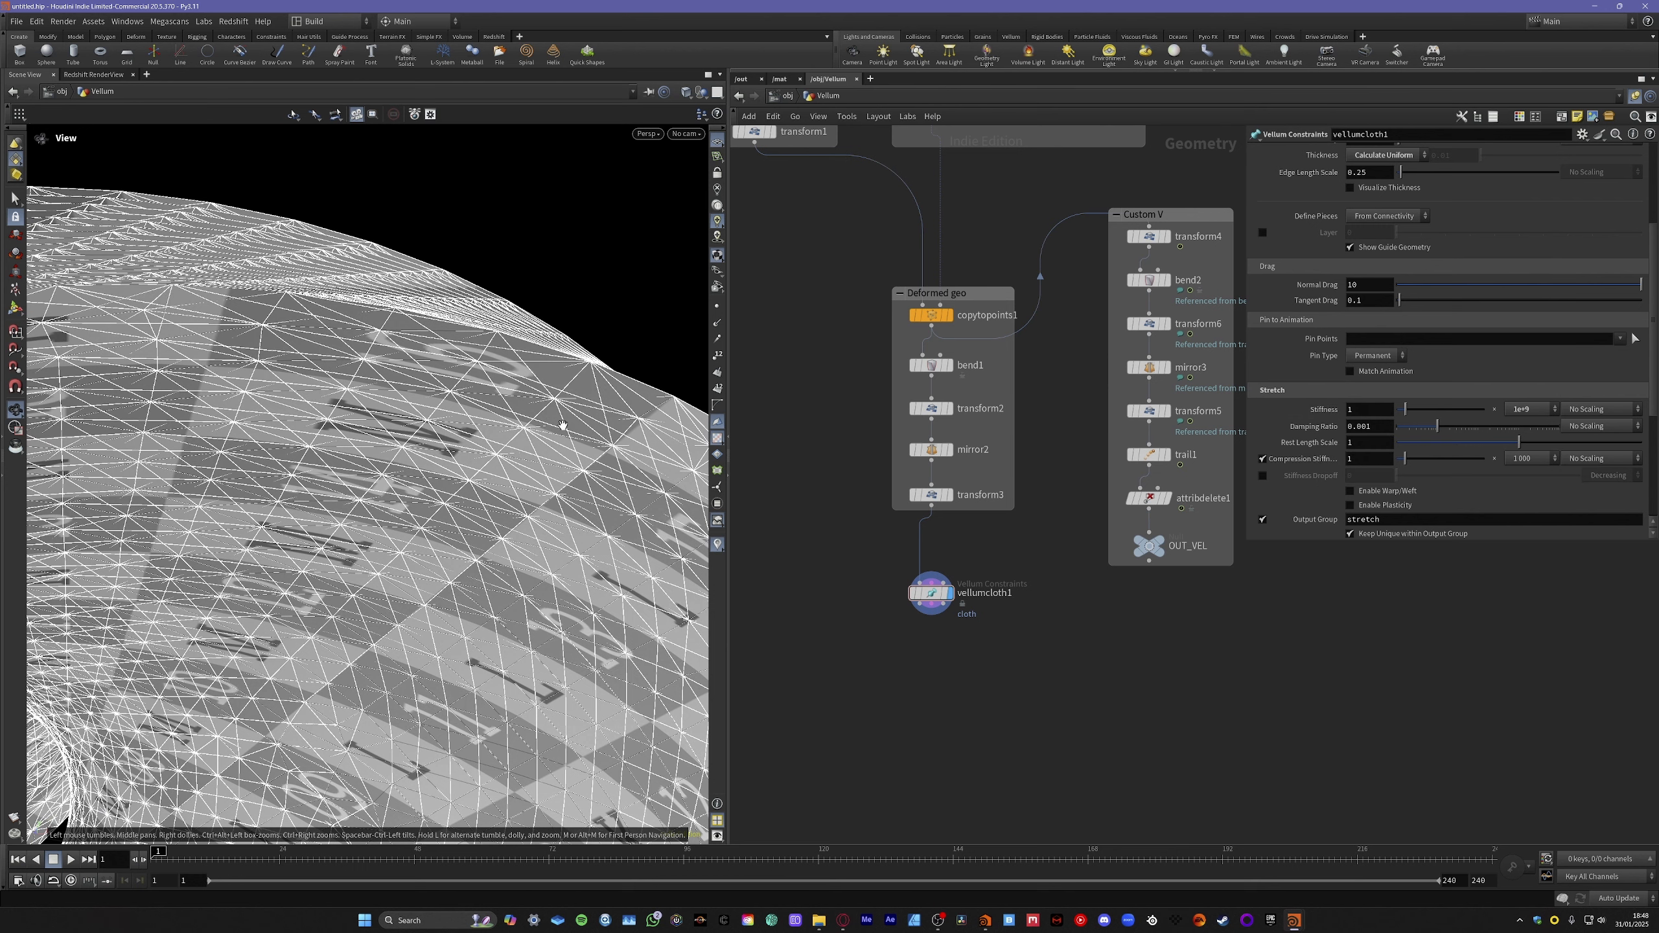
key(ctrl)
key(ctrl)
click(1372, 443)
text(2)
key(Return)
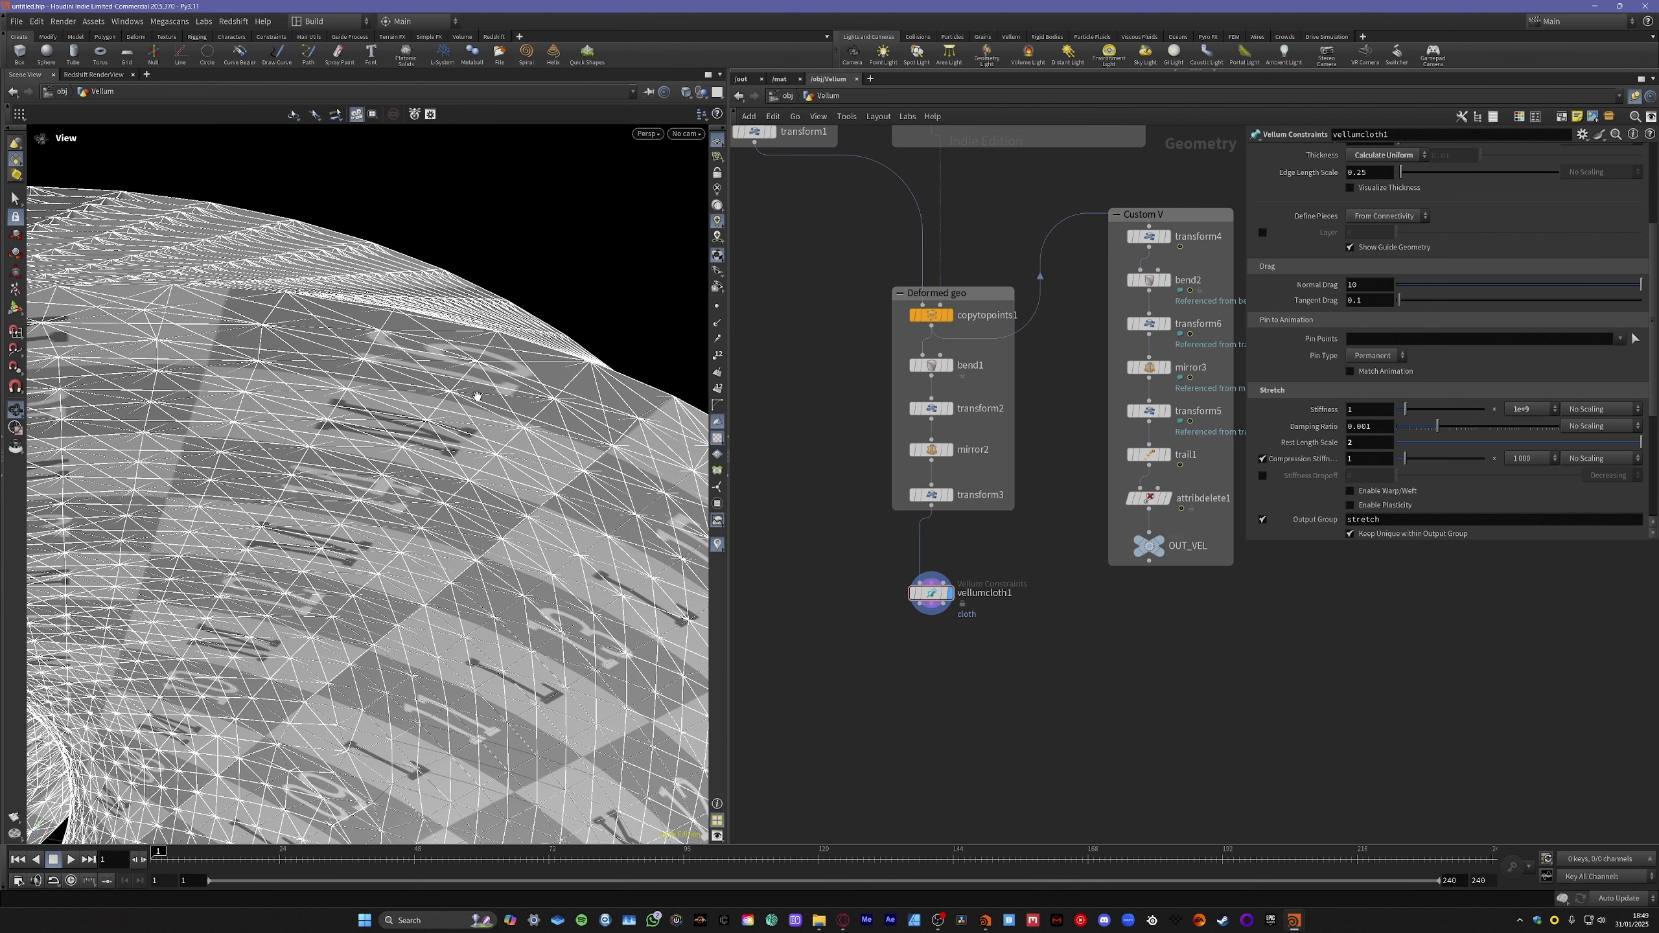
Set vellumcloth1's Stretch Rest Length Scale to 1.09 and bring its Bend settings into view.
click(1375, 445)
key(BackSpace)
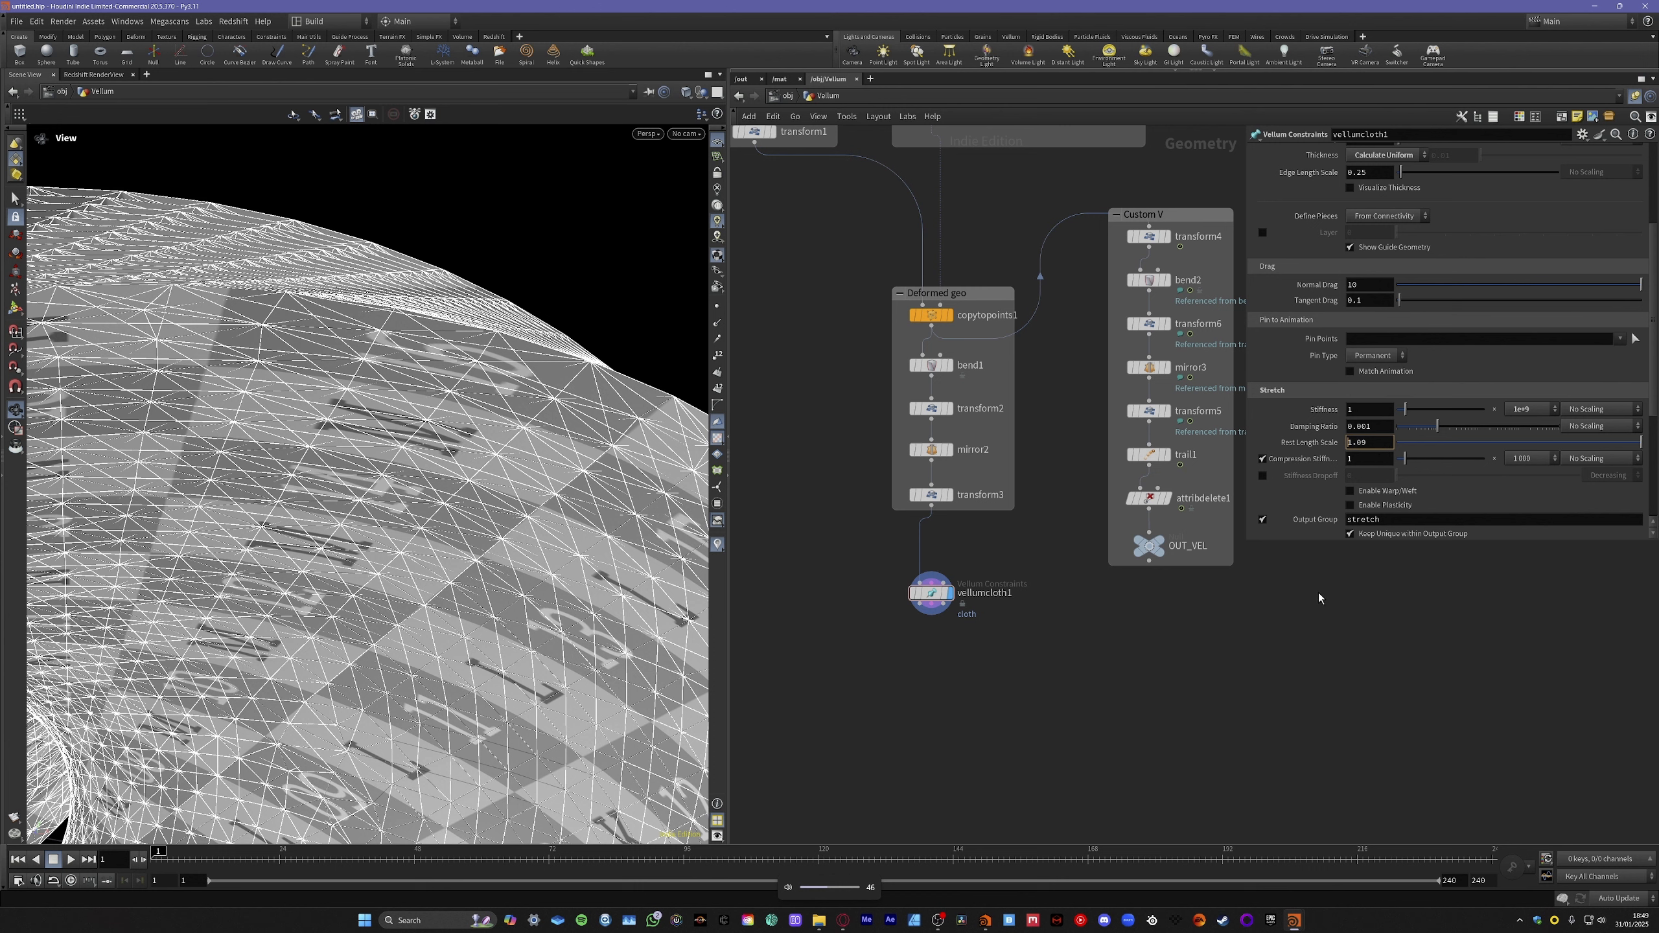
key(Return)
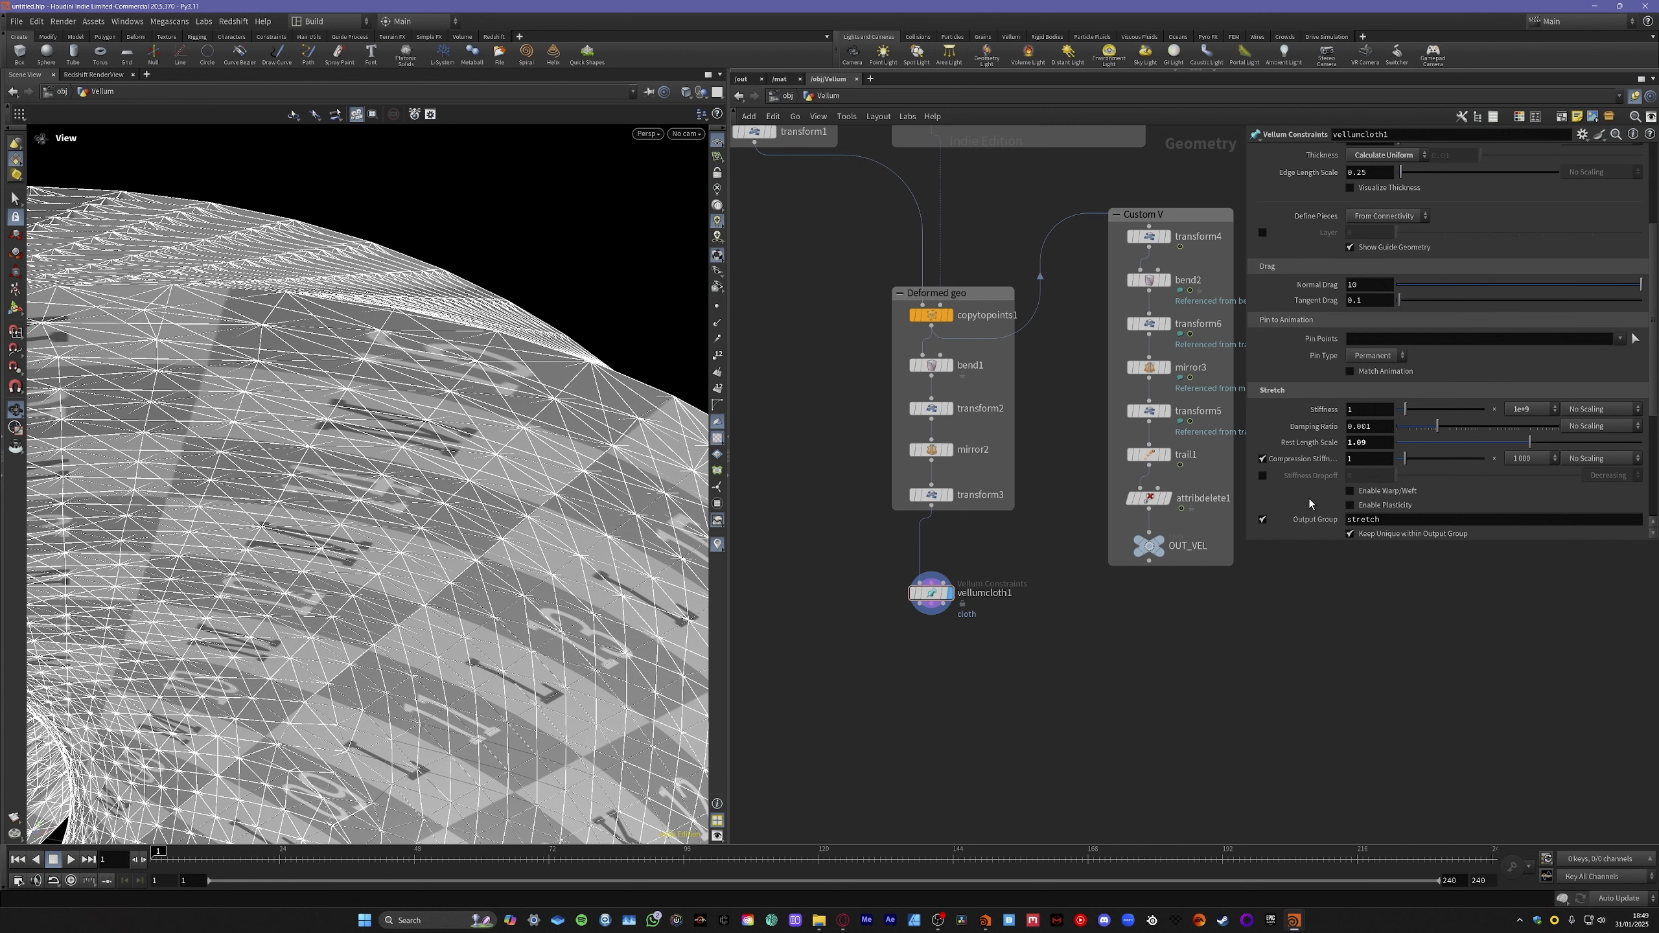
scroll(1310, 498, down, 4)
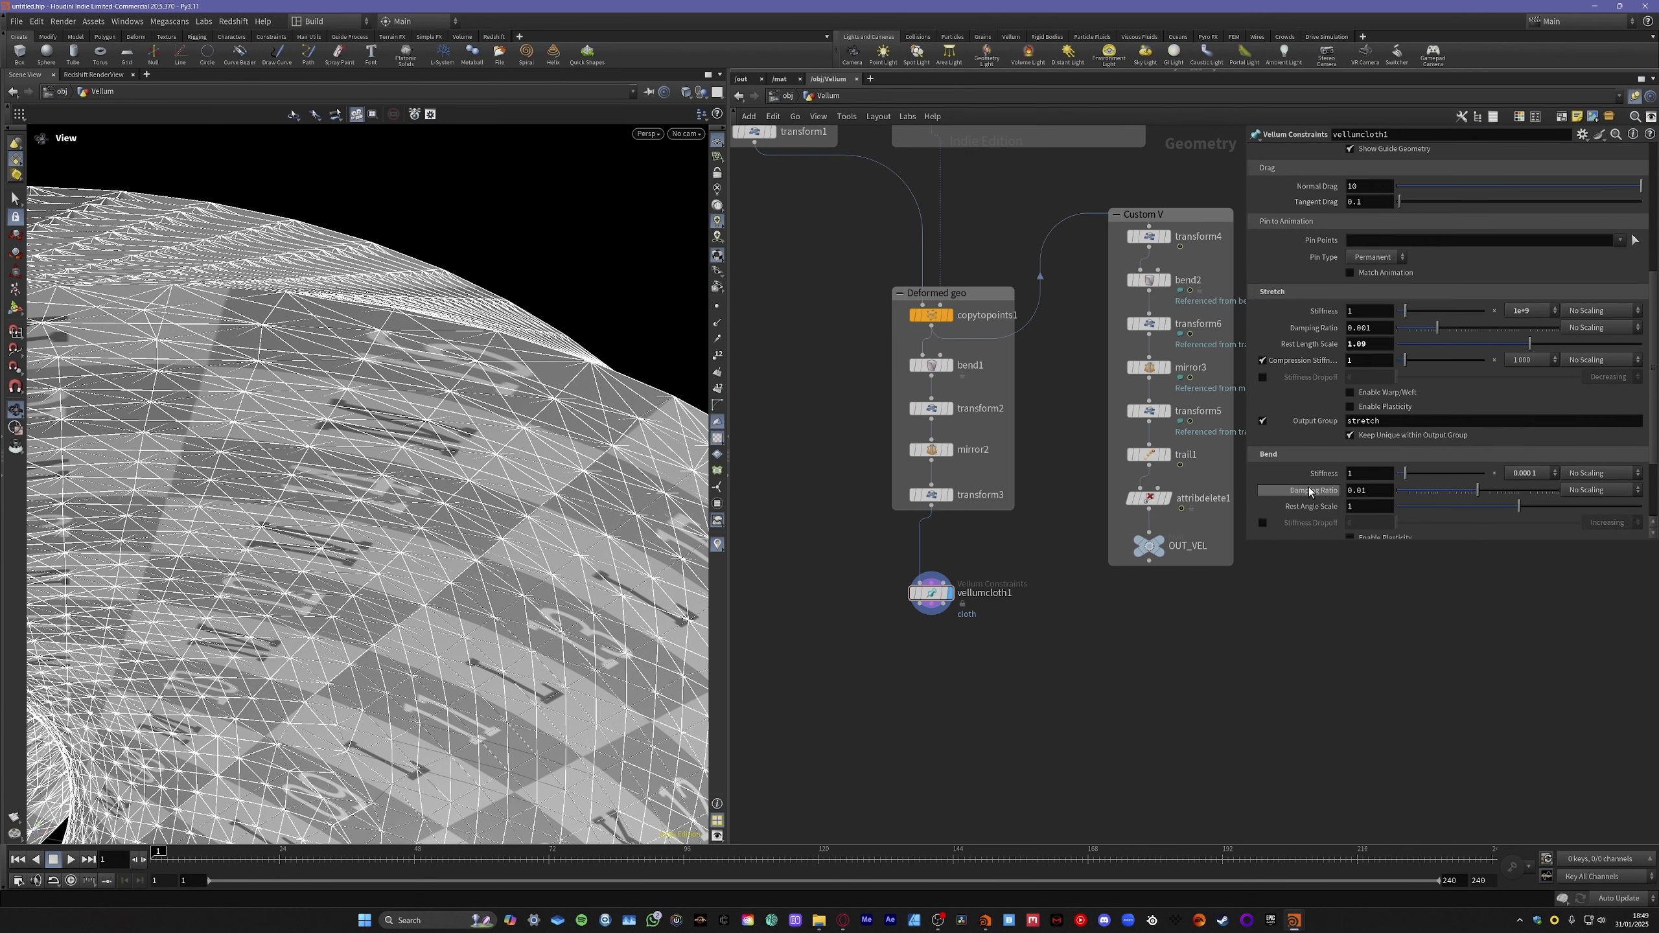
Set vellumcloth1's Bend stiffness multiplier to 0.000001 and its Rest Angle Scale to 1.02.
scroll(1309, 487, down, 3)
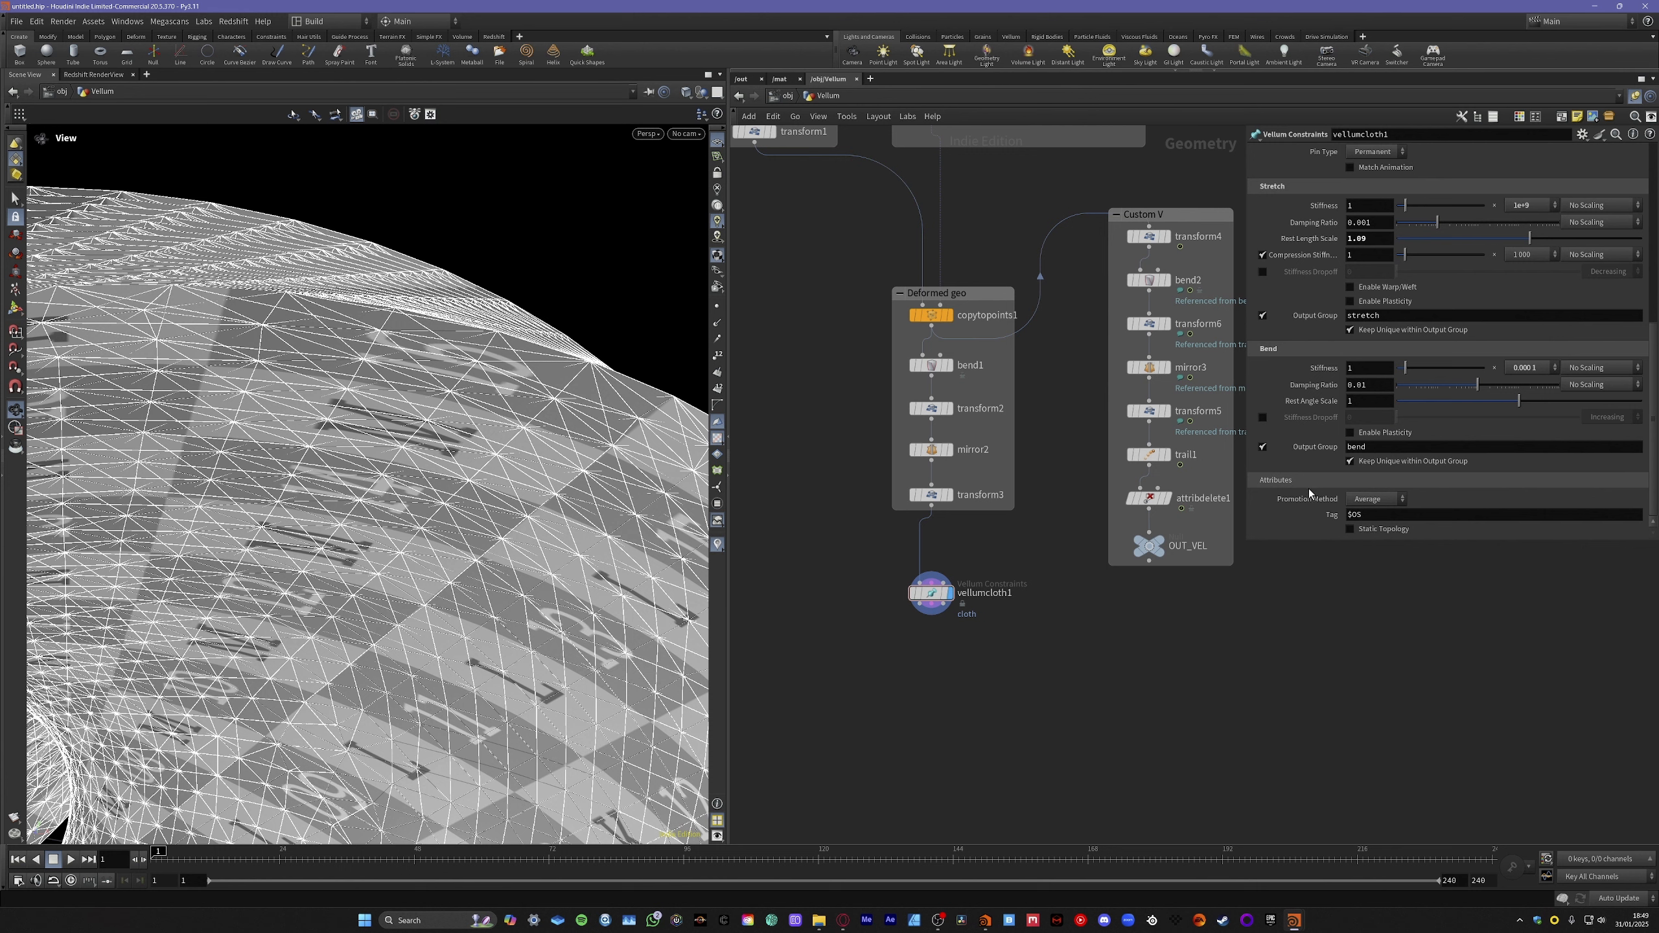
click(1527, 368)
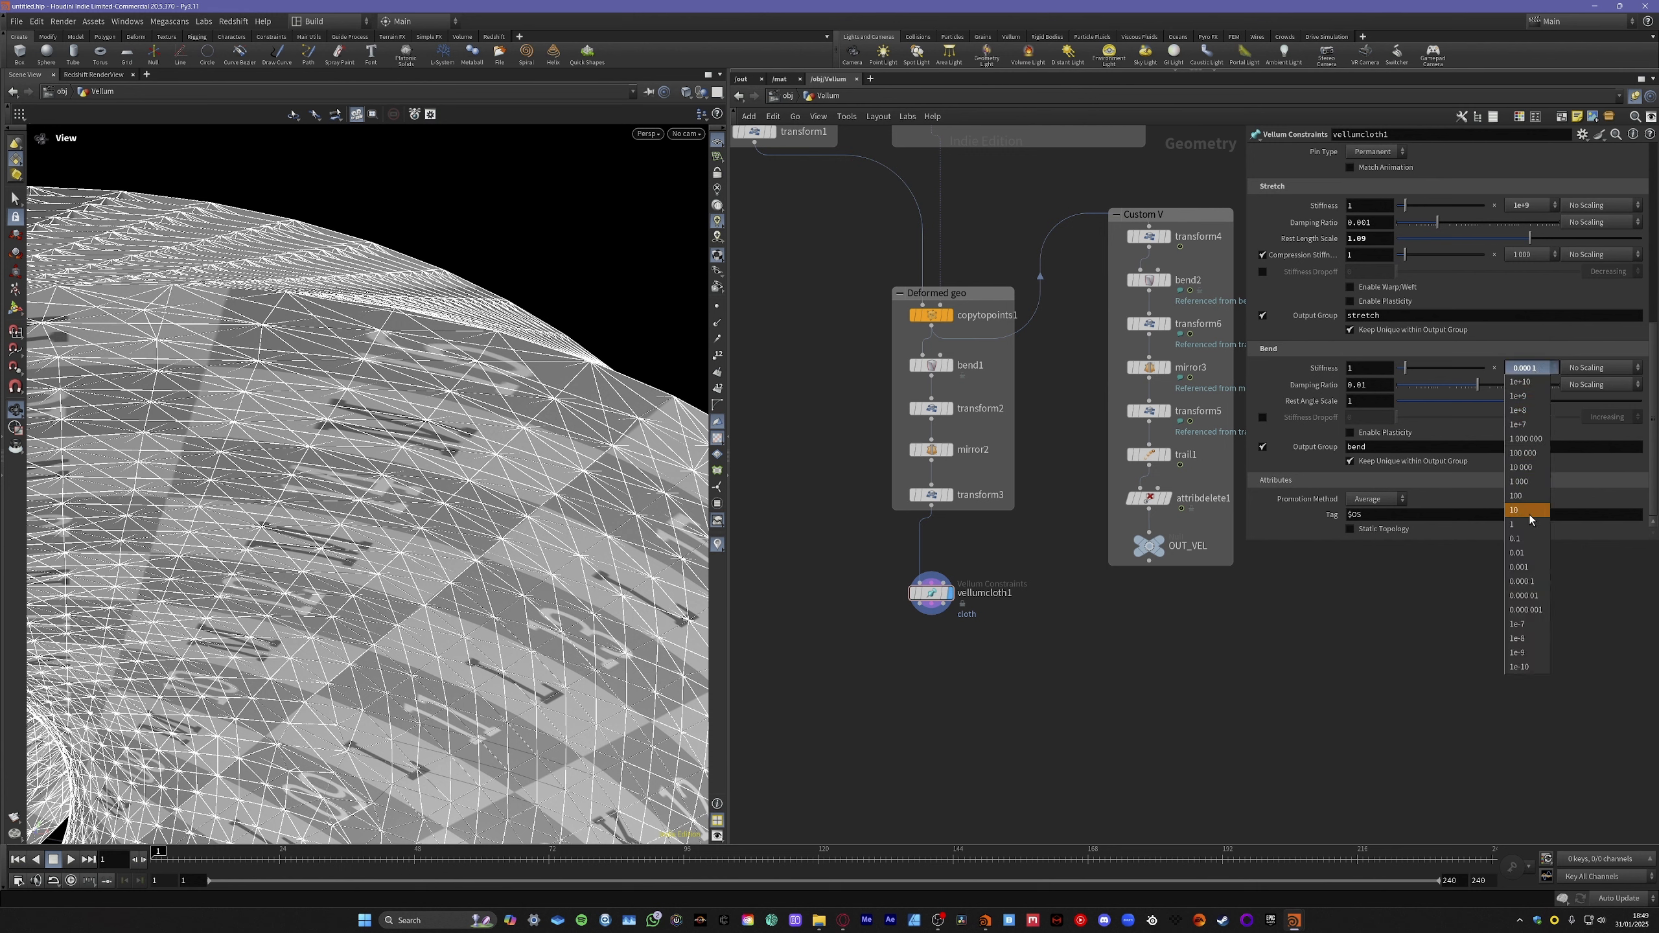
click(1525, 611)
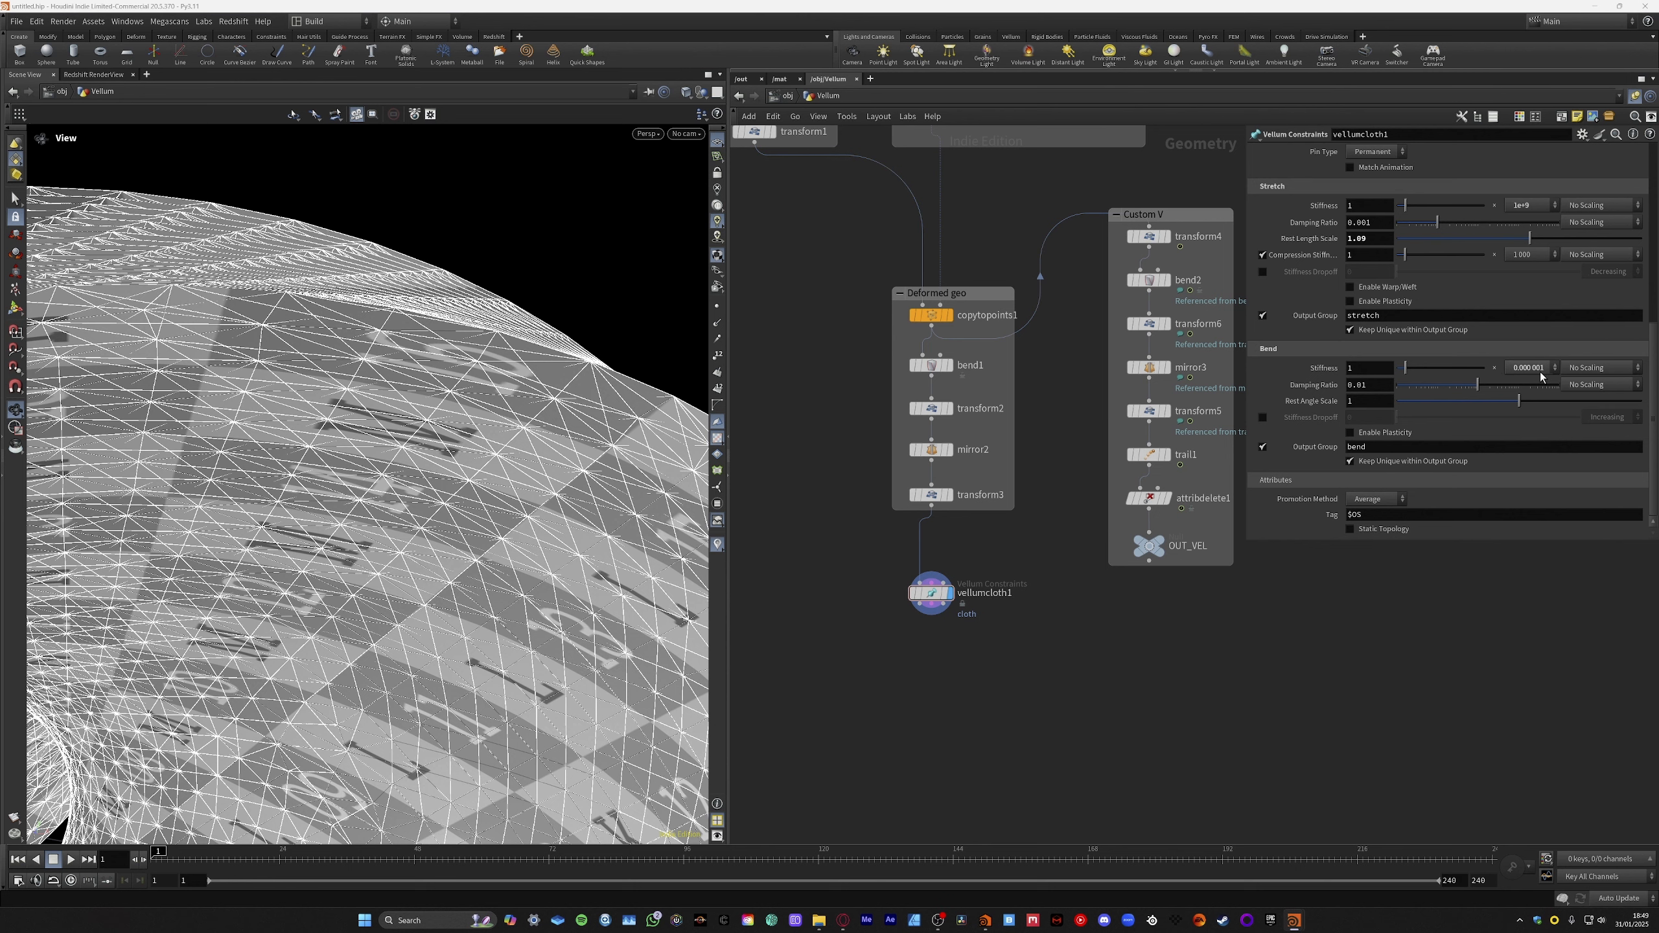
click(1367, 401)
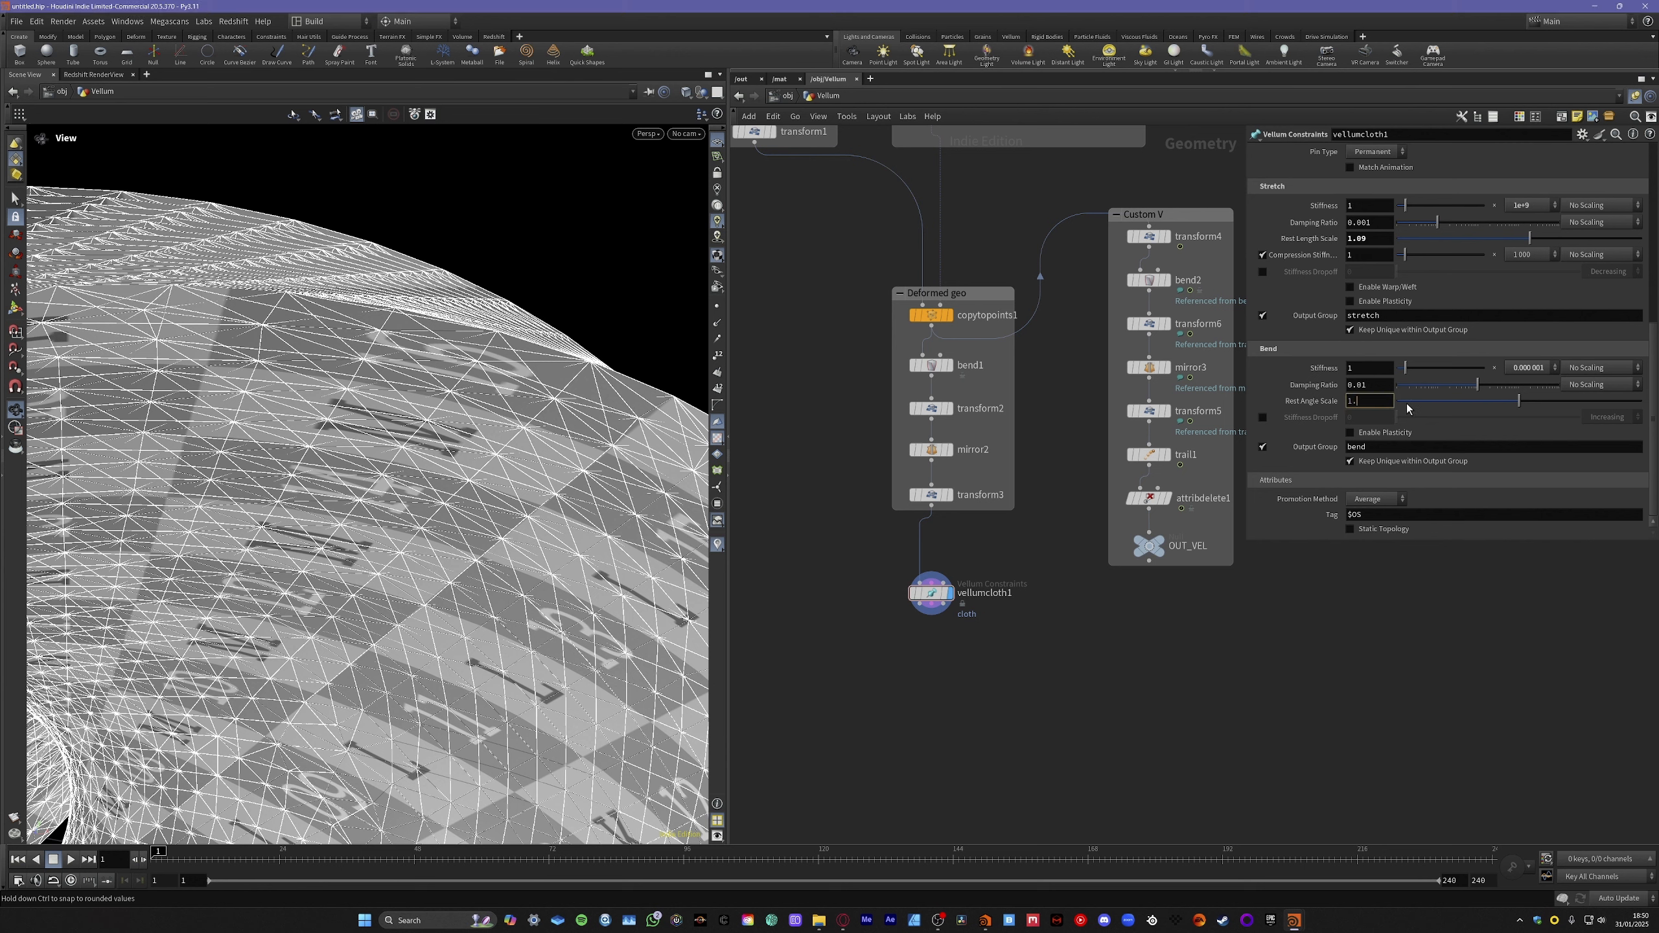
key(Return)
Examine the constraint mesh on the curved sheets from several distances and angles.
drag(641, 477, 627, 491)
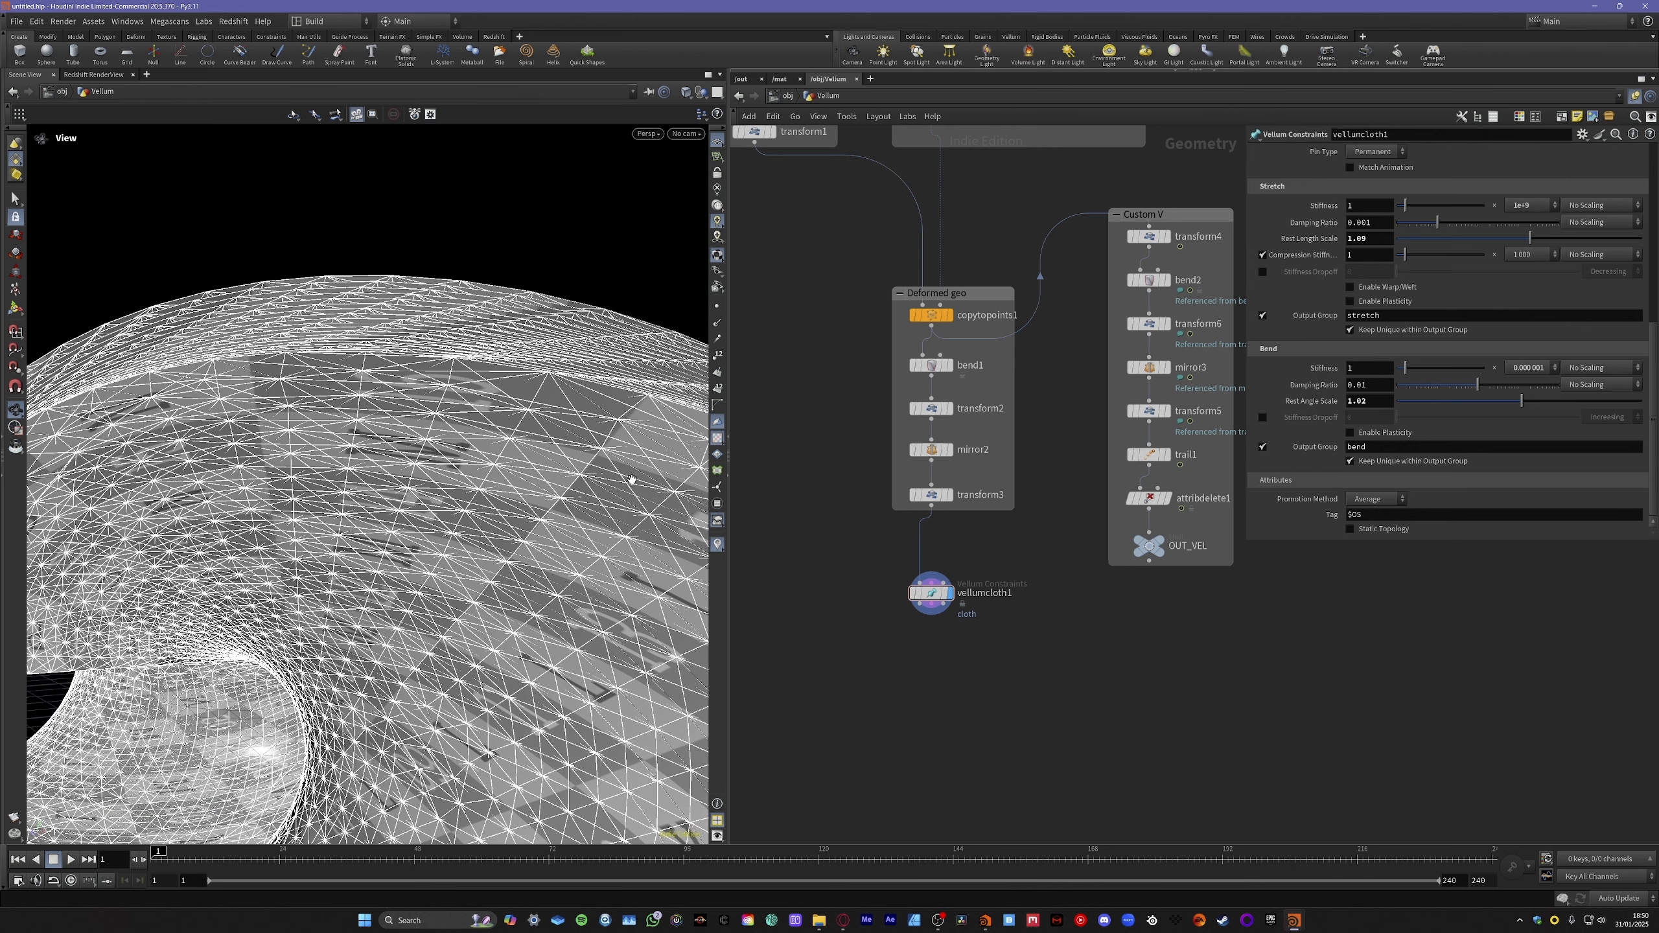
scroll(631, 503, down, 5)
scroll(583, 505, up, 5)
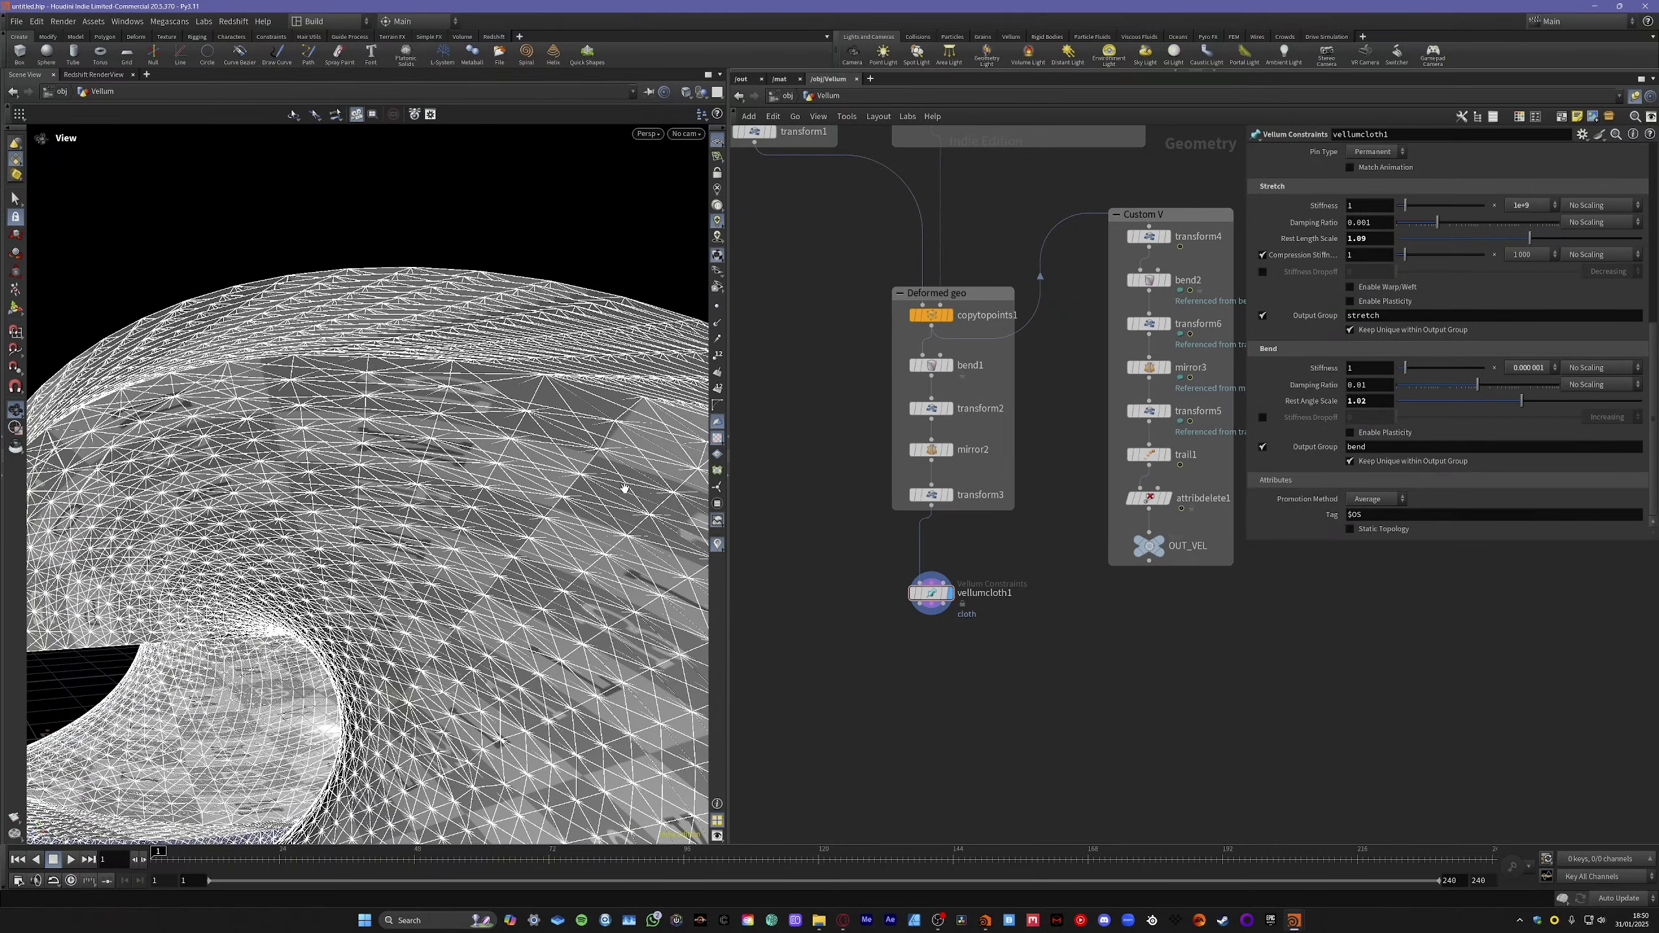
scroll(634, 499, down, 3)
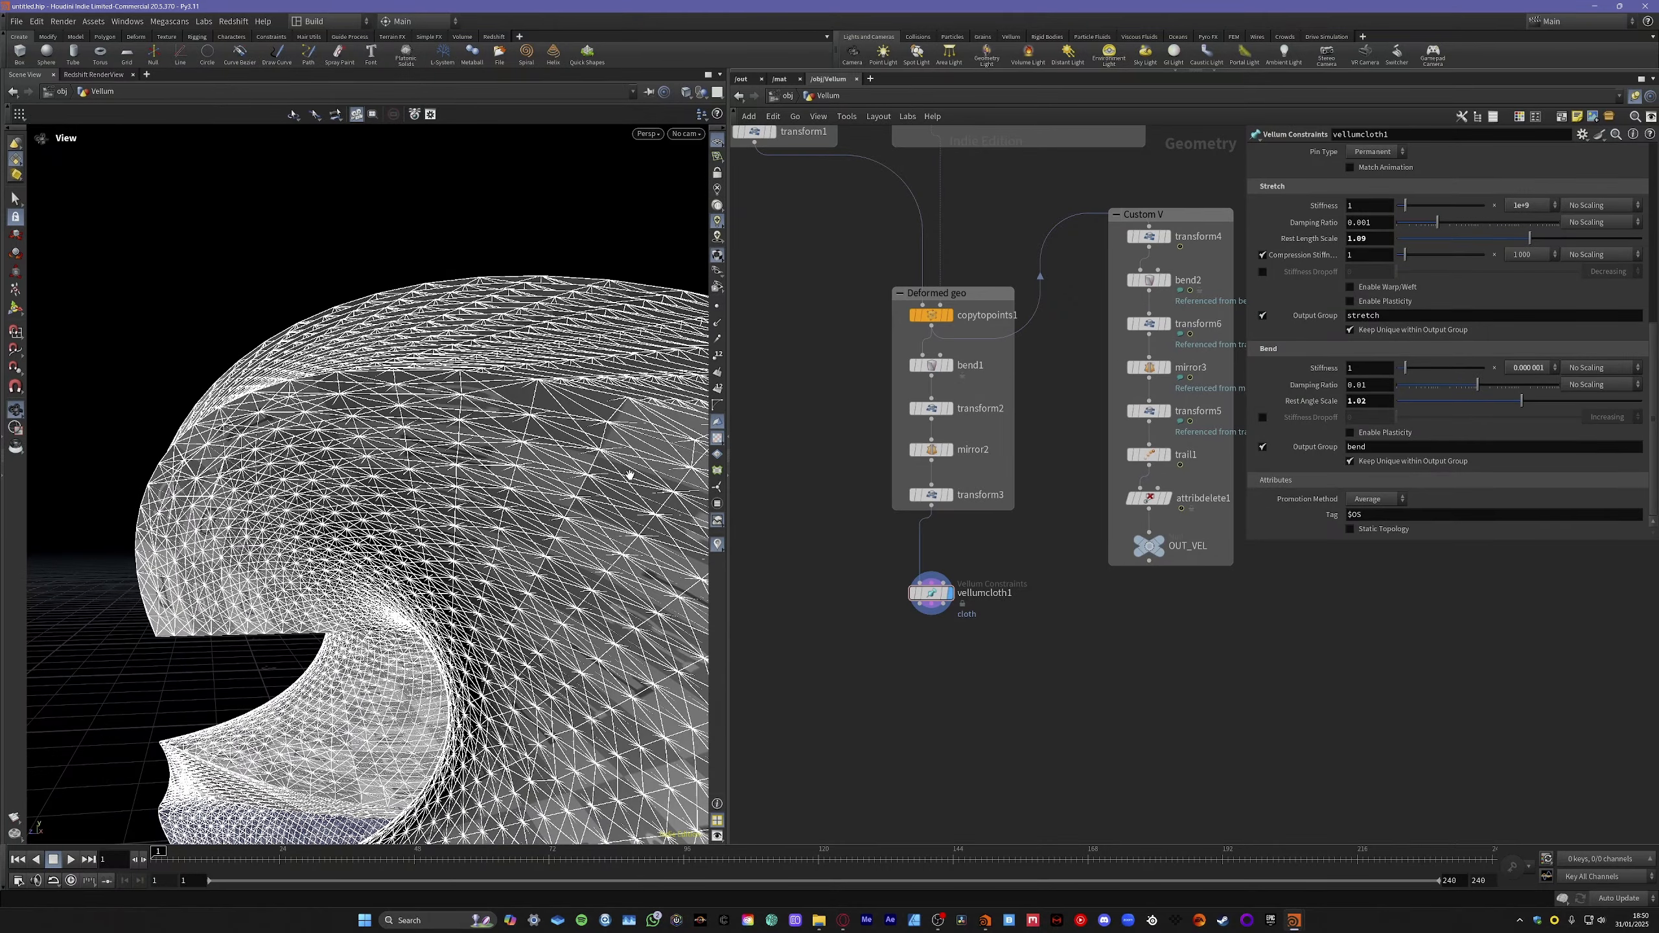
scroll(619, 477, up, 5)
scroll(608, 480, up, 5)
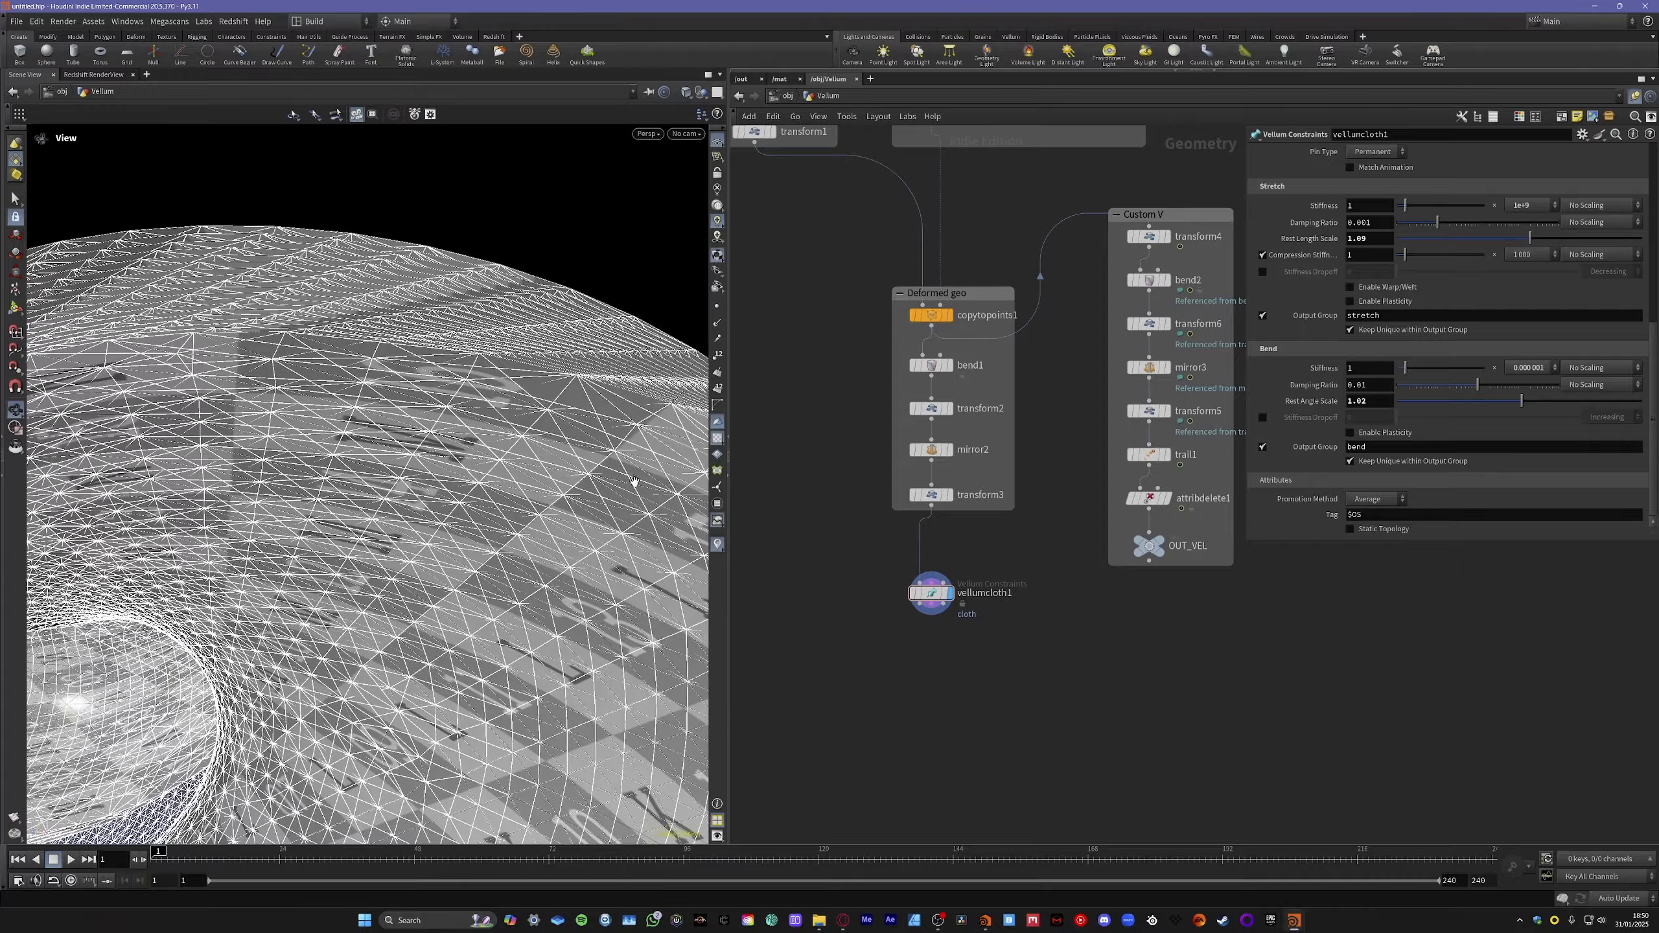
middle_drag(553, 476, 551, 476)
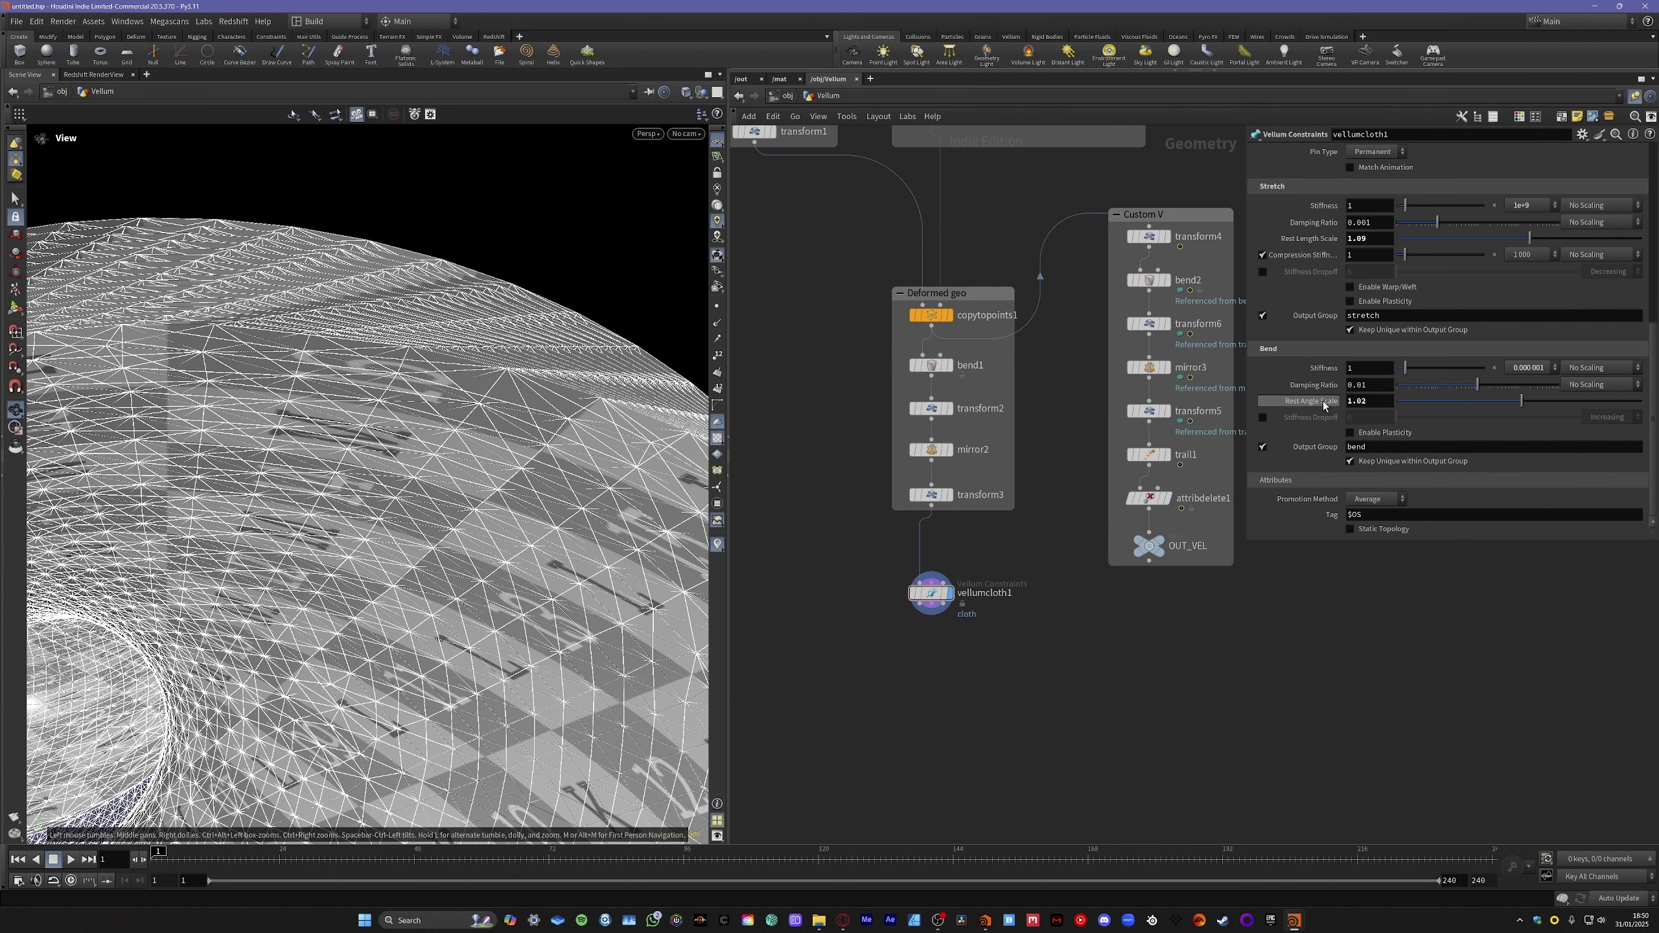
mouse_move(1323, 407)
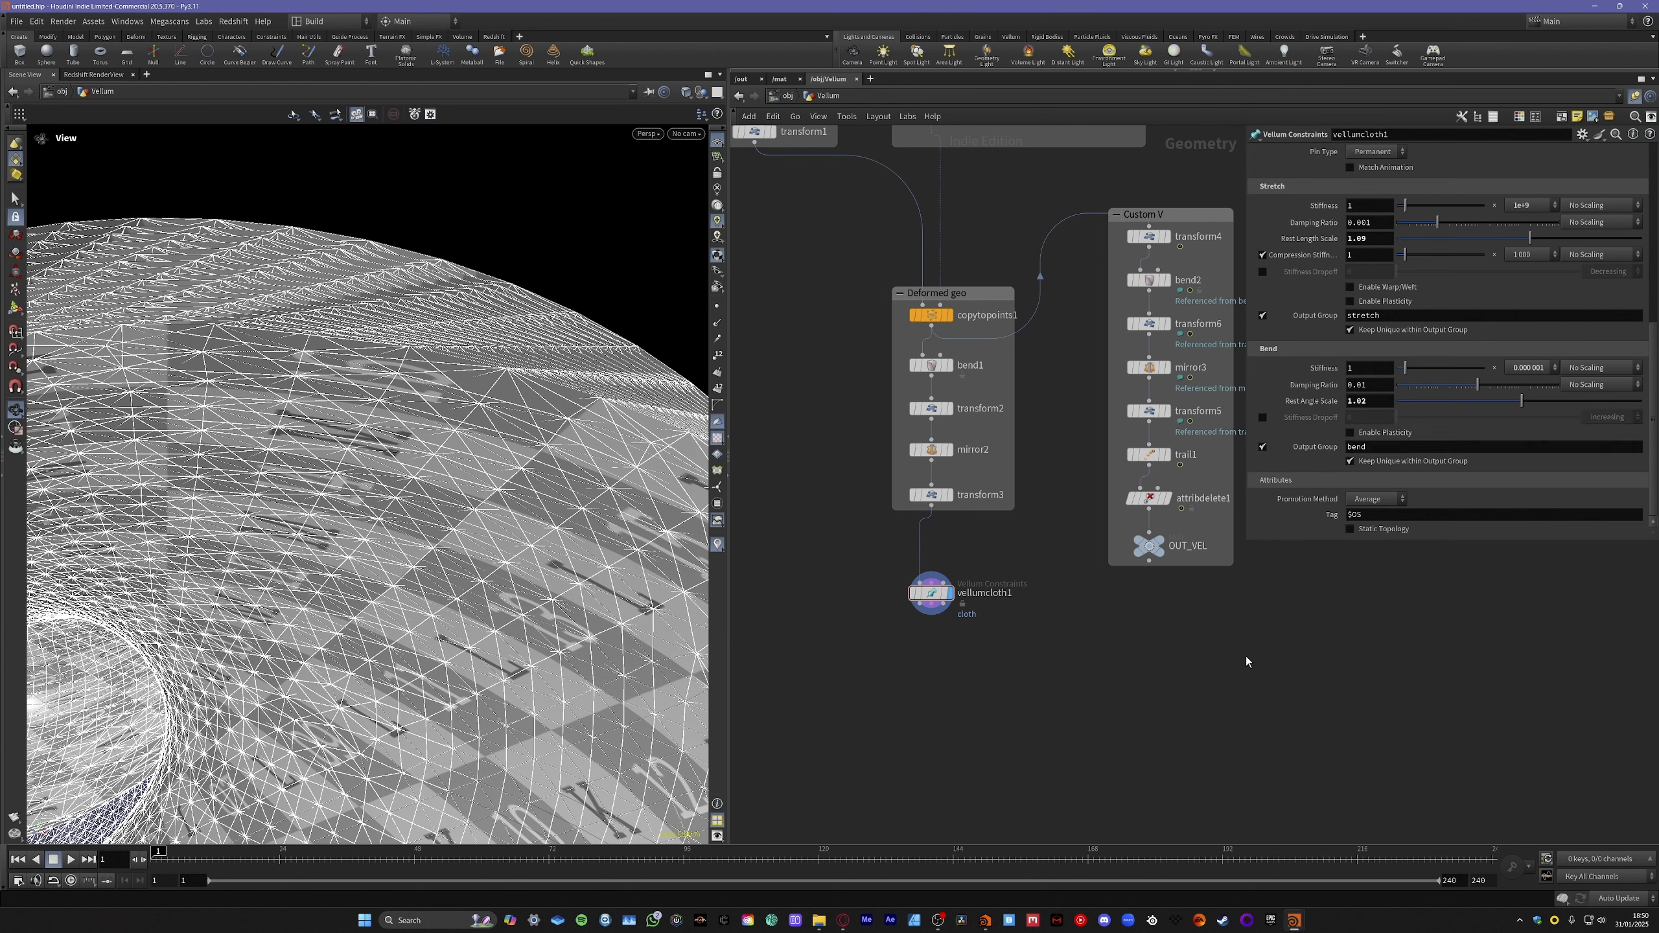
Add a Vellum Solver connected below vellumcloth1 and make it the displayed node.
middle_drag(1135, 690, 1094, 658)
middle_drag(930, 645, 995, 643)
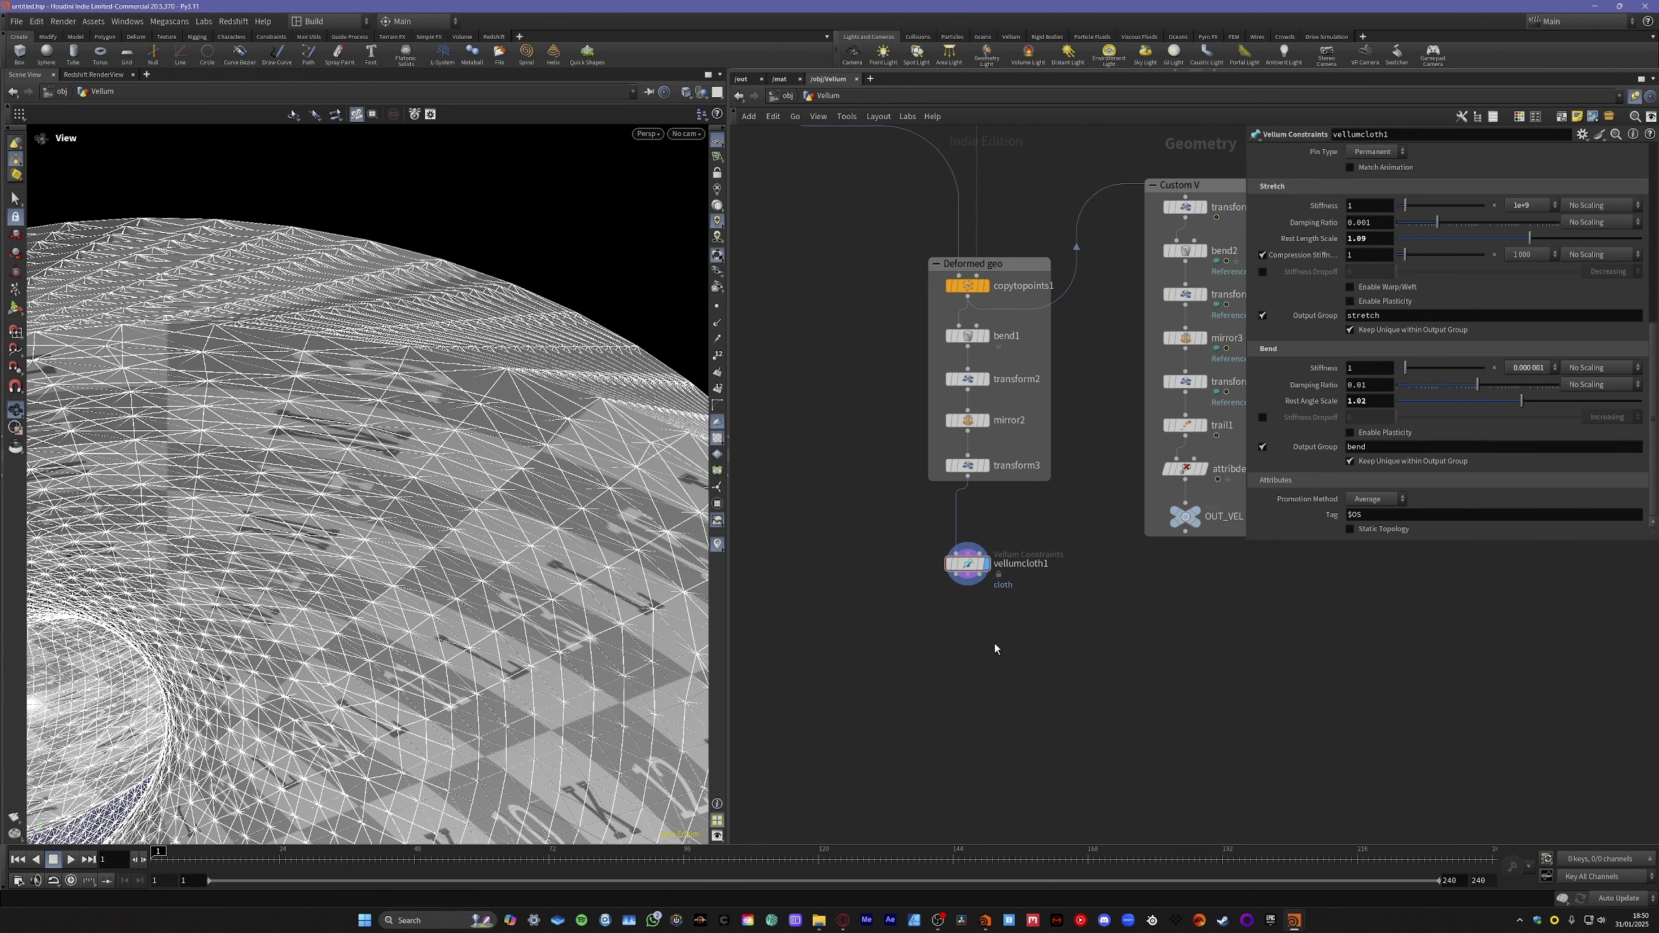
key(Tab)
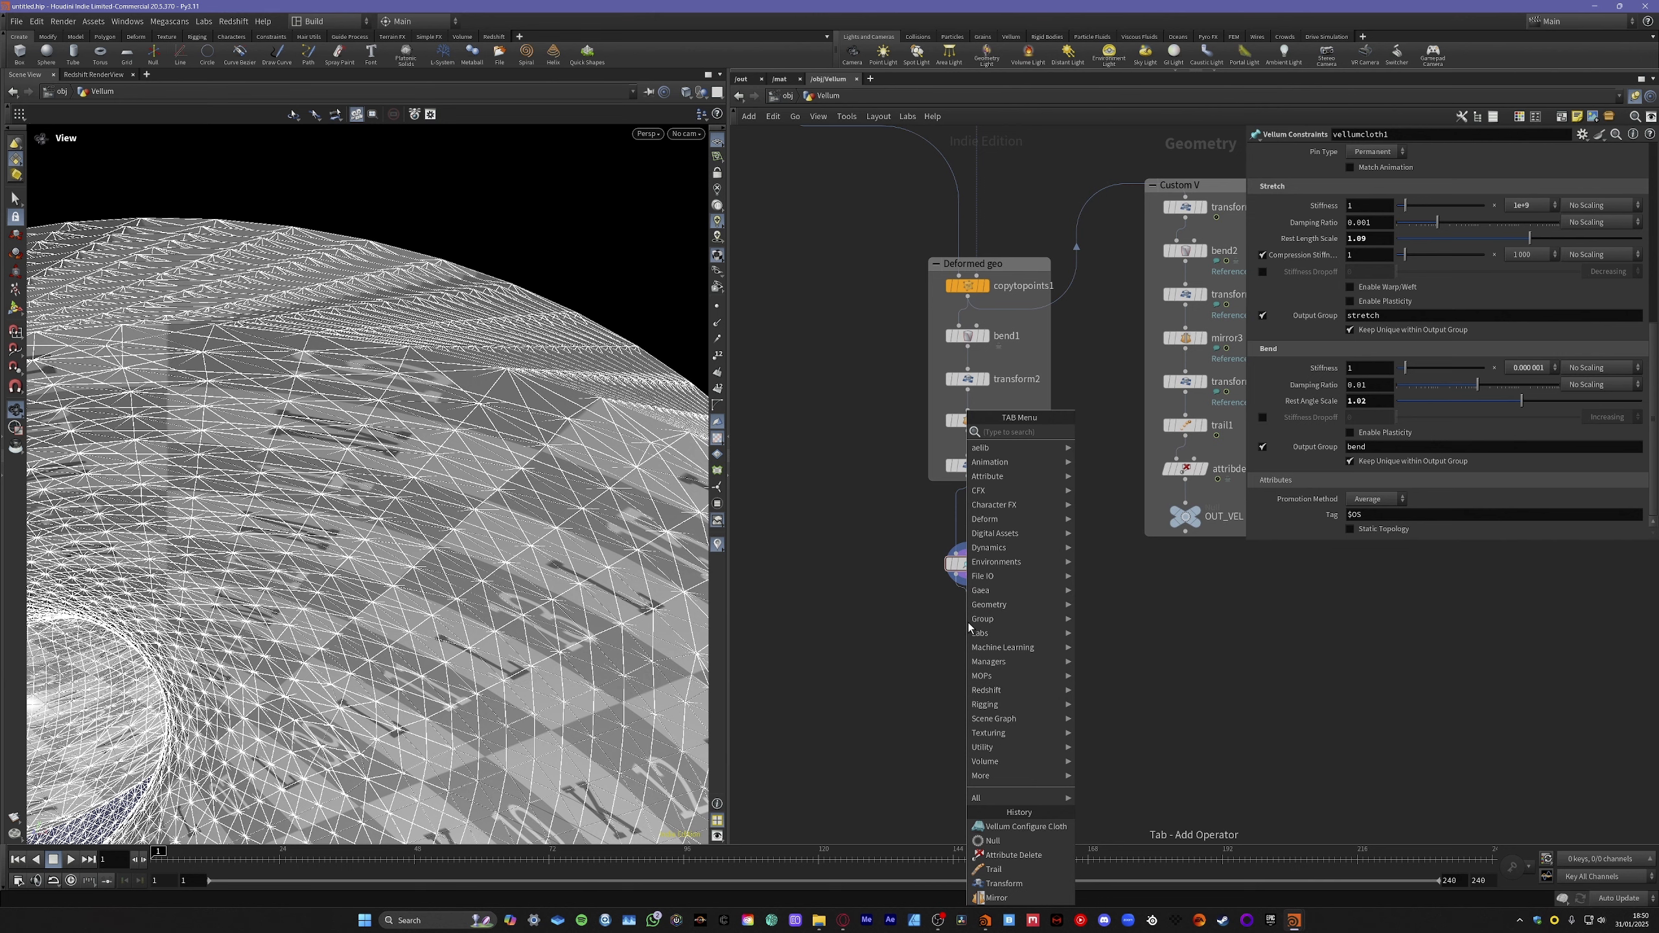
text(vell)
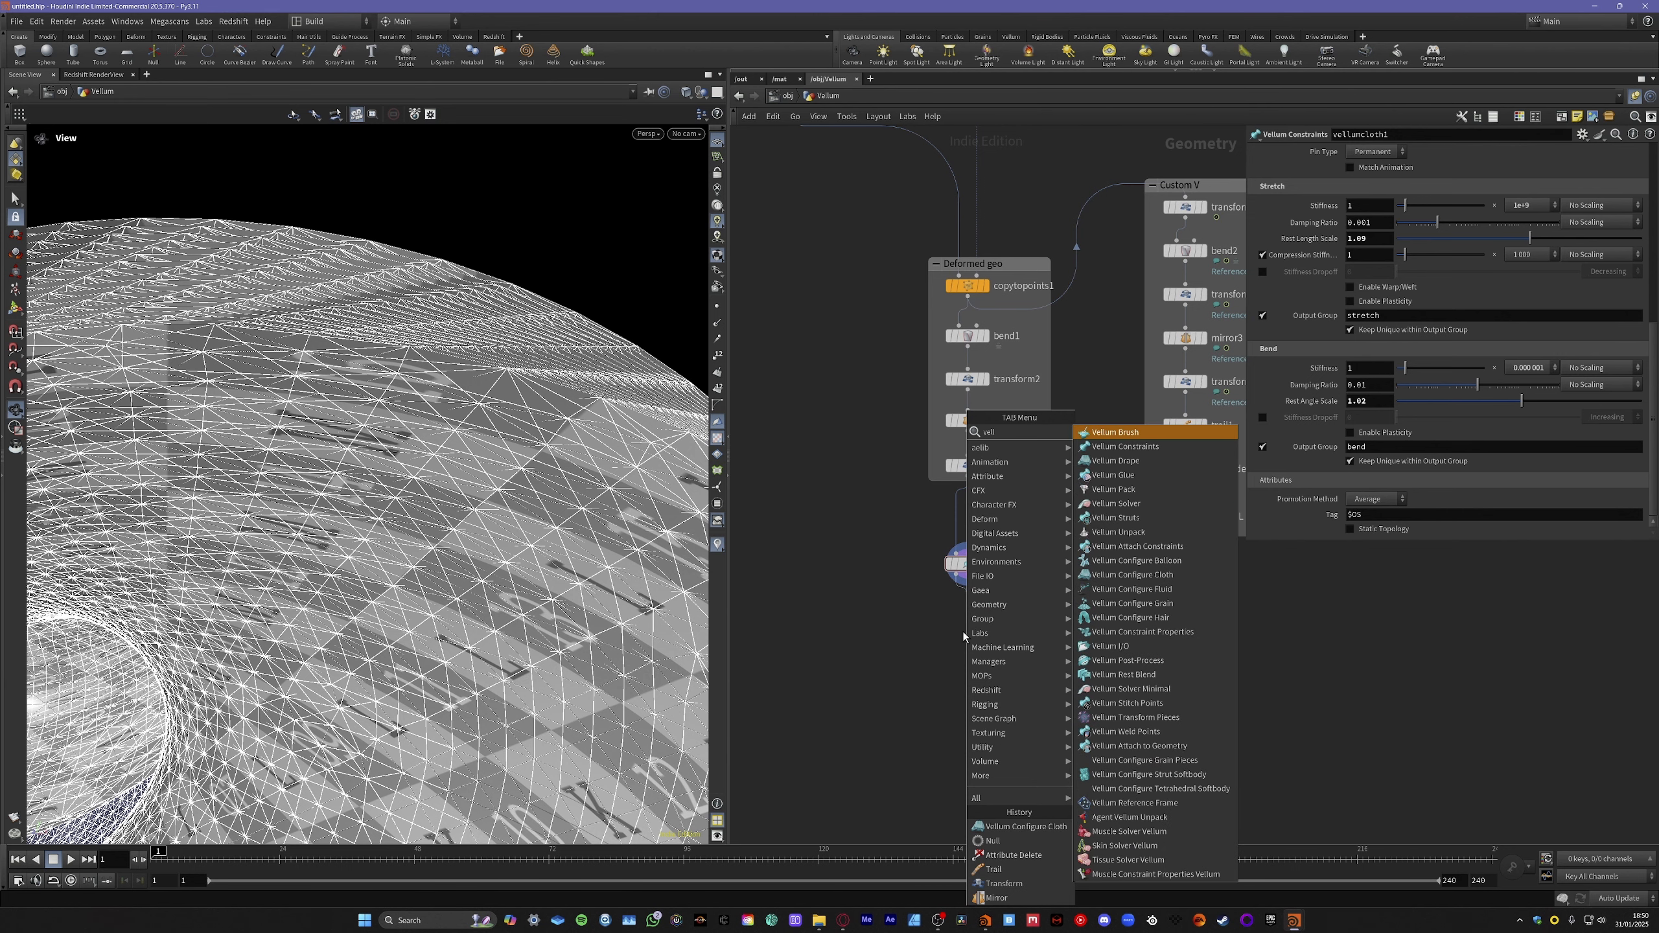
text(um solver)
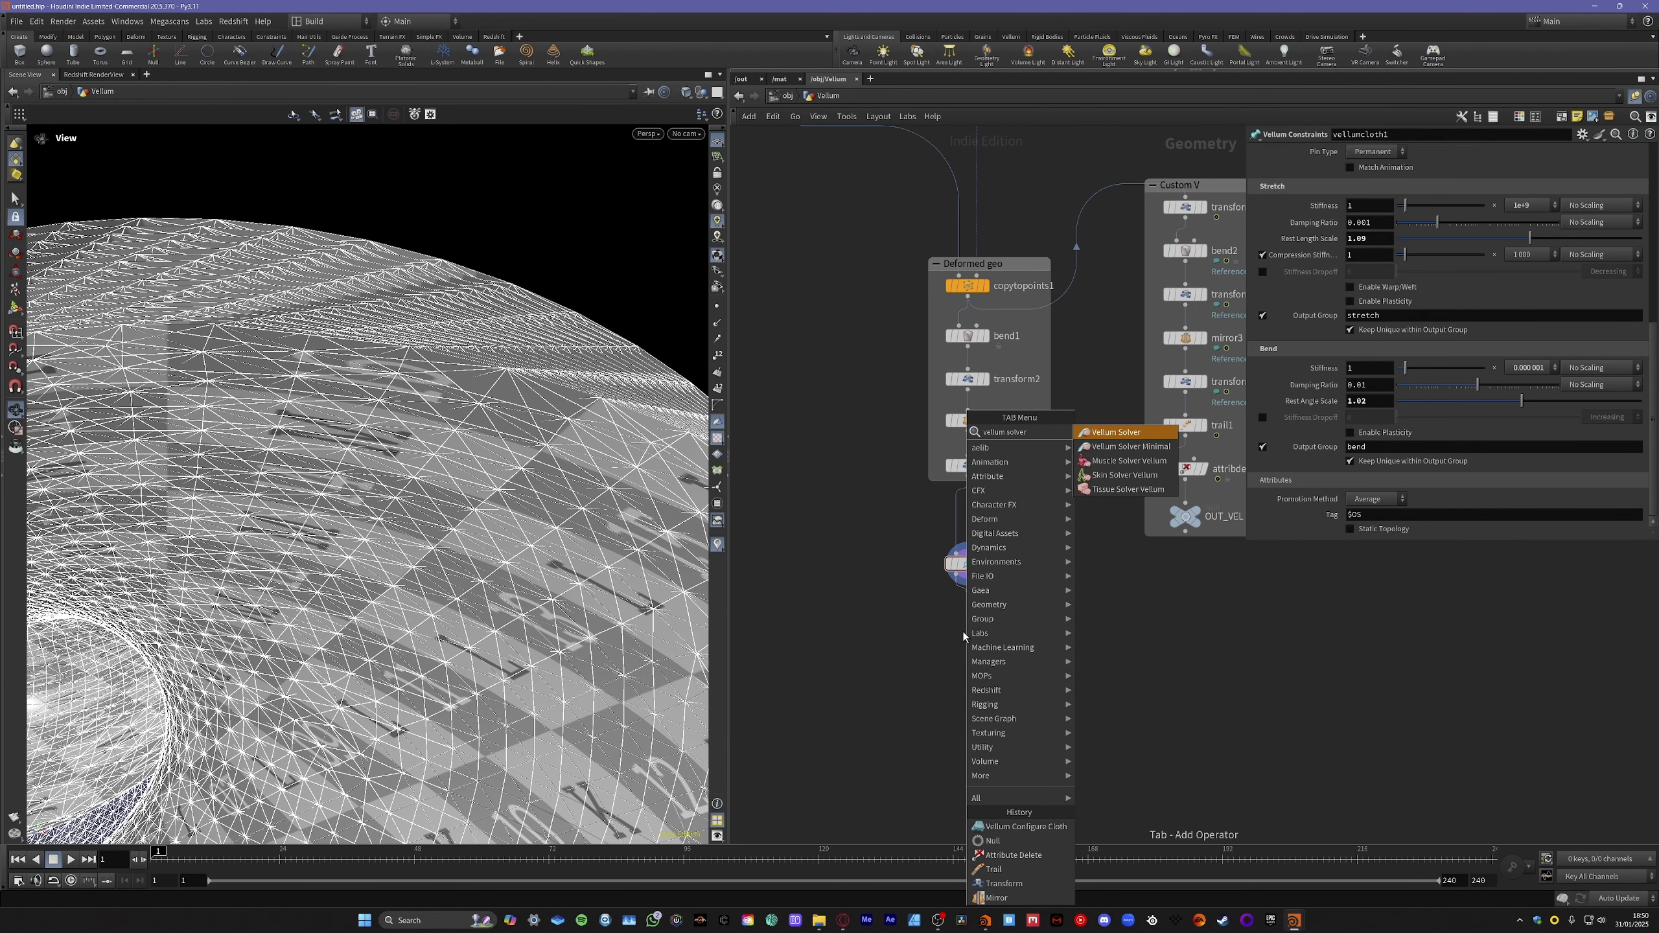
key(Return)
click(963, 631)
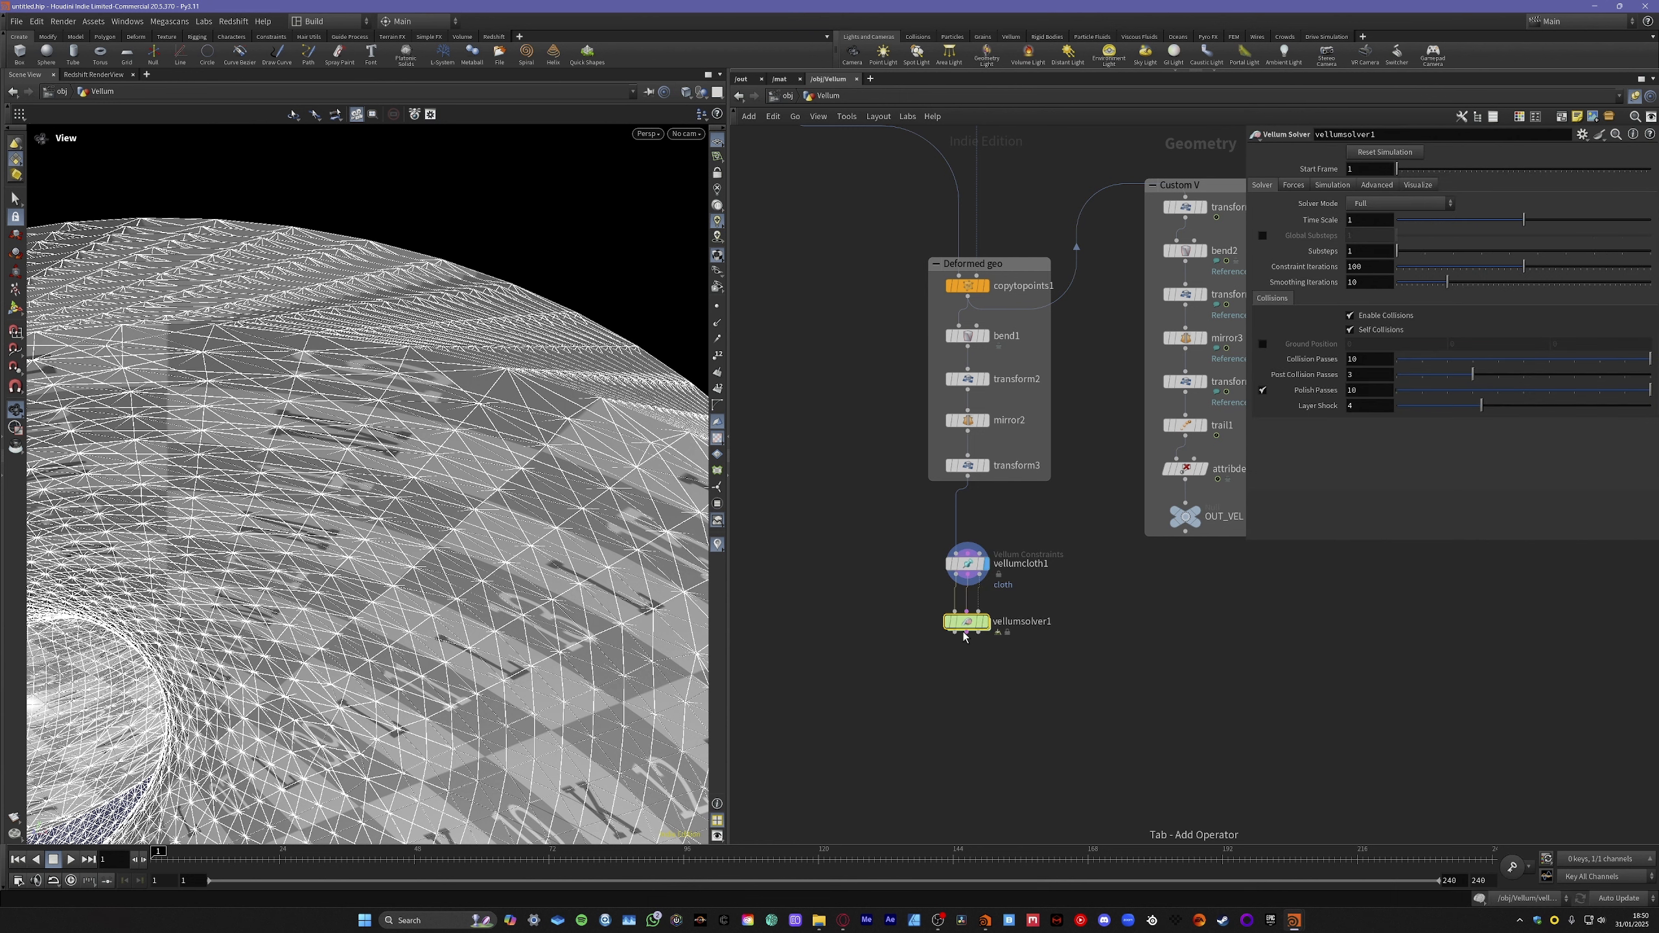
drag(974, 642, 972, 634)
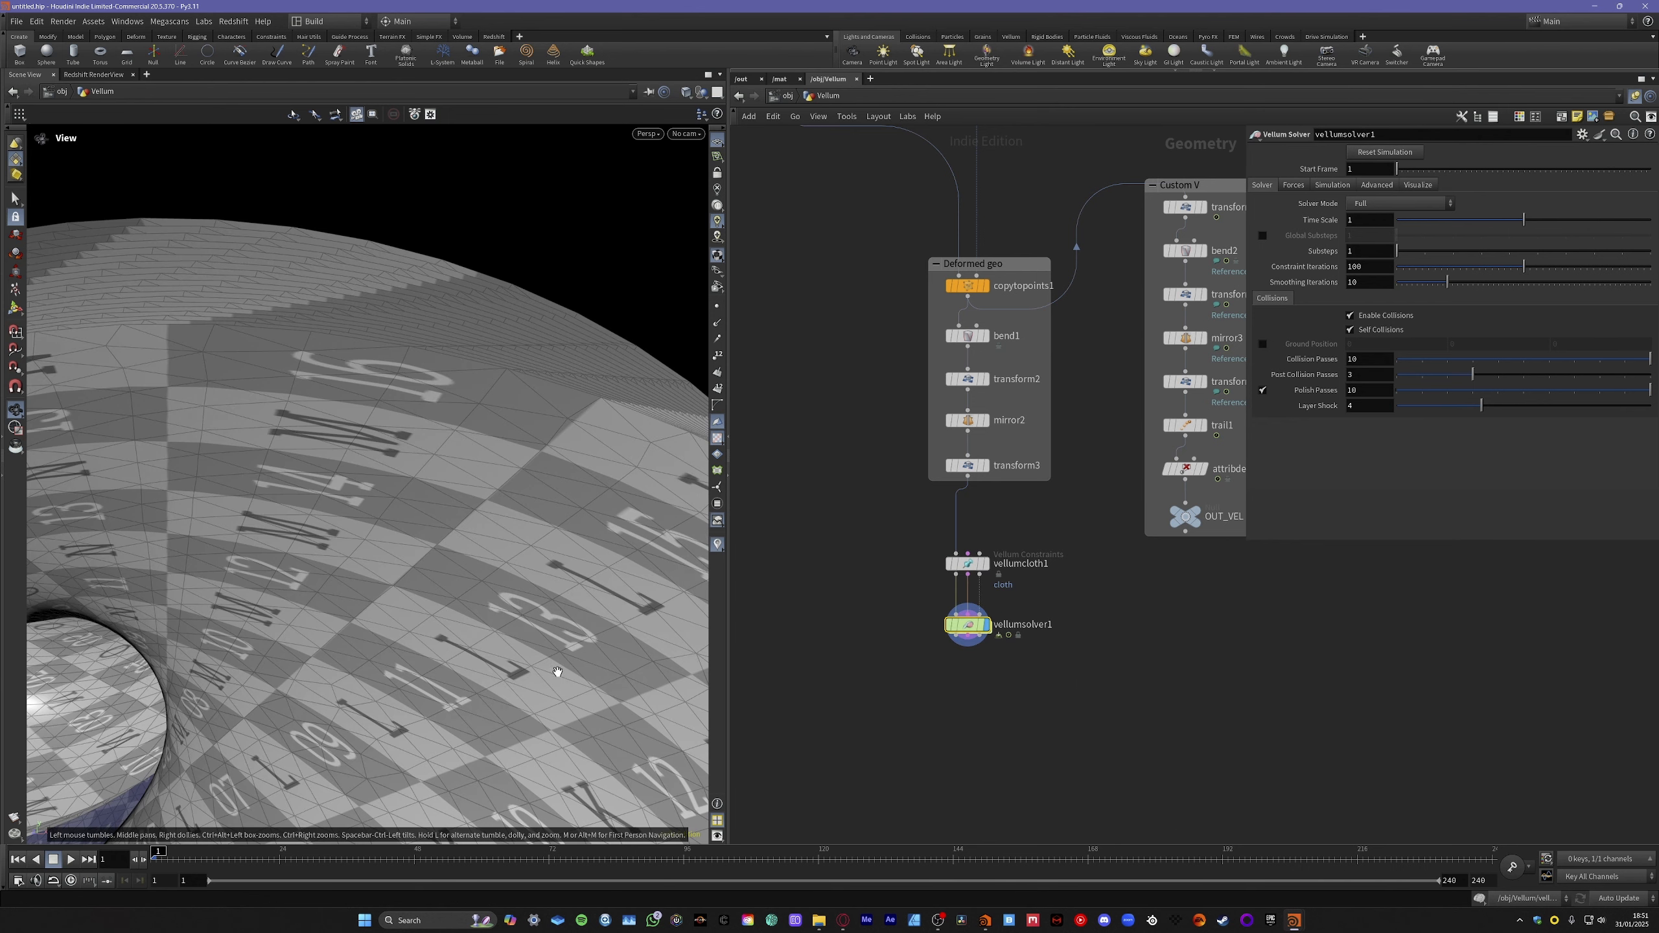
Enter vellumsolver1's forces network and add a SOP Solver above the FORCE output.
scroll(503, 635, down, 3)
scroll(504, 635, down, 3)
drag(504, 636, 559, 636)
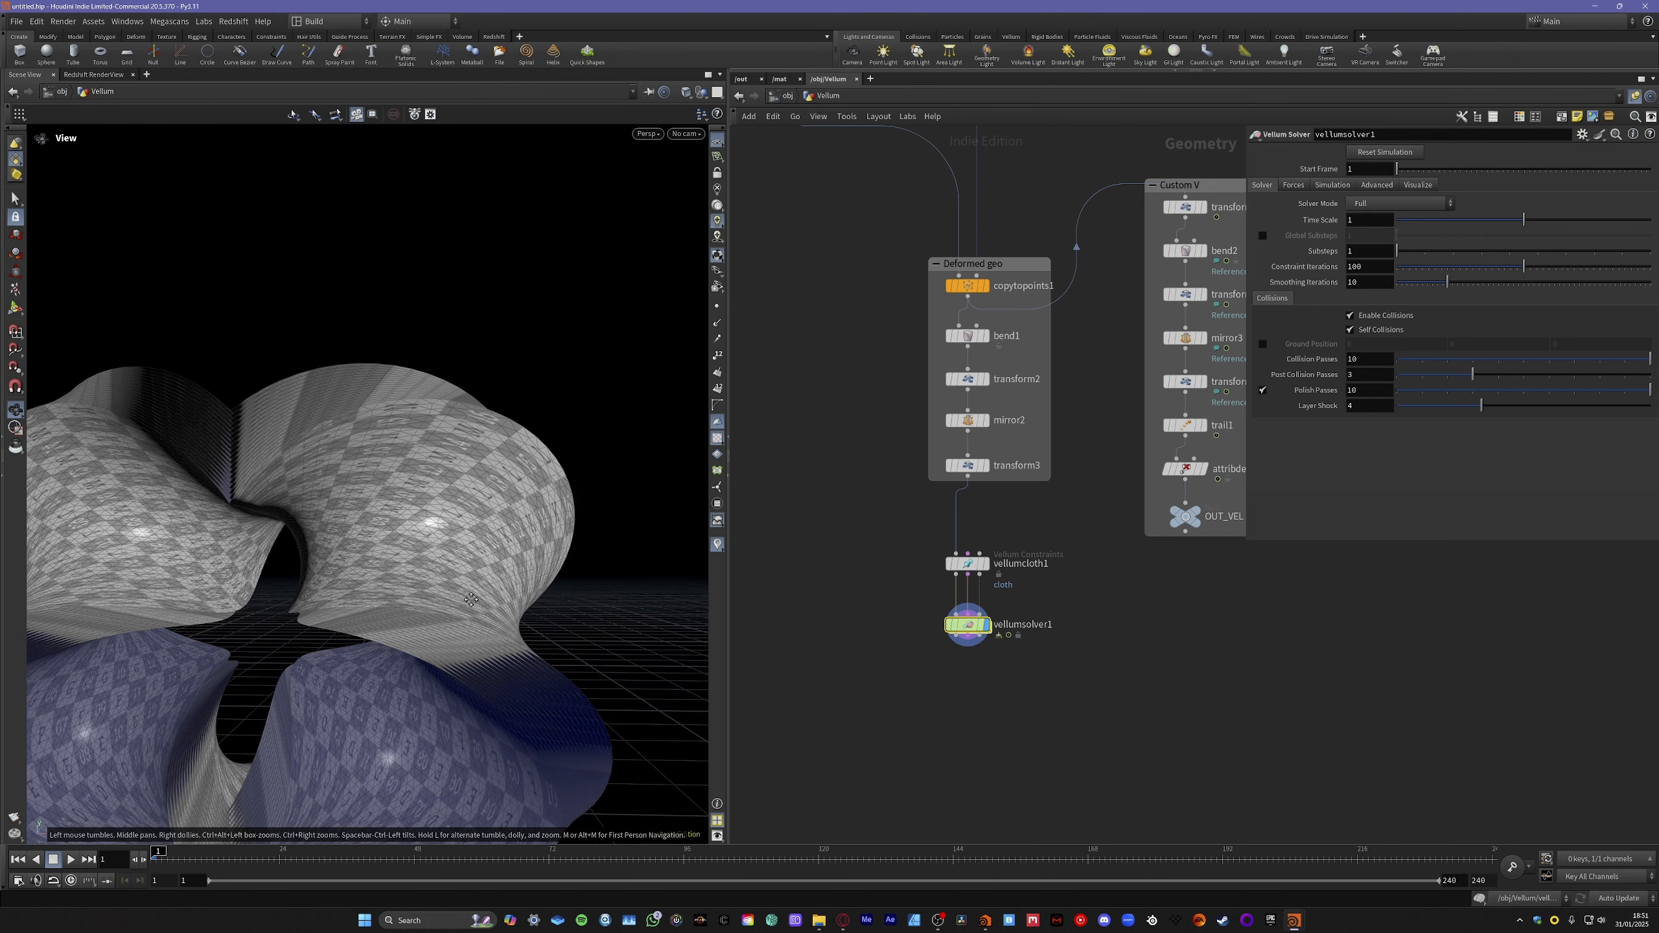
middle_drag(559, 635, 525, 607)
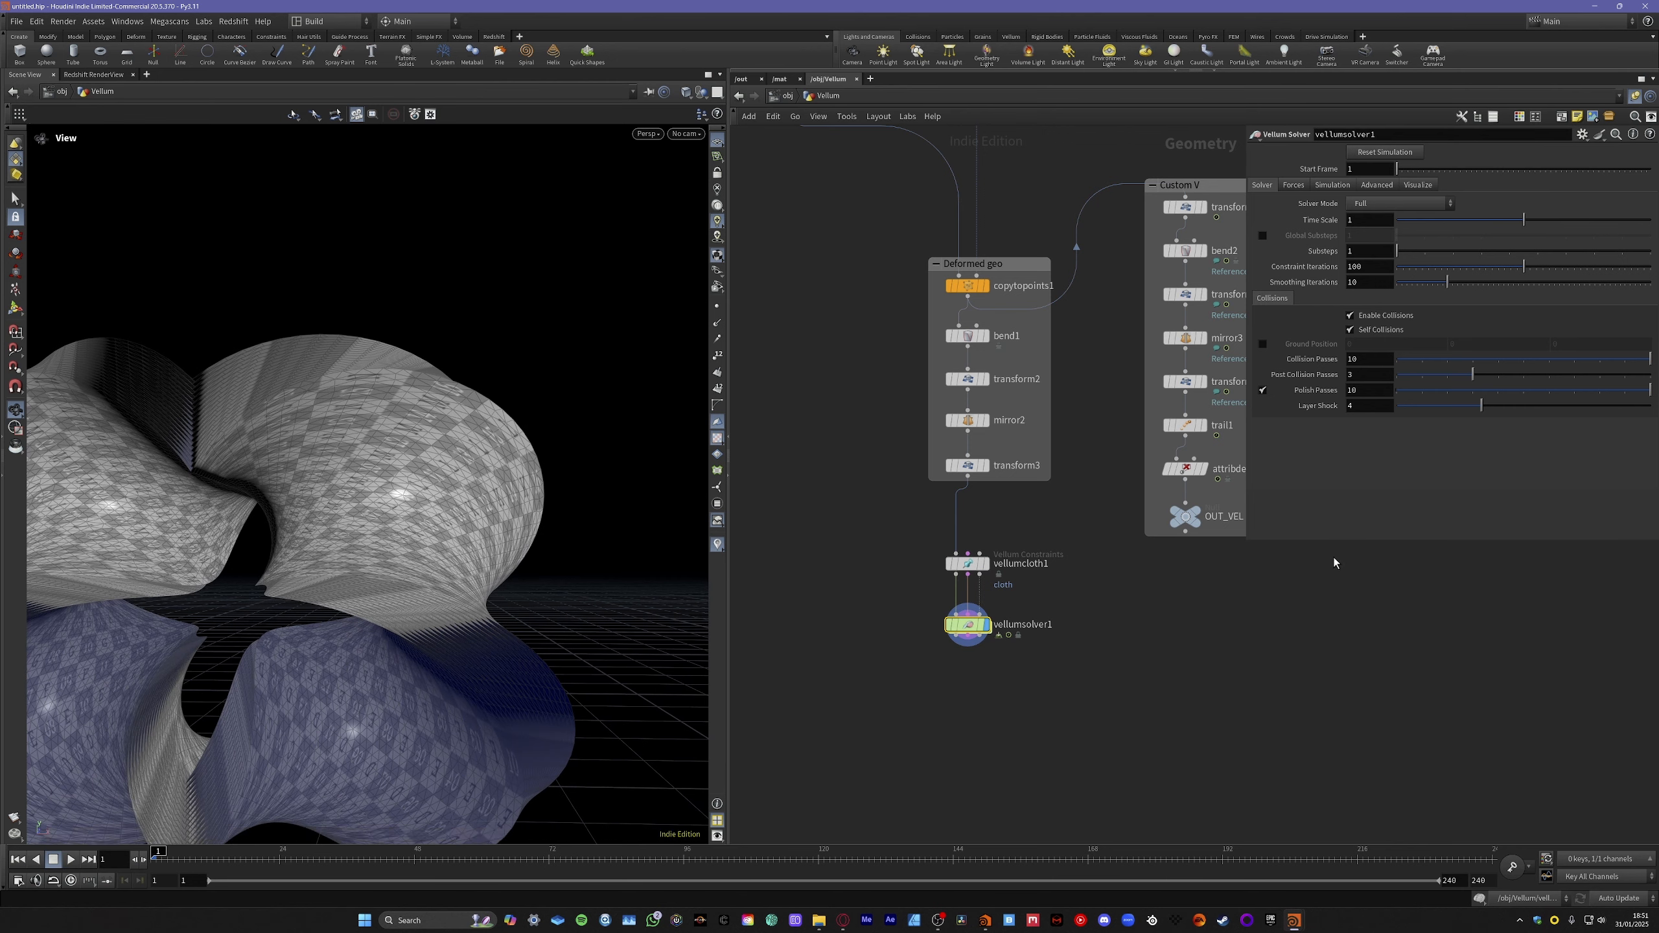
double_click(969, 625)
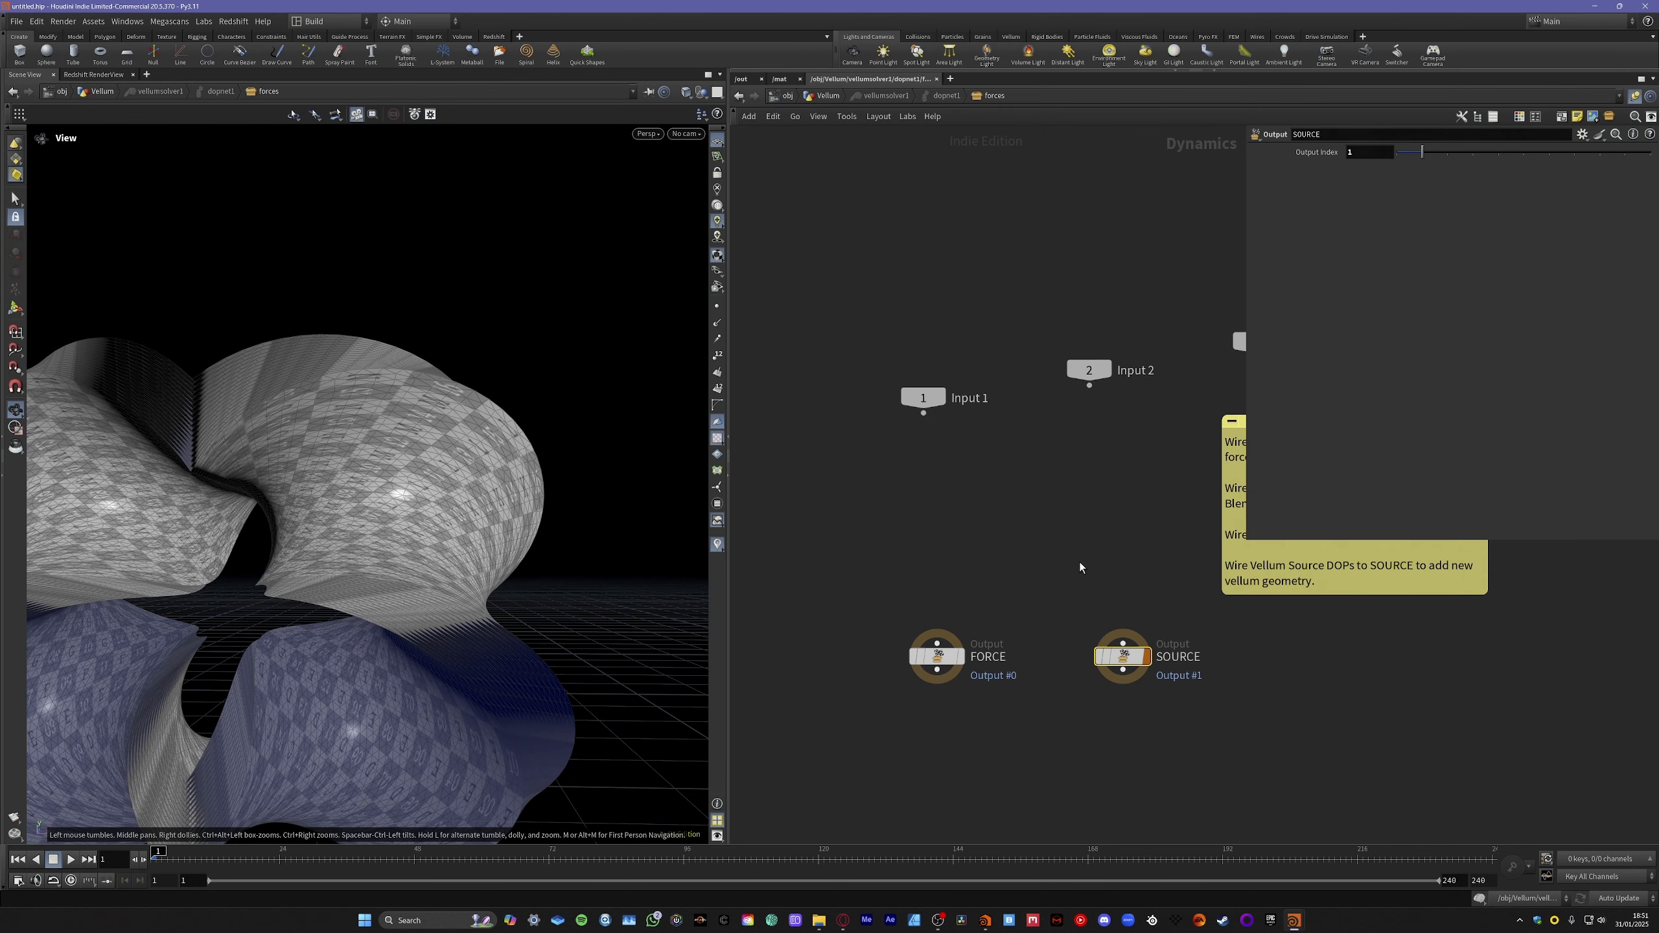
click(1019, 546)
key(Tab)
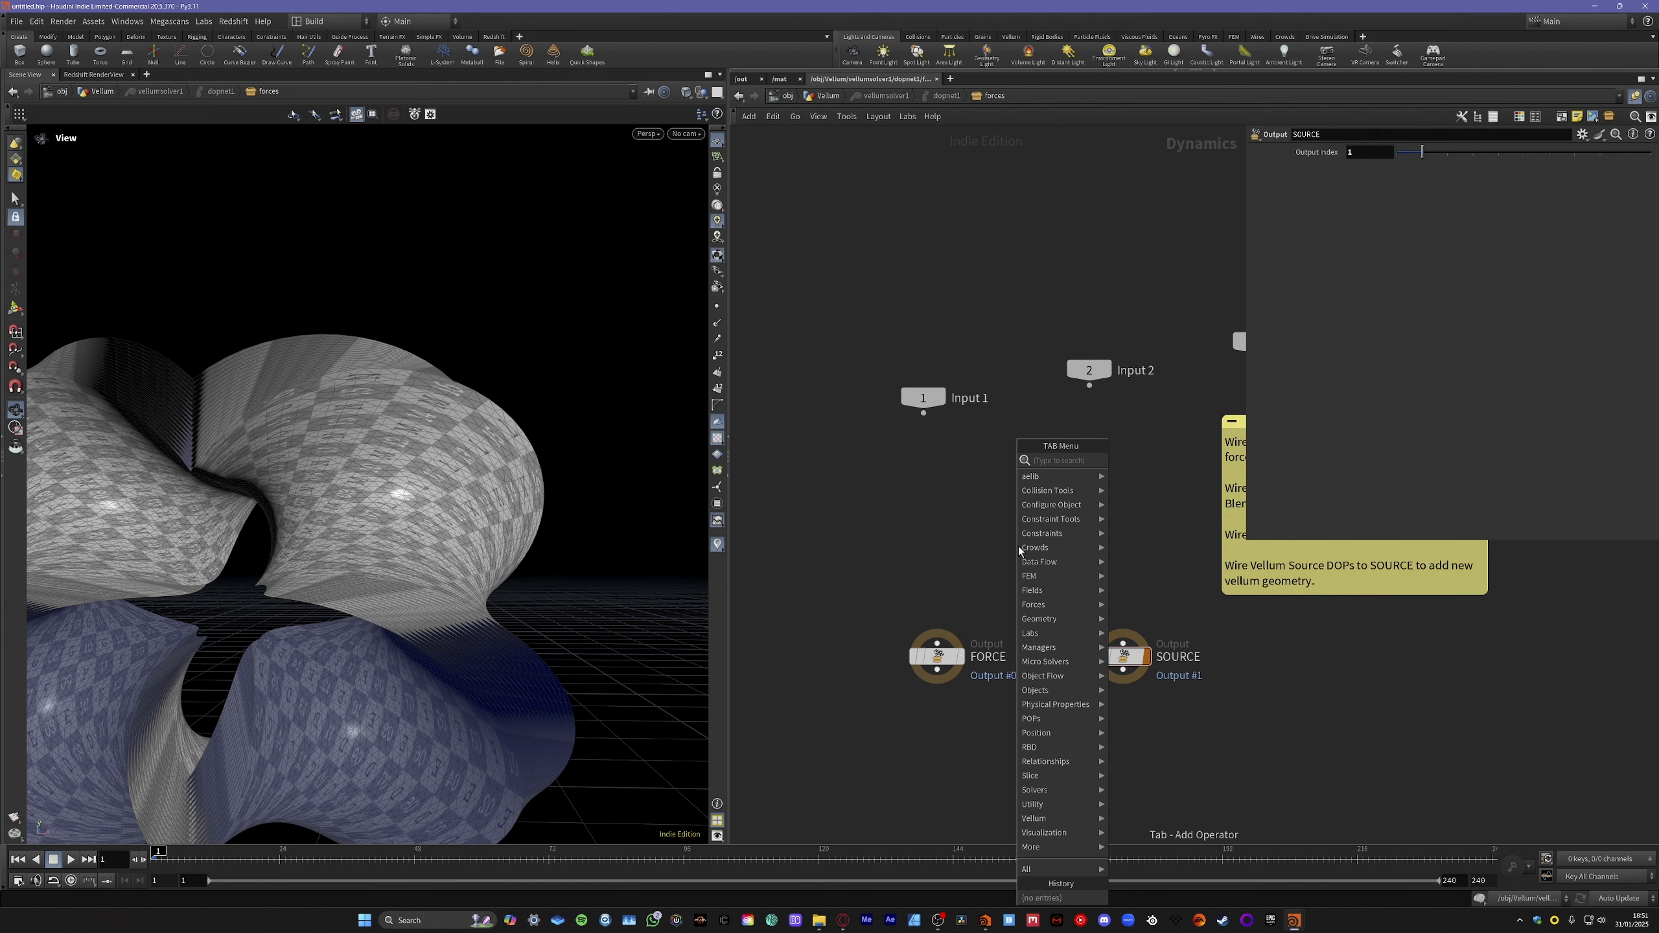
text(sop s)
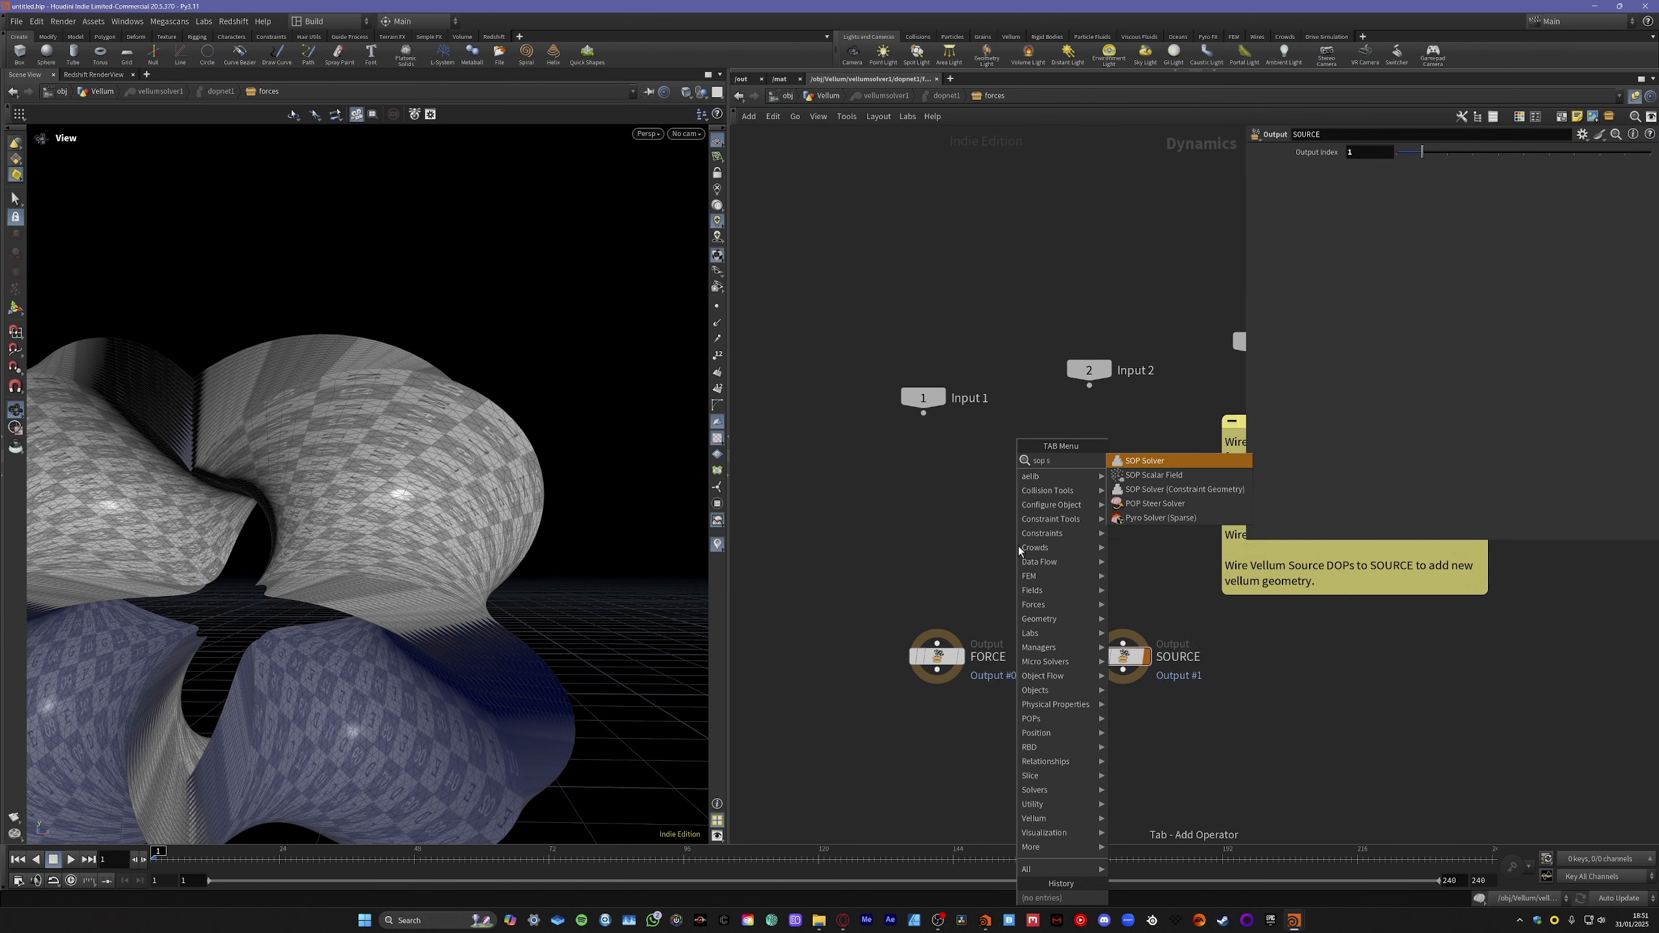
key(Return)
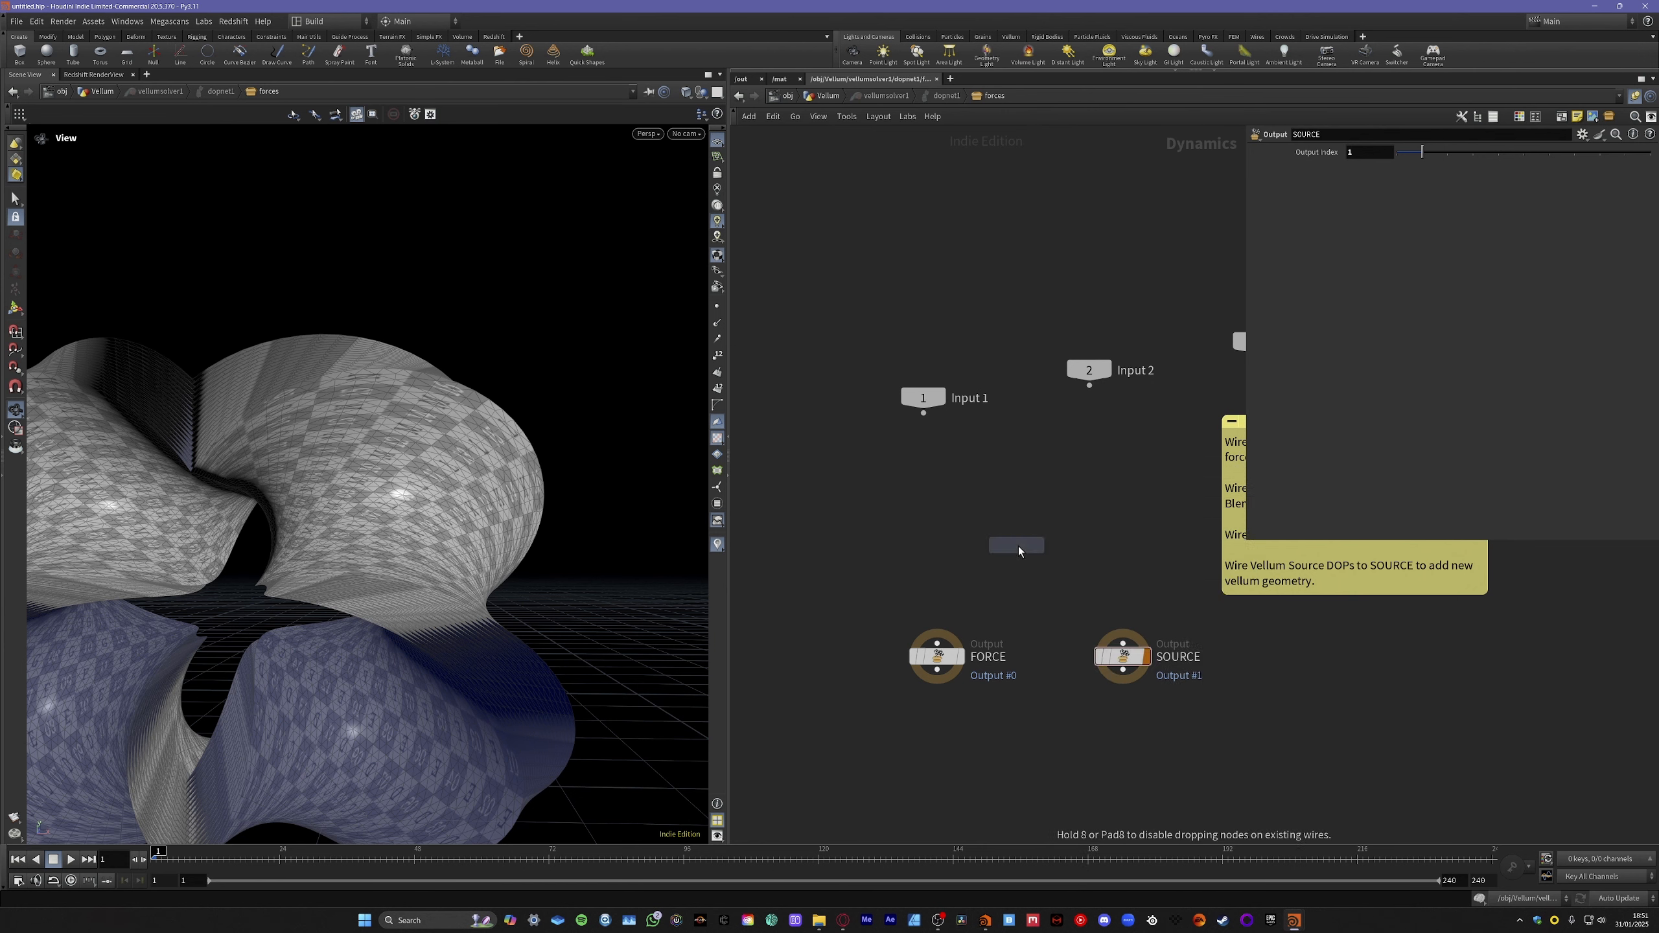
click(946, 467)
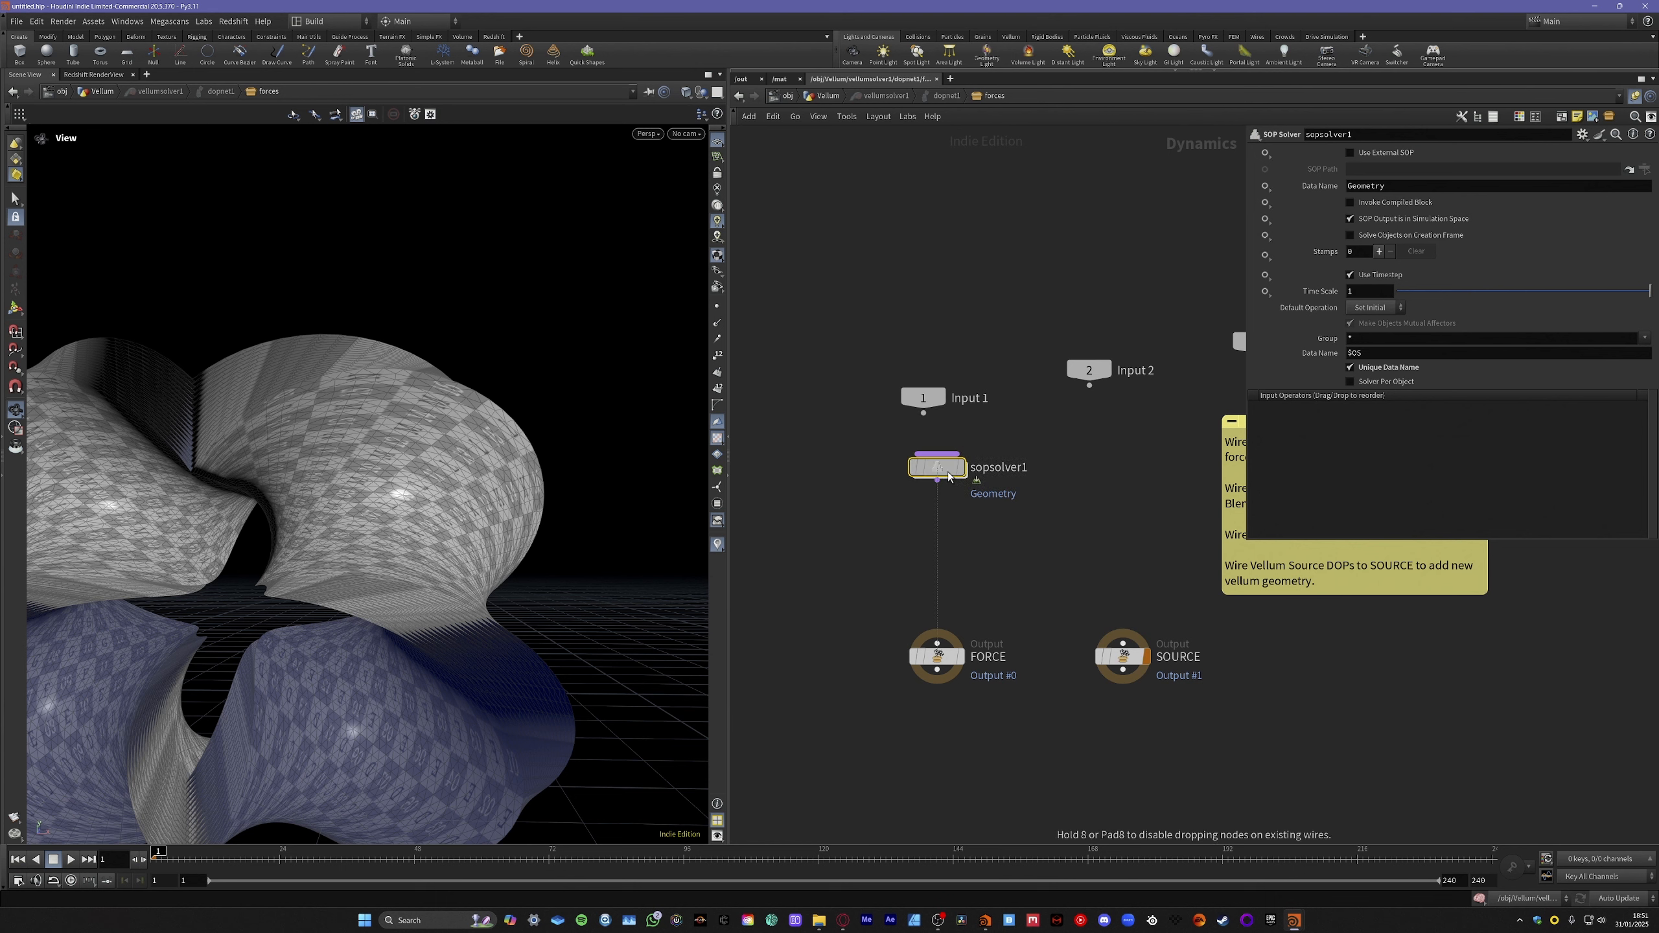
double_click(994, 469)
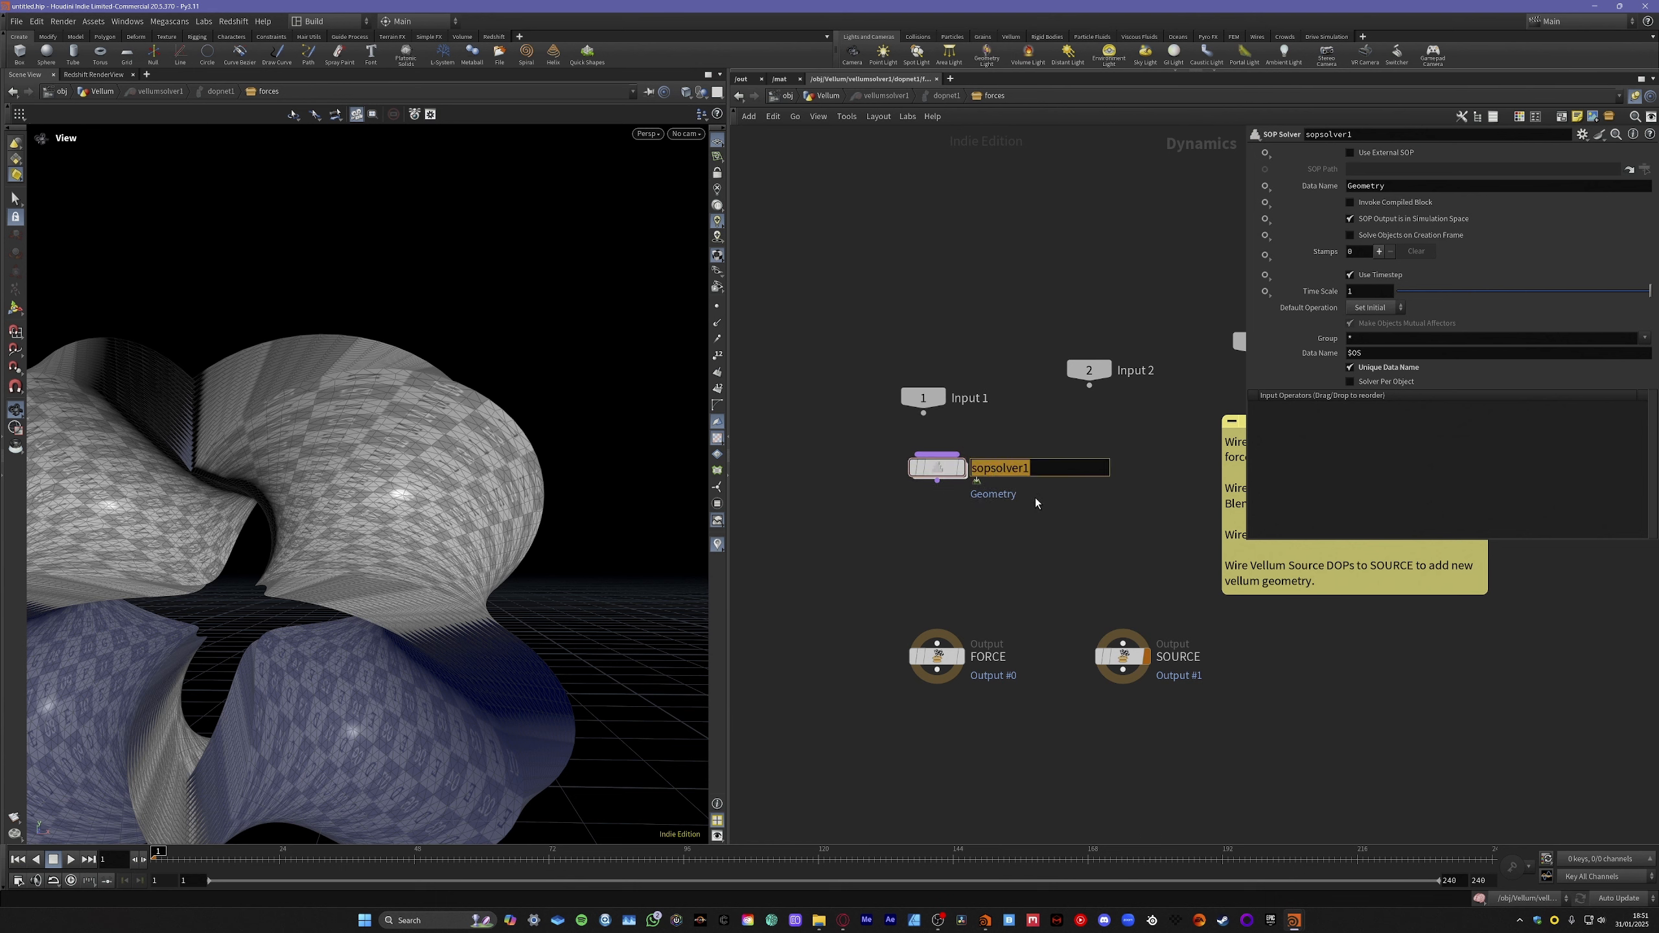
key(Escape)
Add a Geometry Wrangle above the SOURCE output and open the source choices for its Input 1.
key(Tab)
text(wra)
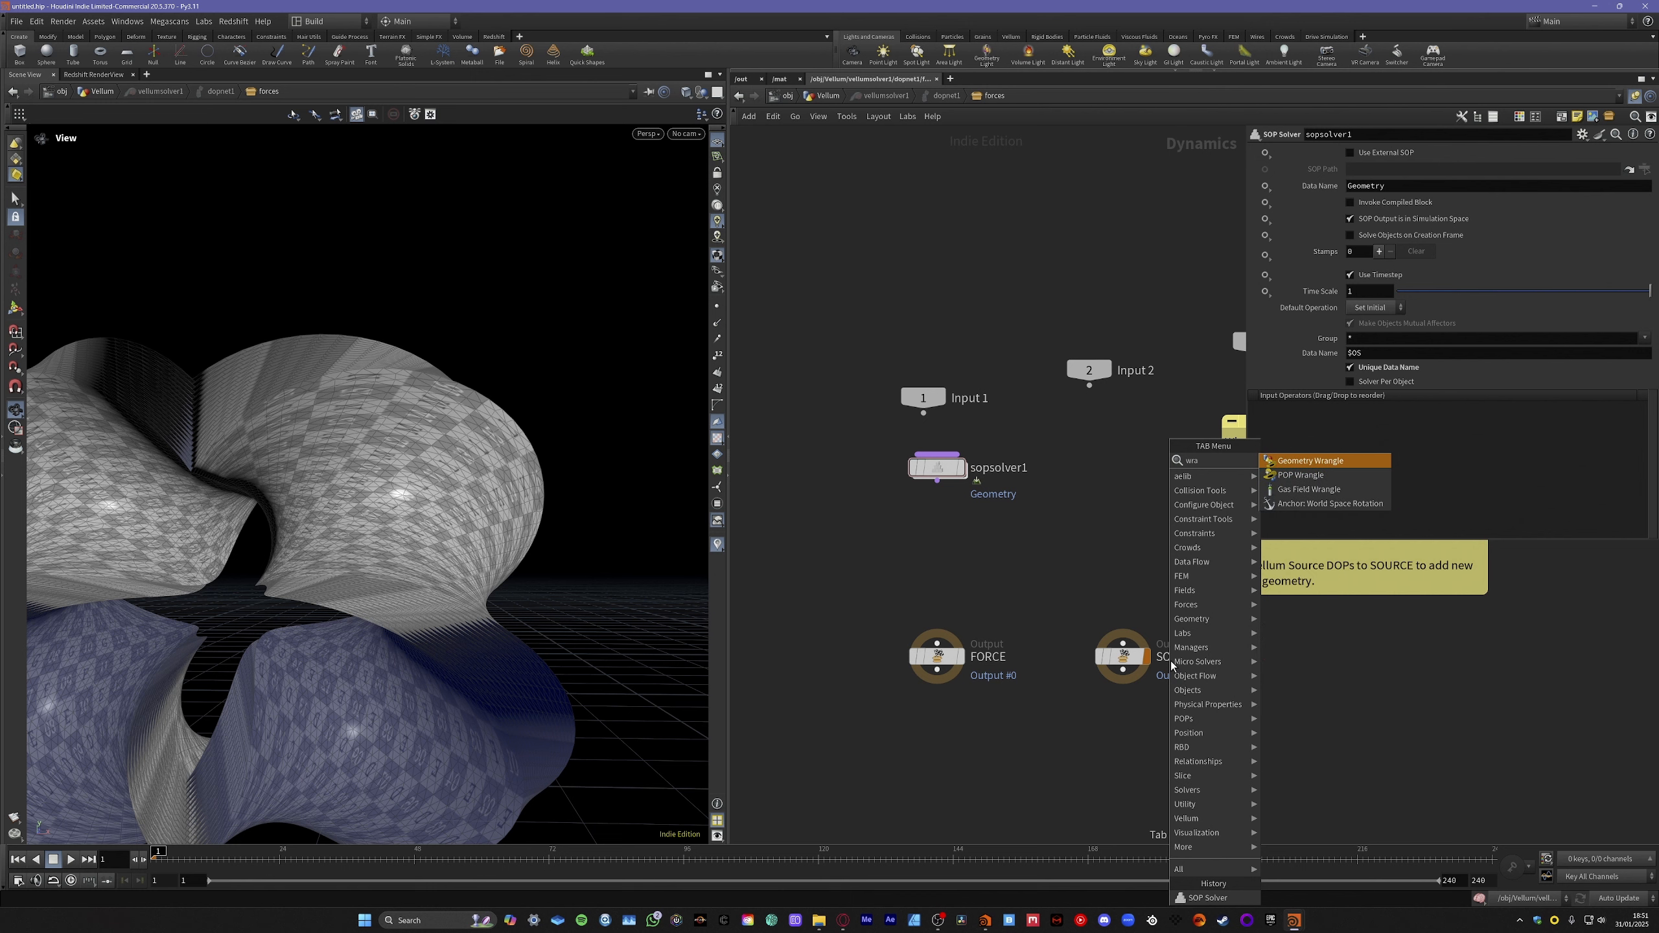
key(Return)
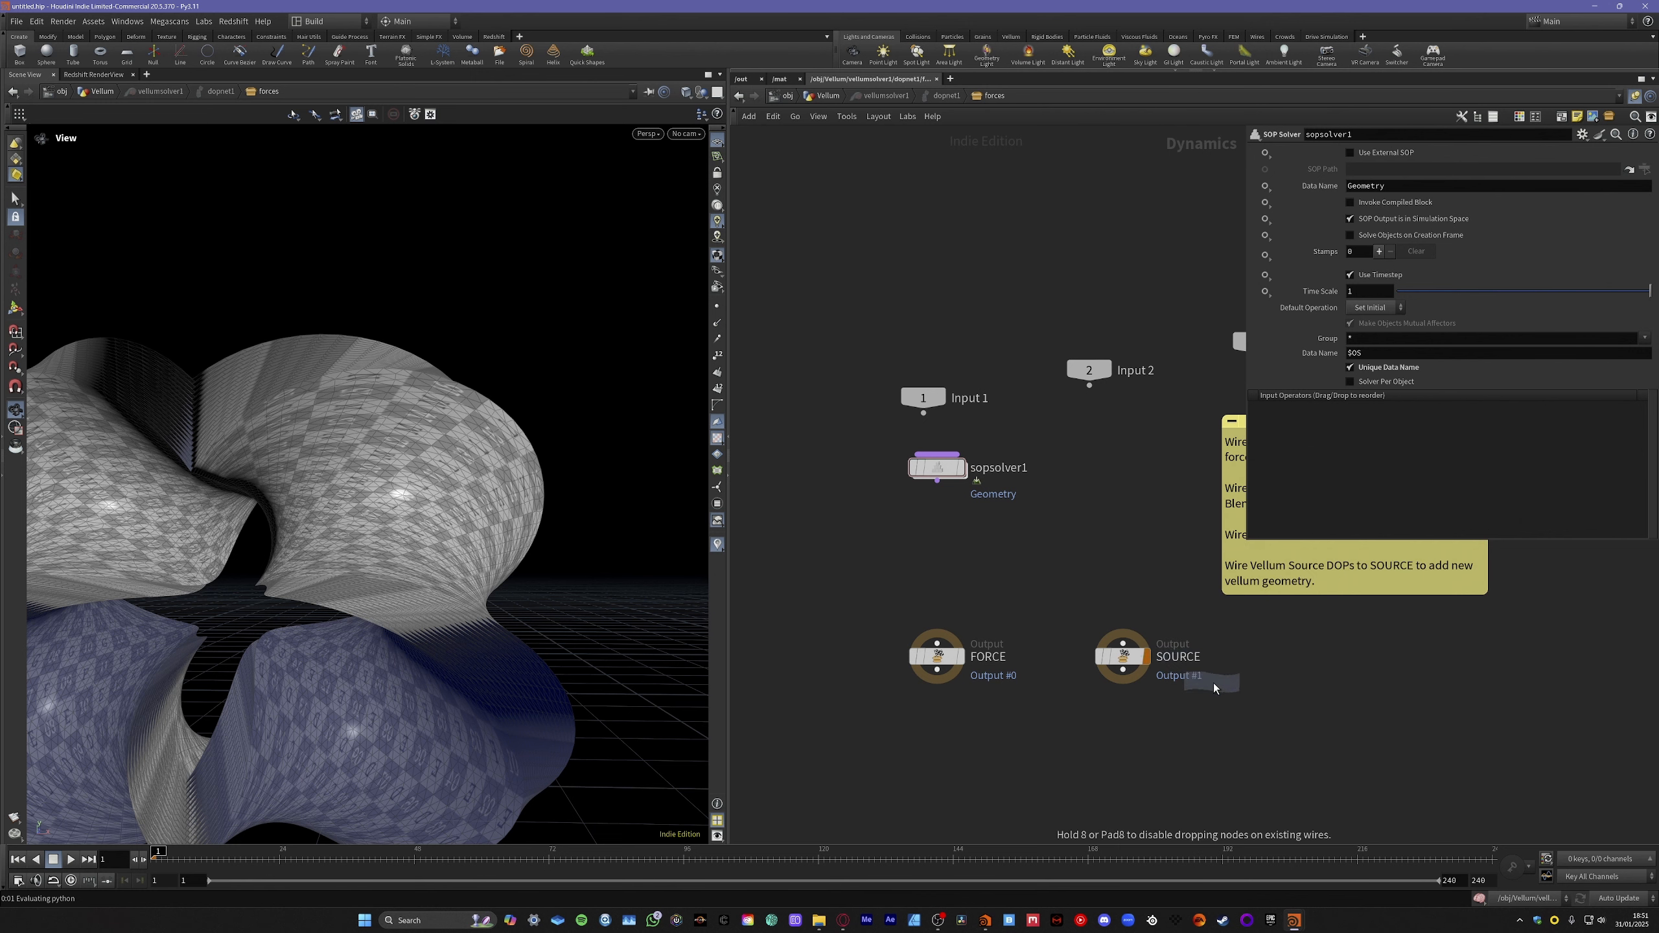
click(1109, 552)
double_click(1109, 552)
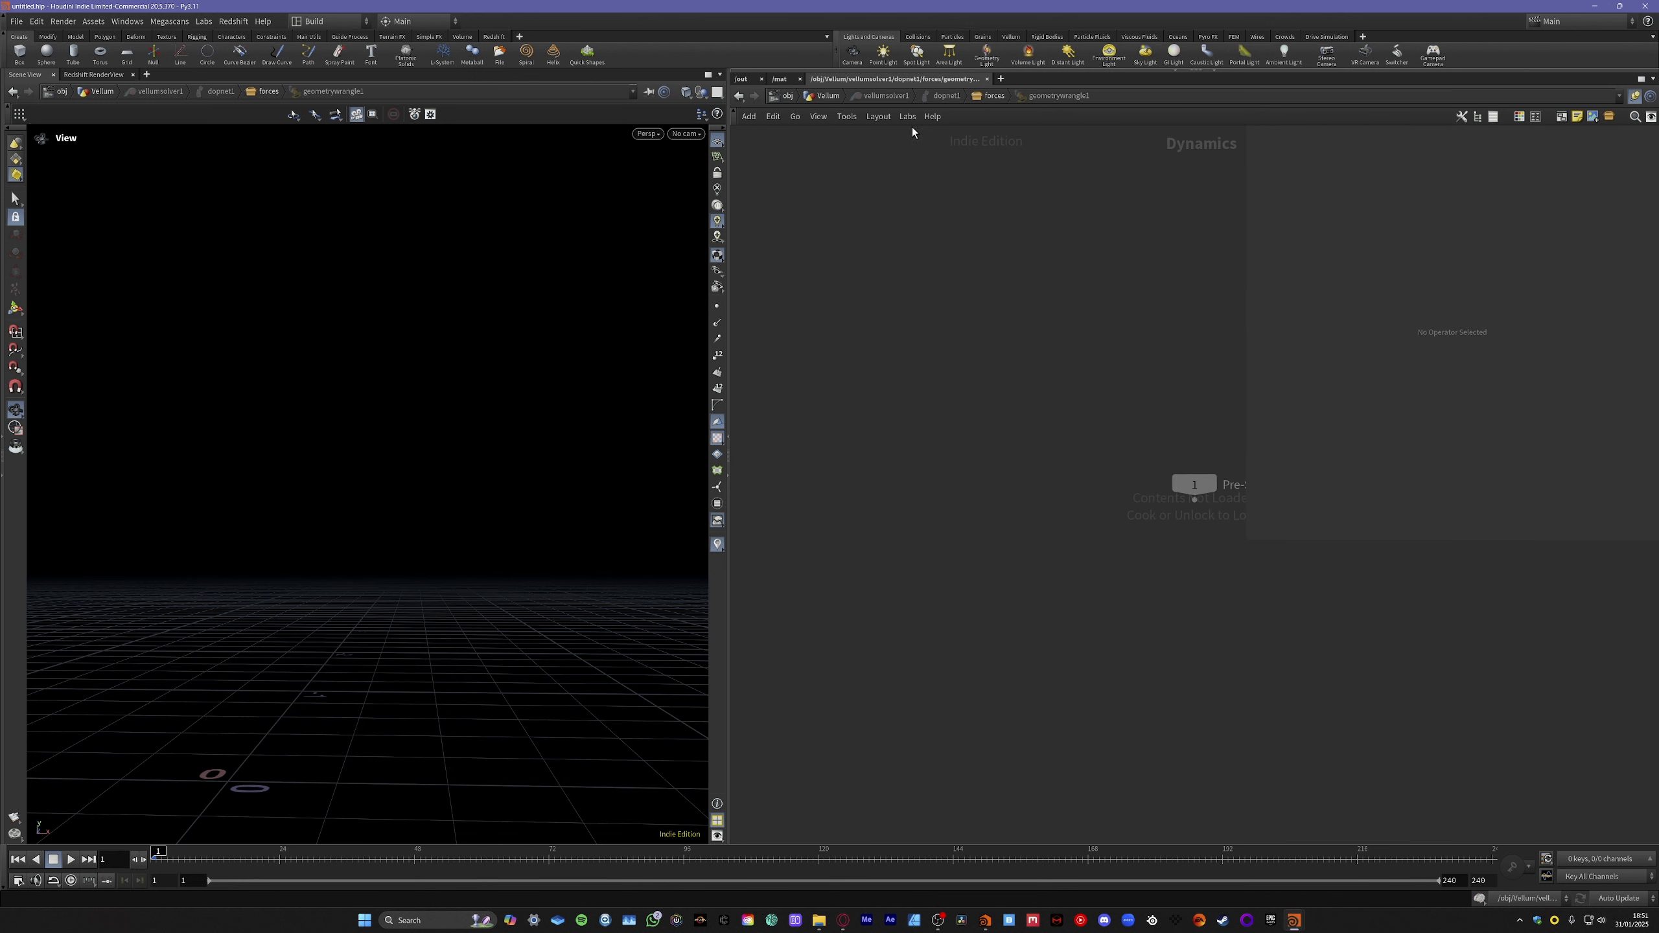
click(991, 96)
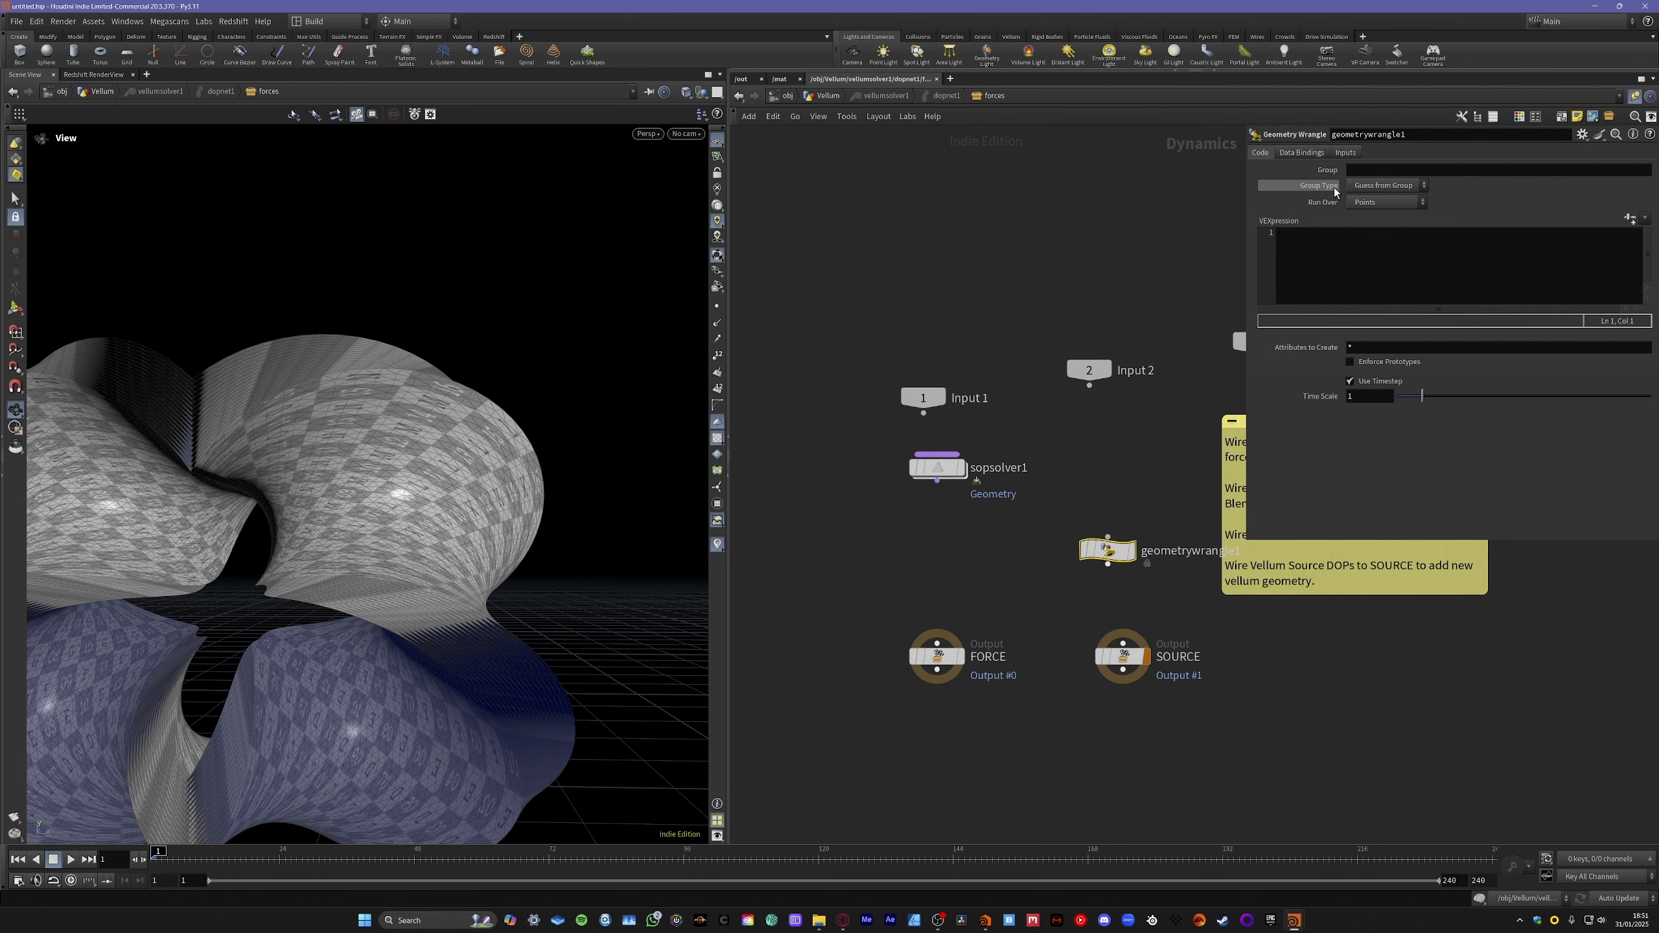
click(1344, 152)
click(1404, 171)
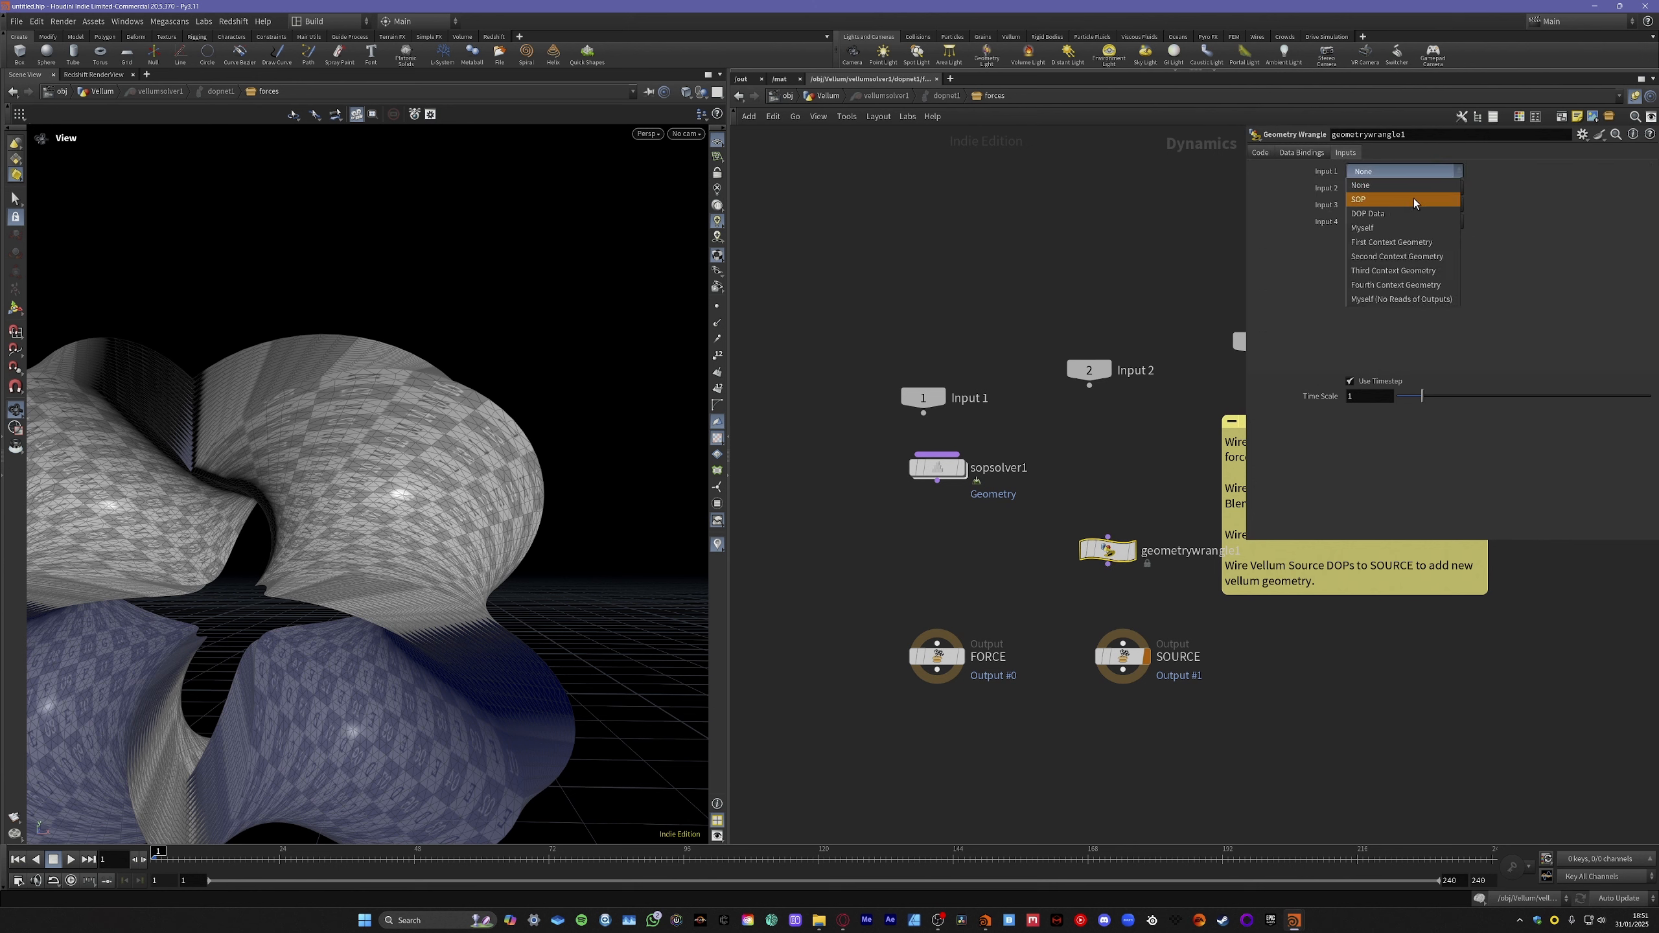
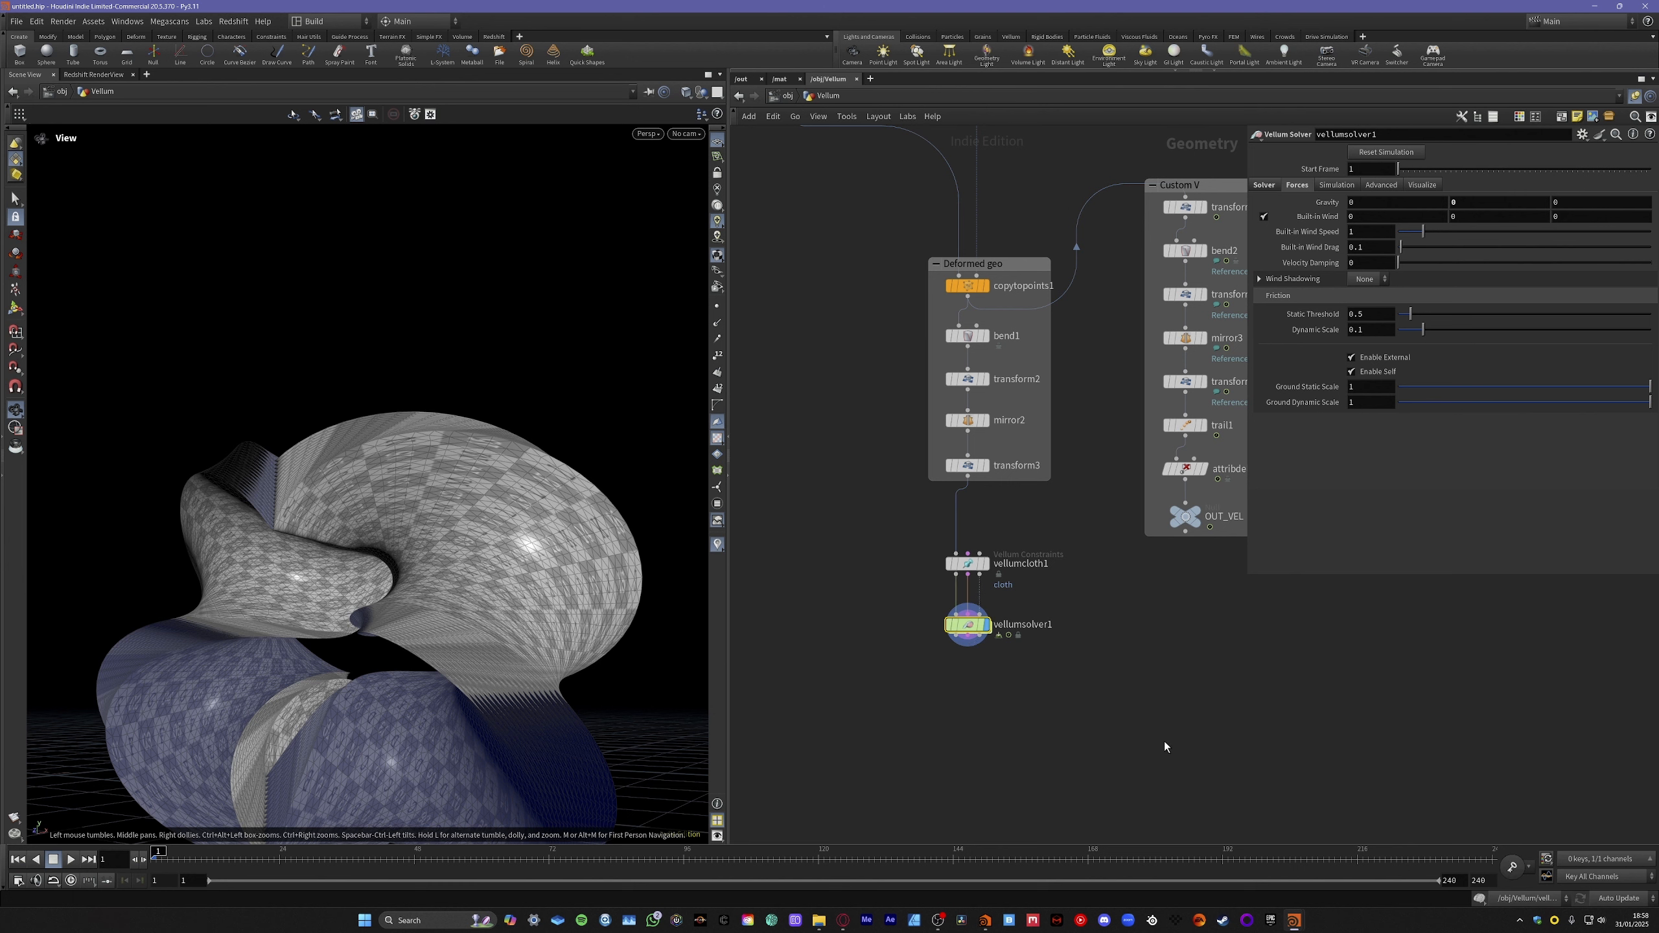
Add a Vellum Post-Process node connected below vellumsolver1 and make it the displayed node.
click(1246, 702)
key(Tab)
text(vell)
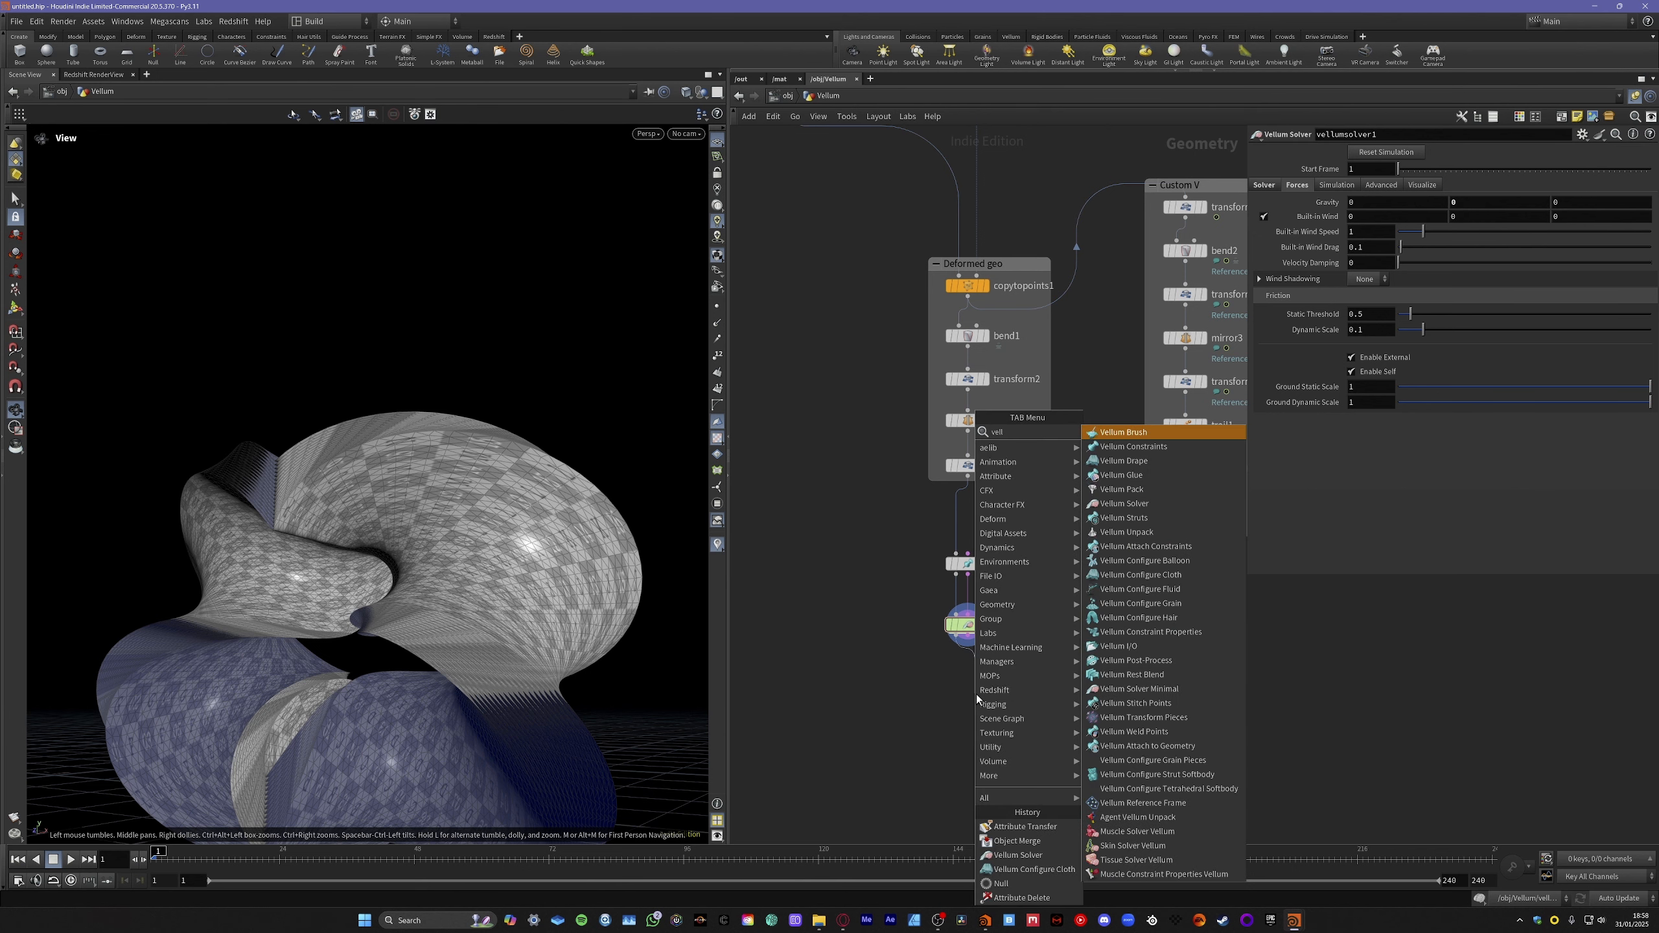
text(um post)
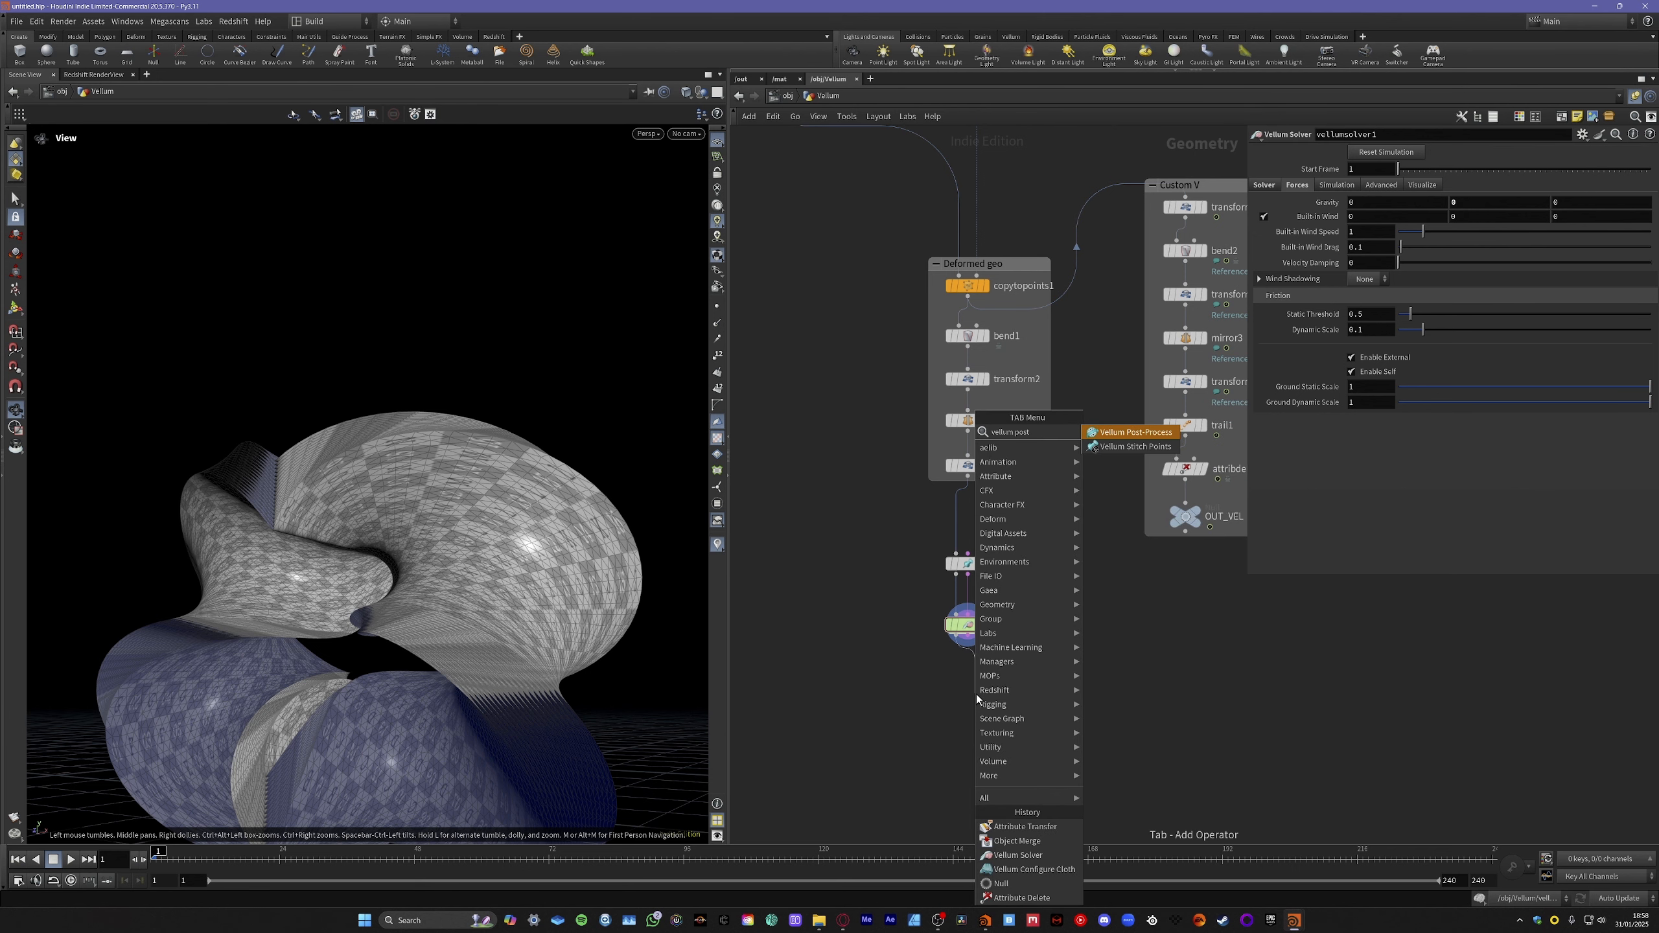
key(Return)
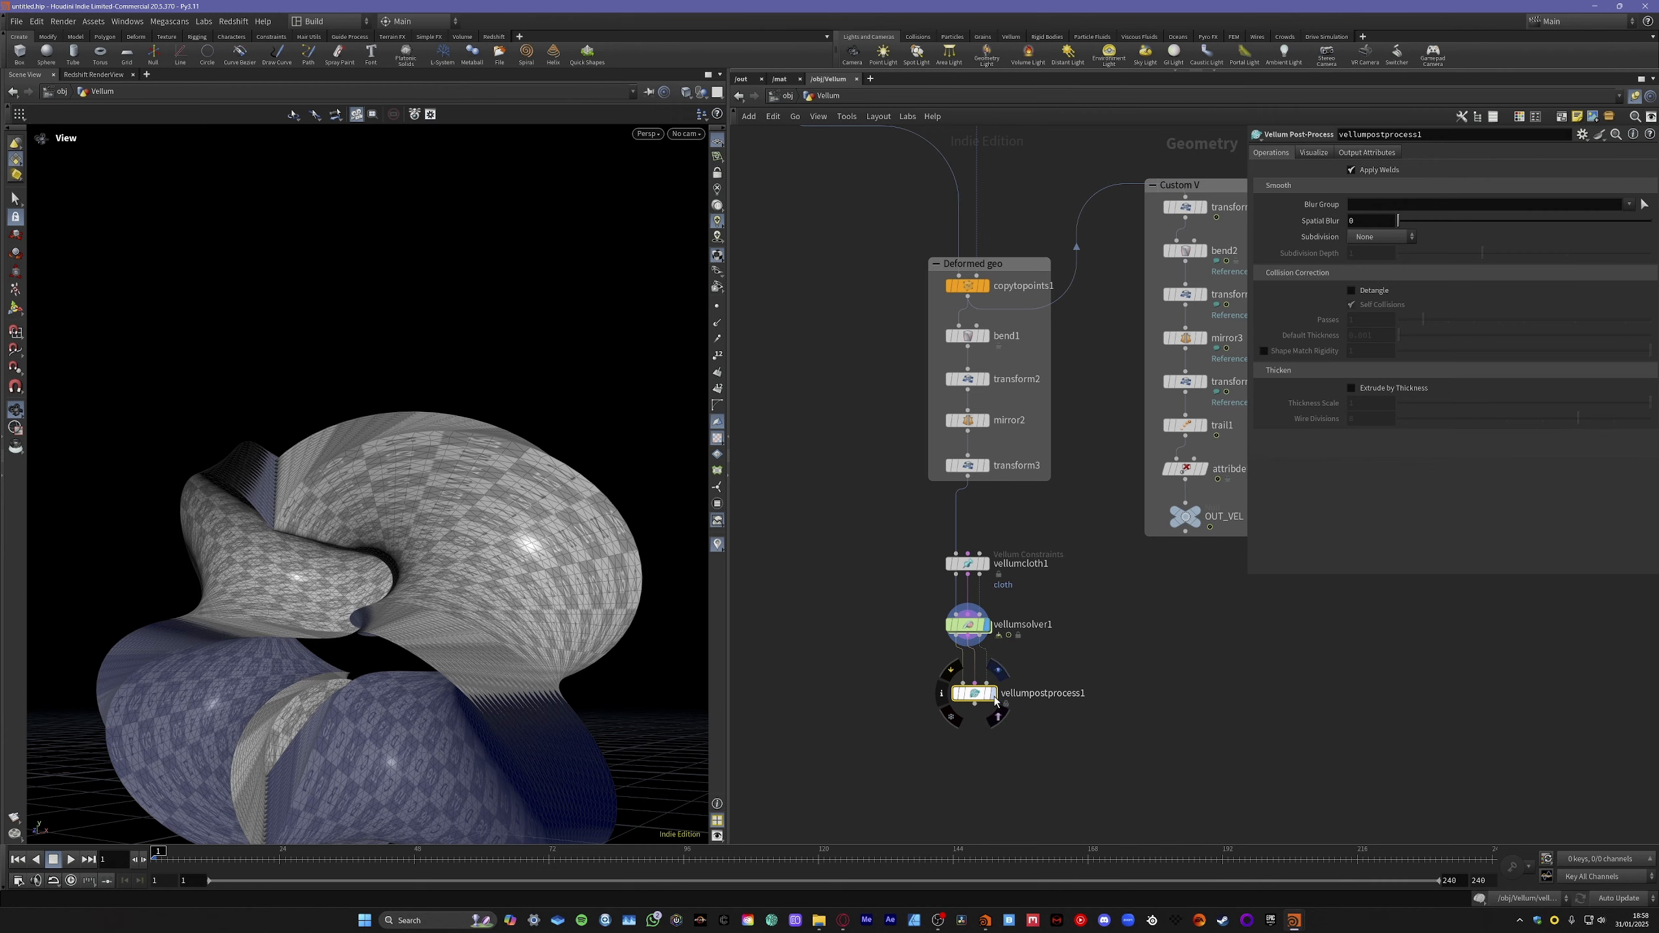
click(973, 692)
Inspect the surface and edges of the post-processed sheets up close.
drag(465, 602, 494, 629)
right_drag(423, 621, 387, 556)
mouse_move(411, 535)
mouse_down()
mouse_move(455, 524)
mouse_move(448, 552)
mouse_move(377, 555)
mouse_move(426, 482)
mouse_move(267, 430)
mouse_move(492, 475)
mouse_move(418, 544)
mouse_up()
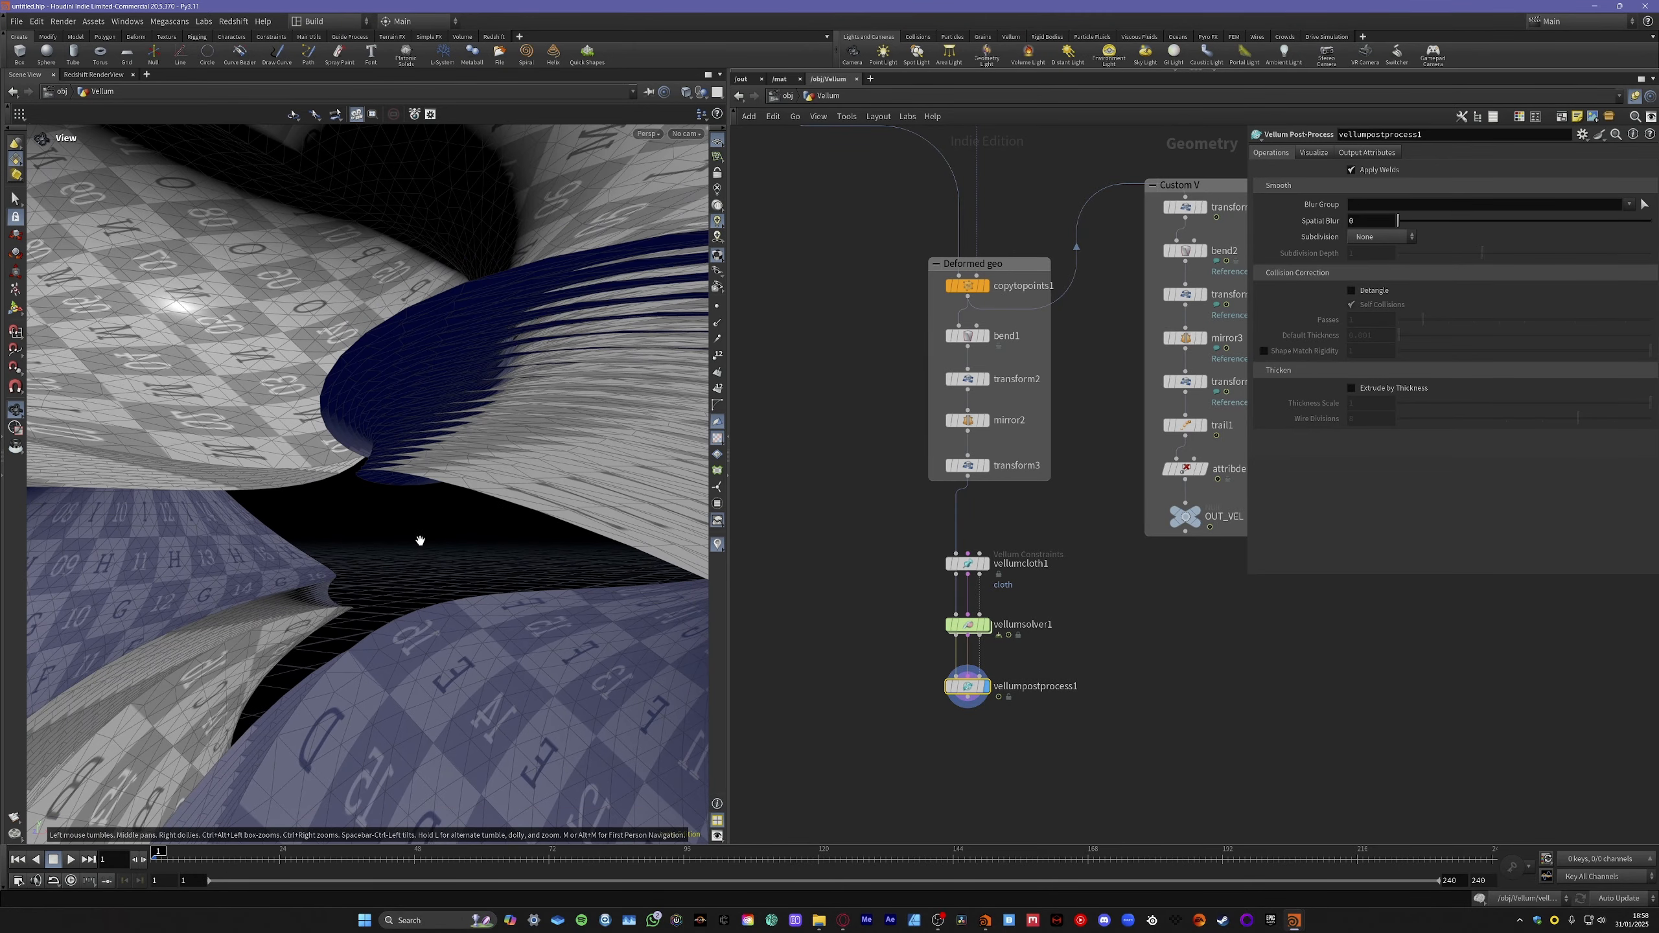
middle_drag(418, 544, 444, 512)
right_drag(444, 512, 486, 441)
middle_drag(485, 441, 431, 466)
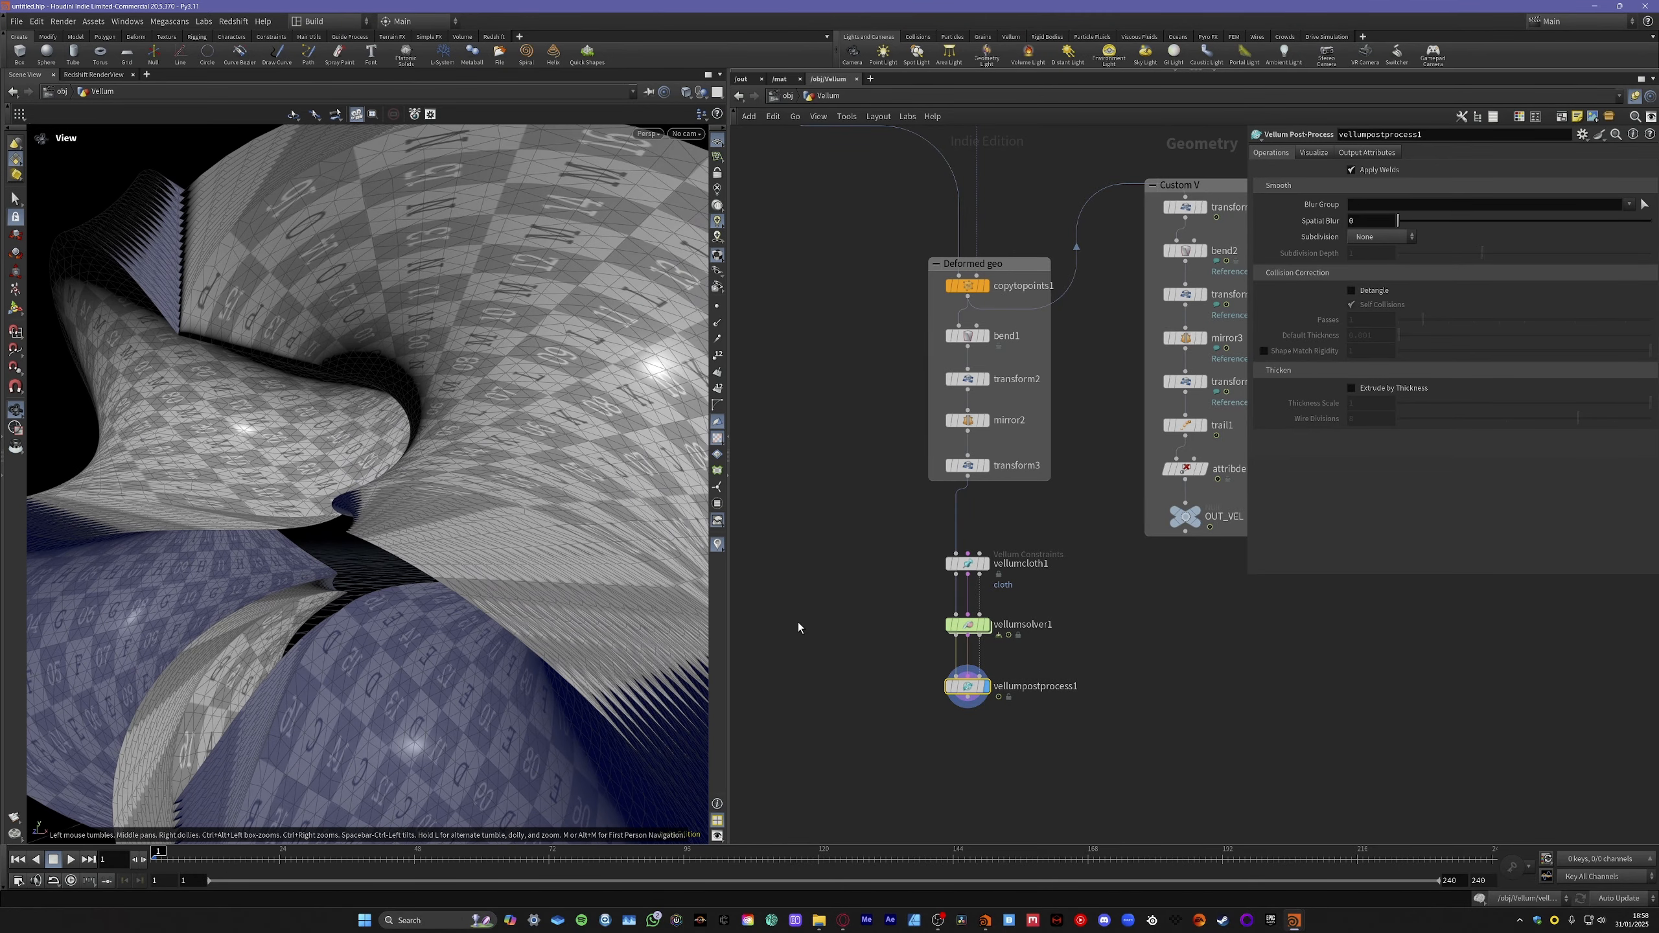
Set vellumpostprocess1's subdivision to Catmull-Clark and check the smoothed sheets up close and from different angles.
click(1368, 239)
click(1372, 268)
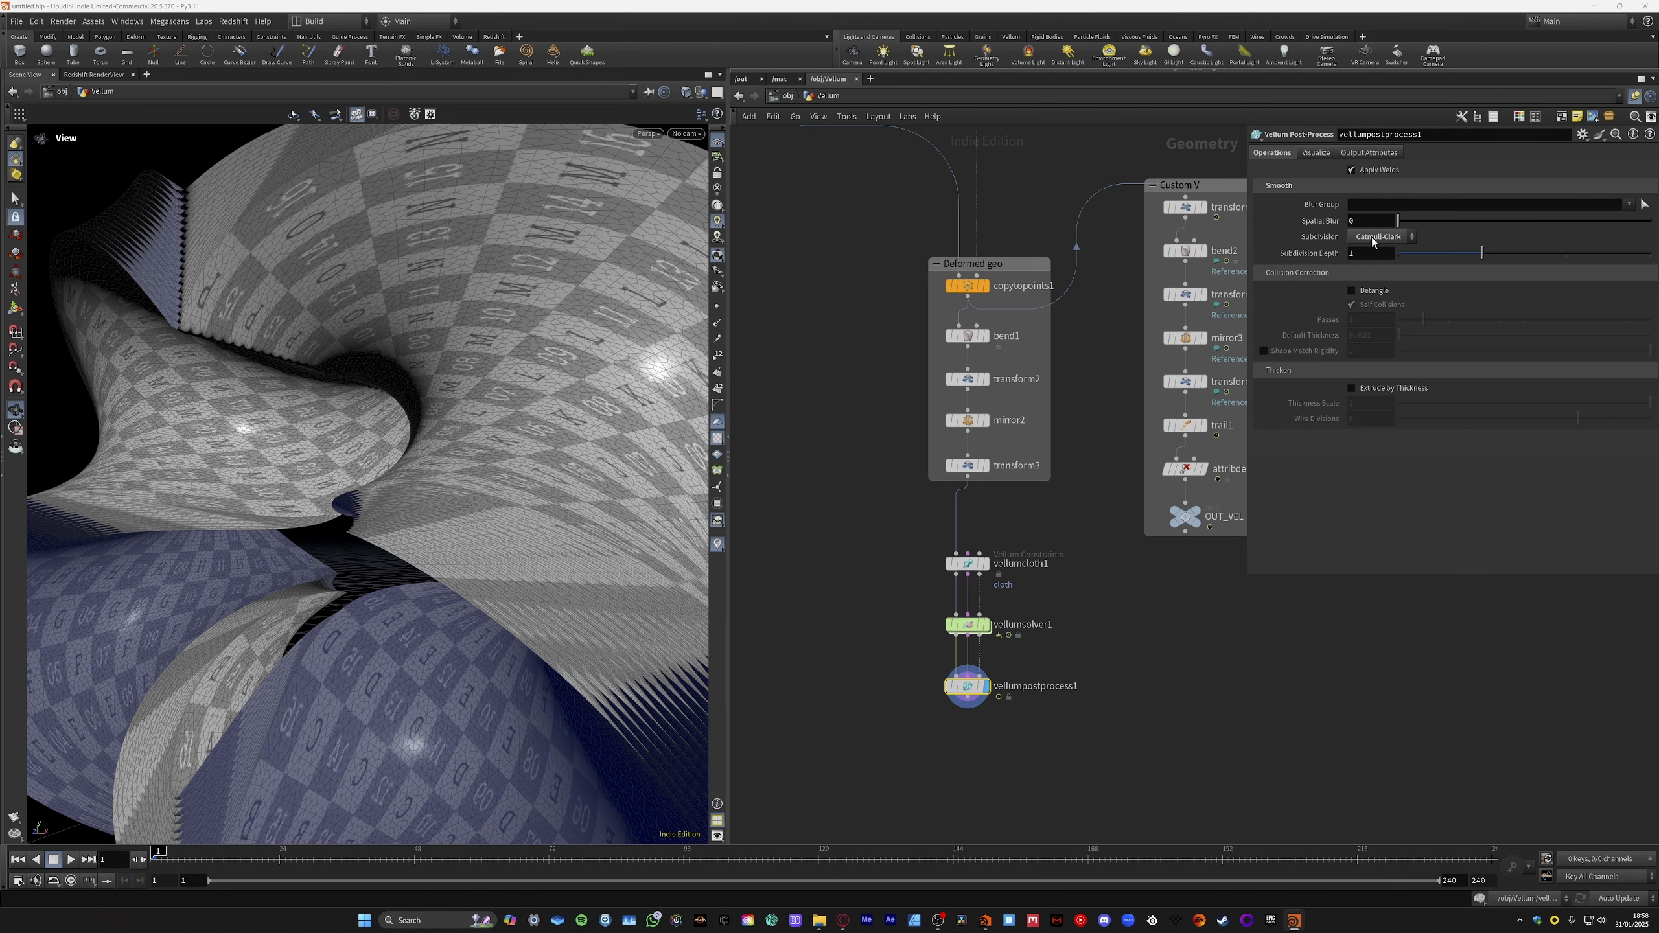
drag(400, 604, 591, 470)
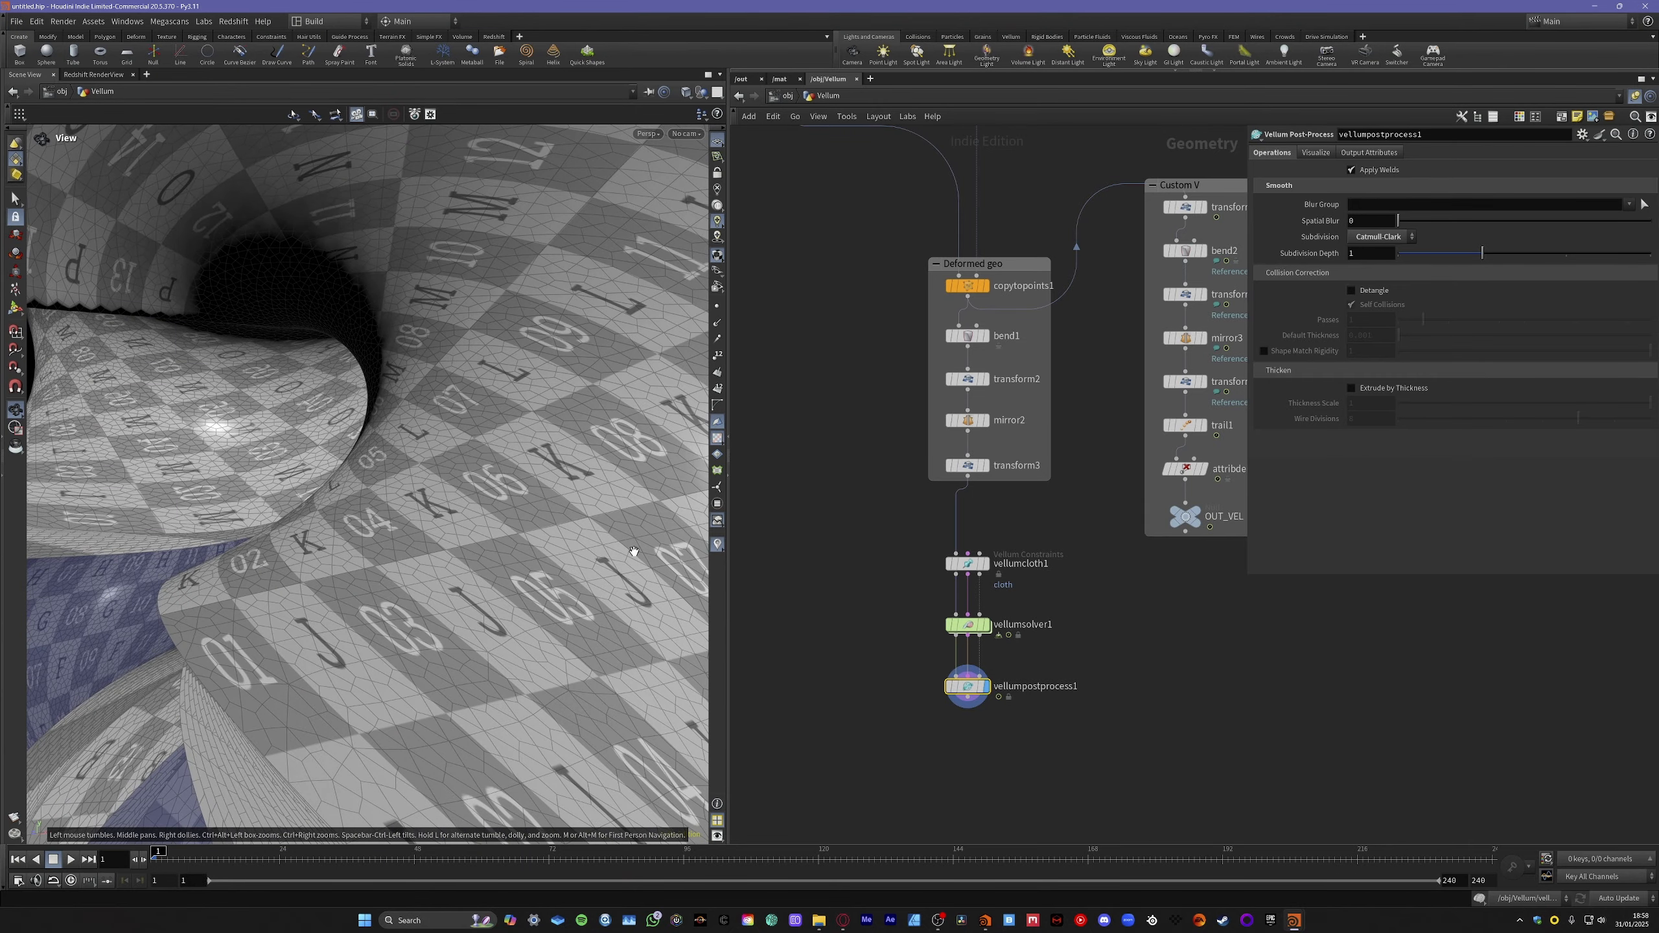
drag(634, 551, 524, 540)
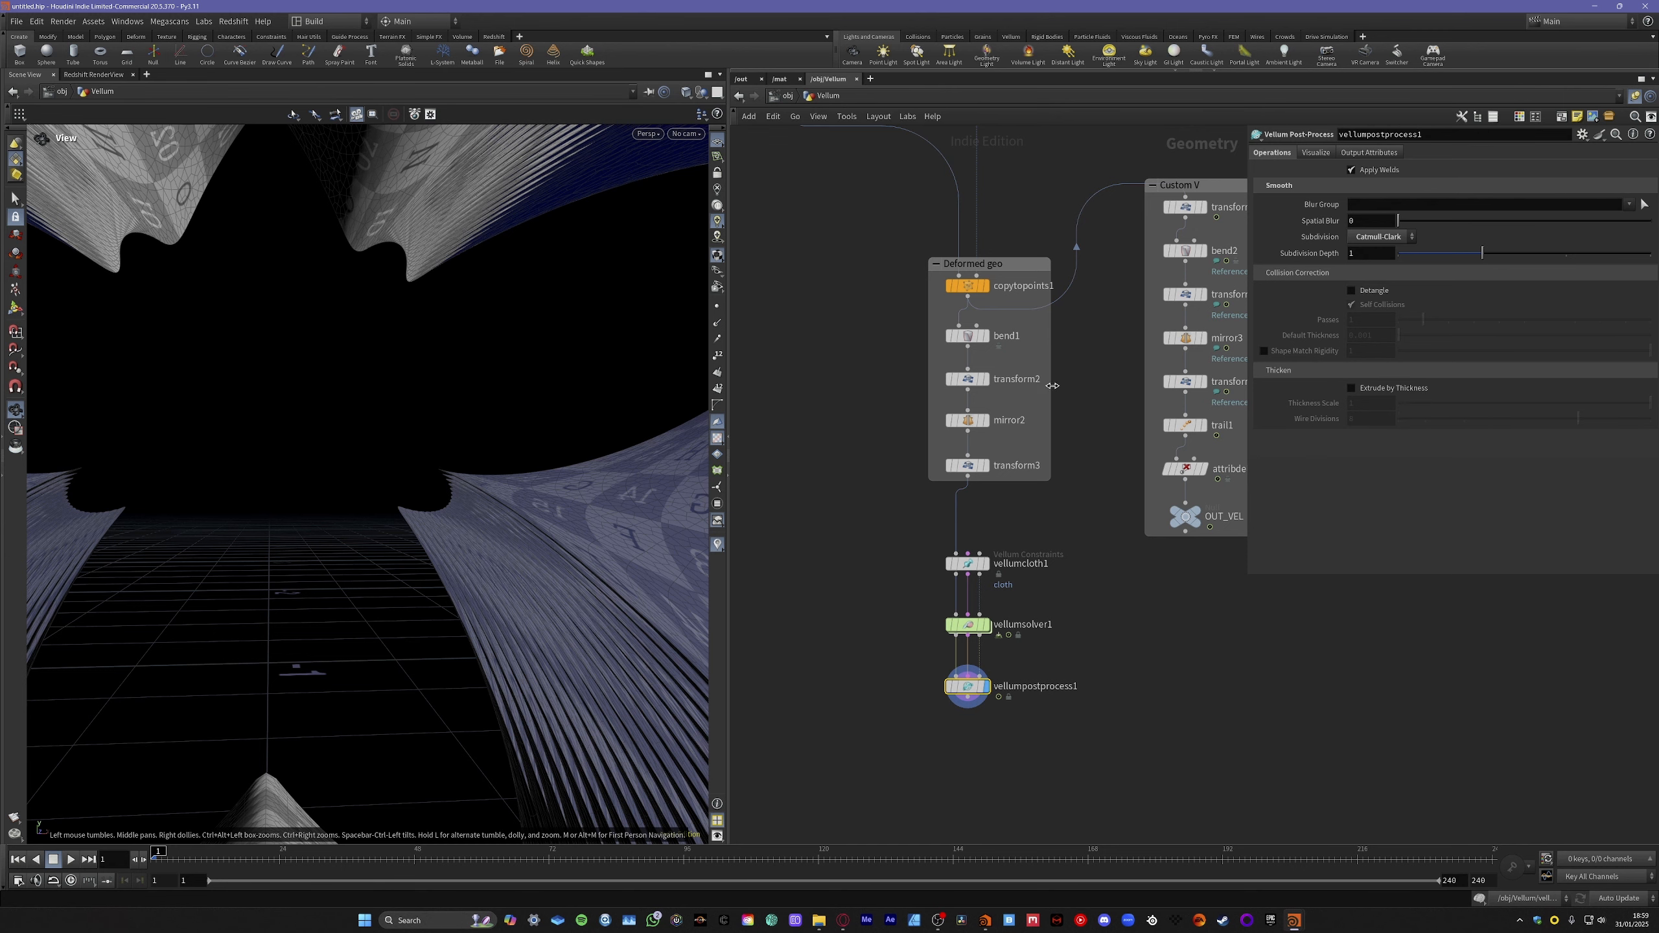
scroll(642, 450, down, 2)
drag(641, 450, 481, 450)
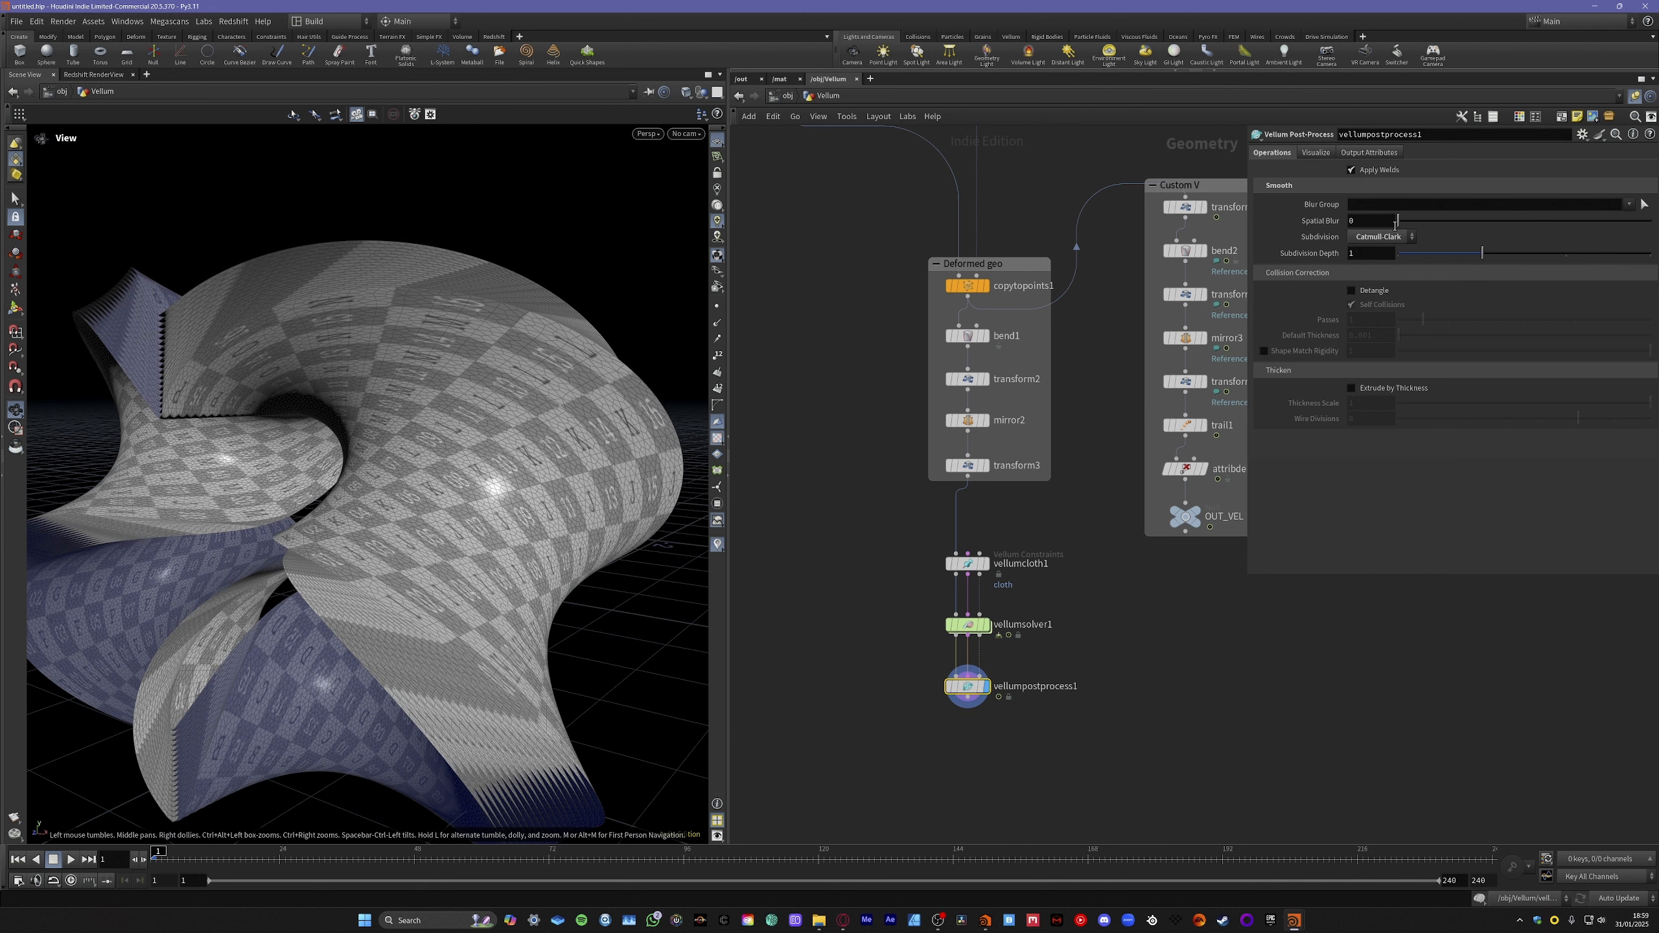
Try a Spatial Blur of 0.075 on the post-processed sheets and return it to 0.
drag(1396, 224, 1424, 229)
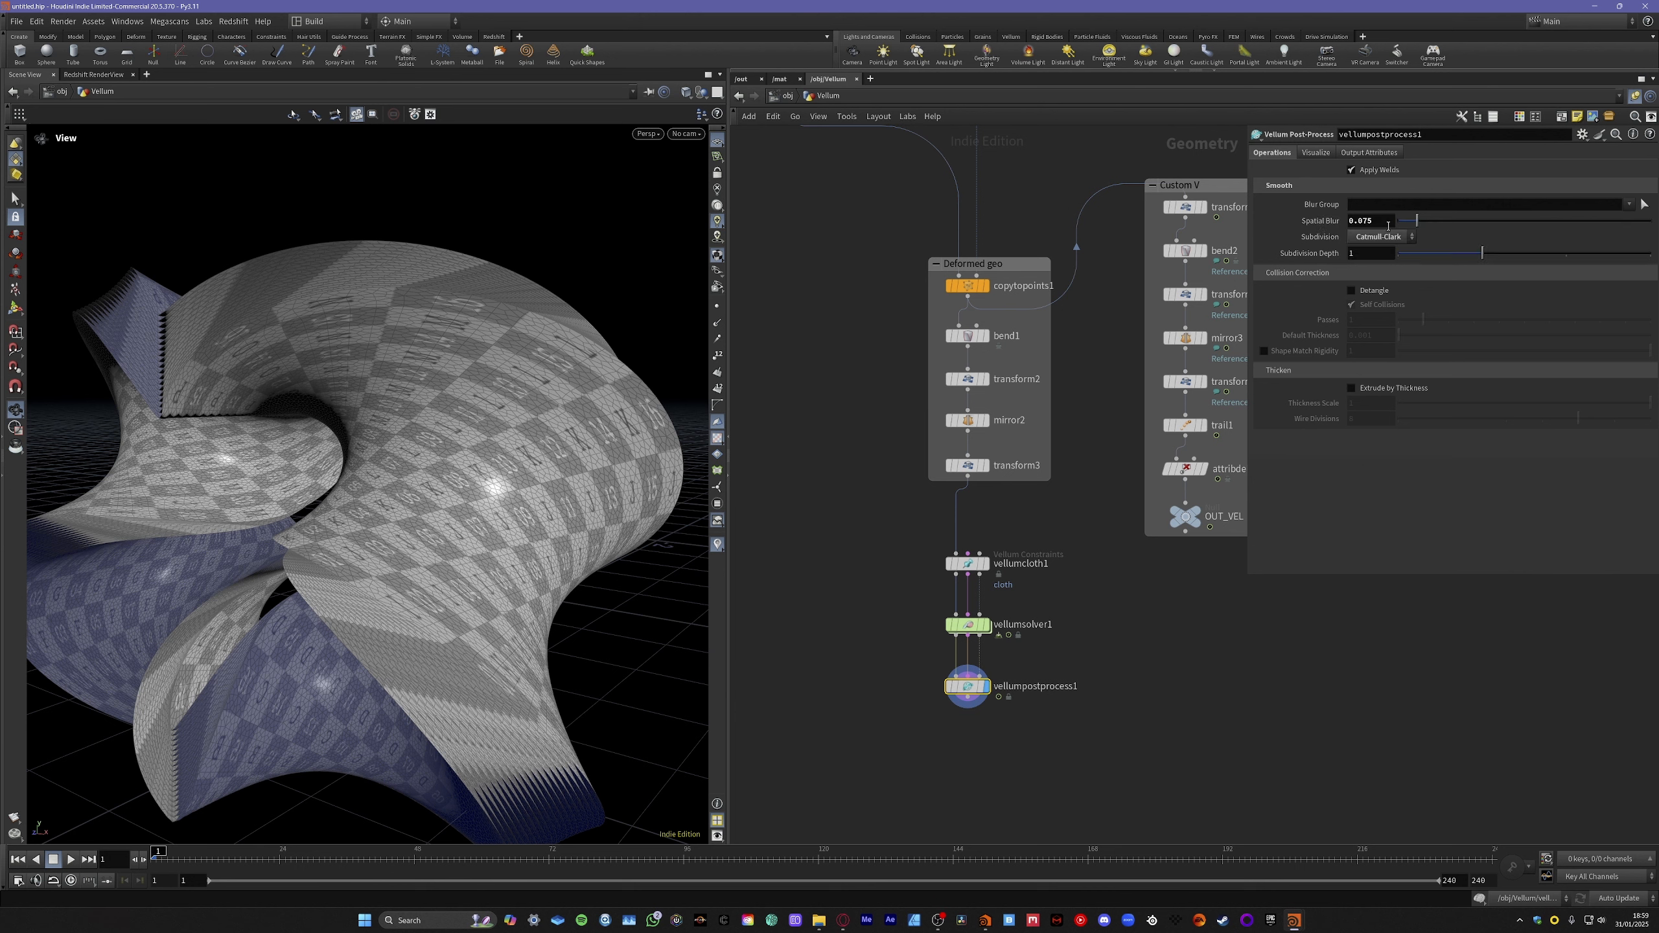
drag(1416, 218, 1396, 226)
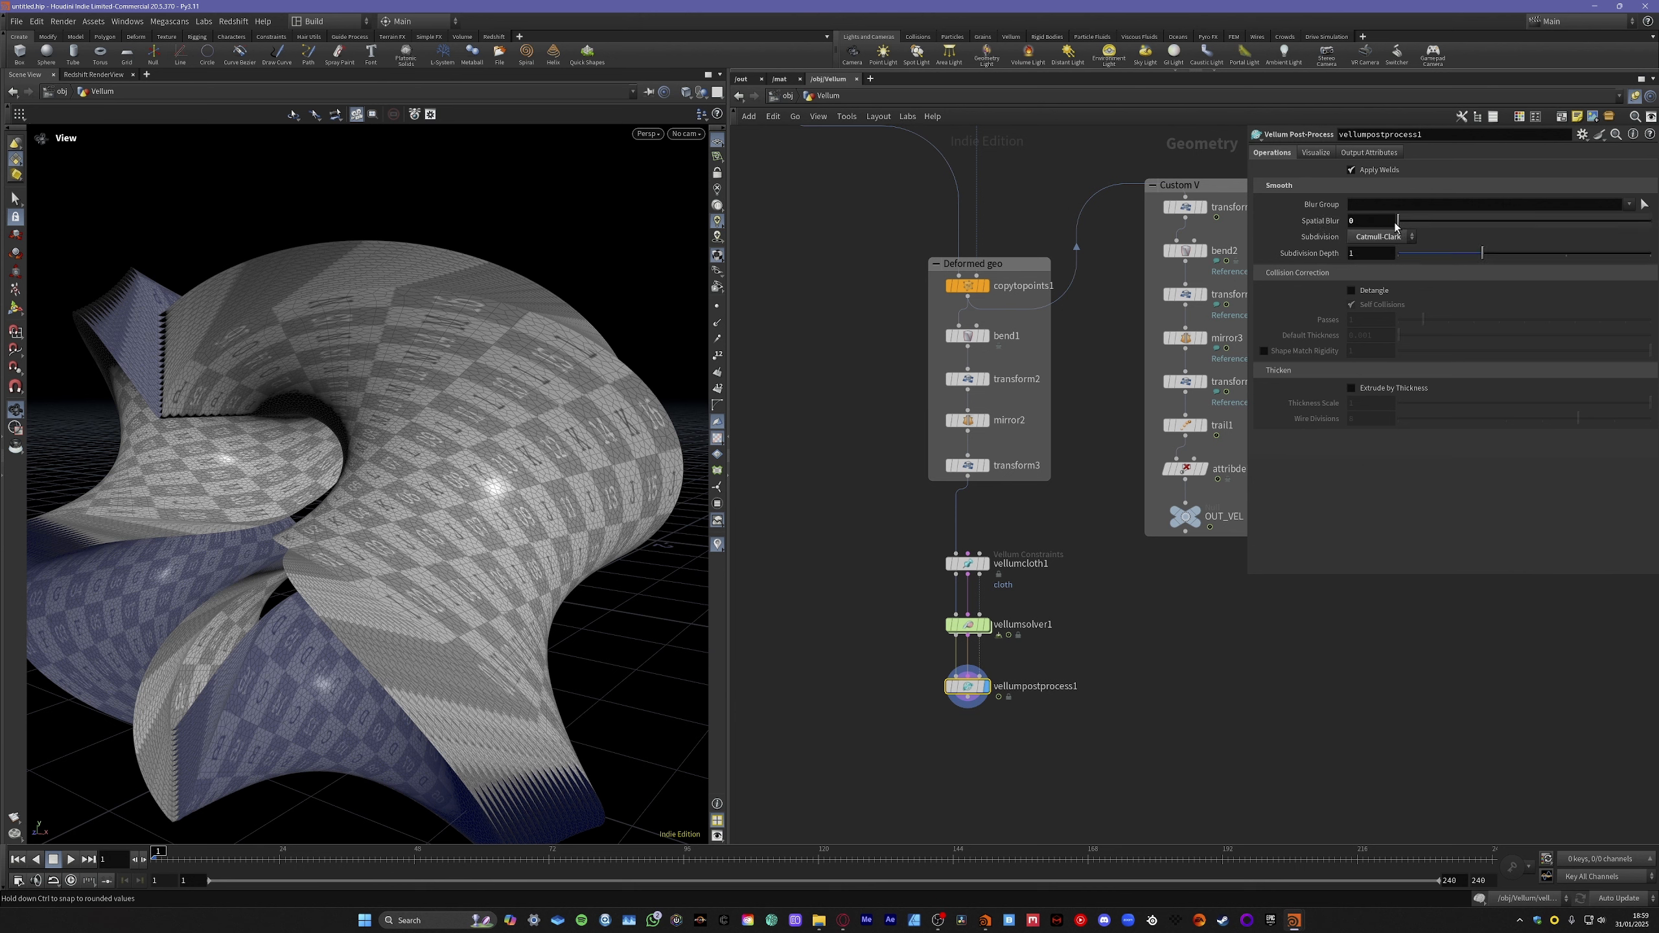
Enable Extrude by Thickness on vellumpostprocess1 and check the thickened sheet edges up close.
click(1351, 388)
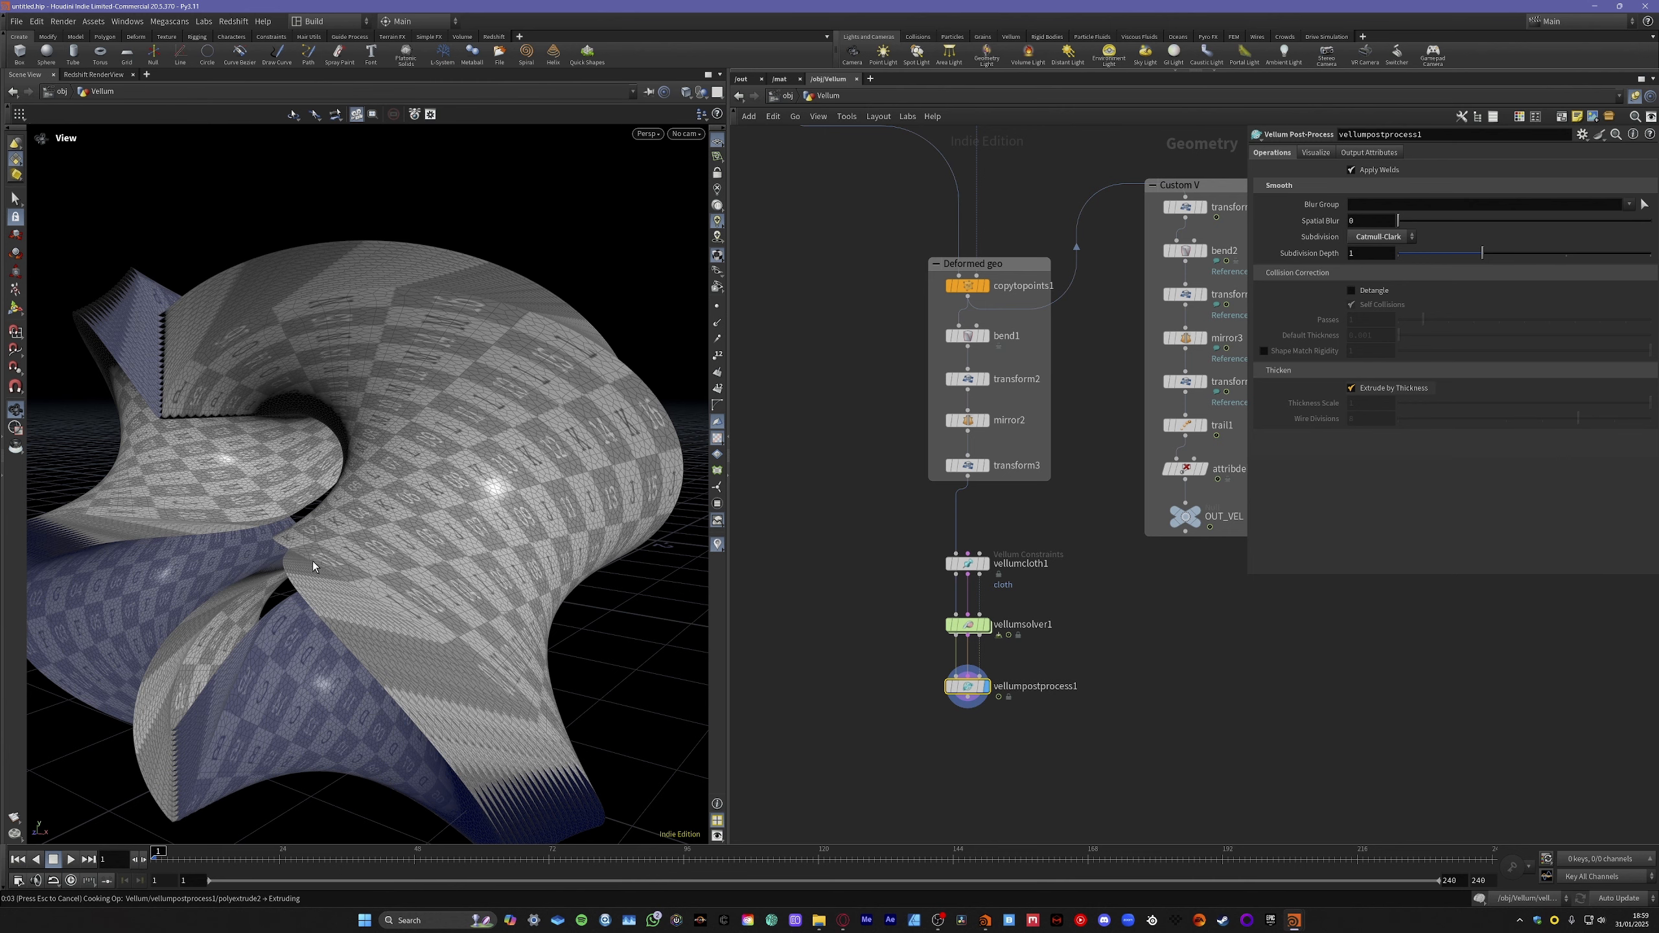
scroll(315, 572, up, 10)
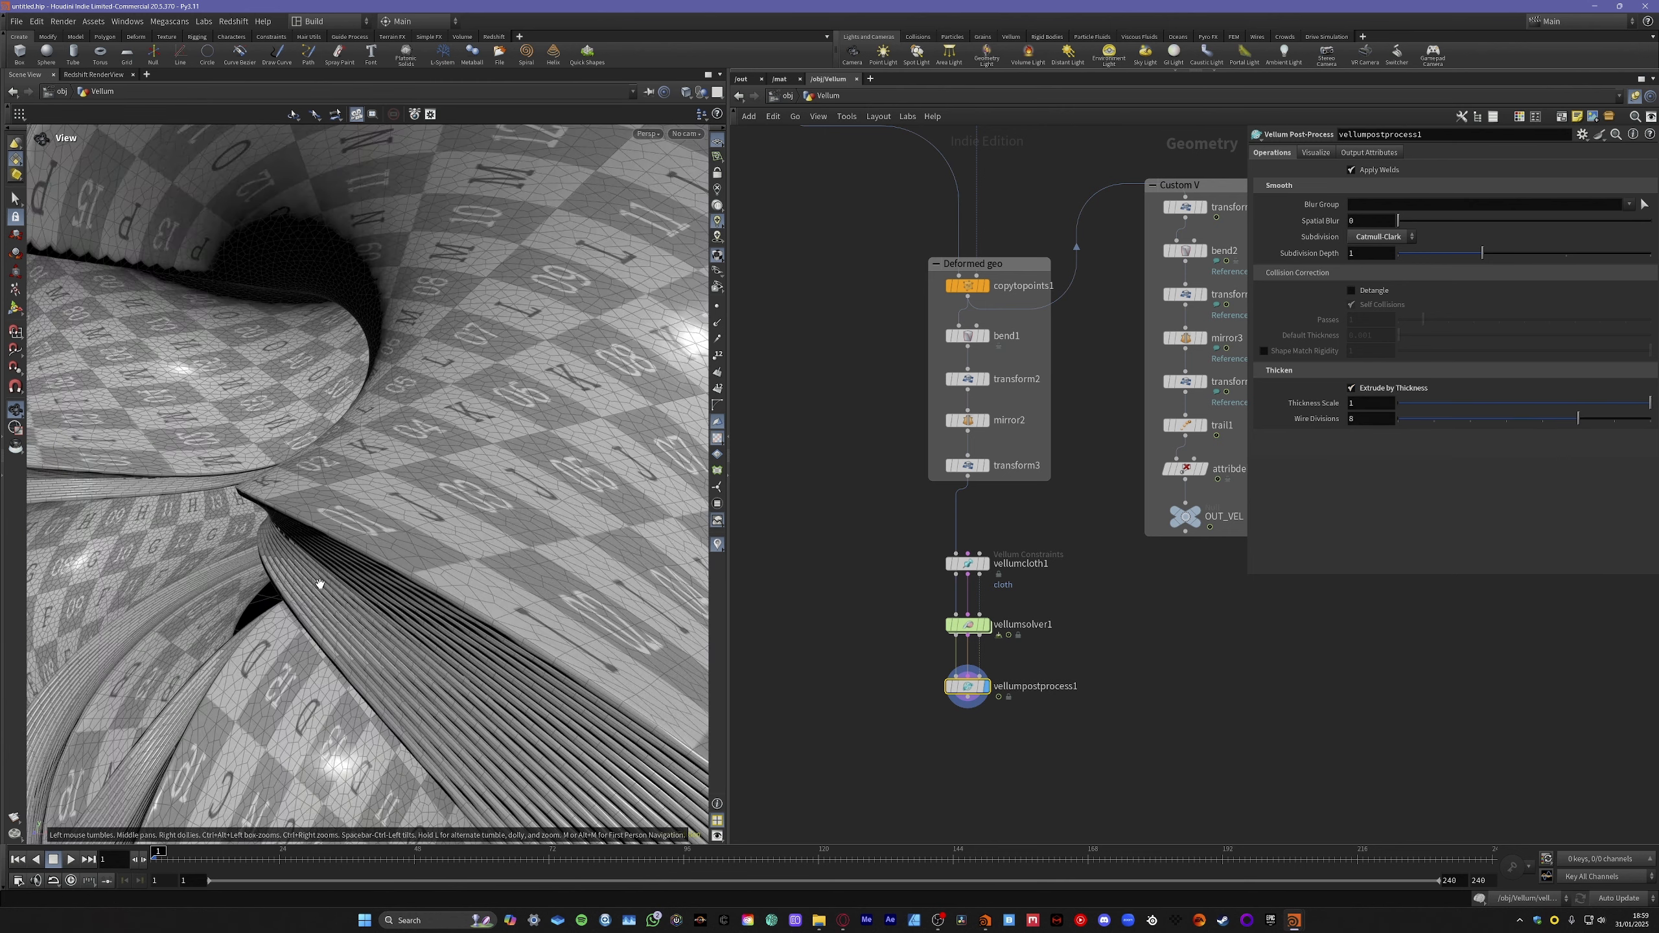
drag(320, 581, 381, 603)
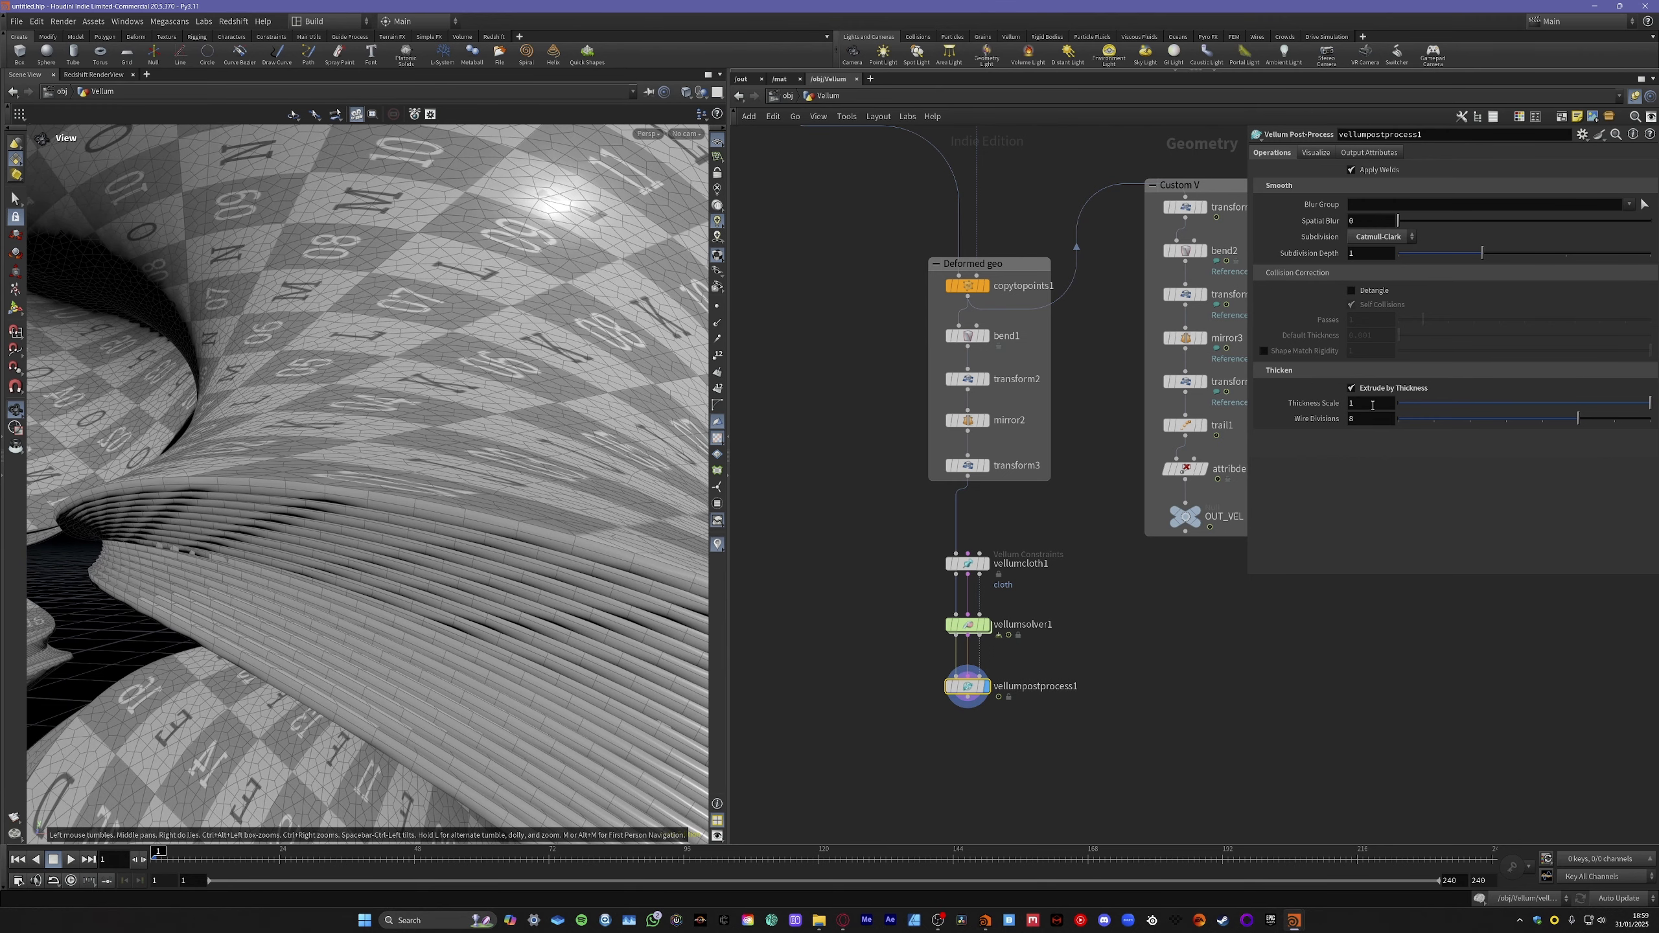
Set the post-process Thickness Scale to 0.08 and check the thinner sheets.
mouse_move(1372, 405)
middle_down()
mouse_move(1370, 425)
mouse_move(1200, 418)
mouse_move(1370, 399)
middle_up()
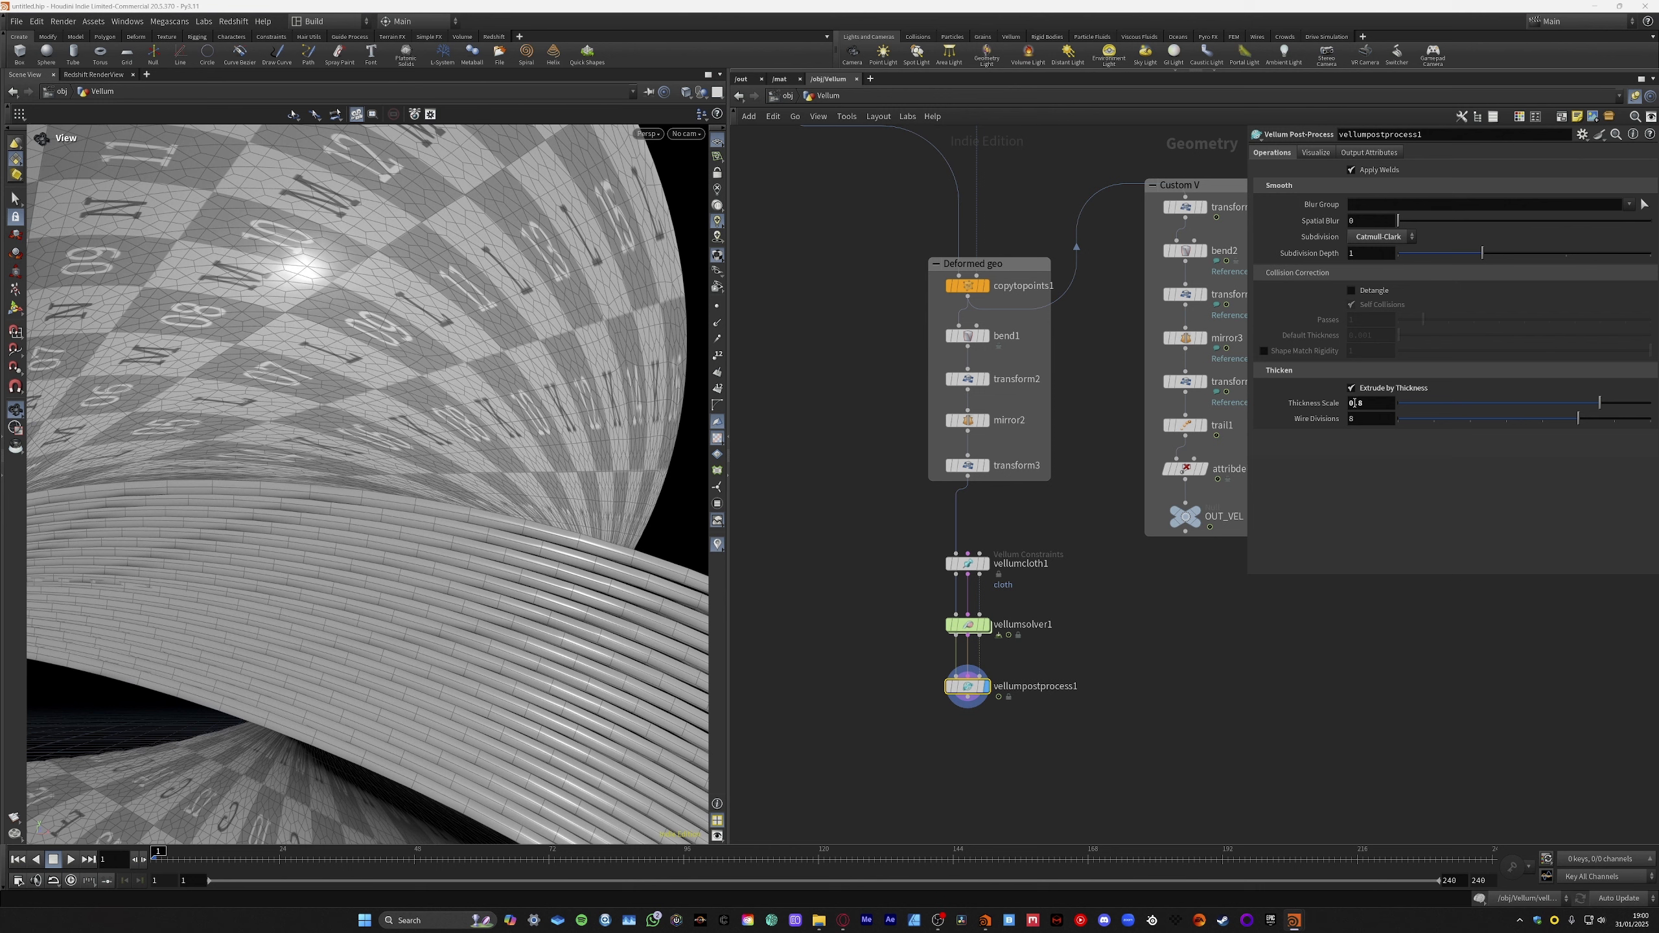
click(1360, 403)
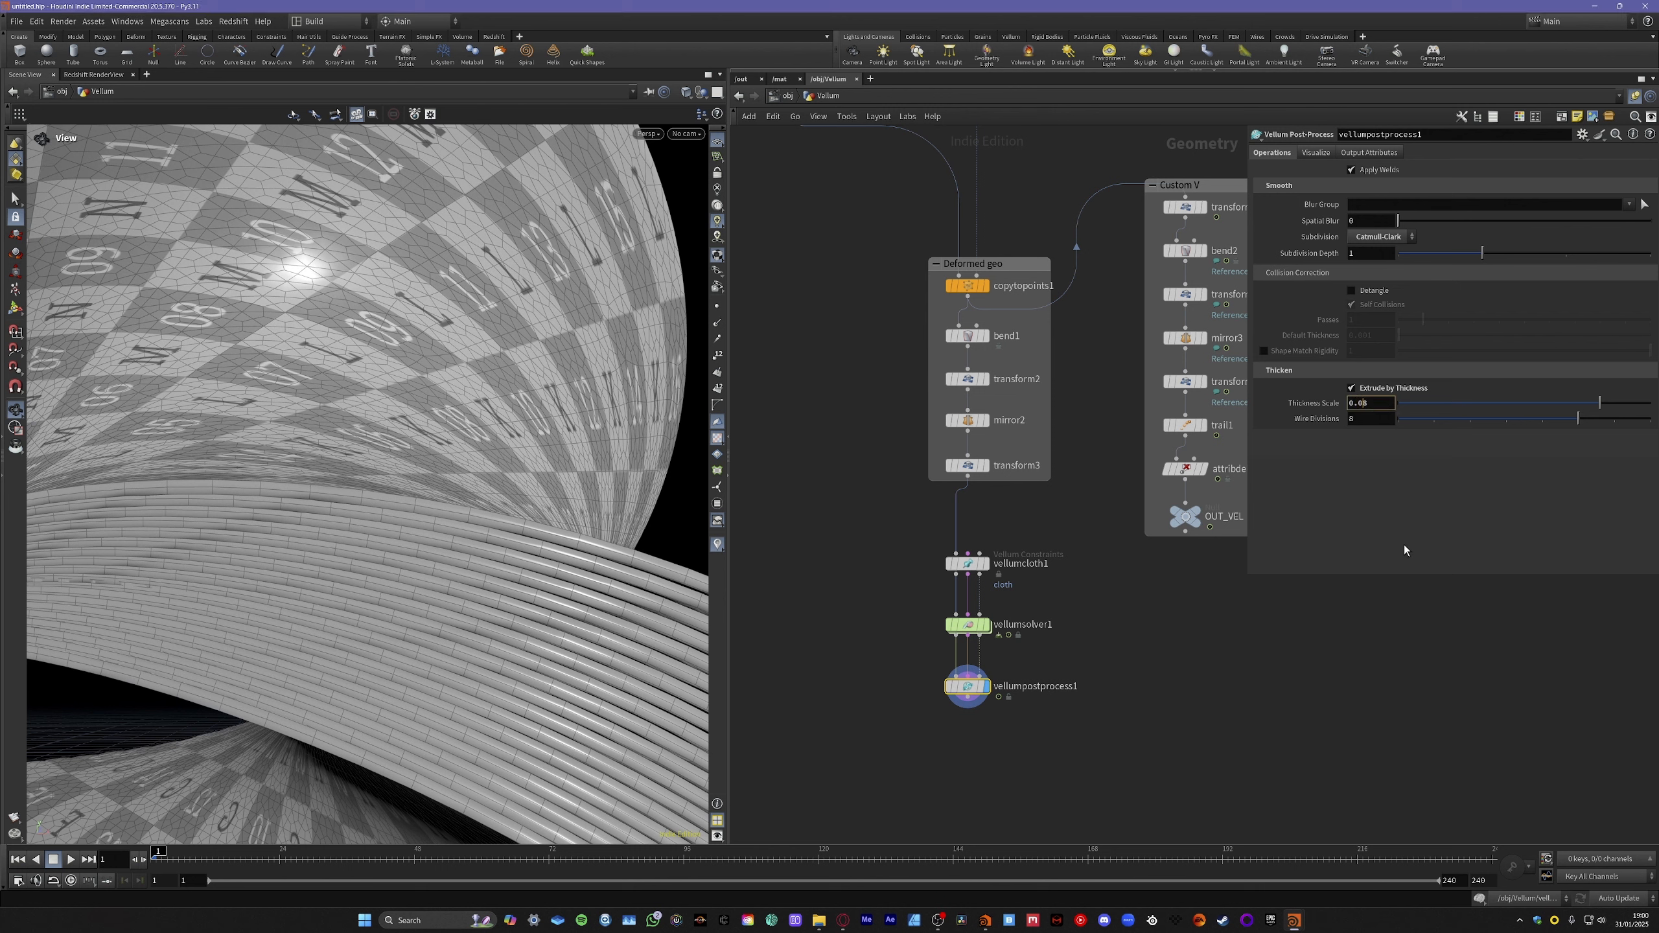
text(0)
key(Return)
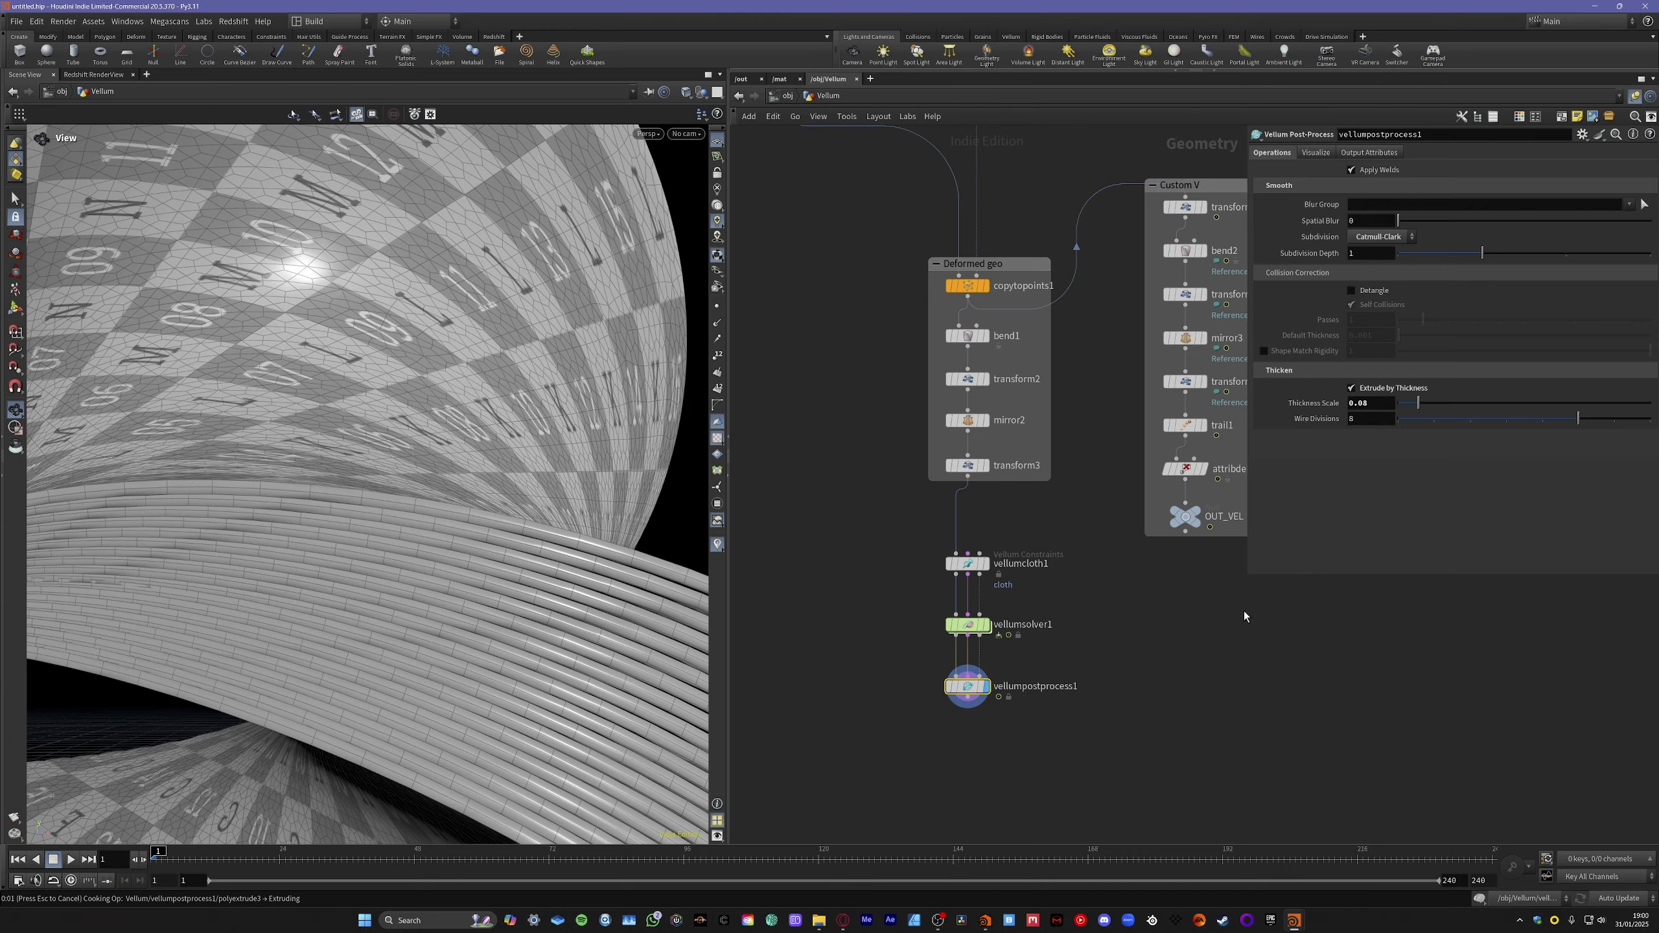
mouse_move(593, 575)
mouse_down()
mouse_move(549, 587)
mouse_move(564, 534)
mouse_move(603, 574)
mouse_move(560, 595)
mouse_move(546, 568)
mouse_move(481, 556)
mouse_move(548, 548)
mouse_move(542, 575)
mouse_move(569, 570)
mouse_up()
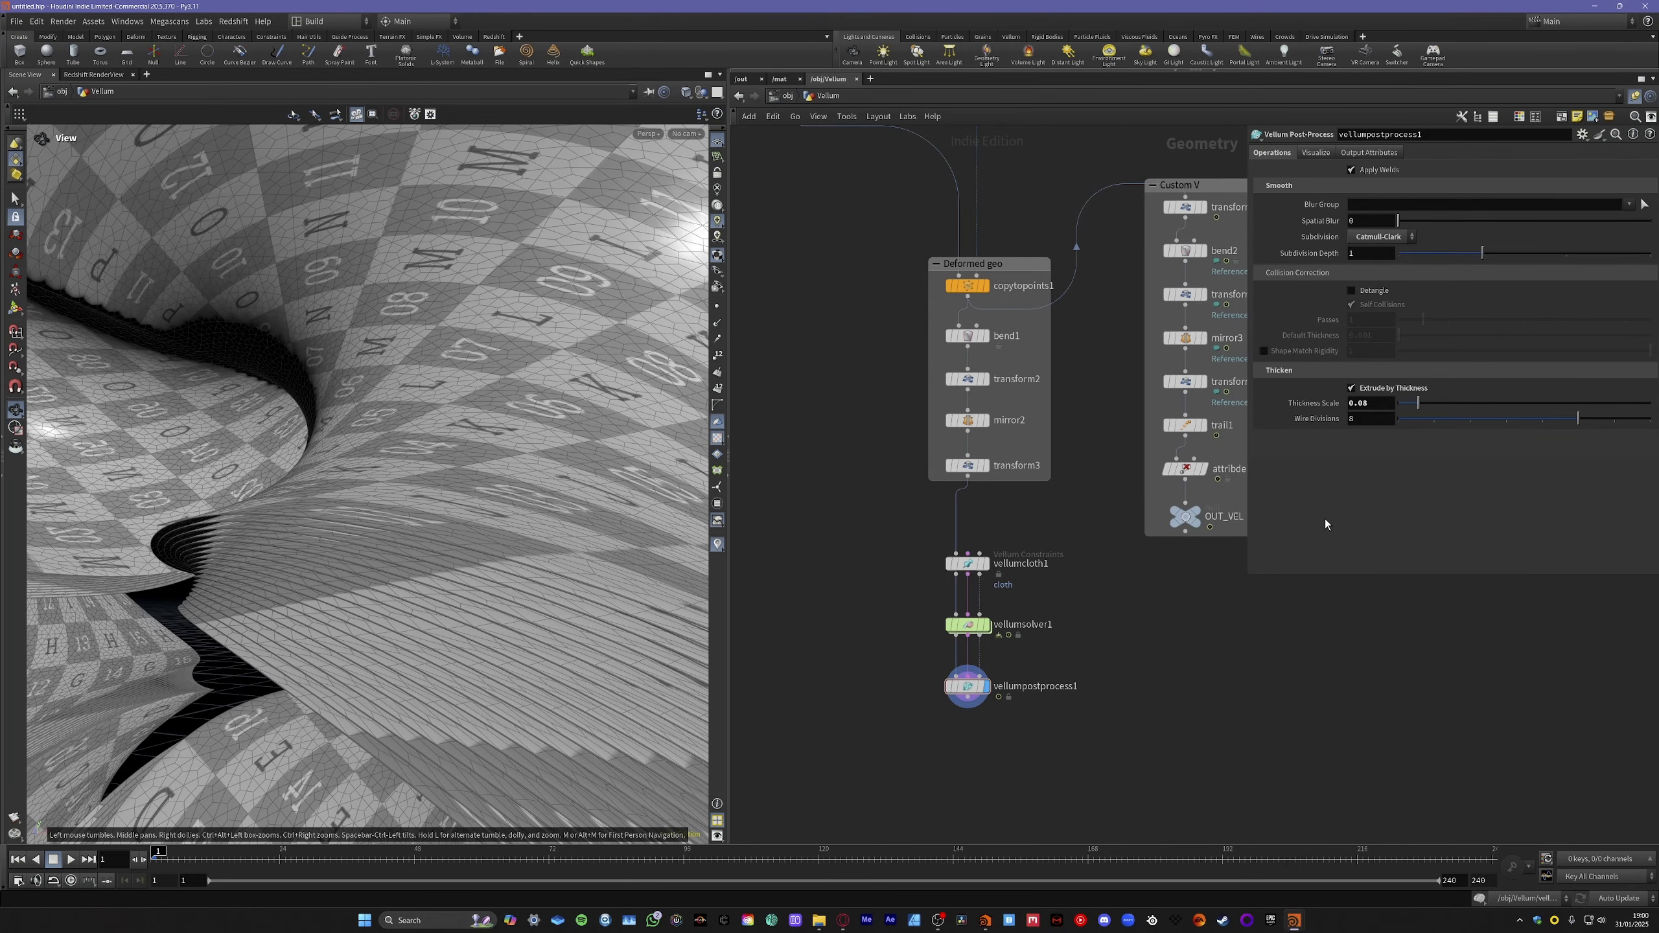
Set the post-process Wire Divisions to 4 and review the whole mirrored form.
drag(1362, 418, 1215, 434)
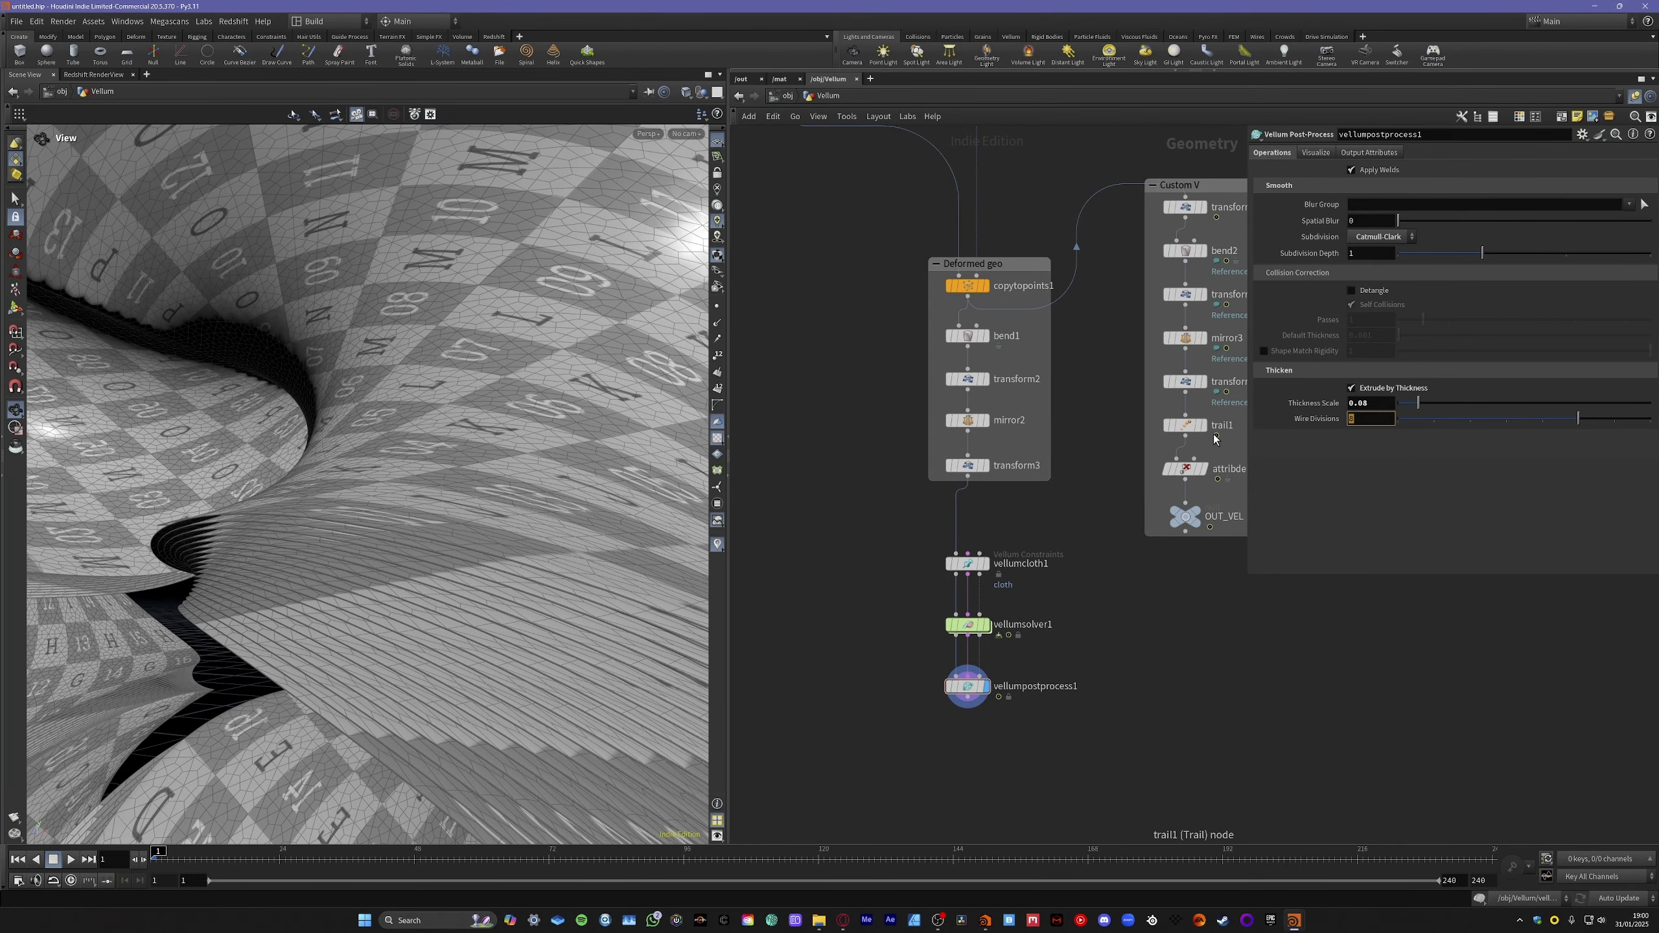
text(4)
key(Return)
drag(417, 572, 469, 606)
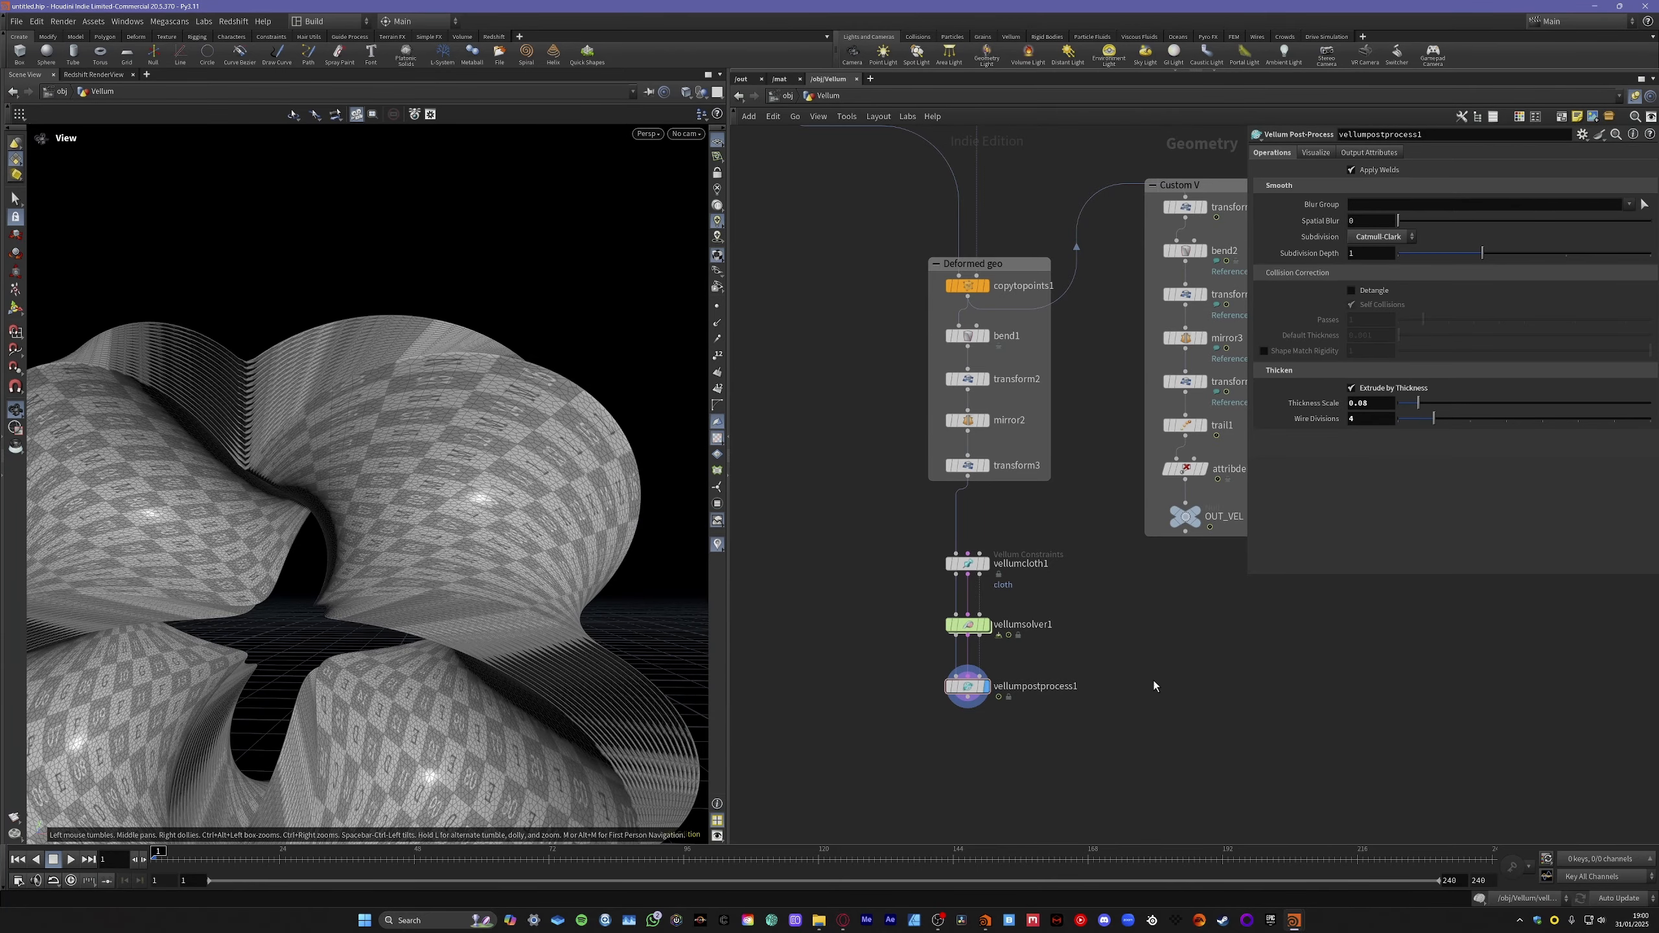
middle_drag(1154, 682, 1137, 687)
mouse_move(537, 619)
mouse_down()
mouse_move(503, 619)
mouse_move(532, 612)
mouse_up()
right_drag(533, 611, 481, 589)
drag(481, 589, 540, 554)
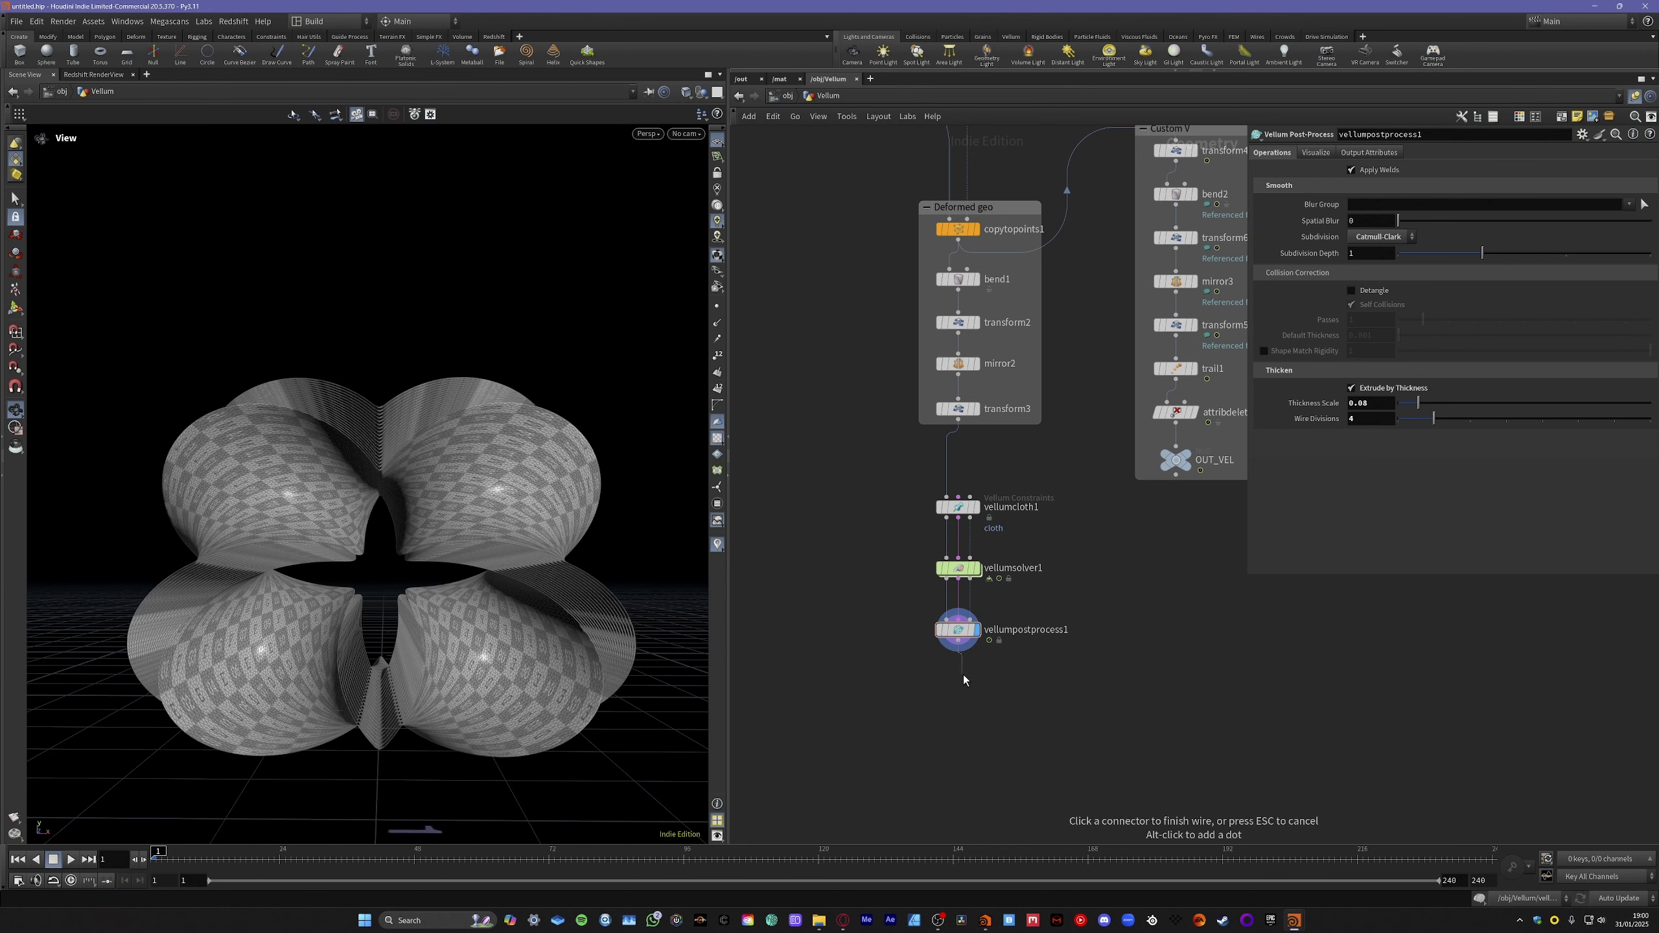
Add a displayed Normal node below vellumpostprocess1 and compare the sheet shading with and without it.
key(Tab)
text(norm)
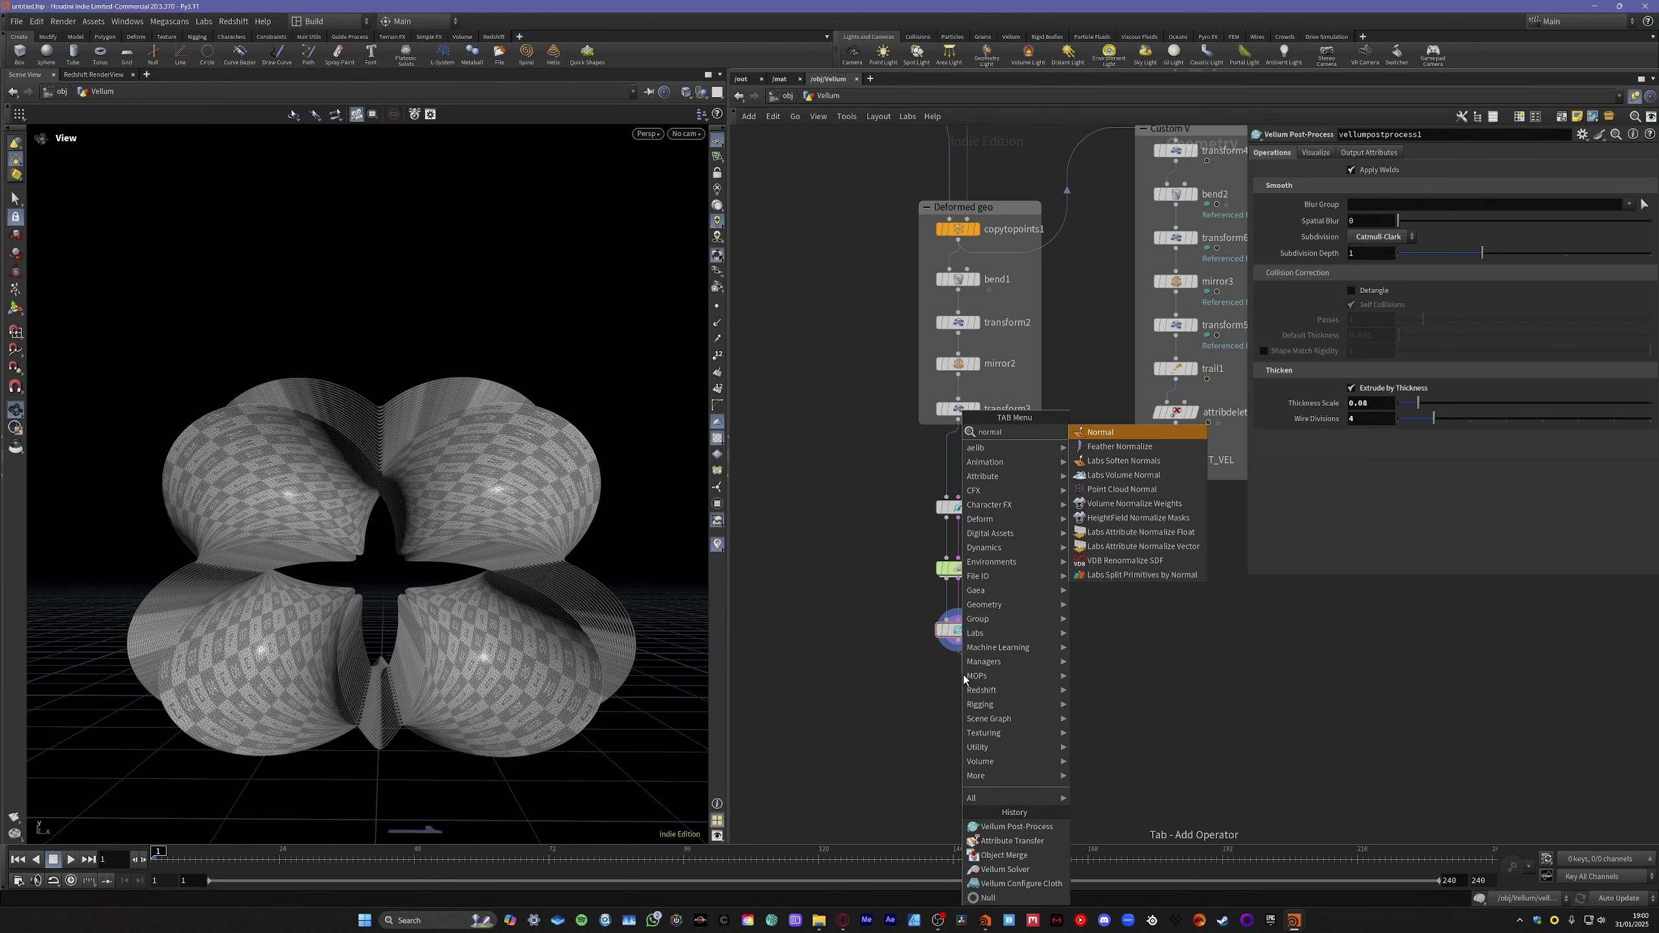
key(Return)
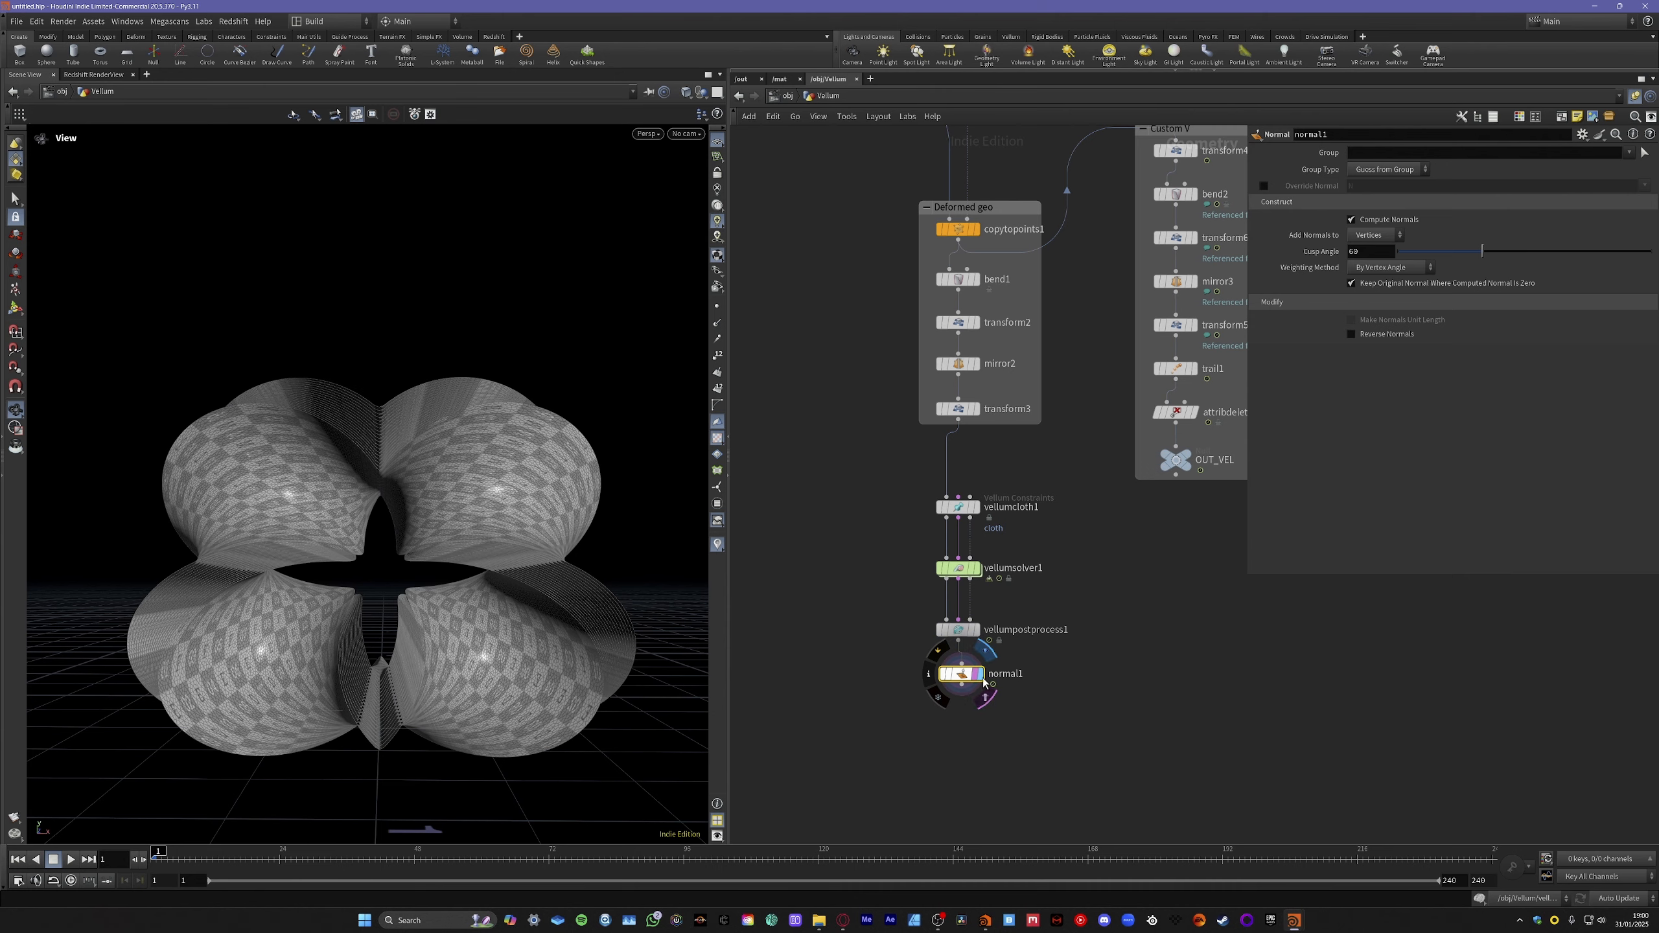
drag(967, 677, 964, 678)
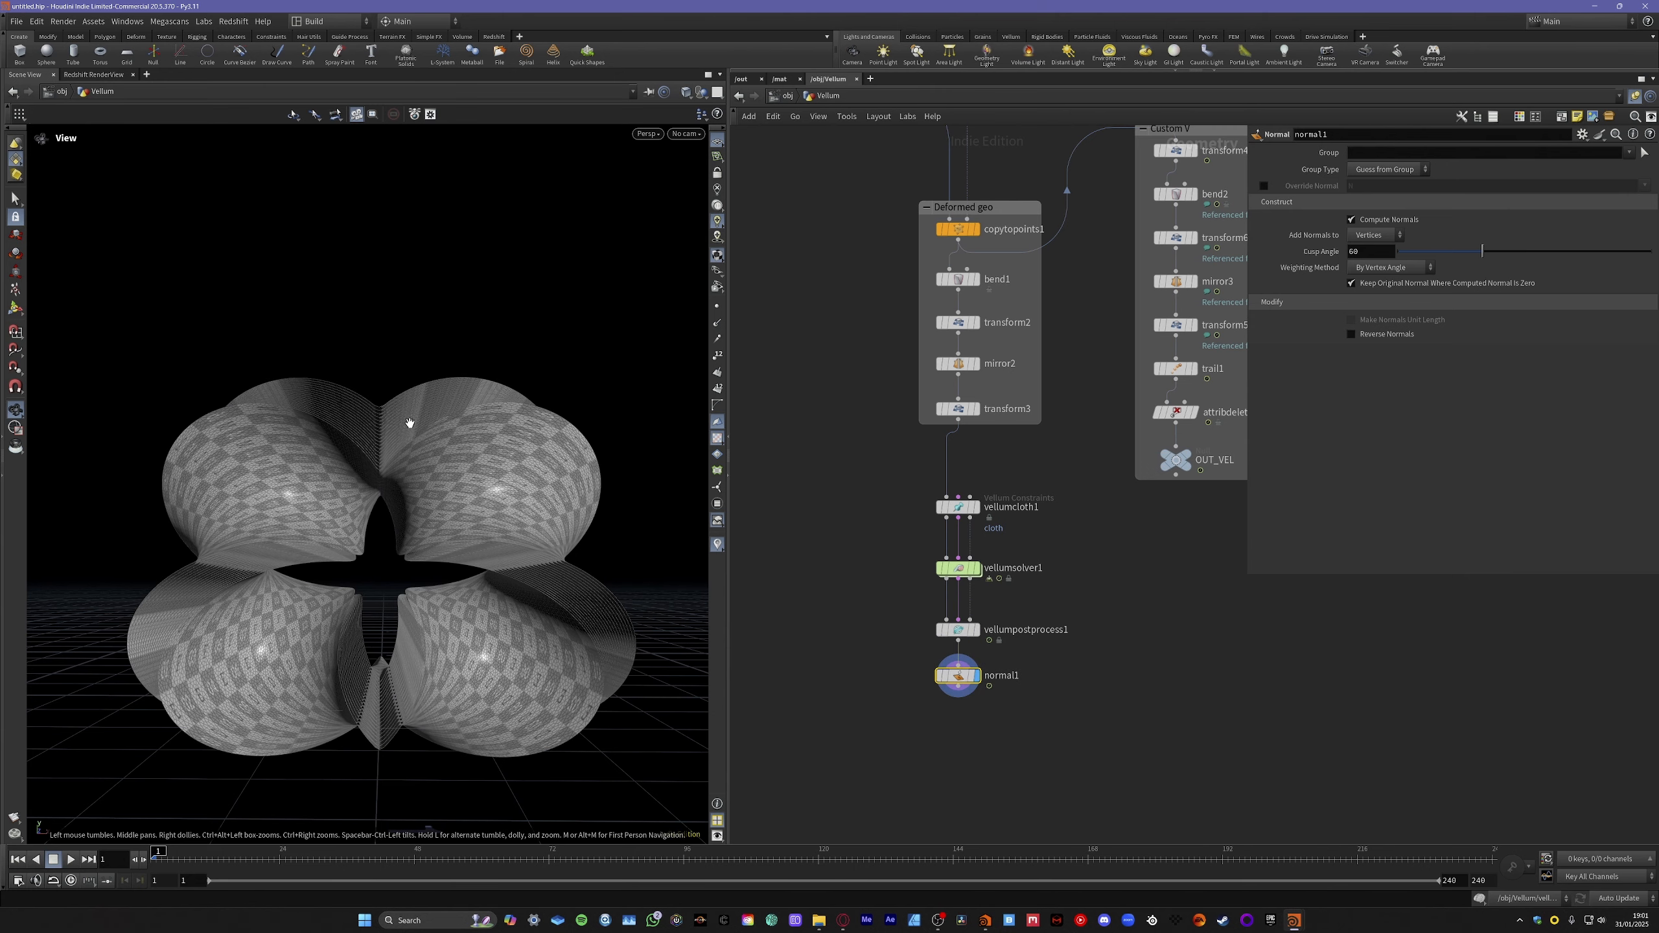
scroll(409, 422, up, 10)
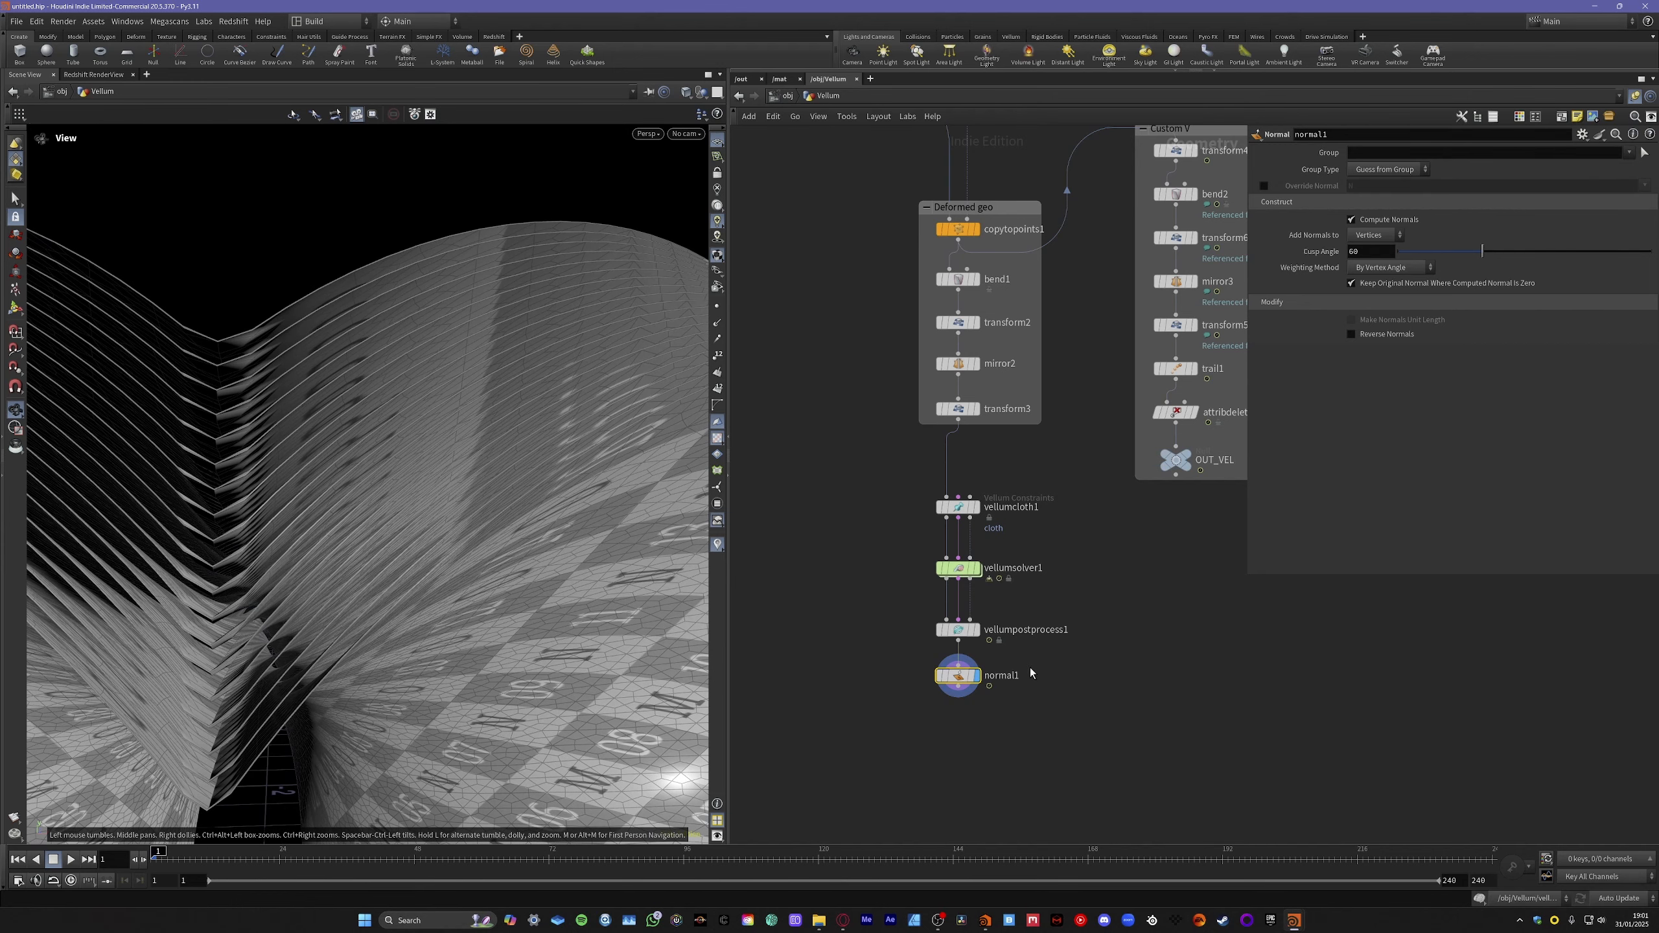
click(977, 630)
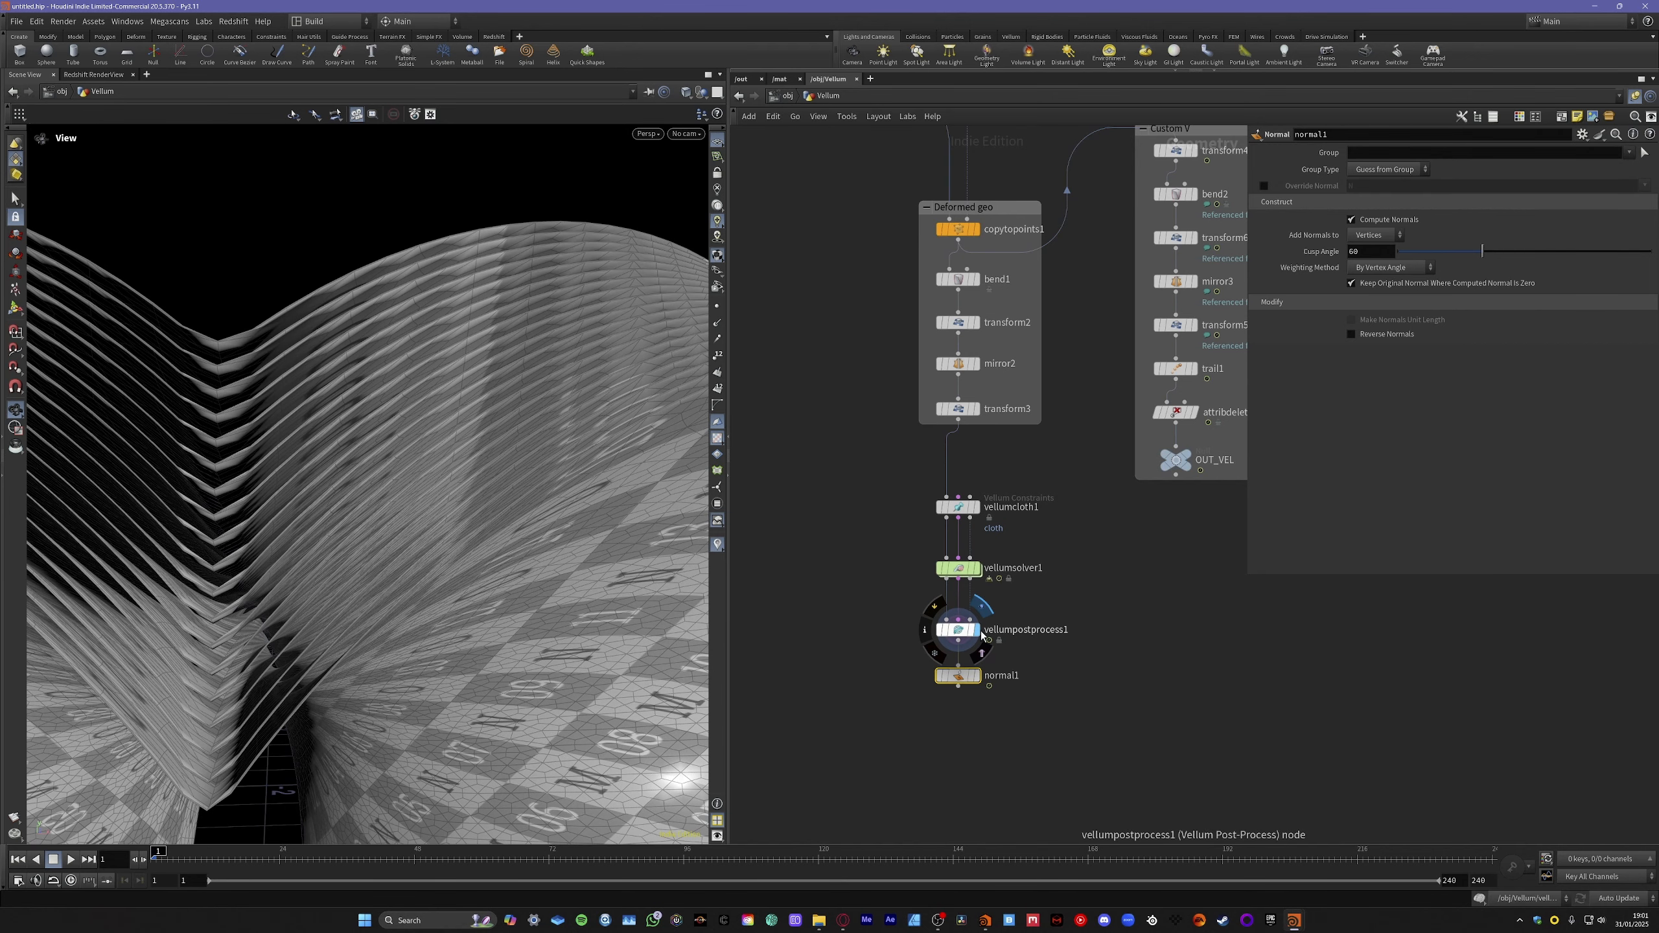
click(982, 681)
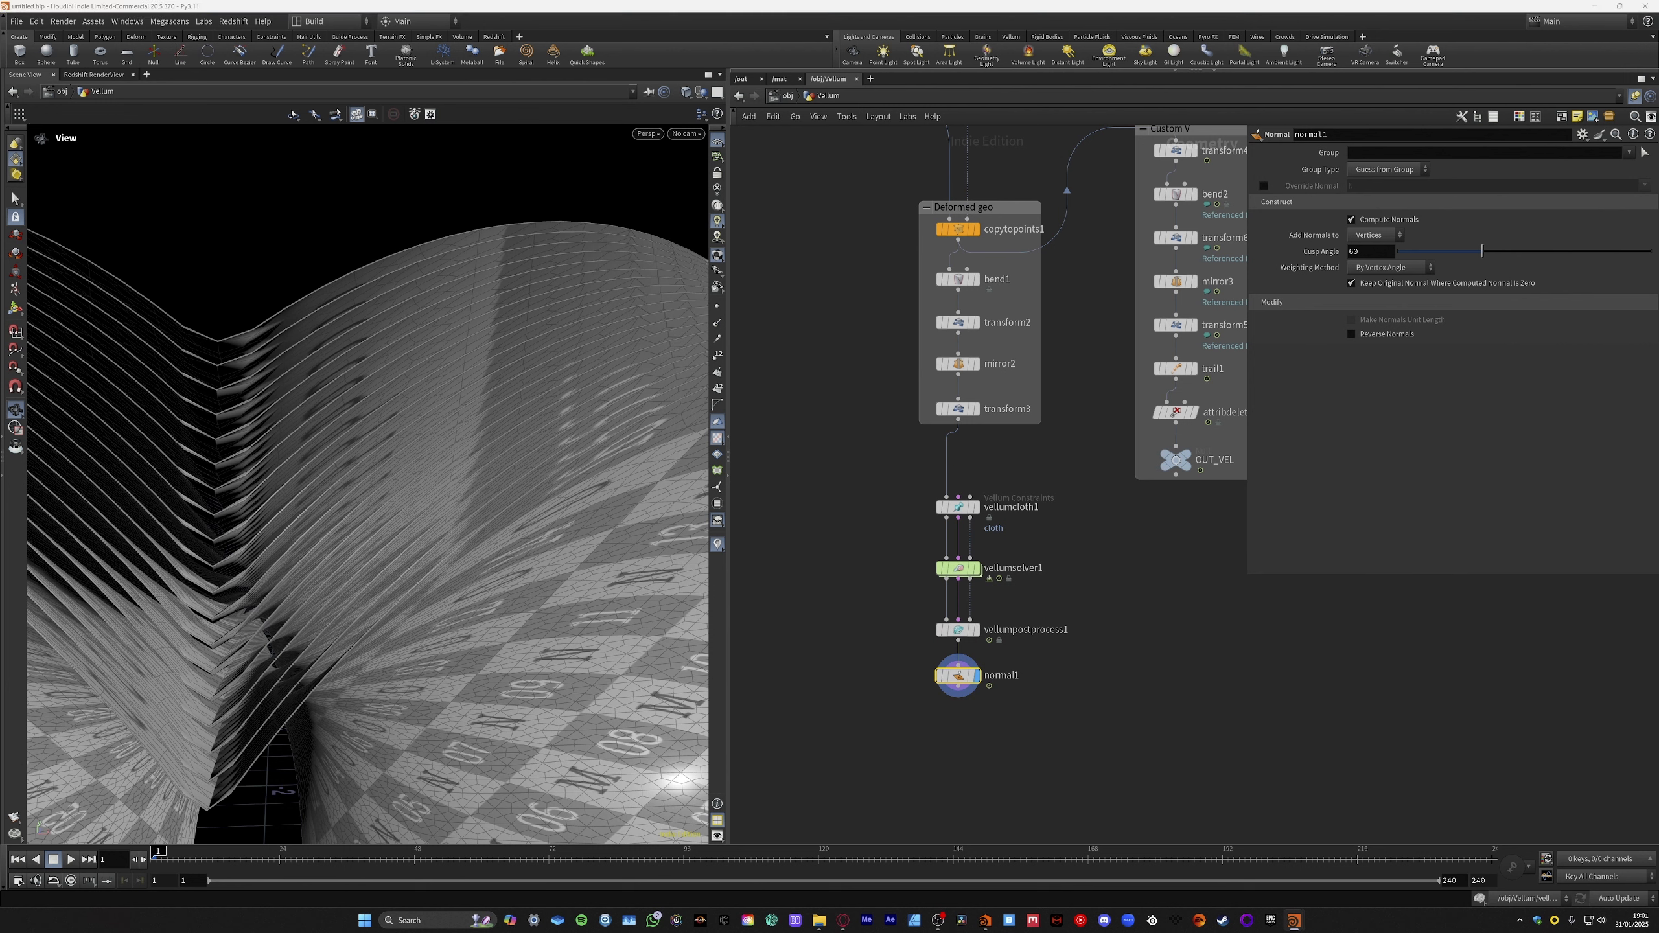
Add a File Cache node connected below normal1 and align it with the node chain.
key(h)
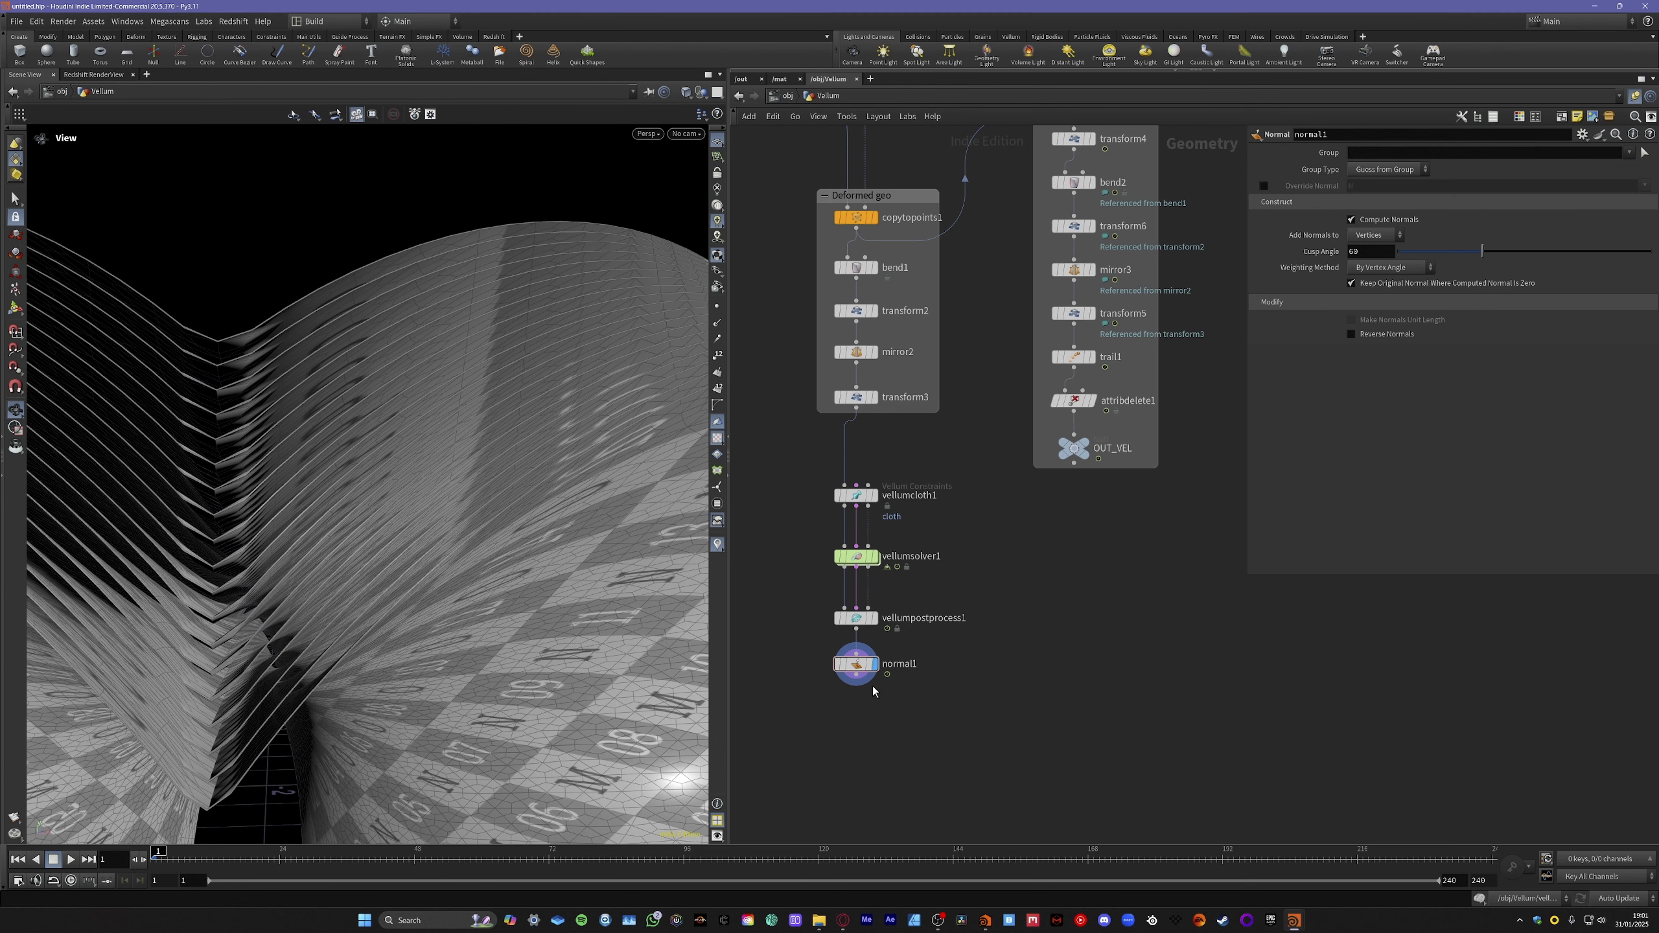
key(Tab)
text(file)
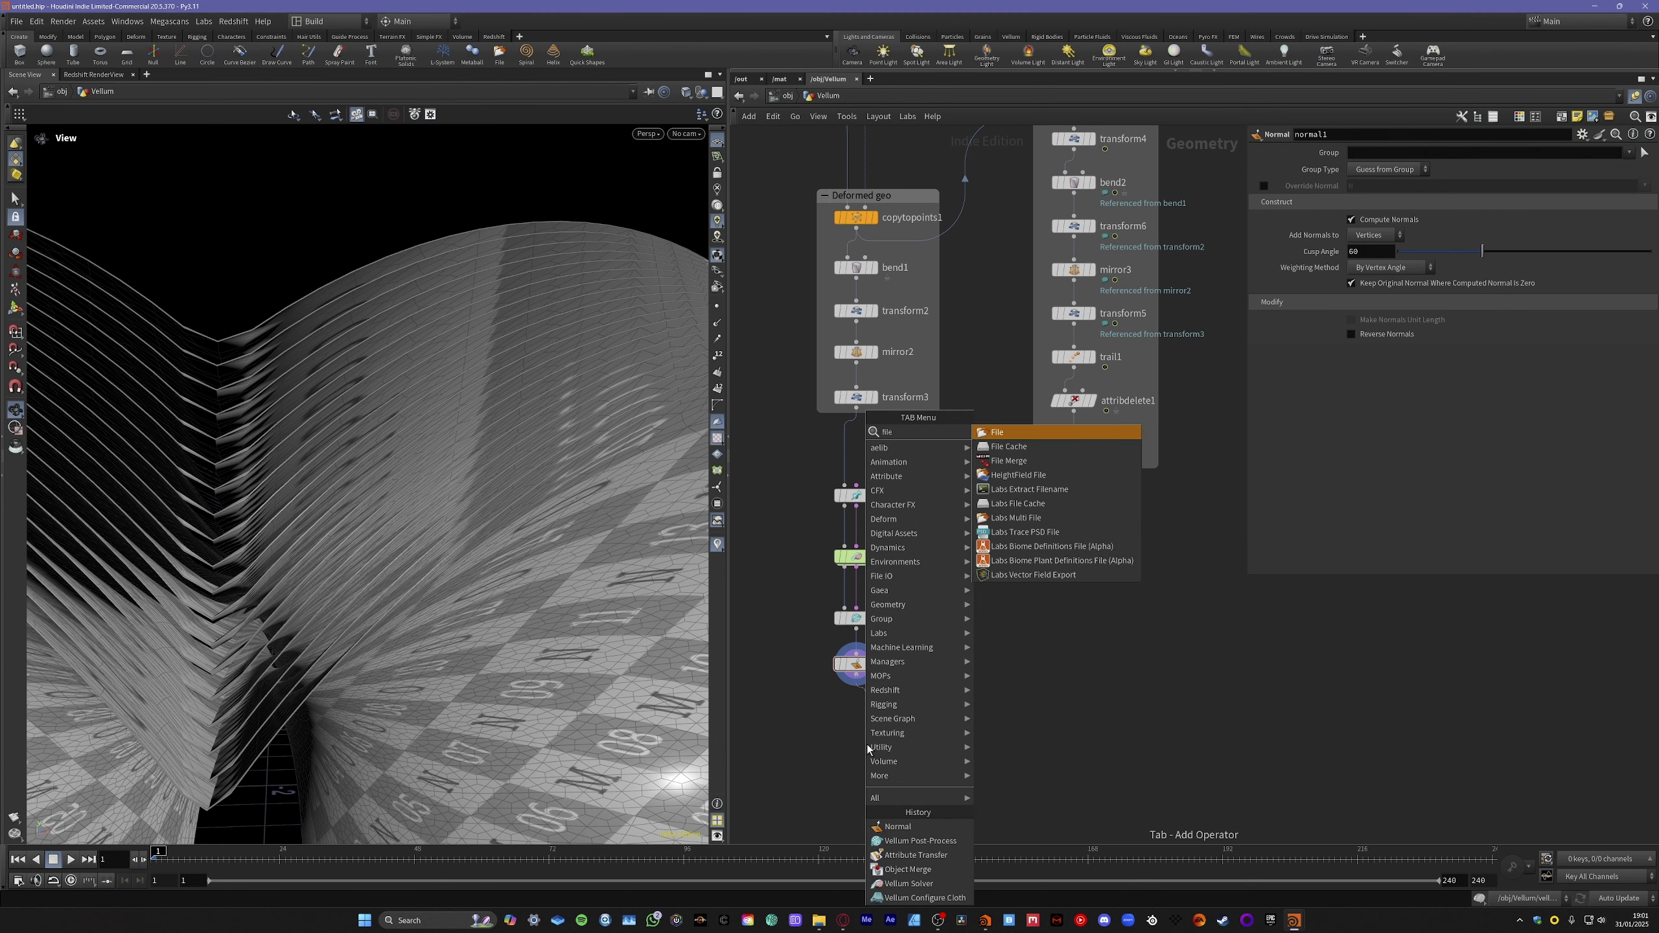
text( cache)
key(Return)
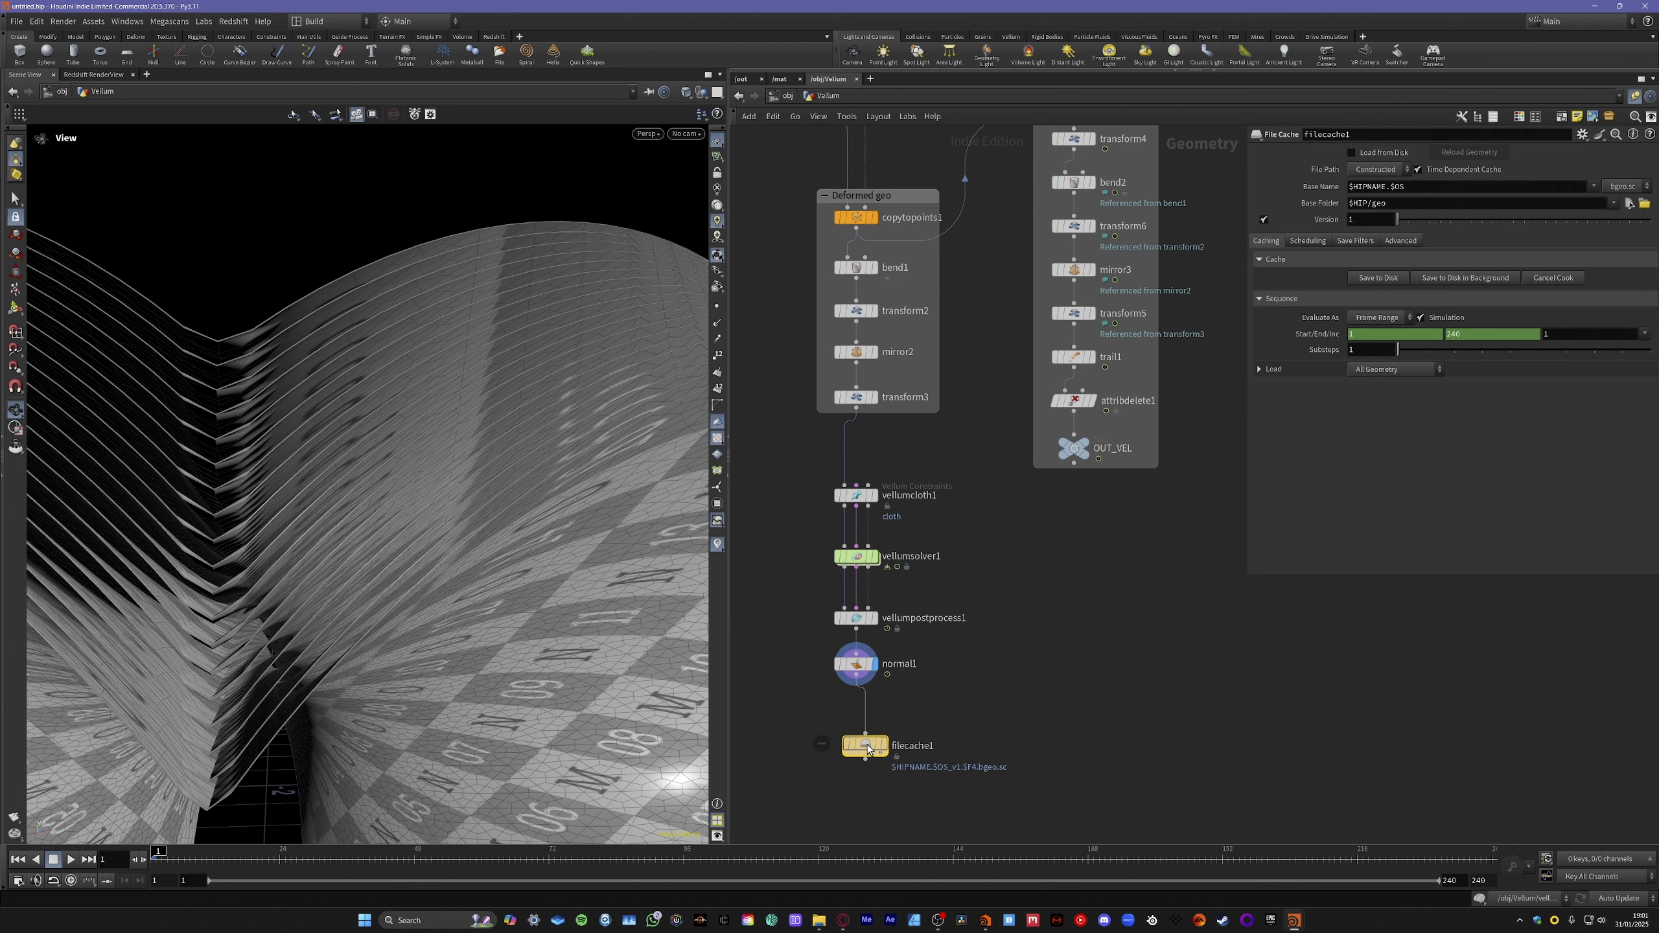
click(857, 737)
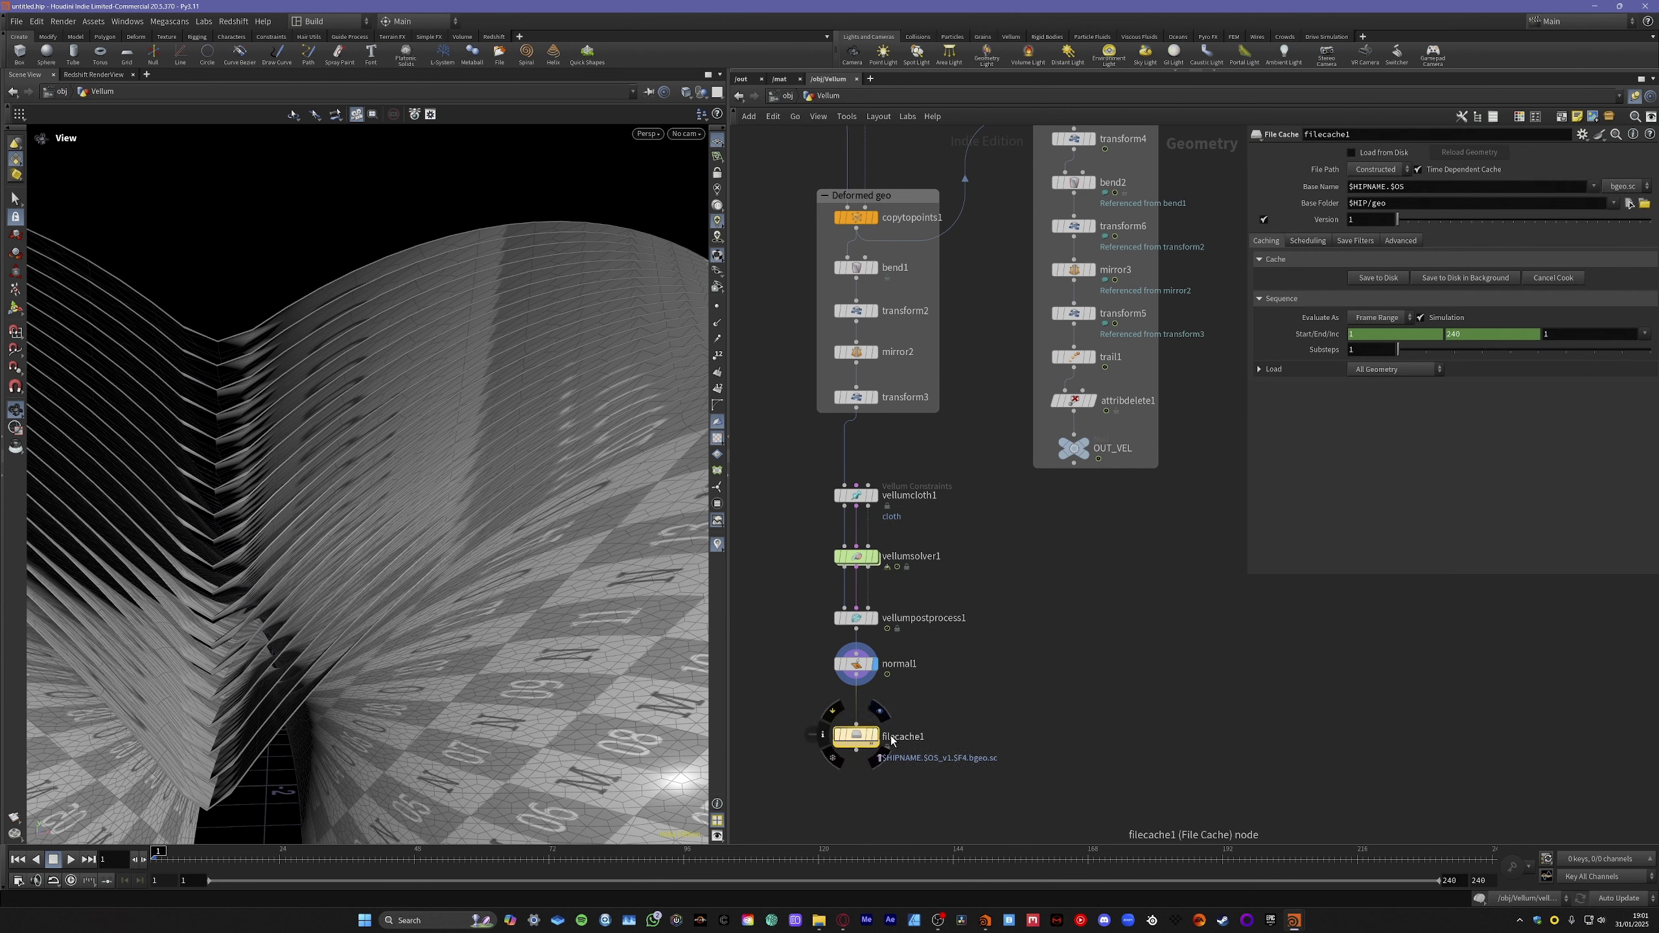
Rename the File Cache node as Vellumsheets-01.
double_click(900, 737)
key(Caps_Lock)
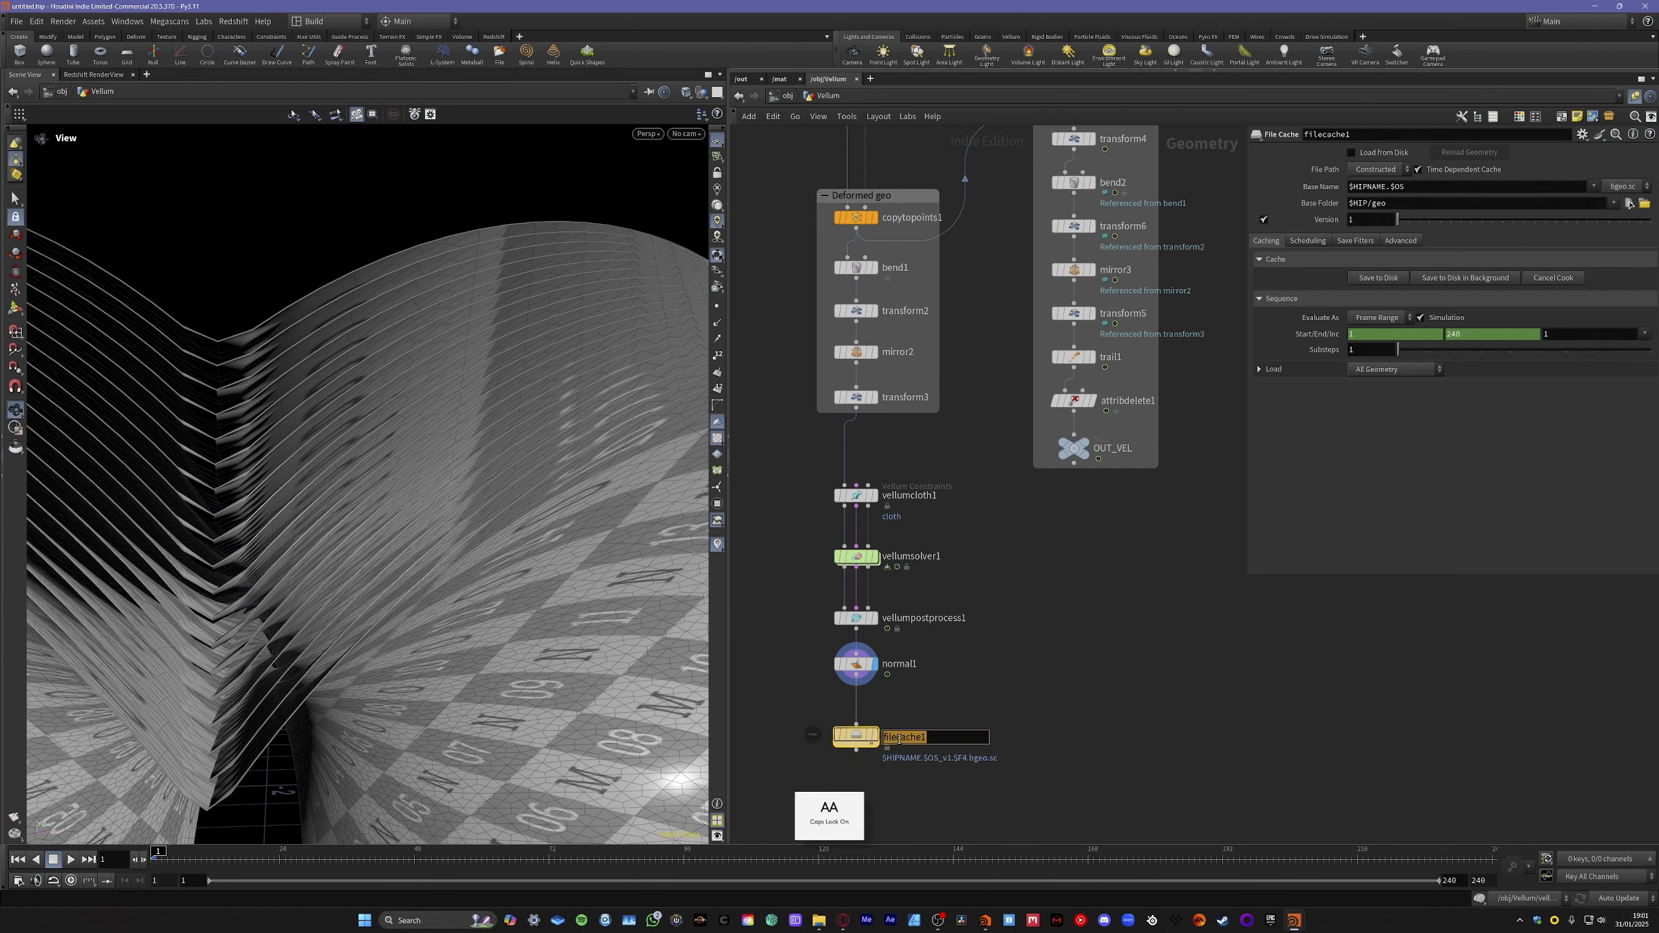
key(BackSpace)
text(Vellumsheets)
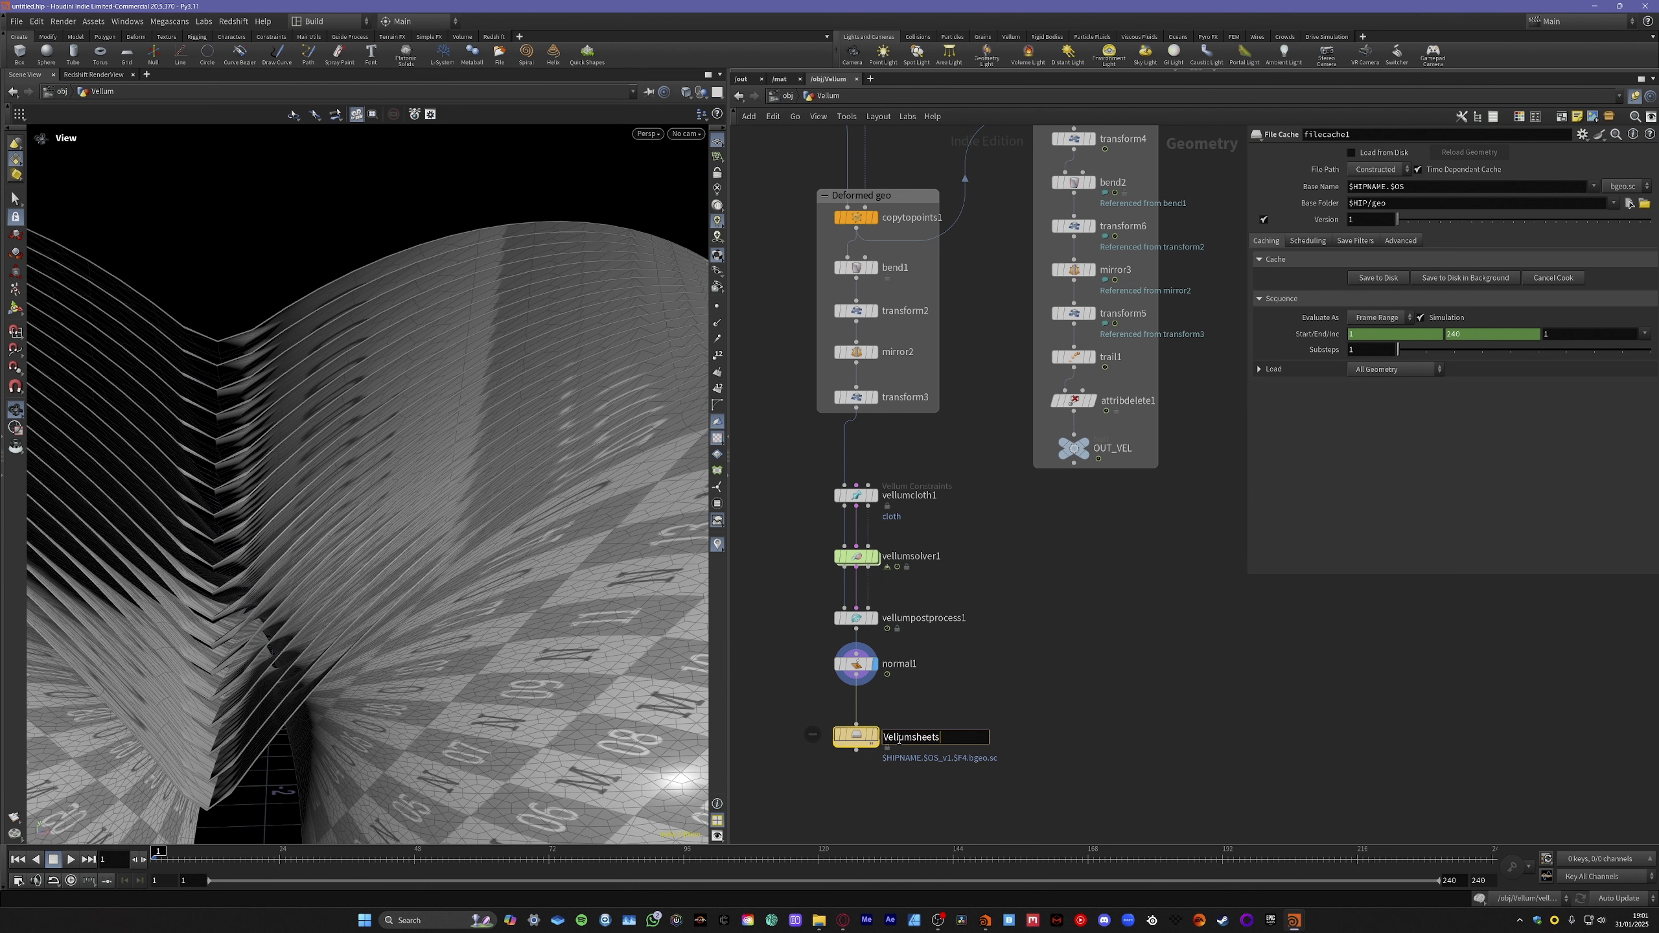
text(-01)
key(Return)
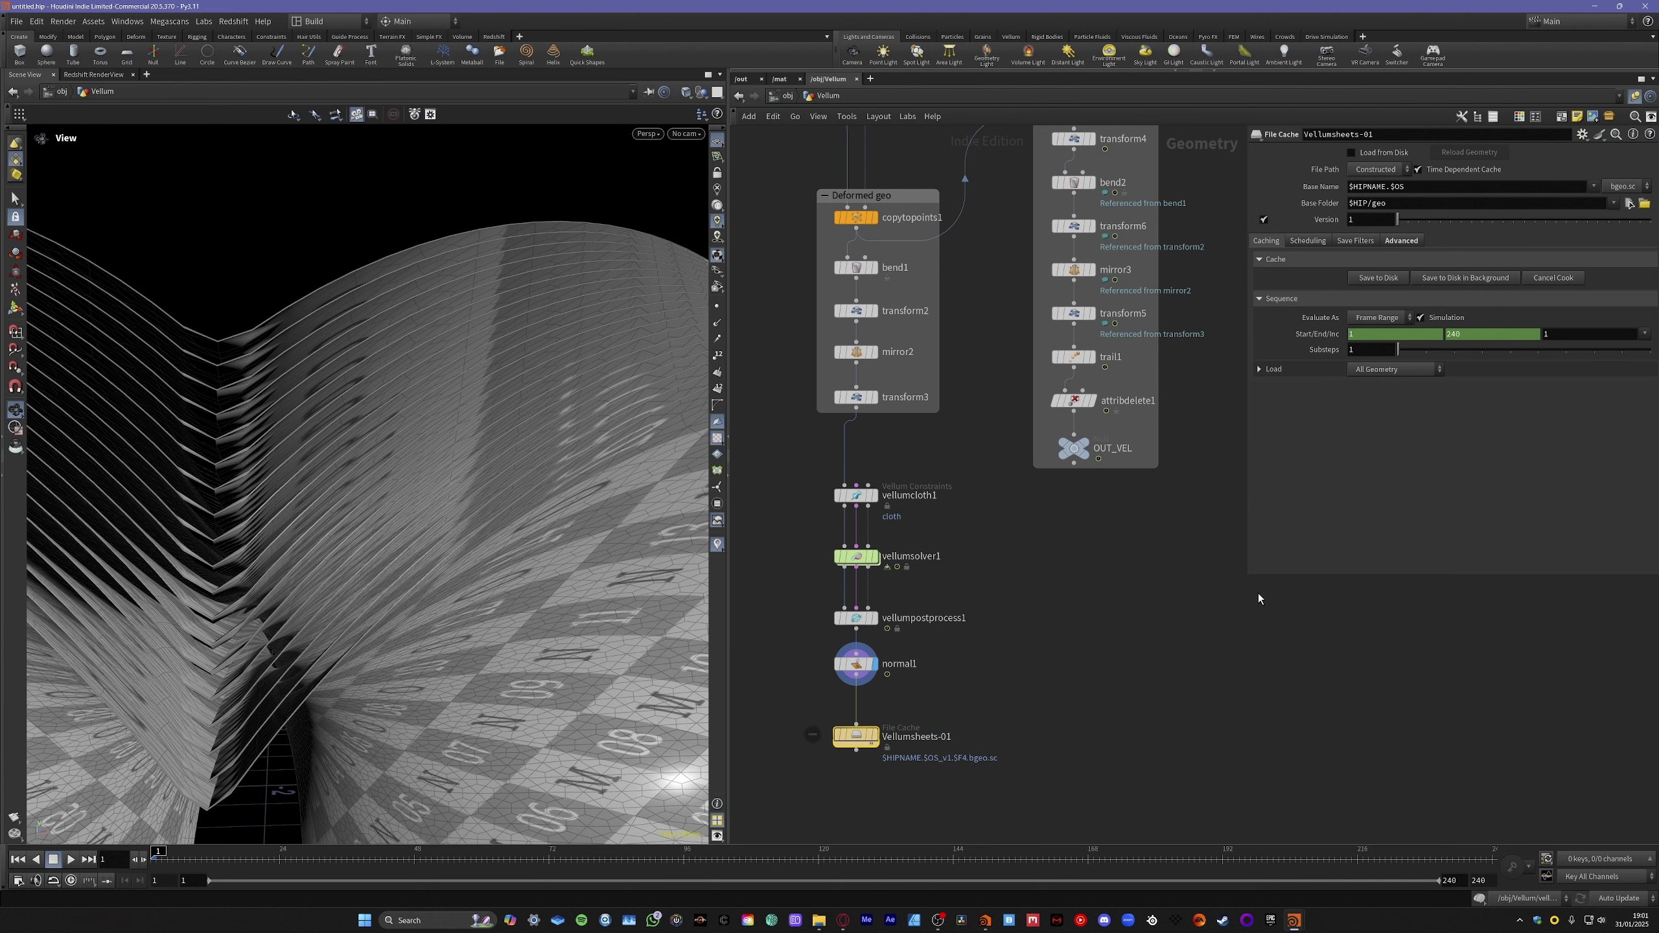
Widen the parameter pane and add the attributes P, N and uv to the Vellumsheets-01 cache's Delete Attributes save filter.
drag(1248, 577, 1142, 585)
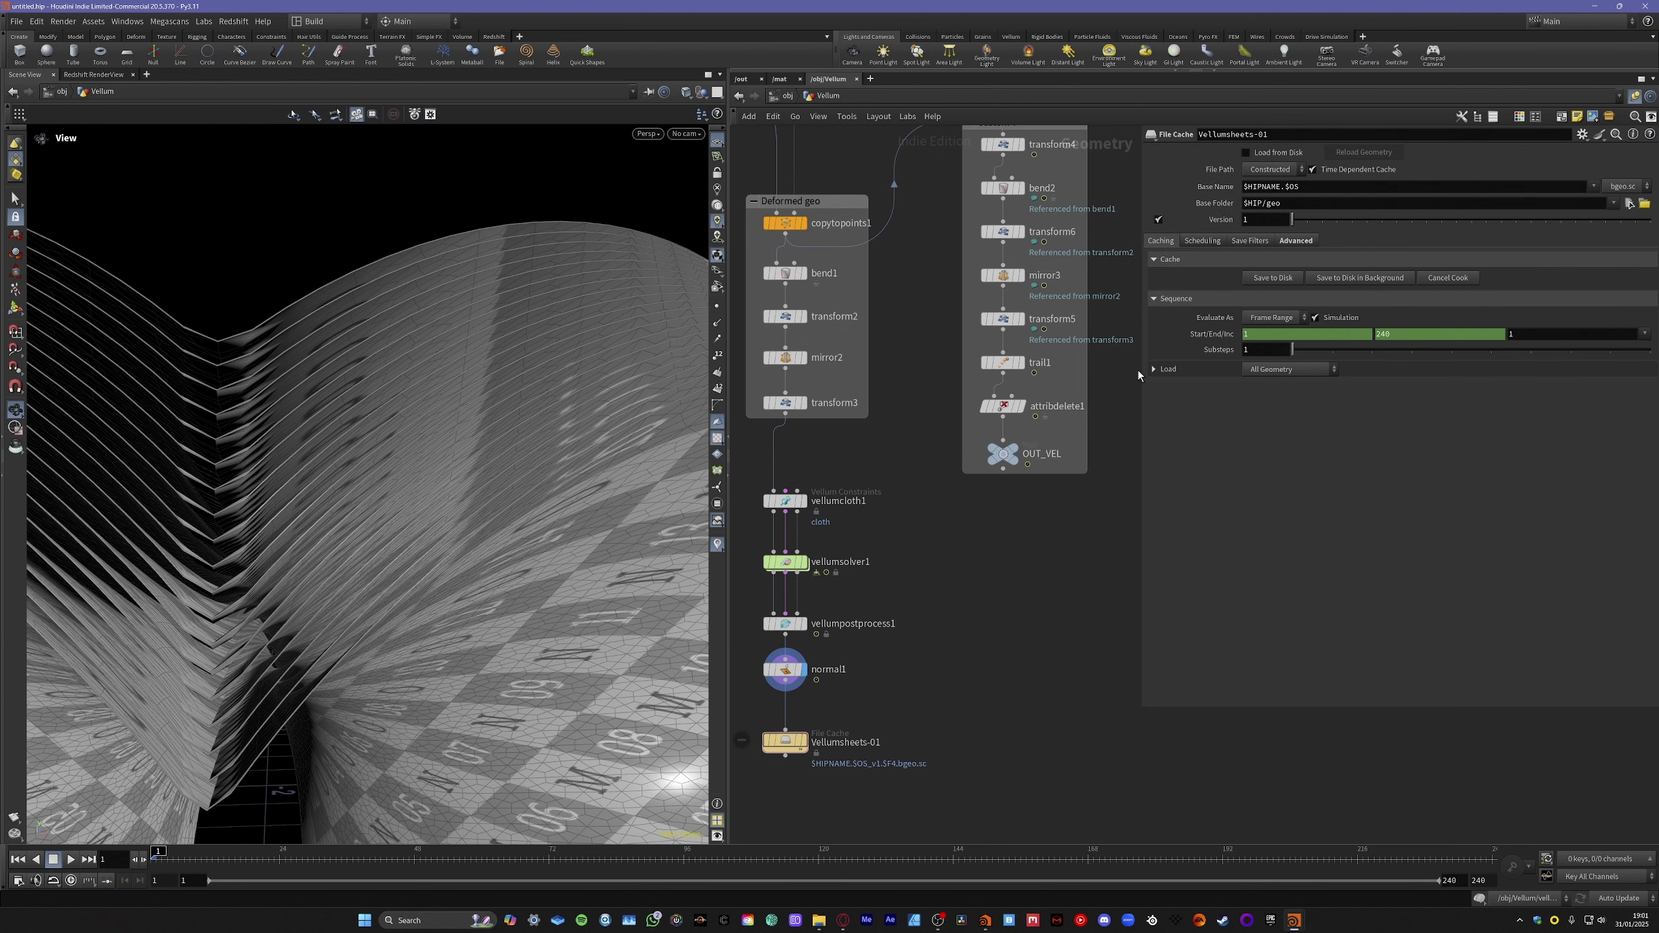
mouse_move(786, 715)
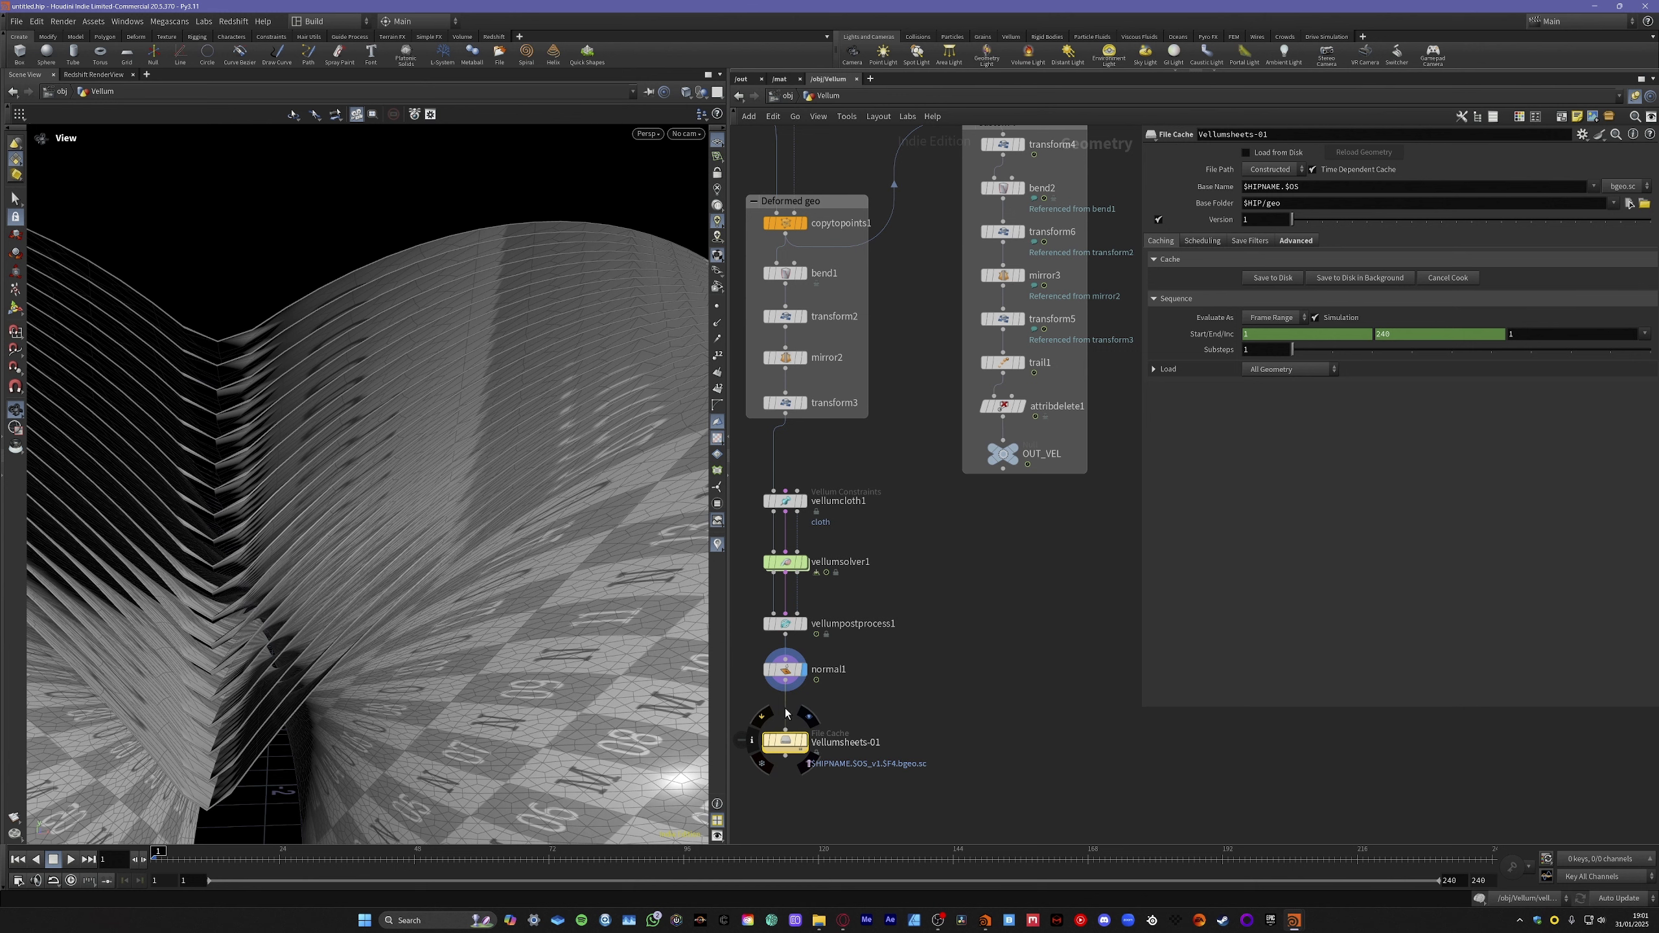
click(1250, 240)
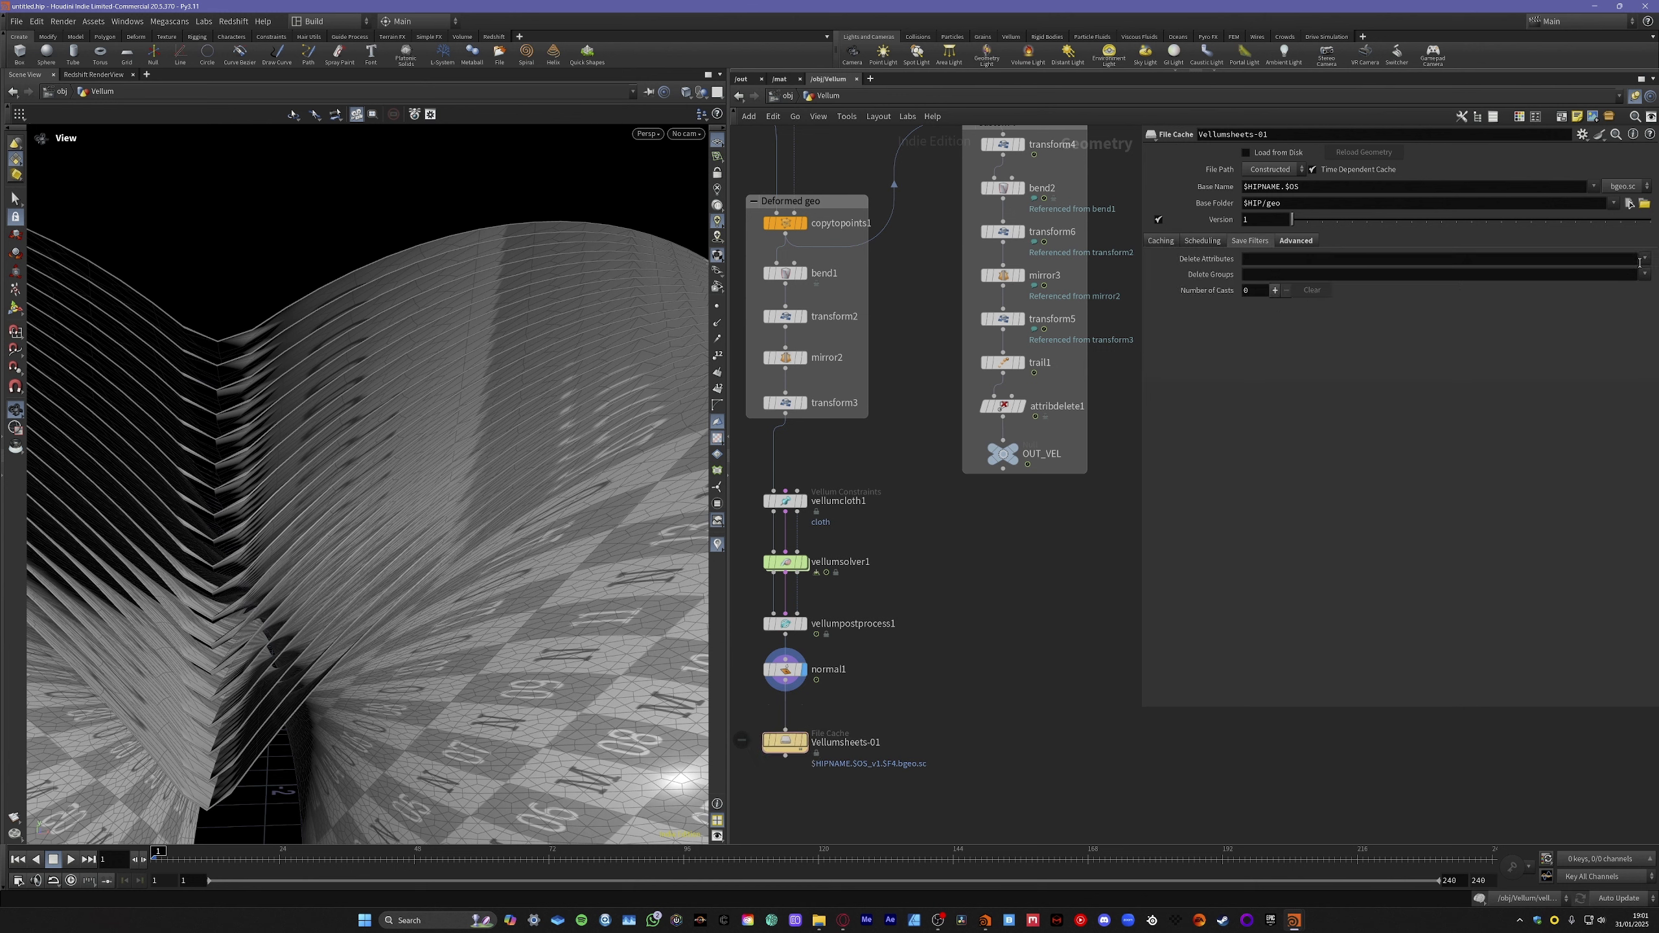
click(1642, 260)
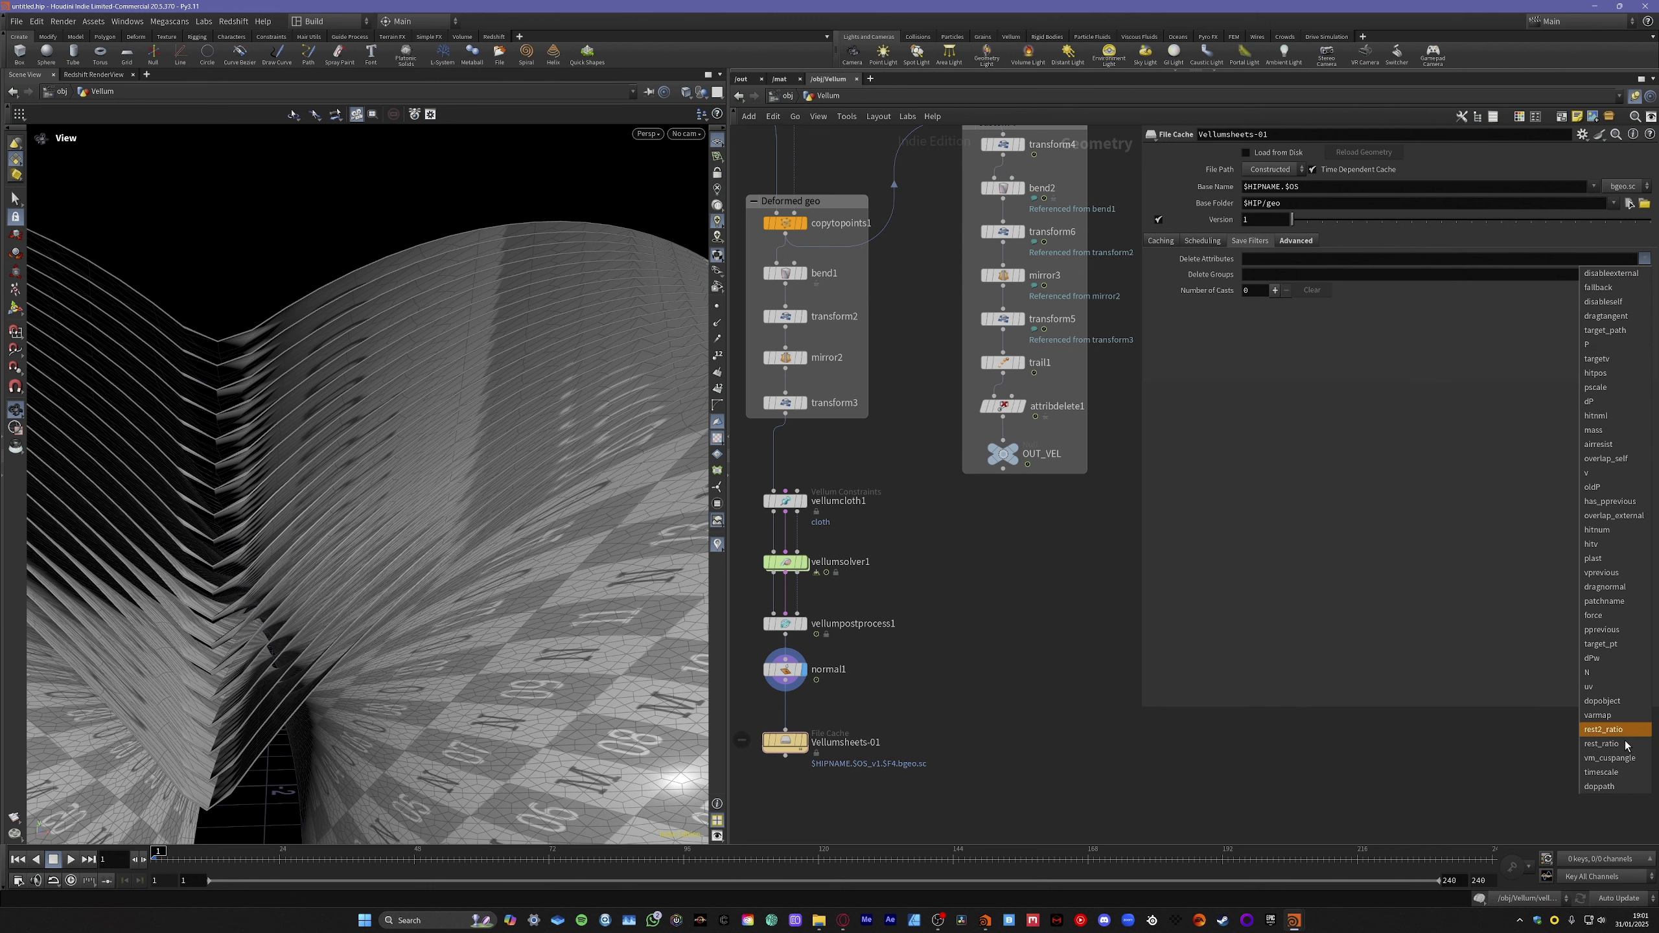
click(1415, 447)
click(1270, 259)
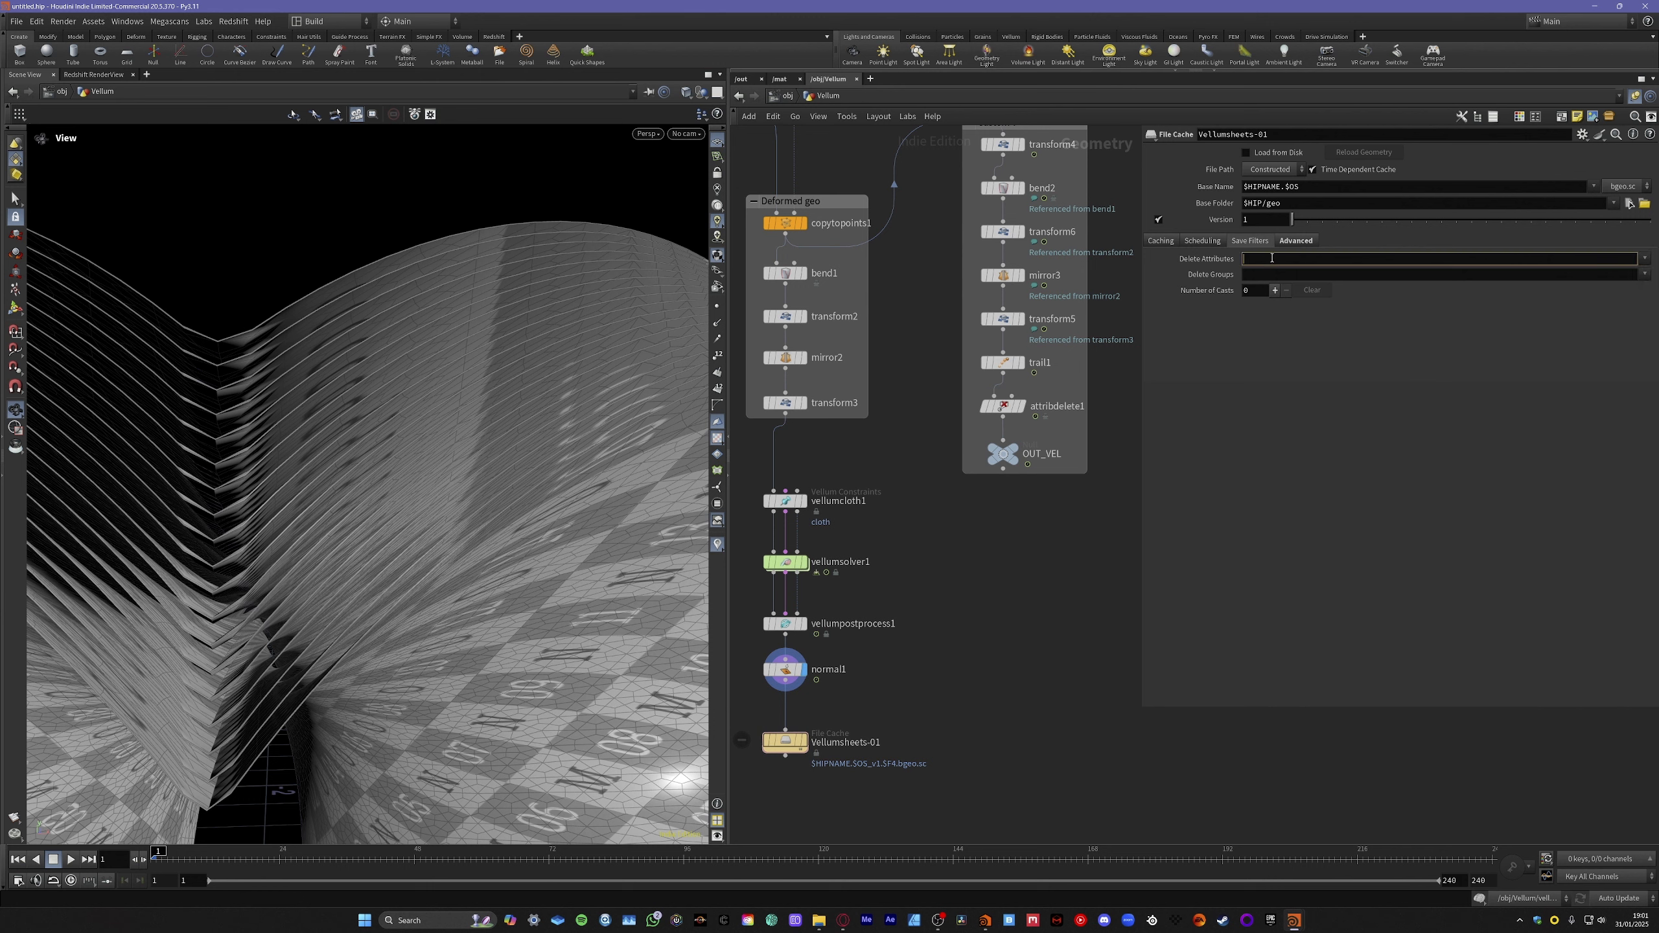
click(1645, 261)
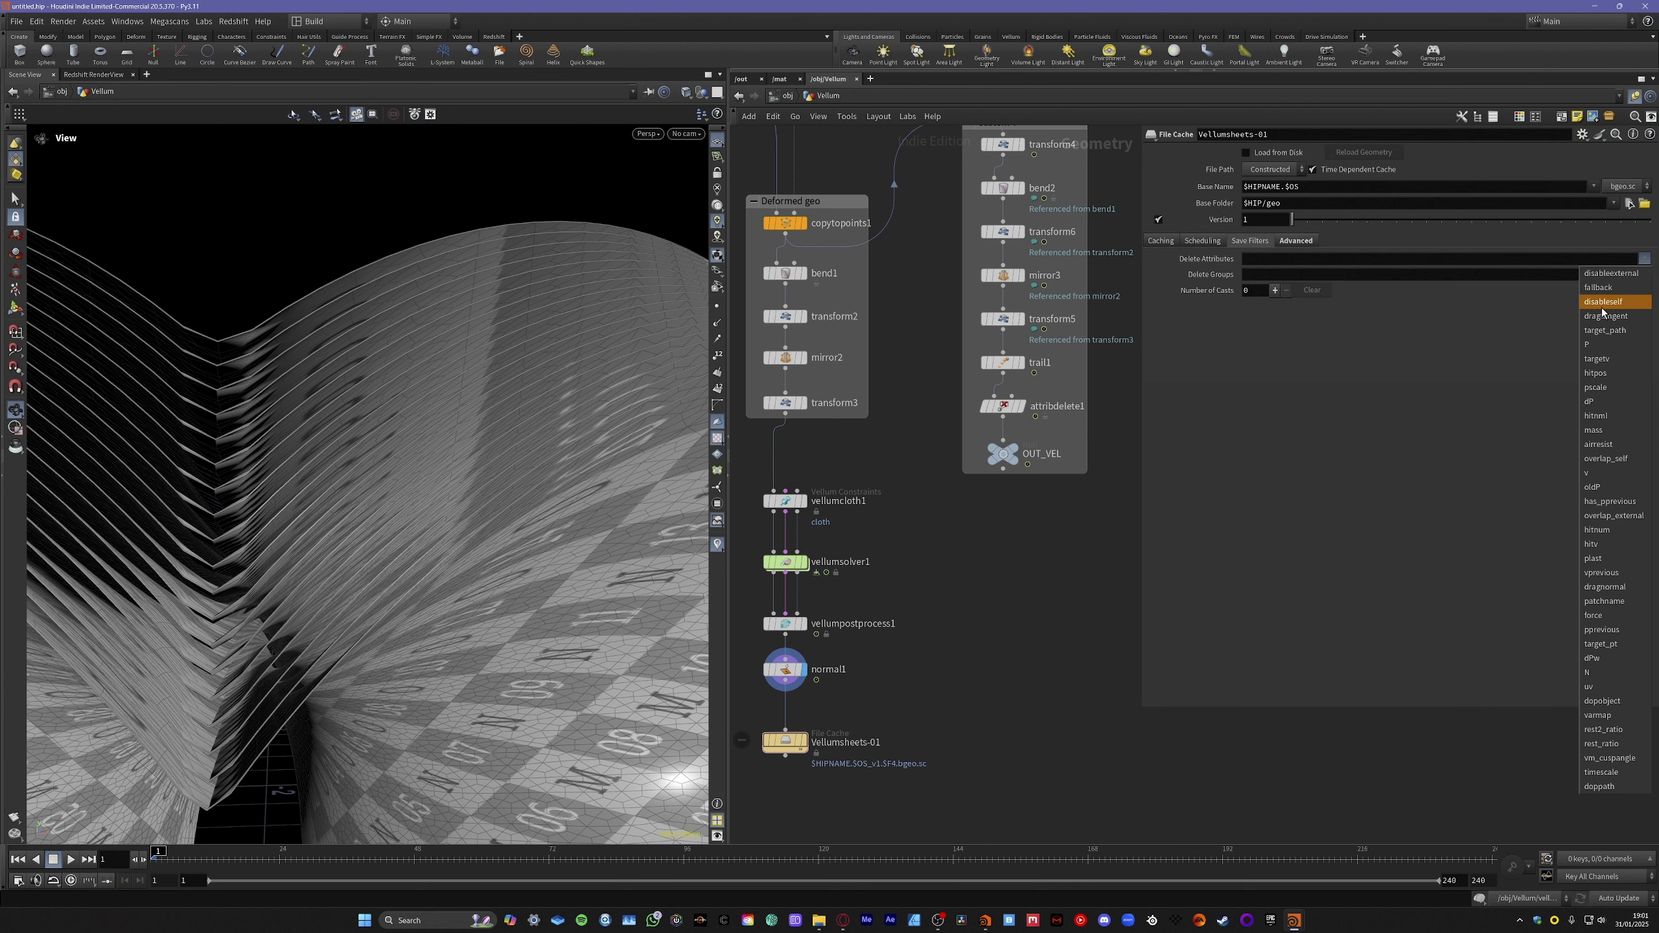
click(1594, 346)
click(1644, 259)
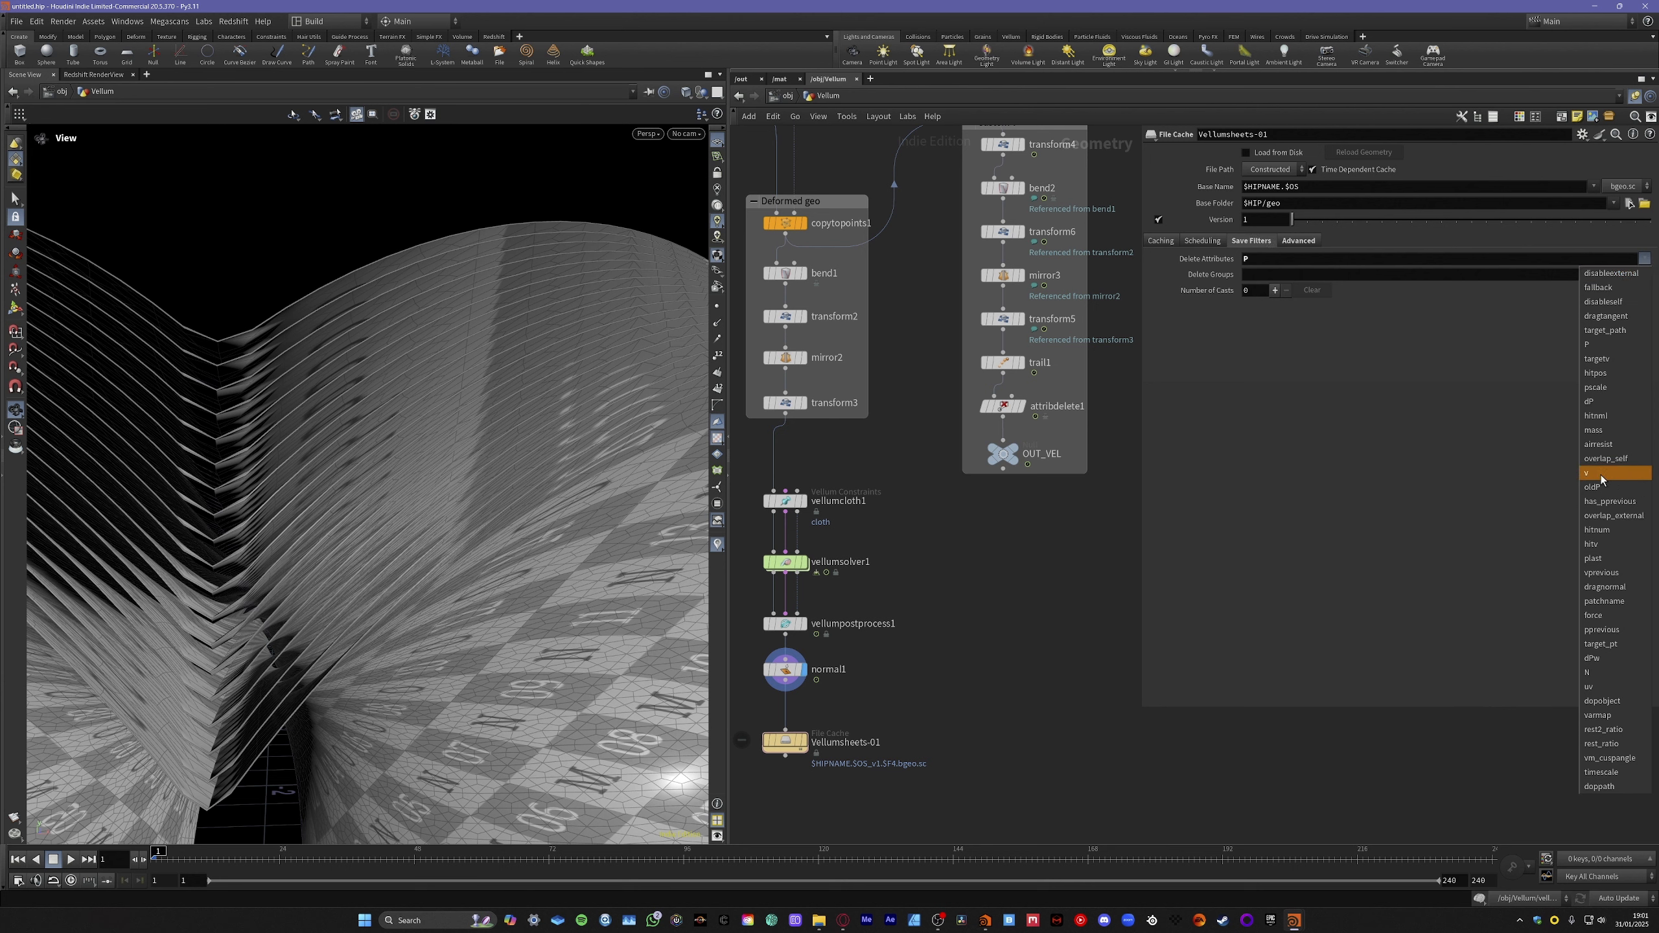
click(1589, 672)
click(1645, 259)
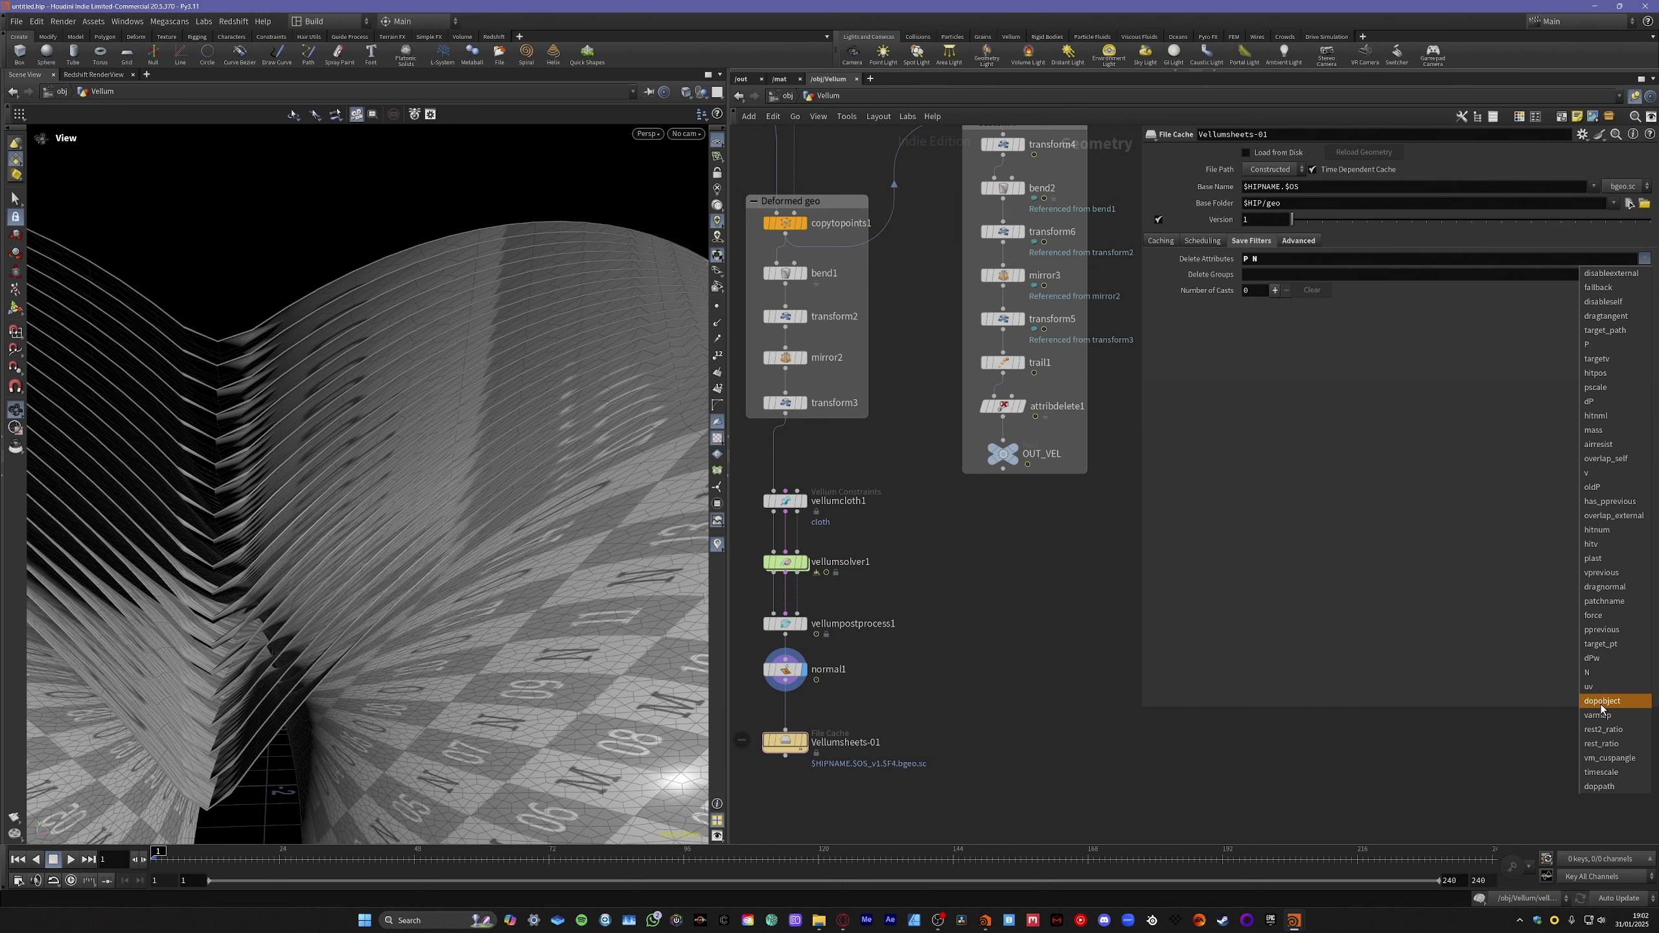
click(1588, 686)
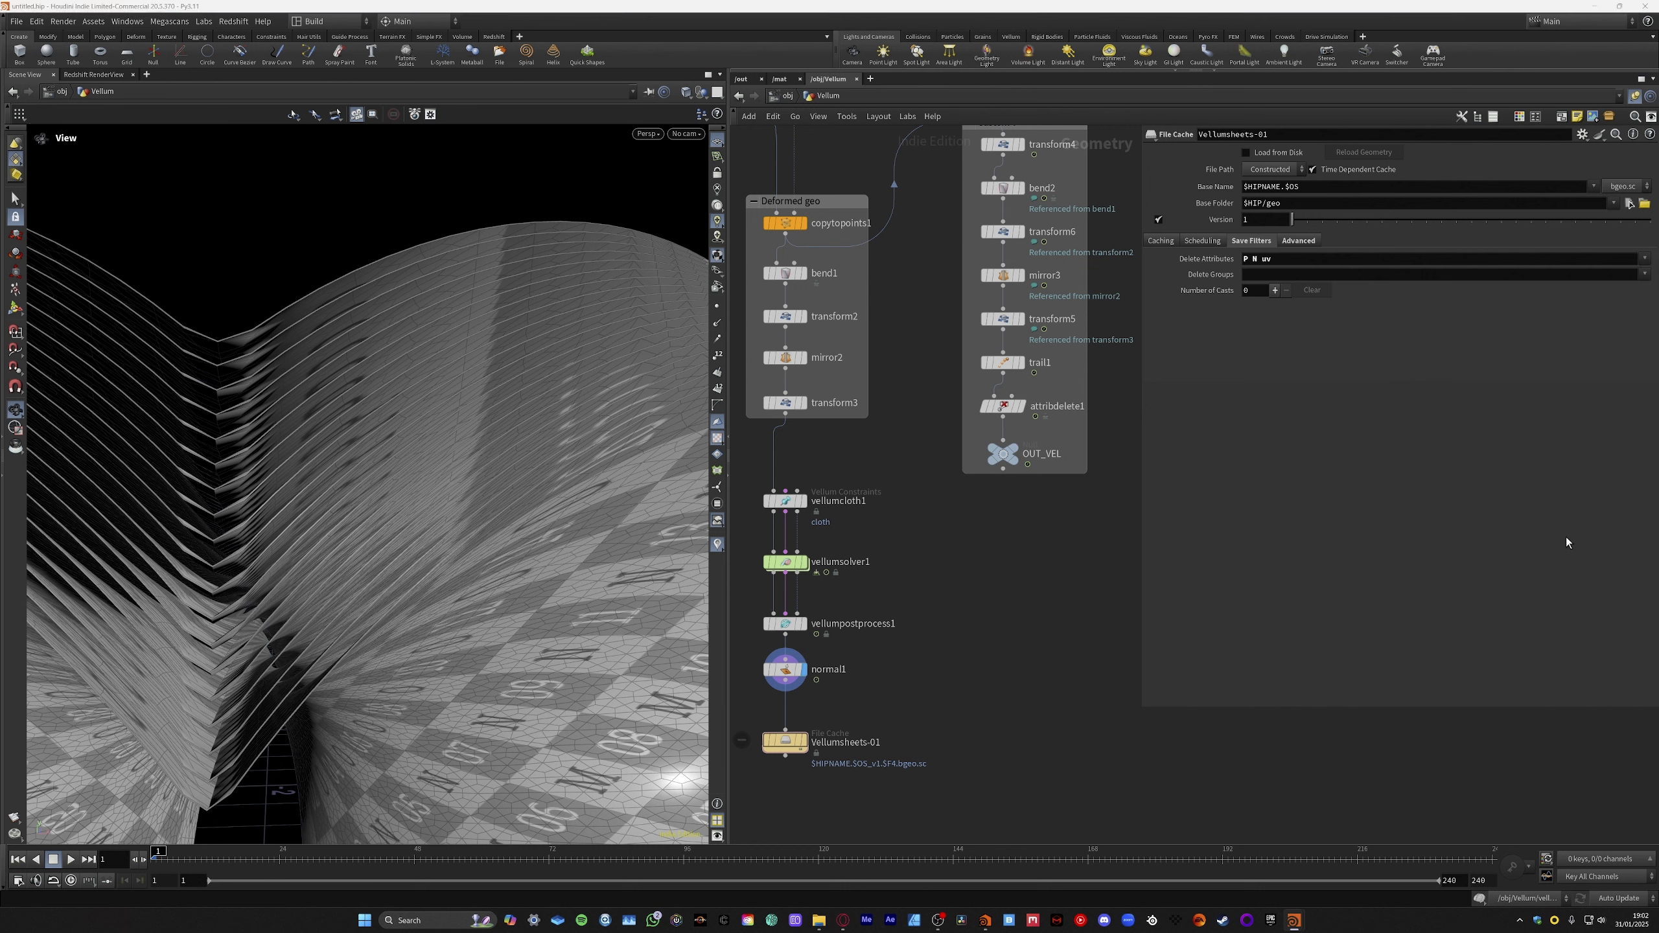
click(1645, 258)
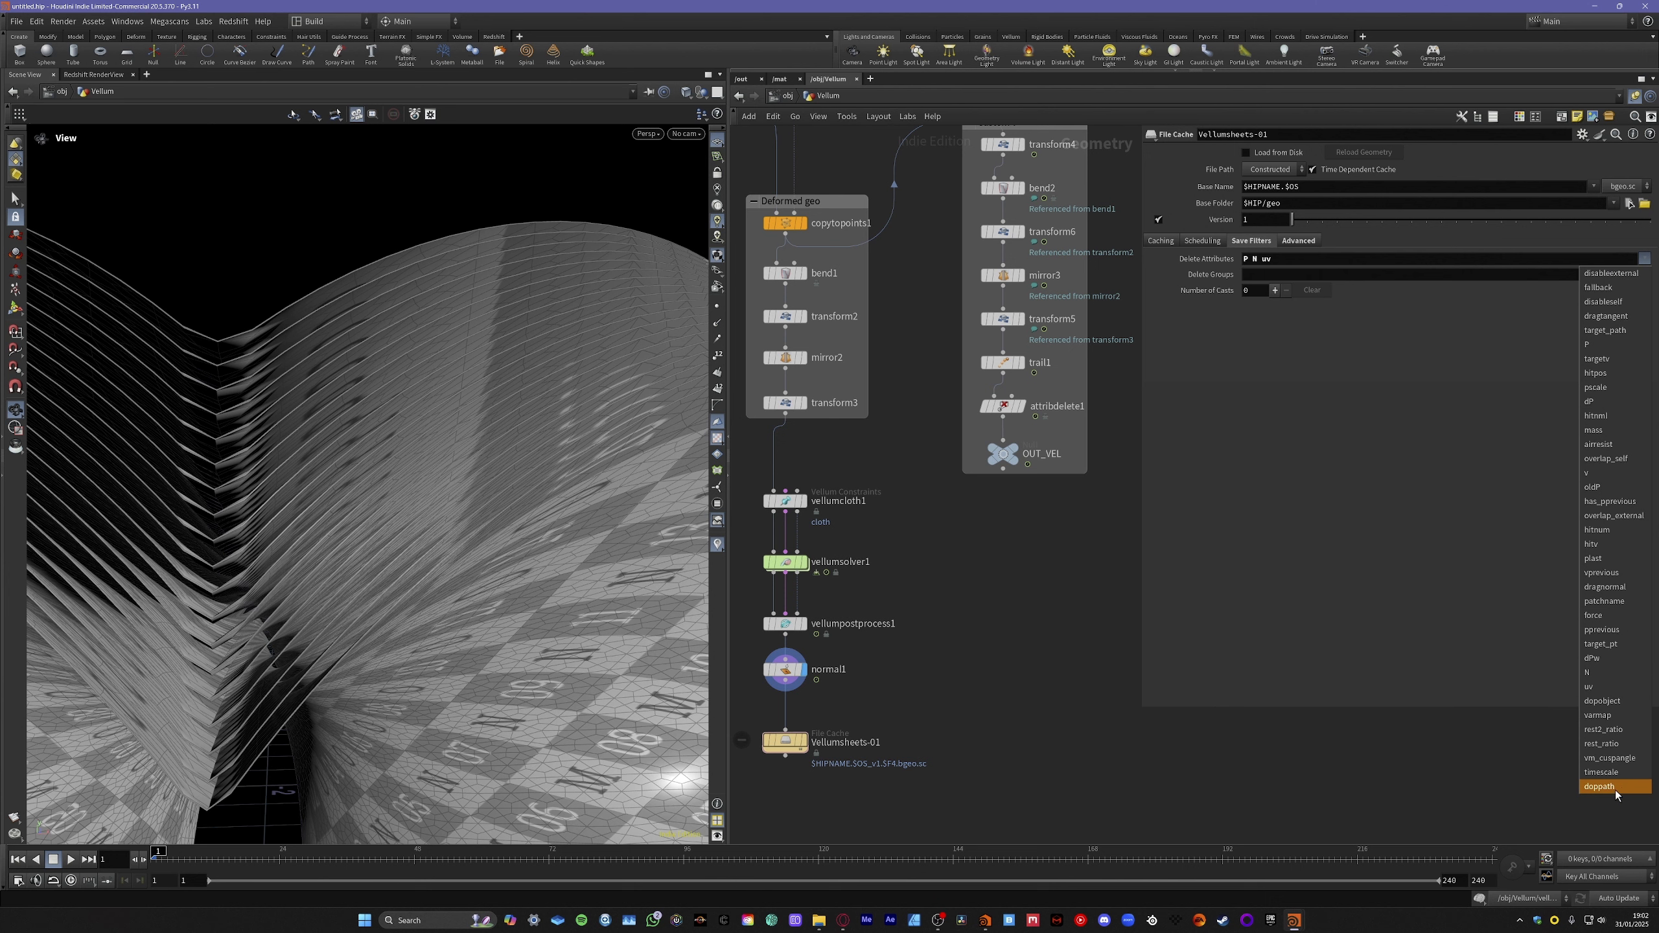
click(1398, 437)
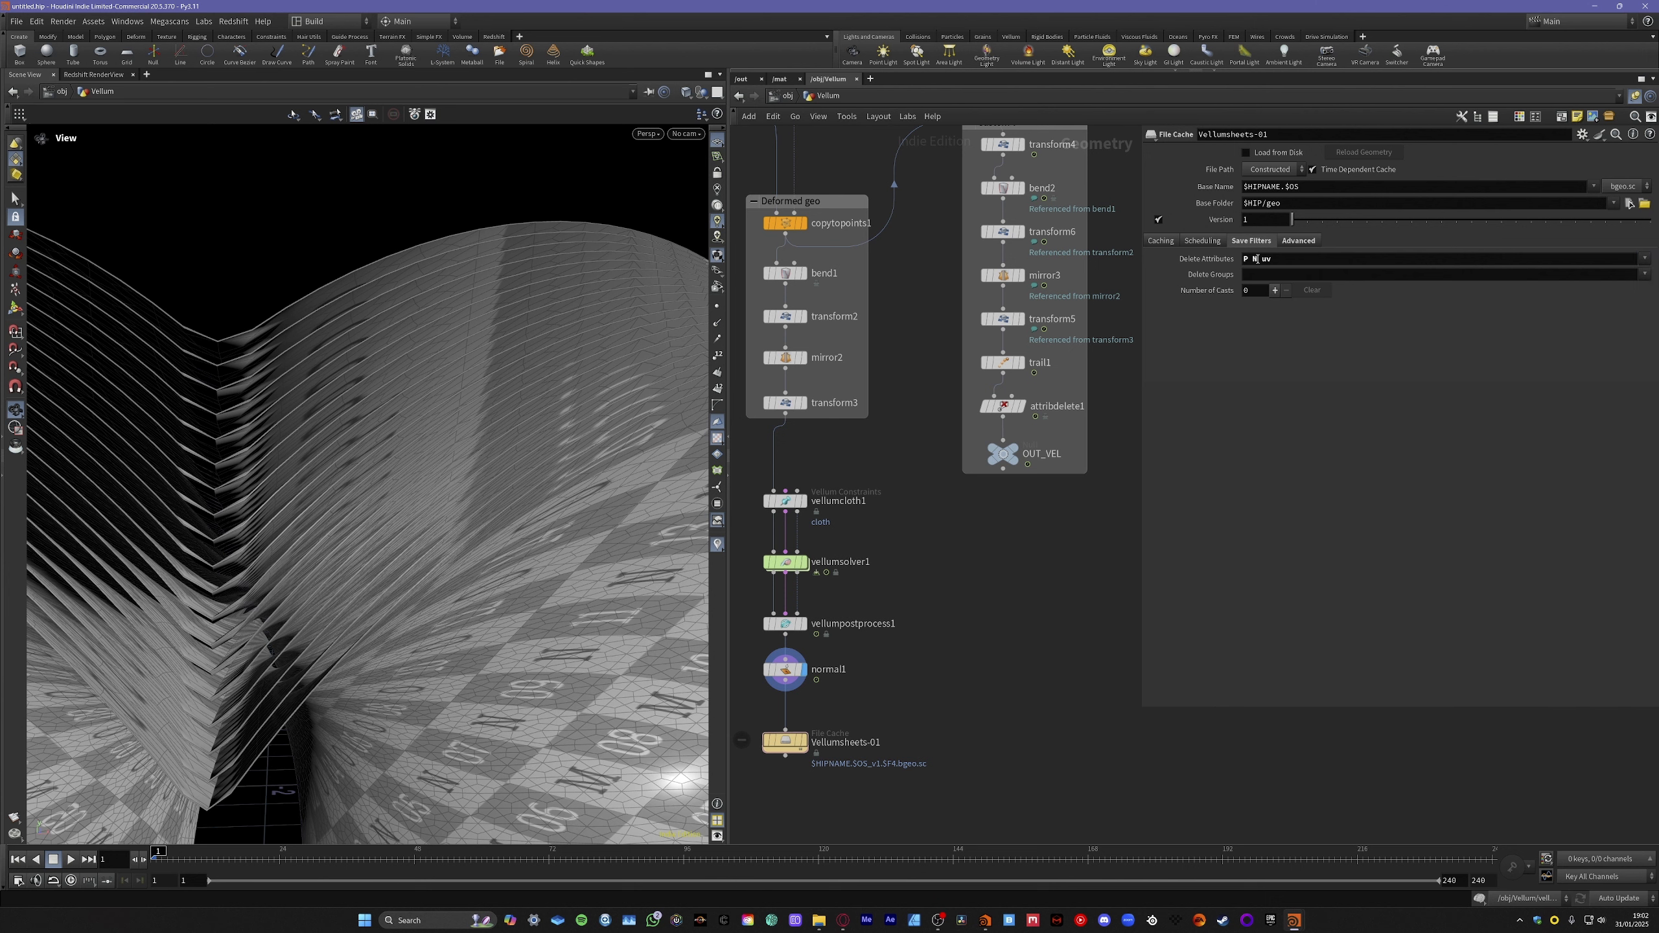
Change the Delete Attributes filter to * ^P ^N ^uv so that everything except these three attributes is deleted.
click(1262, 261)
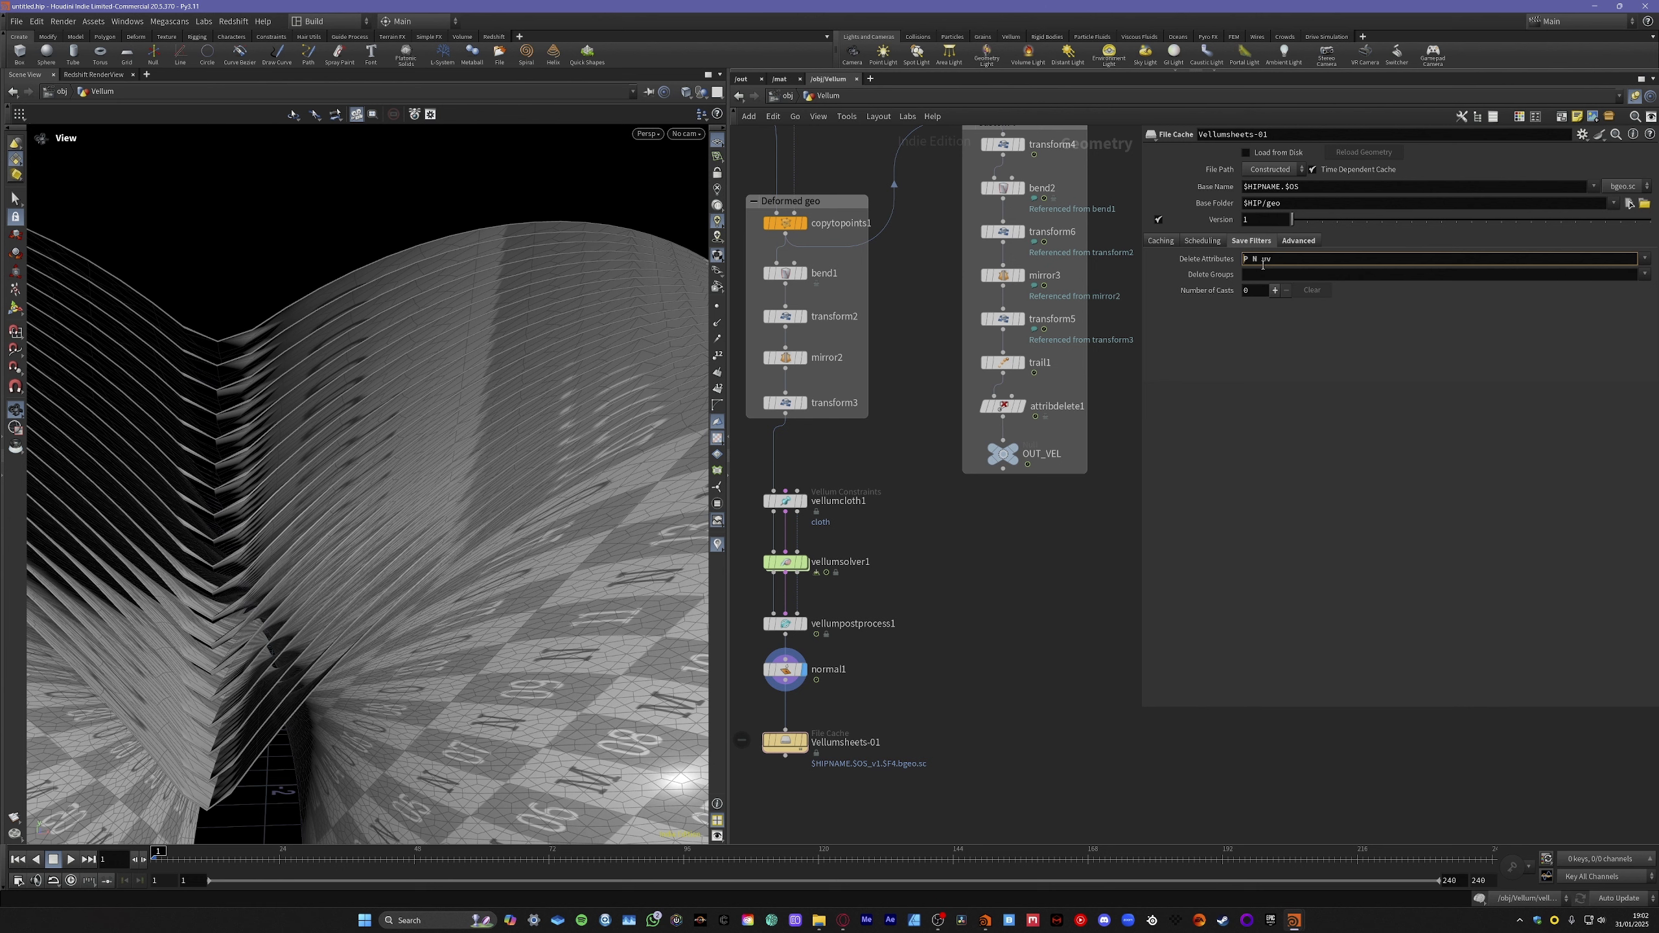
text(^P ^N %)
key(BackSpace)
text(^)
text(*)
key(Return)
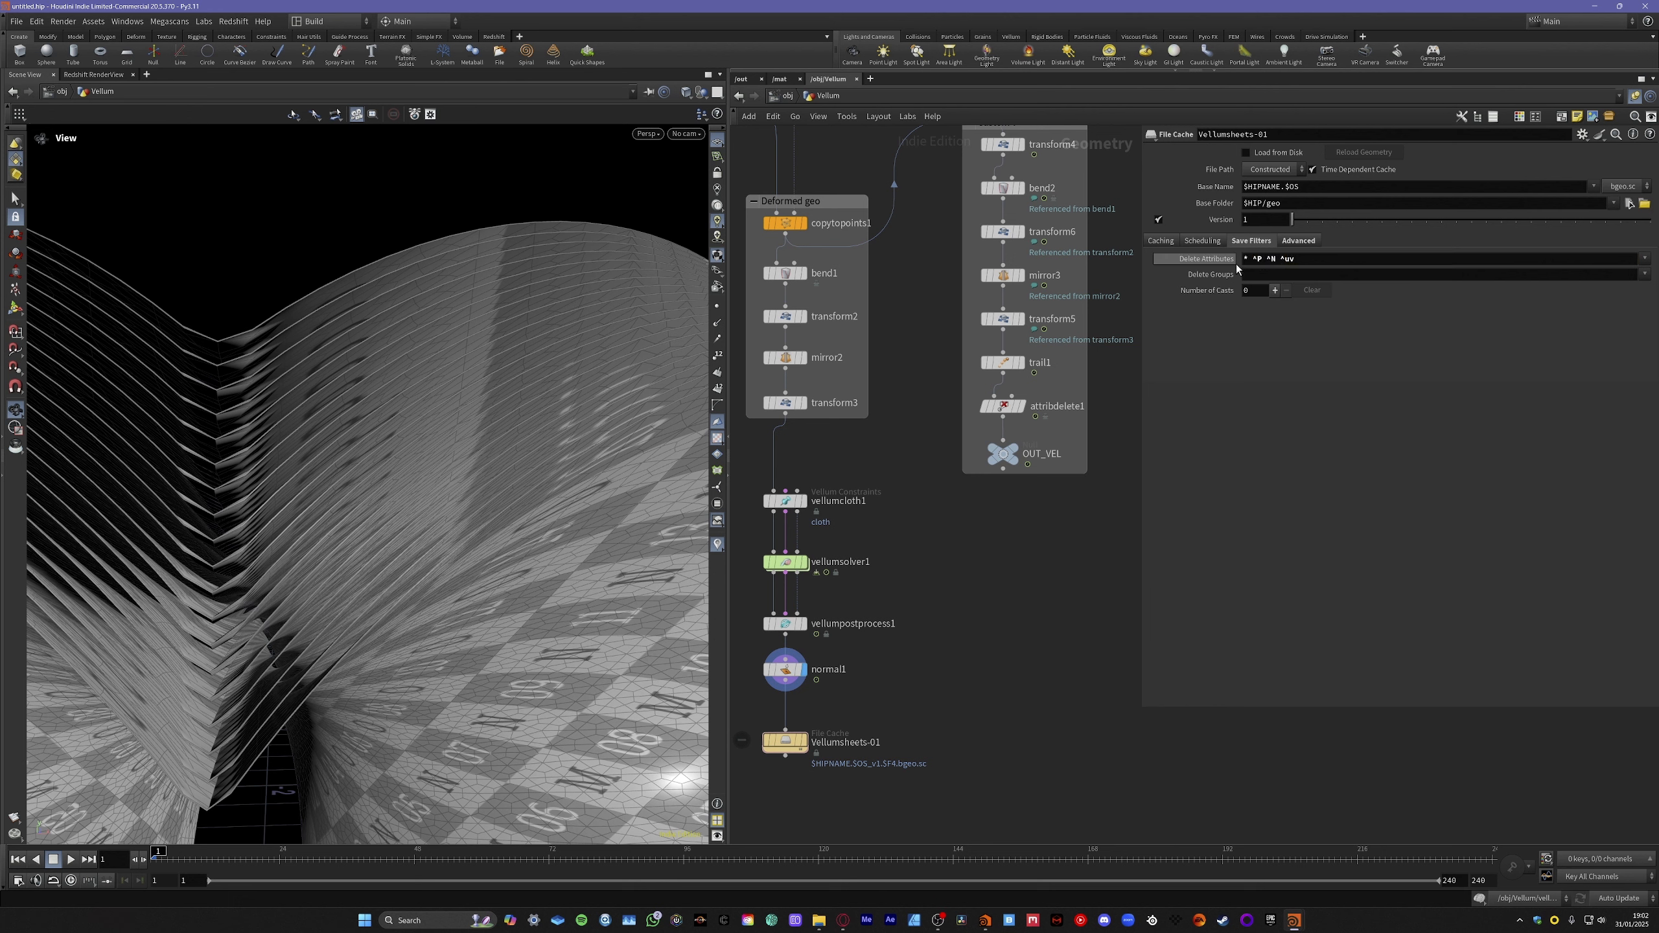
drag(1242, 260, 1316, 260)
key(Return)
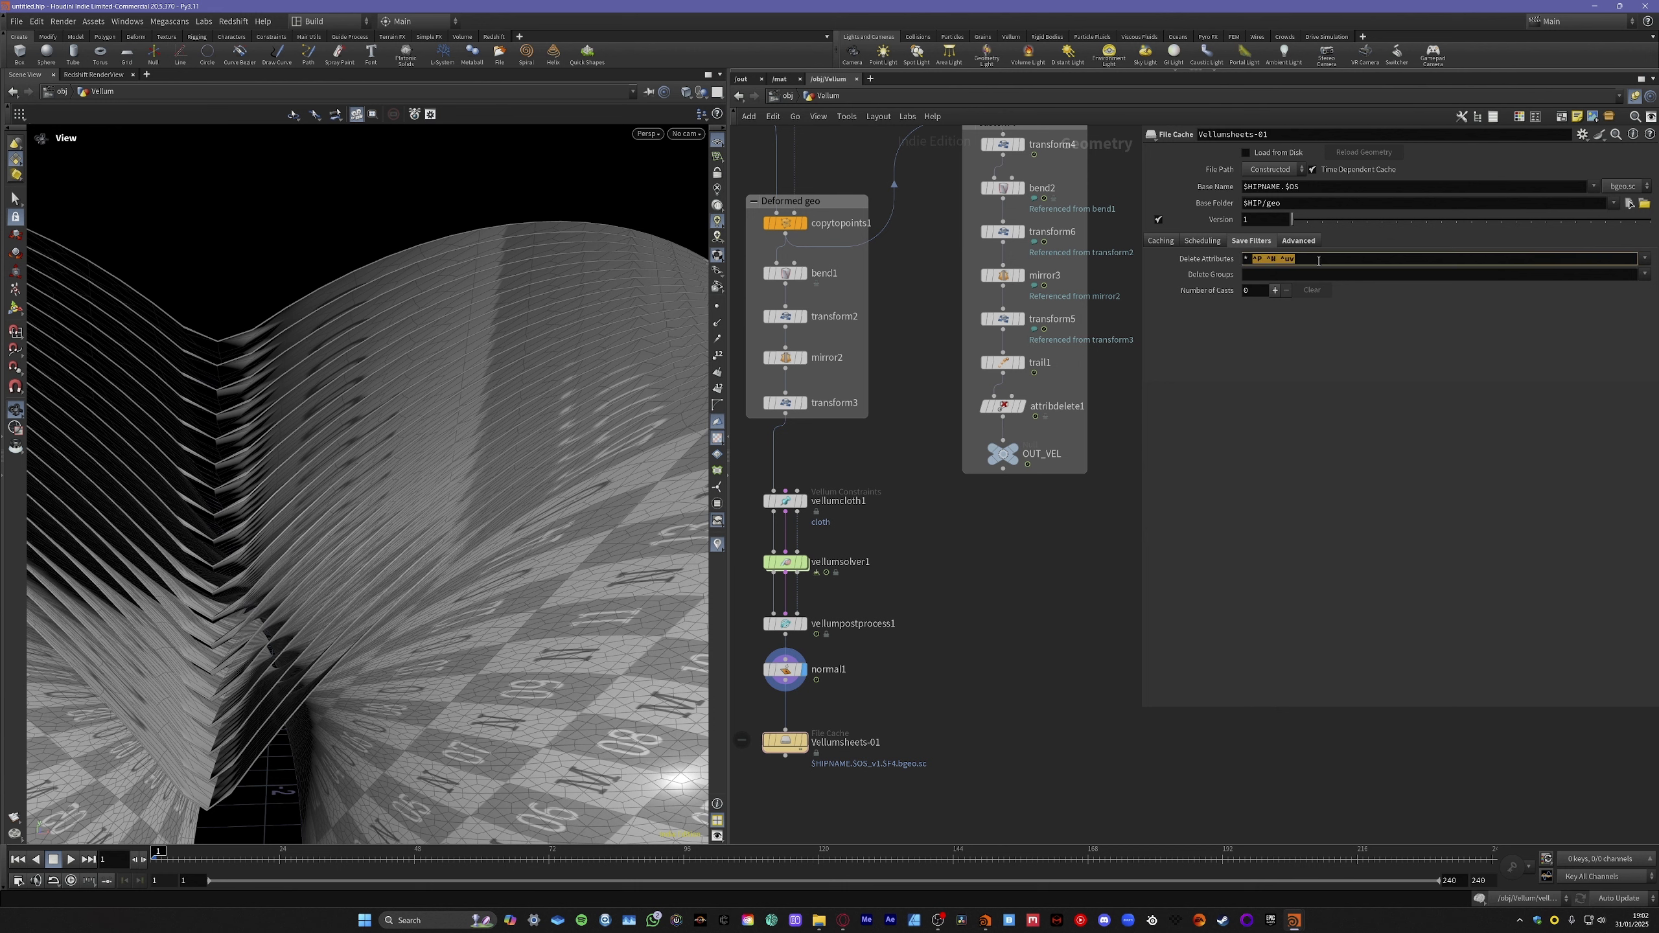
click(1281, 464)
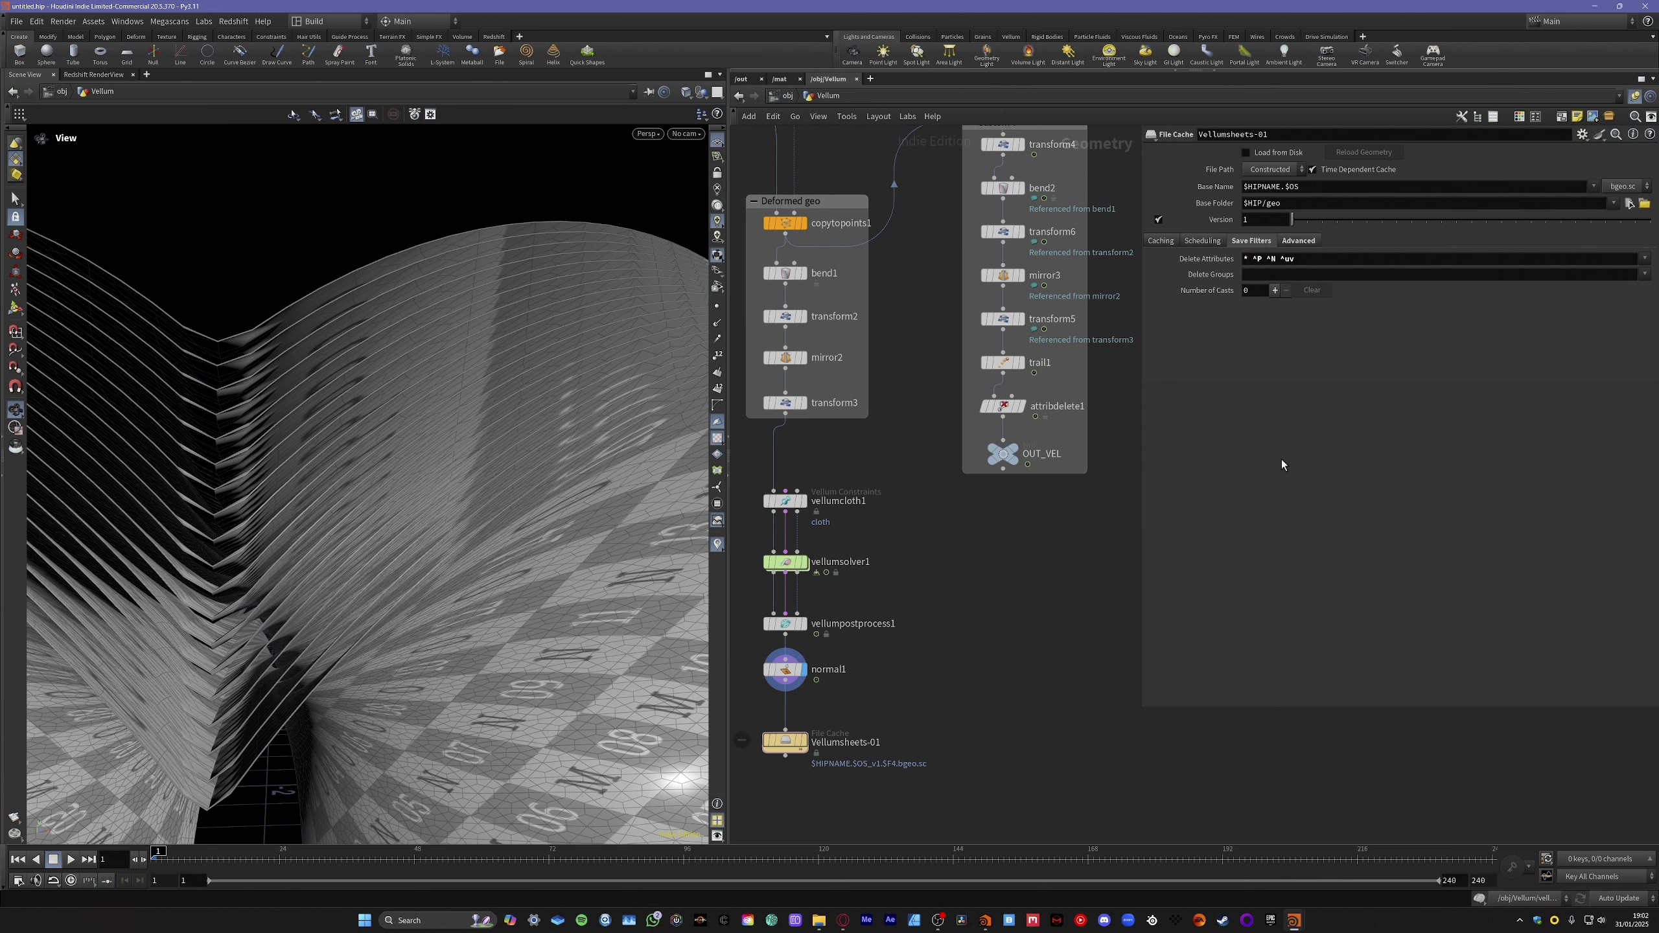
Check the groups available for the cache's save filters and set Delete Groups to *.
click(1645, 275)
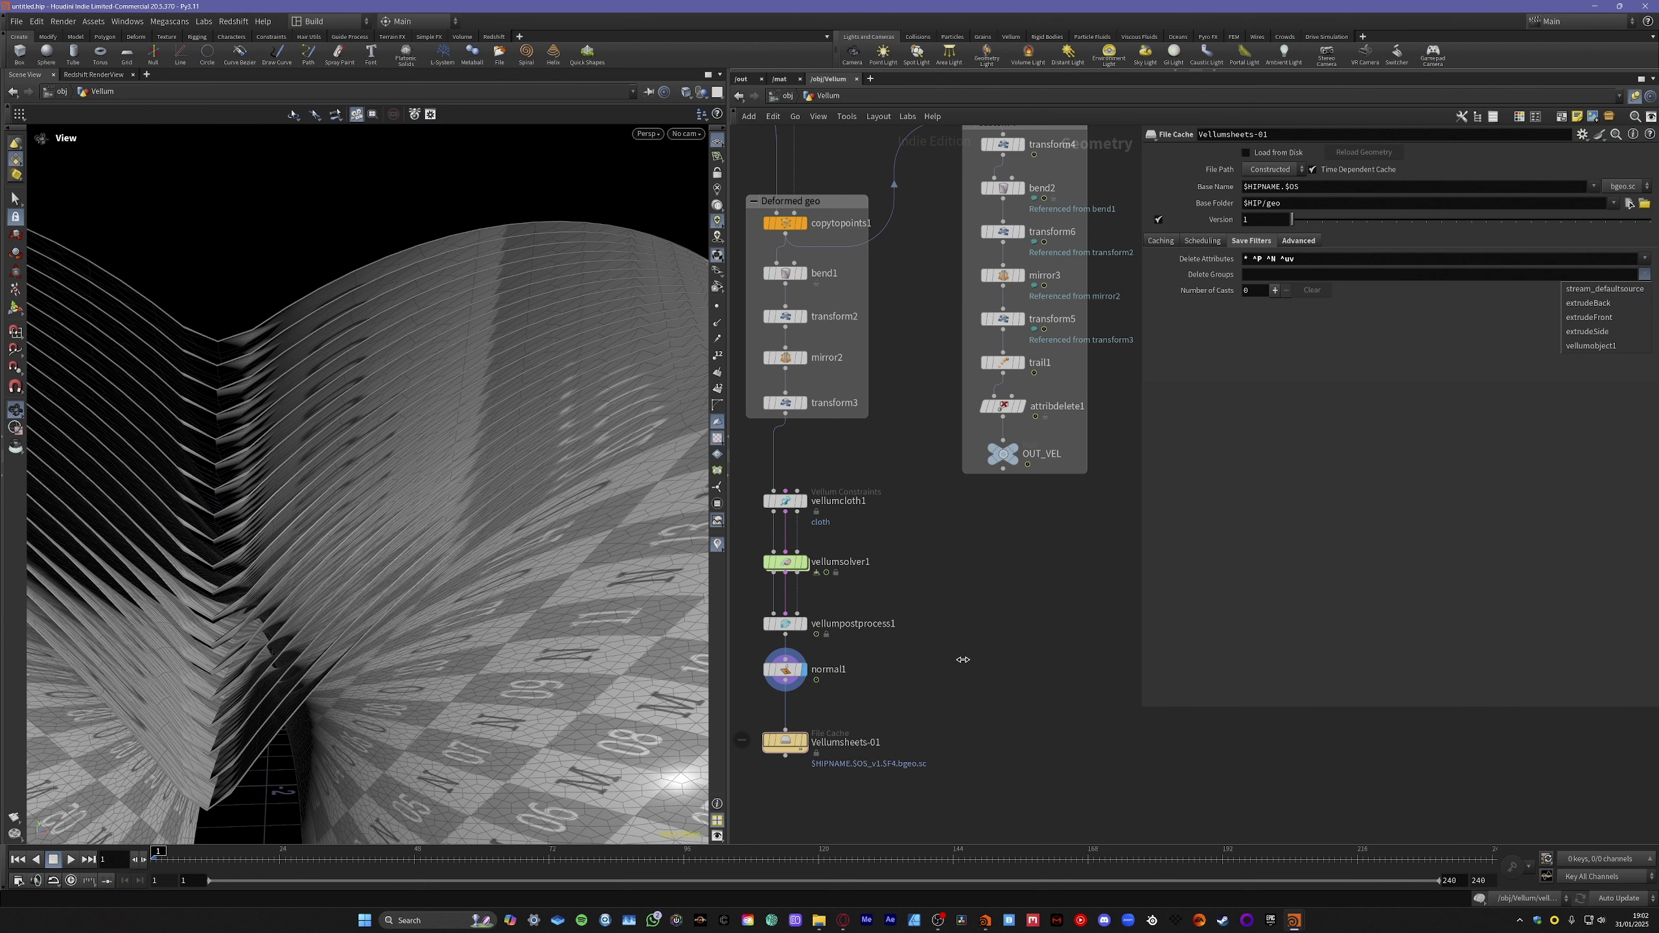
click(785, 624)
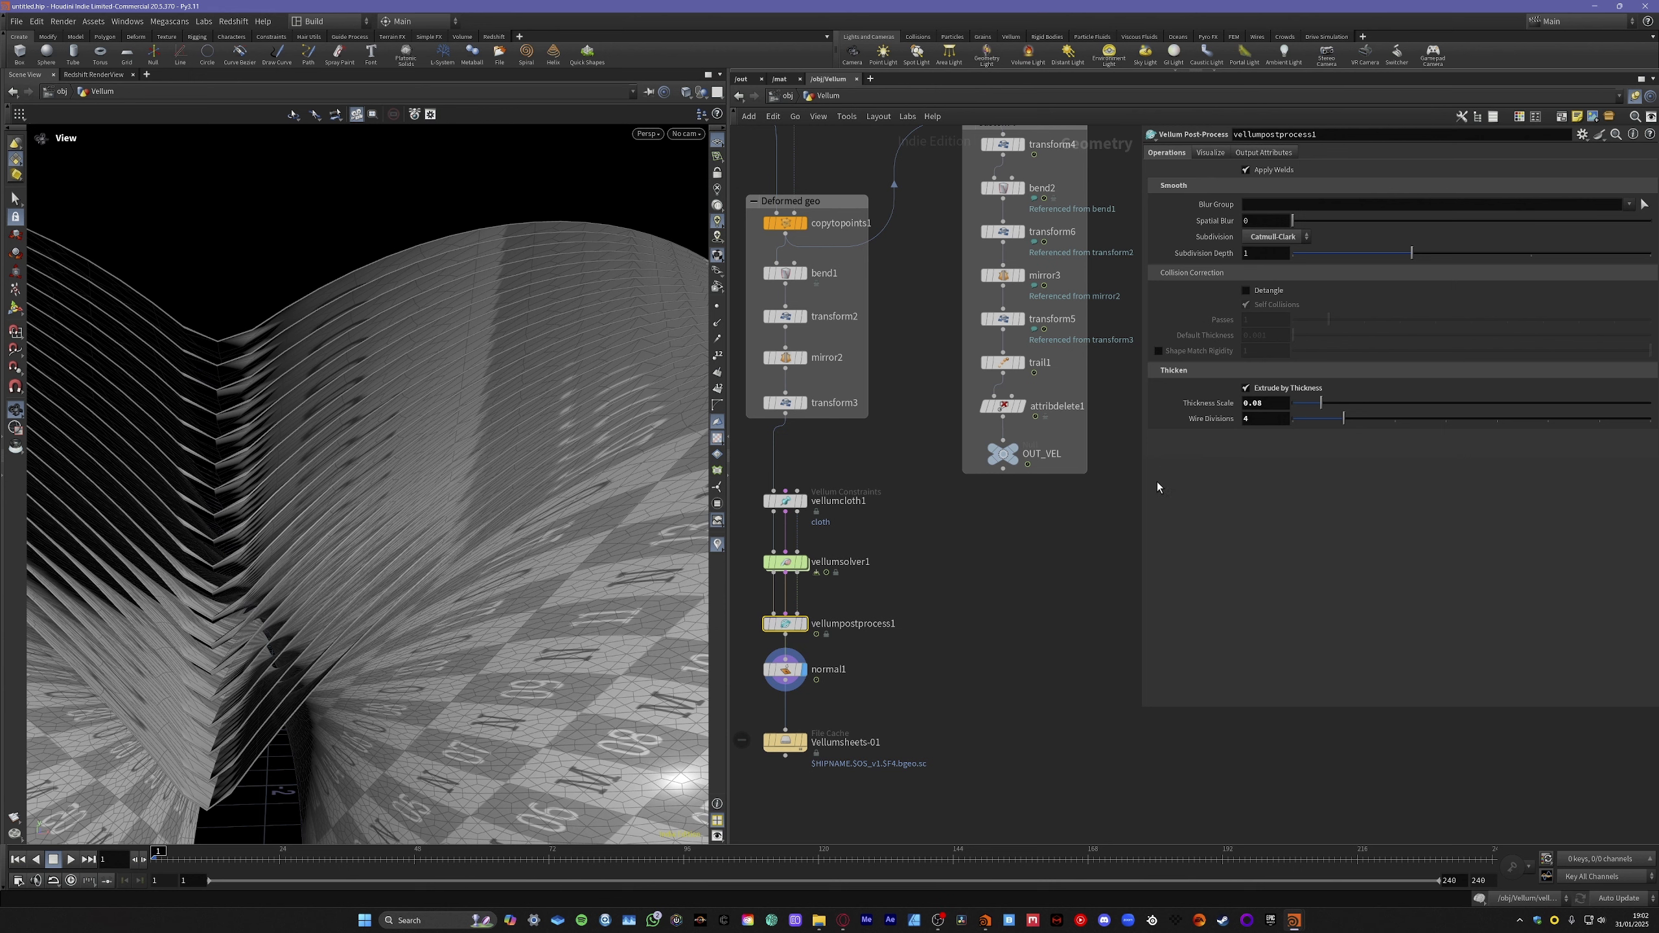
click(1031, 581)
click(785, 741)
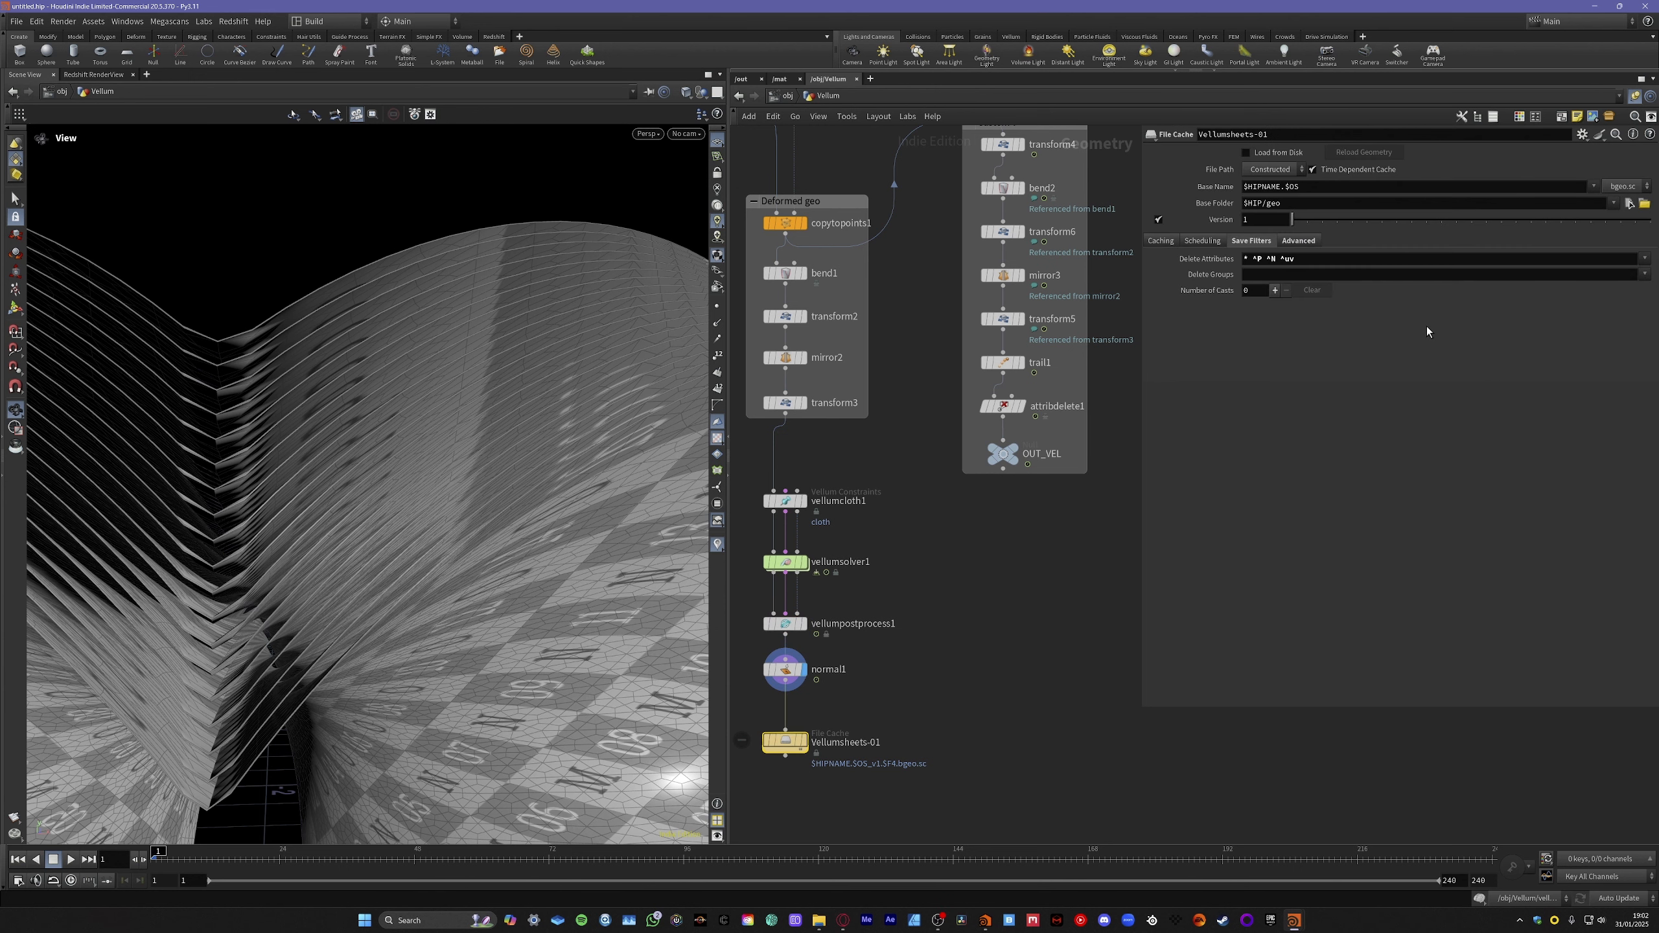
click(1644, 277)
click(1448, 337)
click(1440, 278)
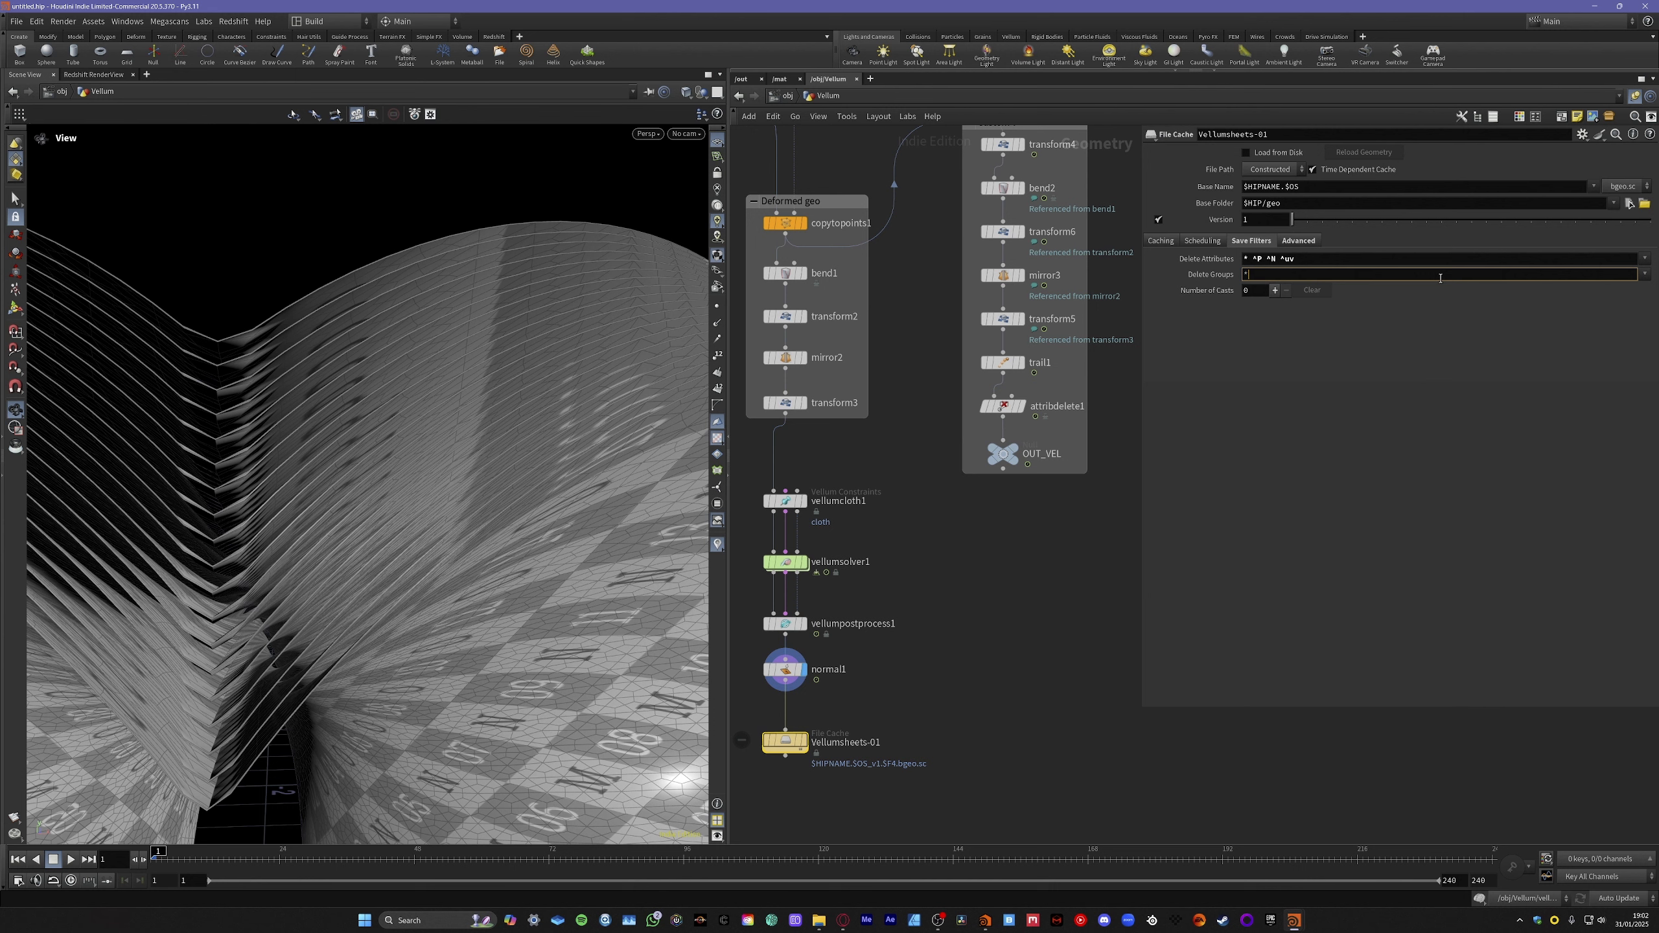
click(919, 675)
Move the Vellumsheets-01 cache node closer below normal1 and set it as the displayed node.
middle_drag(938, 672, 978, 583)
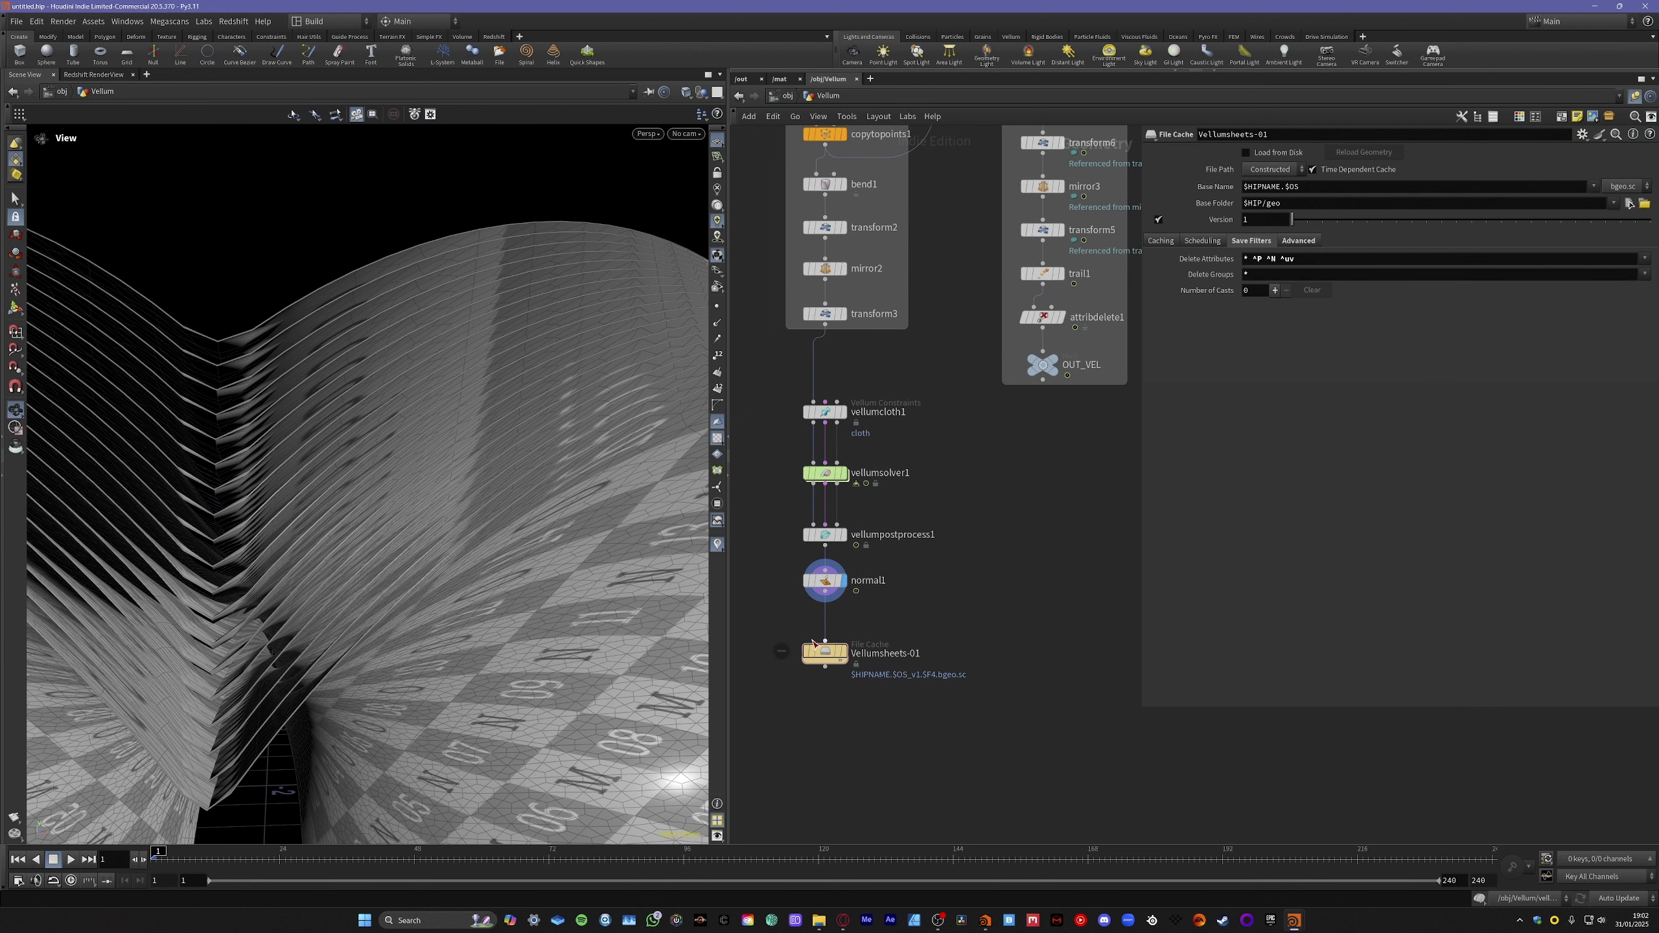
drag(820, 662, 820, 643)
click(842, 634)
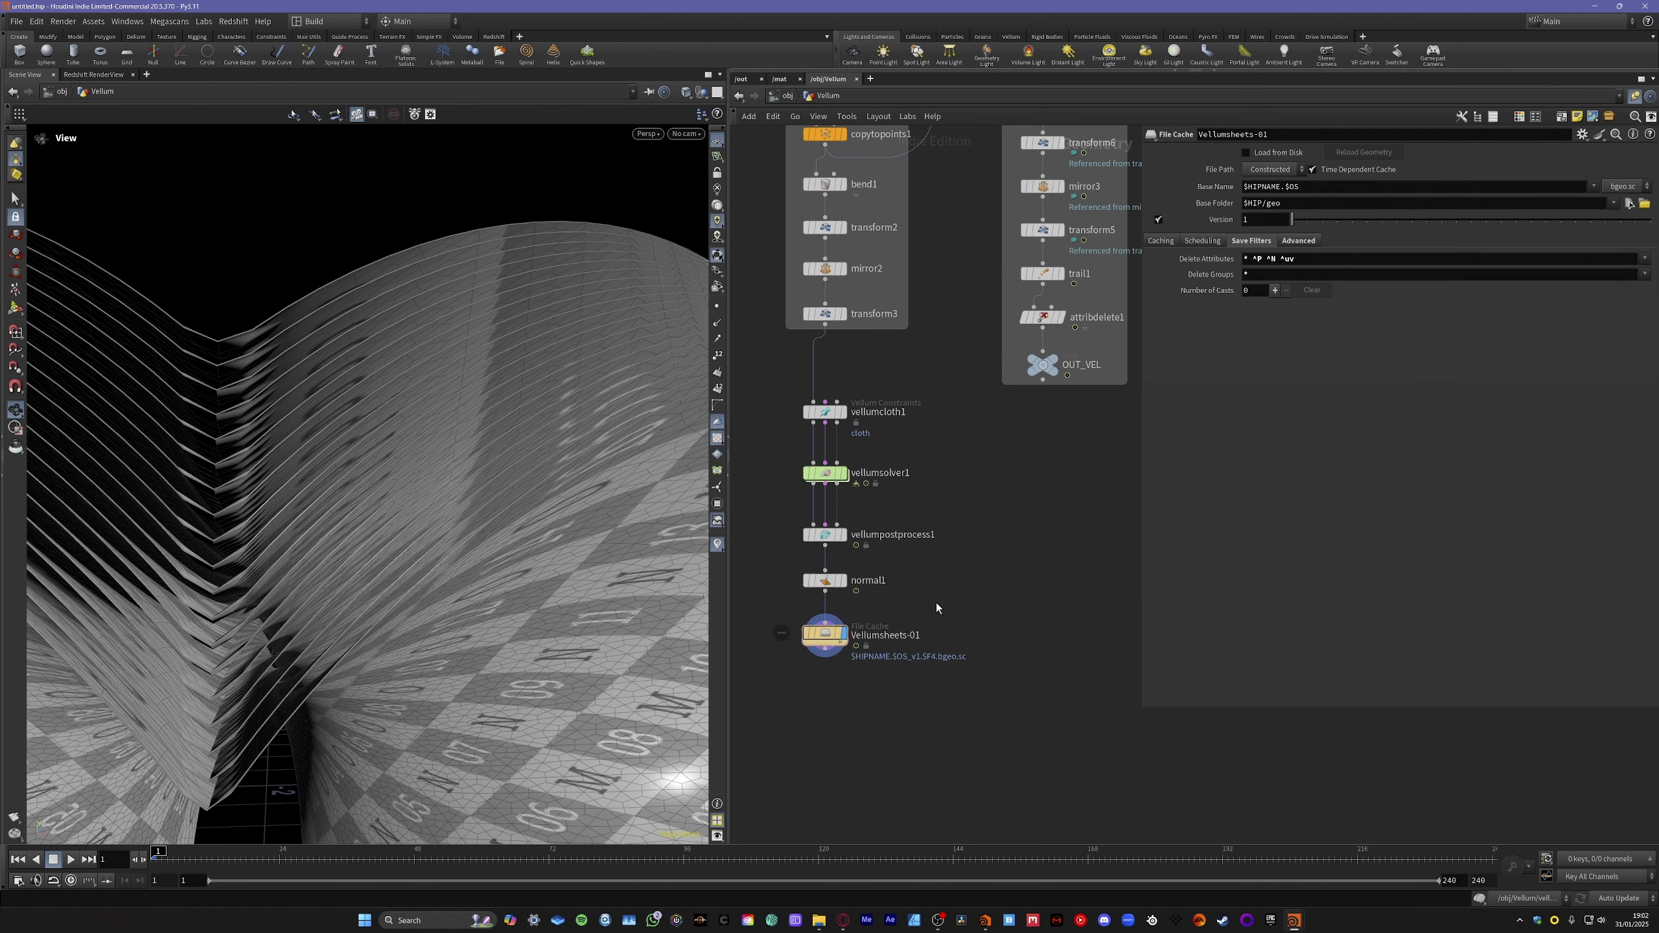
Enlarge the Array network box upward and shift its add, copy and center2 nodes up, leaving space above mirror1.
middle_drag(879, 720, 874, 642)
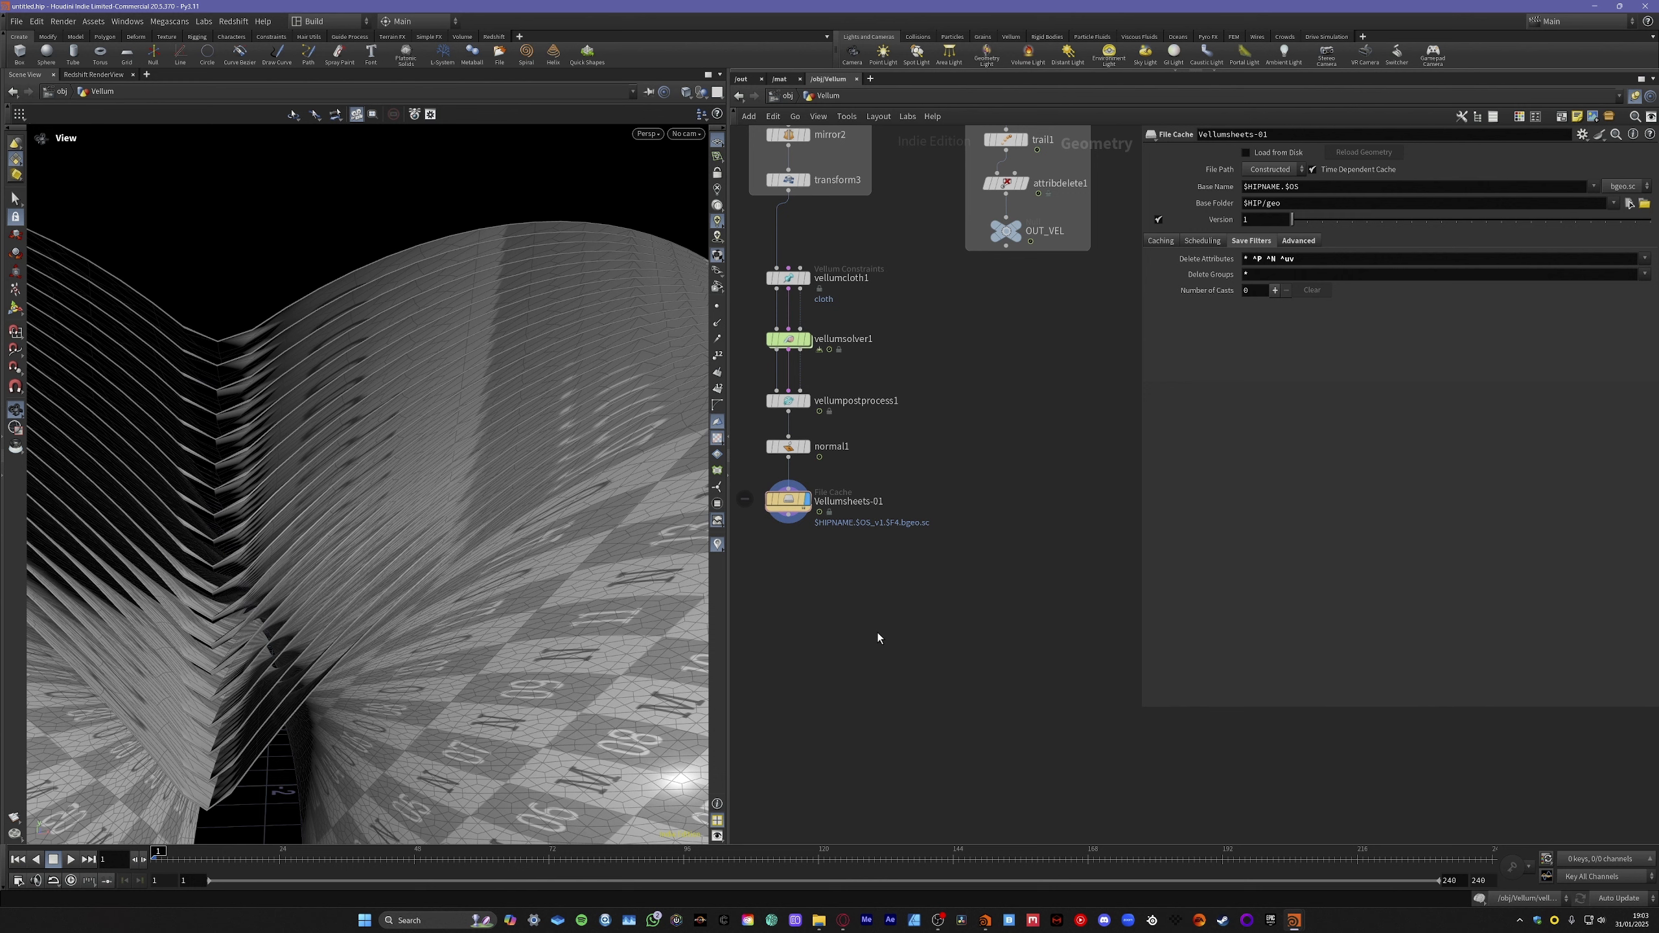
middle_drag(878, 635, 983, 670)
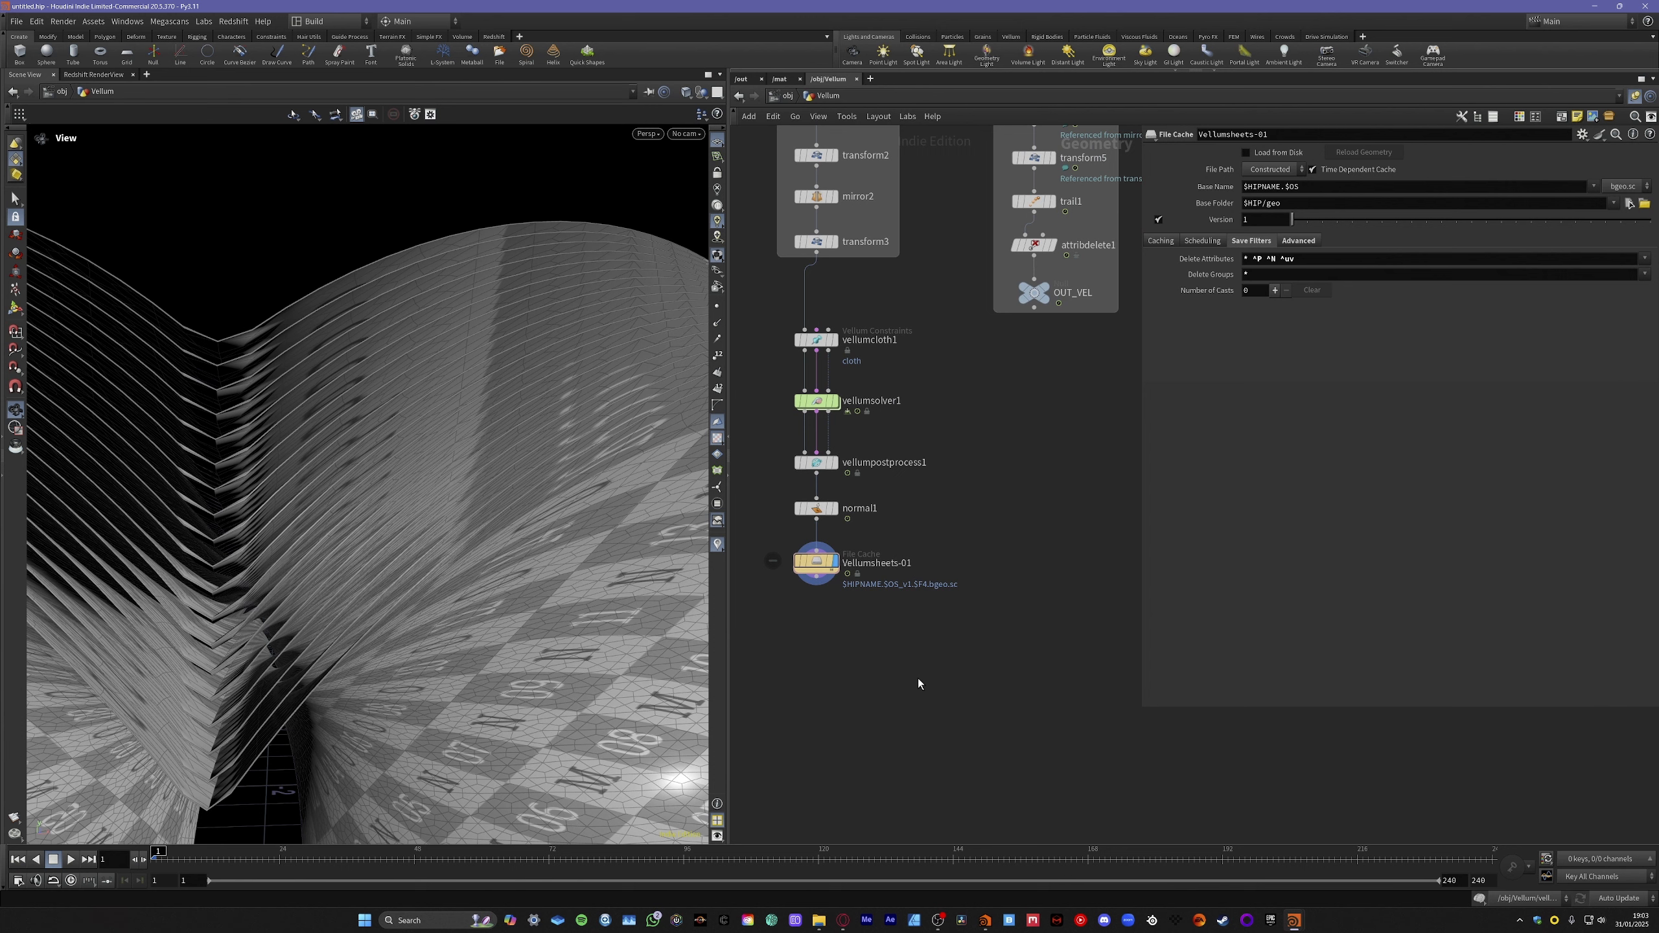
middle_drag(1012, 462, 1035, 646)
middle_drag(989, 421, 967, 726)
middle_drag(957, 494, 997, 620)
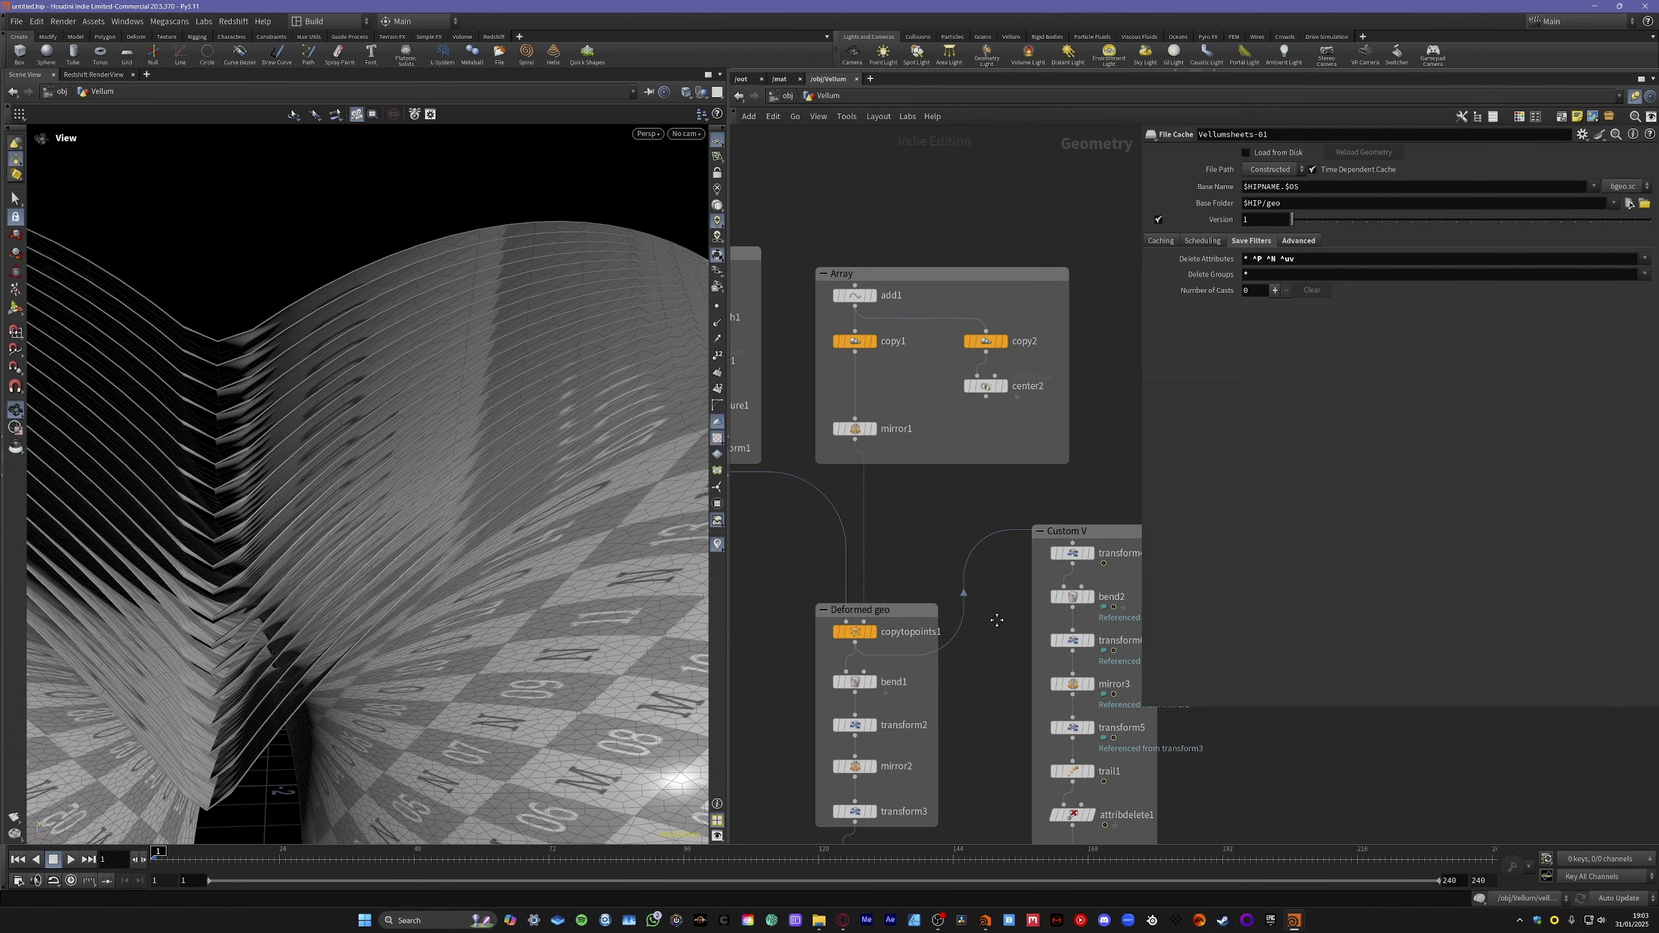
middle_drag(951, 520, 986, 526)
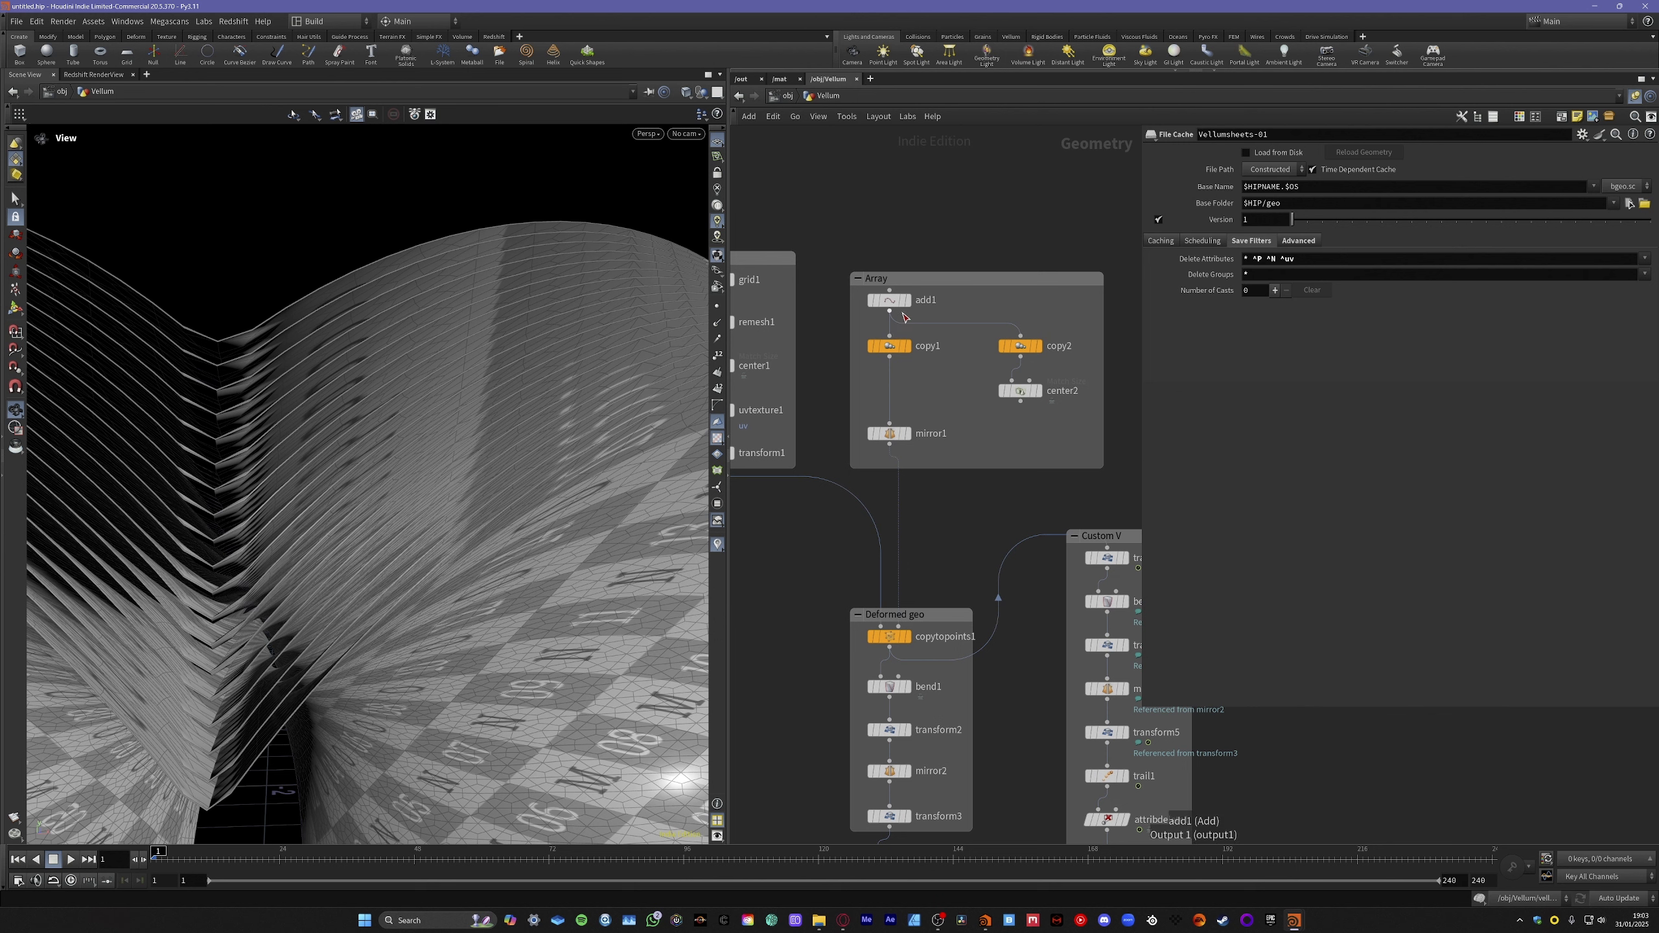
drag(939, 276, 939, 177)
drag(874, 257, 1125, 295)
middle_drag(970, 411, 1041, 404)
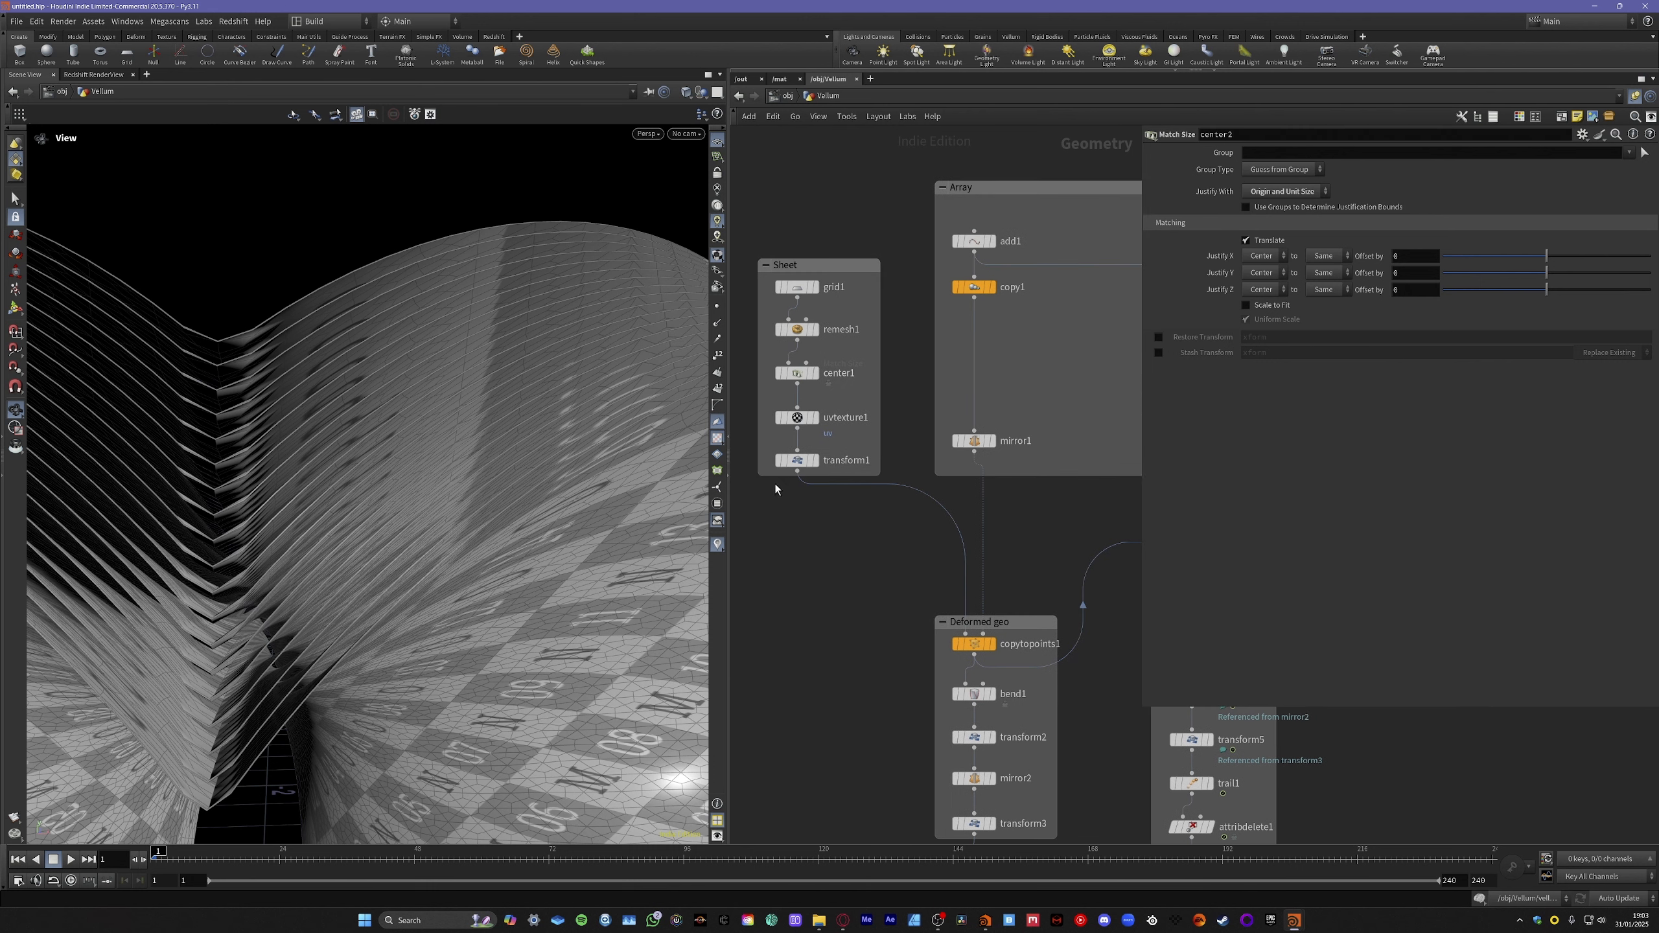
Bypass transform1 in the Sheet box and display copytopoints1, framing the whole stack of sheets in the viewport.
click(792, 461)
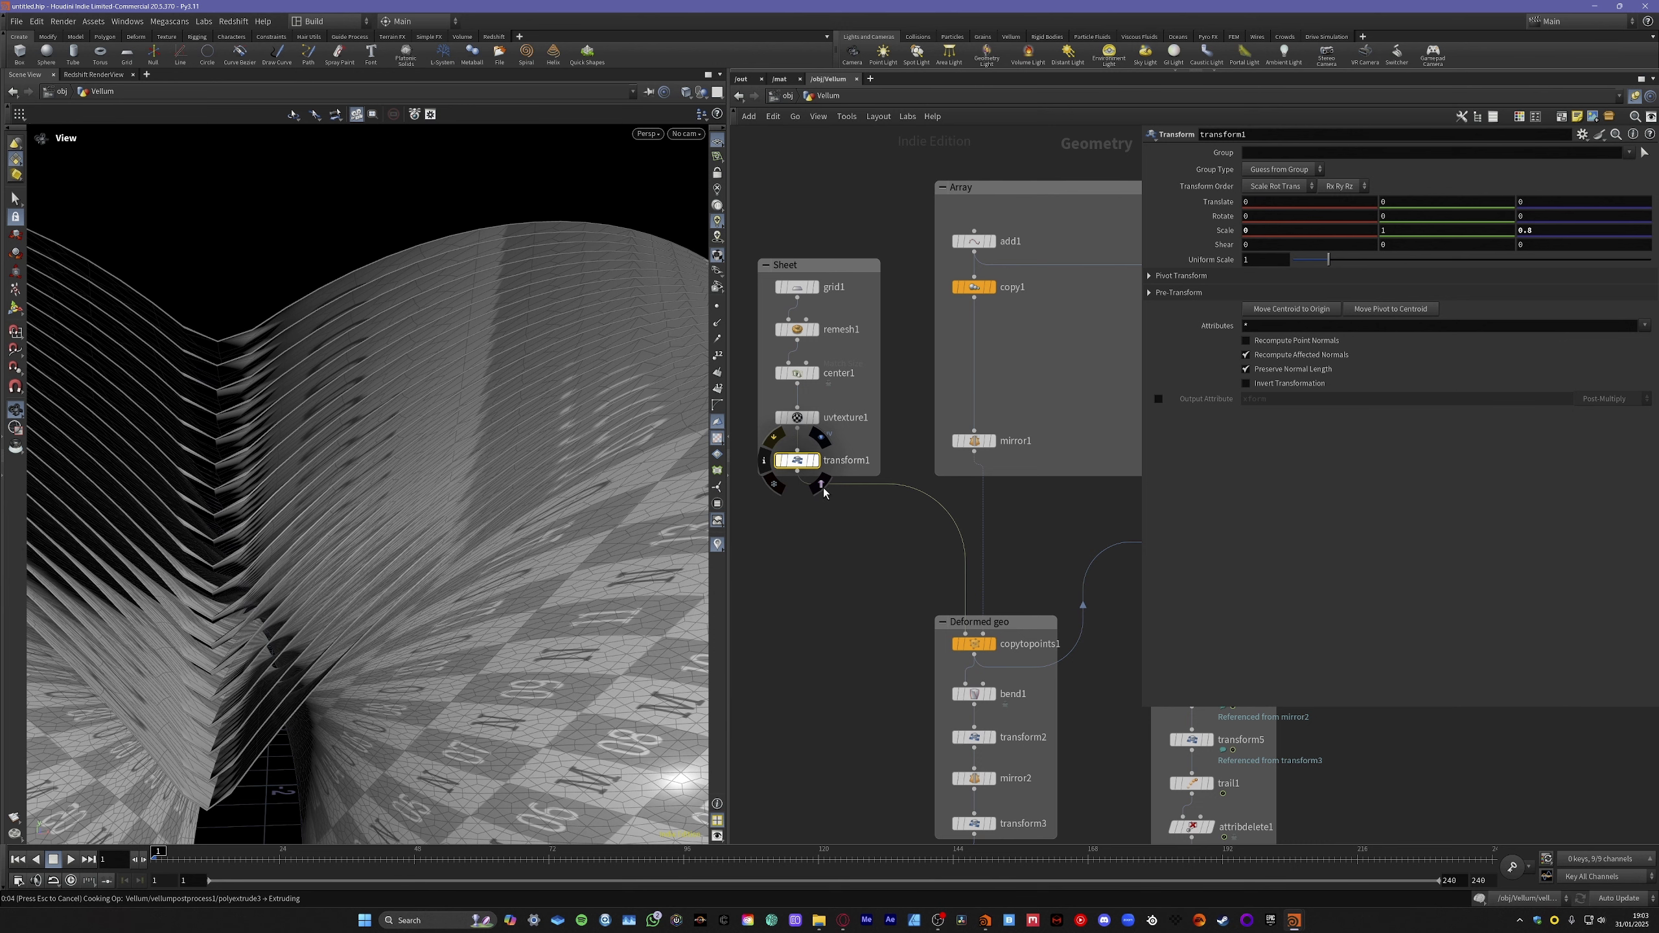
key(b)
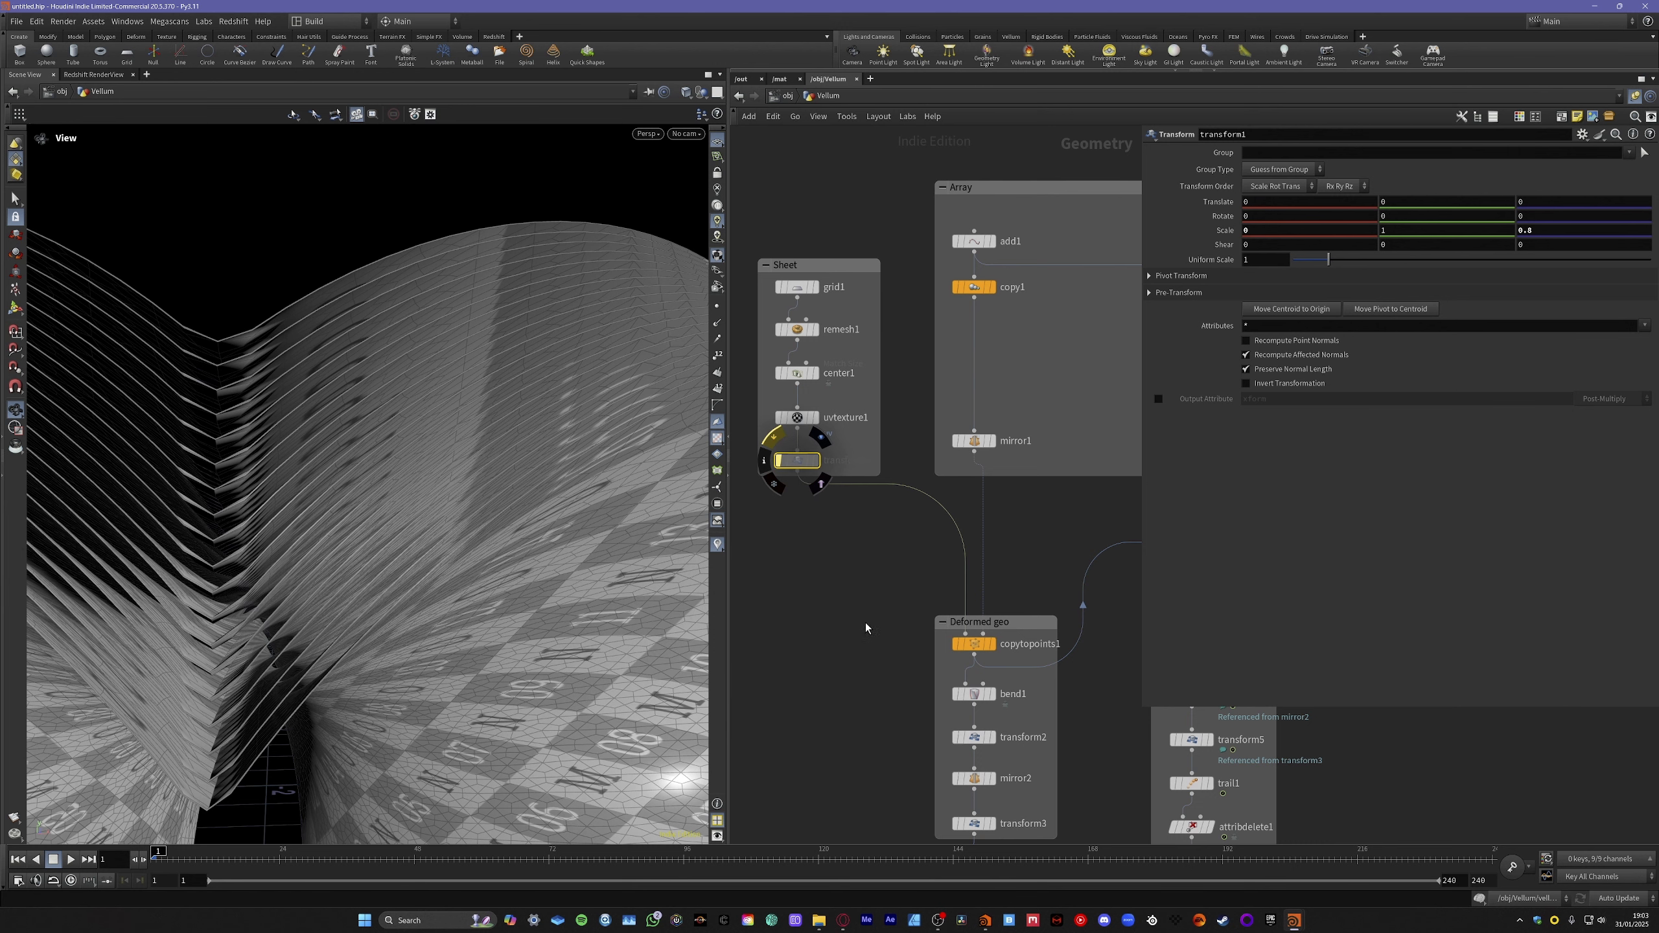
click(993, 643)
scroll(445, 646, down, 6)
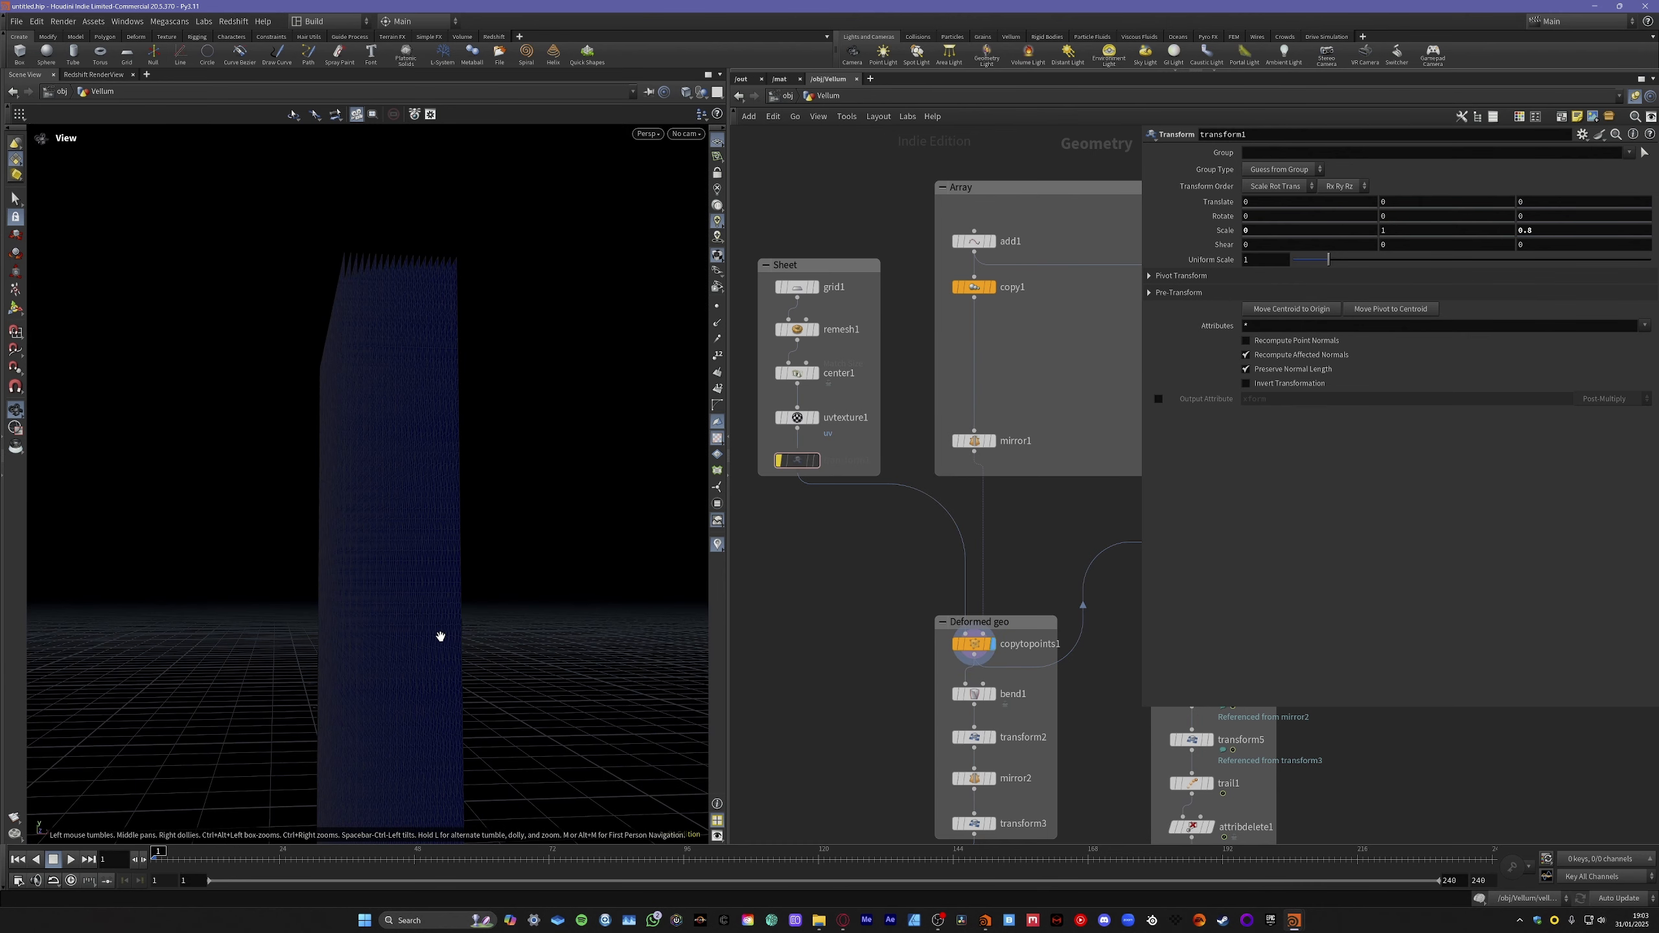
drag(439, 637, 492, 629)
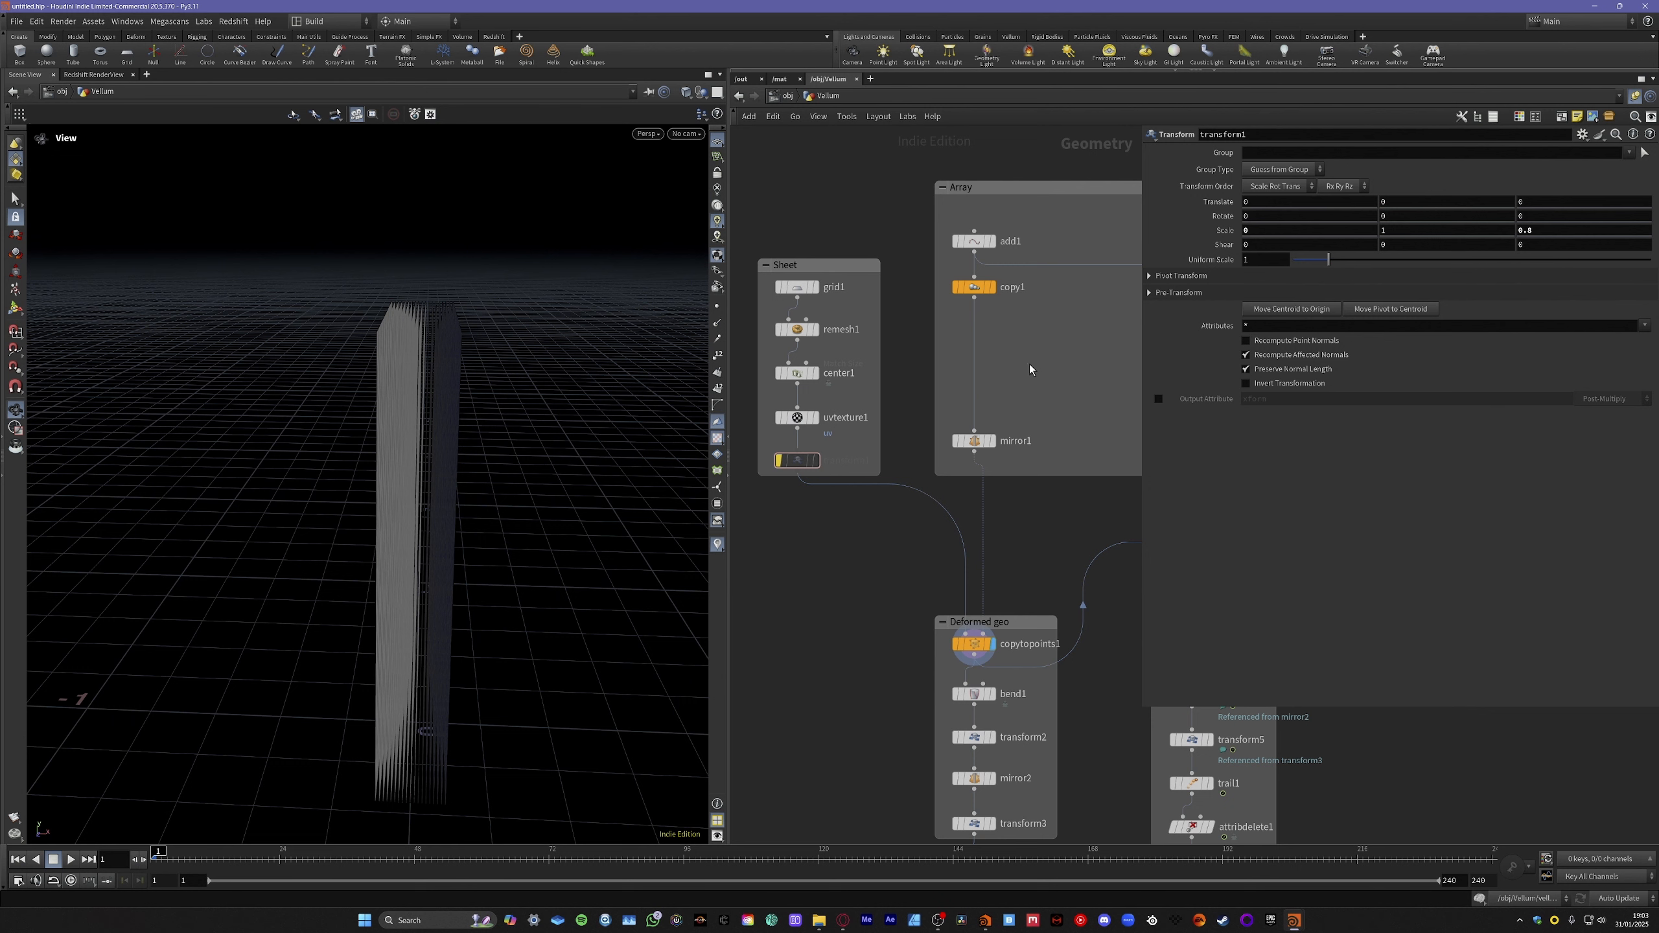
Add a Mask from Geometry node in the Array box and insert it between copy1 and mirror1.
key(Tab)
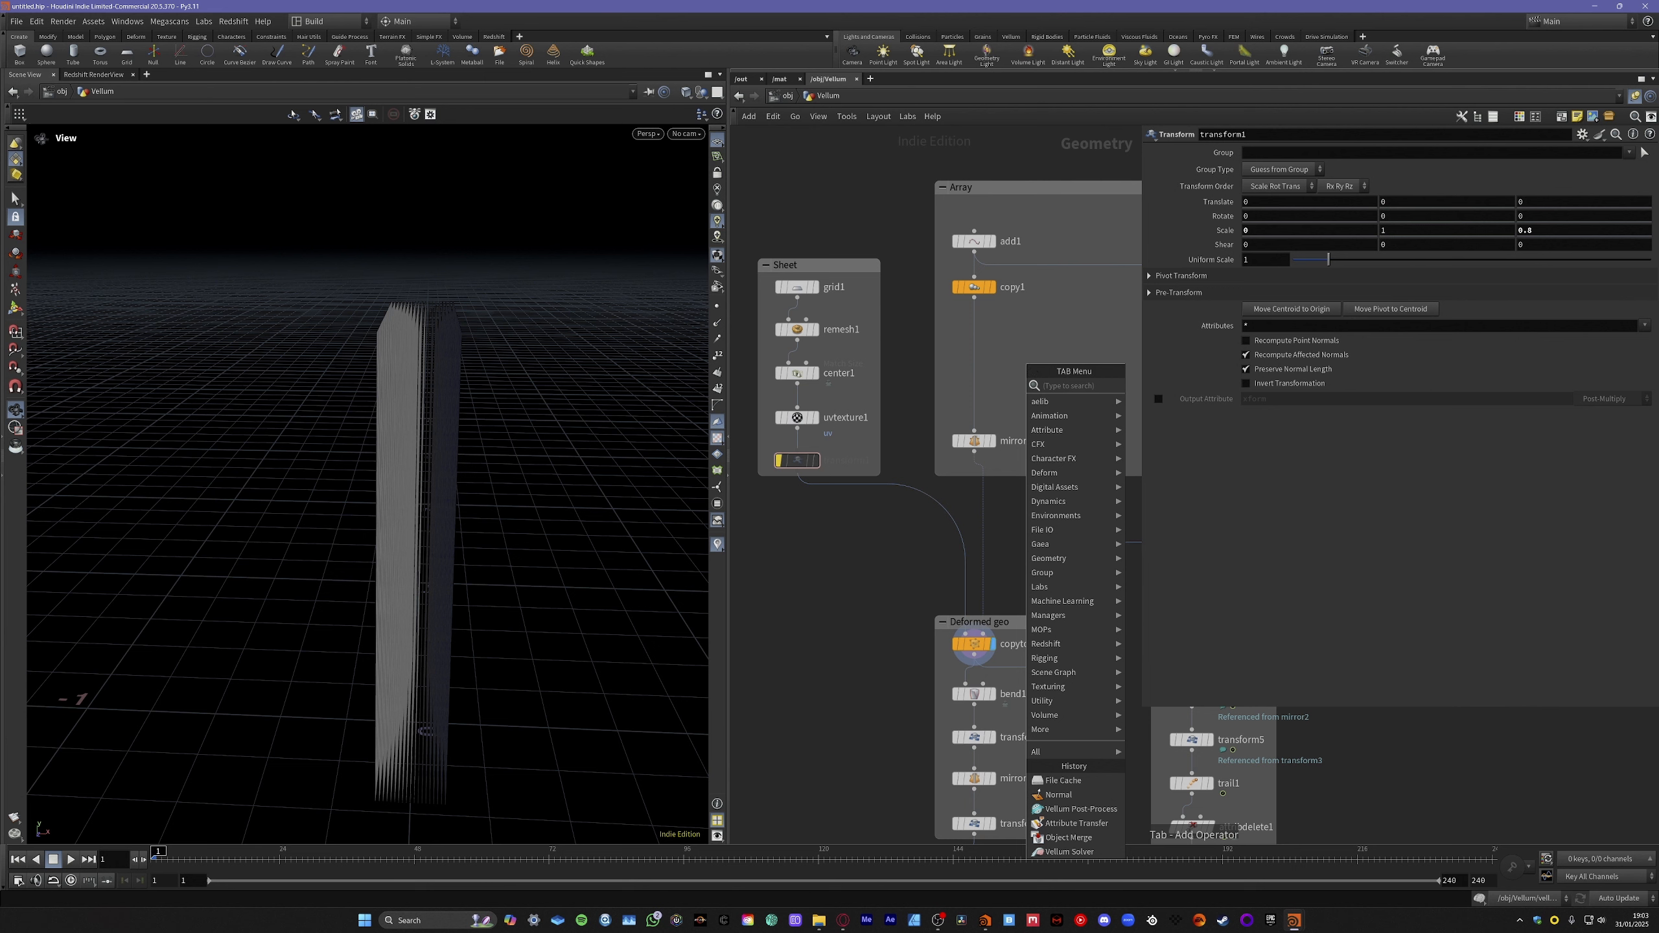
key(Escape)
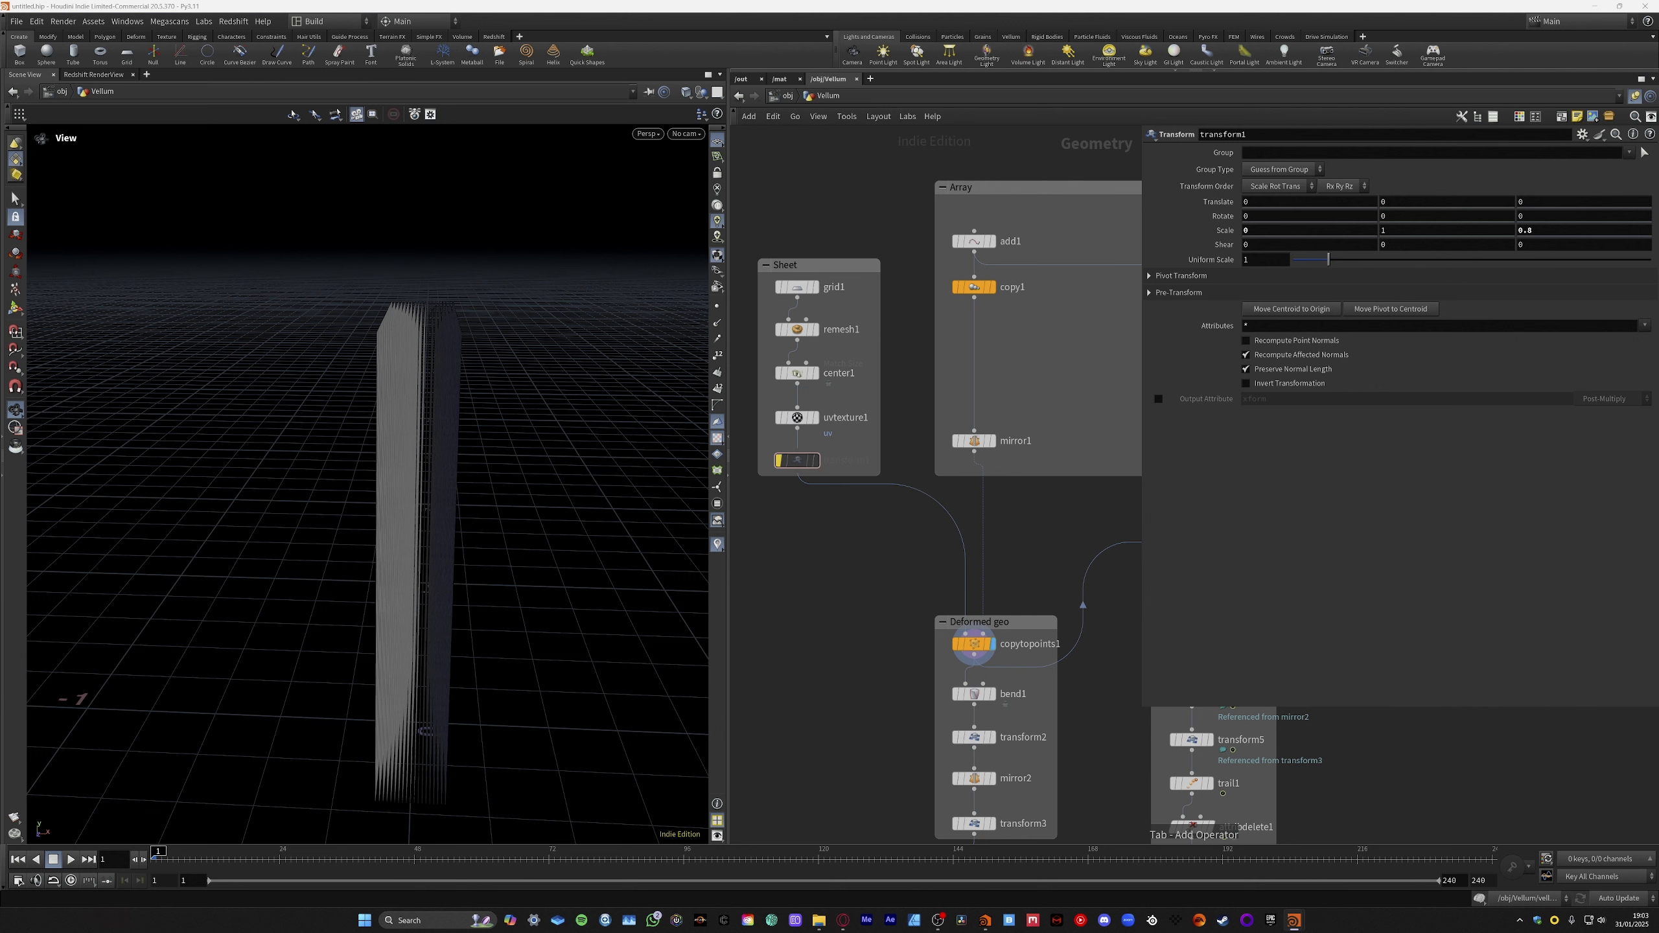
key(Tab)
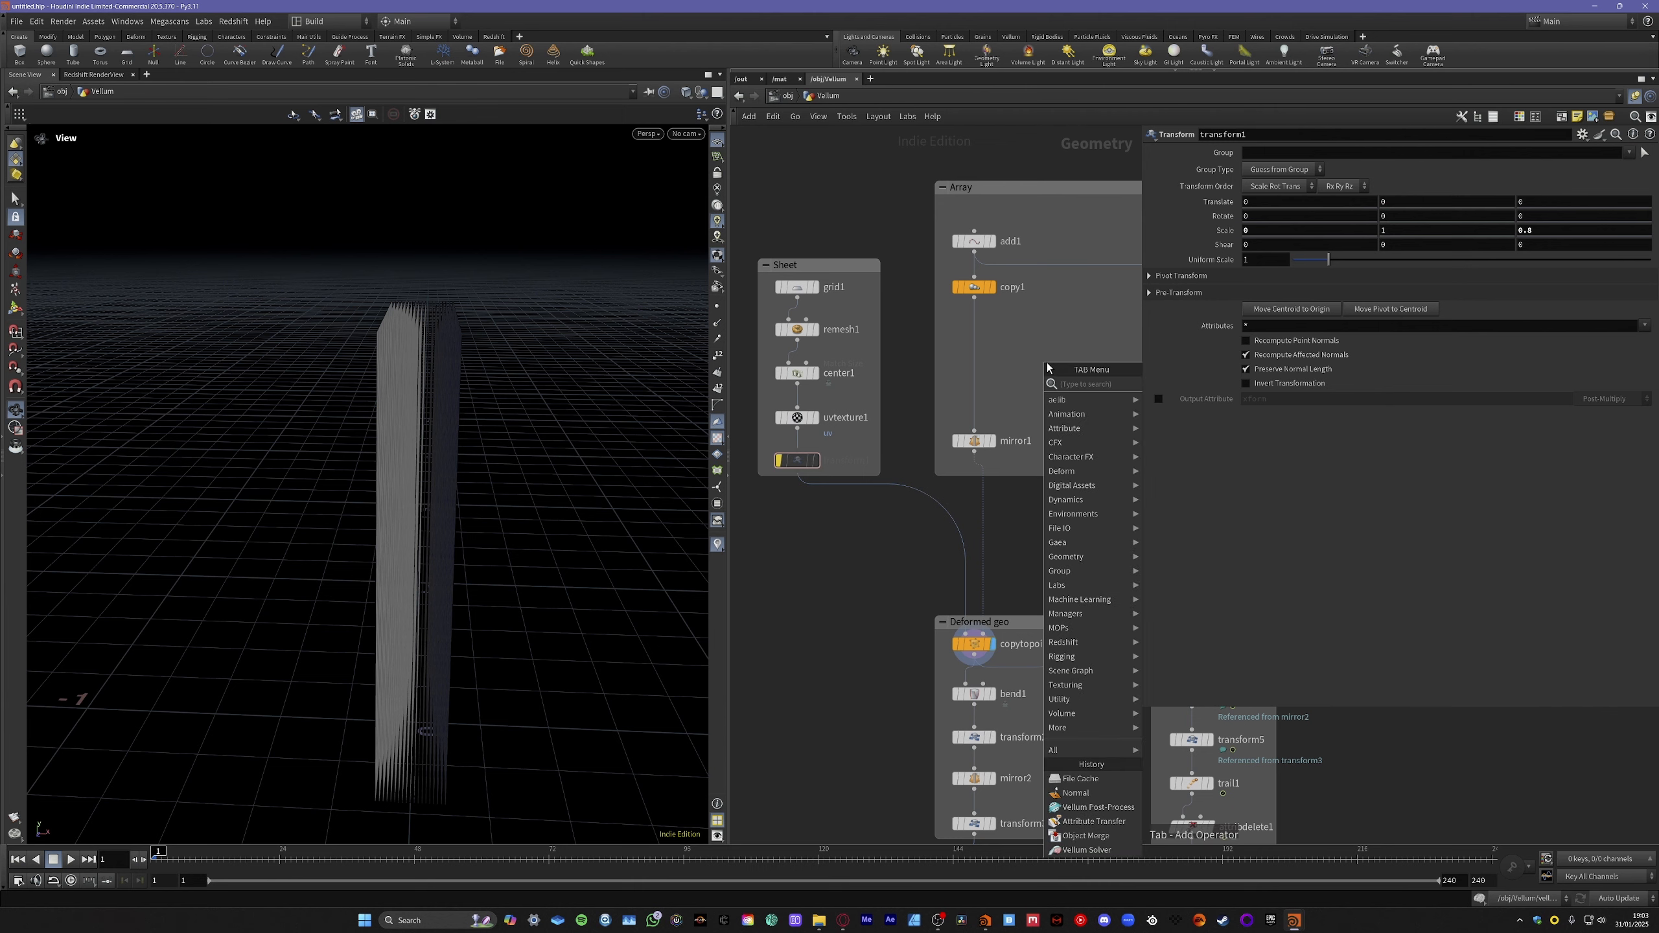
text(mask g)
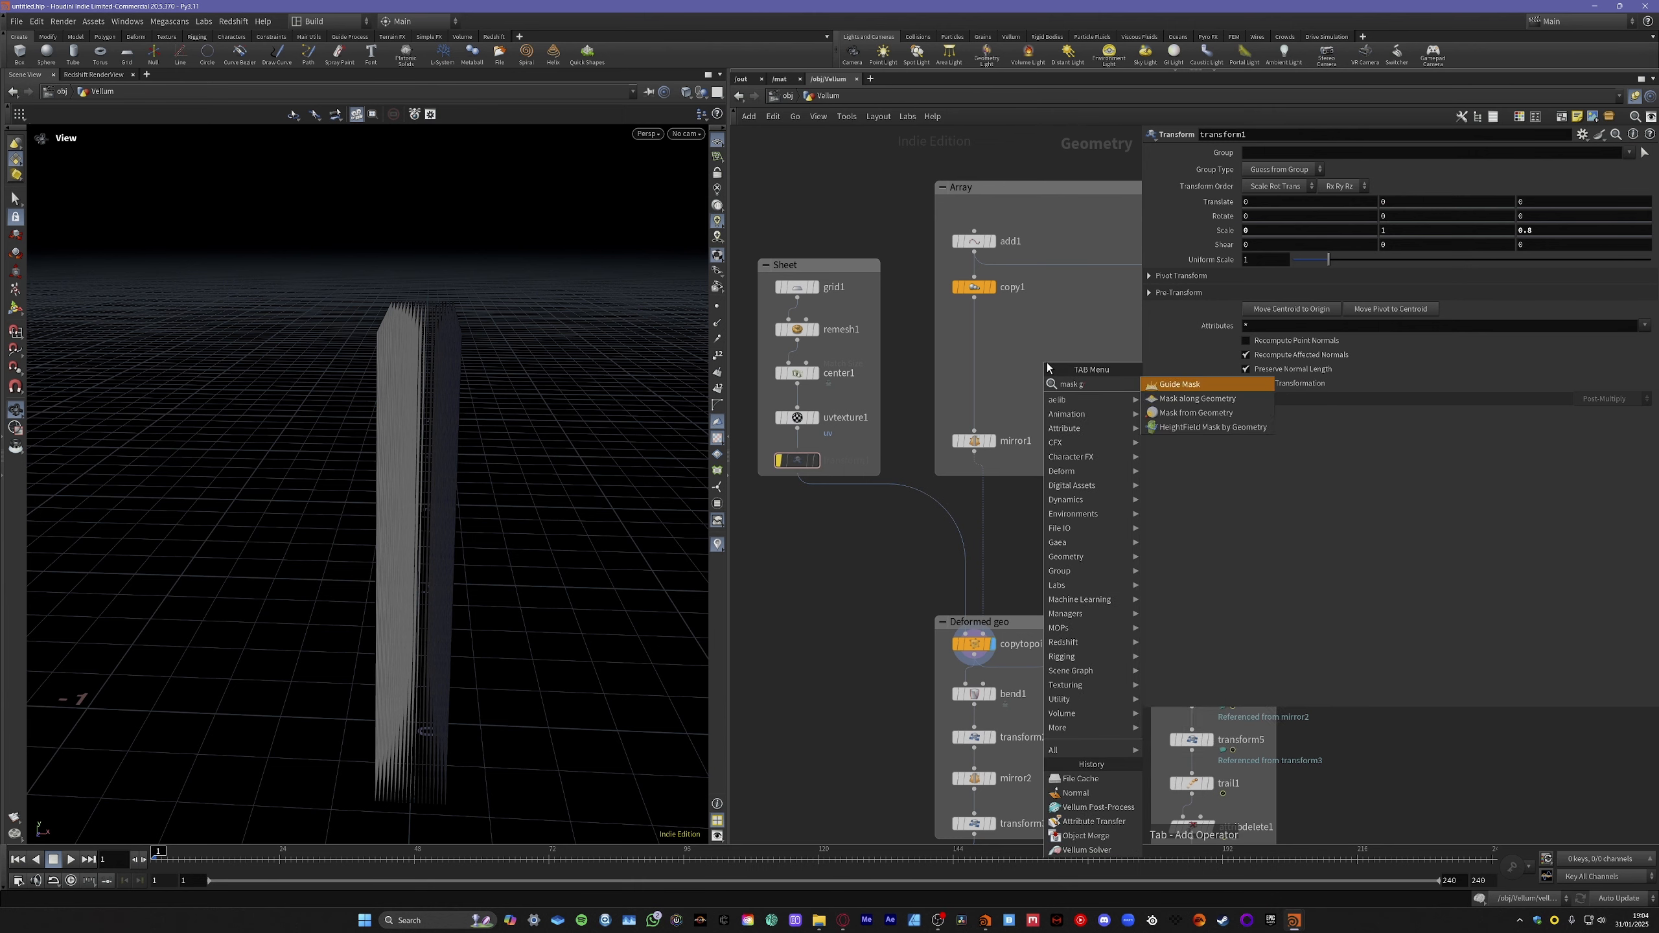
key(BackSpace)
key(BackSpace)
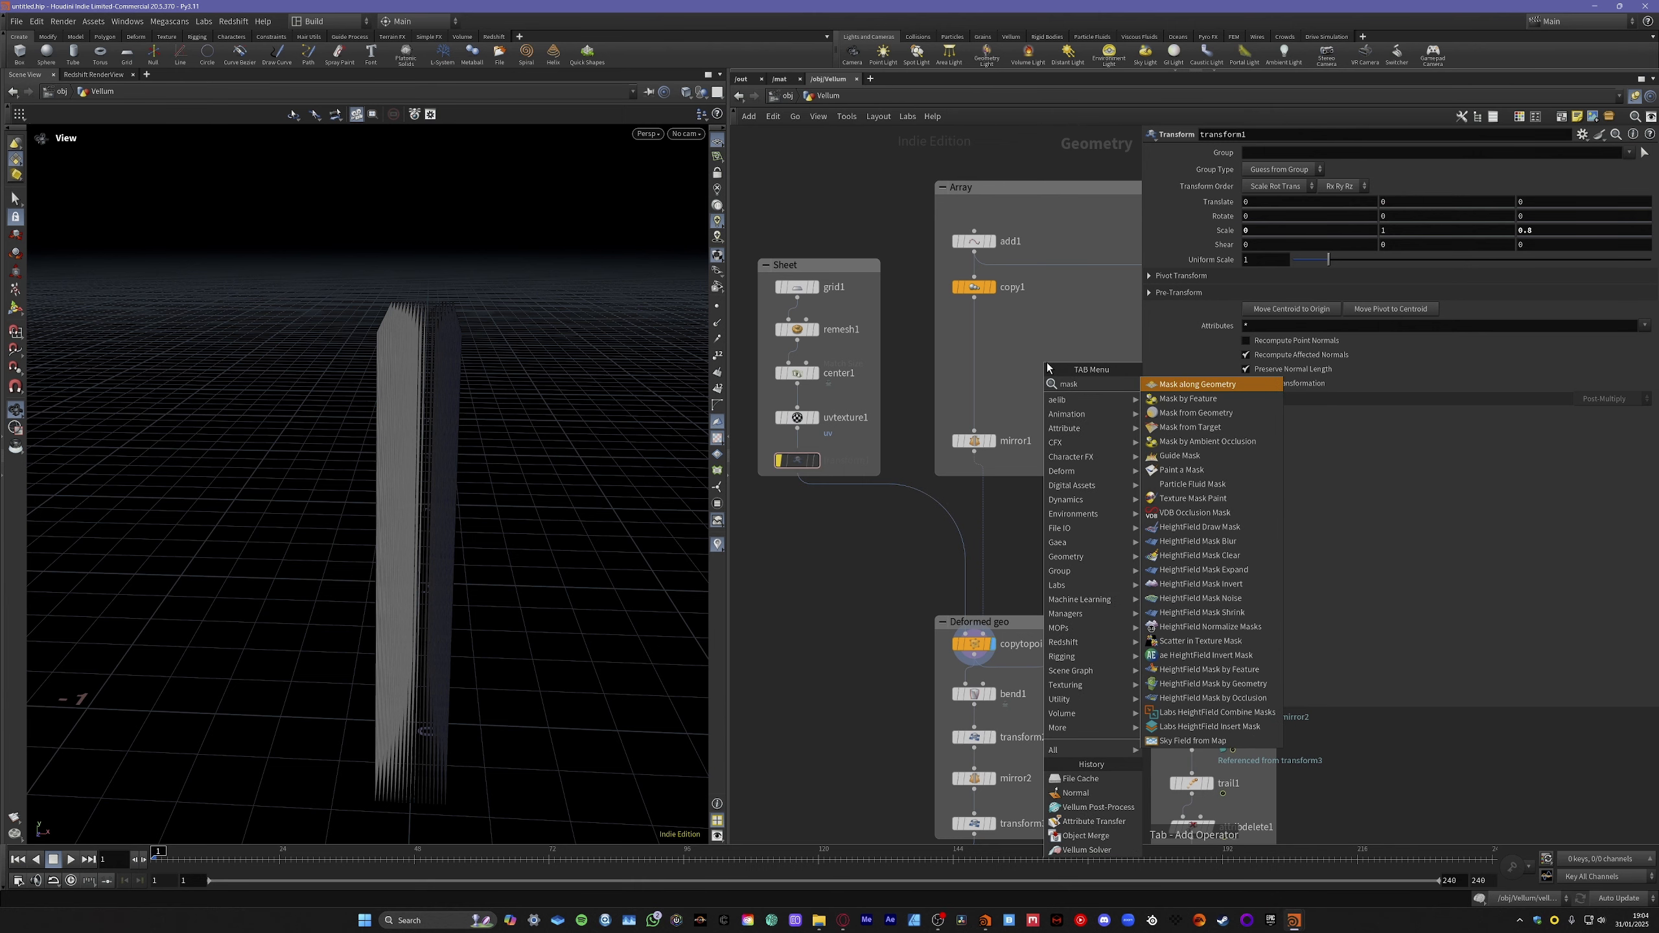
text(f)
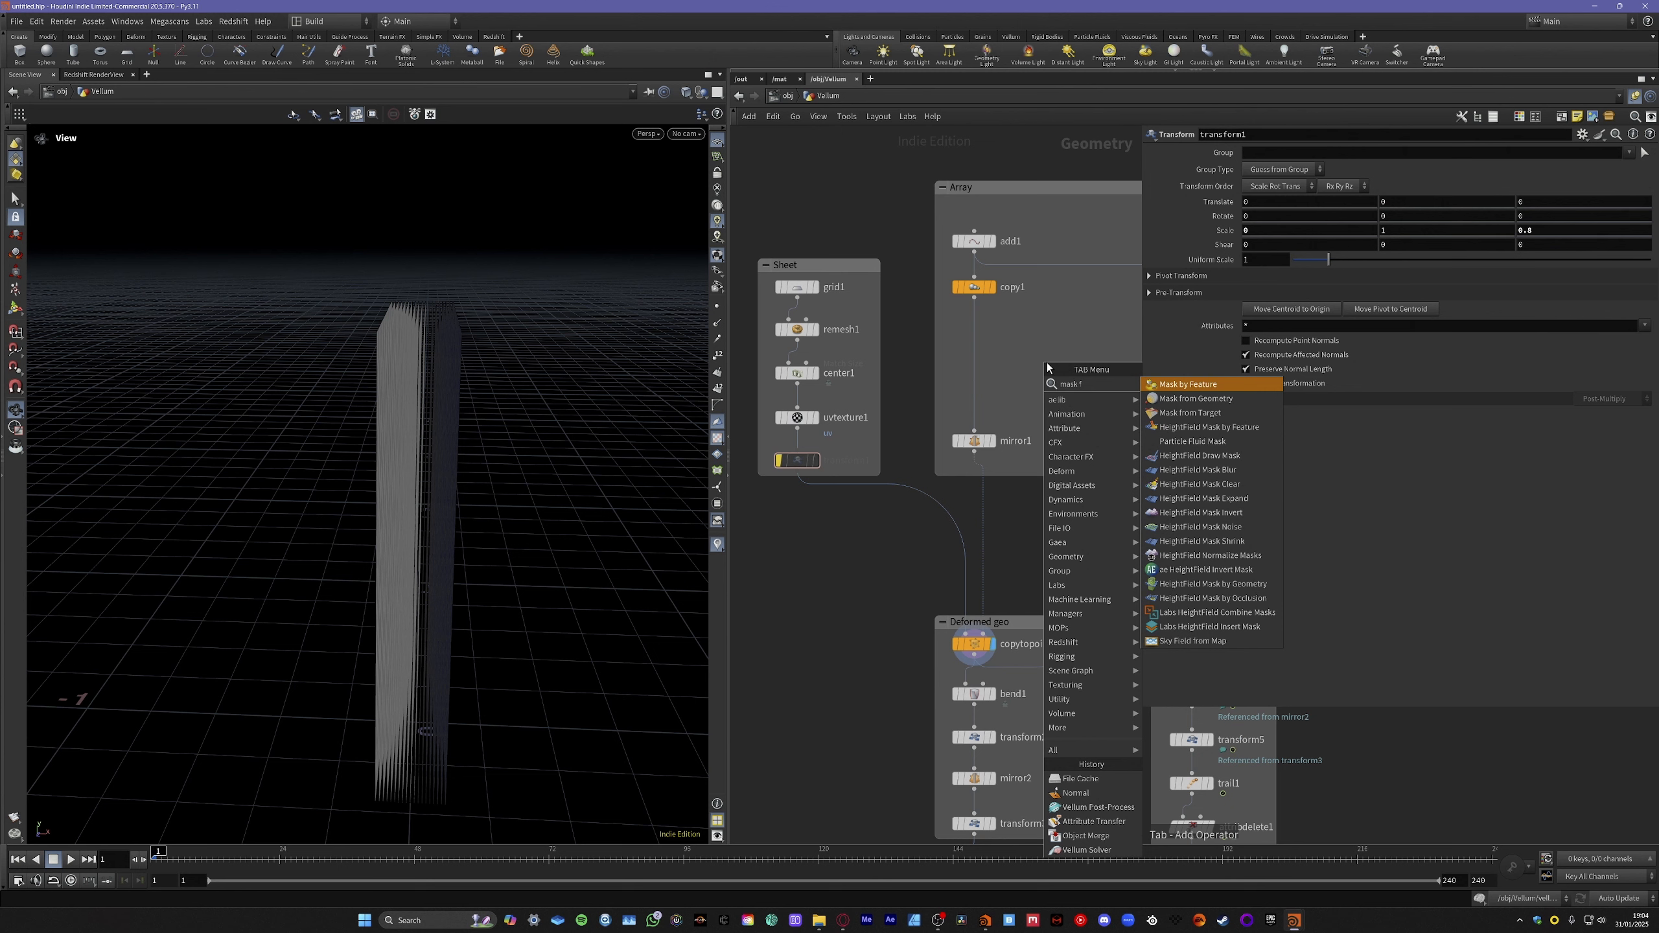
key(Down)
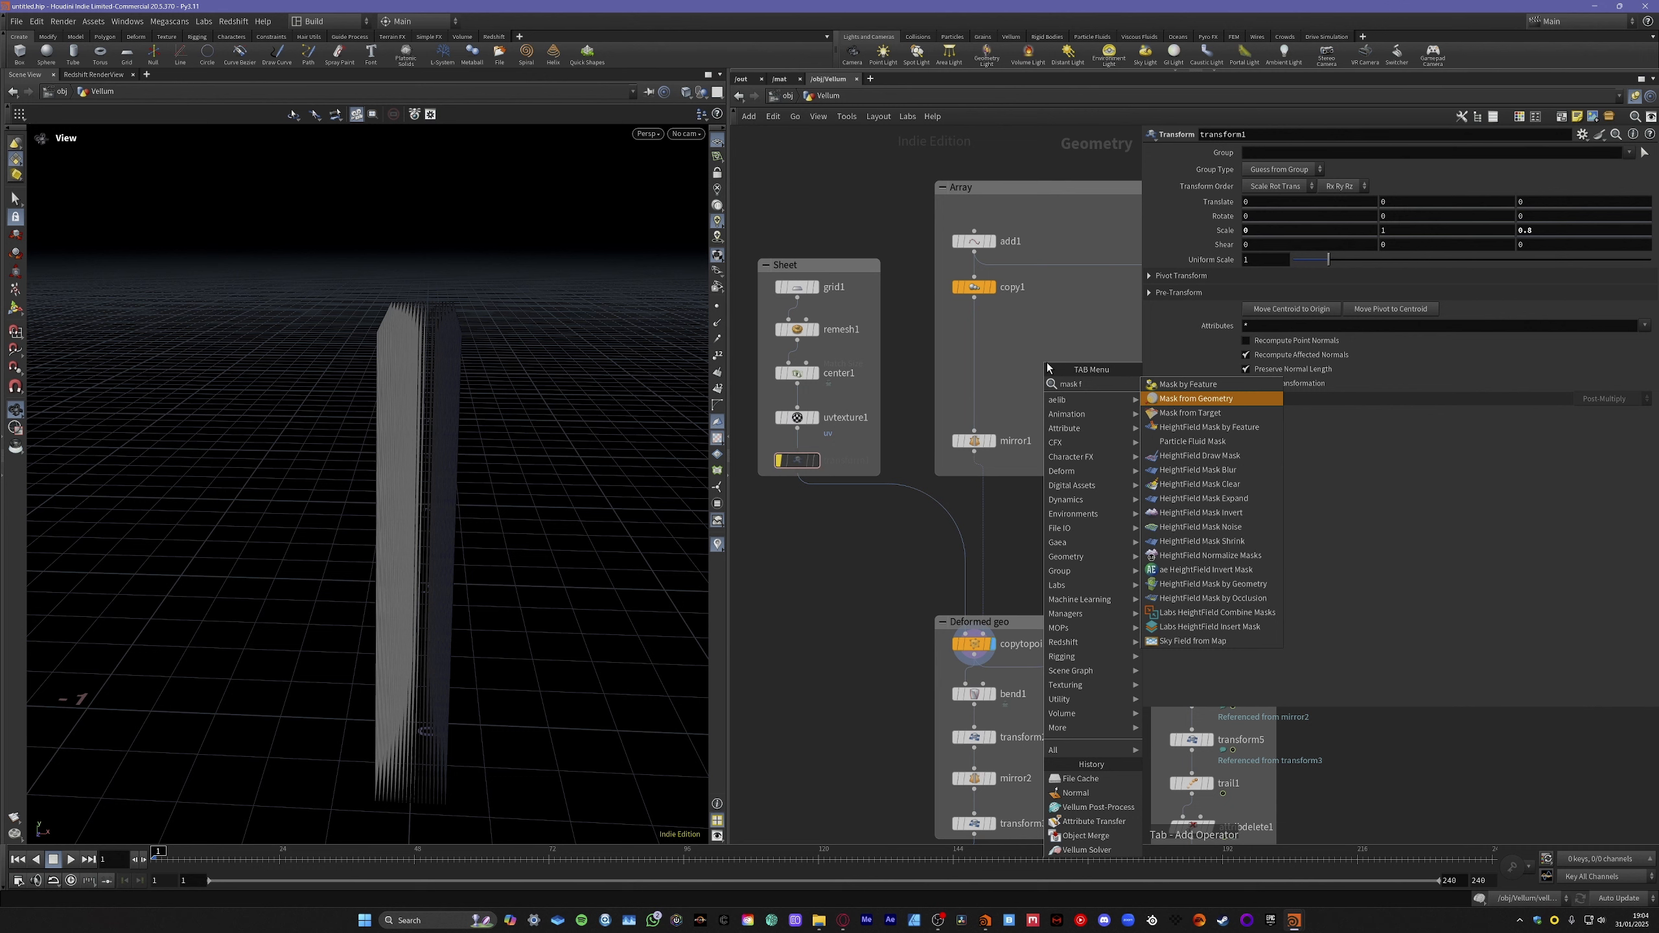
key(Return)
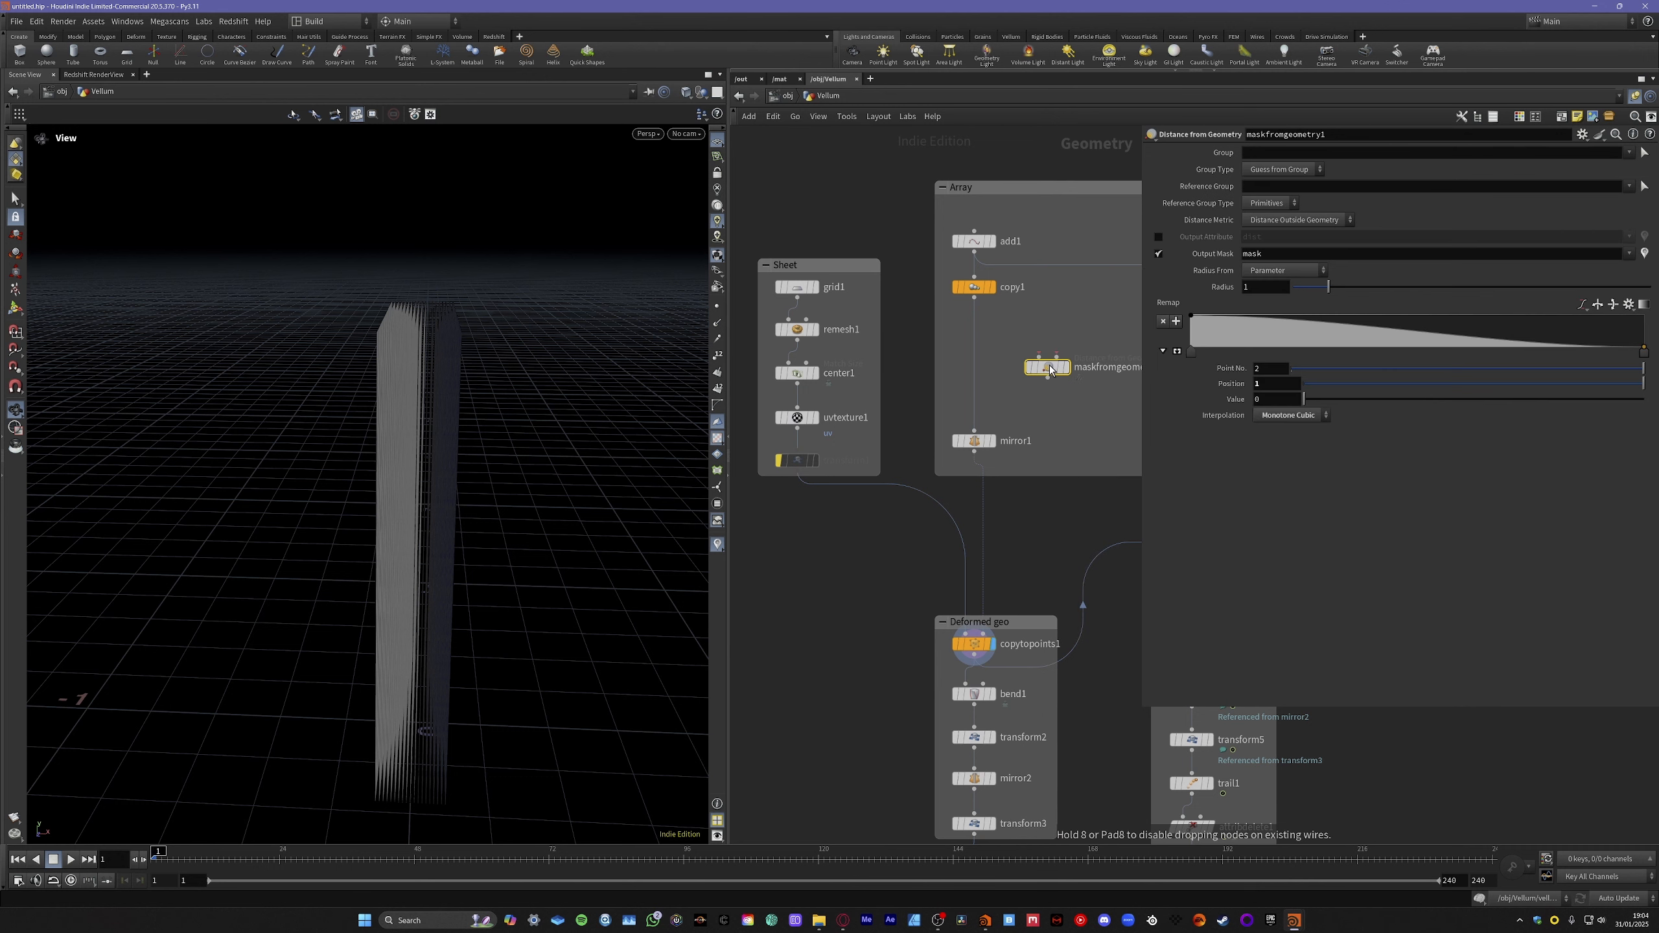
click(990, 356)
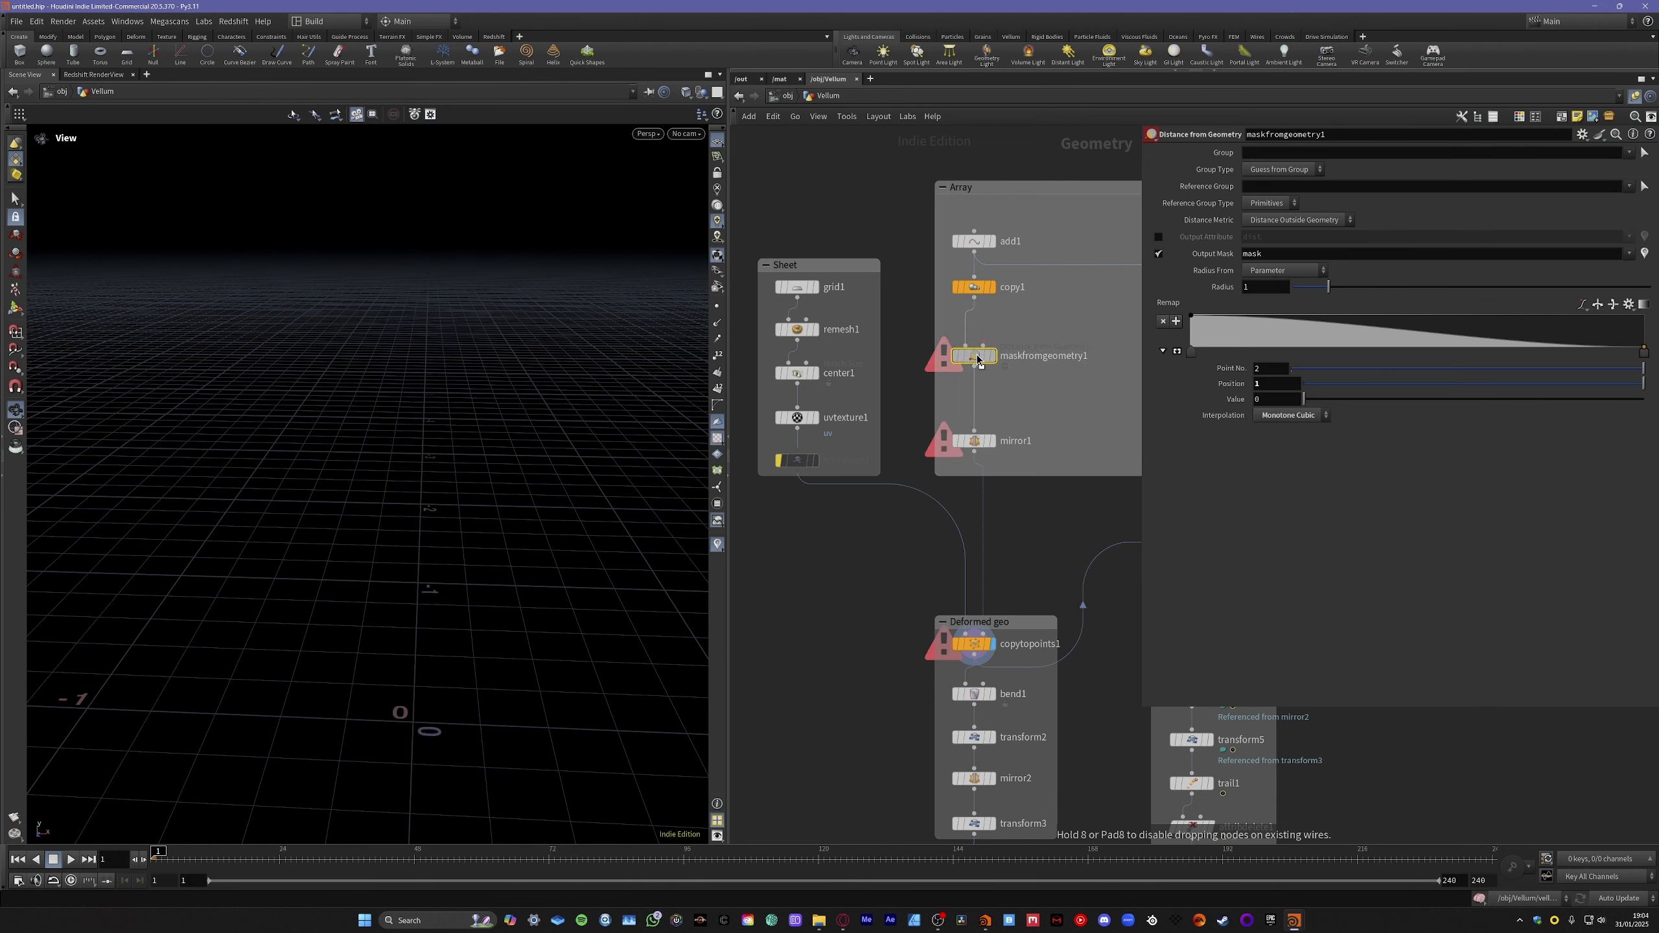
Add a box node in the Array box and wire it into the second input of maskfromgeometry1.
key(Tab)
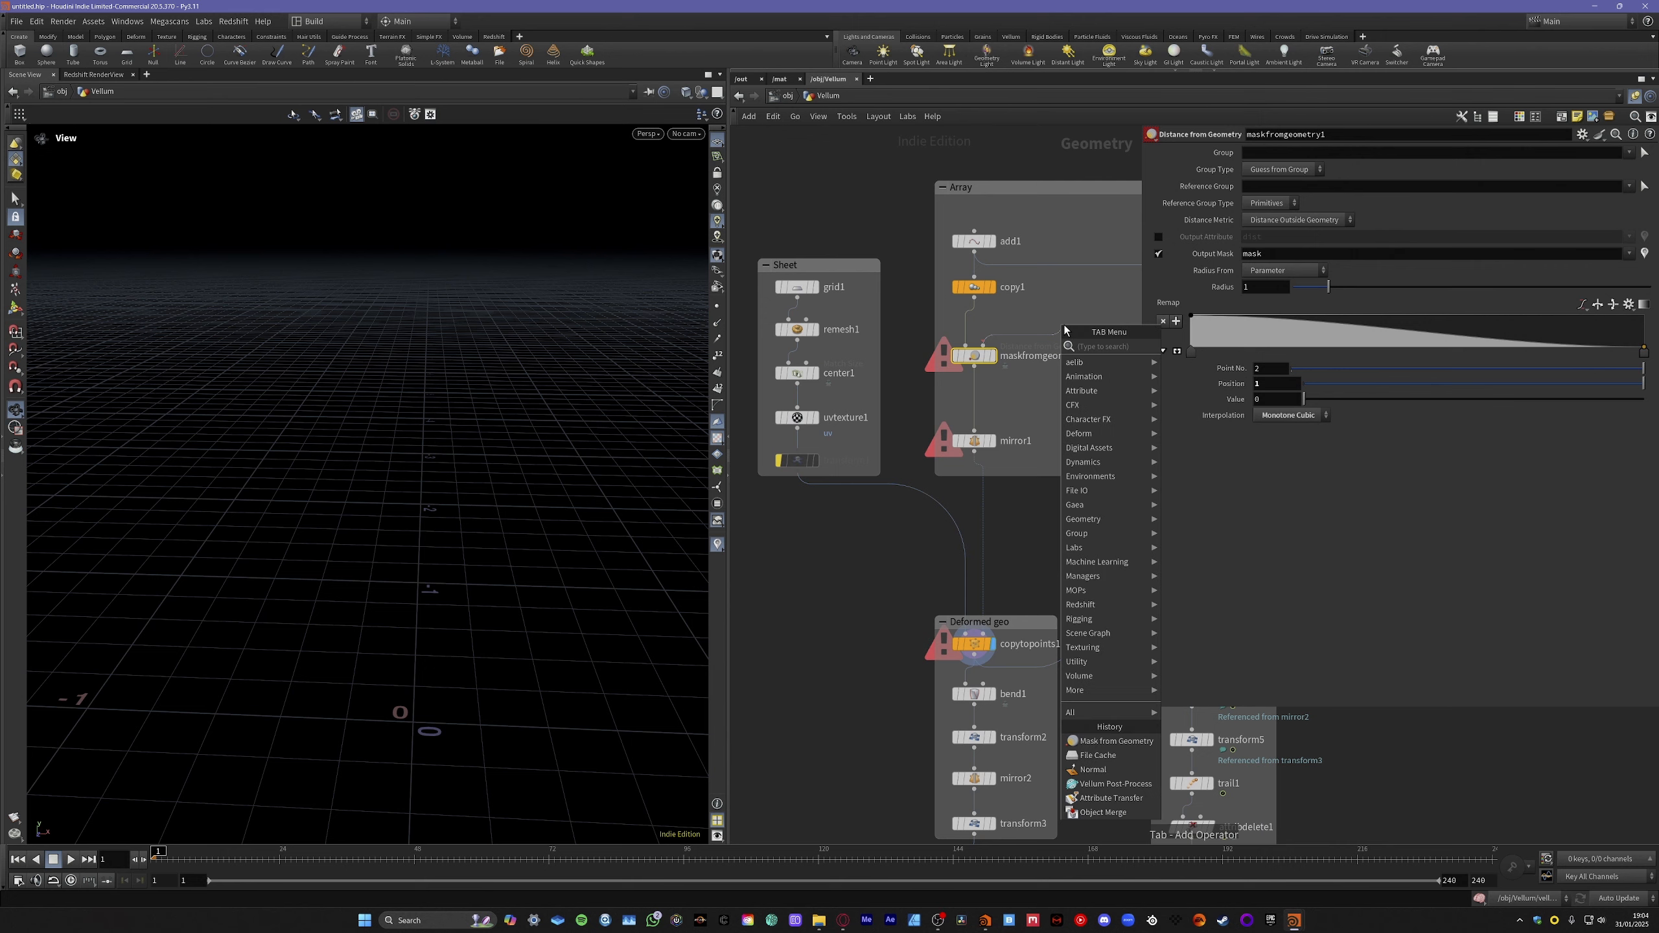
text(box)
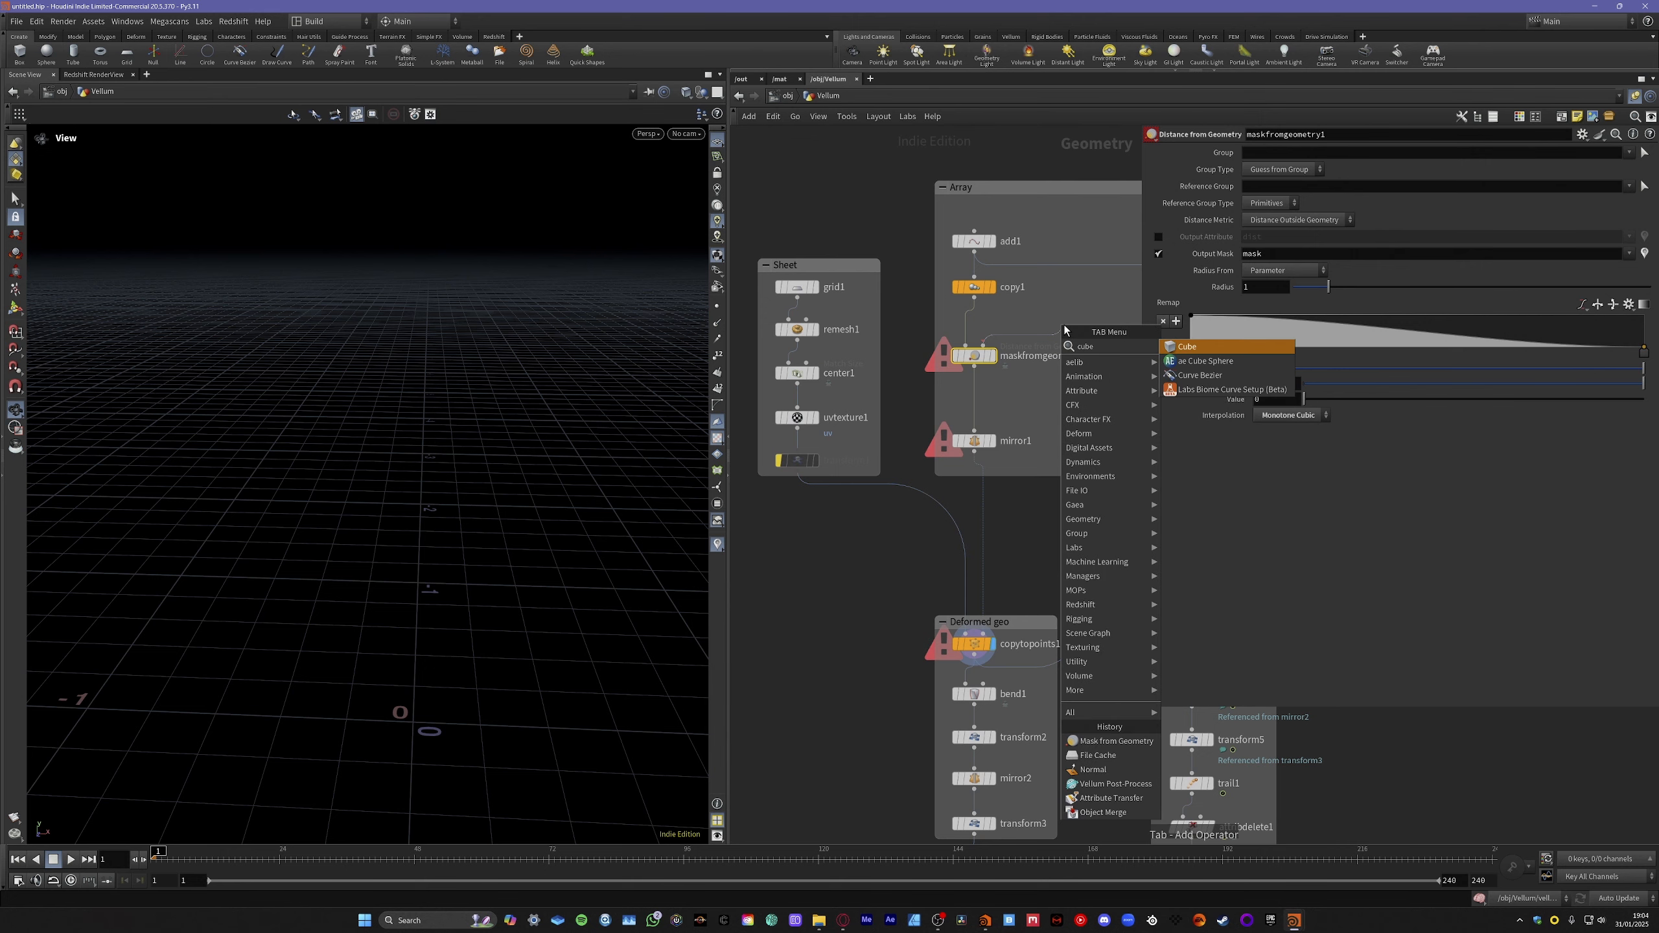
key(Return)
click(1069, 319)
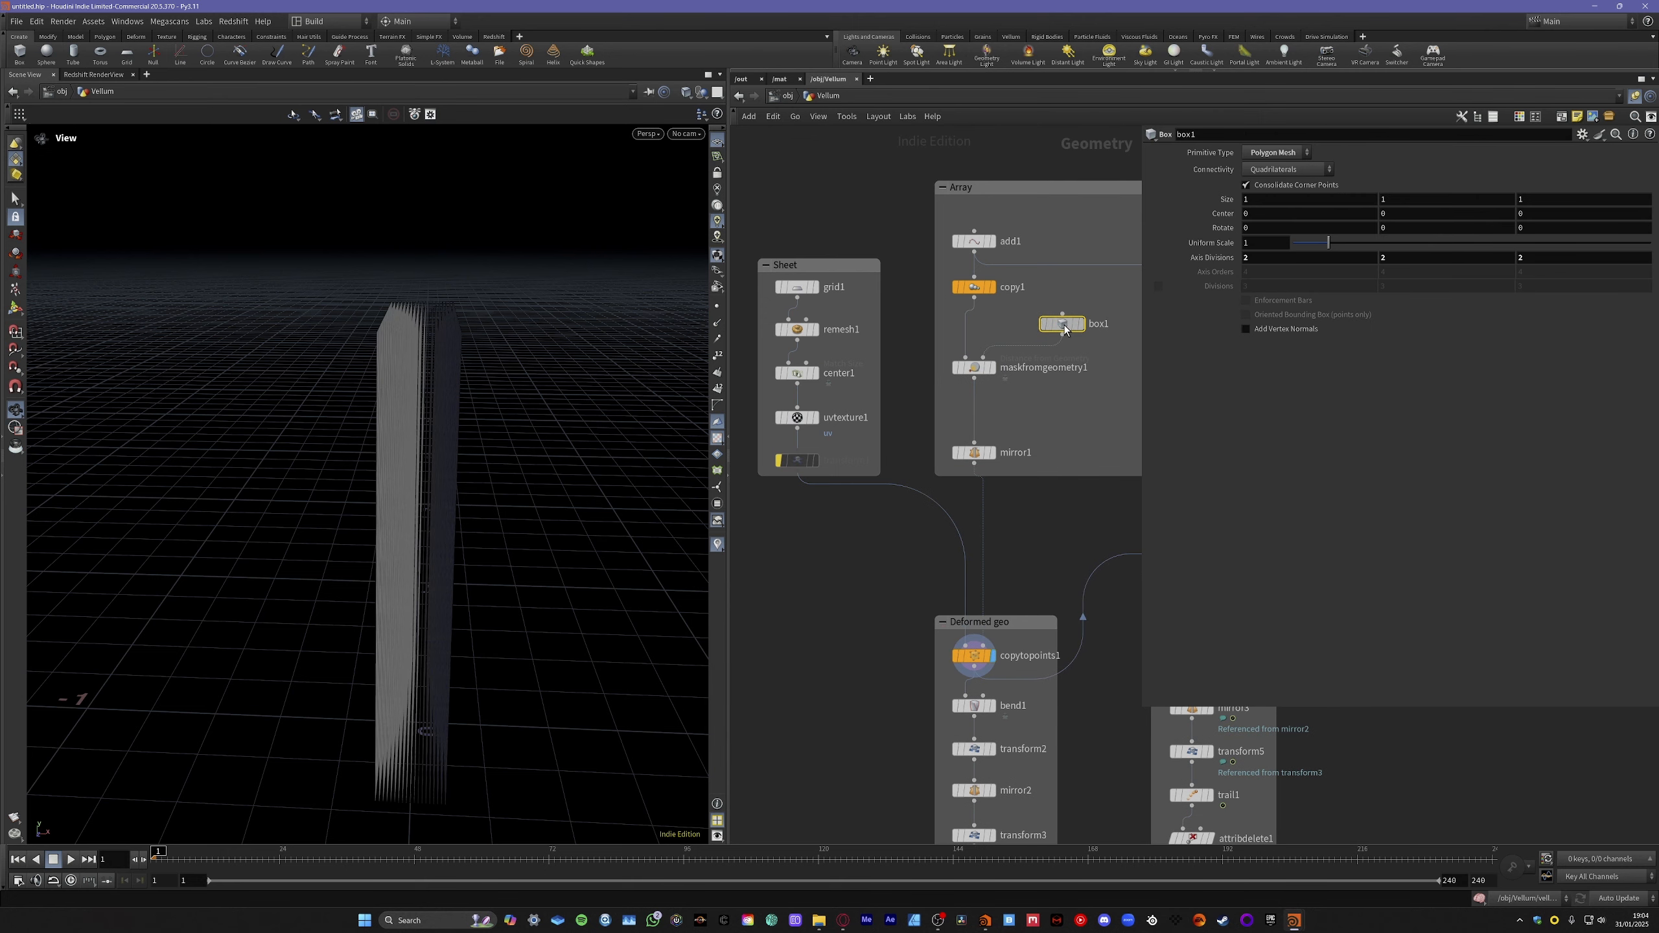
Display maskfromgeometry1, visualize its mask point attribute on the array points, and open the parameters of box1.
click(993, 367)
click(977, 368)
drag(474, 693, 461, 732)
middle_drag(460, 732, 440, 573)
right_drag(441, 574, 433, 729)
drag(433, 729, 393, 741)
right_drag(393, 741, 396, 791)
middle_drag(396, 791, 402, 710)
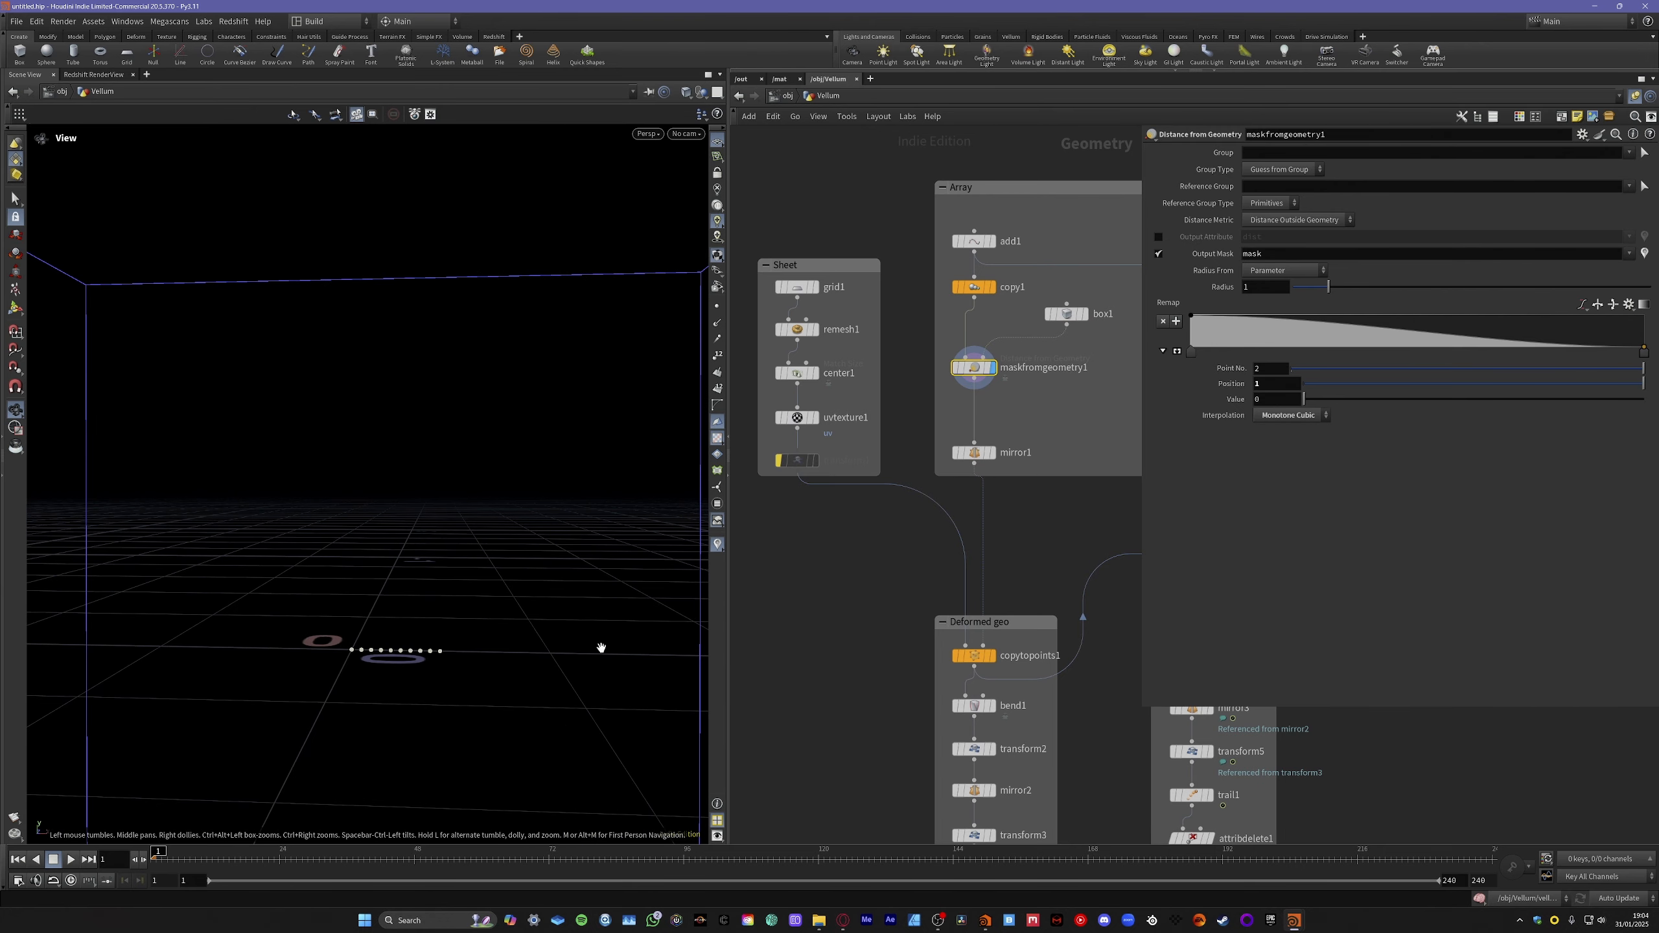
click(946, 369)
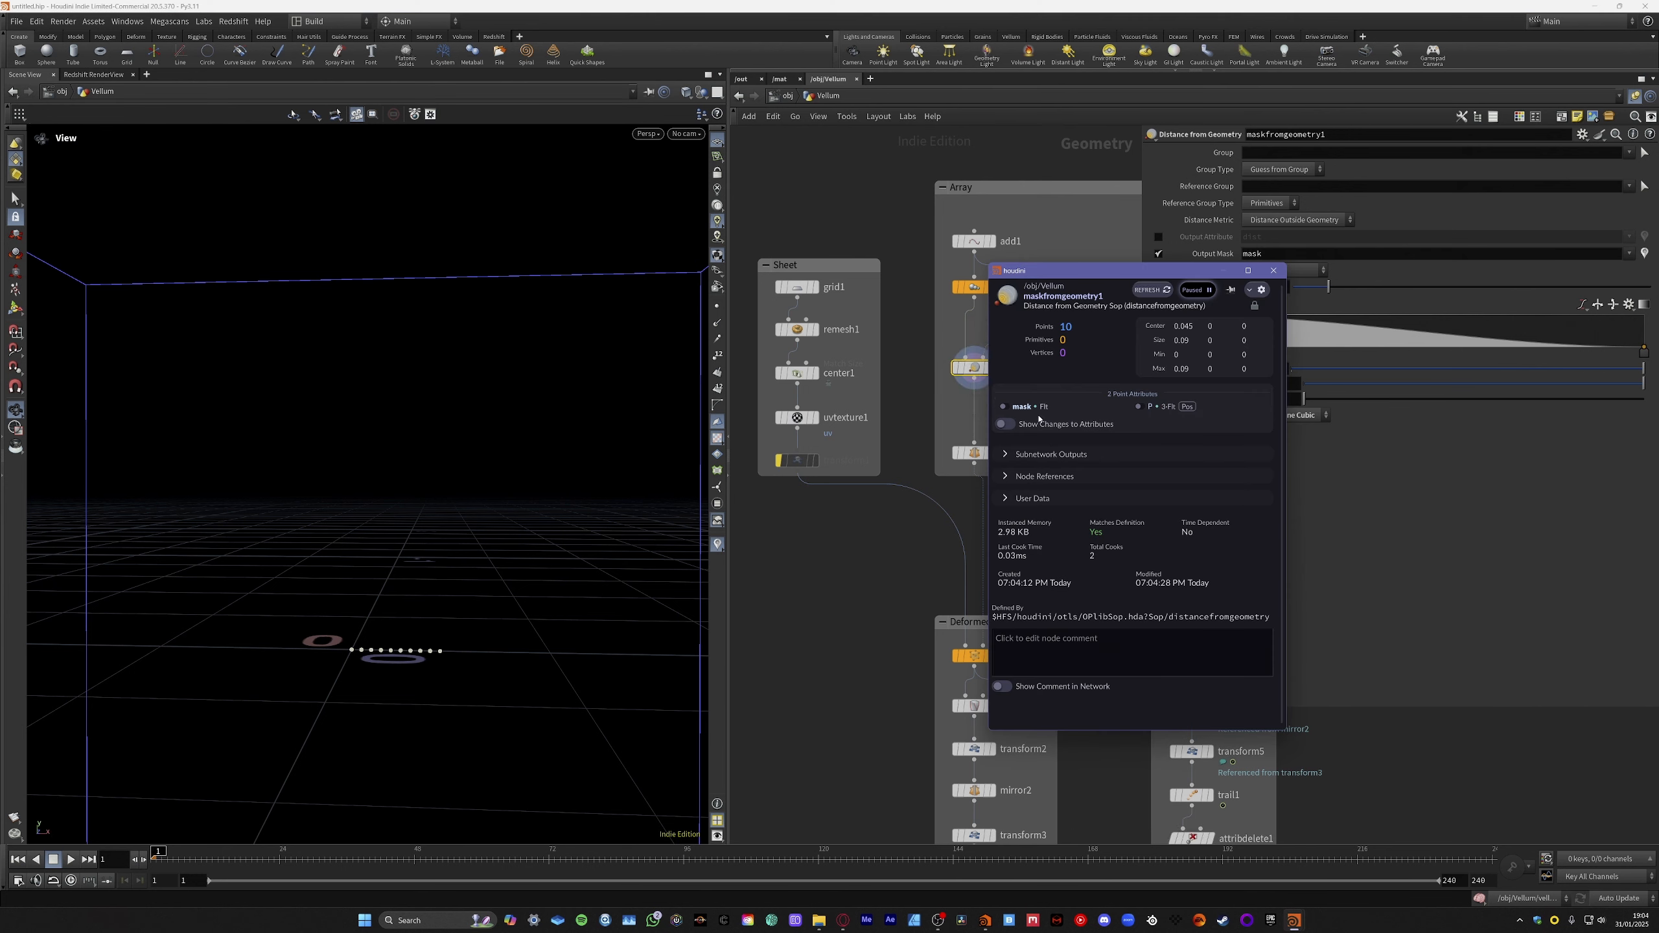
click(1005, 406)
click(1273, 269)
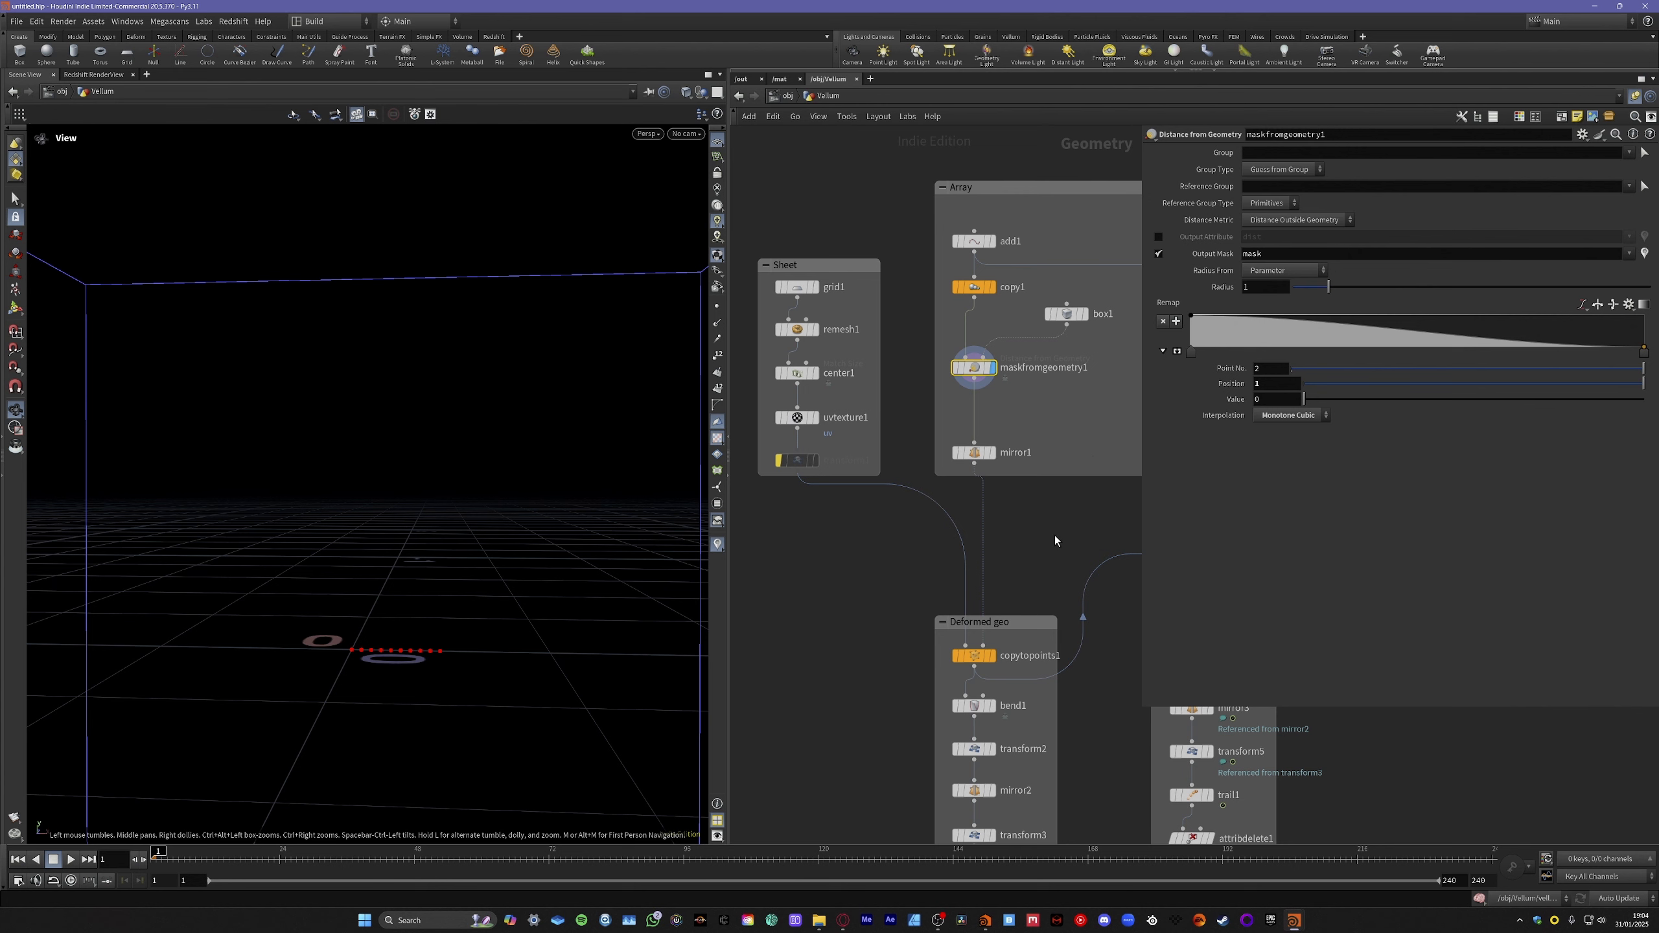
click(1067, 314)
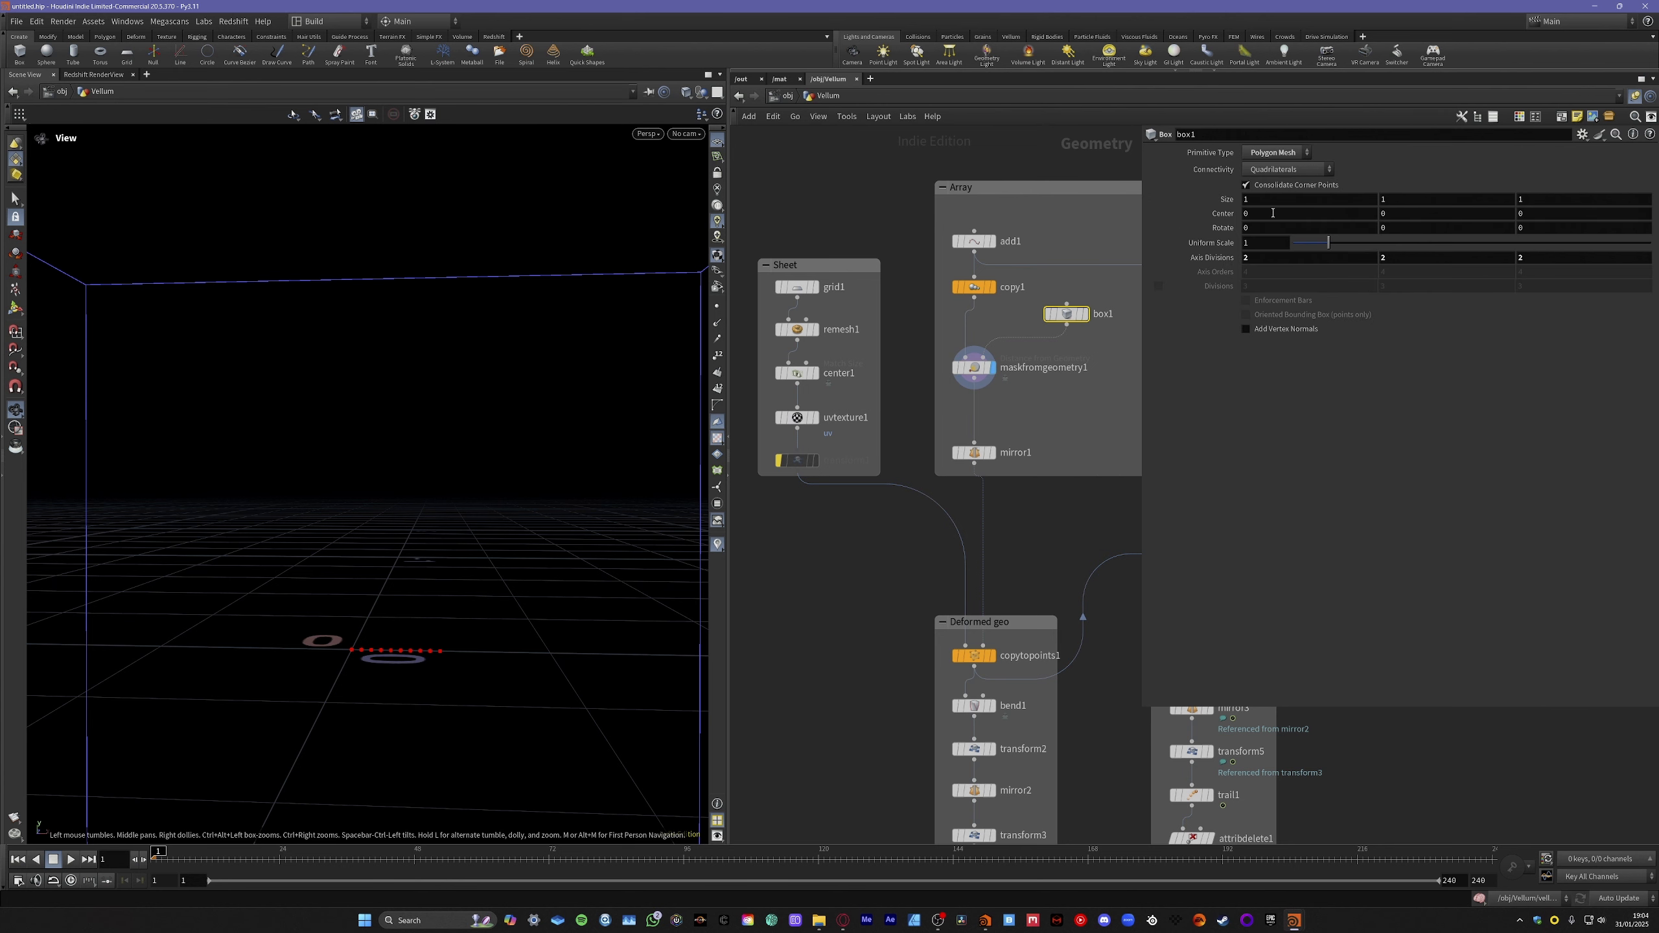
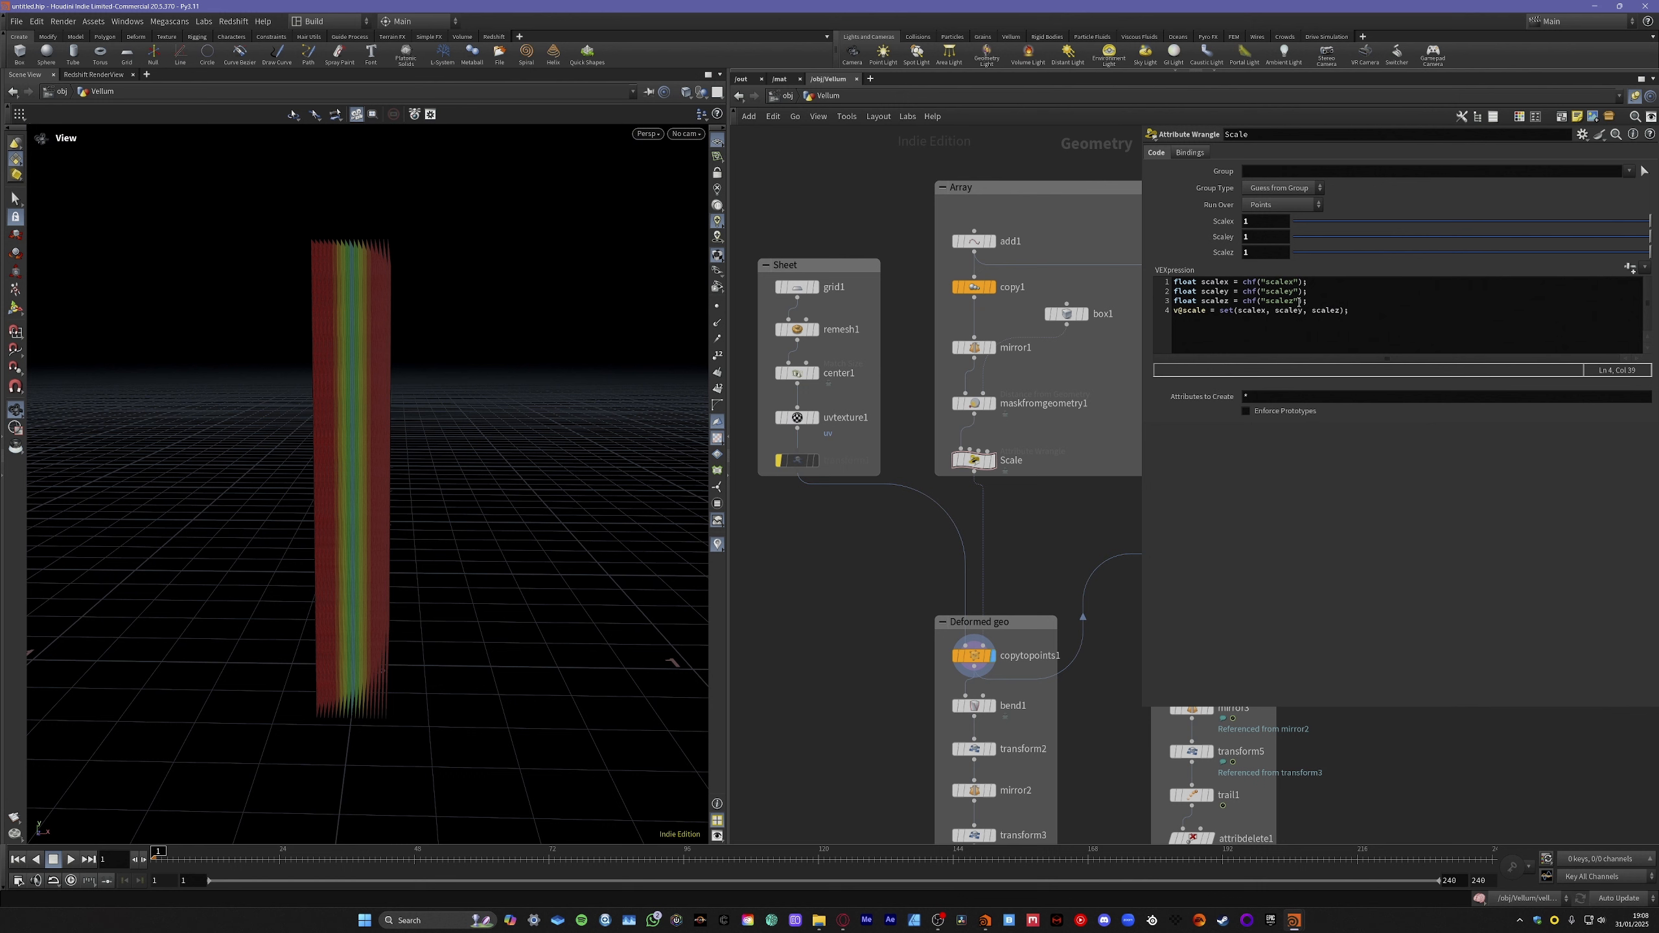
click(973, 405)
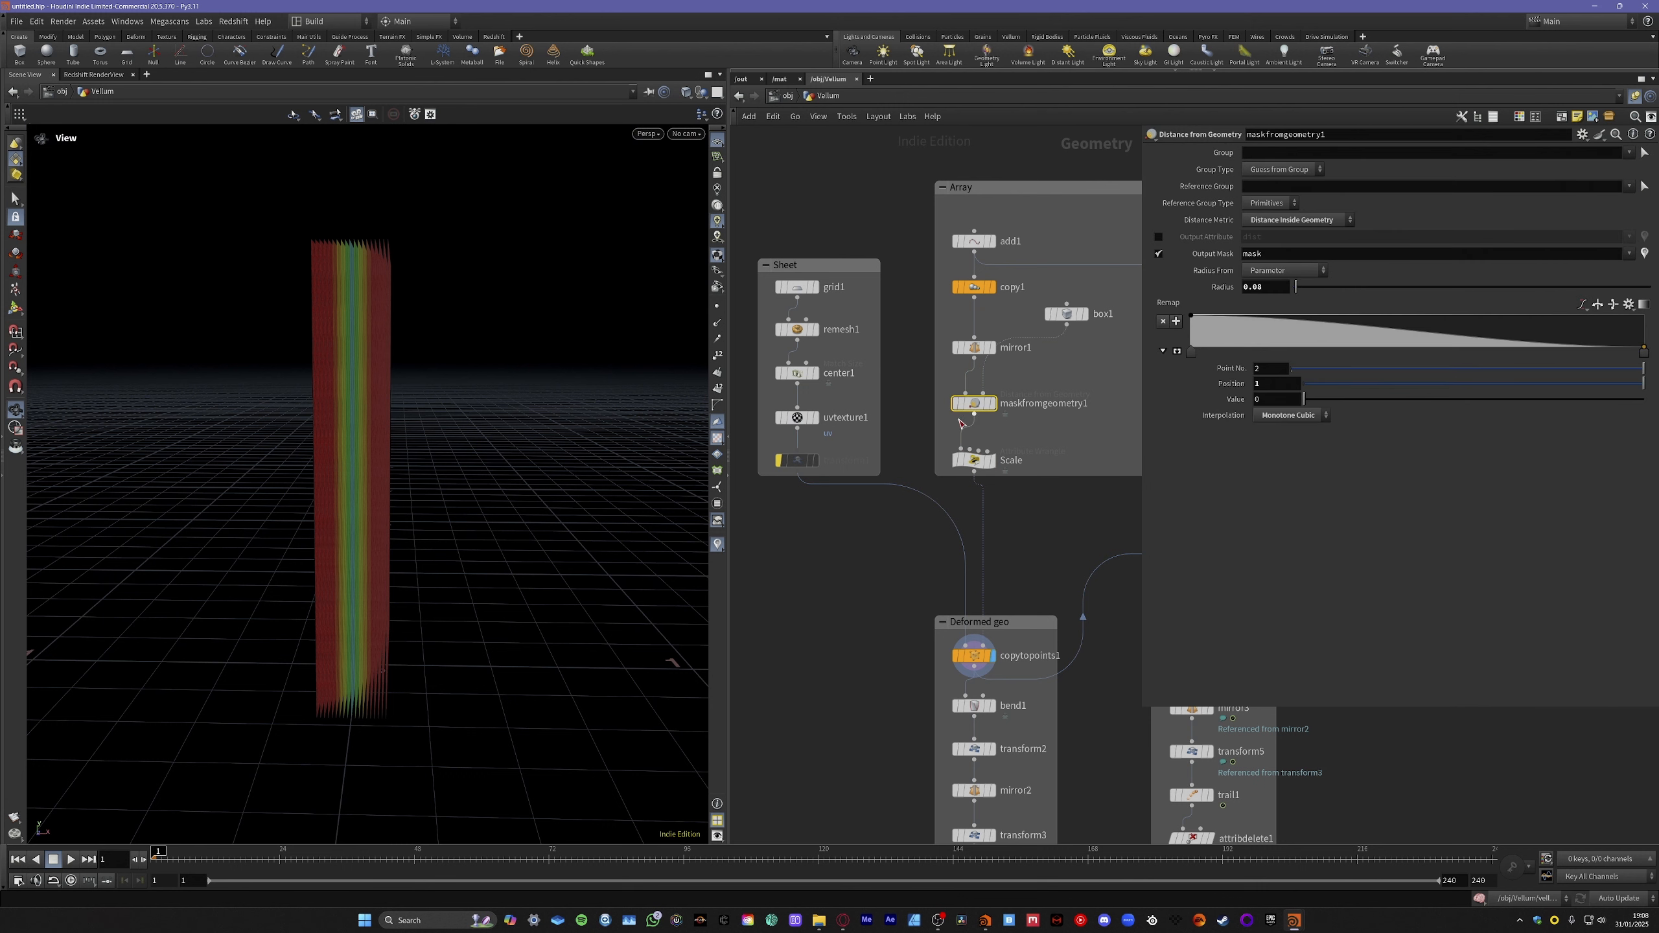
click(977, 457)
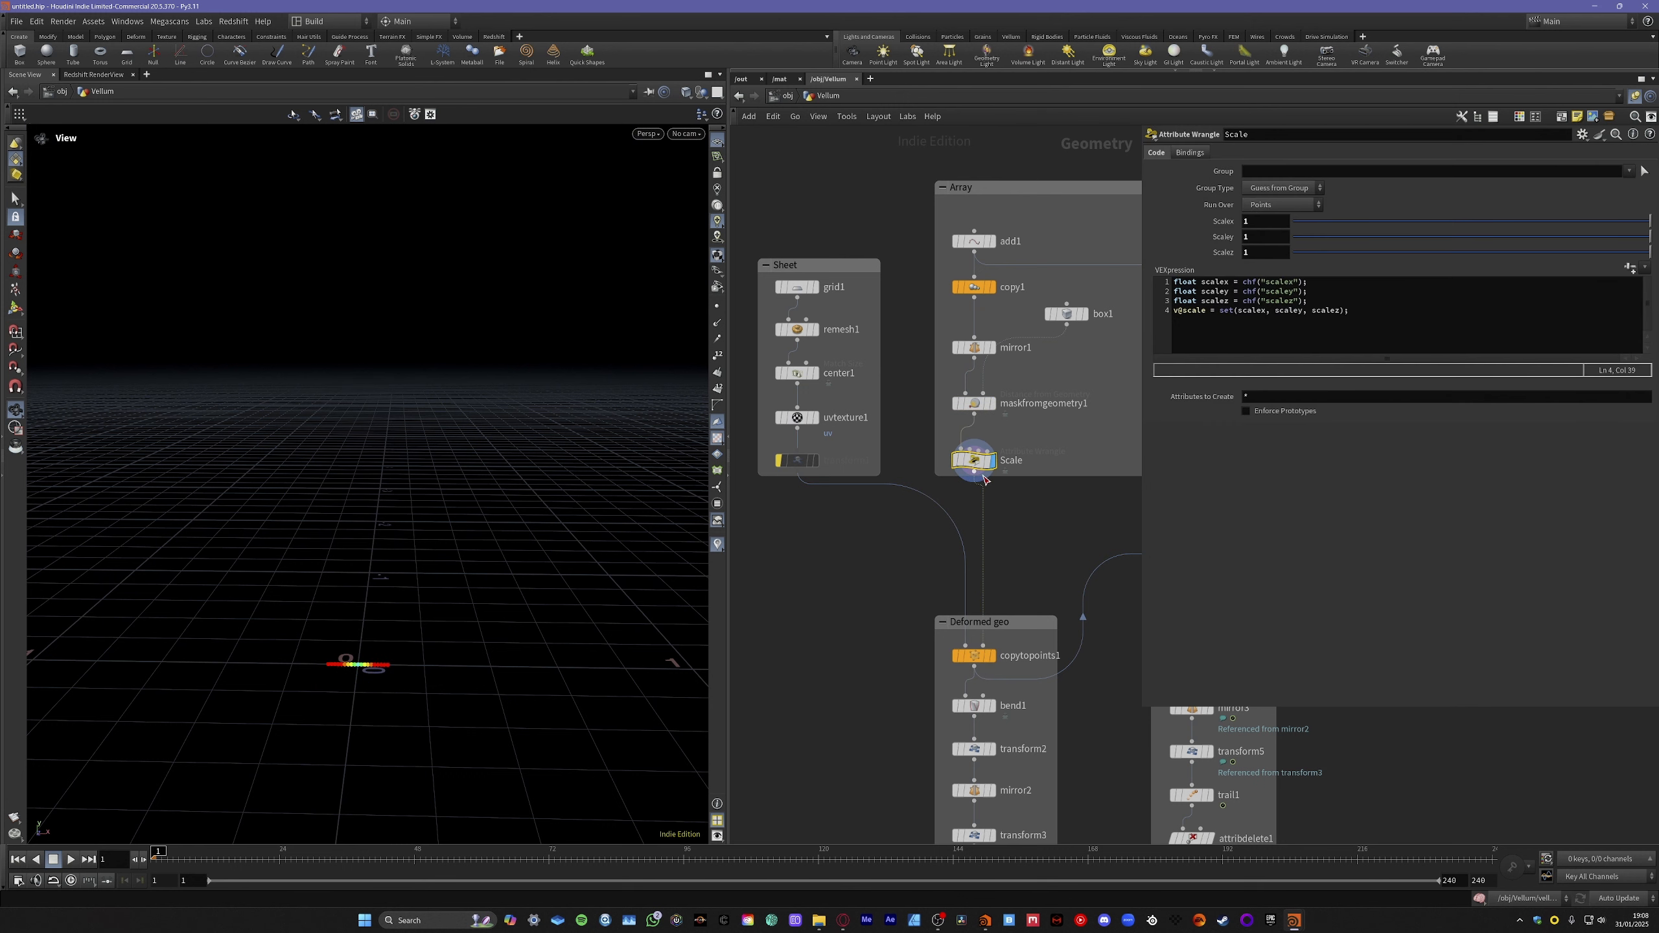
click(991, 656)
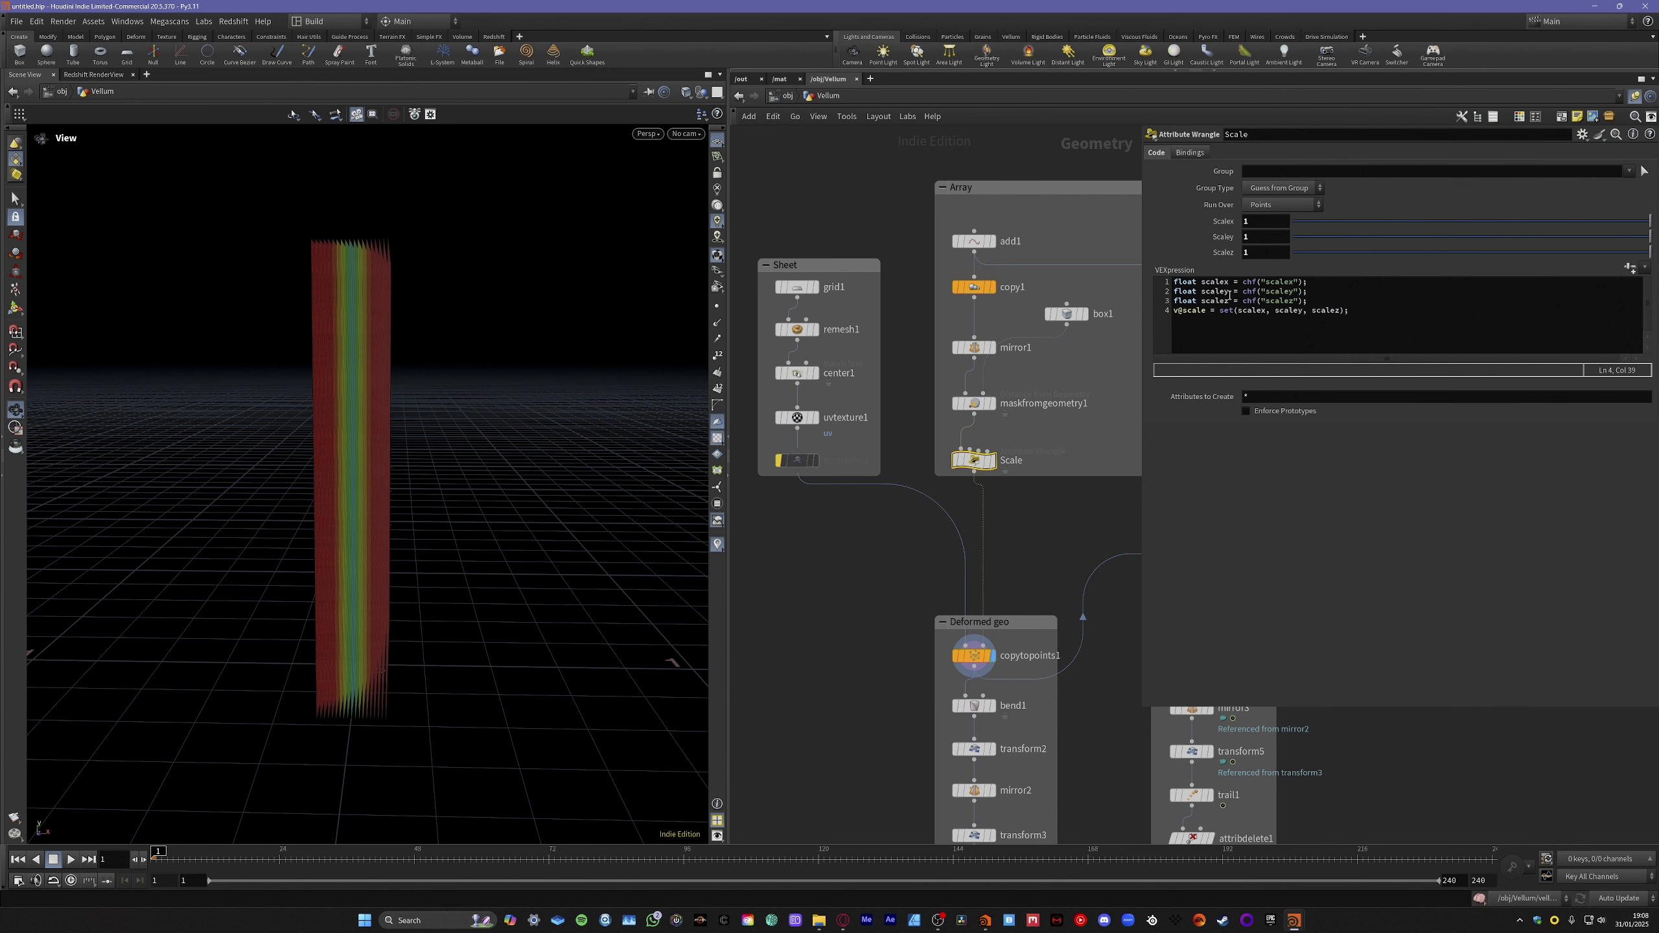
drag(1202, 293, 1231, 294)
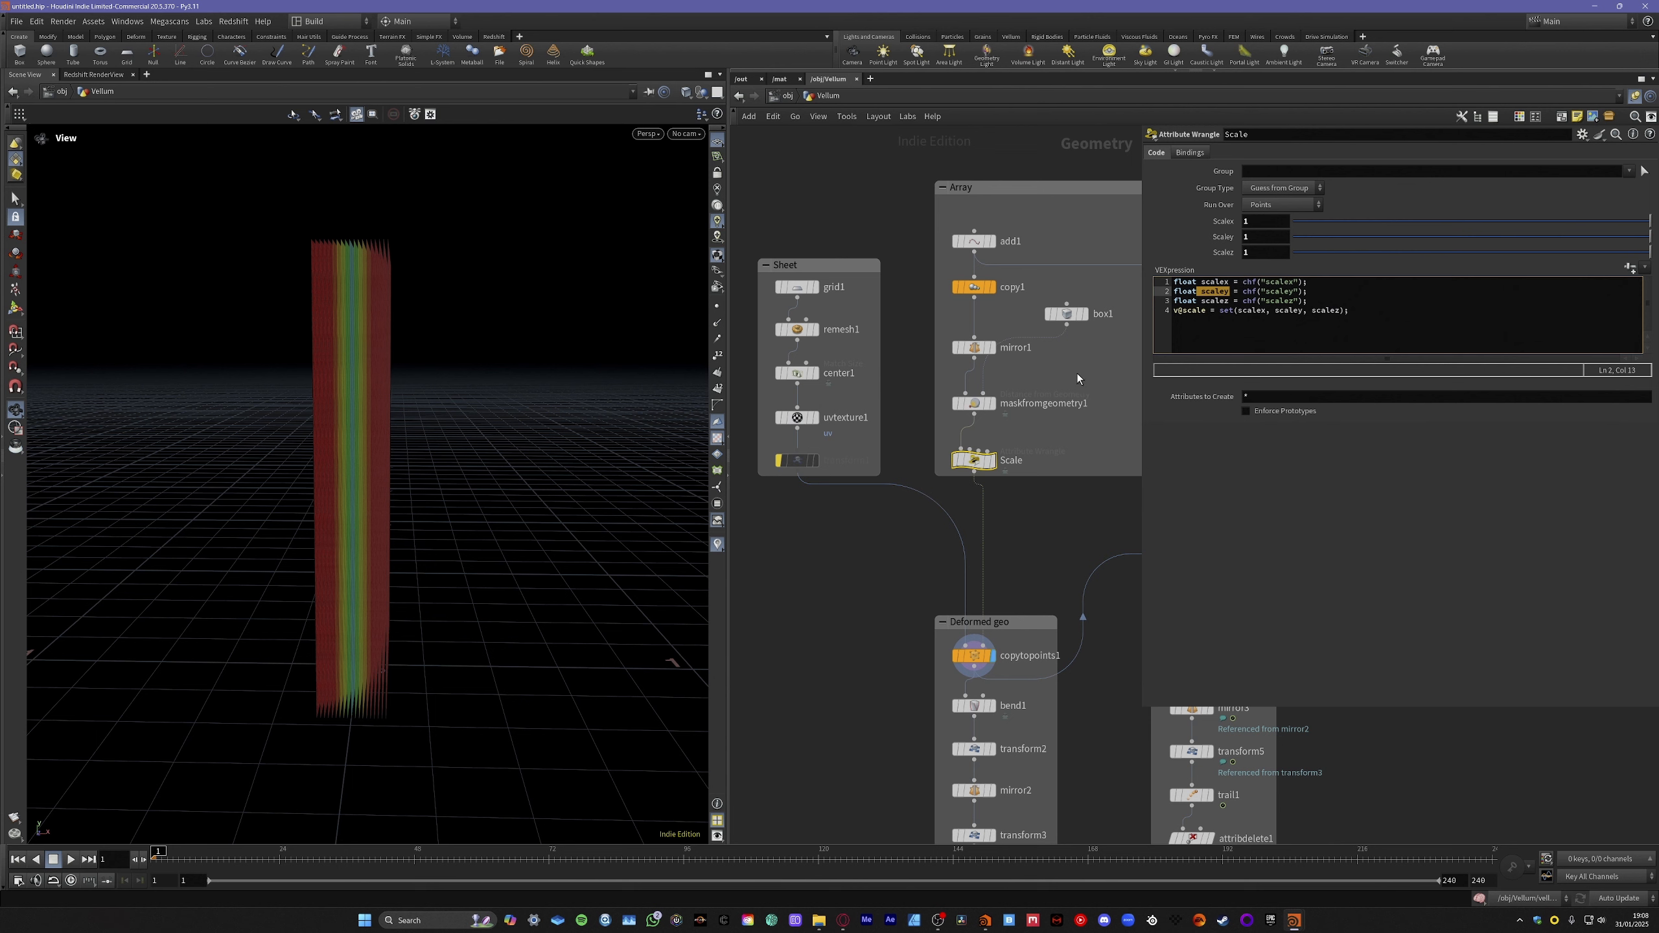
mouse_move(986, 405)
click(1300, 293)
text(mask)
click(1124, 503)
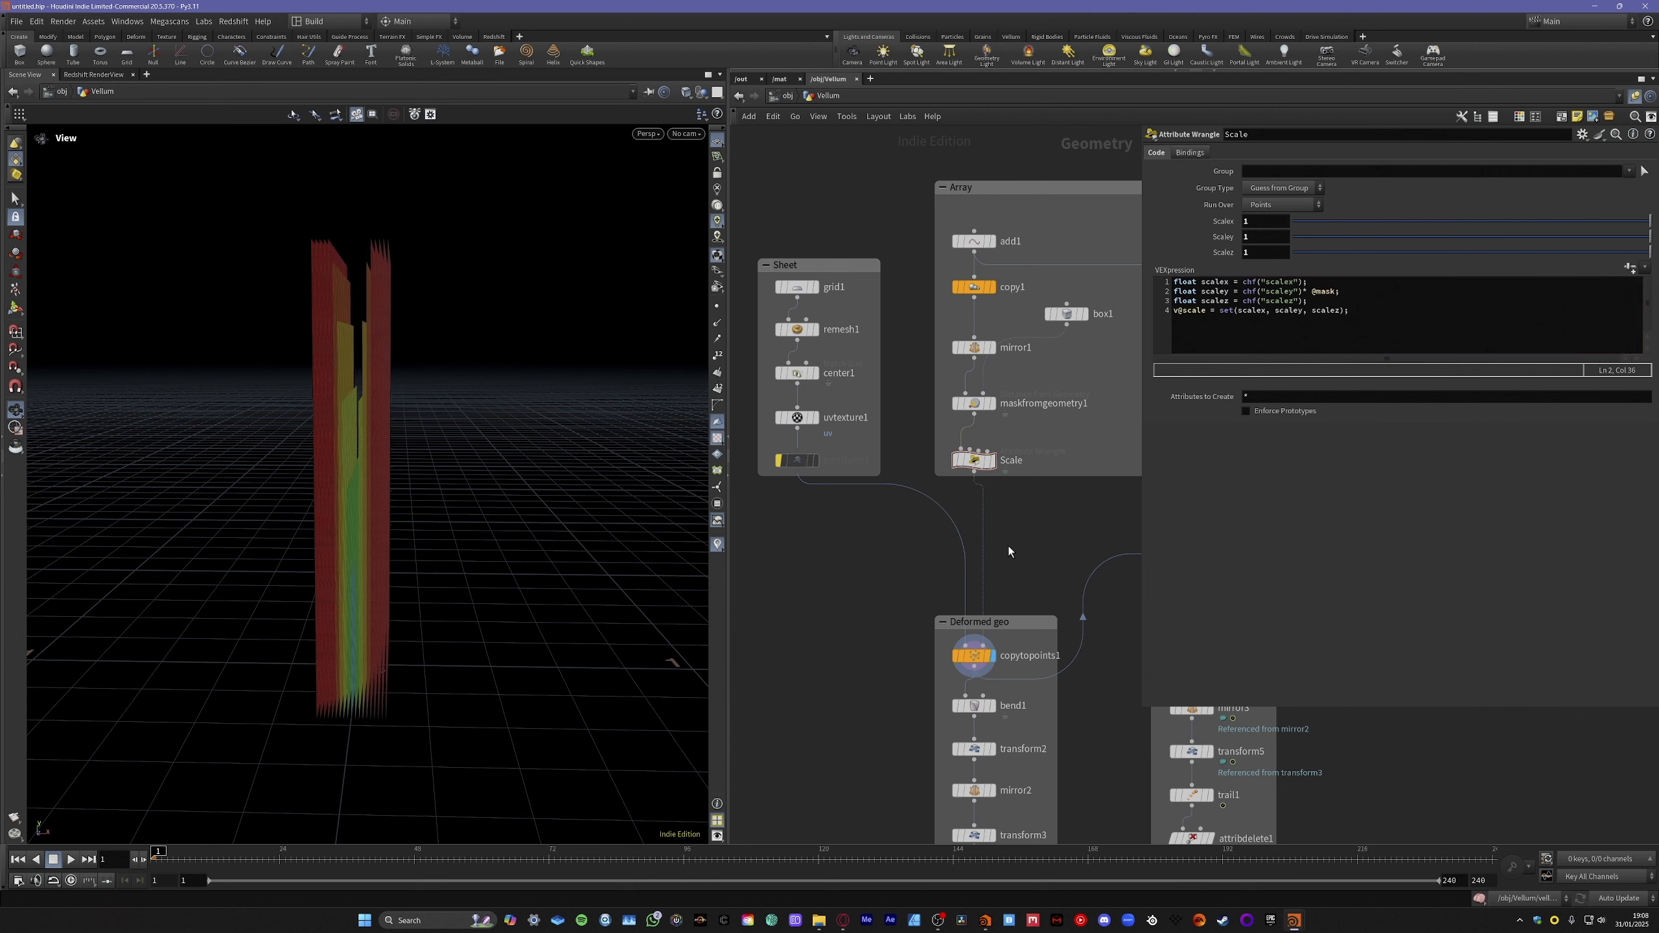
mouse_move(352, 458)
mouse_down()
mouse_move(370, 456)
mouse_move(340, 486)
mouse_move(355, 485)
mouse_move(348, 422)
mouse_move(344, 452)
mouse_move(356, 440)
mouse_up()
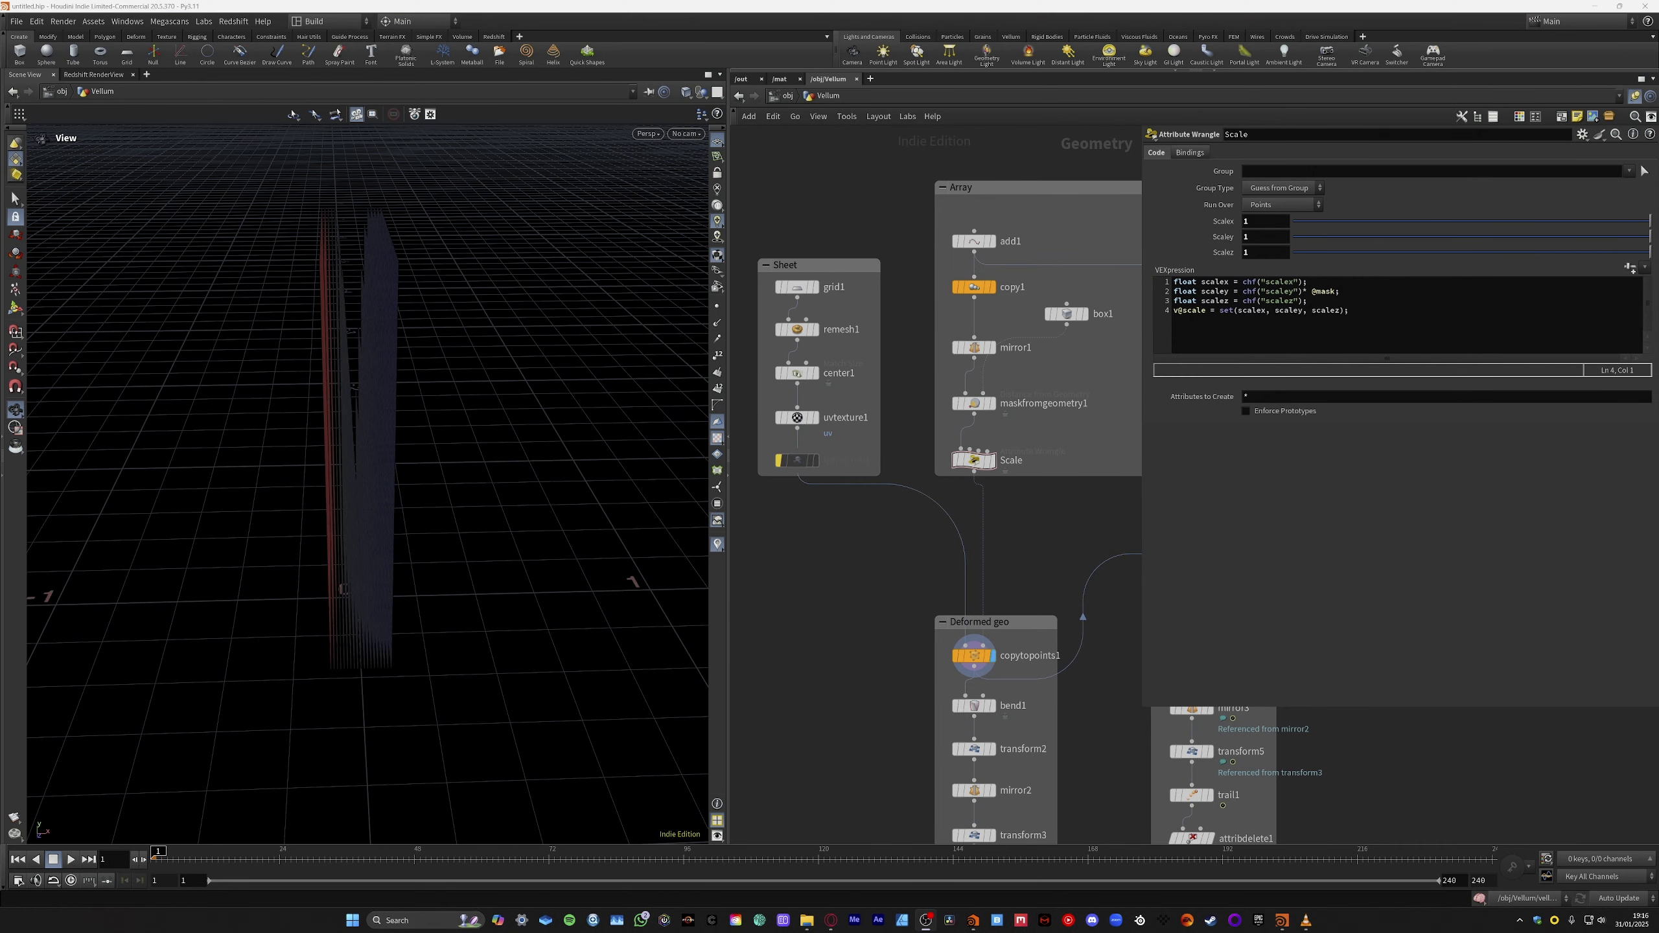
click(973, 457)
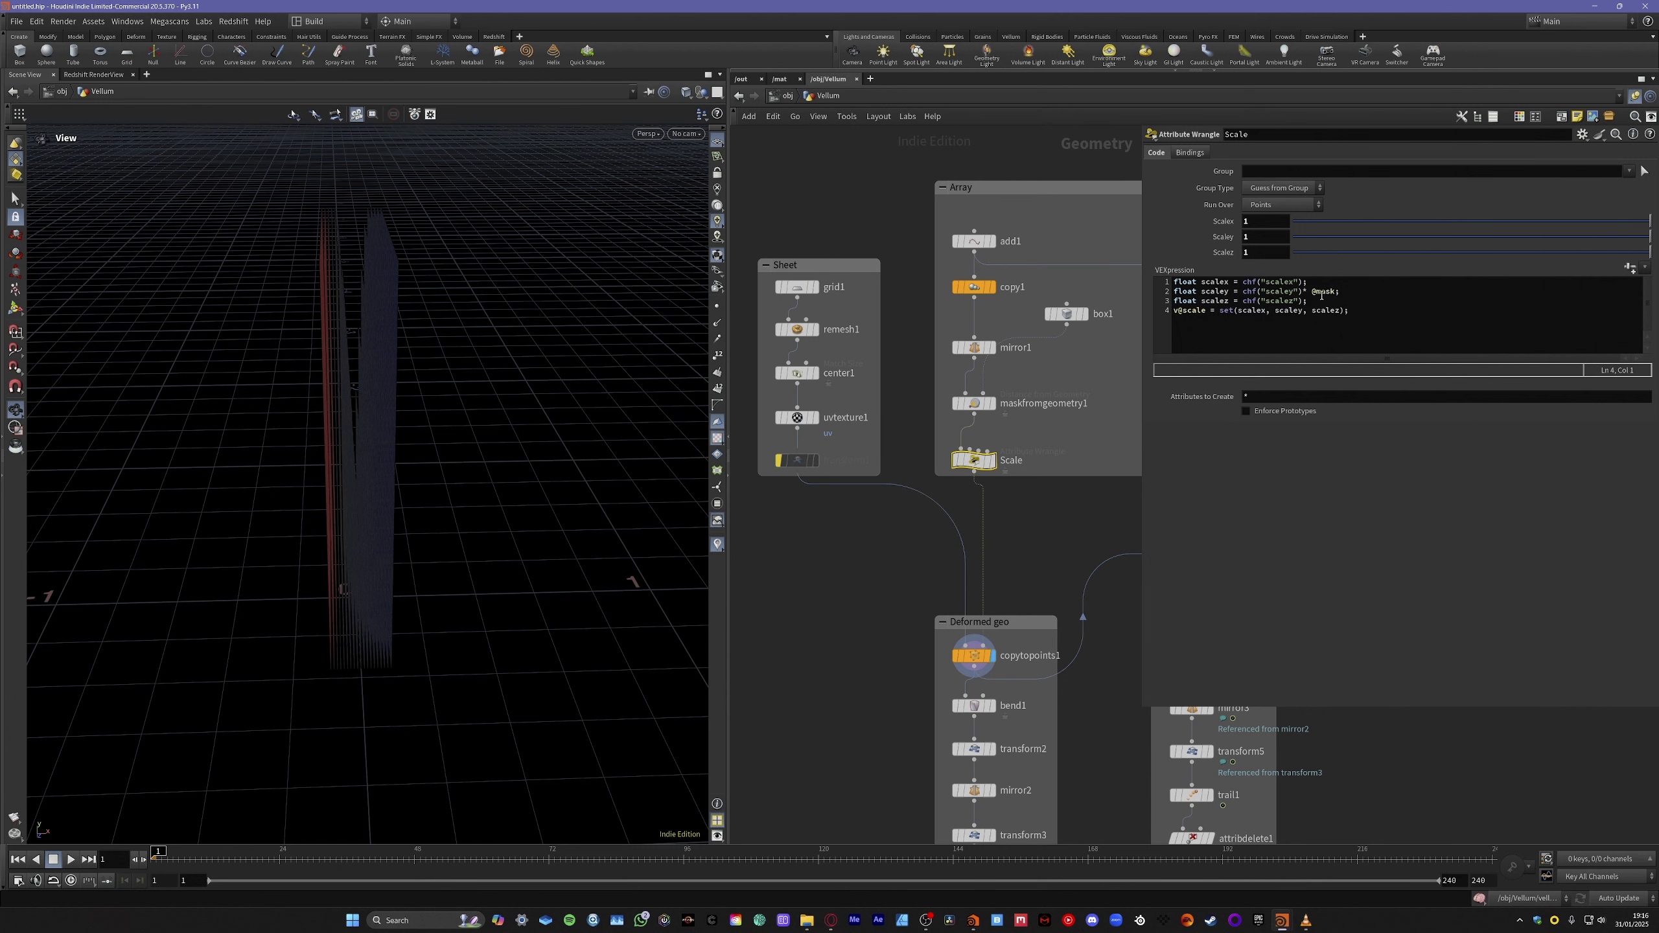
drag(389, 371, 369, 410)
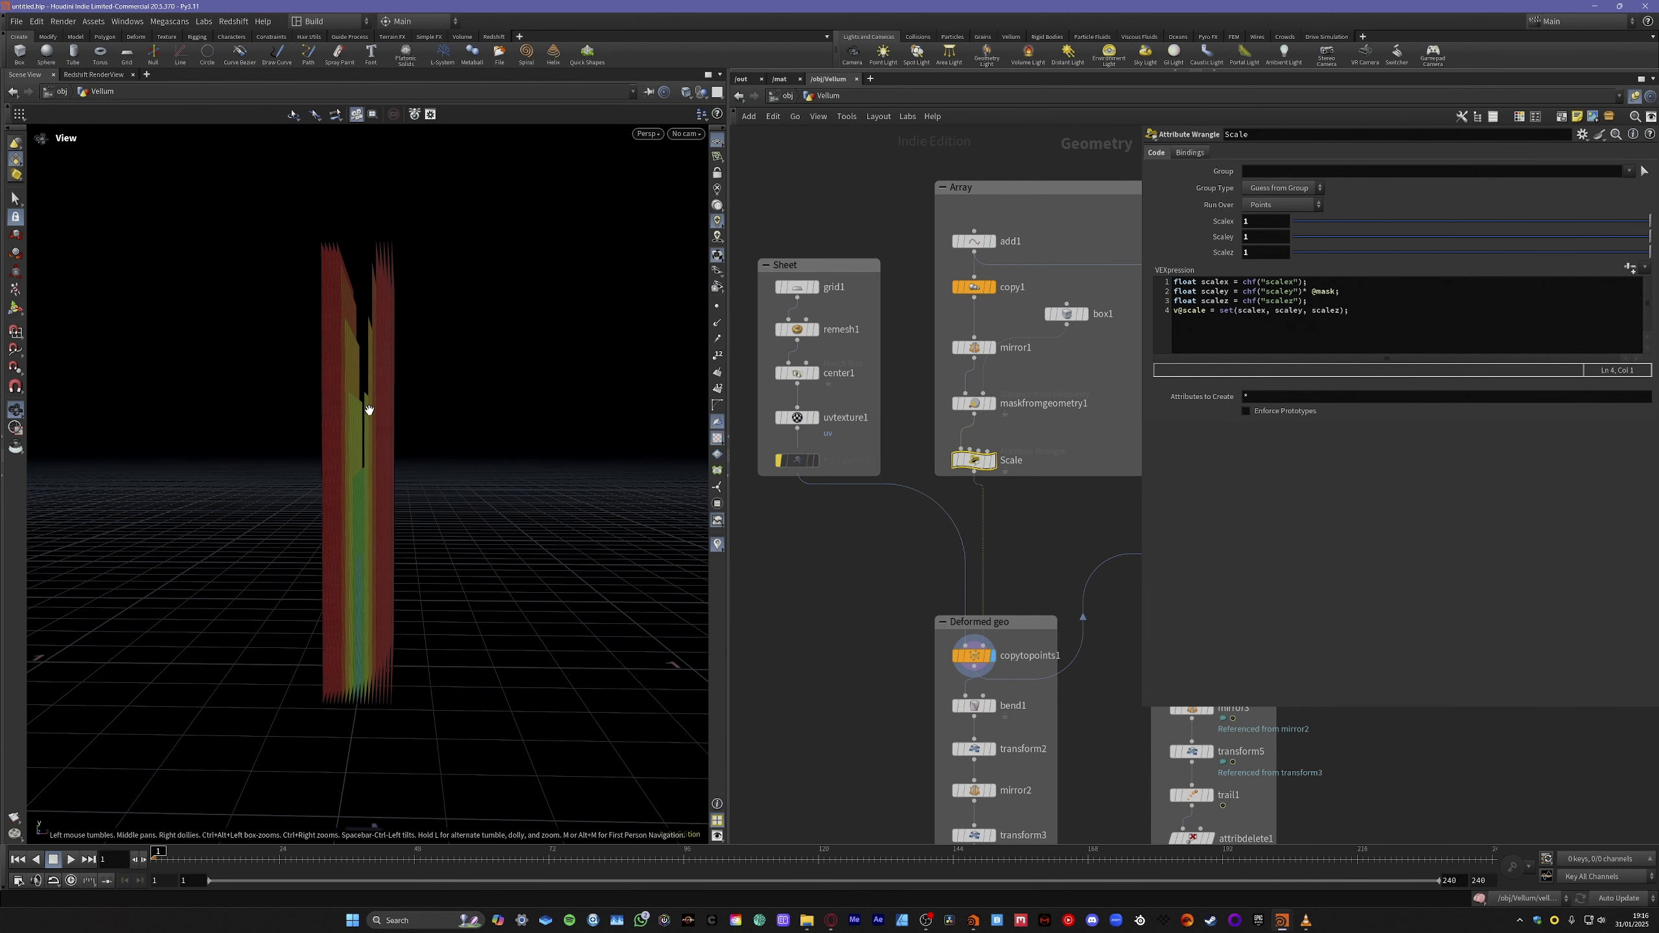
drag(369, 472, 371, 476)
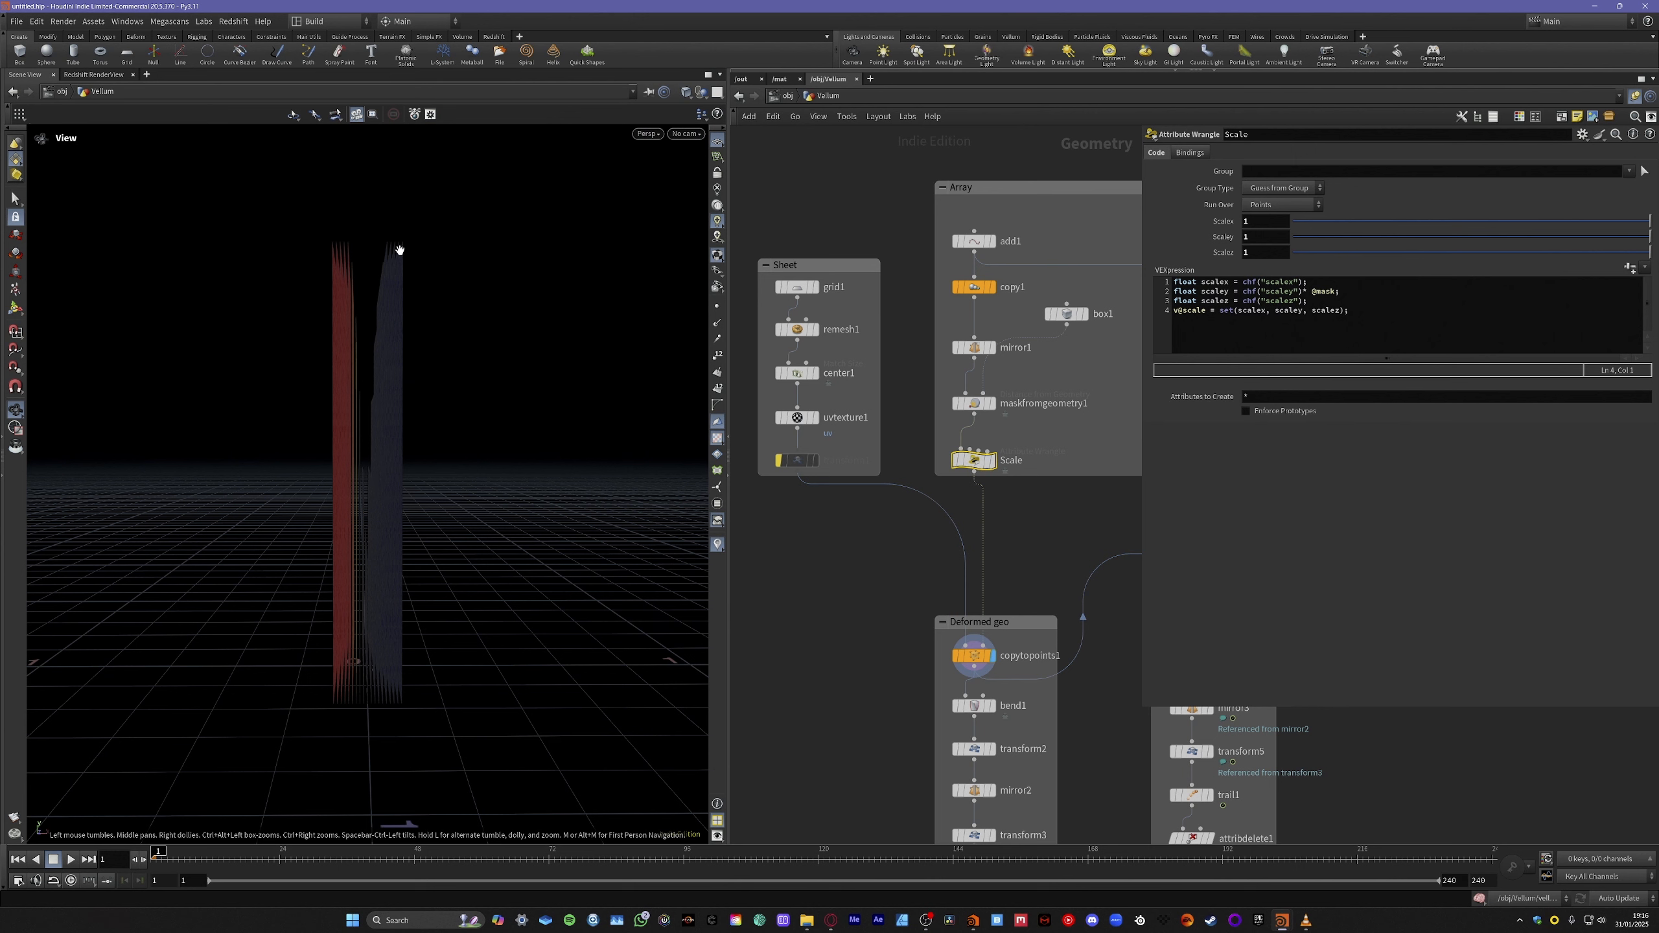
drag(400, 250, 396, 251)
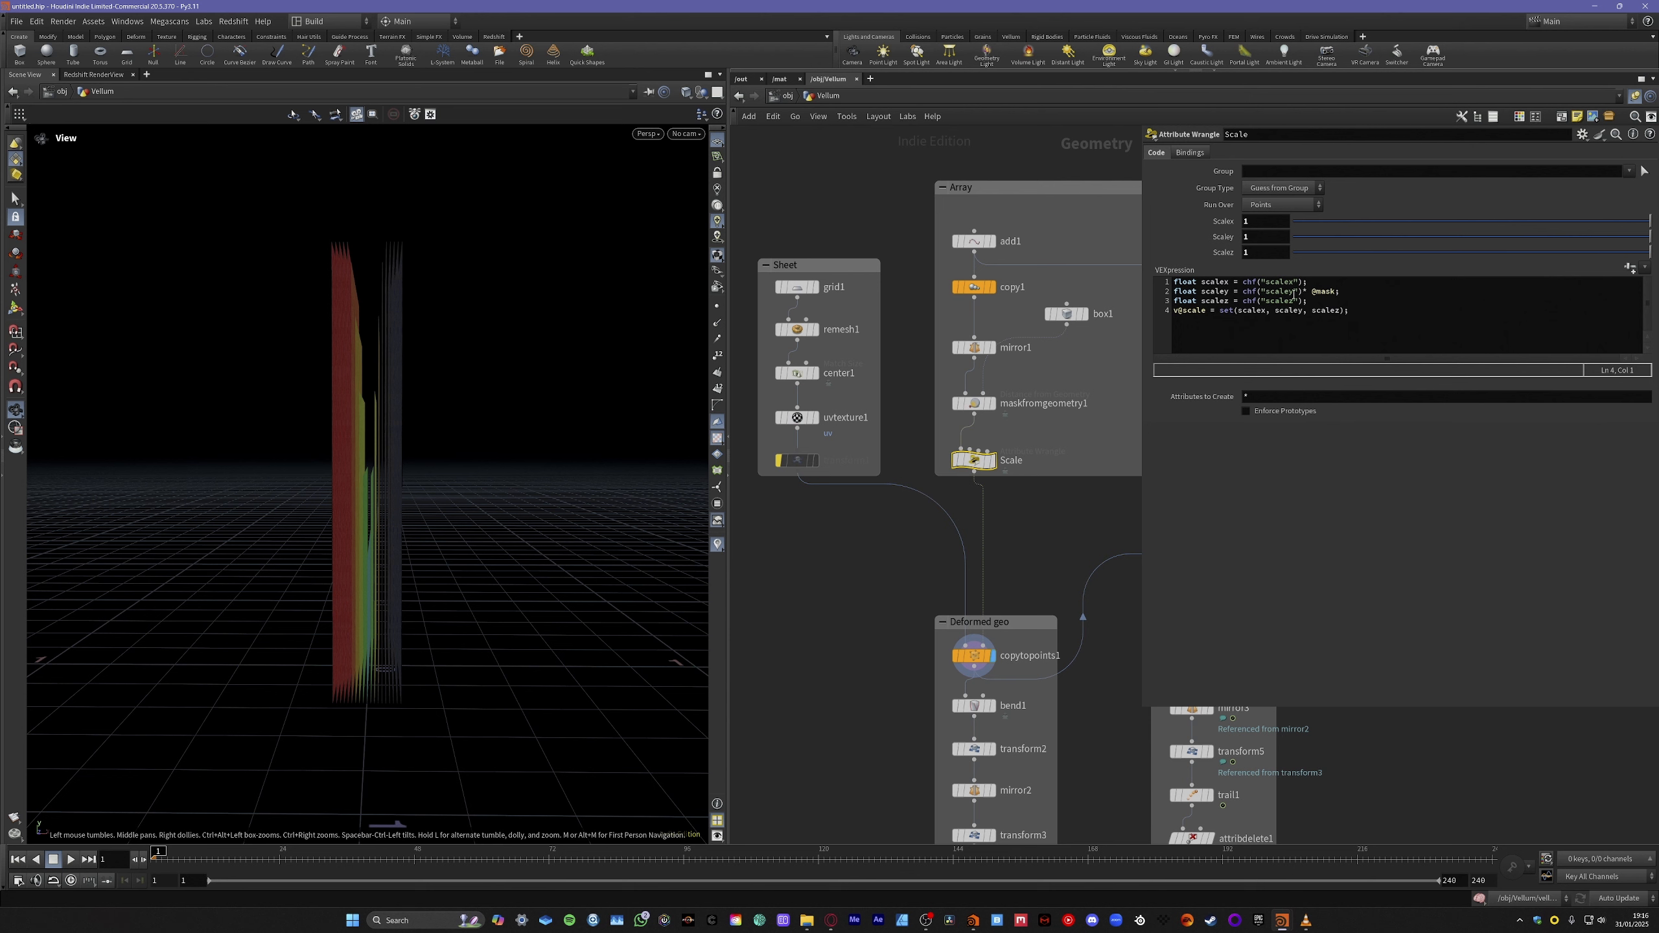
click(1176, 282)
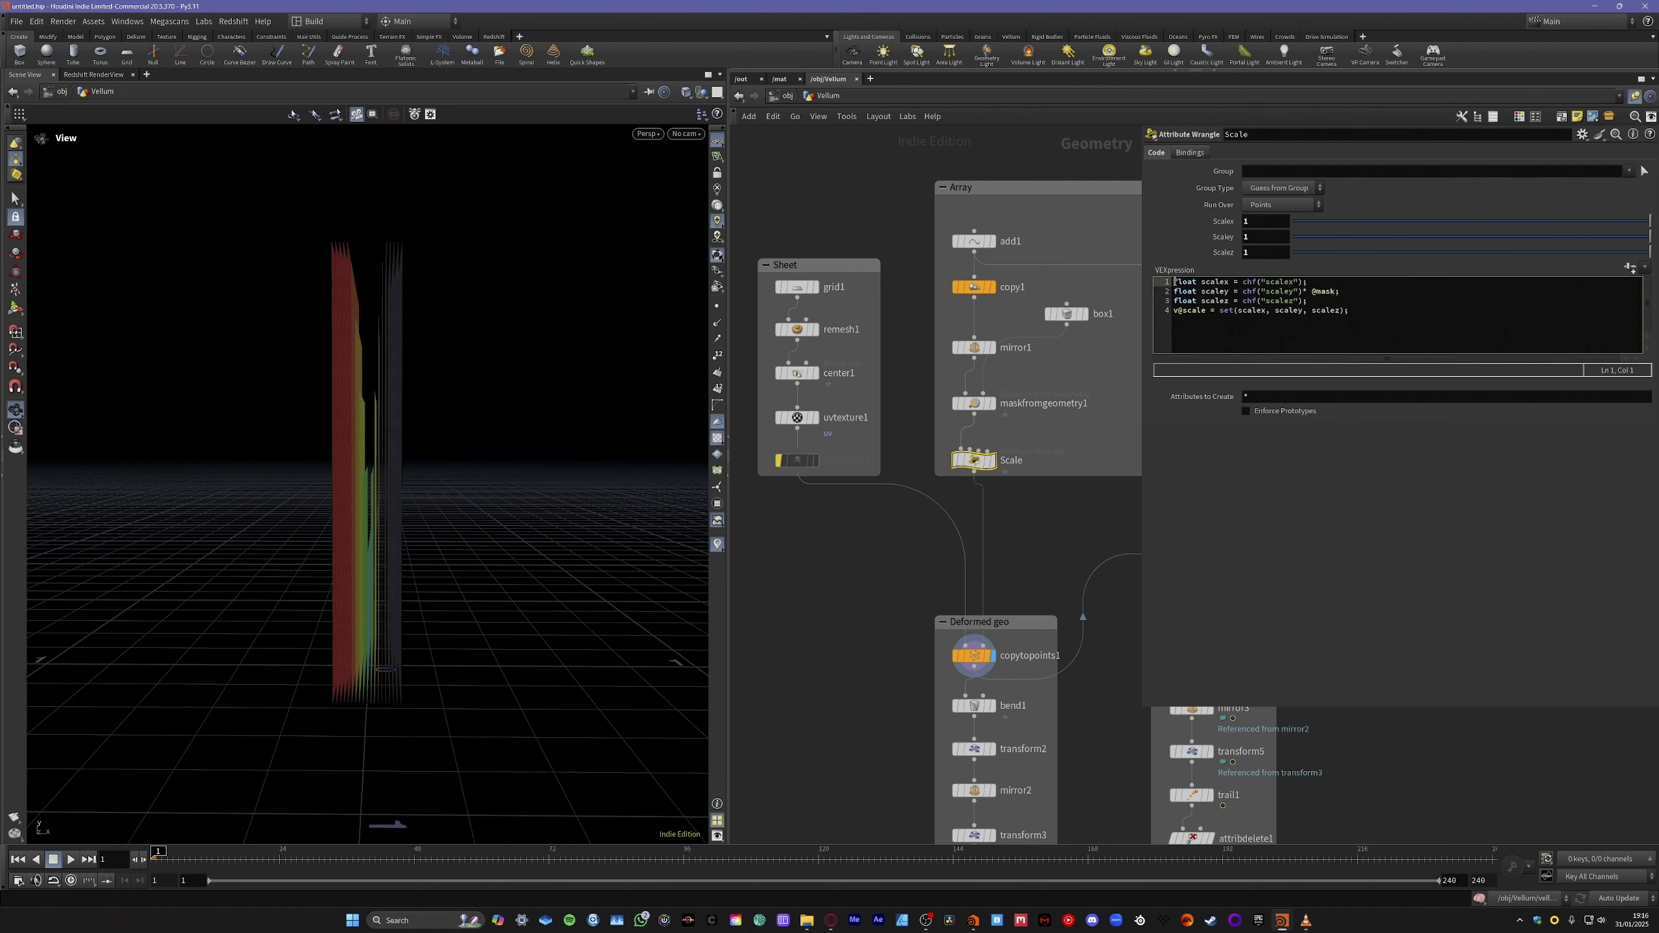
key(Return)
key(Up)
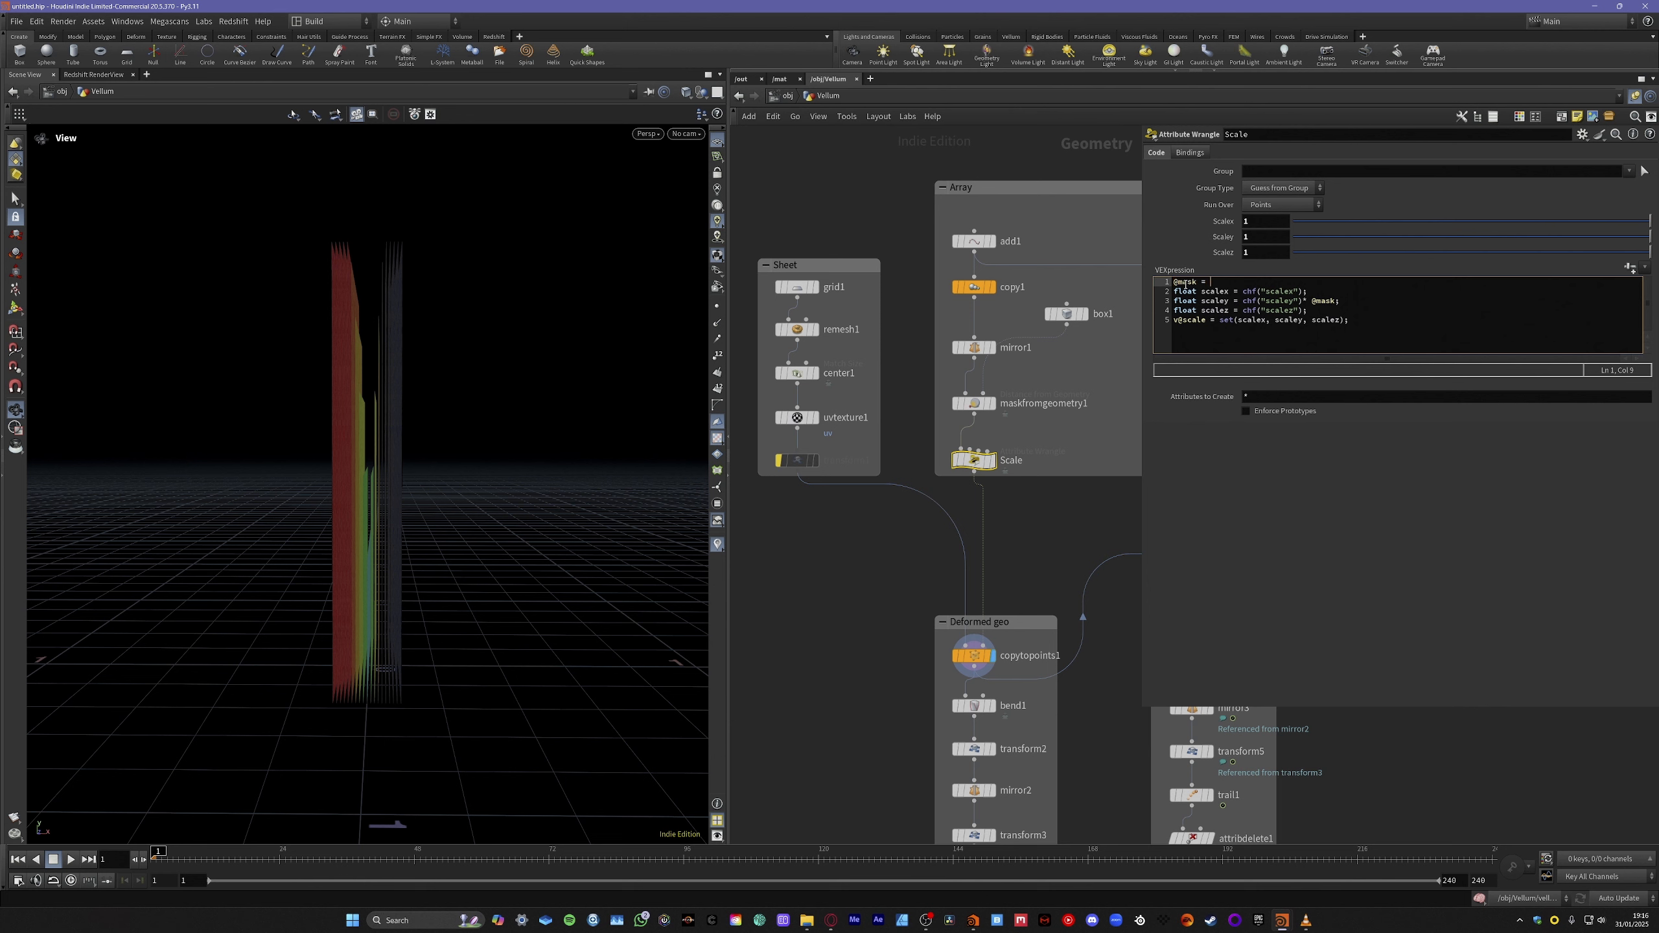
text(@mask = fit)
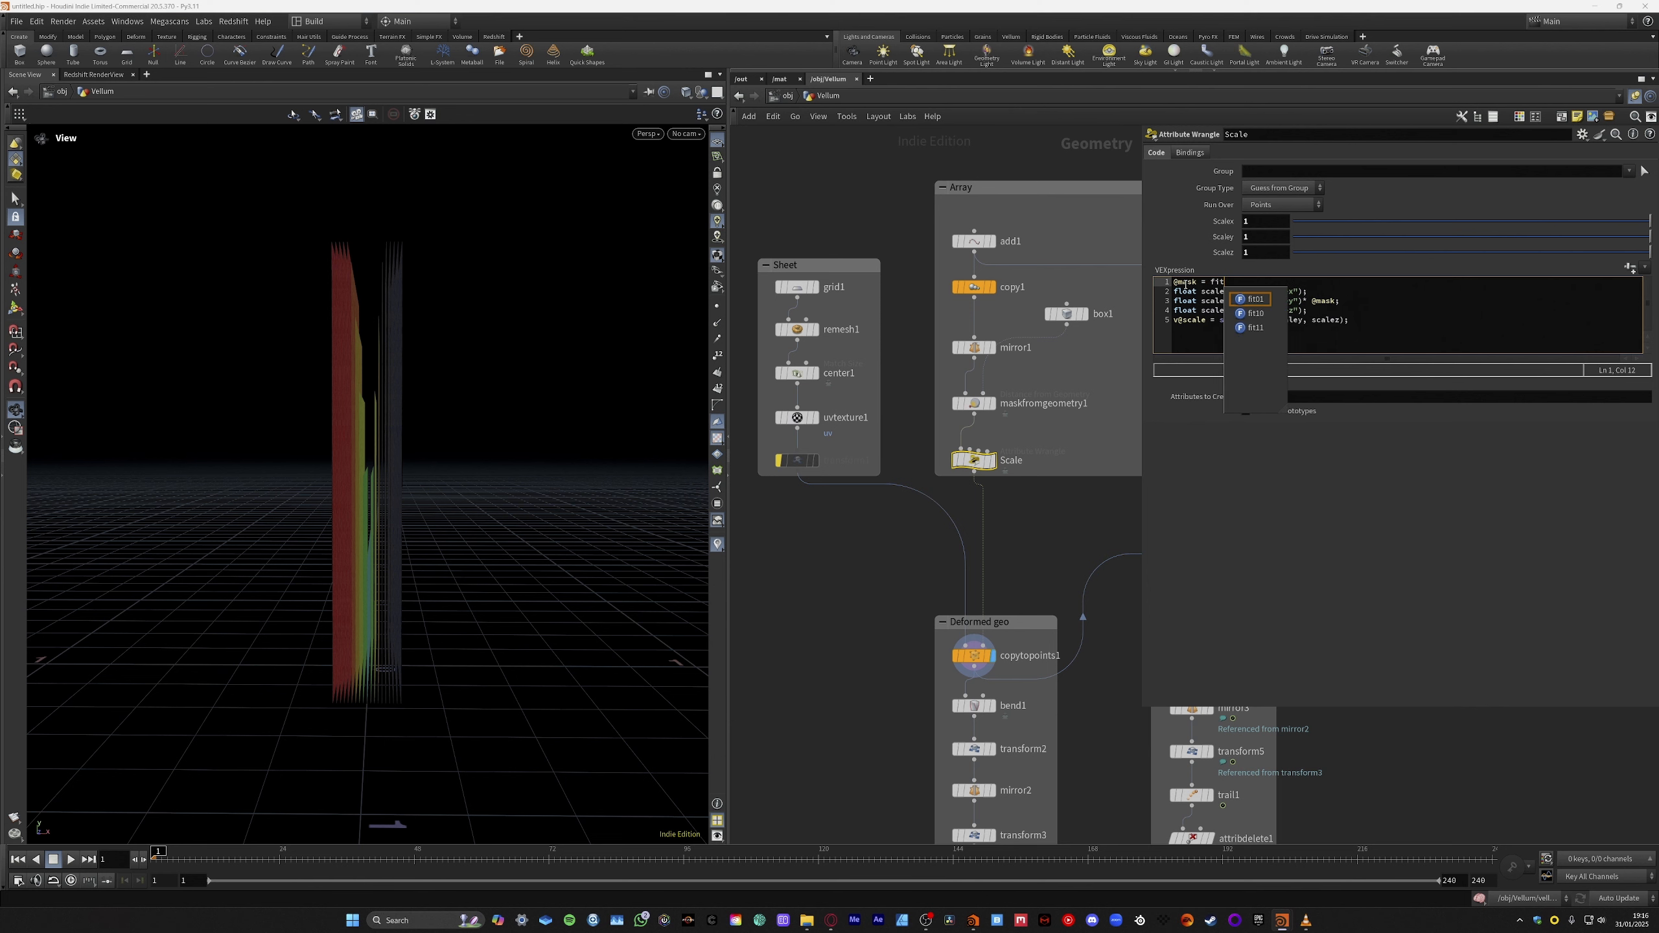
text(()
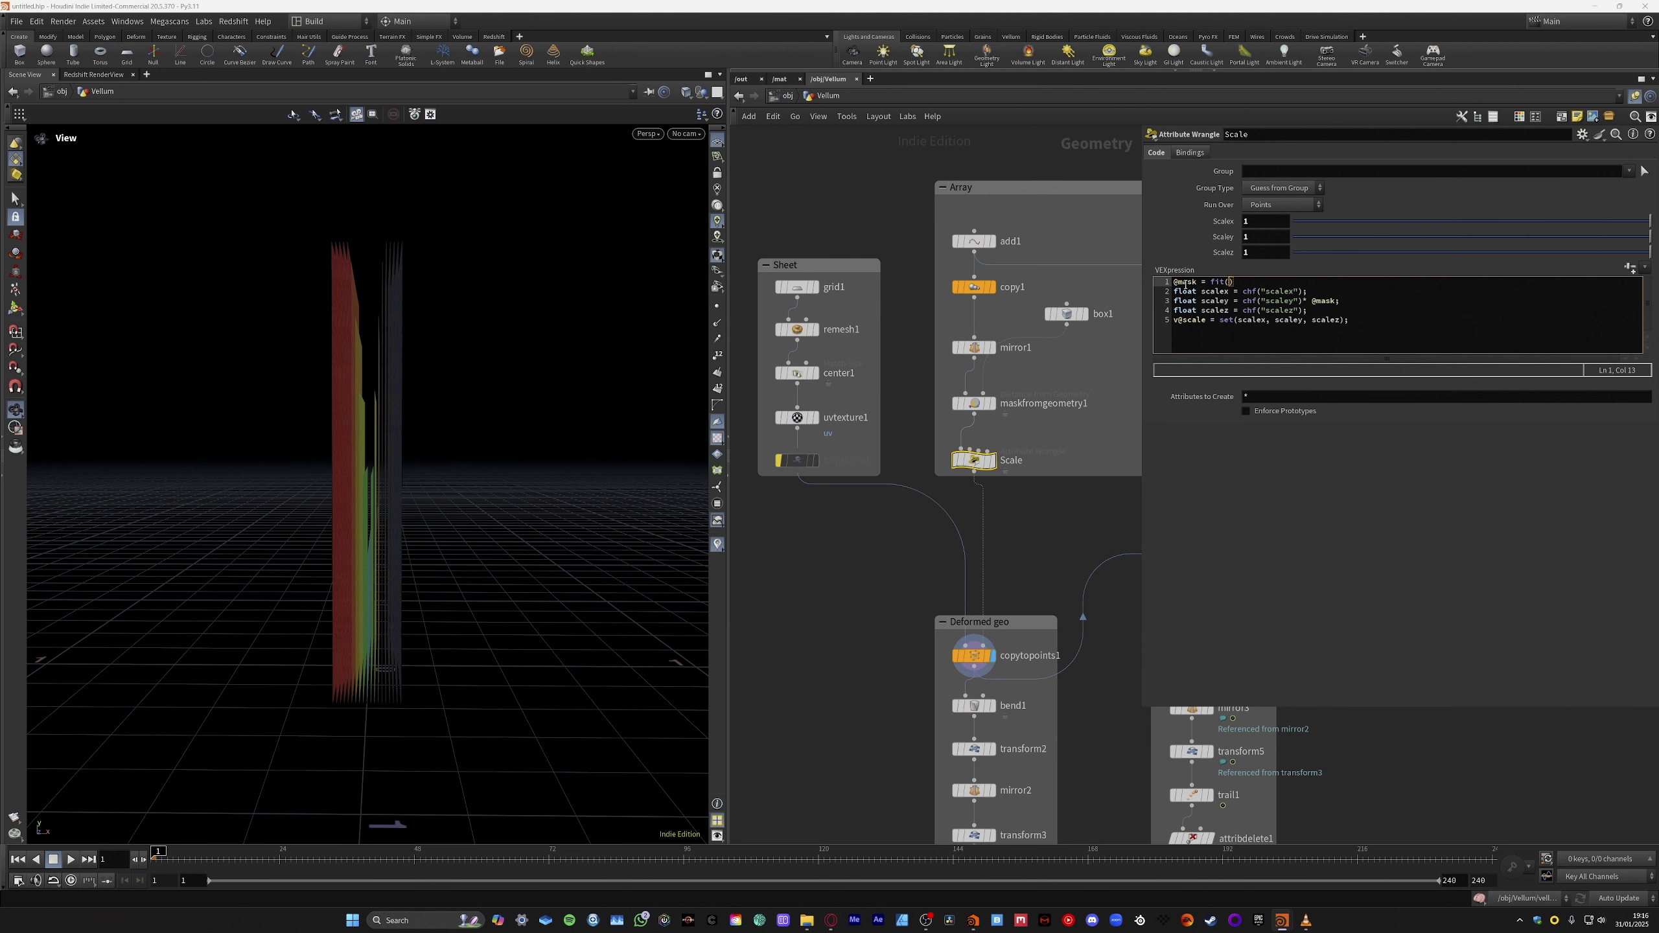
text(@mask,0,1,1,0)
drag(348, 615, 426, 604)
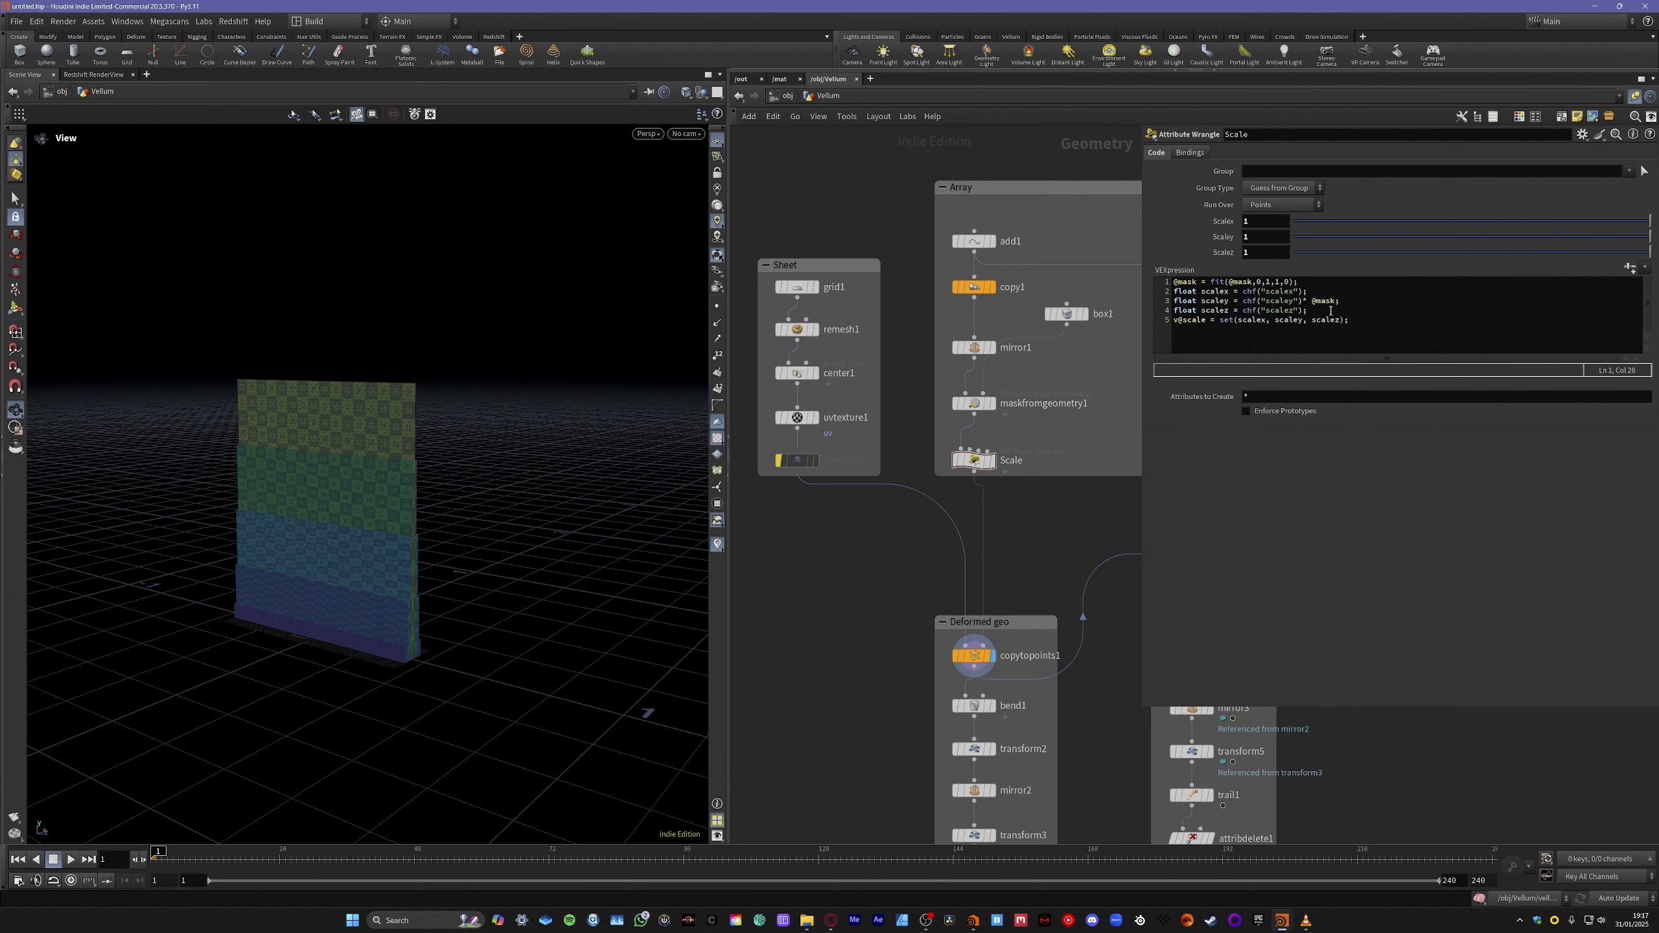
click(1336, 302)
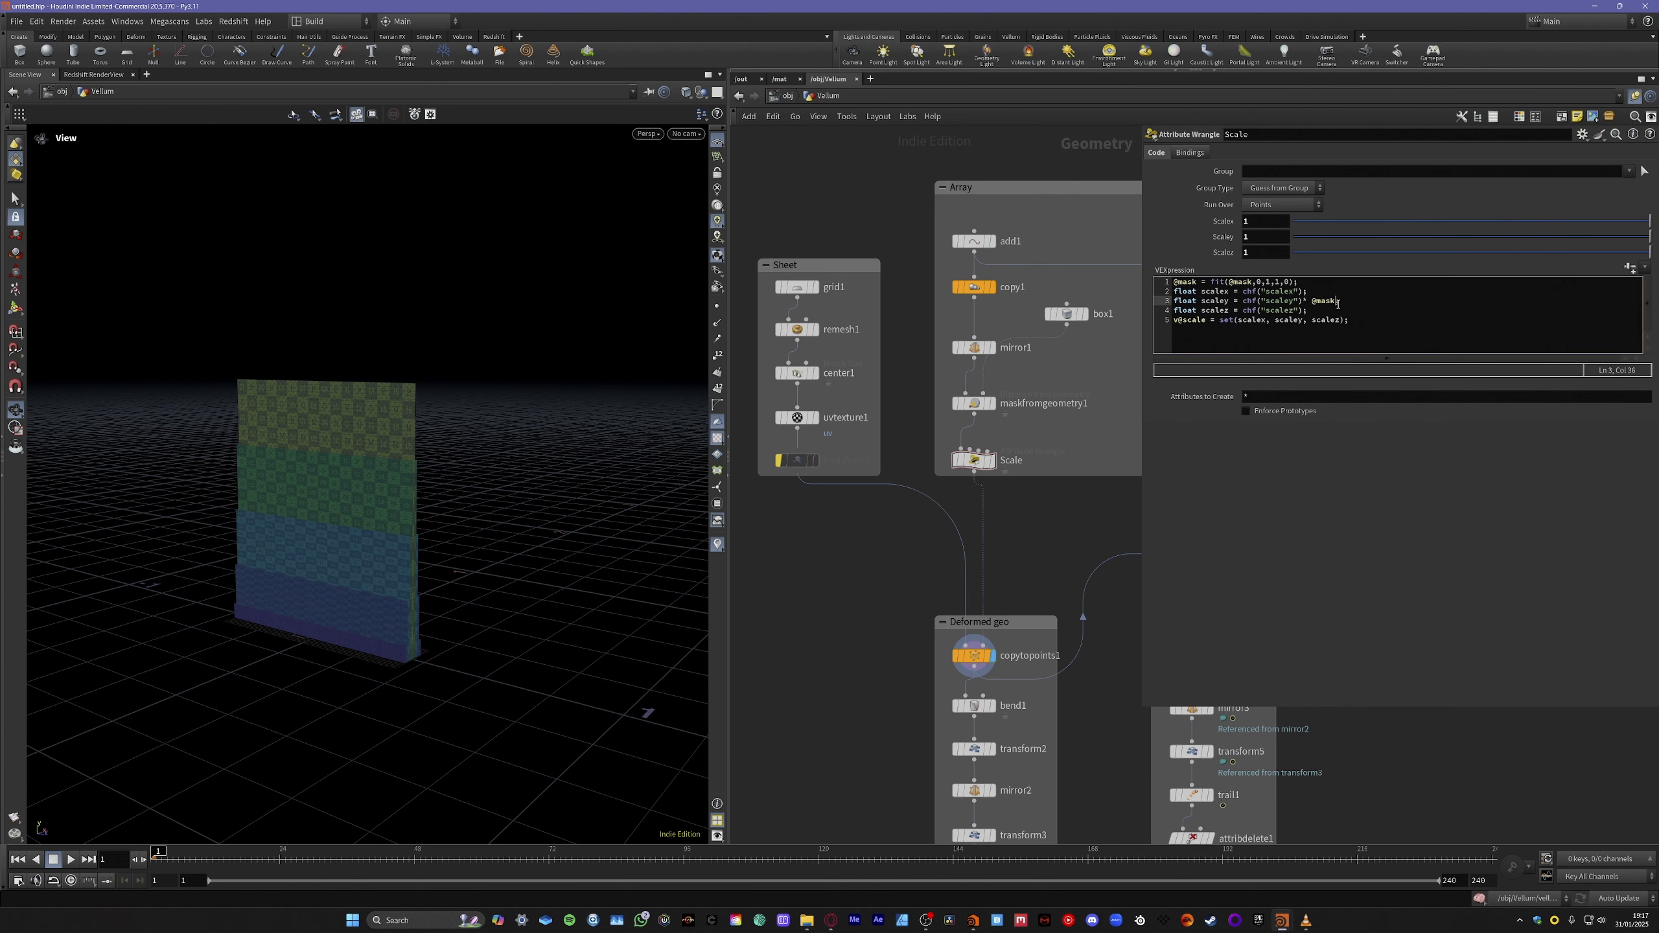
drag(1338, 303, 1306, 303)
key(ctrl+c)
key(BackSpace)
click(1347, 320)
key(ctrl+v)
click(1093, 534)
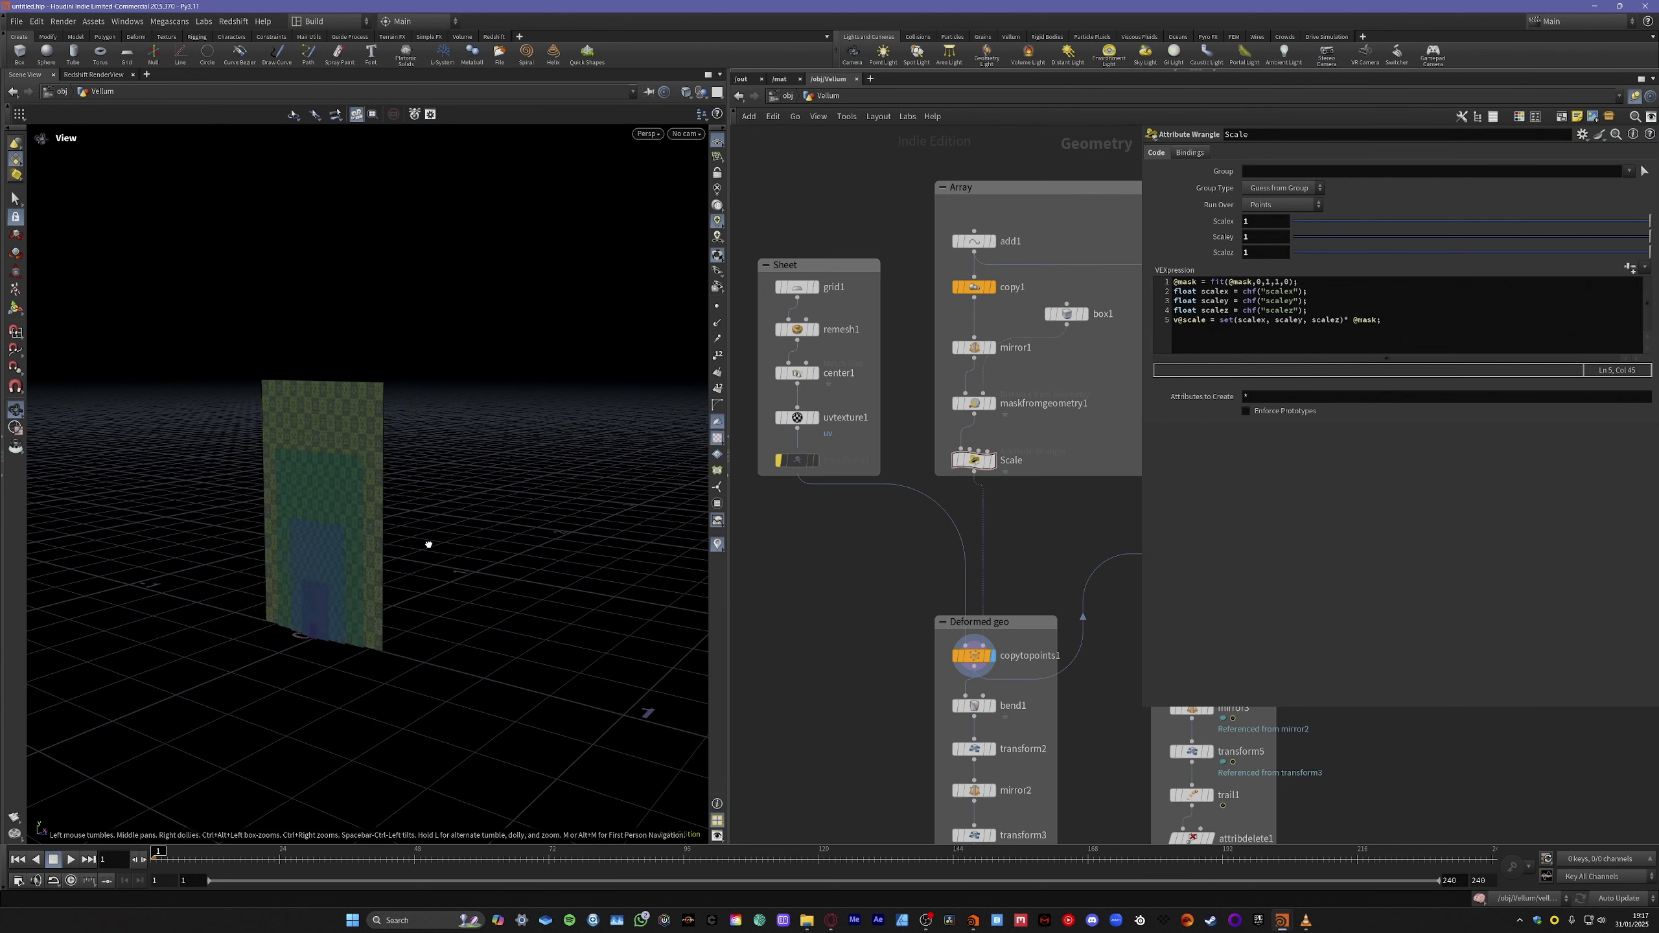
drag(426, 544, 530, 542)
scroll(367, 633, up, 3)
scroll(365, 632, up, 5)
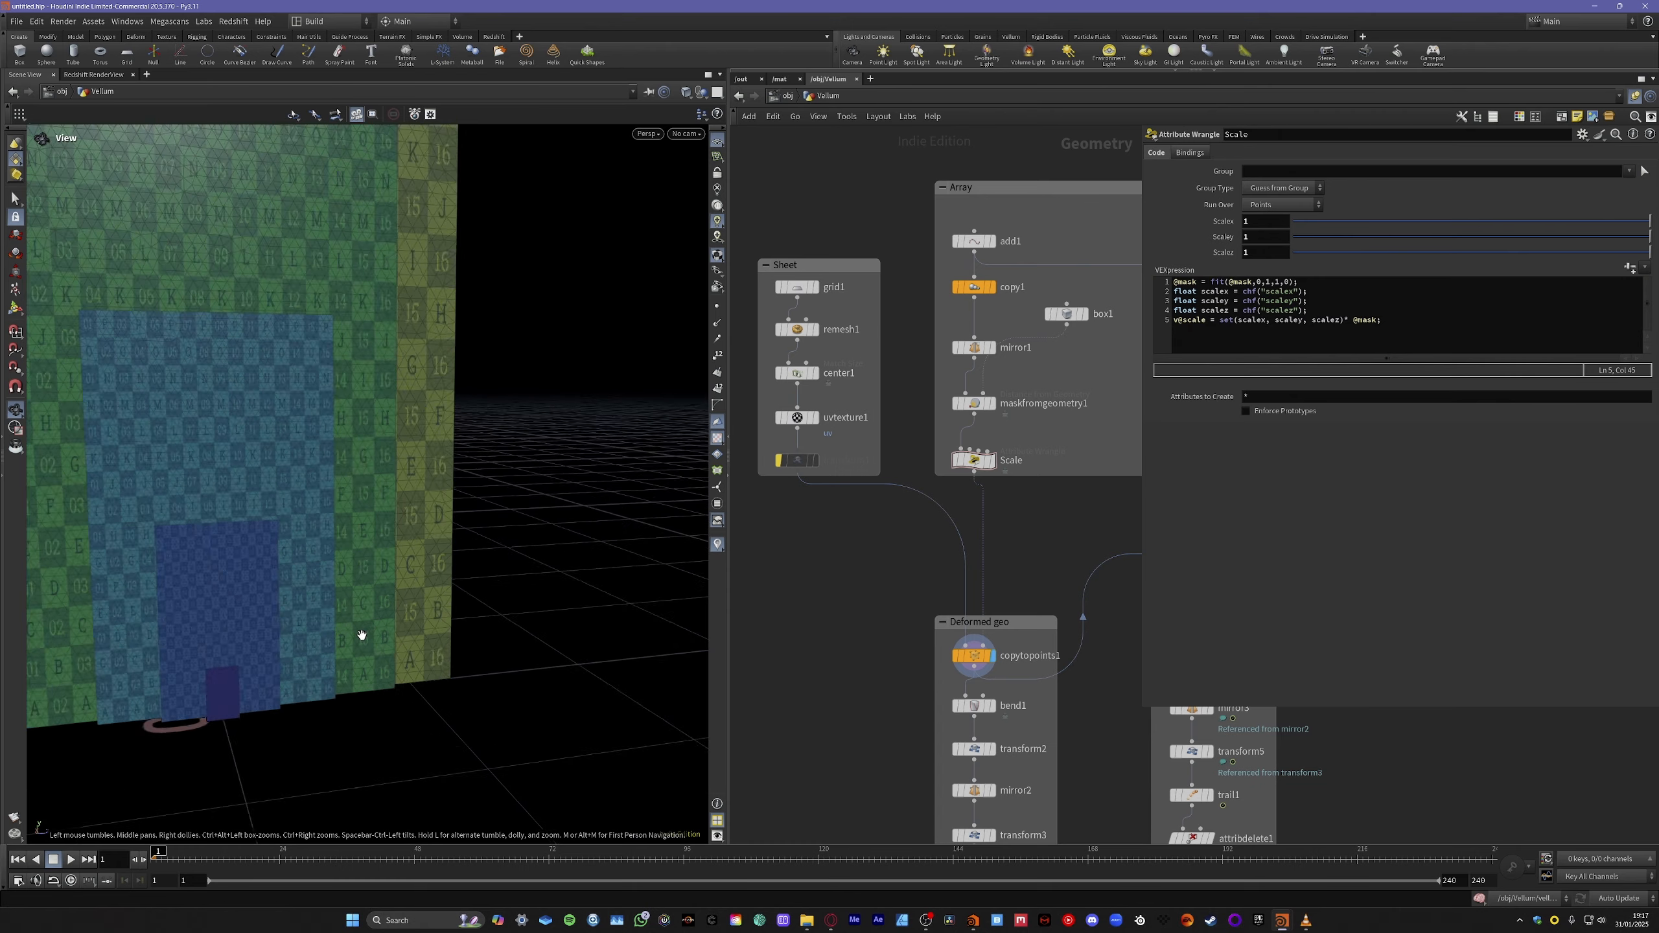
Try replacing scalex with 1 in the v@scale line of the Scale wrangle, and undo the edit.
scroll(347, 621, down, 8)
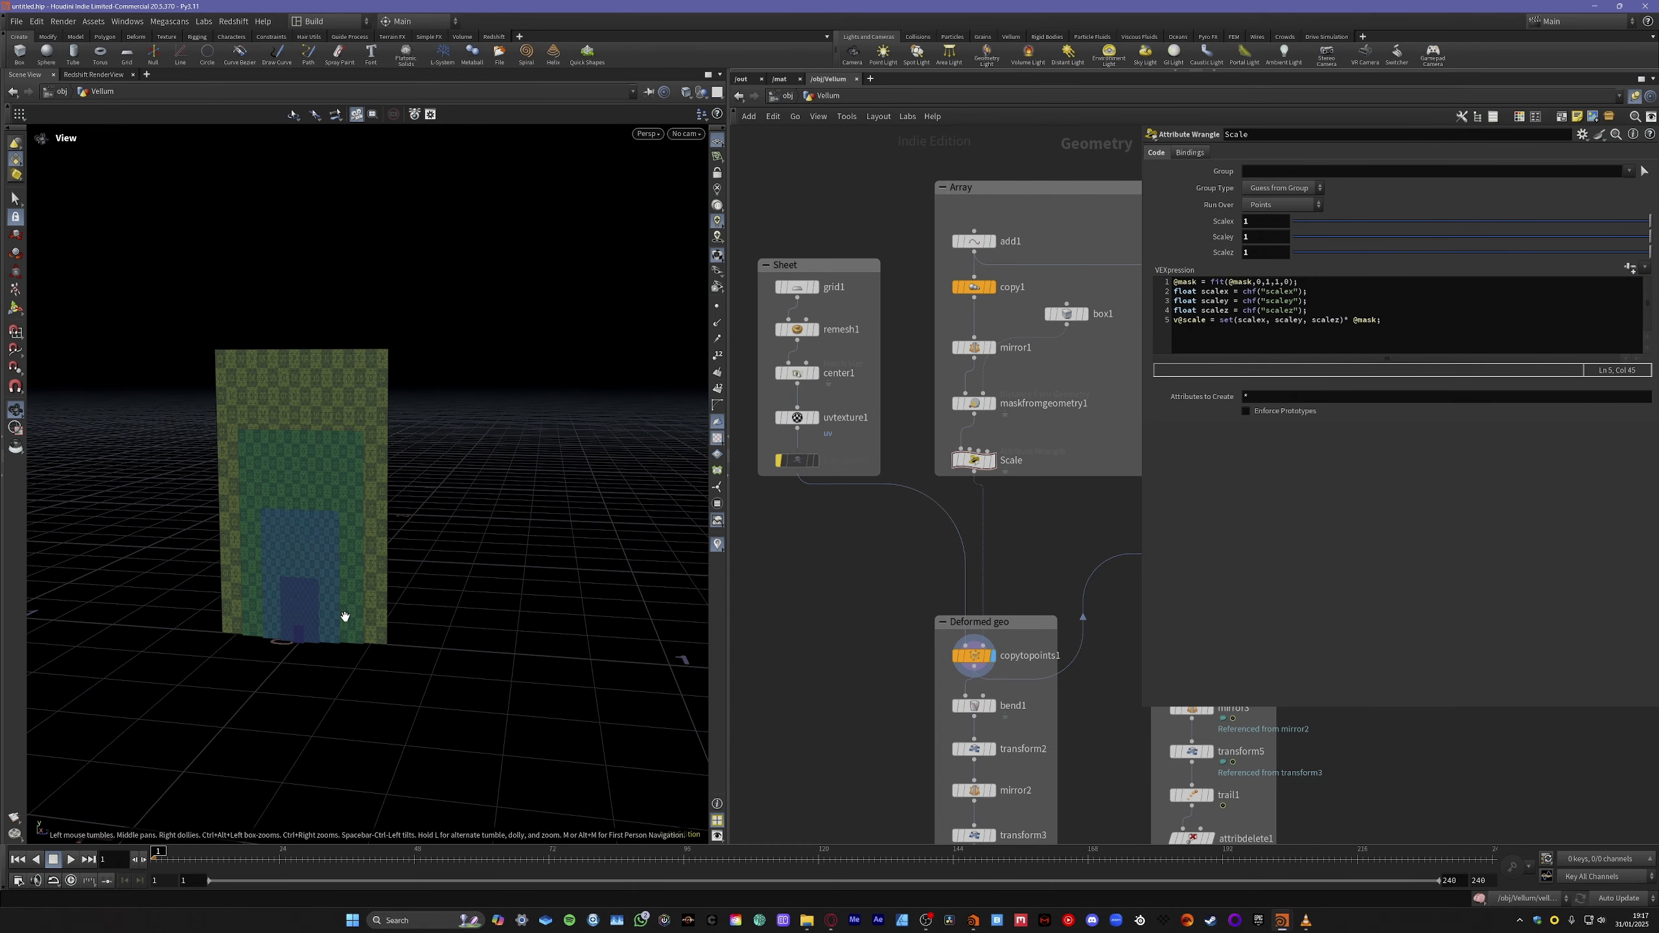
drag(335, 635, 588, 585)
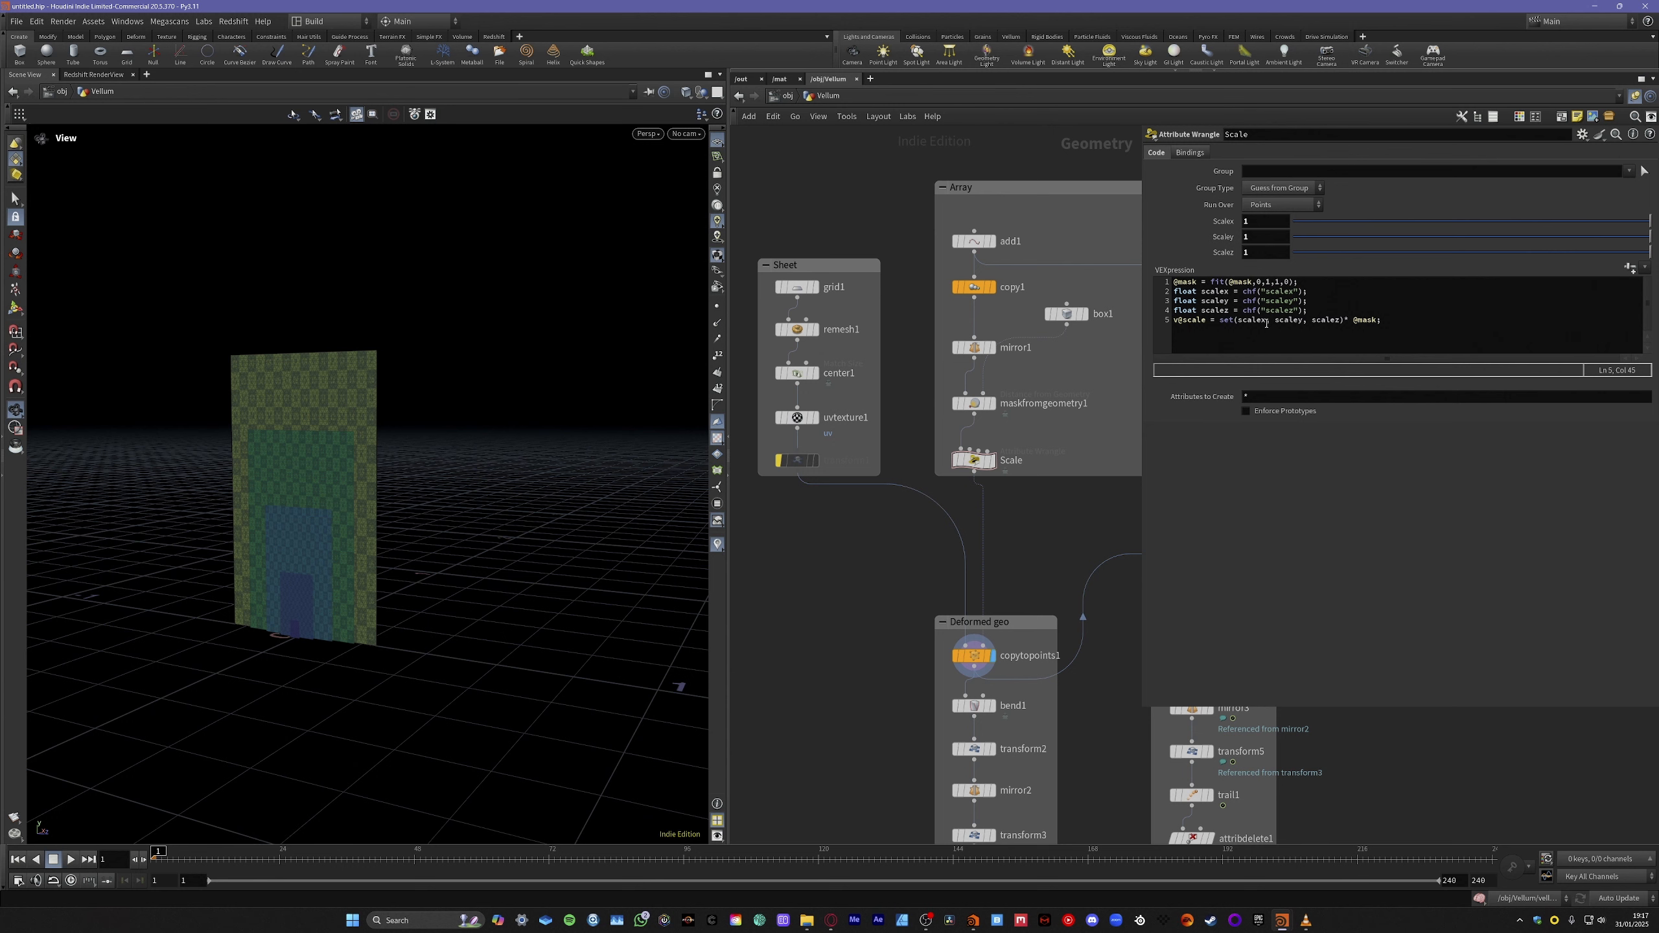
drag(1267, 322, 1241, 321)
text(1)
drag(481, 608, 367, 590)
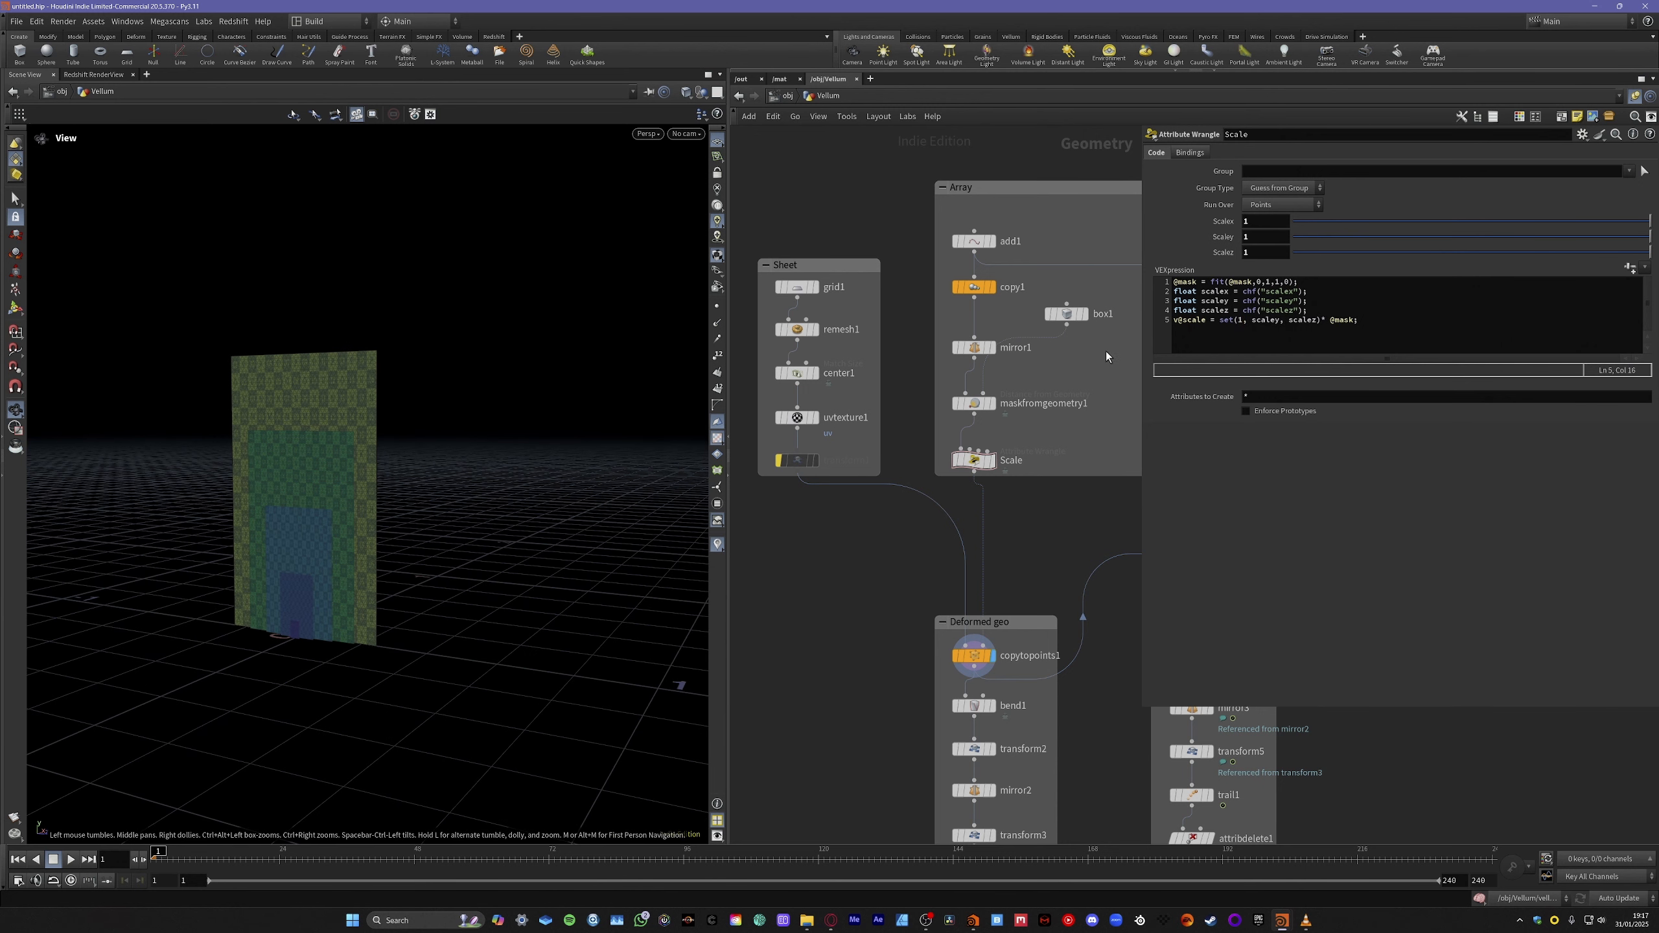
drag(1308, 292, 1172, 292)
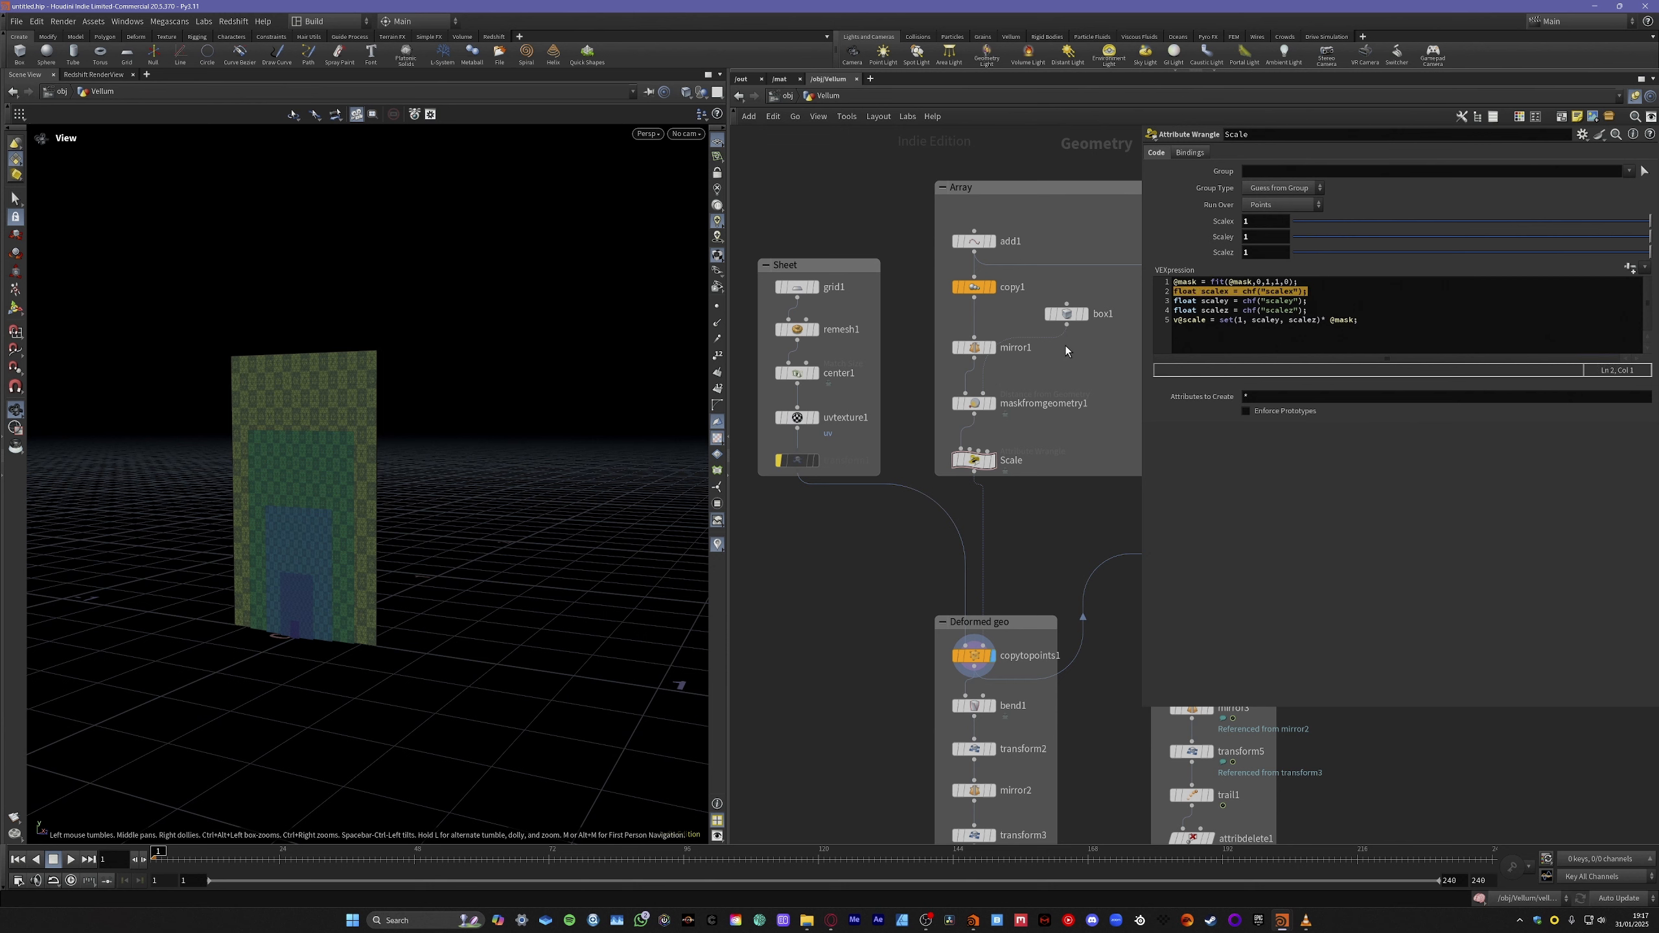
key(ctrl+z)
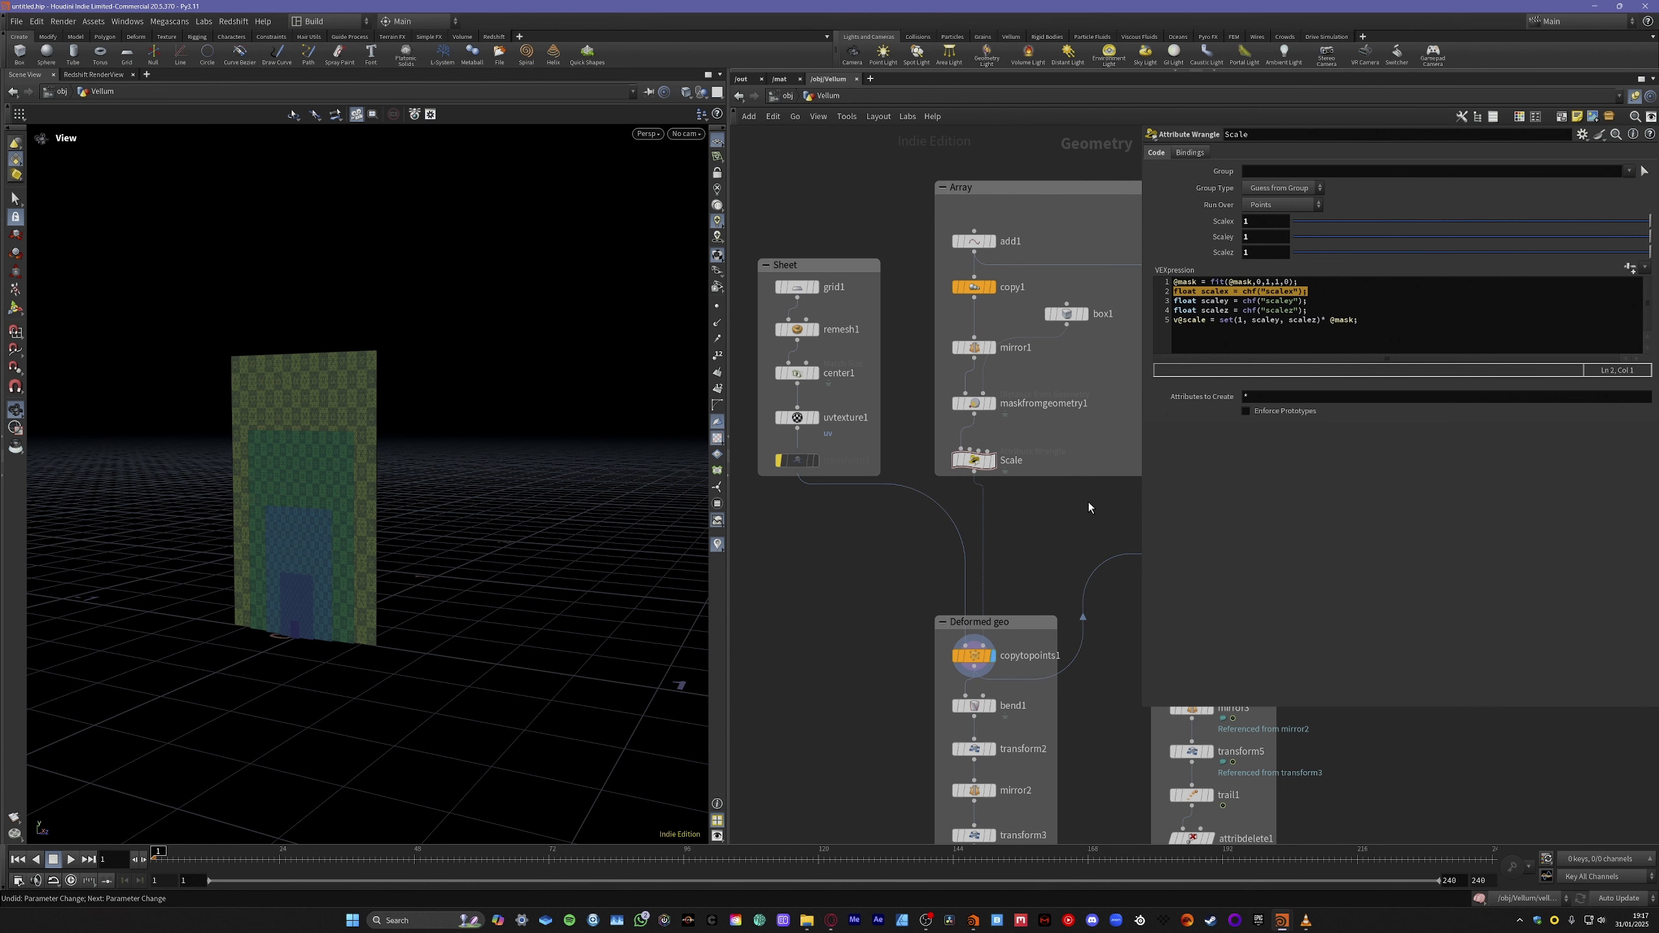
key(ctrl+z)
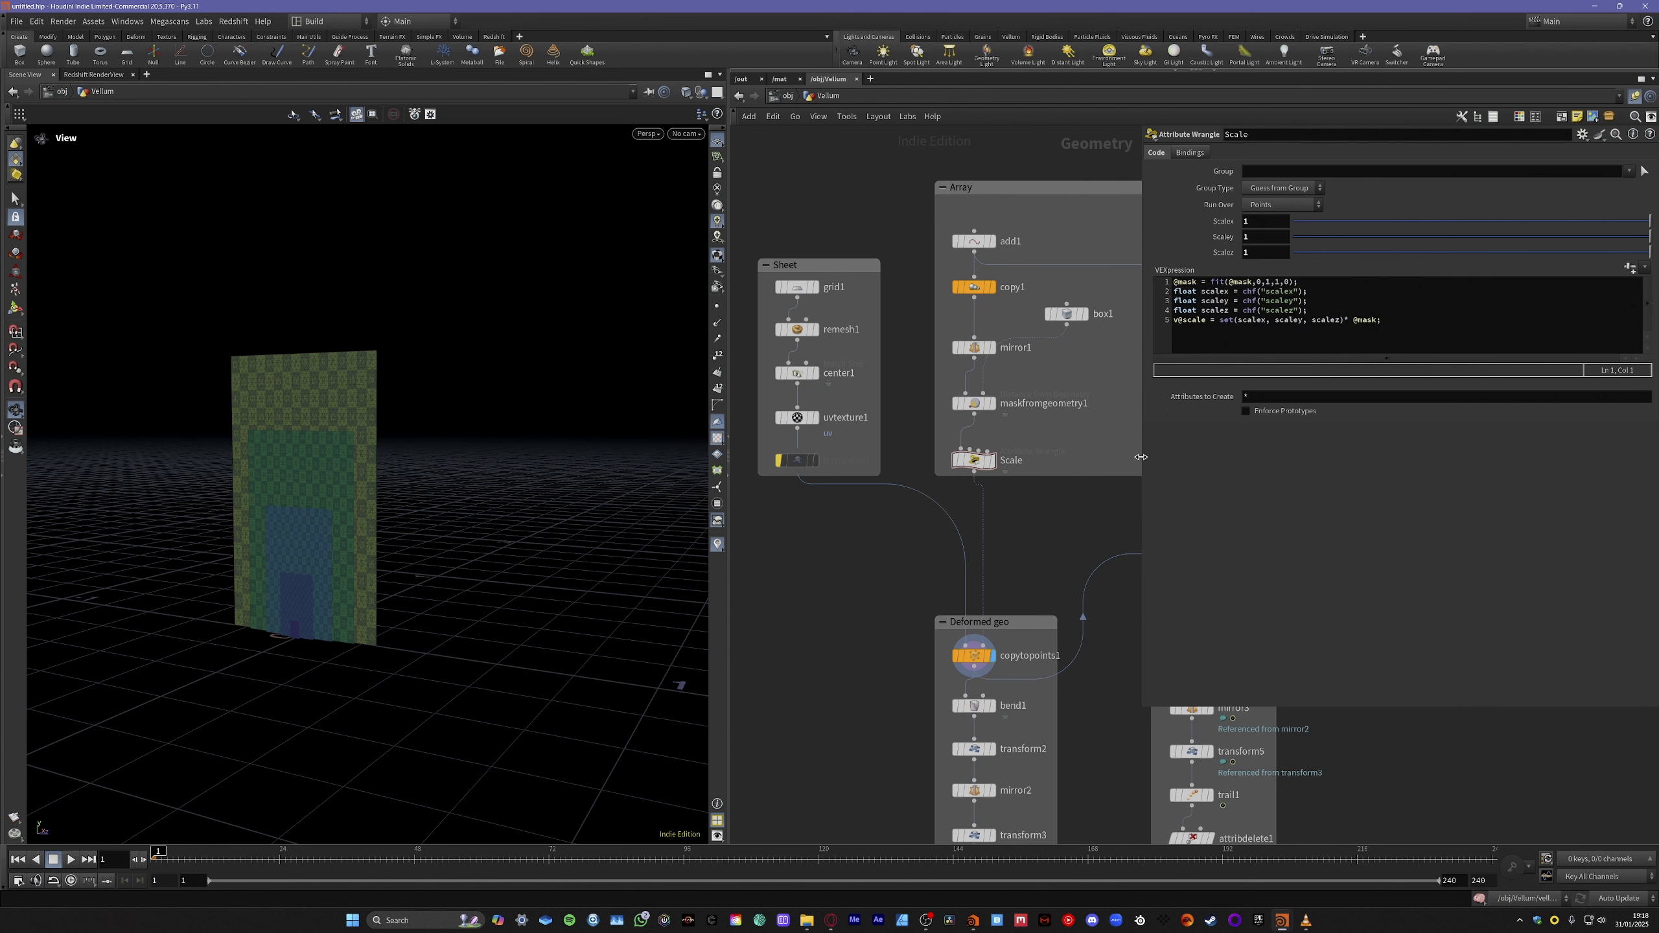
Set the Radius of maskfromgeometry1 to 0.05 and inspect the sheet stack.
click(974, 403)
drag(444, 470, 333, 470)
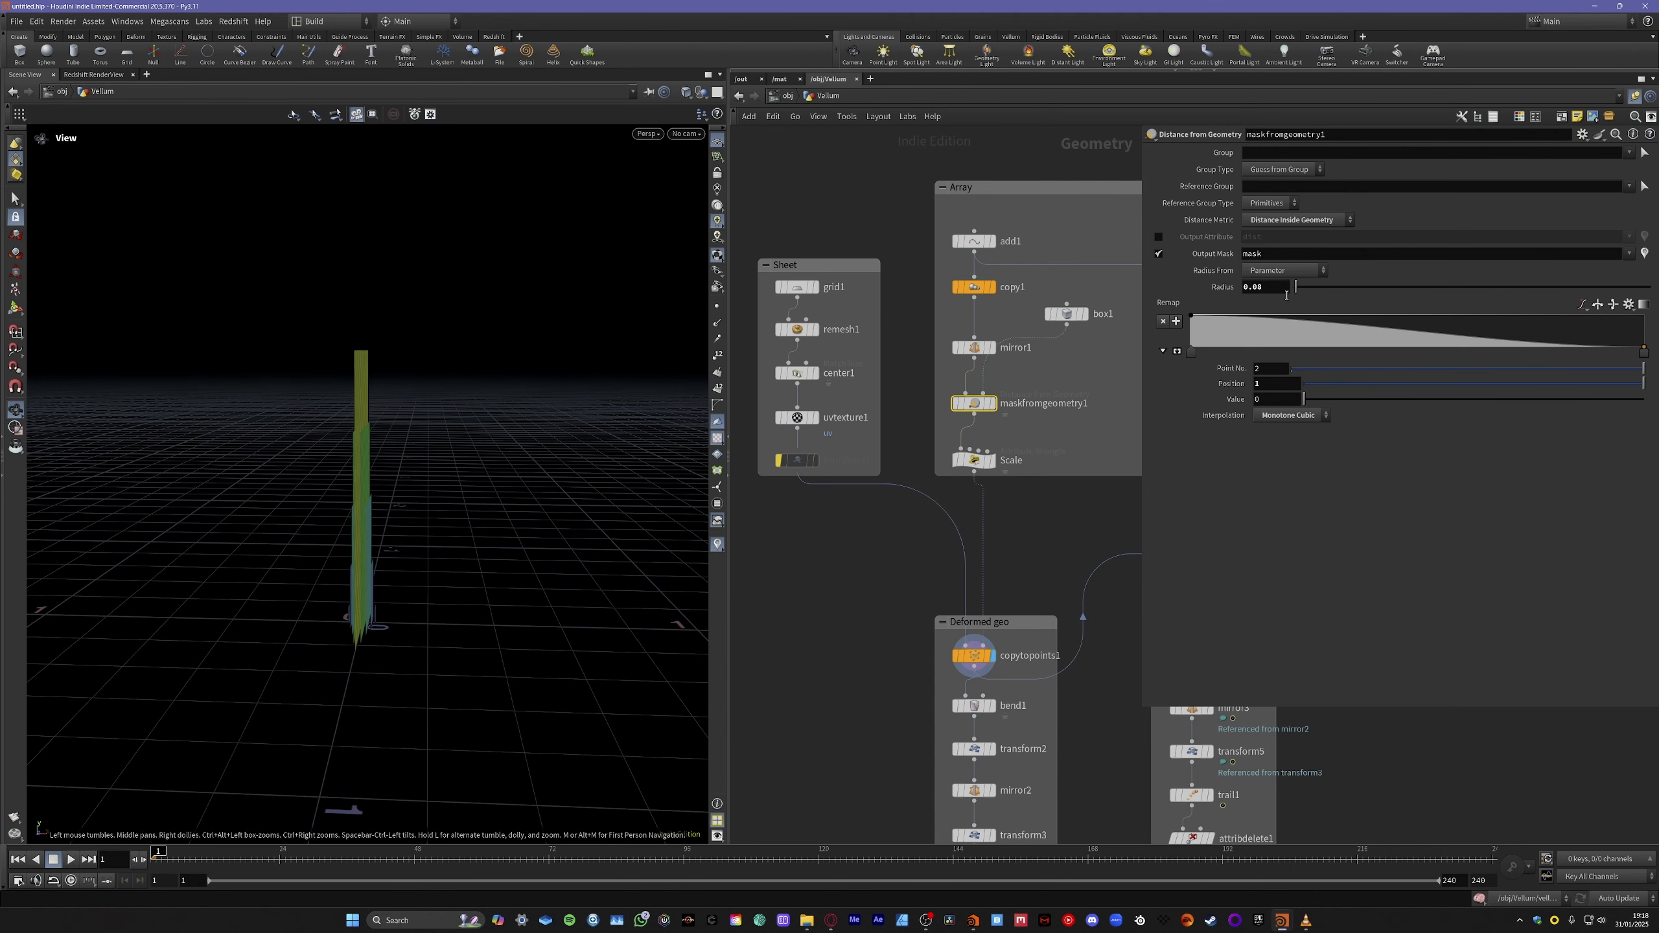
mouse_move(1274, 287)
middle_down()
mouse_move(1278, 315)
mouse_move(1305, 315)
mouse_move(1258, 311)
middle_up()
mouse_move(387, 463)
mouse_down()
mouse_move(453, 457)
mouse_move(379, 465)
mouse_up()
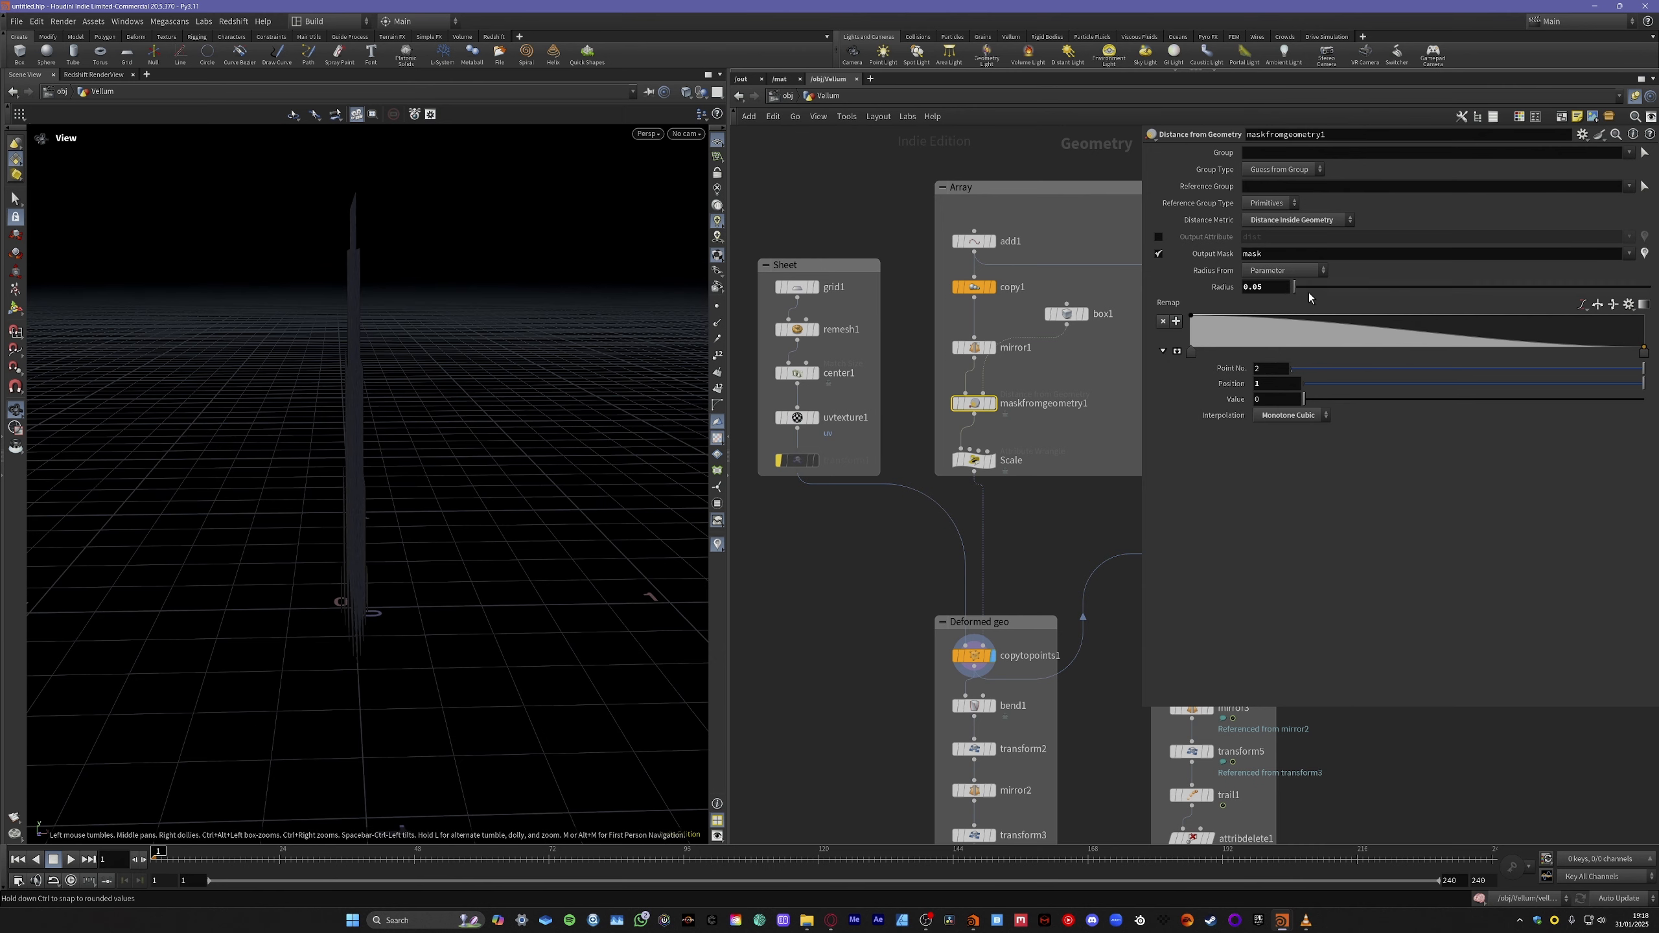
Set the maskfromgeometry1 remap ramp to Linear and move its end point to a position of about 0.47.
click(1582, 304)
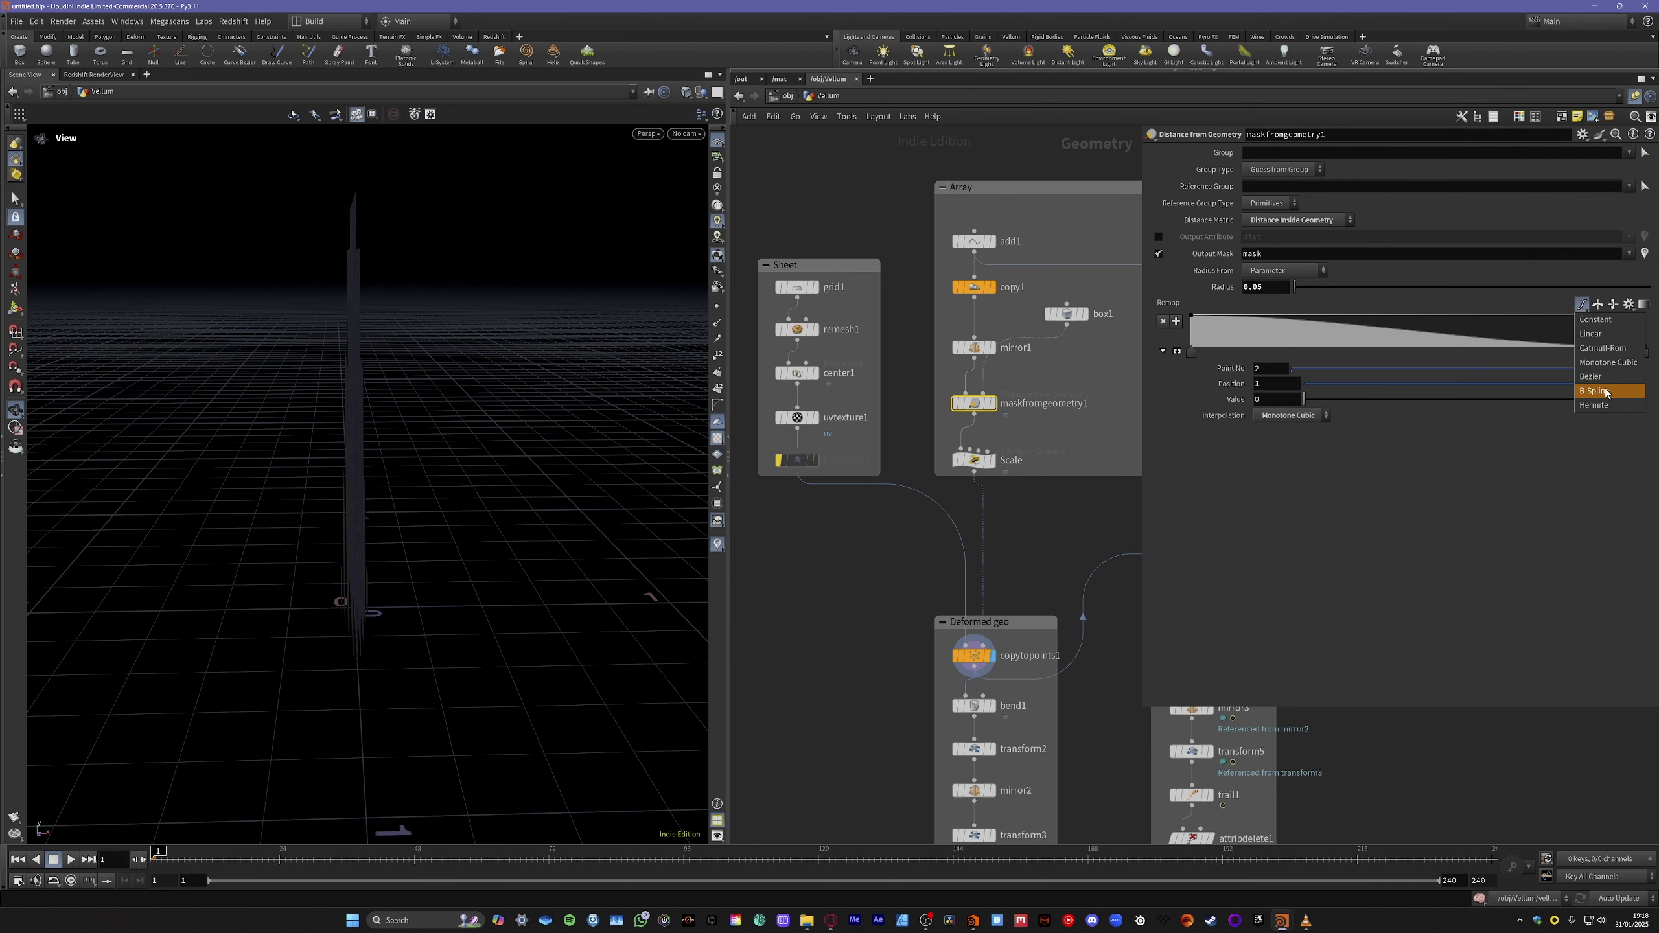
click(1591, 334)
drag(428, 577, 611, 567)
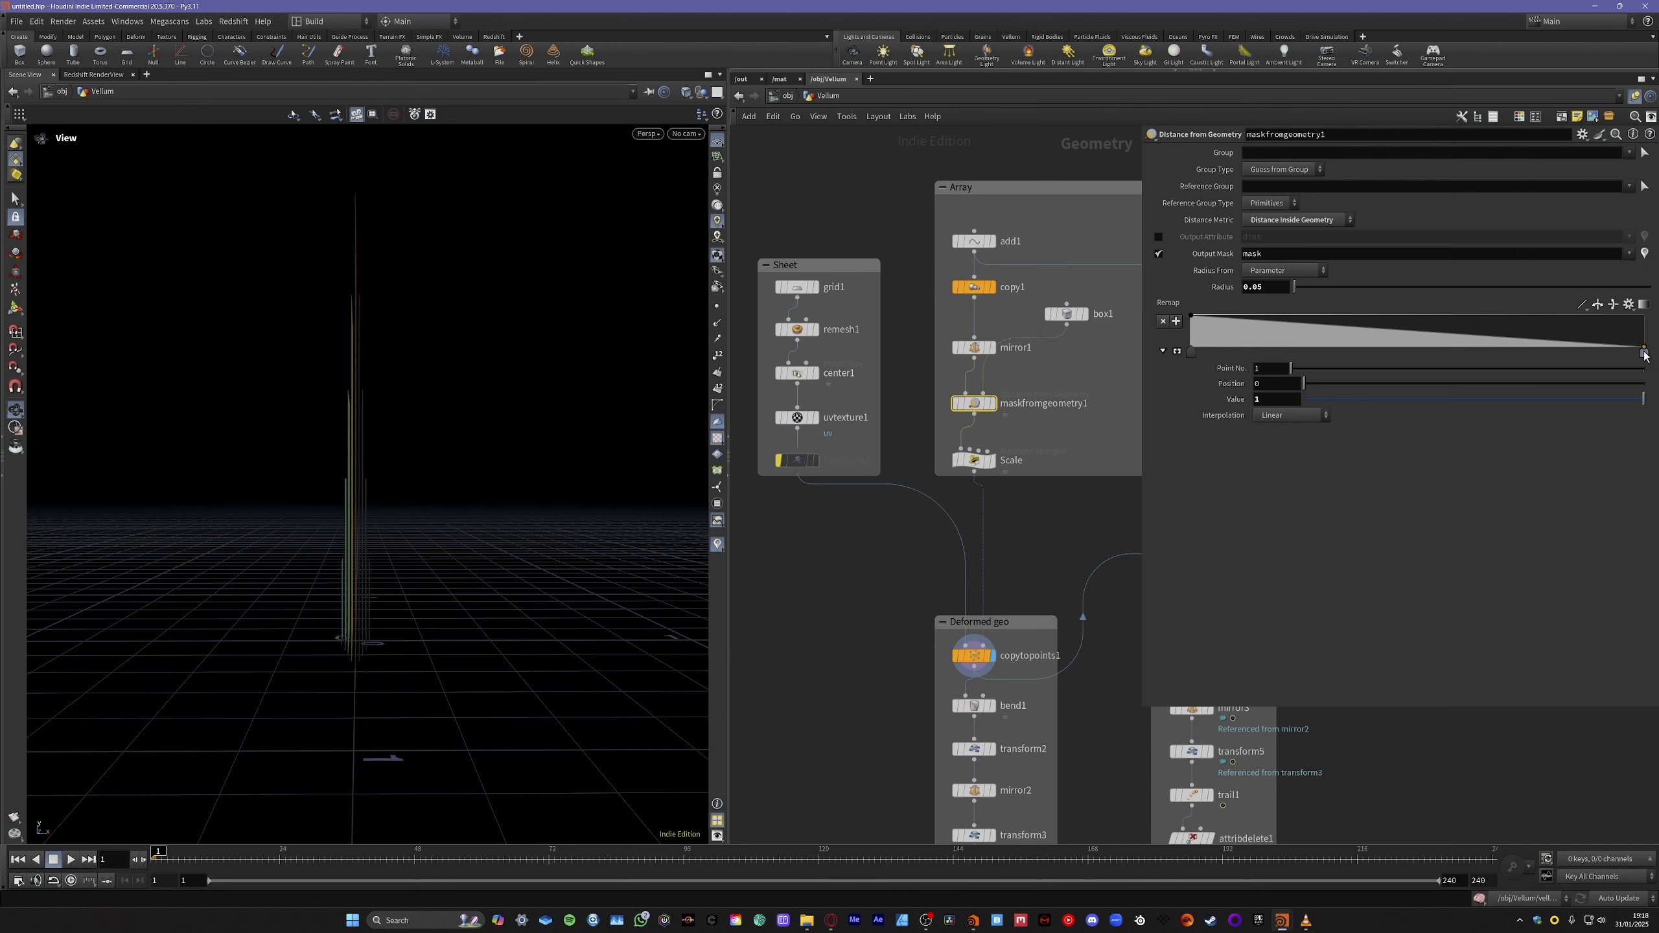
drag(1580, 348, 1407, 351)
drag(463, 549, 471, 647)
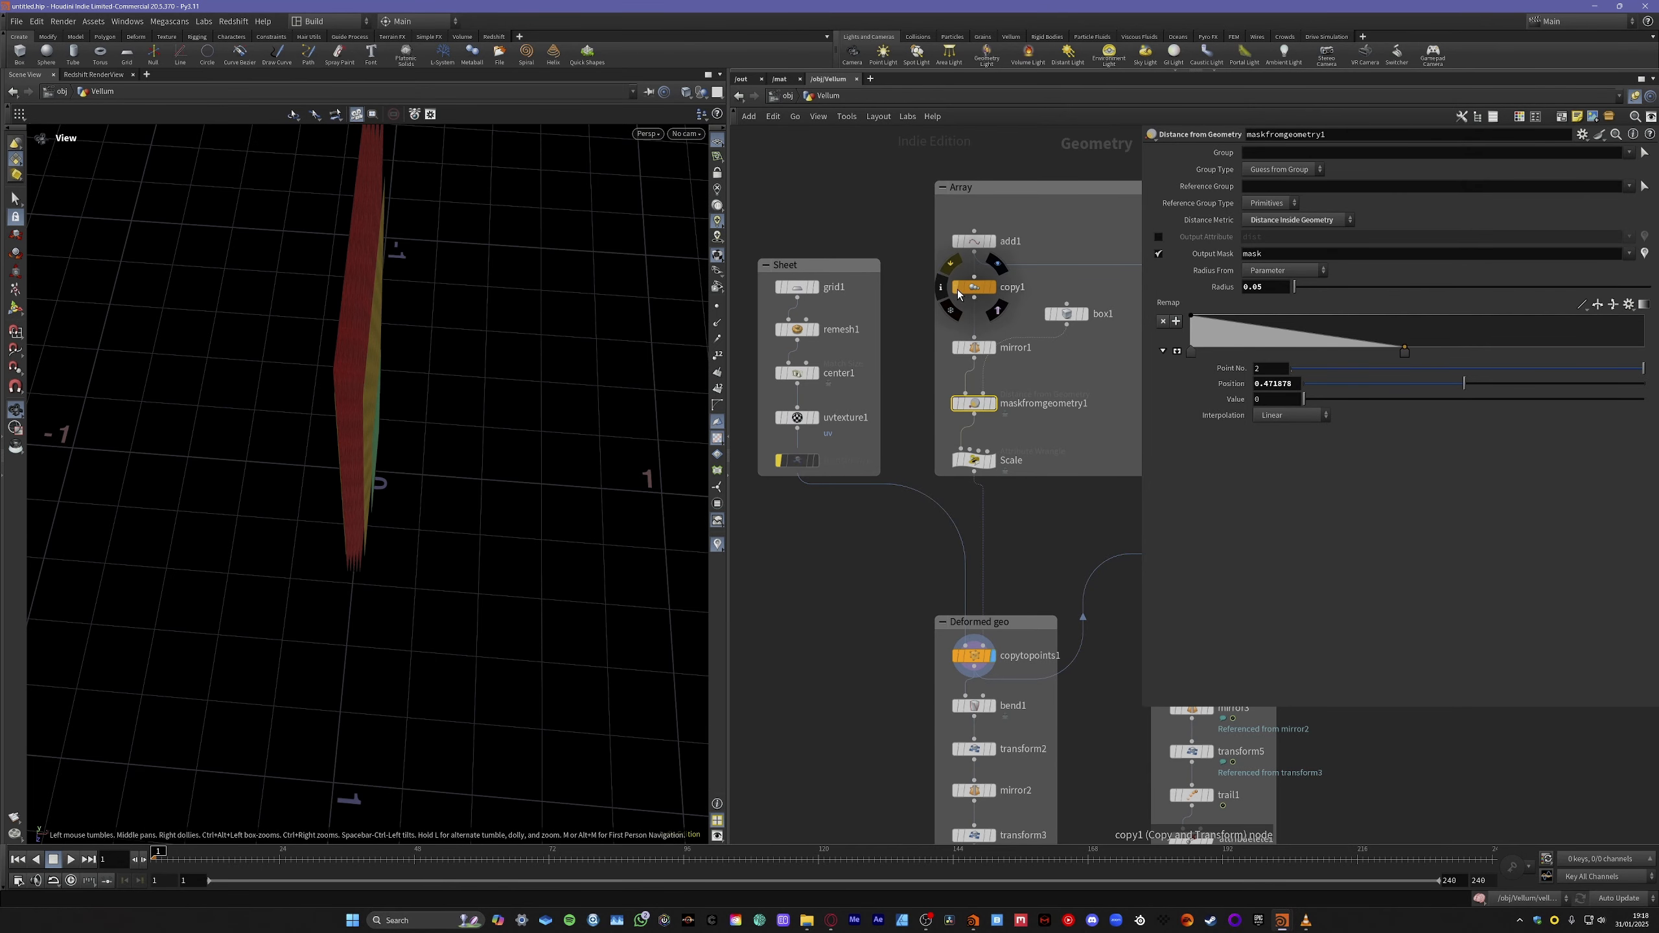
Set the Total Number of copy1 to 50 and check the result with copytopoints1 displayed.
click(974, 287)
click(1264, 189)
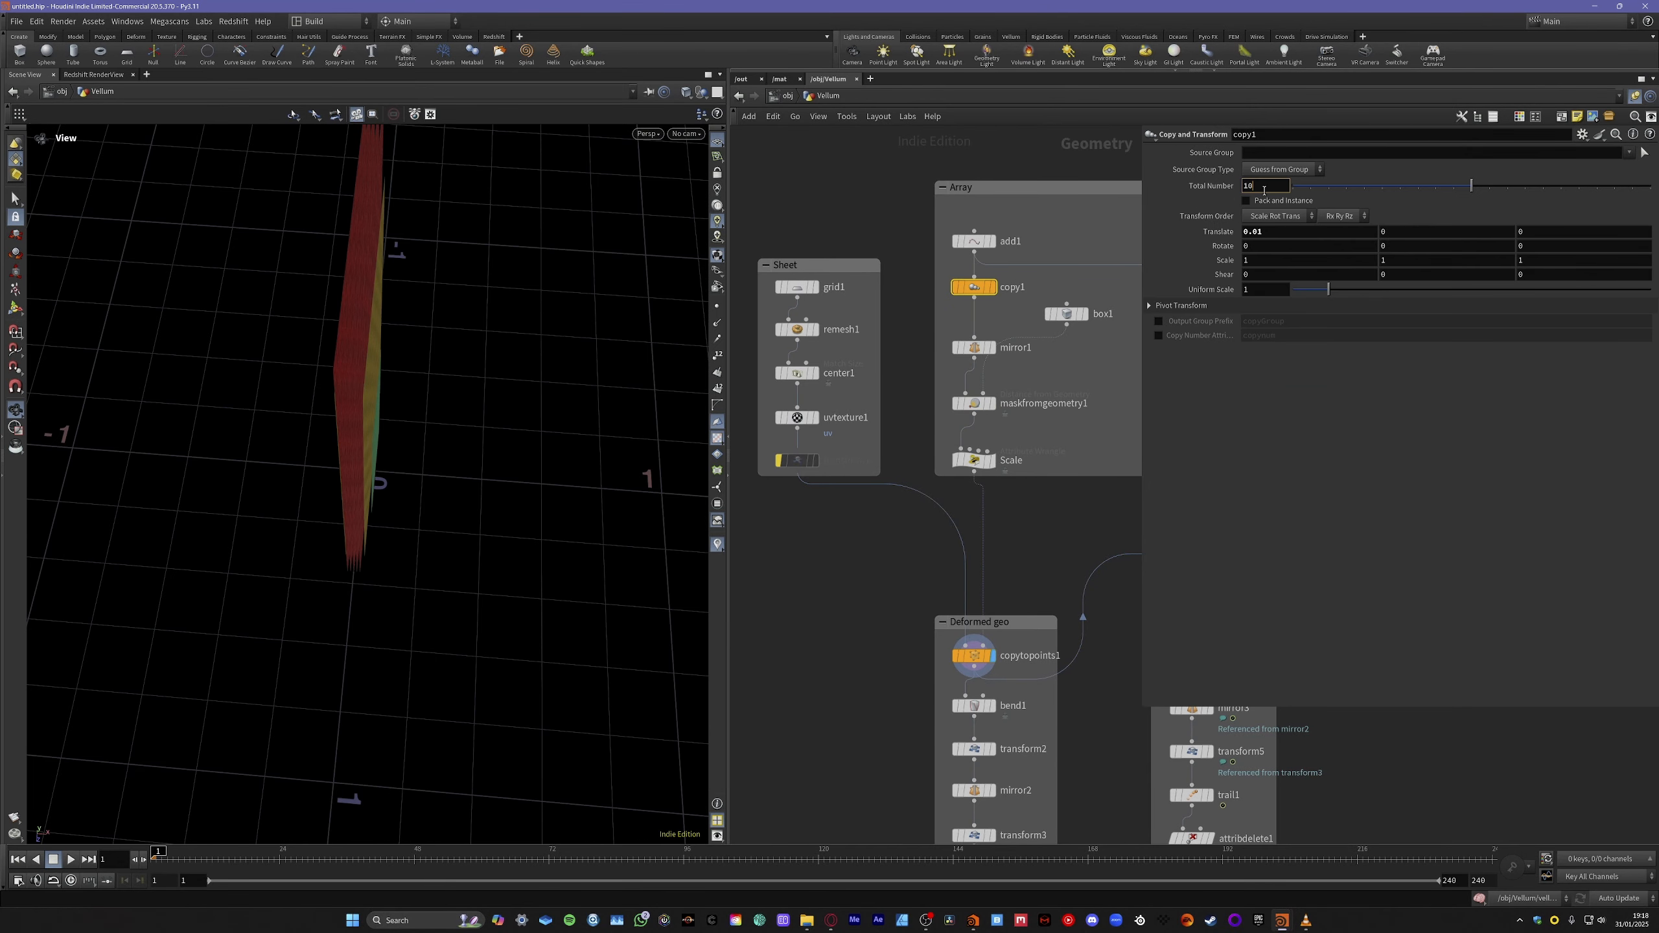
key(BackSpace)
text(50)
key(Return)
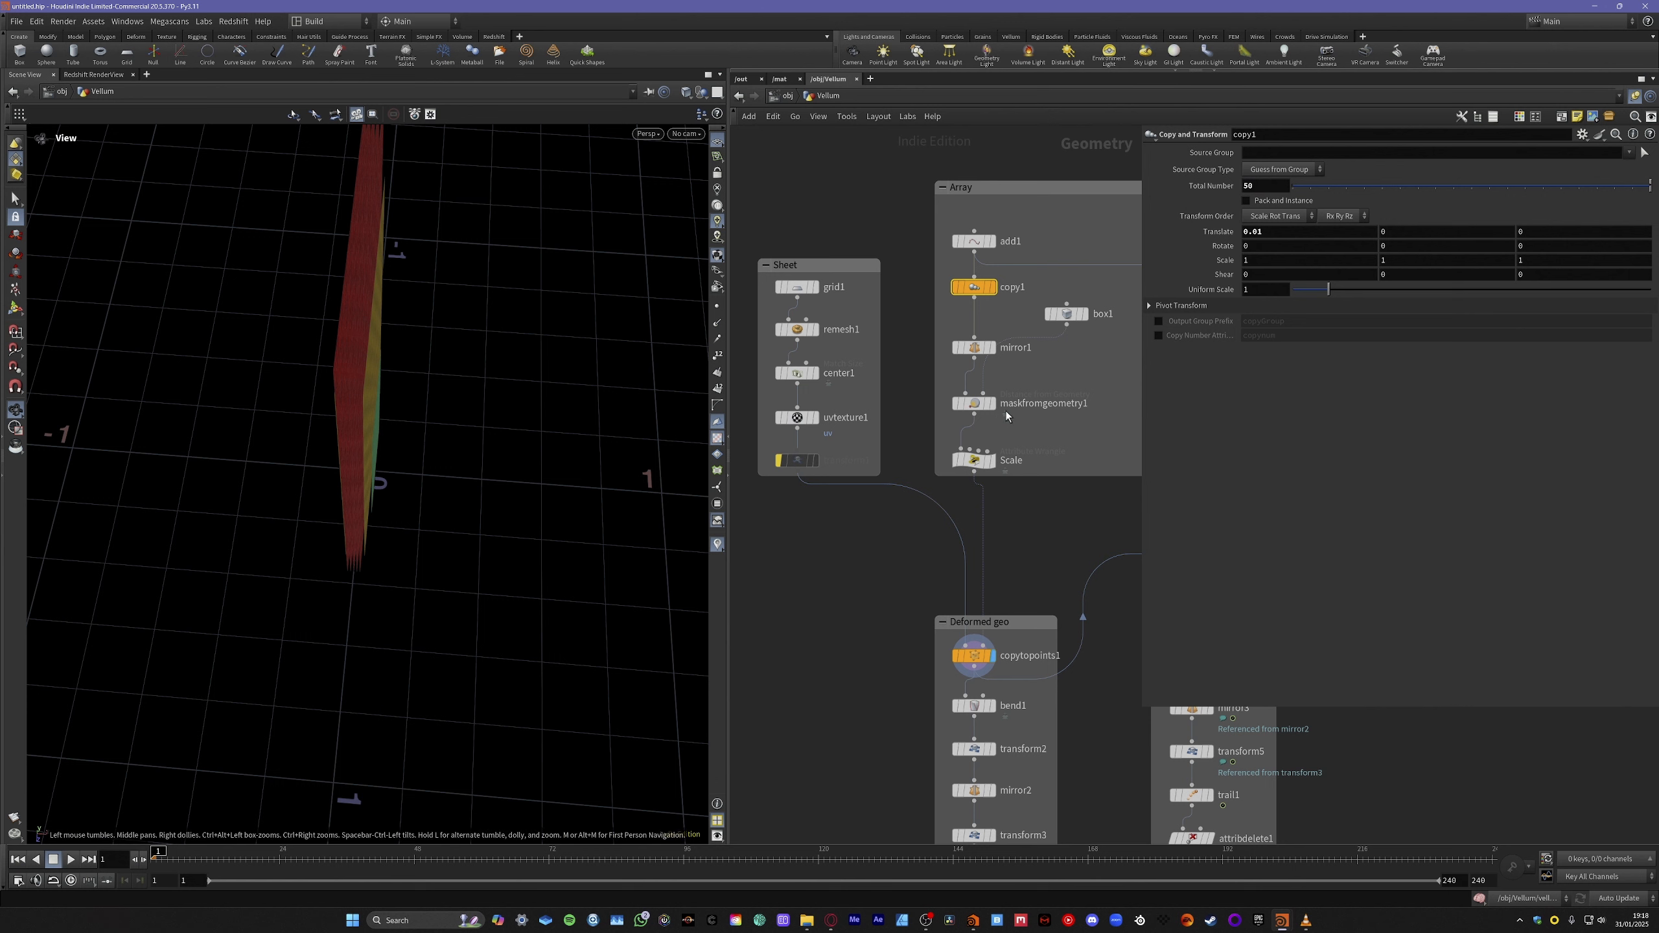
click(995, 466)
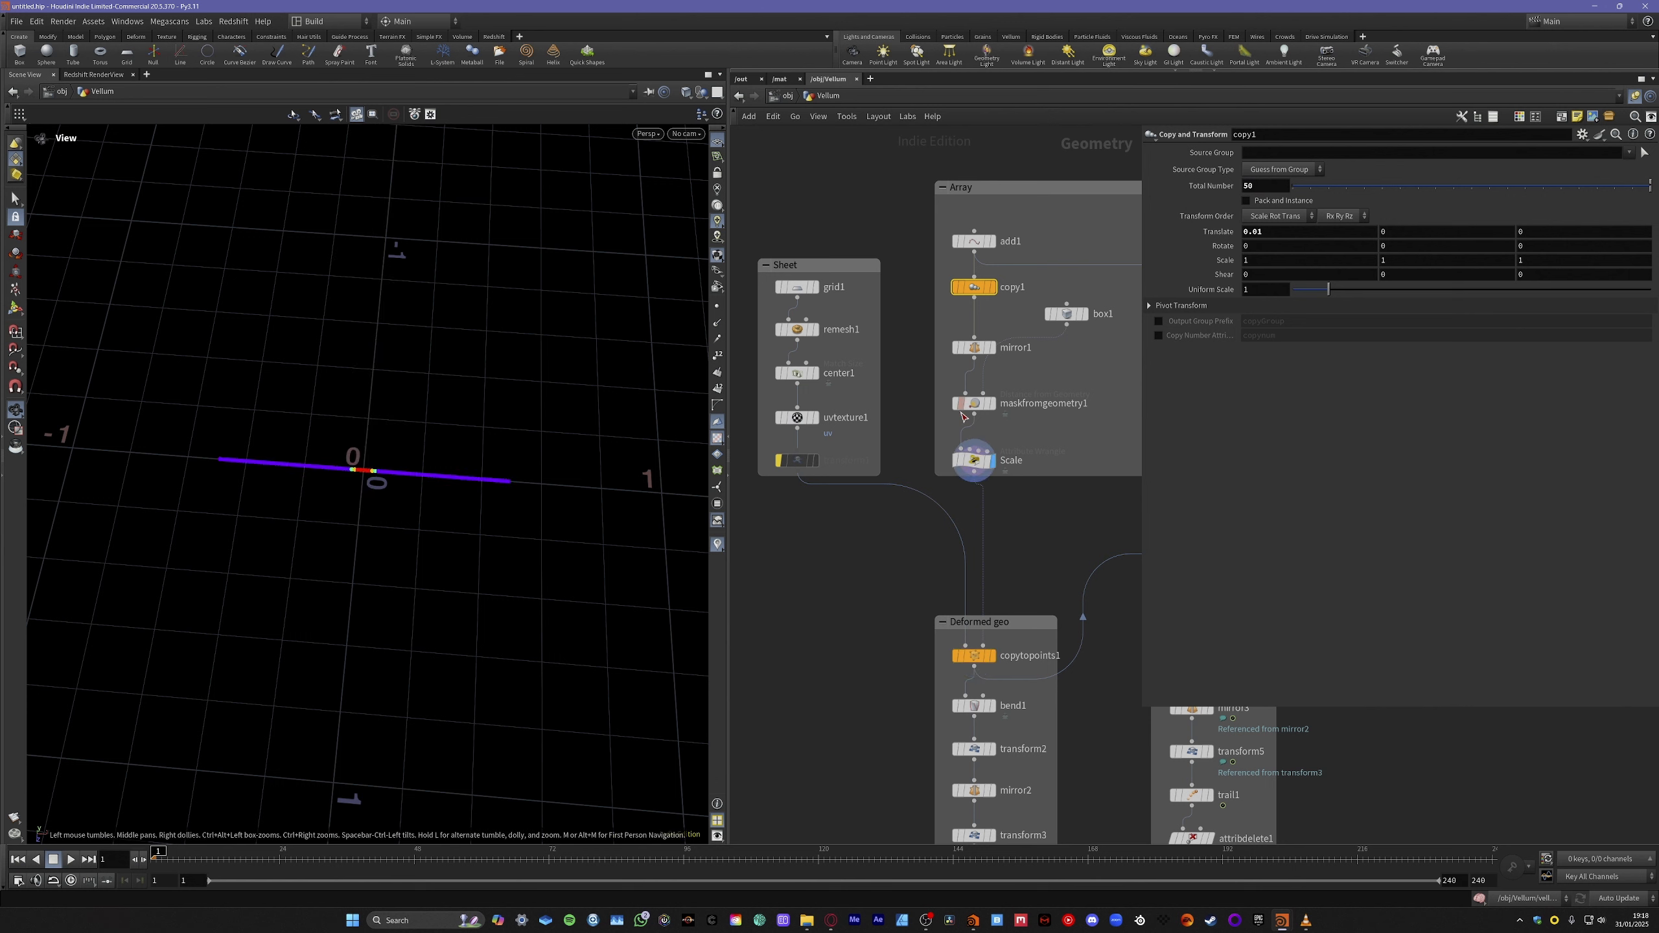
click(982, 459)
click(993, 656)
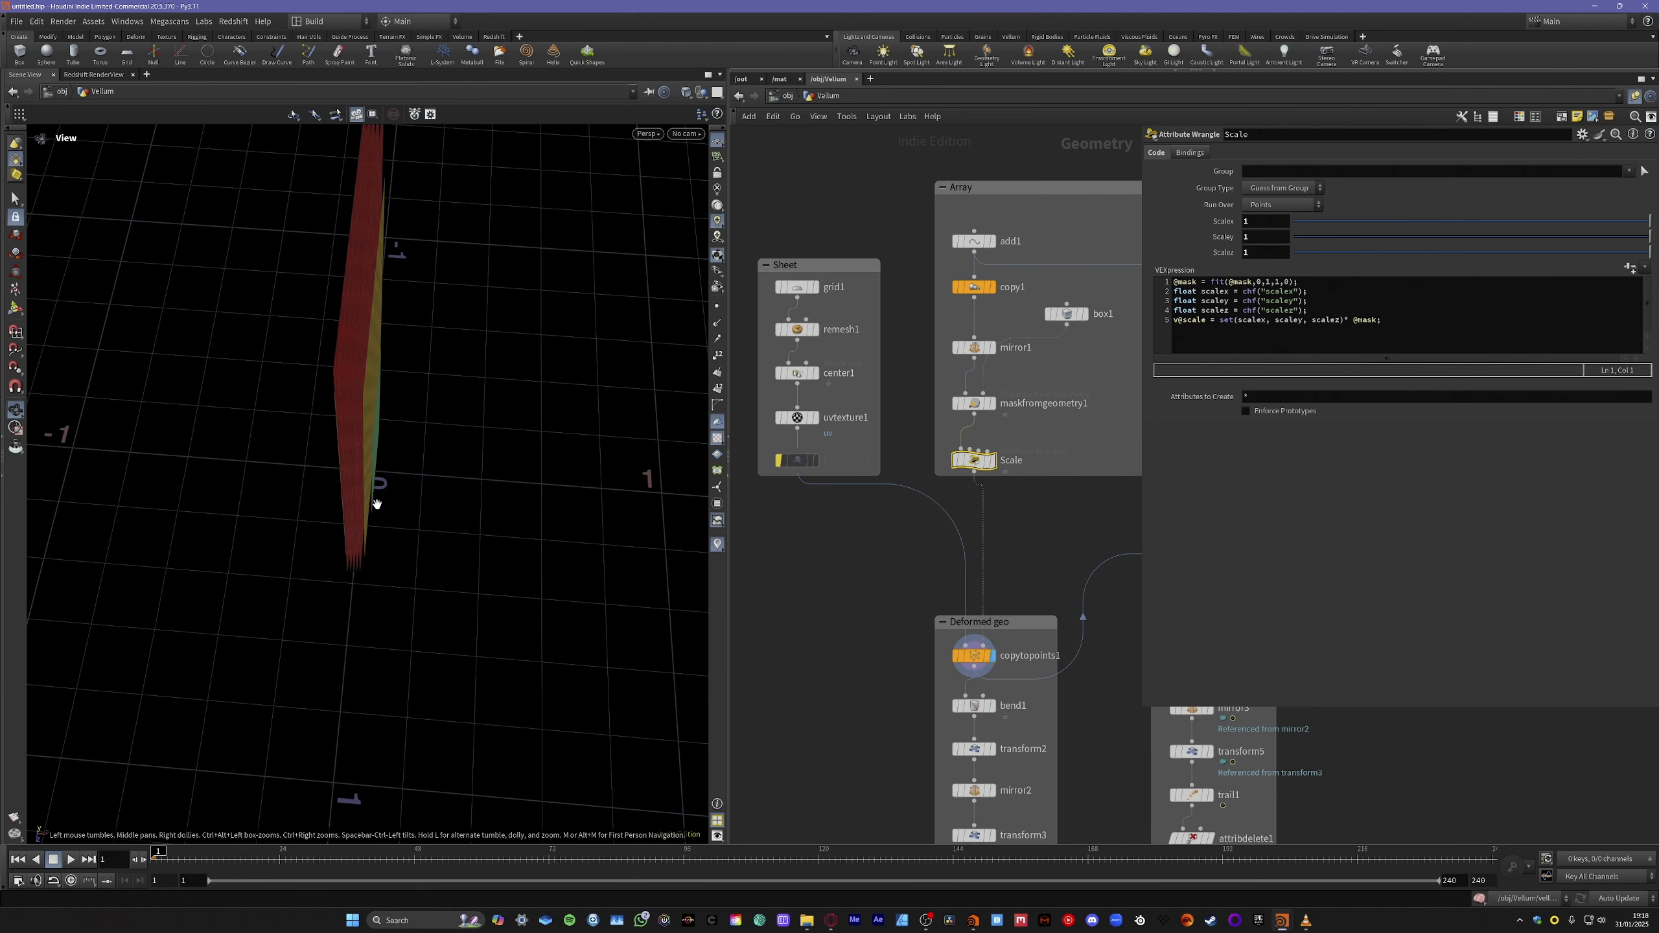
drag(377, 504, 385, 418)
Set the X size of box1 to 0.6 and show the box as a template around the sheets.
click(977, 405)
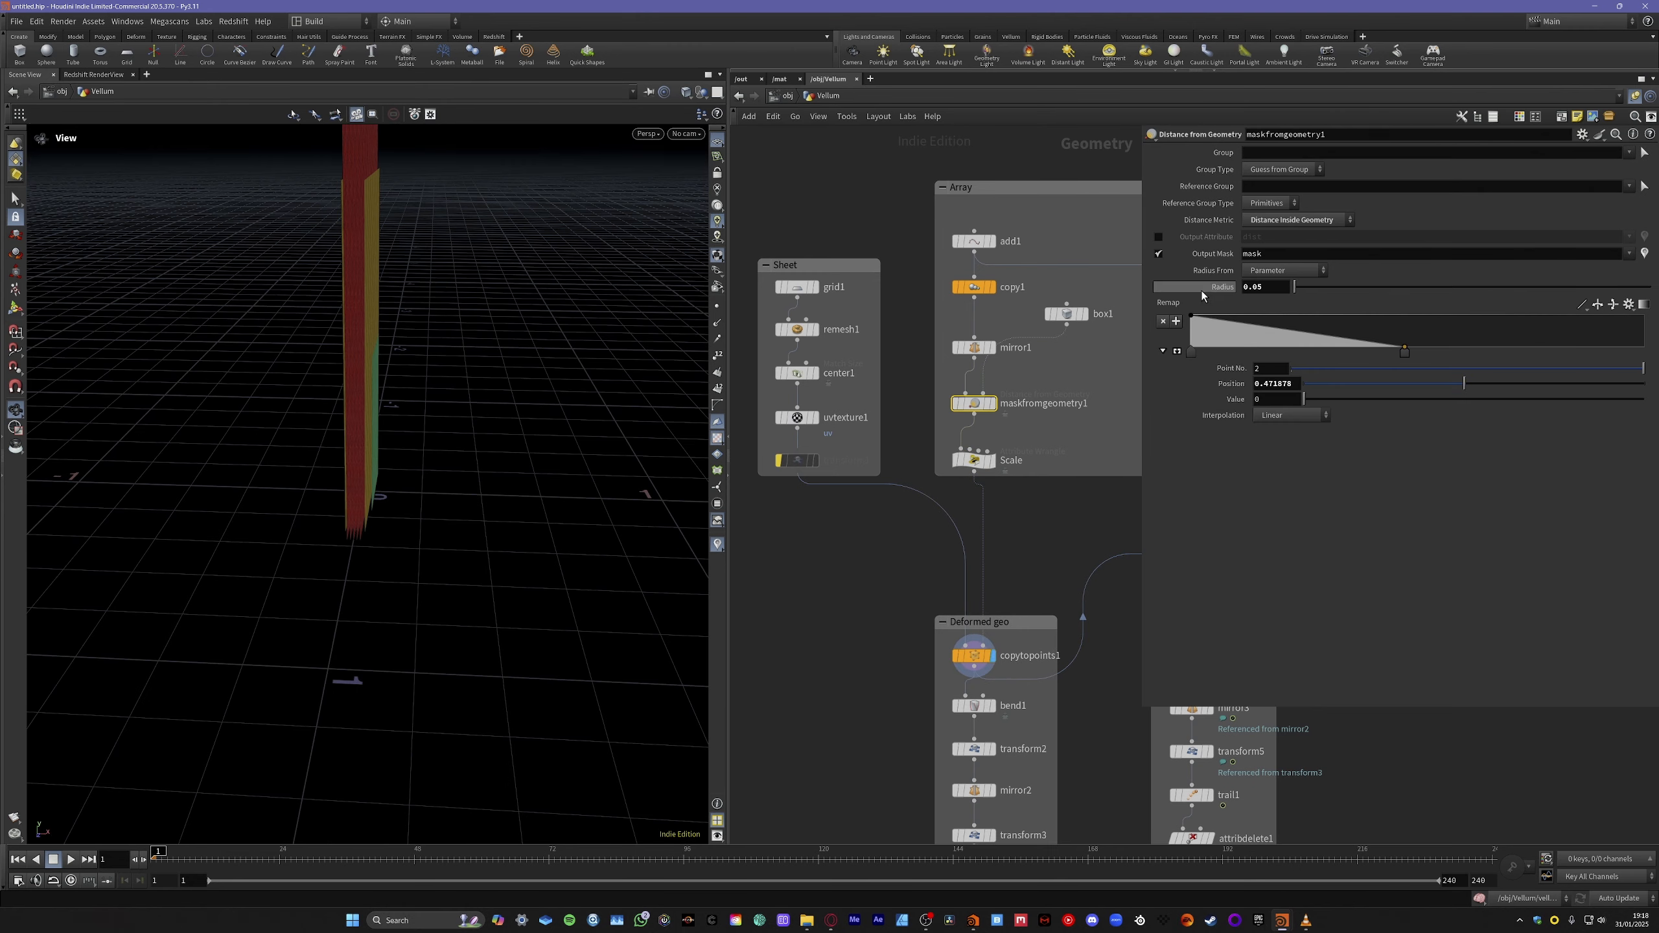
click(1081, 315)
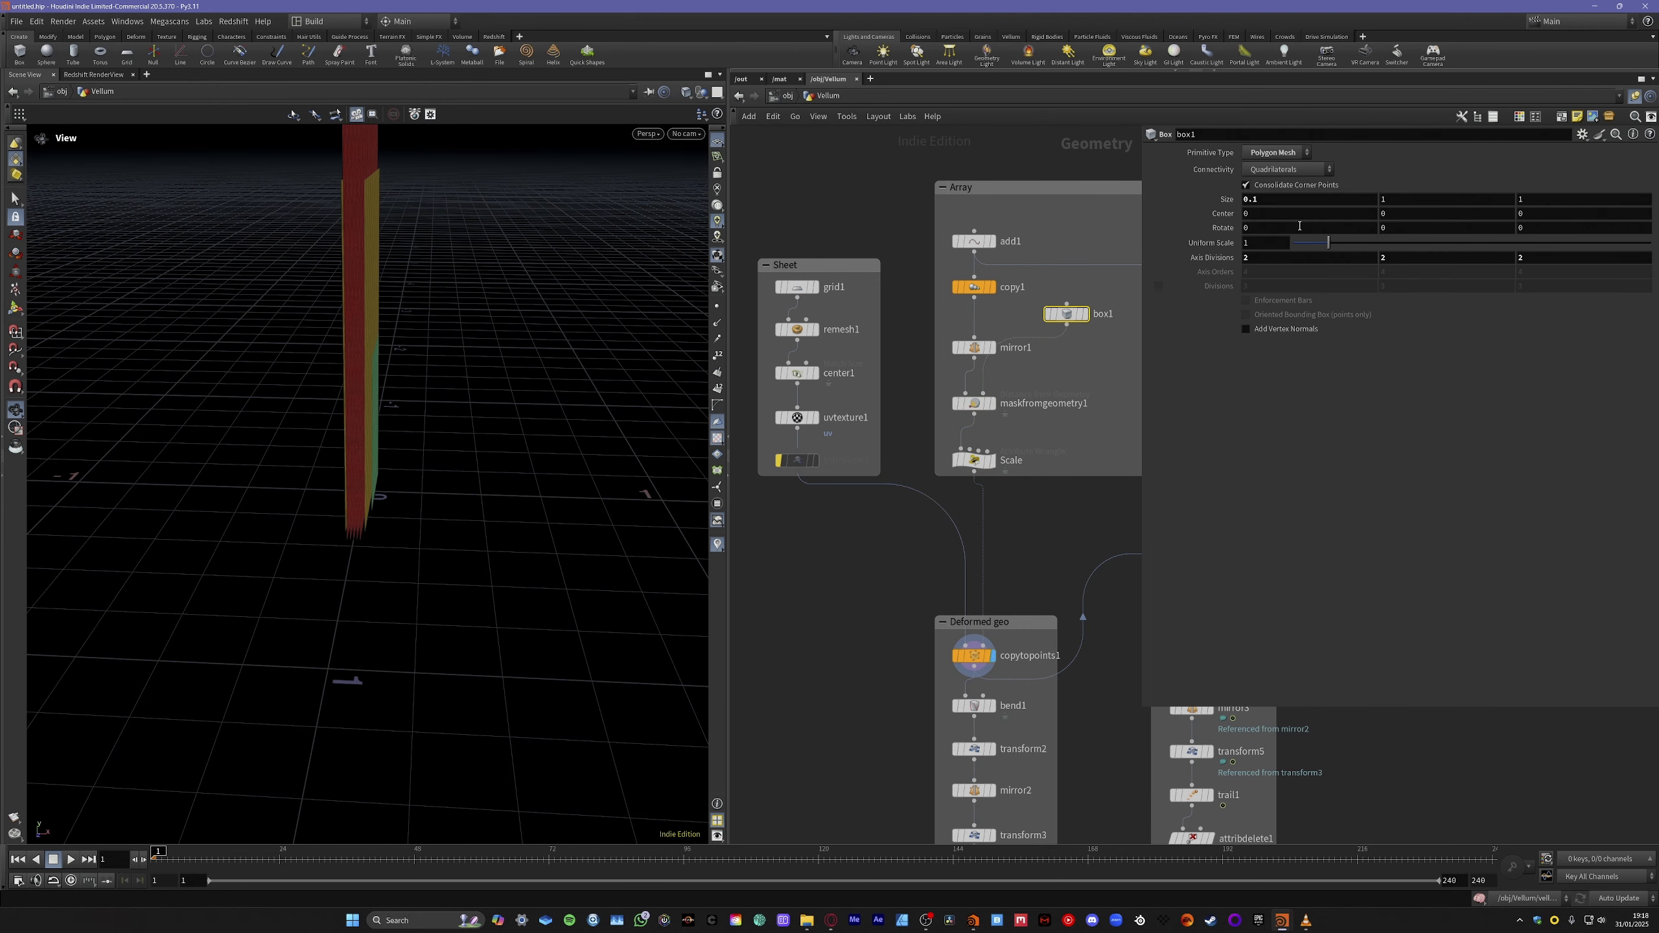
middle_drag(1274, 199, 1550, 240)
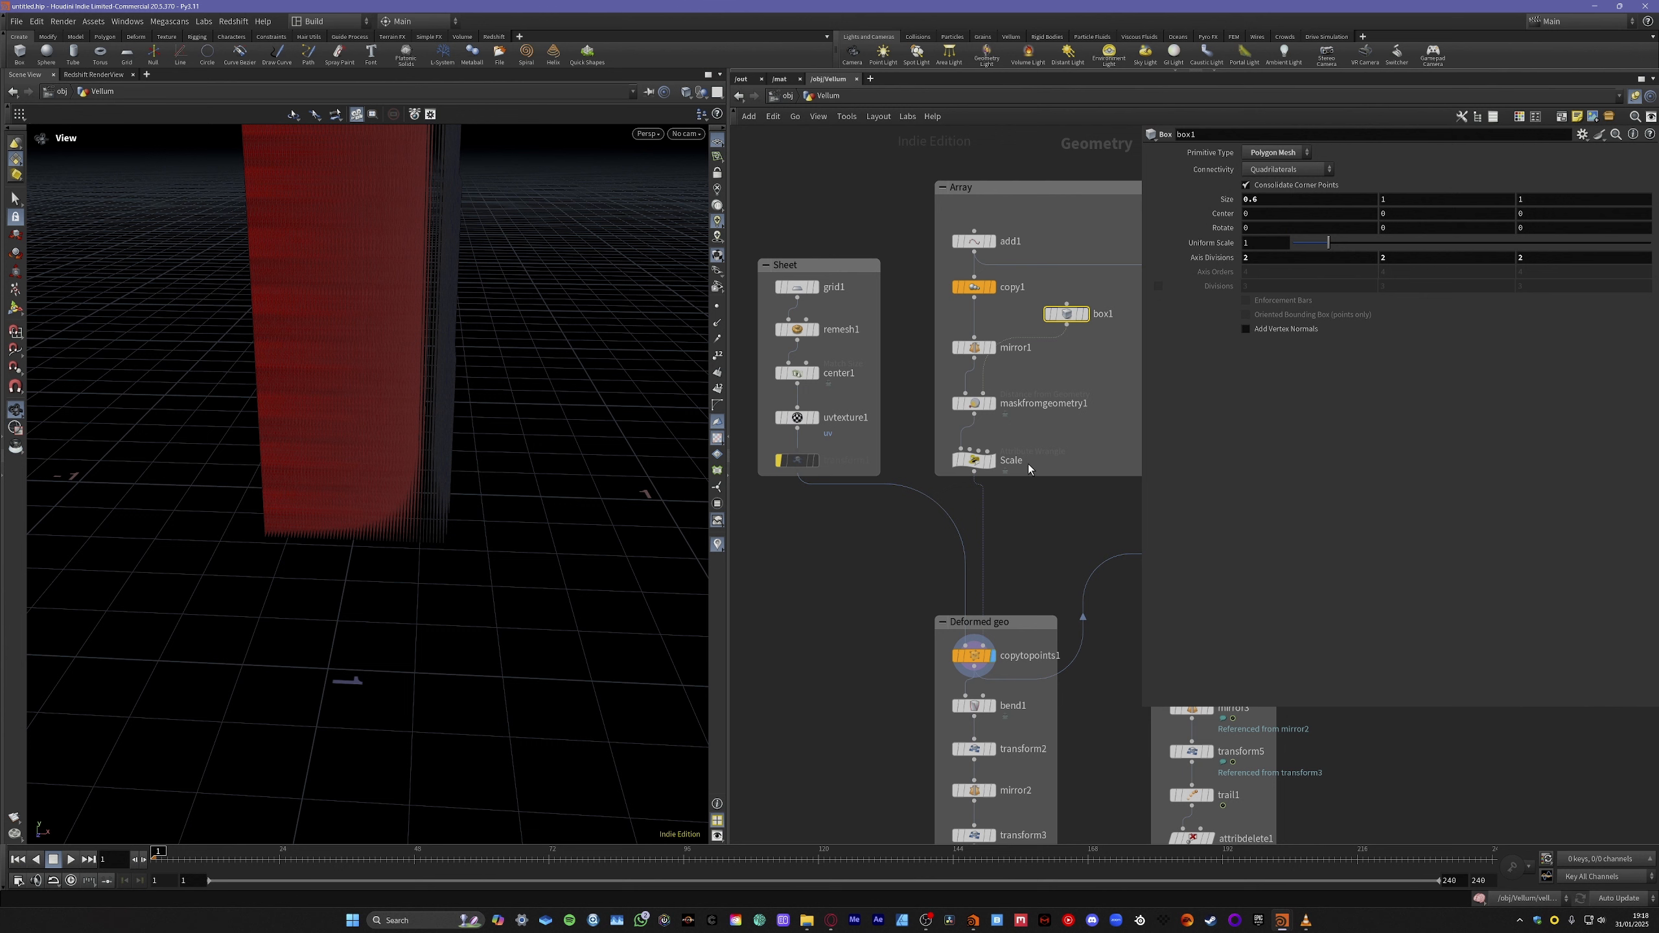
click(1081, 314)
drag(418, 432, 440, 432)
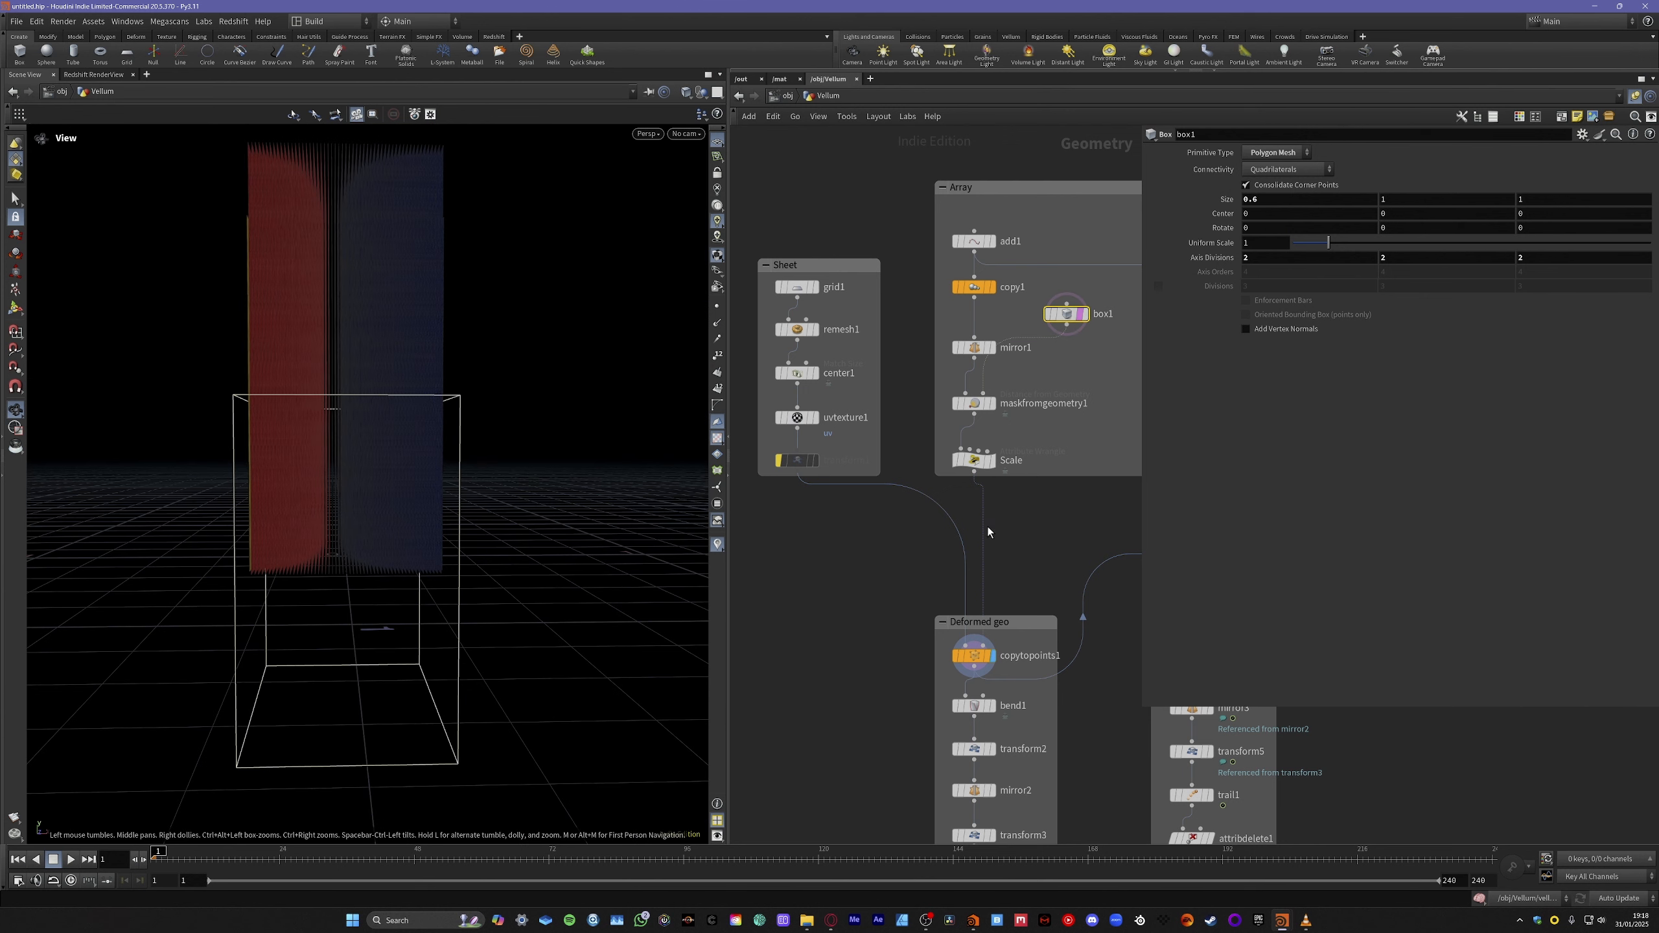
Display maskfromgeometry1, move its remap ramp's end point to position 1, and set the Radius to 0.32.
click(993, 403)
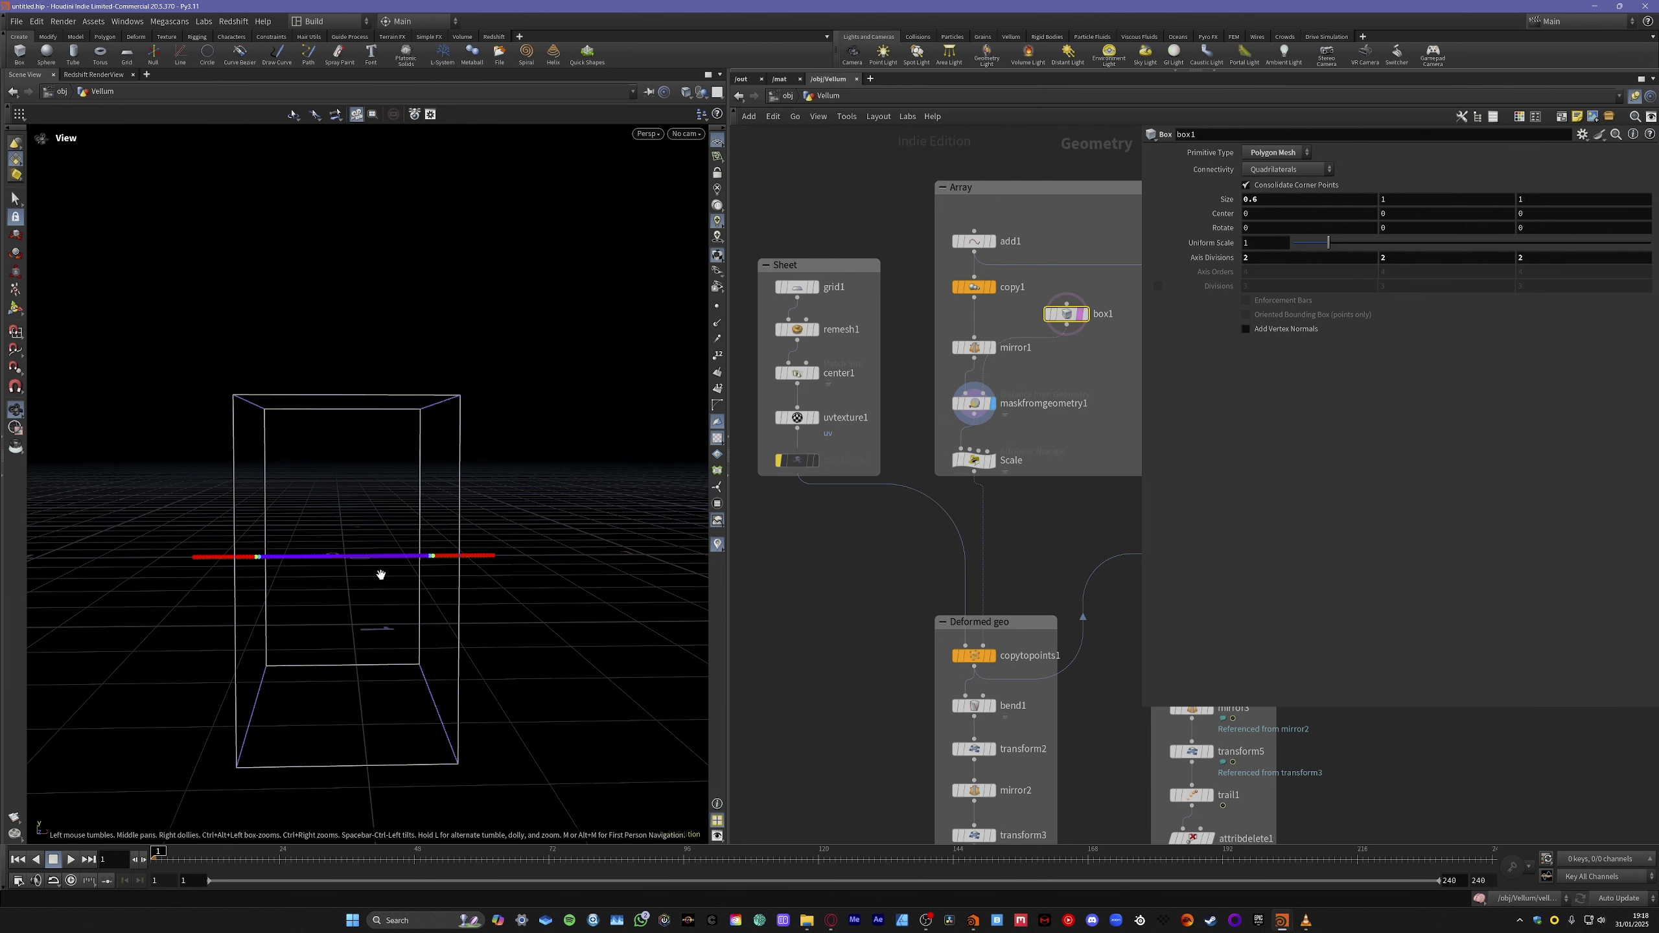
click(974, 407)
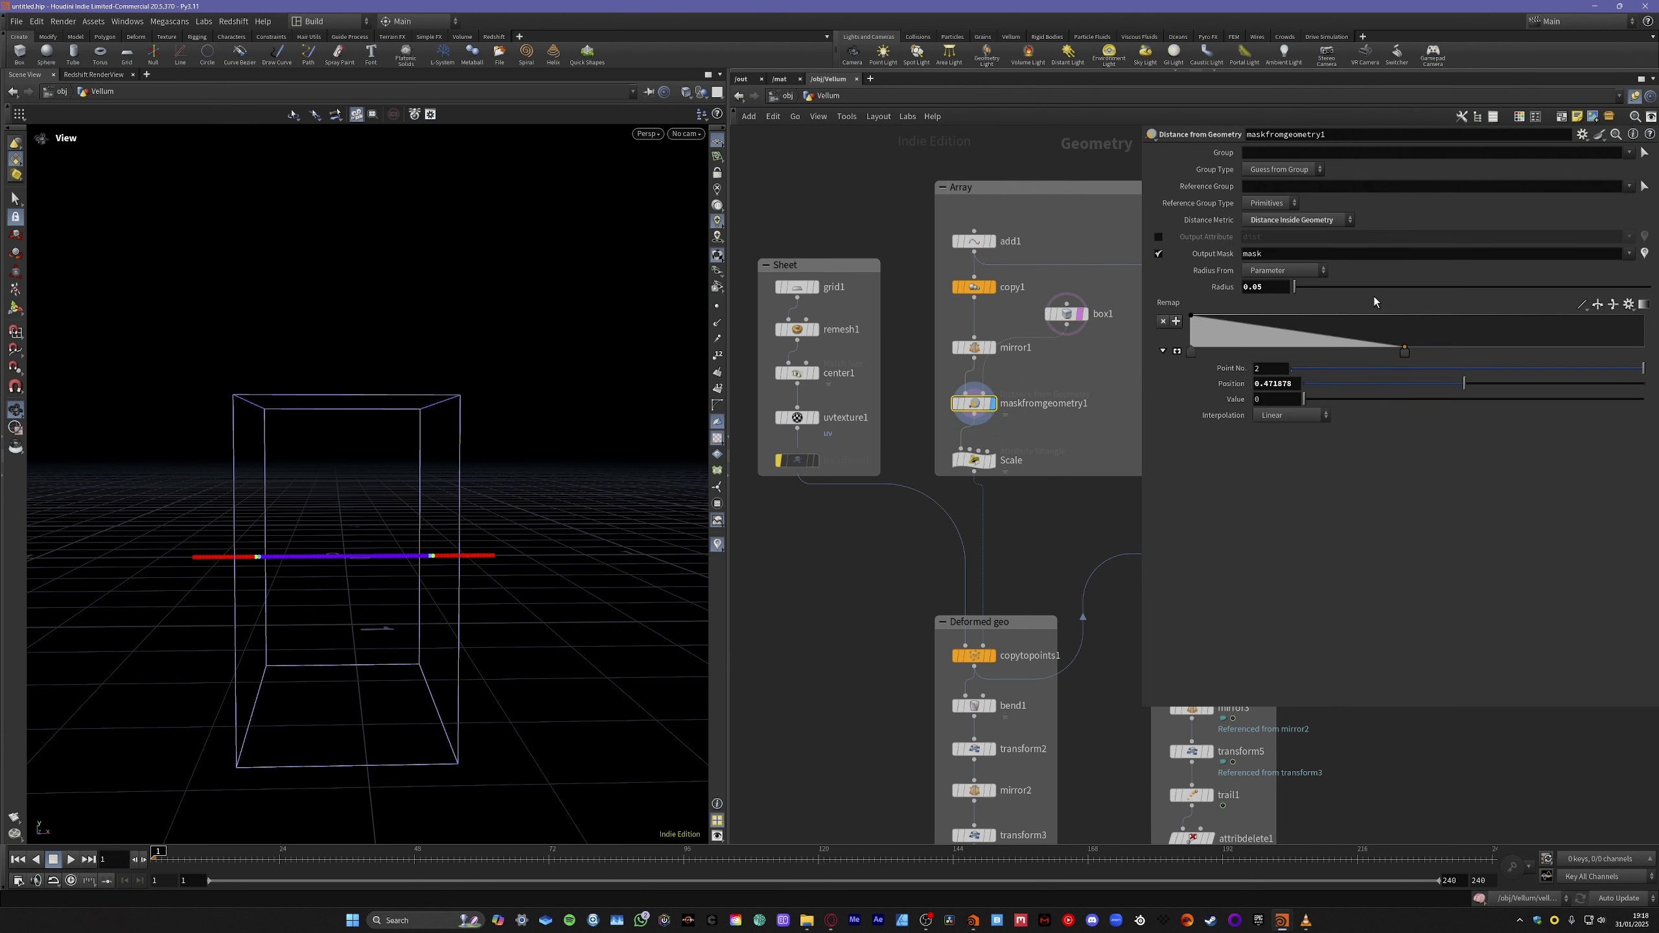
drag(1395, 357, 1650, 353)
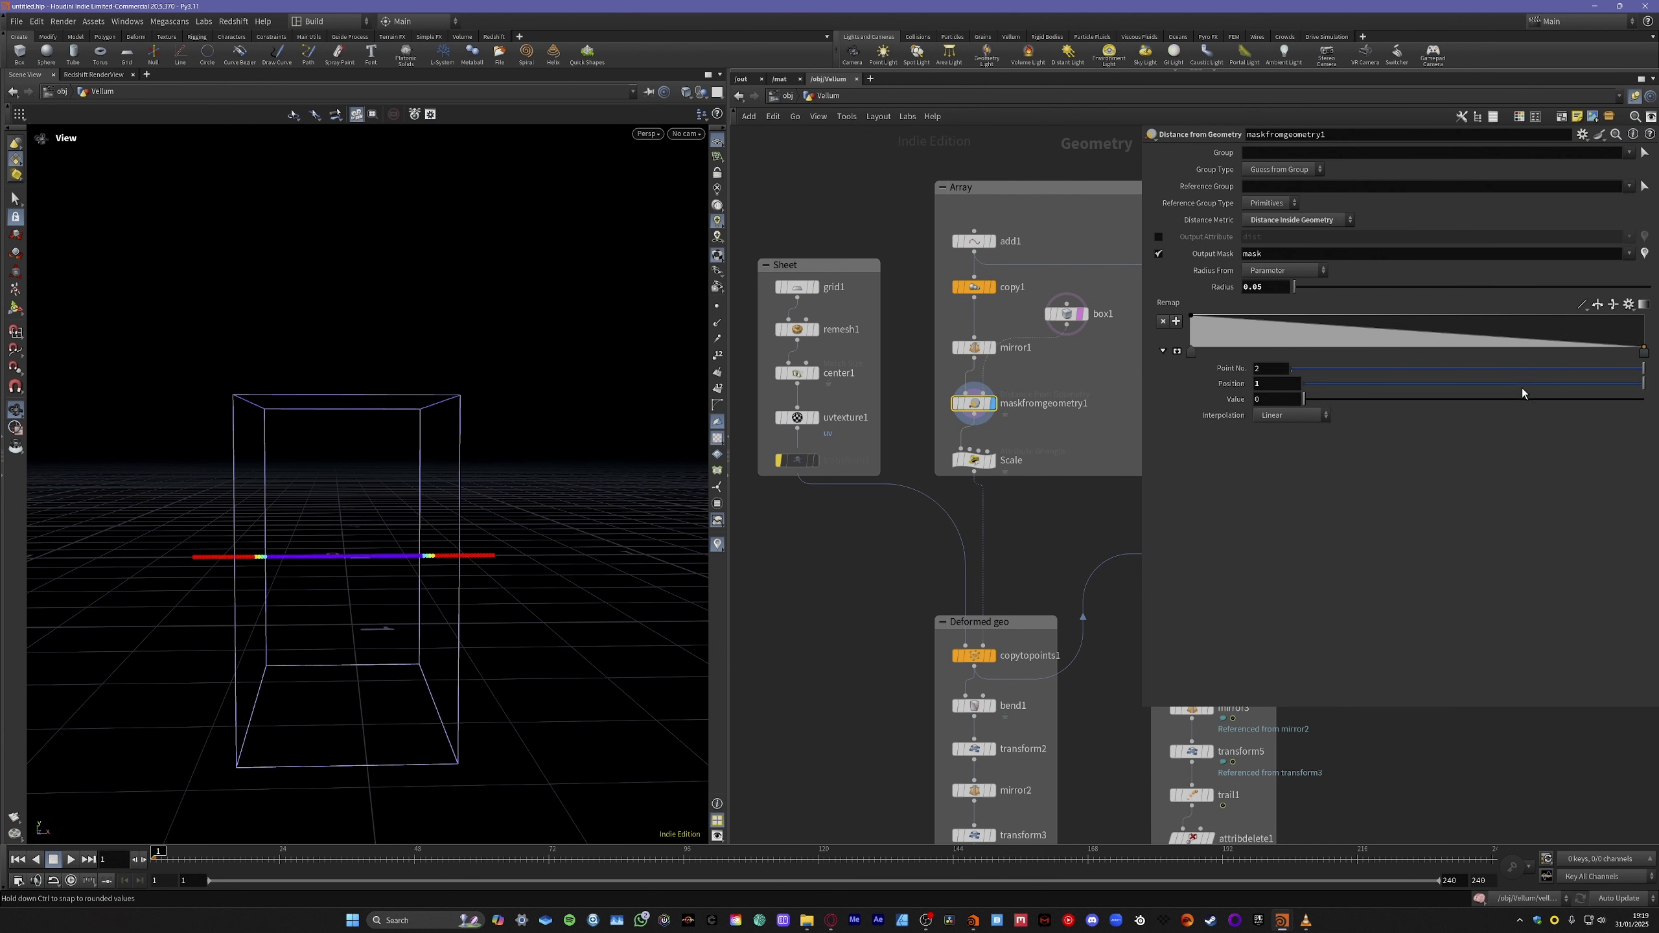
middle_drag(1280, 294, 1278, 311)
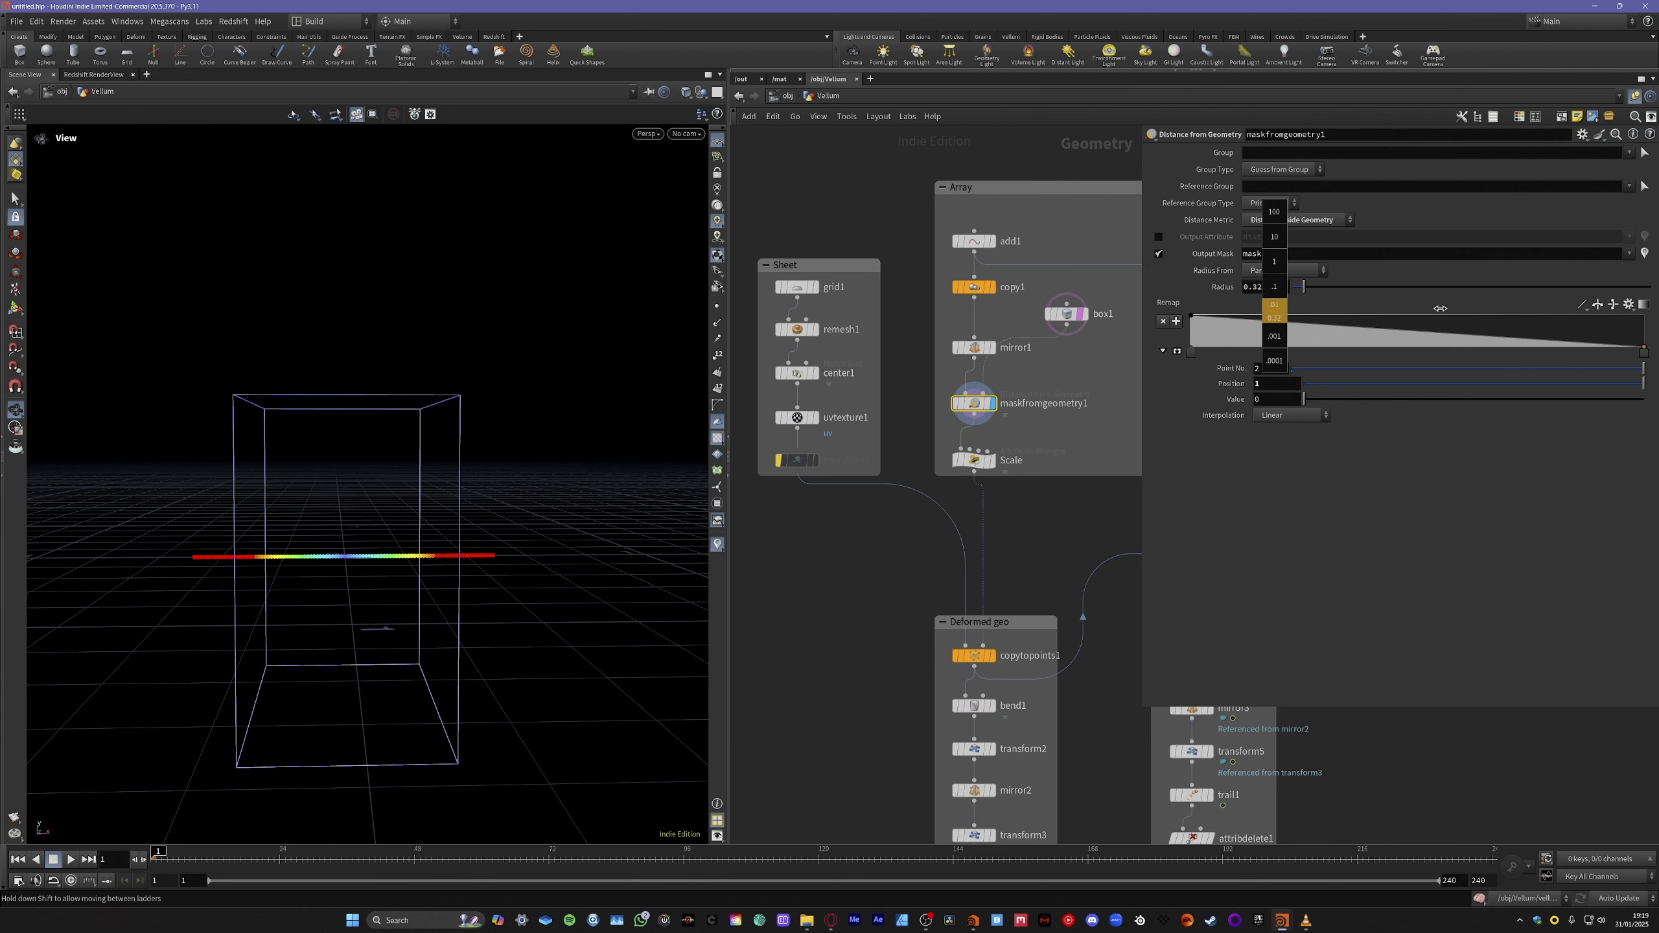
middle_drag(1440, 308, 1440, 308)
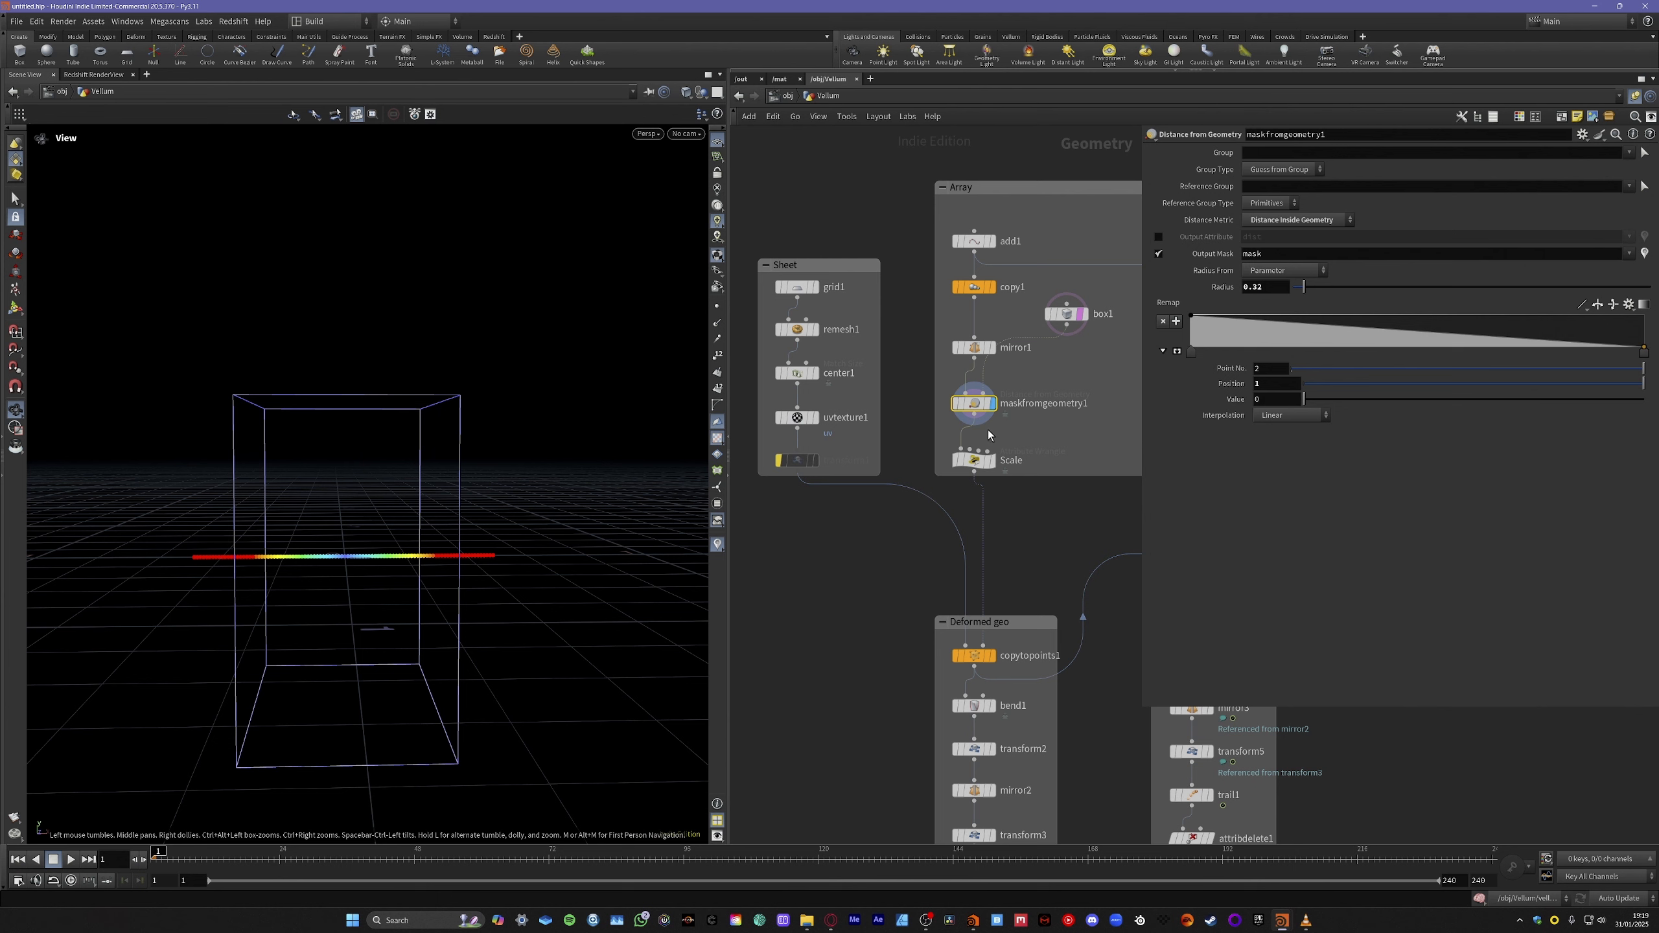
Set the X size of box1 to 0.87 and display copytopoints1 to inspect the sheets.
click(1066, 314)
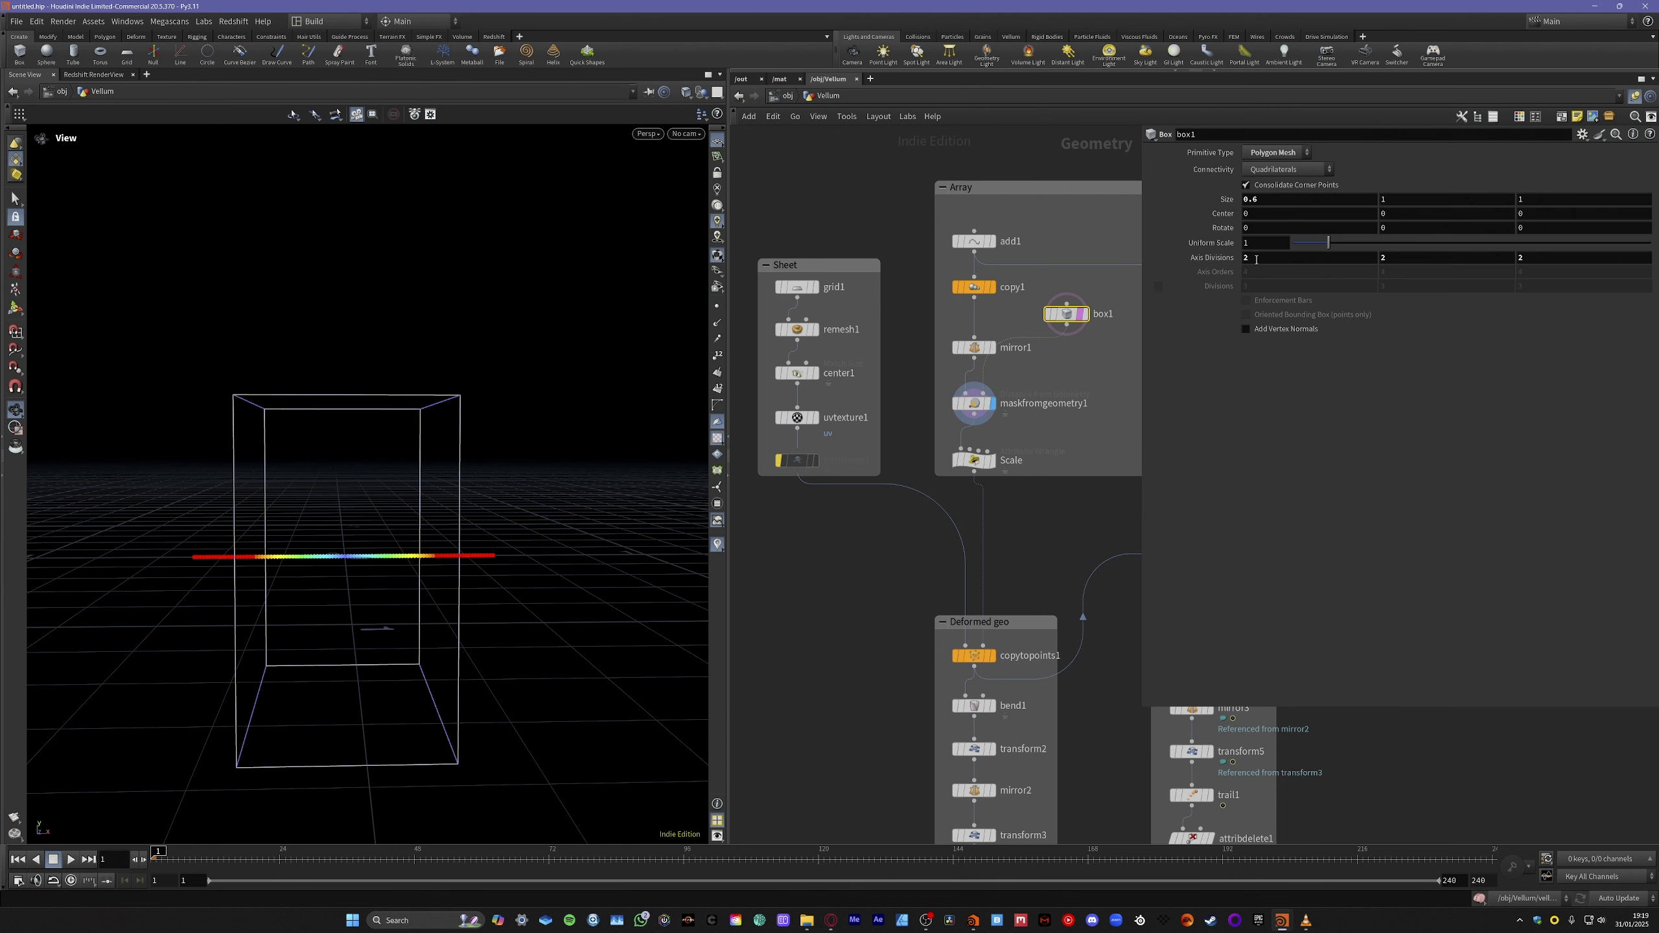
middle_drag(1264, 213, 1428, 216)
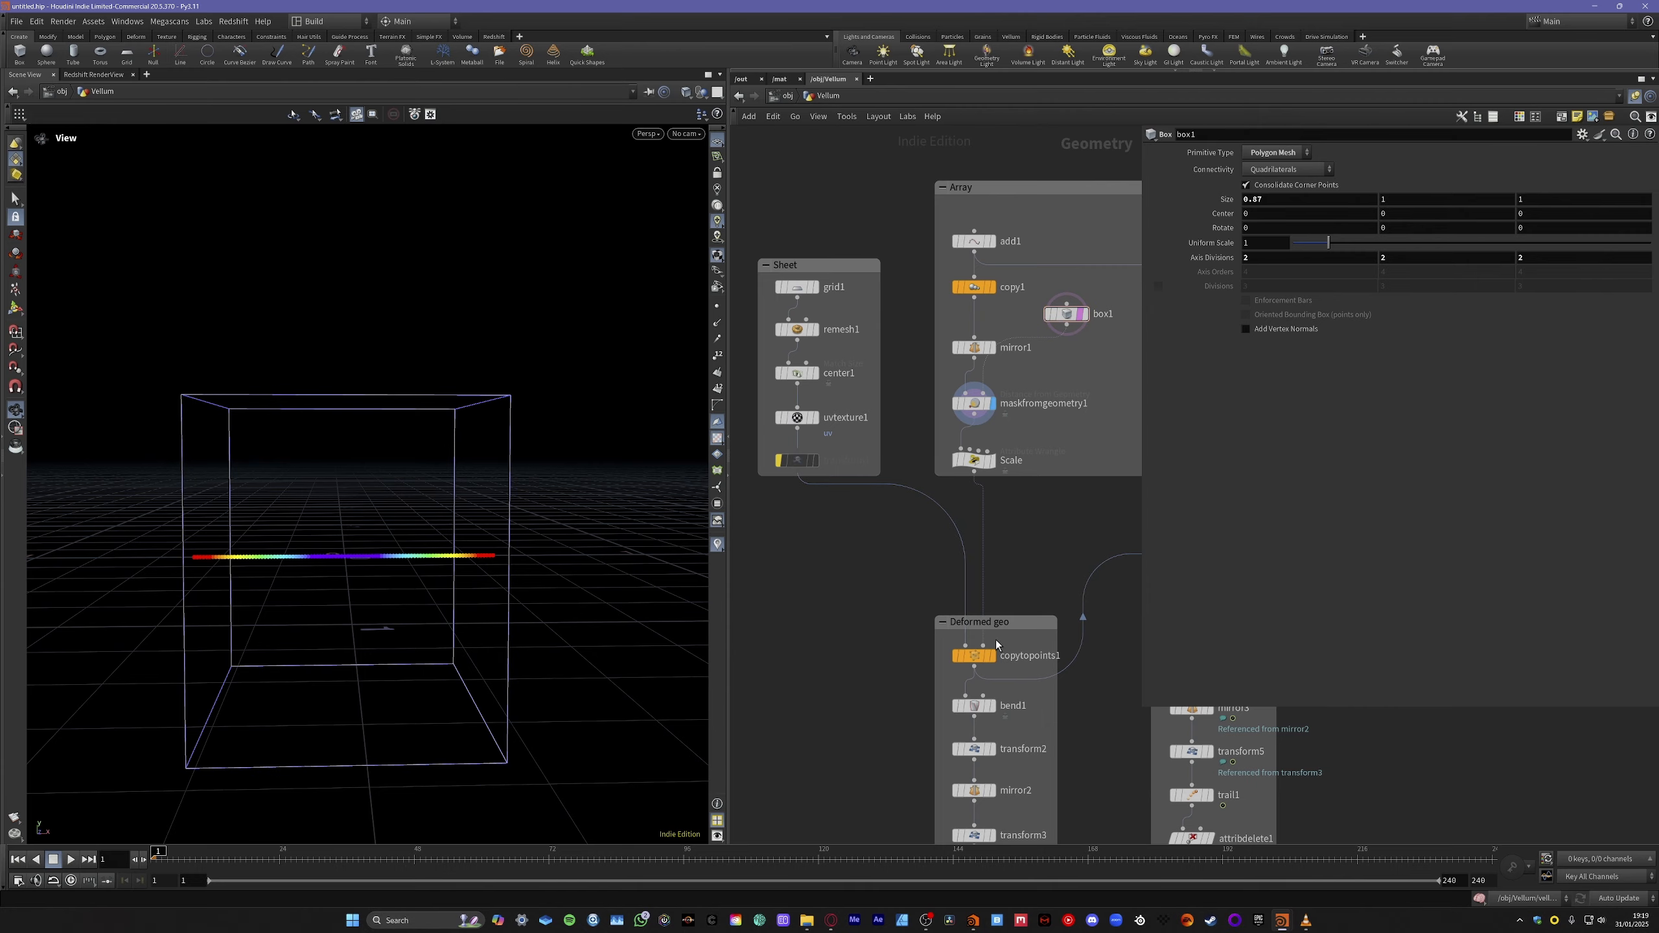
click(994, 655)
drag(444, 519, 270, 485)
drag(1072, 328, 1083, 342)
Set the Radius of maskfromgeometry1 to 0.44 and check the tapered stack.
click(973, 403)
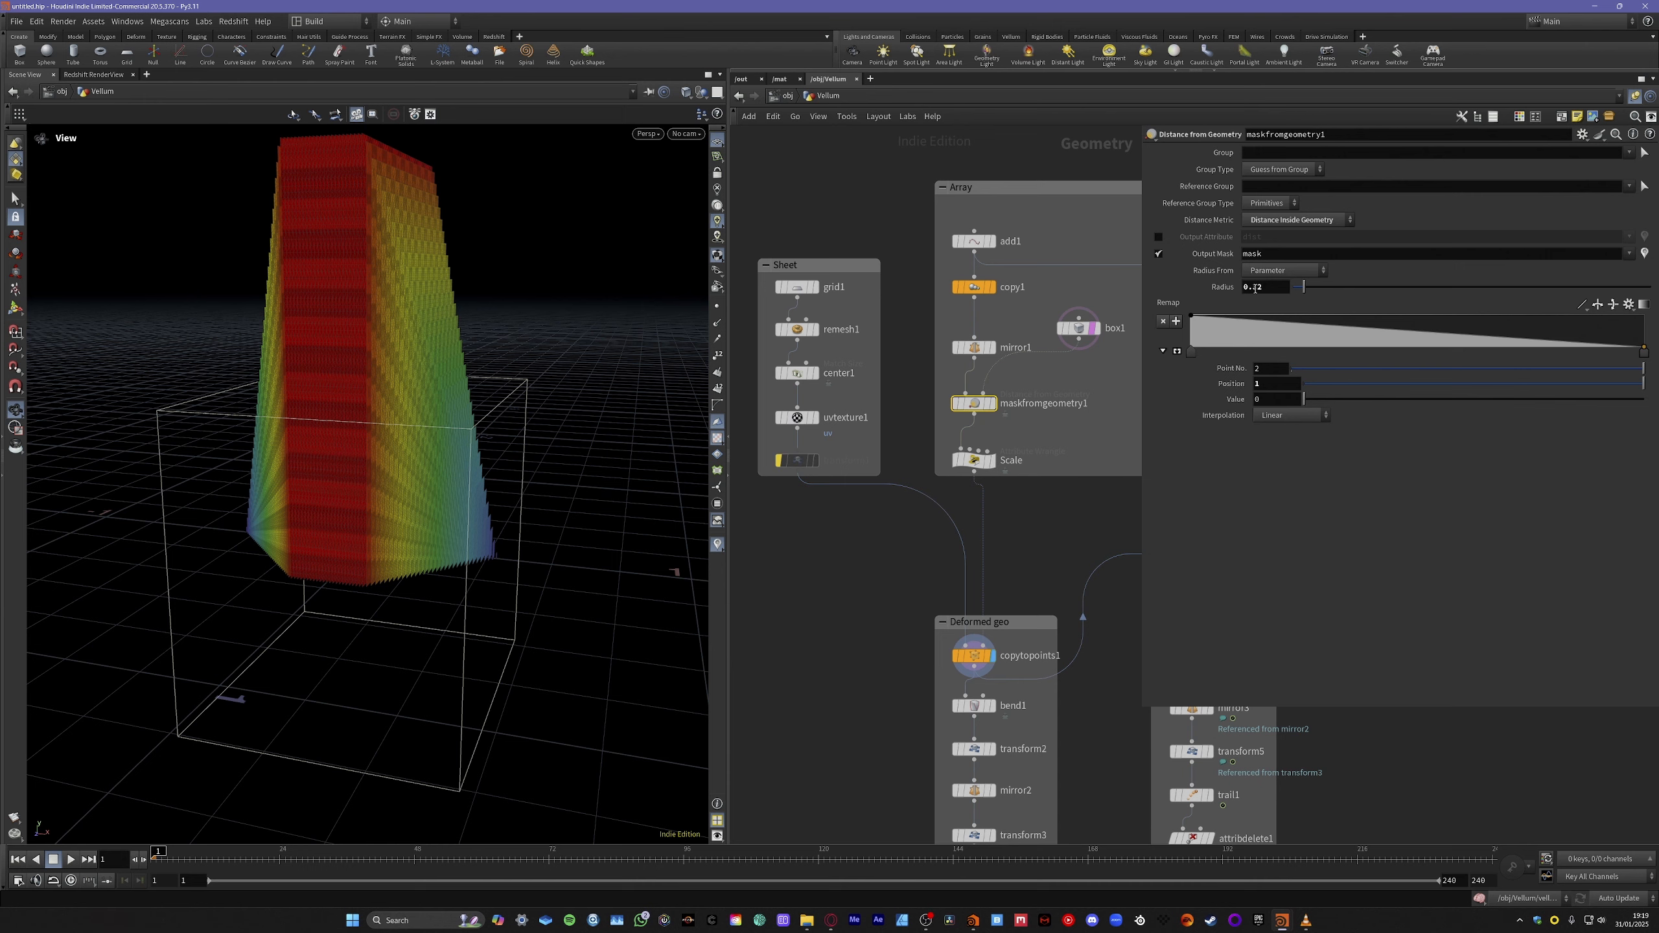
middle_drag(1254, 289, 1335, 307)
drag(315, 519, 399, 507)
Set the maskfromgeometry1 remap ramp to Bezier and adjust the first point's handle to reshape the stack's profile.
right_click(1573, 325)
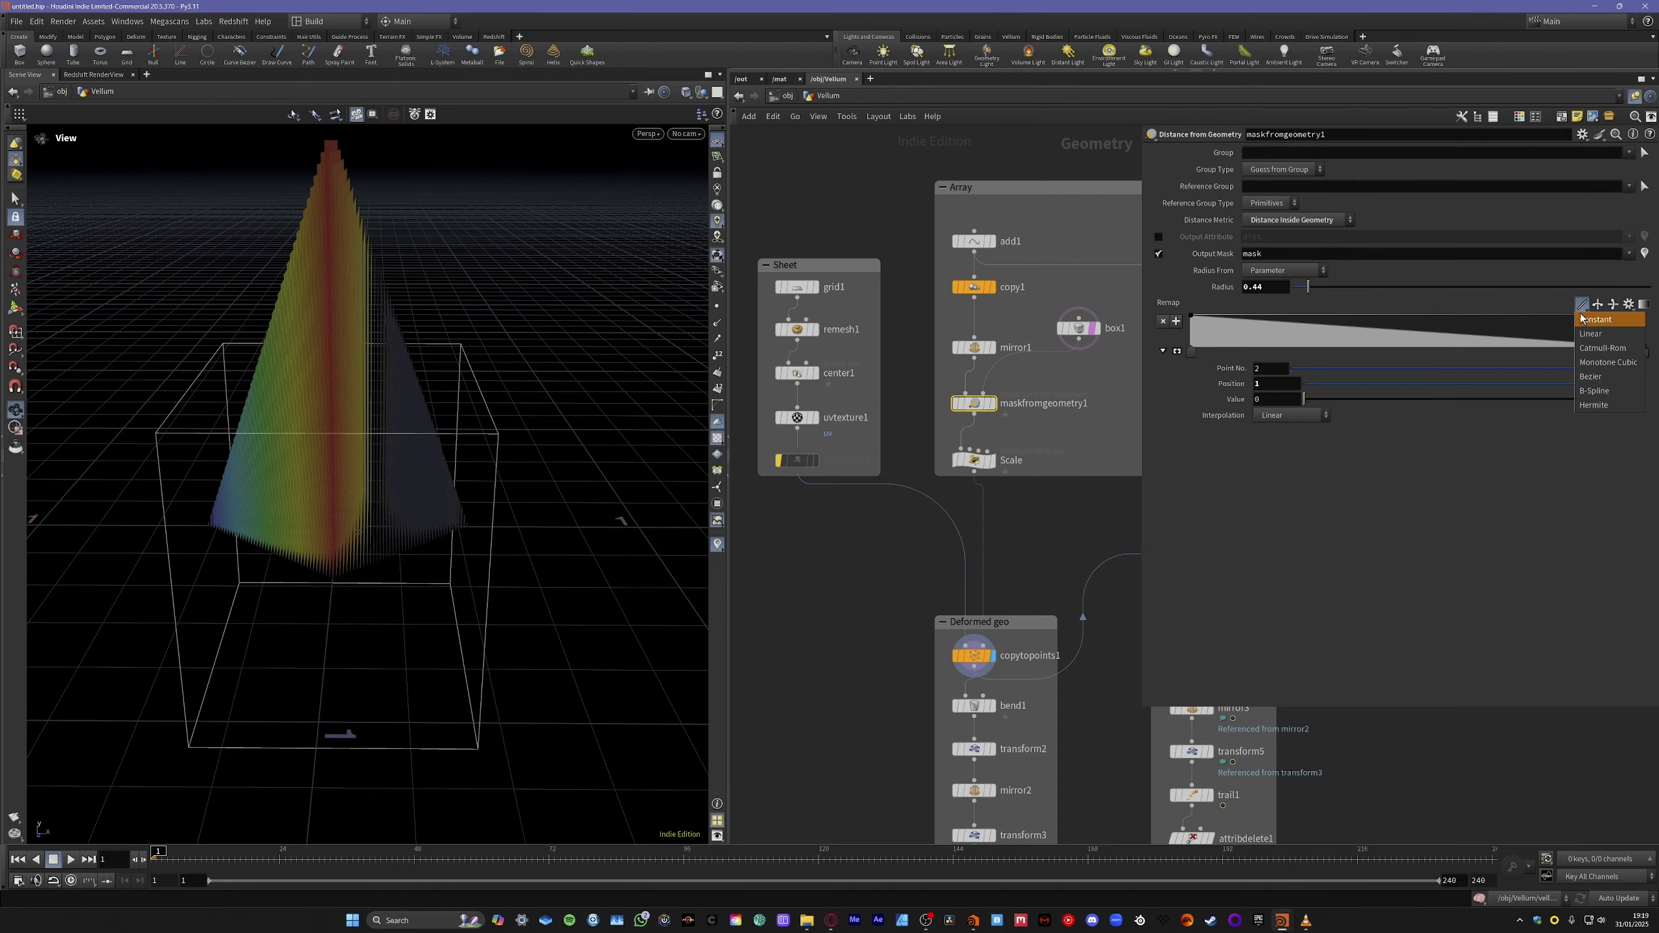
click(1592, 370)
drag(529, 452, 389, 393)
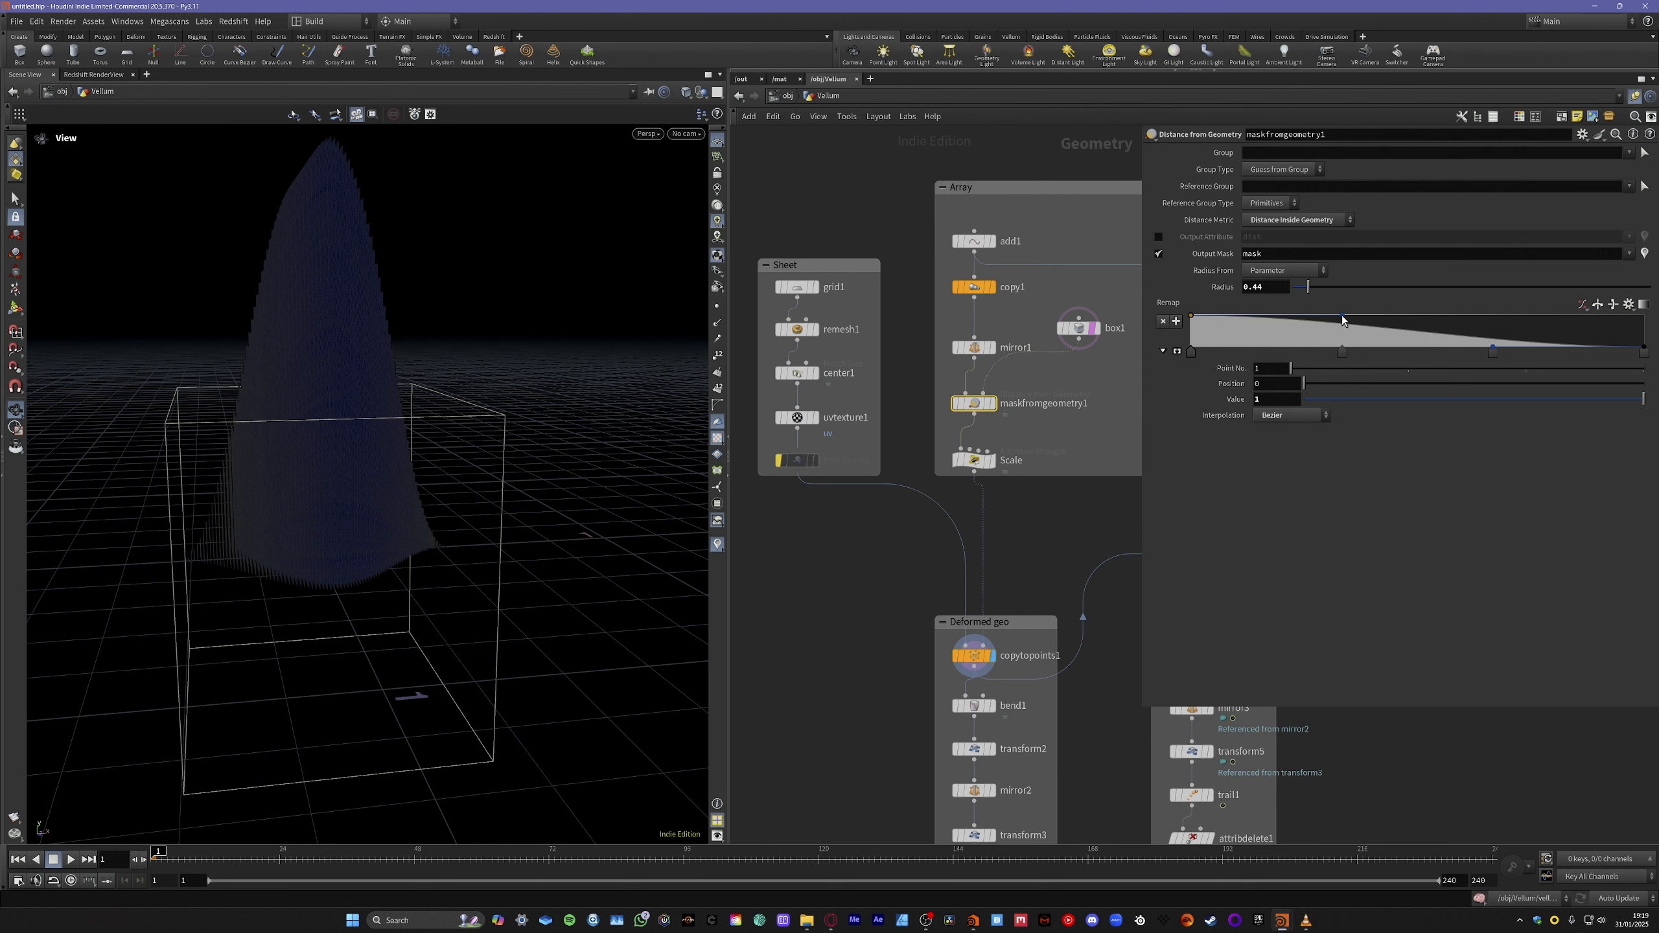
drag(1342, 319, 1292, 315)
drag(399, 370, 308, 405)
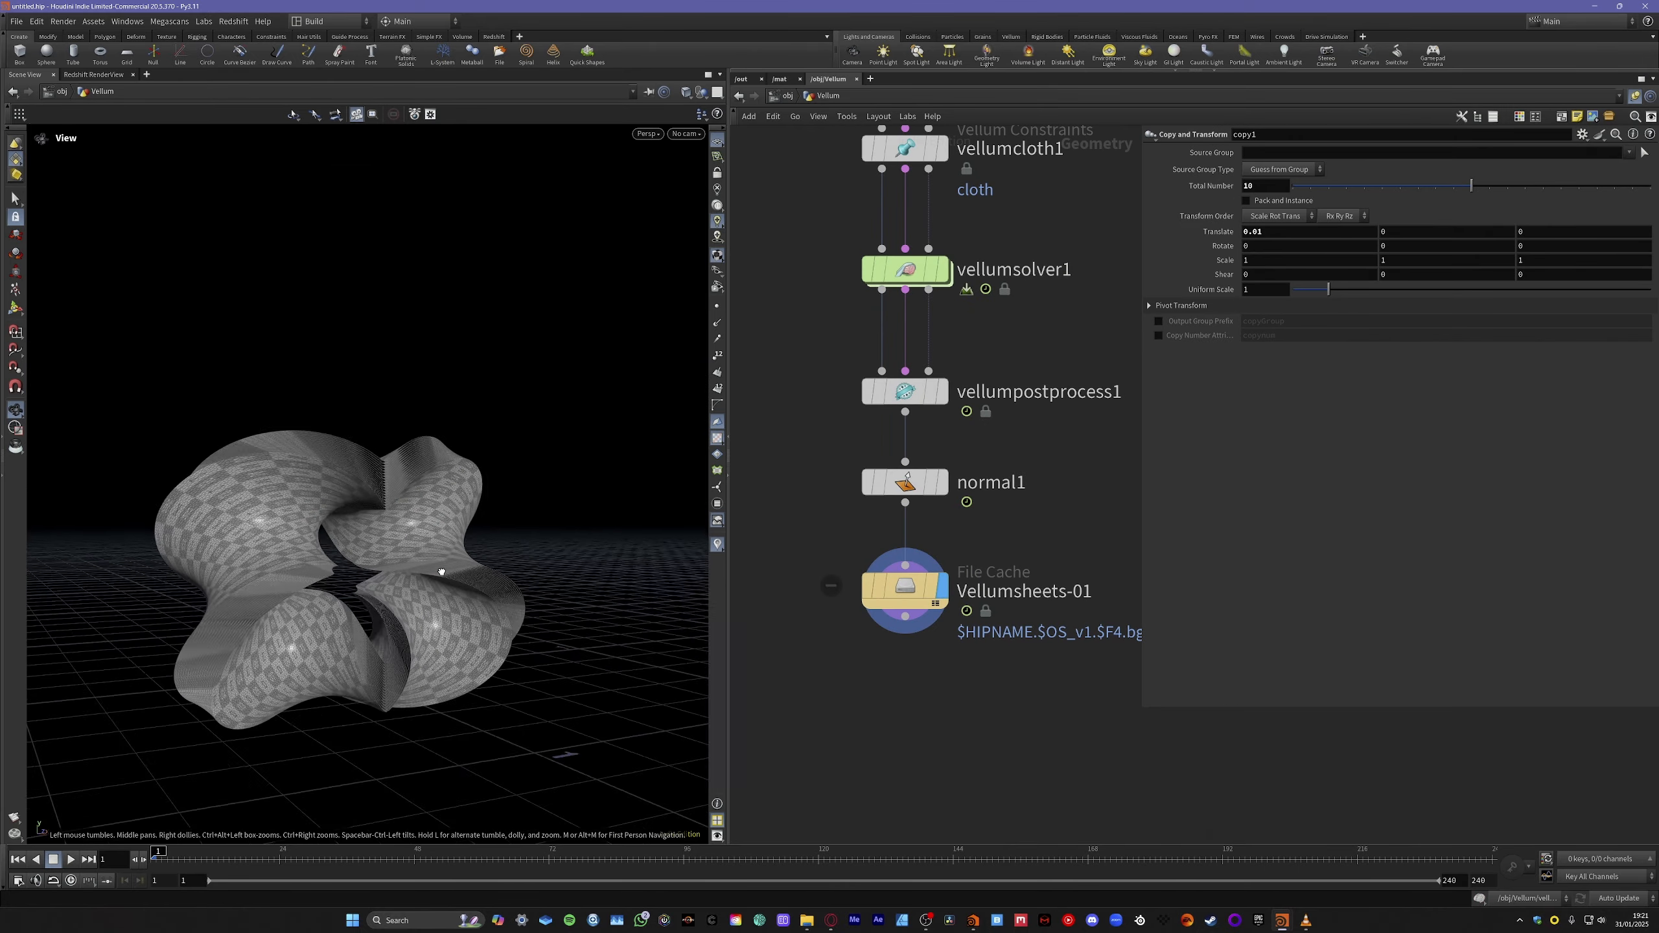
Add a Connectivity node after the Vellumsheets-01 file cache and display it.
mouse_move(436, 577)
mouse_down()
mouse_move(378, 556)
mouse_move(433, 571)
mouse_move(431, 599)
mouse_up()
scroll(433, 564, up, 5)
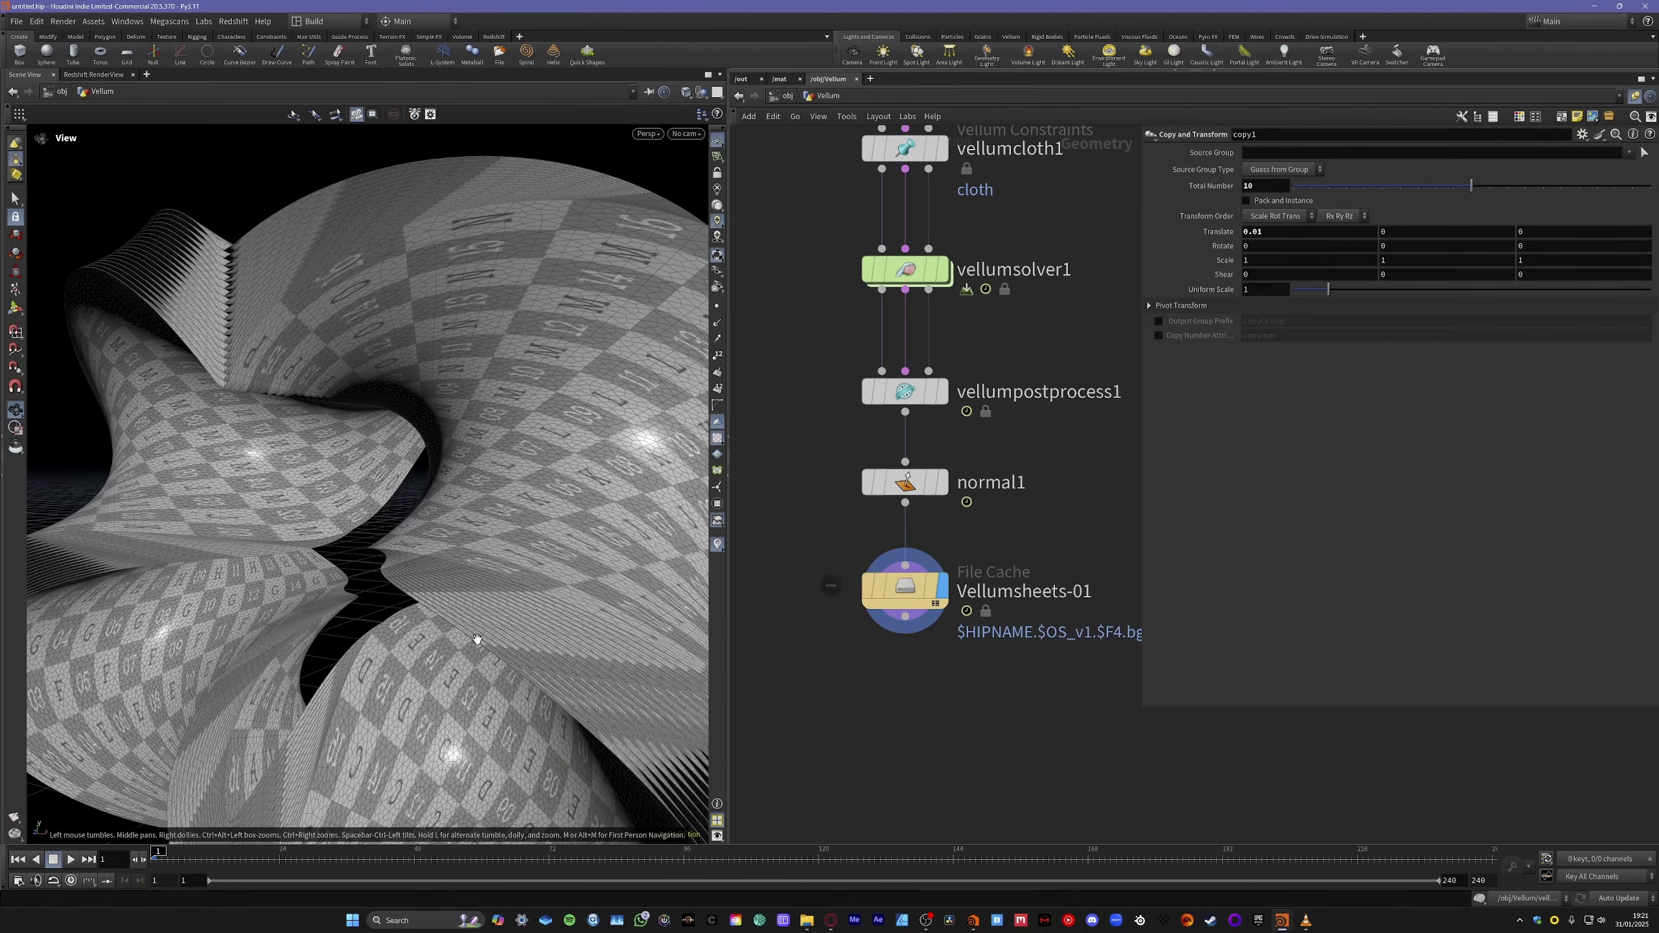
key(Tab)
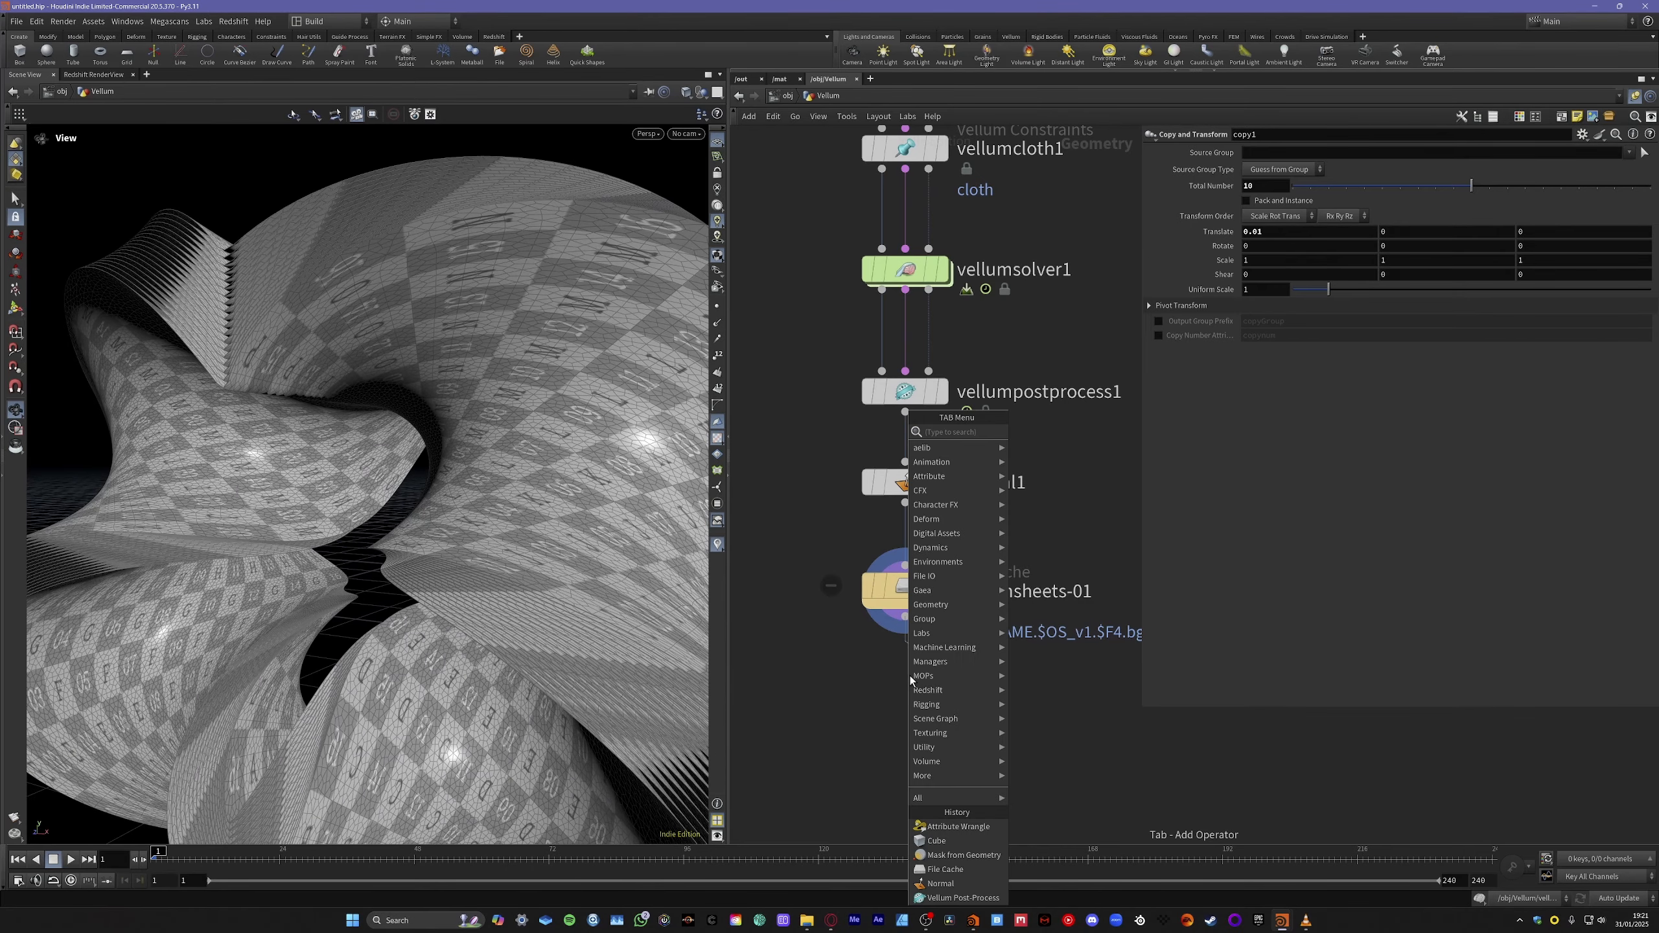
text(connec)
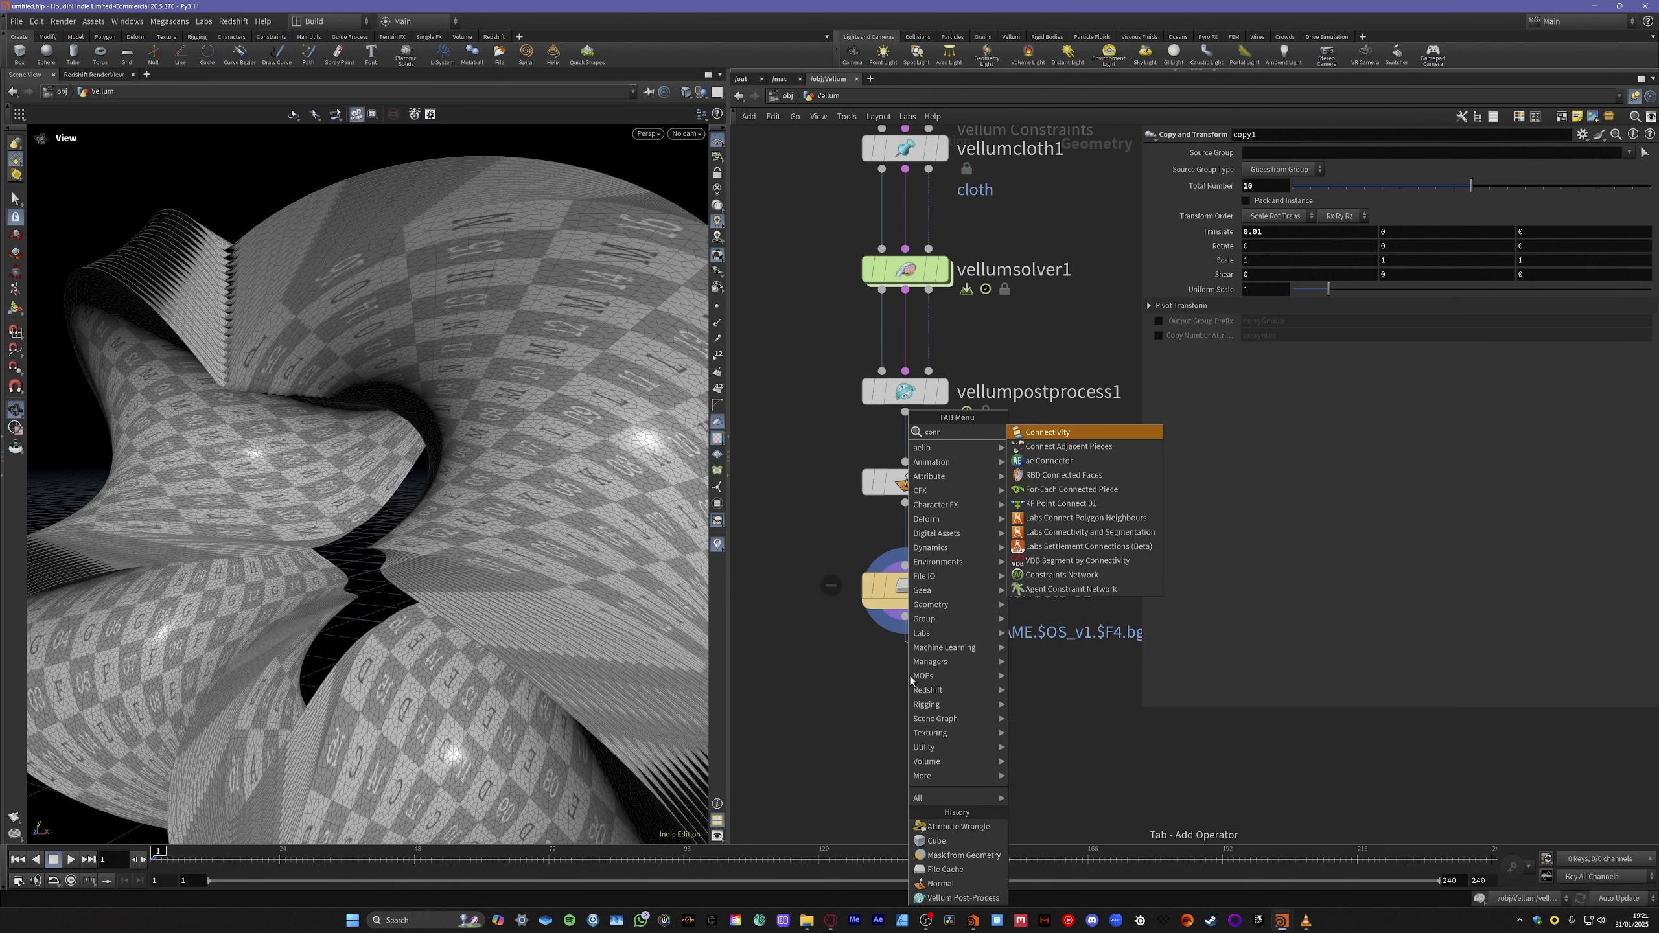
key(Return)
click(915, 682)
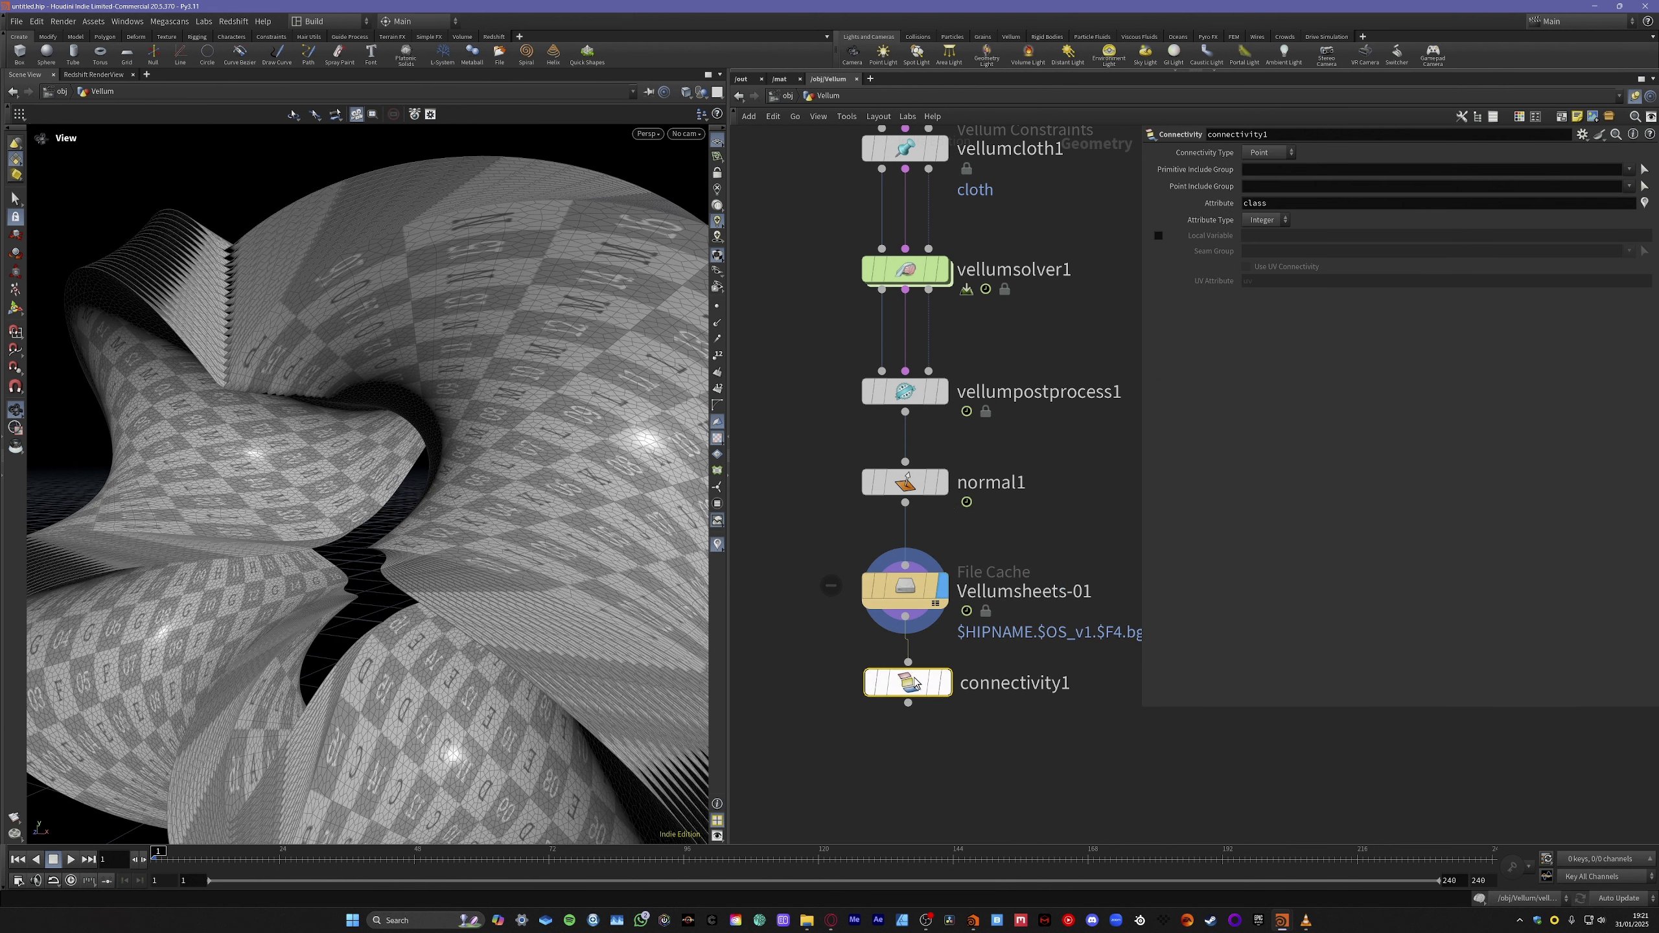
click(952, 638)
drag(908, 689, 905, 693)
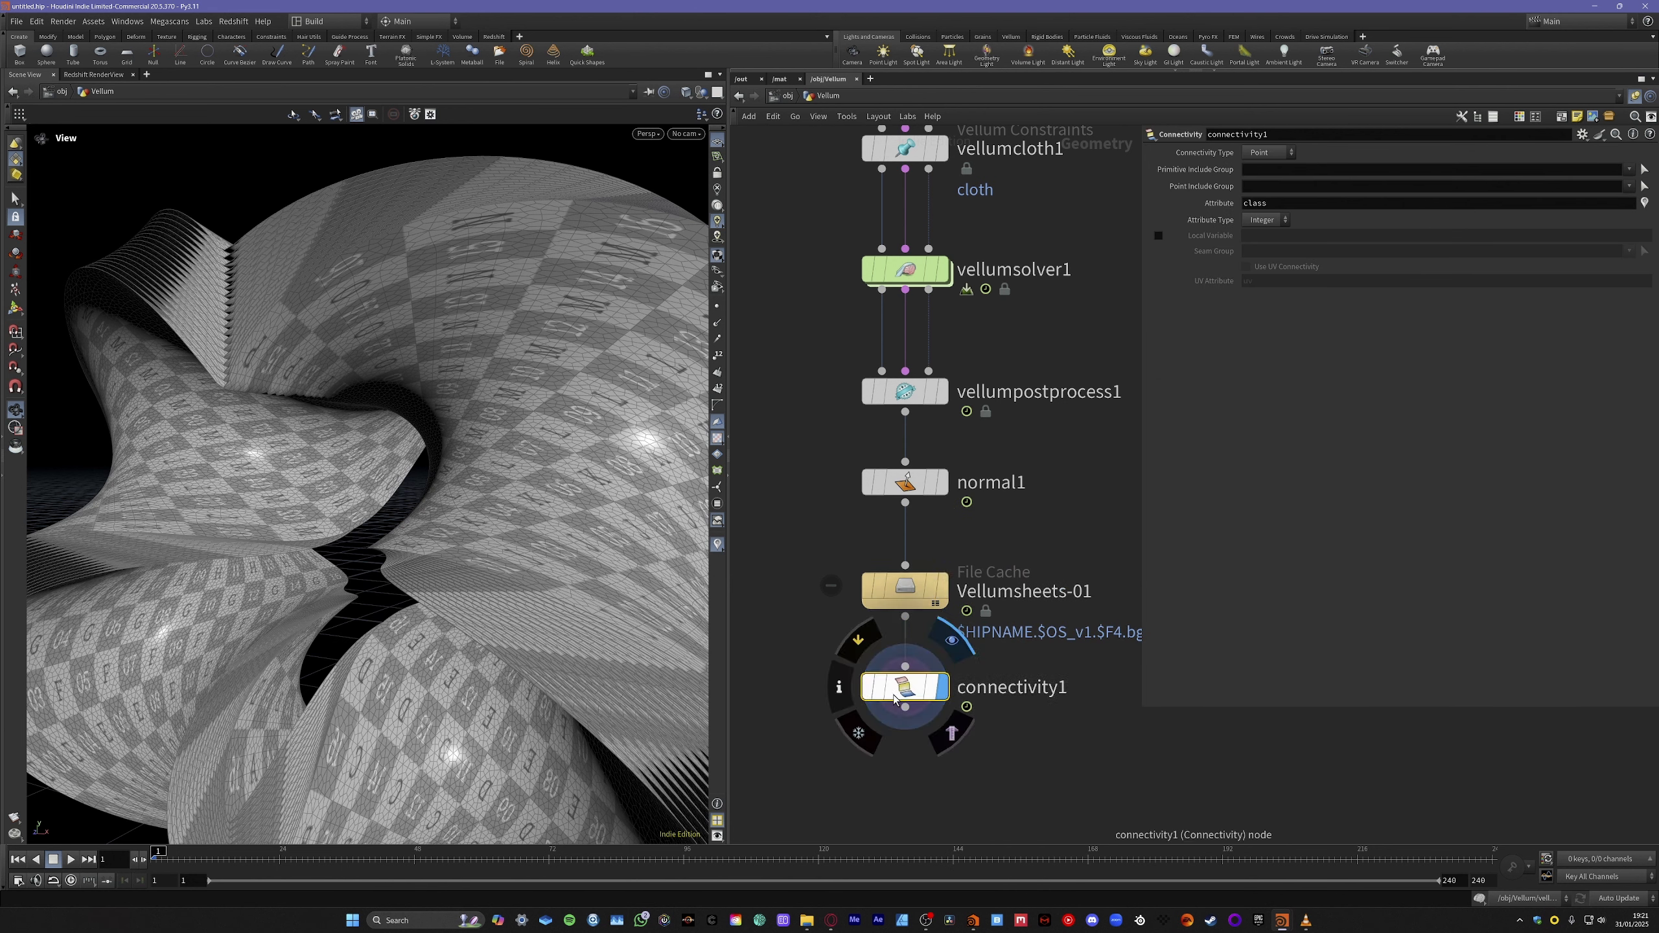
Visualize the class attribute from connectivity1's node info and inspect the colored sheets.
click(839, 686)
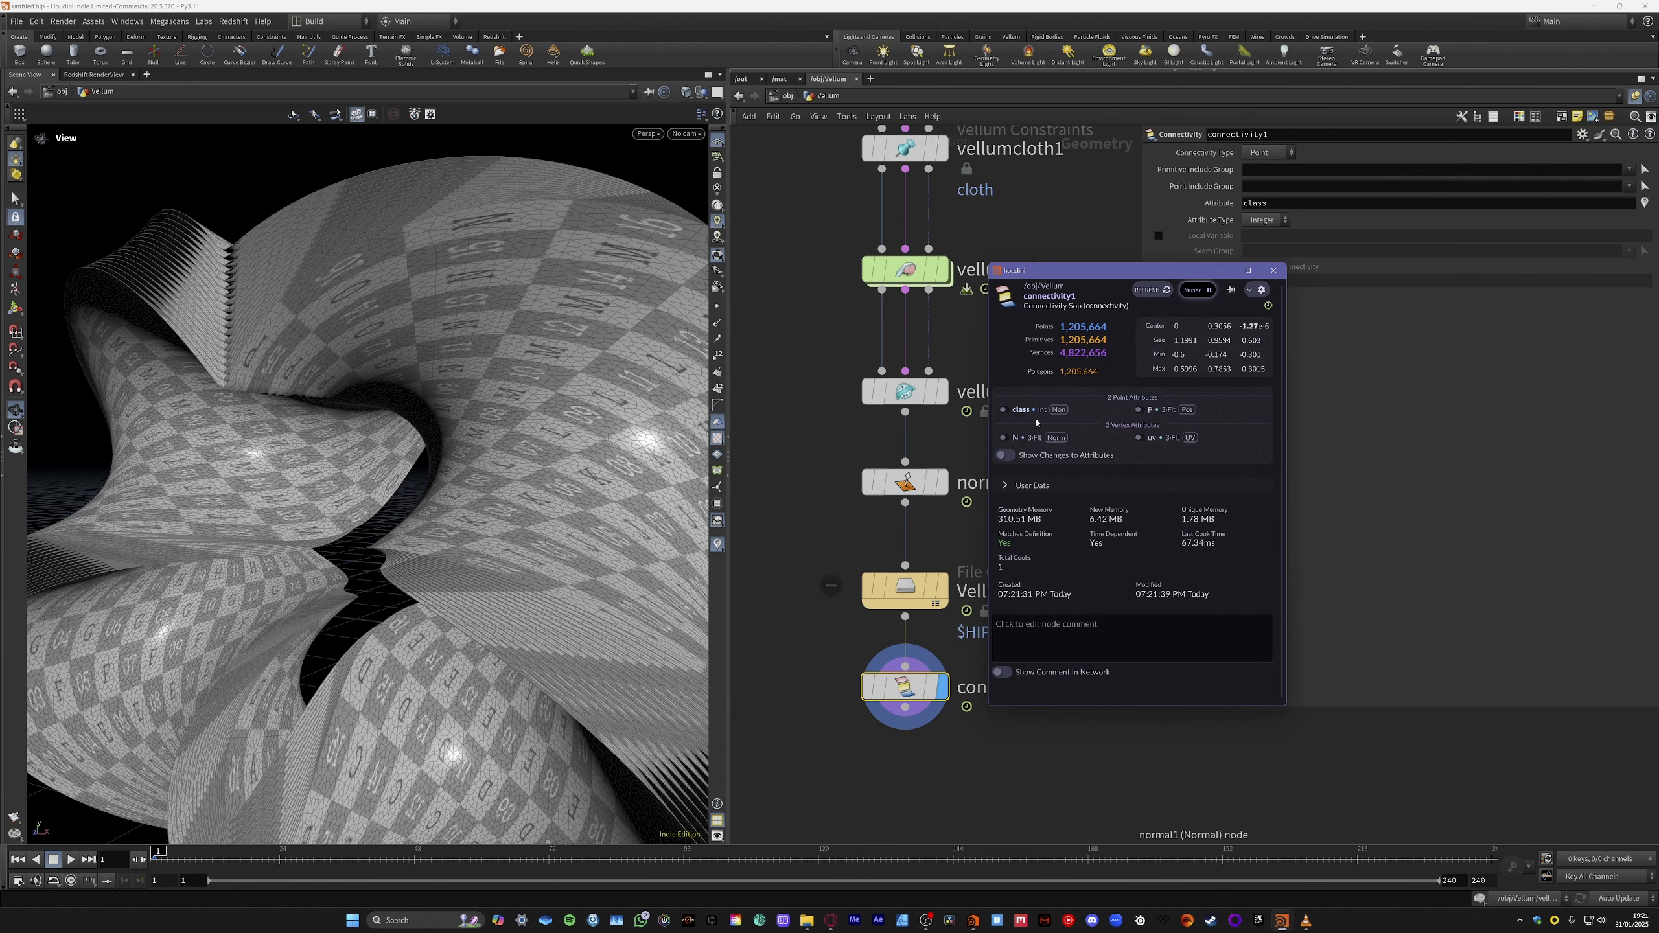
click(1005, 409)
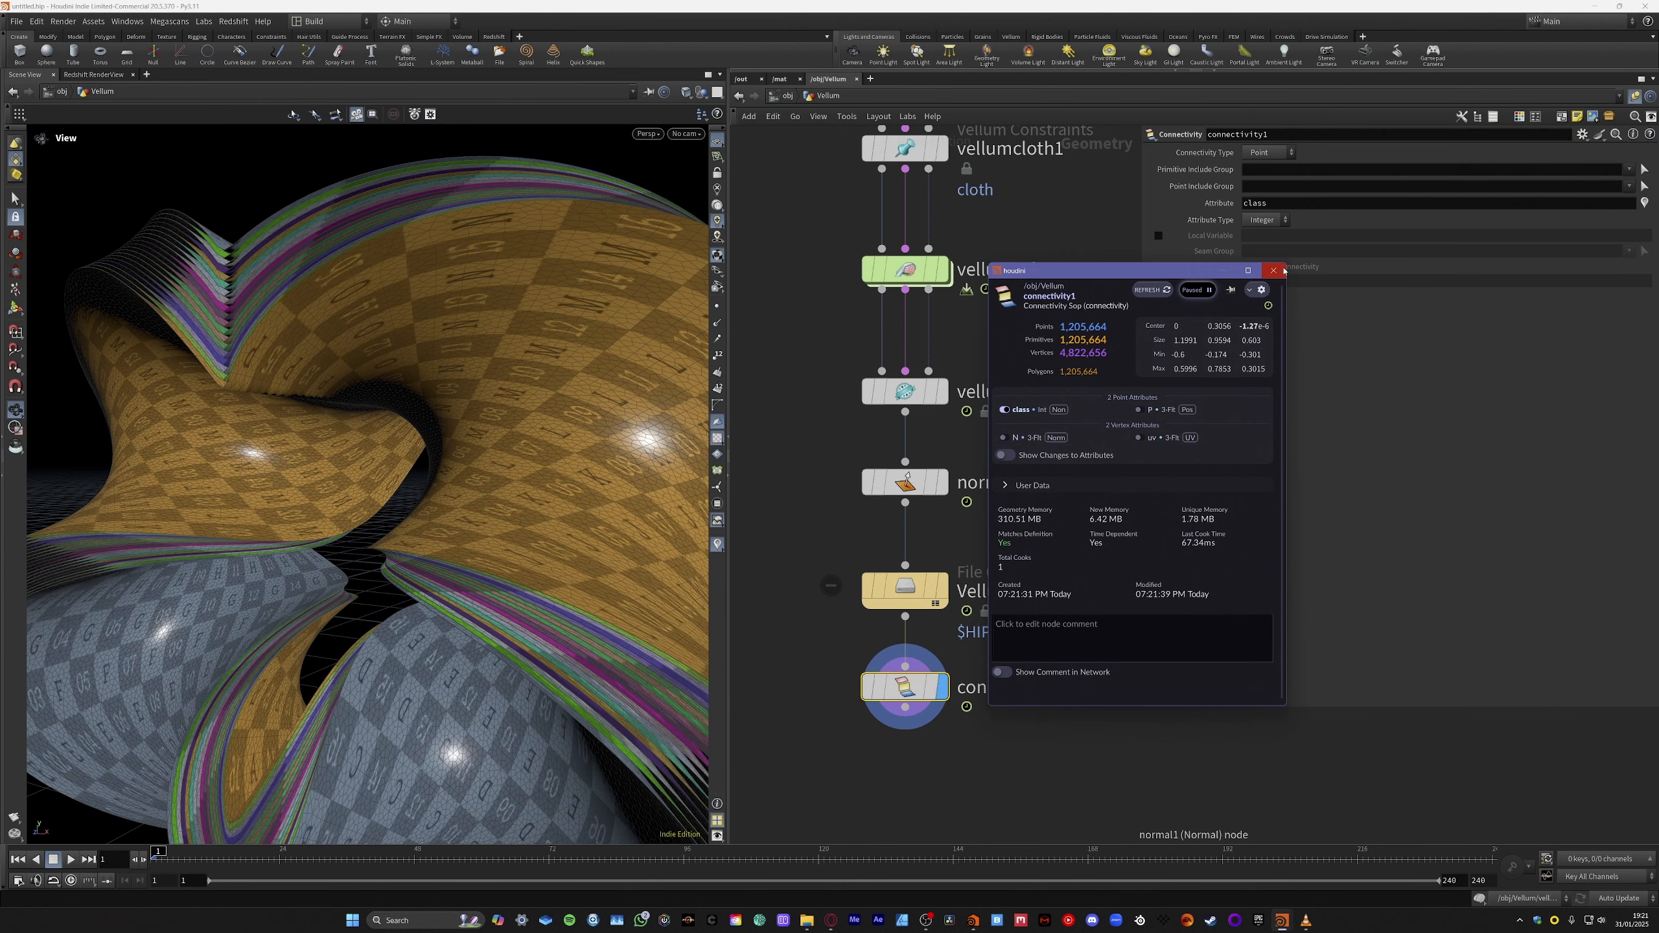
click(1273, 269)
drag(511, 396, 495, 524)
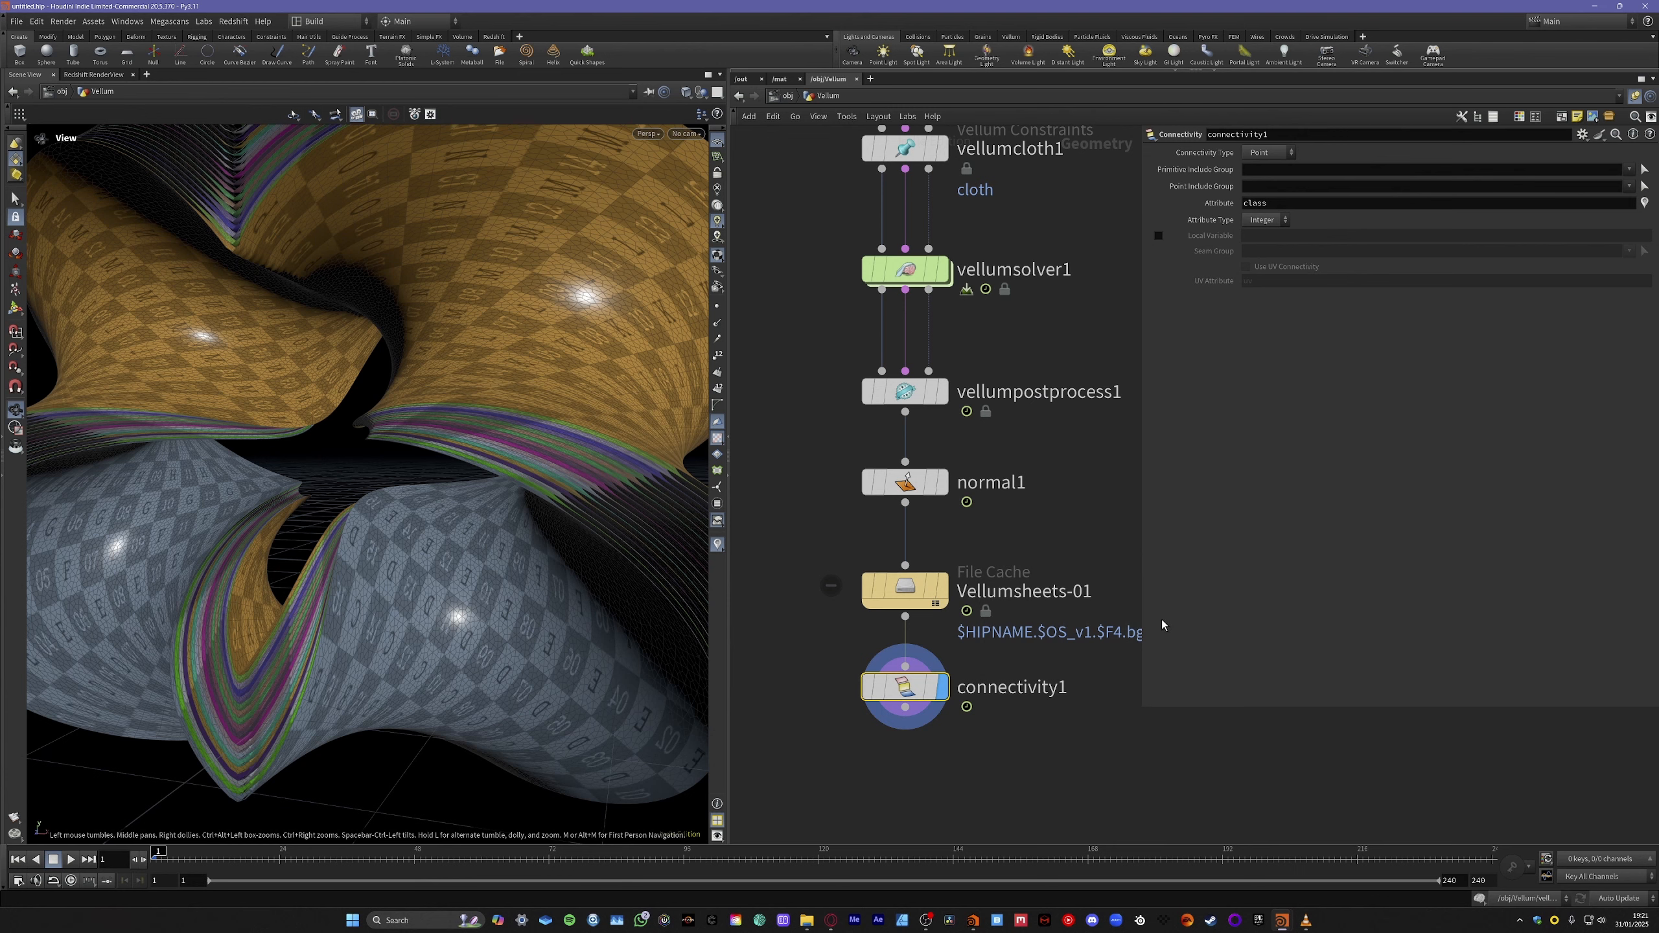
Add a Color node after connectivity1, align it below and display it.
middle_drag(1030, 782, 1036, 648)
click(1035, 648)
click(913, 571)
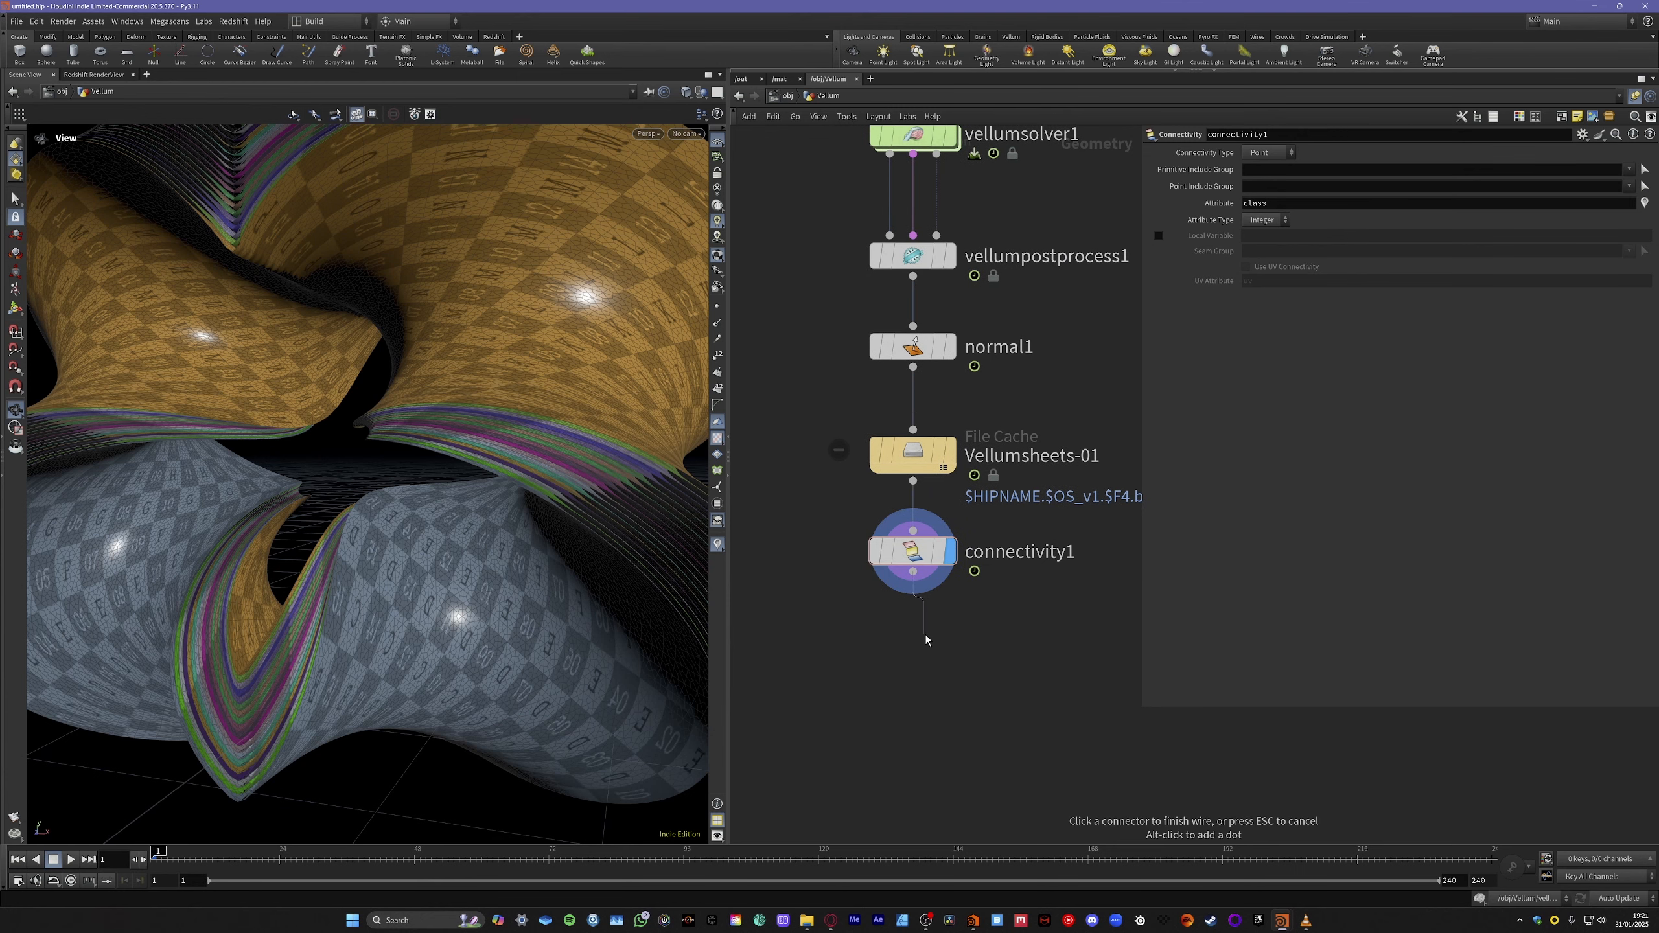
key(Tab)
text(colo)
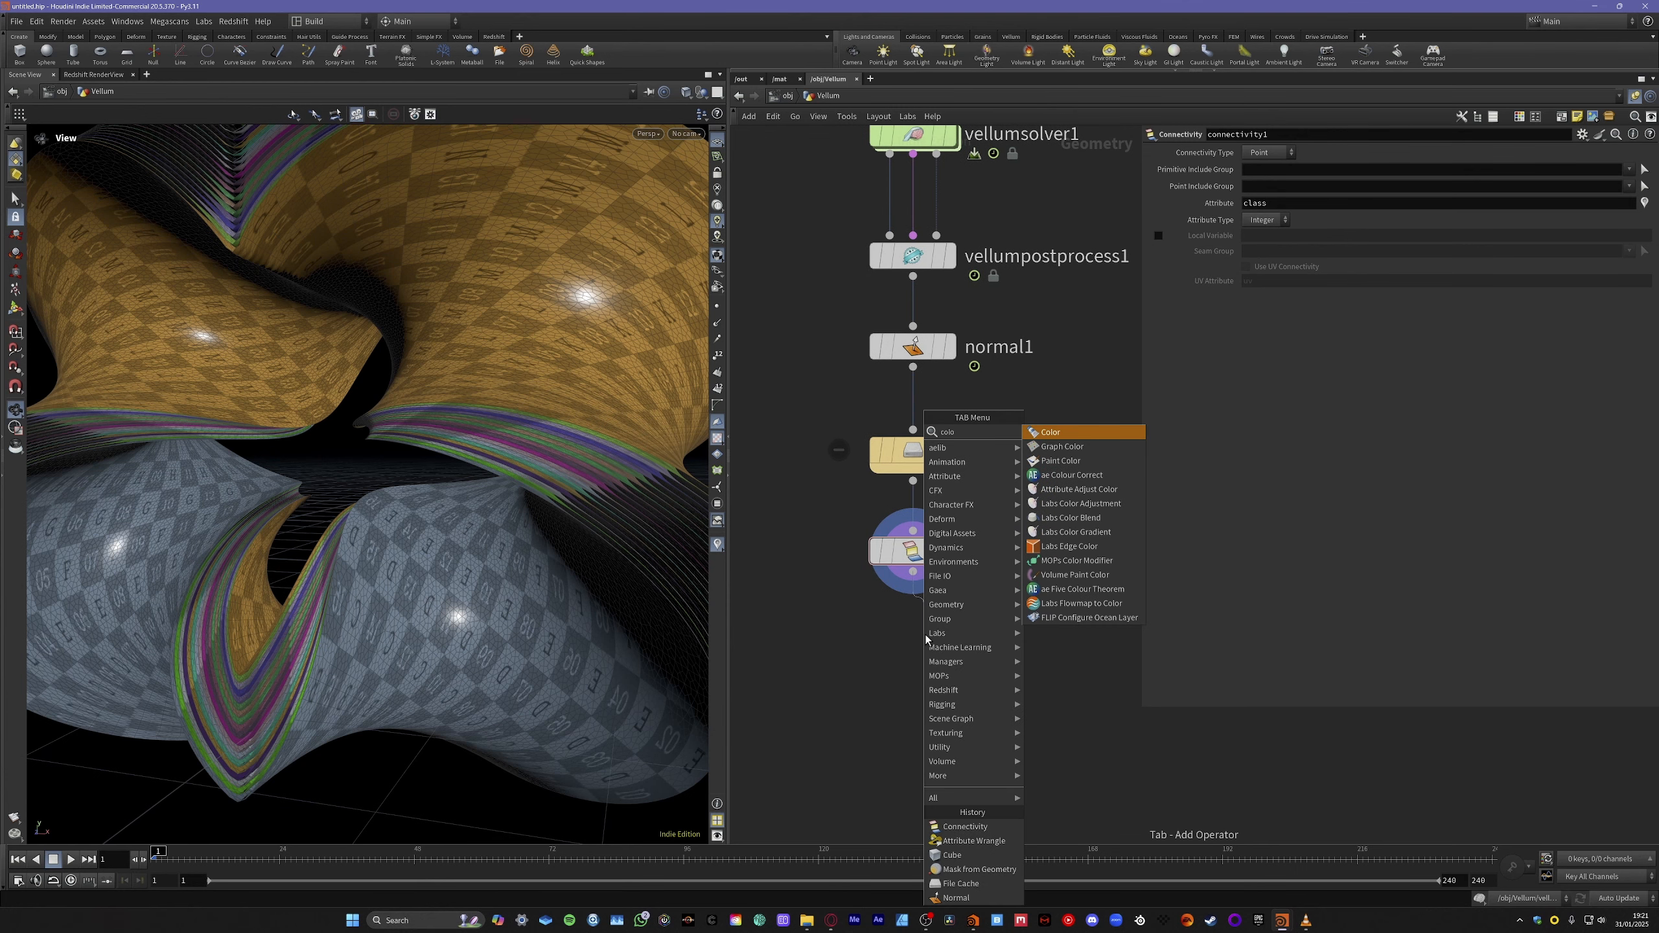
key(Return)
drag(925, 639, 915, 639)
click(951, 638)
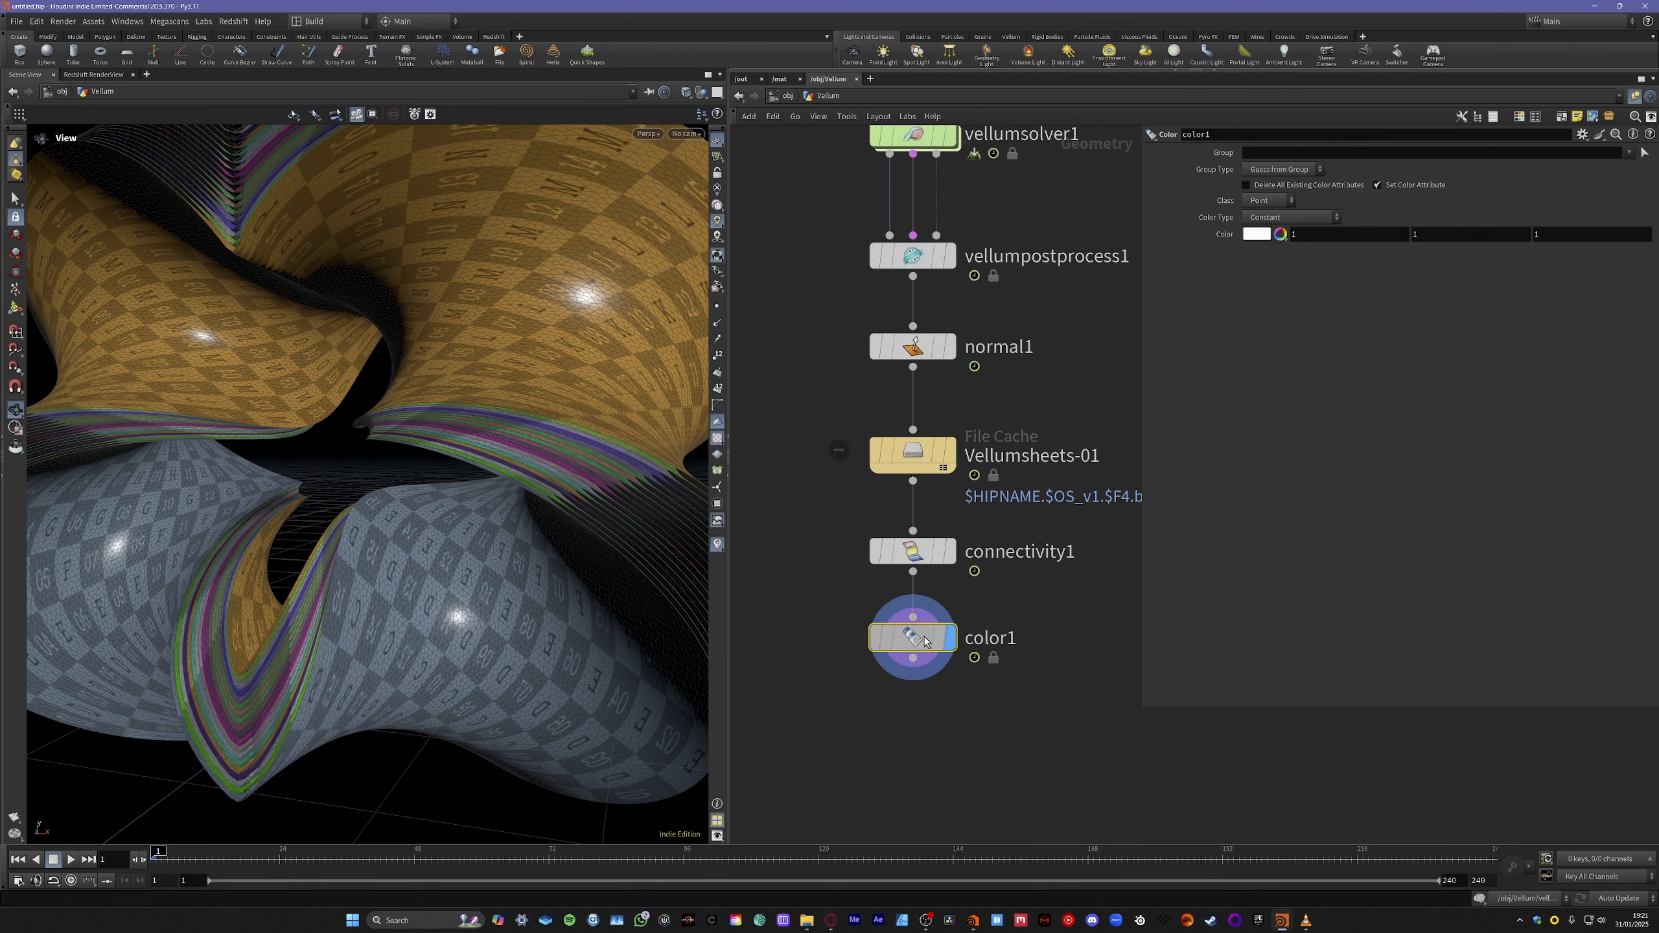
Turn off the class attribute visualization in connectivity1's node info.
click(846, 552)
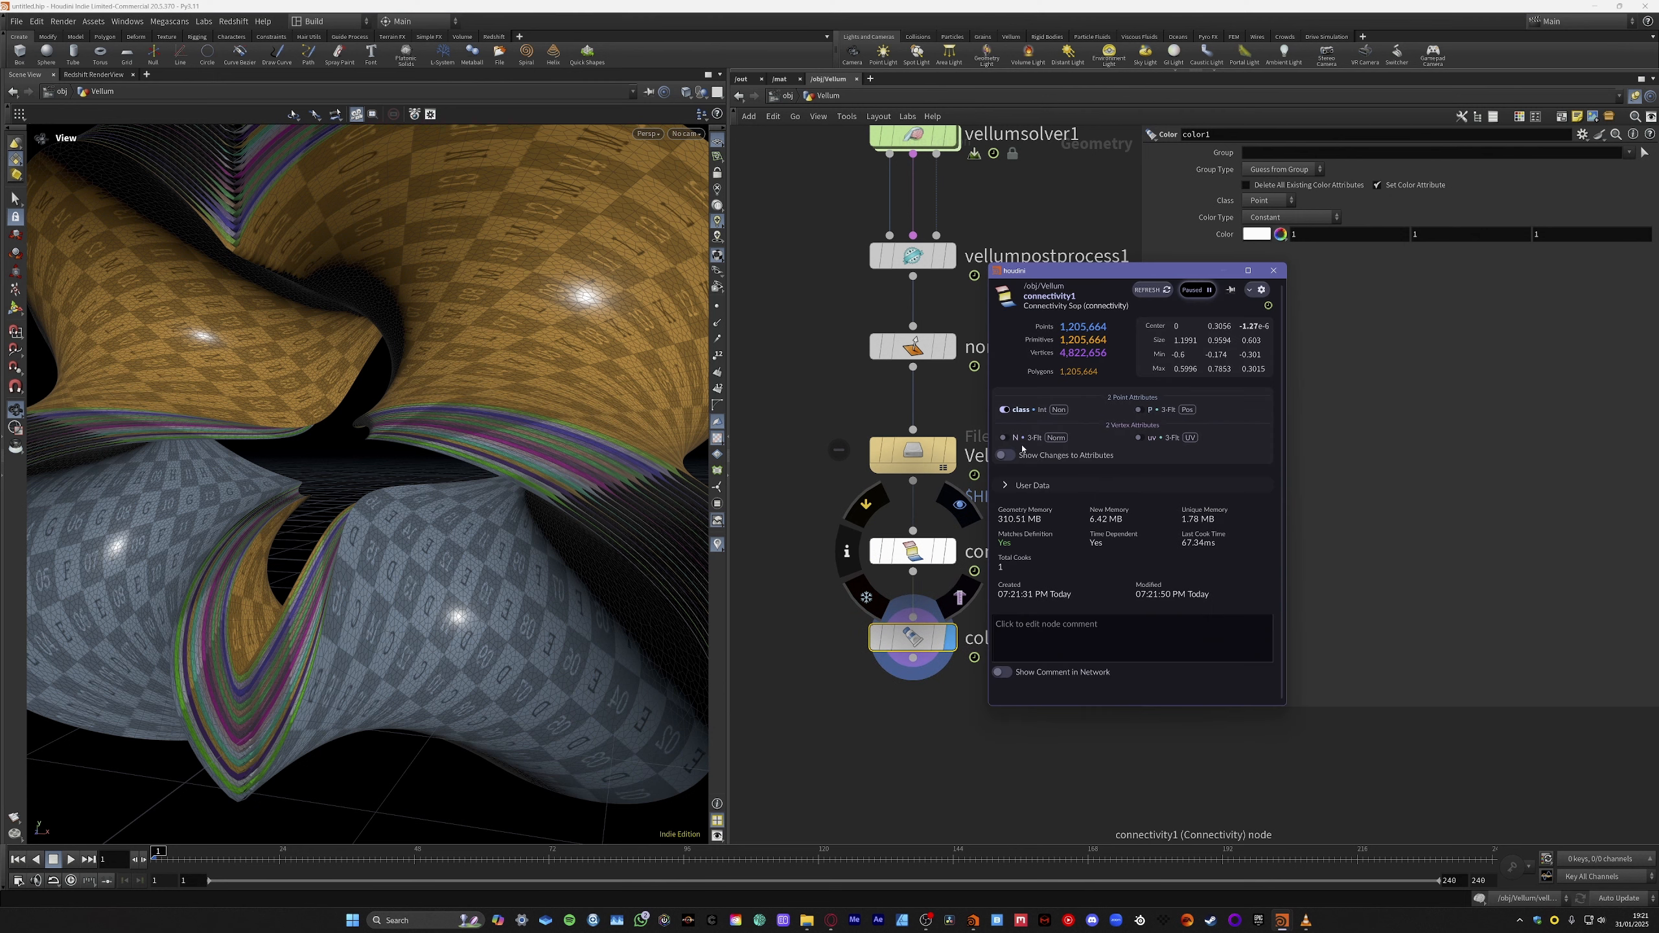
click(1004, 409)
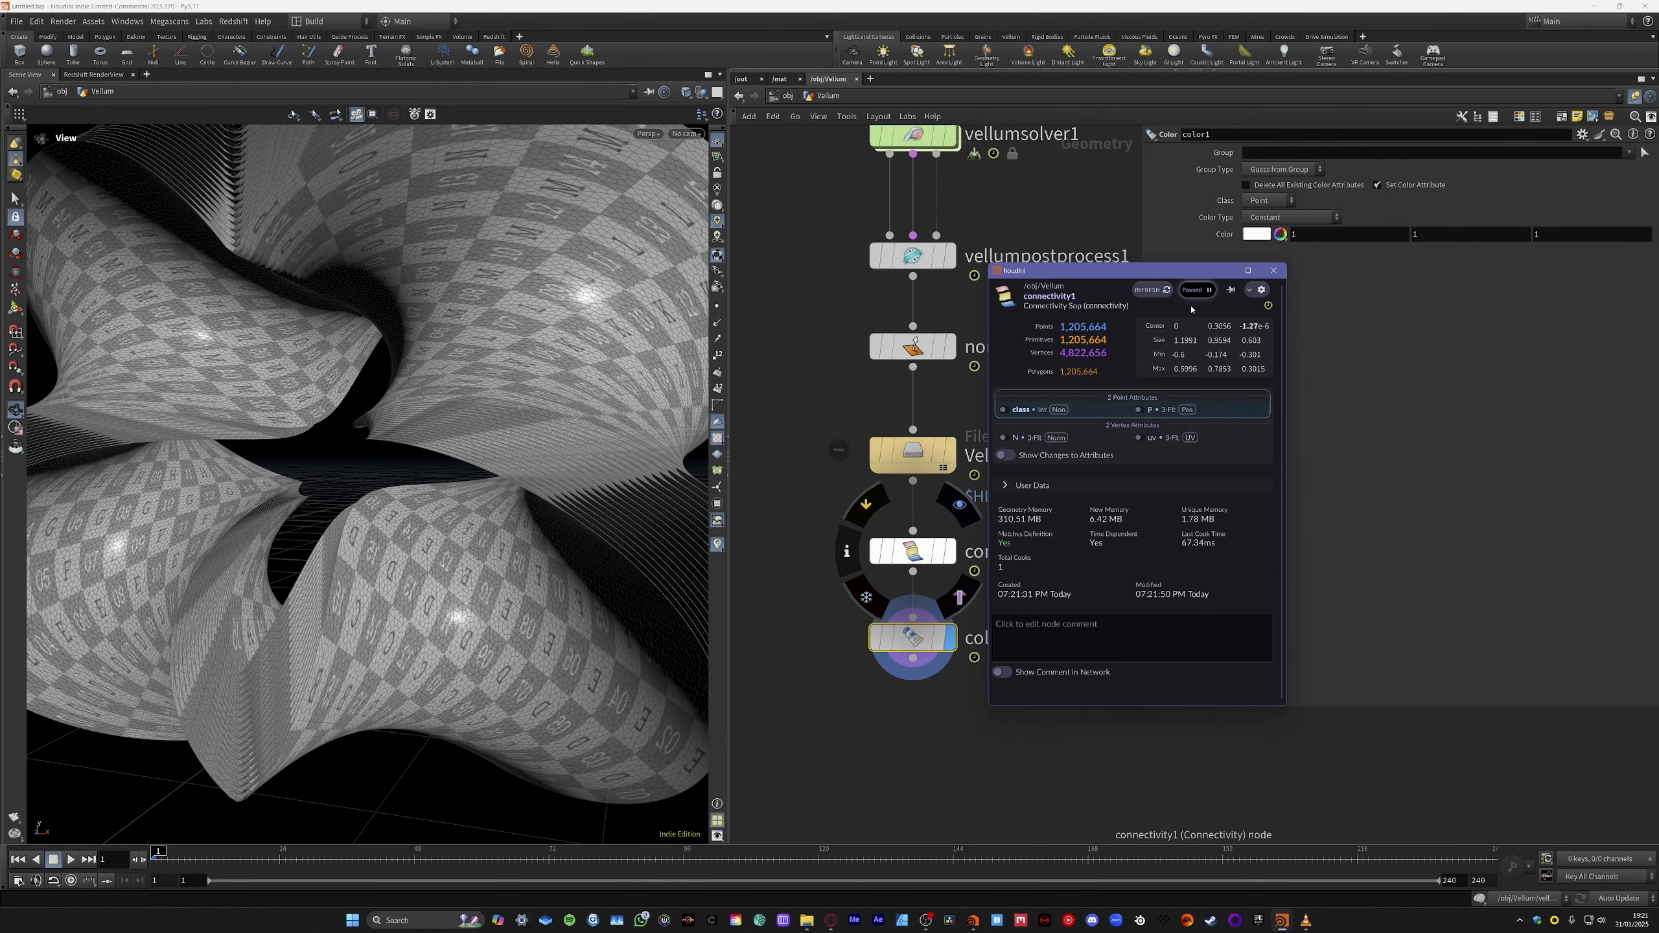
click(1273, 270)
Set color1's Color Type to Random from Attribute with class as the attribute, and inspect the sheets.
click(1271, 218)
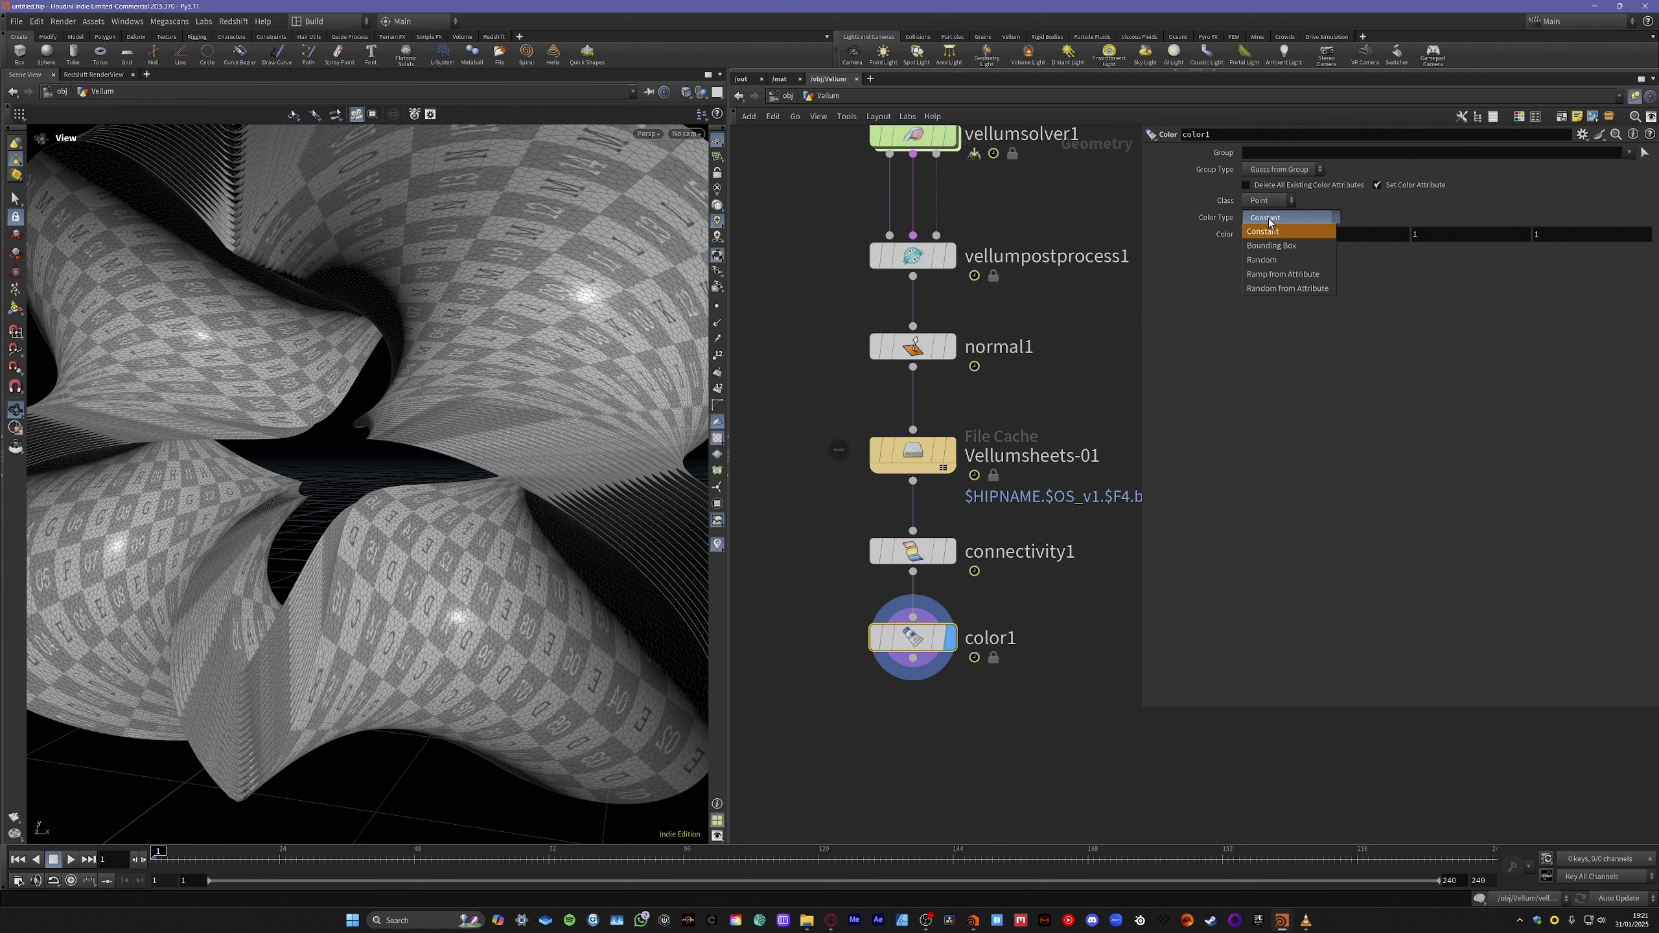
click(1282, 289)
click(1249, 249)
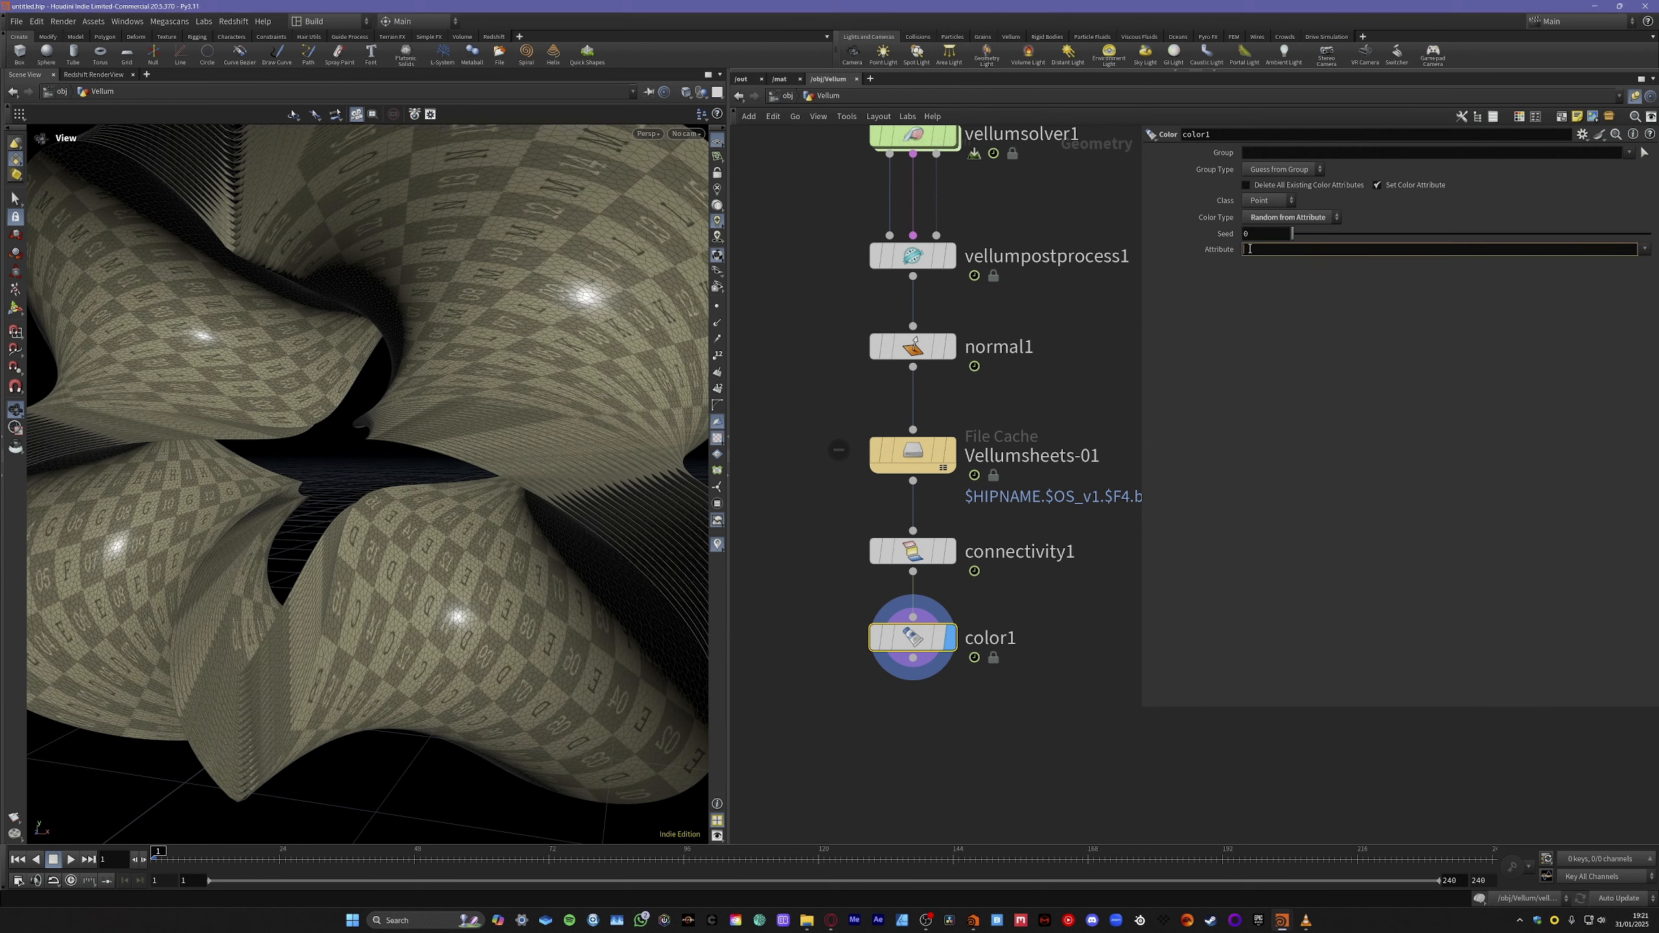
text(class)
key(Return)
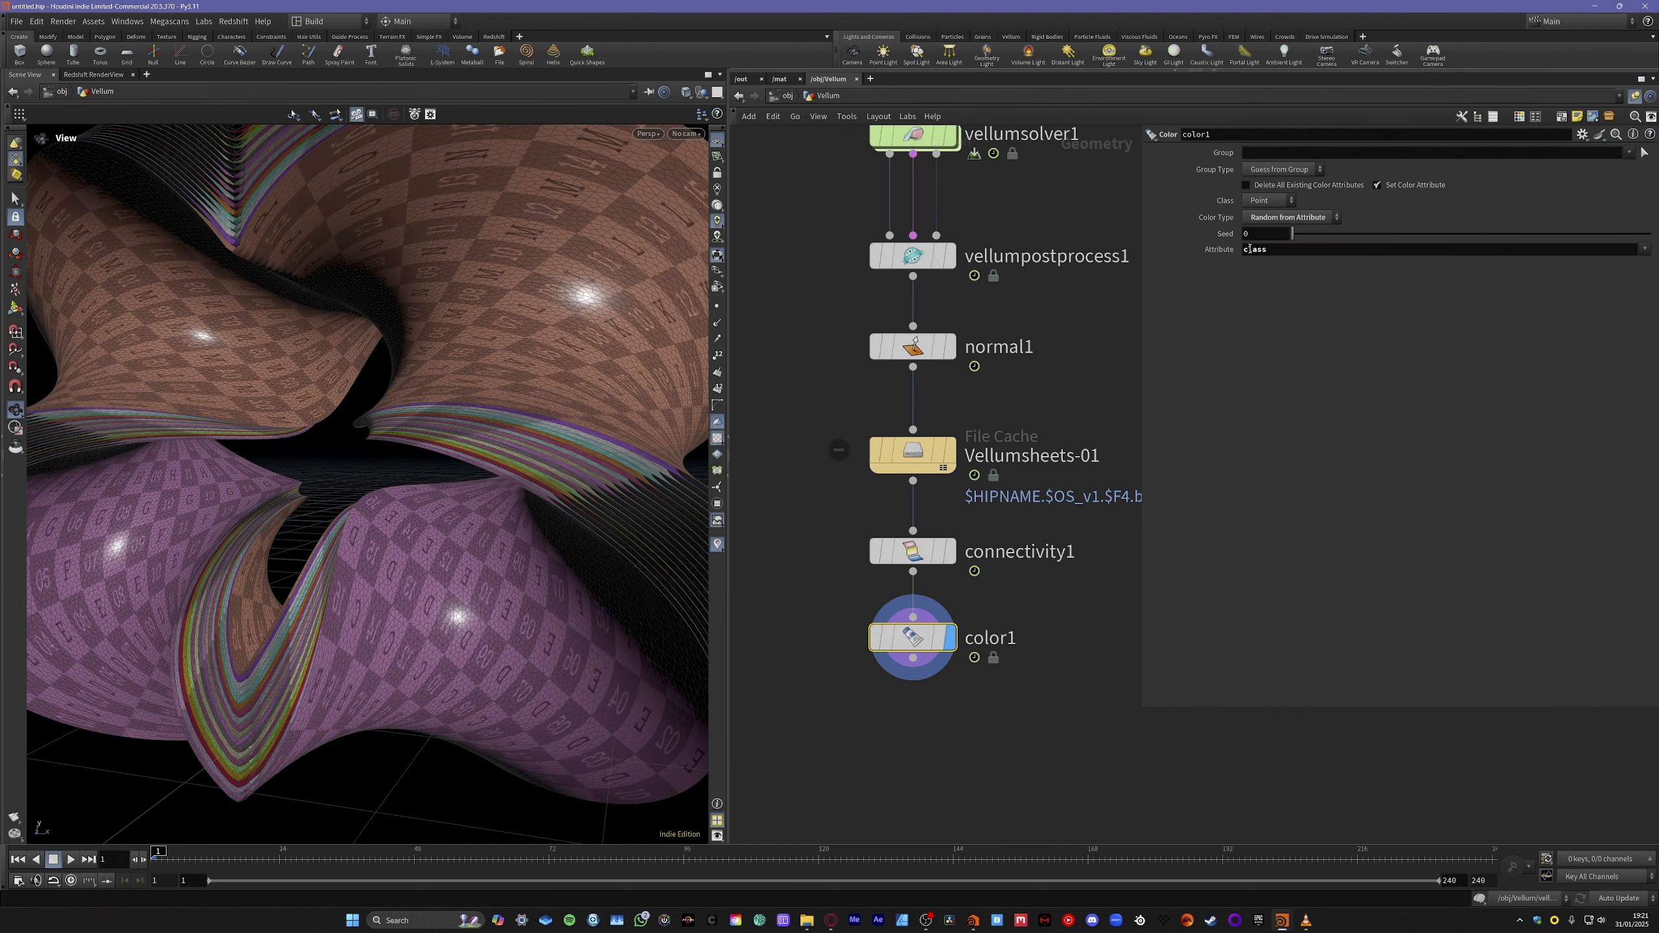
drag(585, 488, 575, 367)
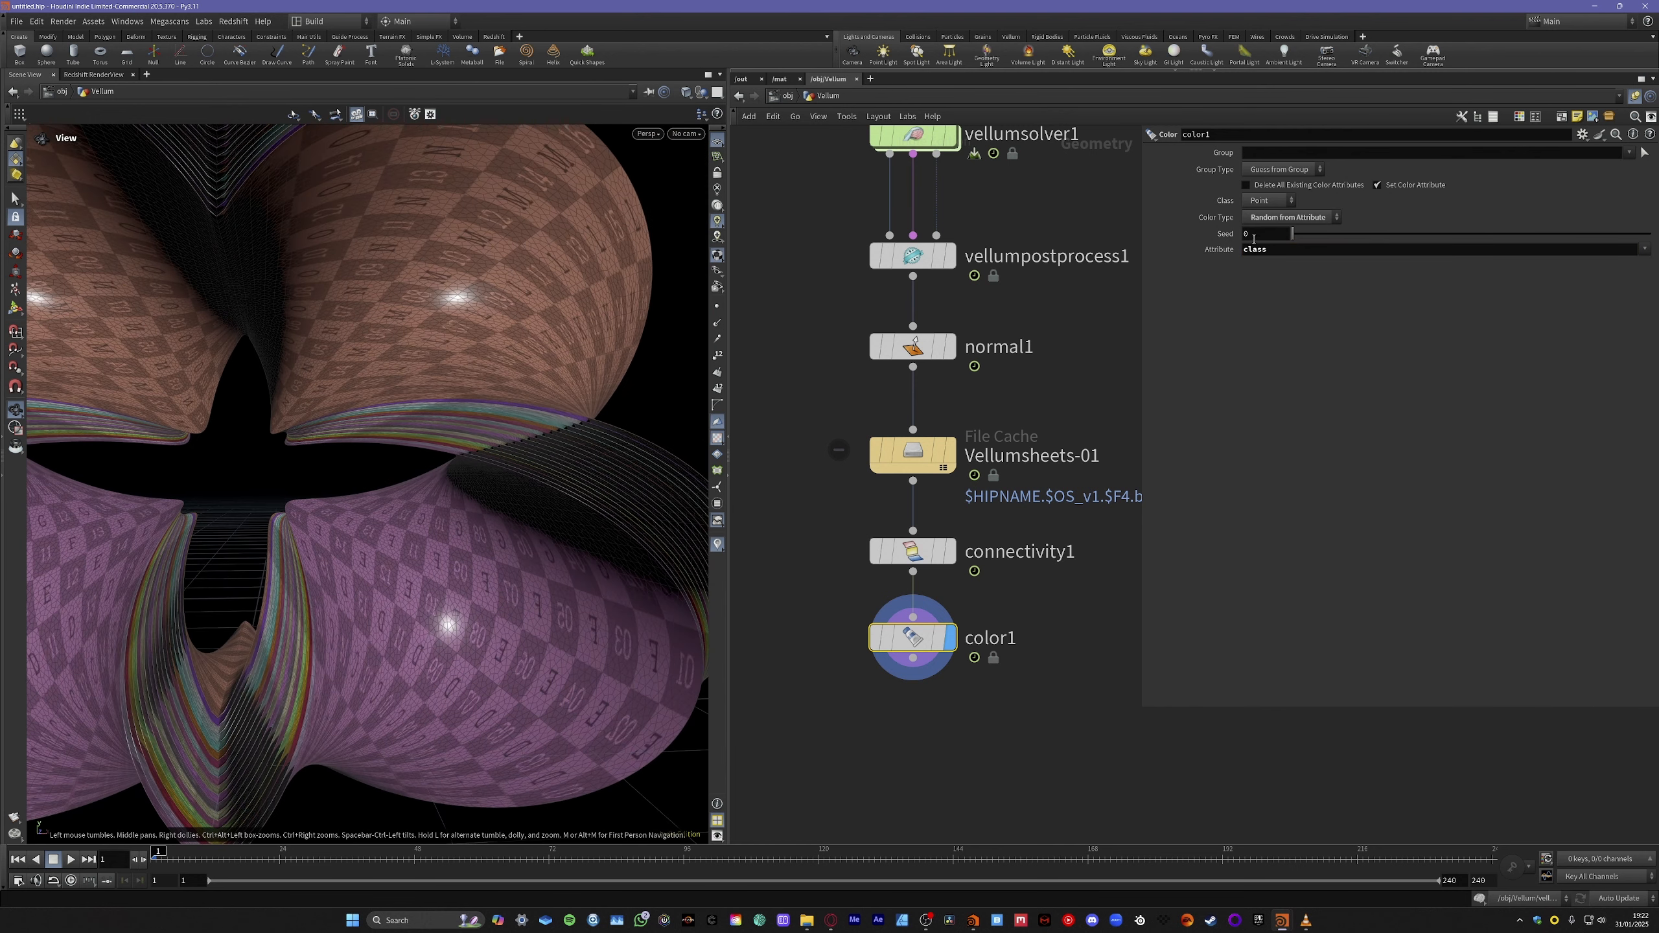
mouse_move(1254, 239)
middle_down()
mouse_move(1362, 234)
mouse_move(1247, 237)
middle_up()
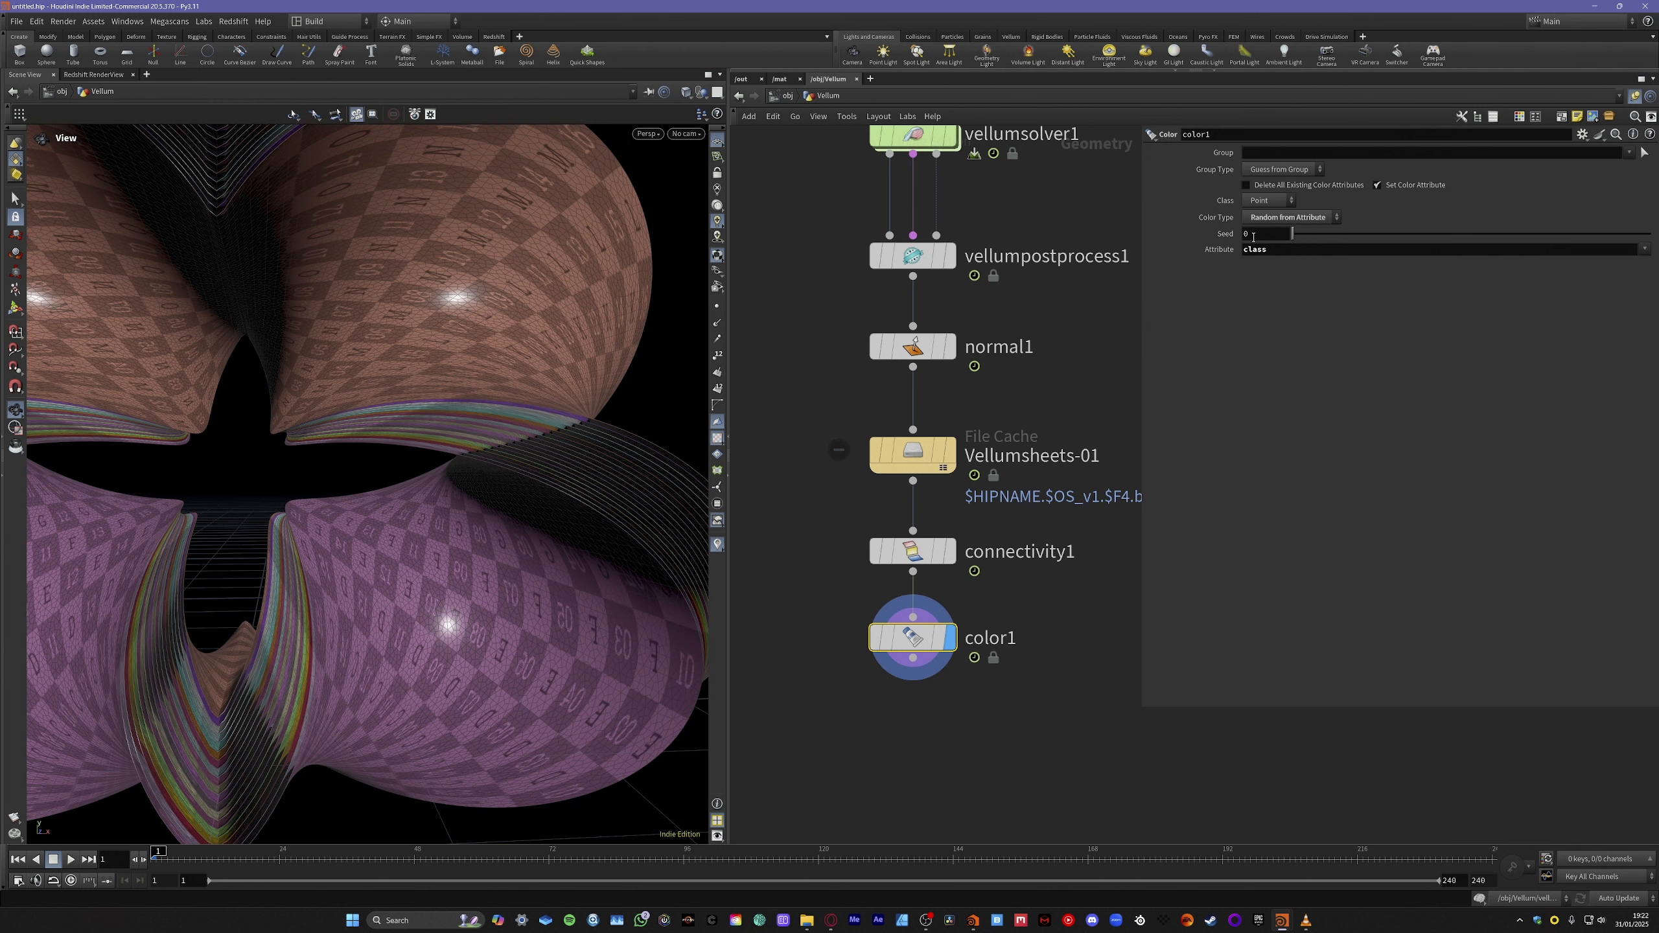
Switch color1's Color Type to Ramp from Attribute and check the class attribute in connectivity1's node info.
click(1267, 219)
click(1268, 283)
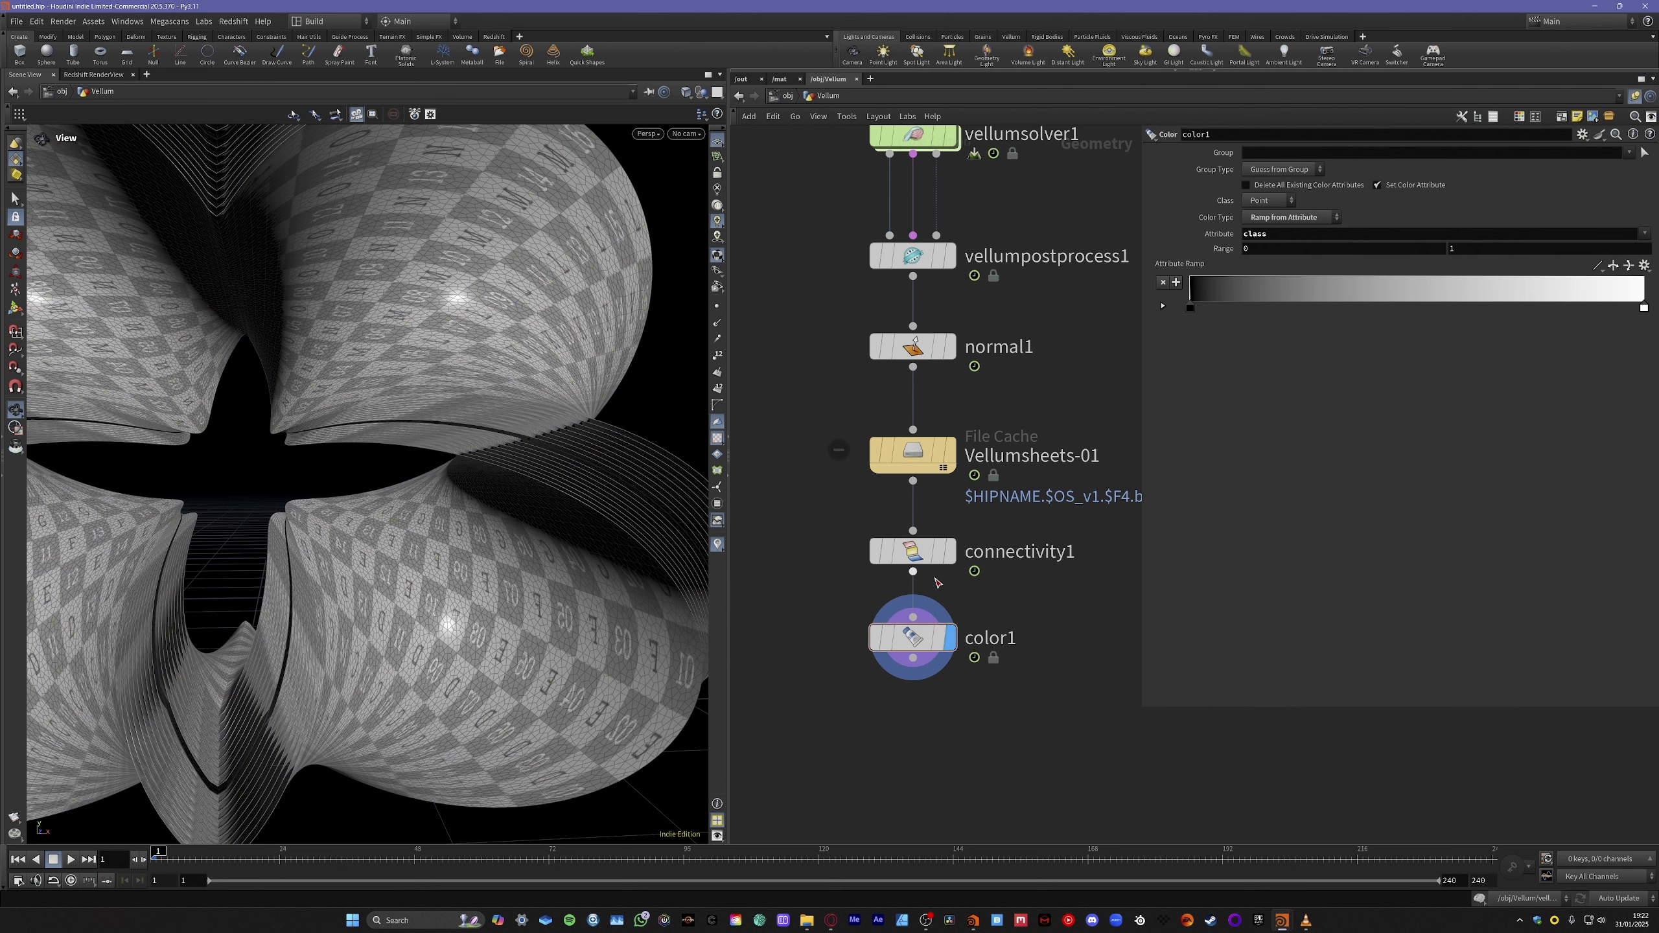
click(934, 555)
middle_click(936, 555)
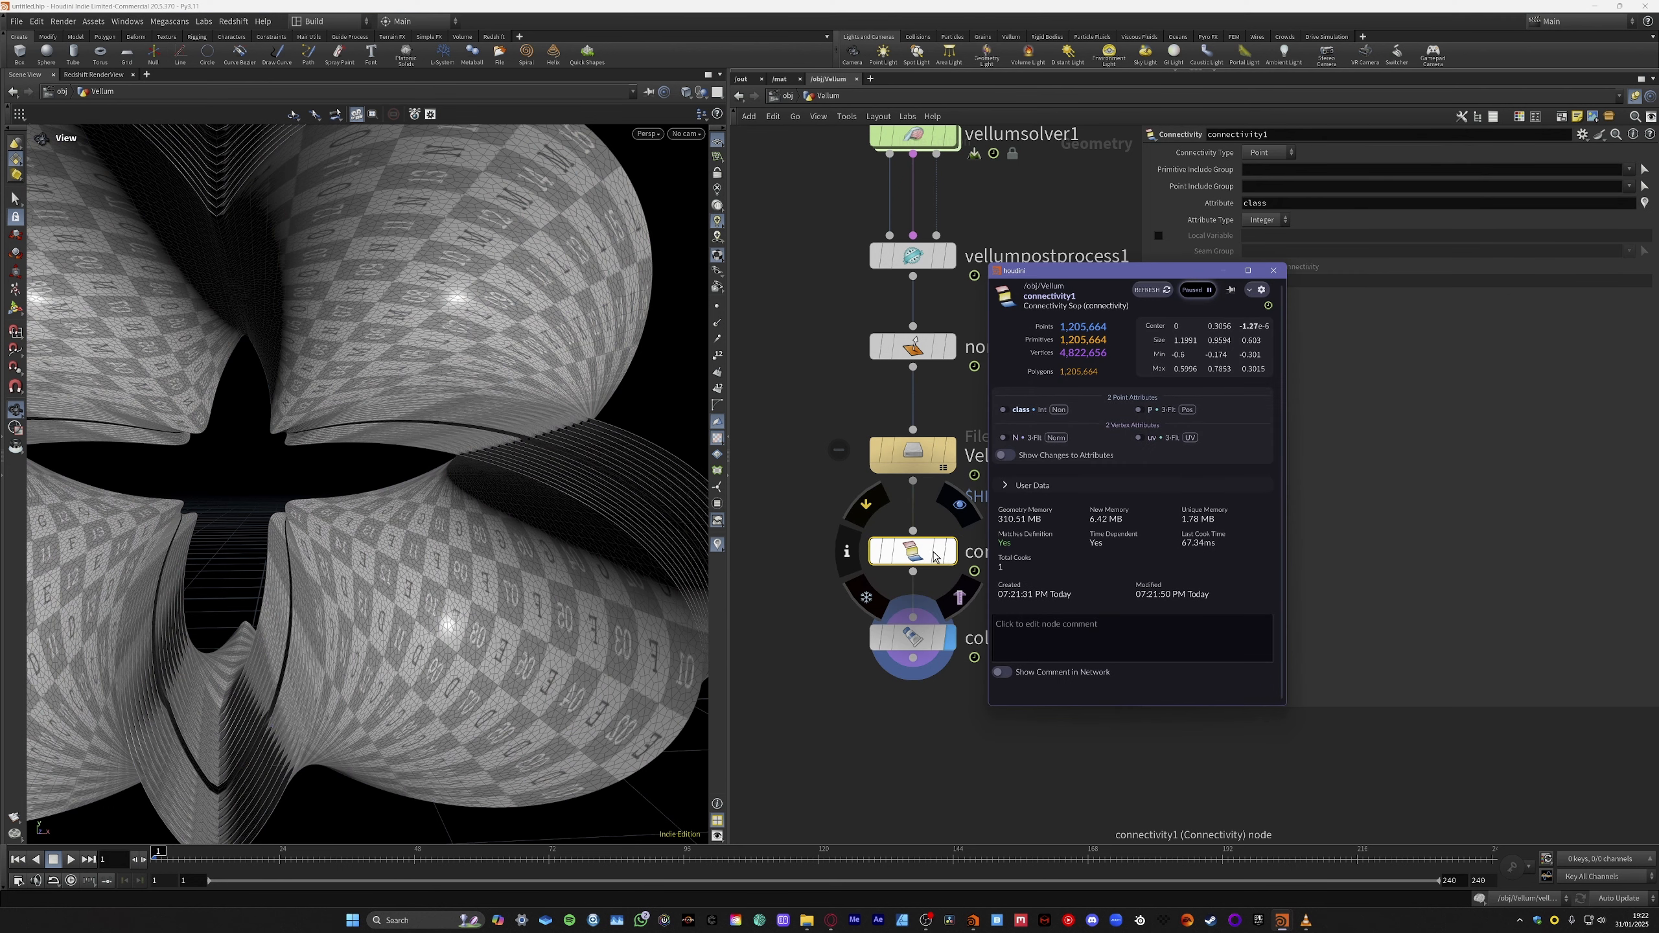
click(820, 530)
Set the upper end of color1's attribute range to 10 and move the node slightly further below connectivity1.
drag(595, 437, 522, 457)
middle_drag(831, 253, 850, 704)
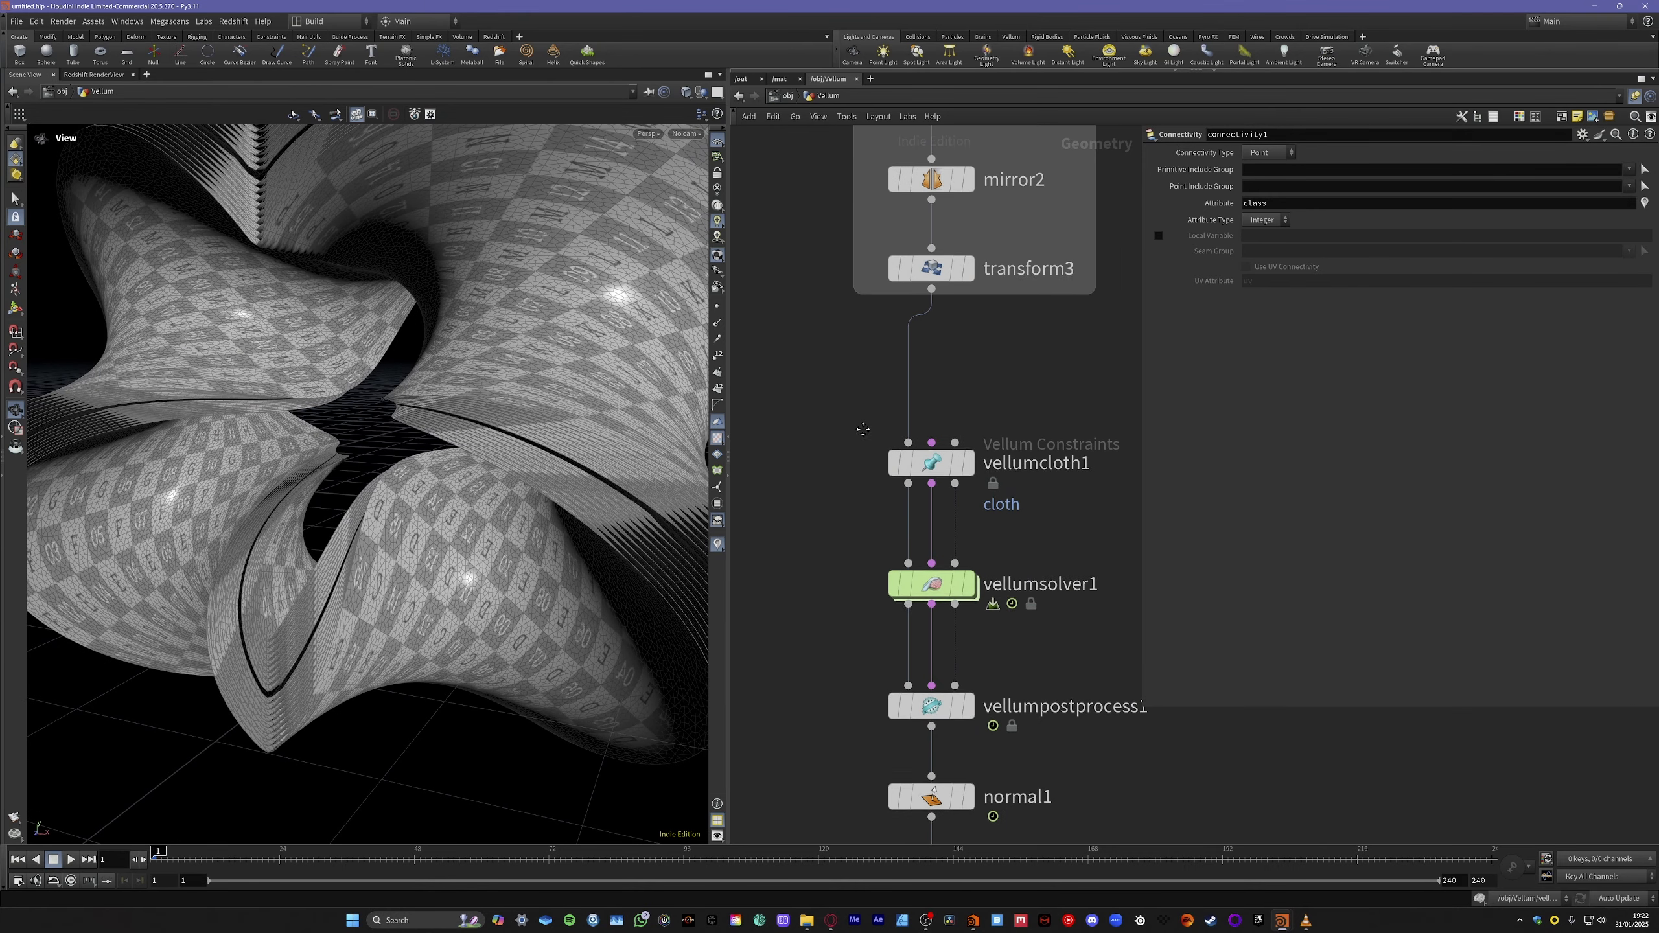
middle_drag(863, 425, 859, 360)
middle_drag(829, 615, 811, 314)
middle_drag(779, 618, 778, 480)
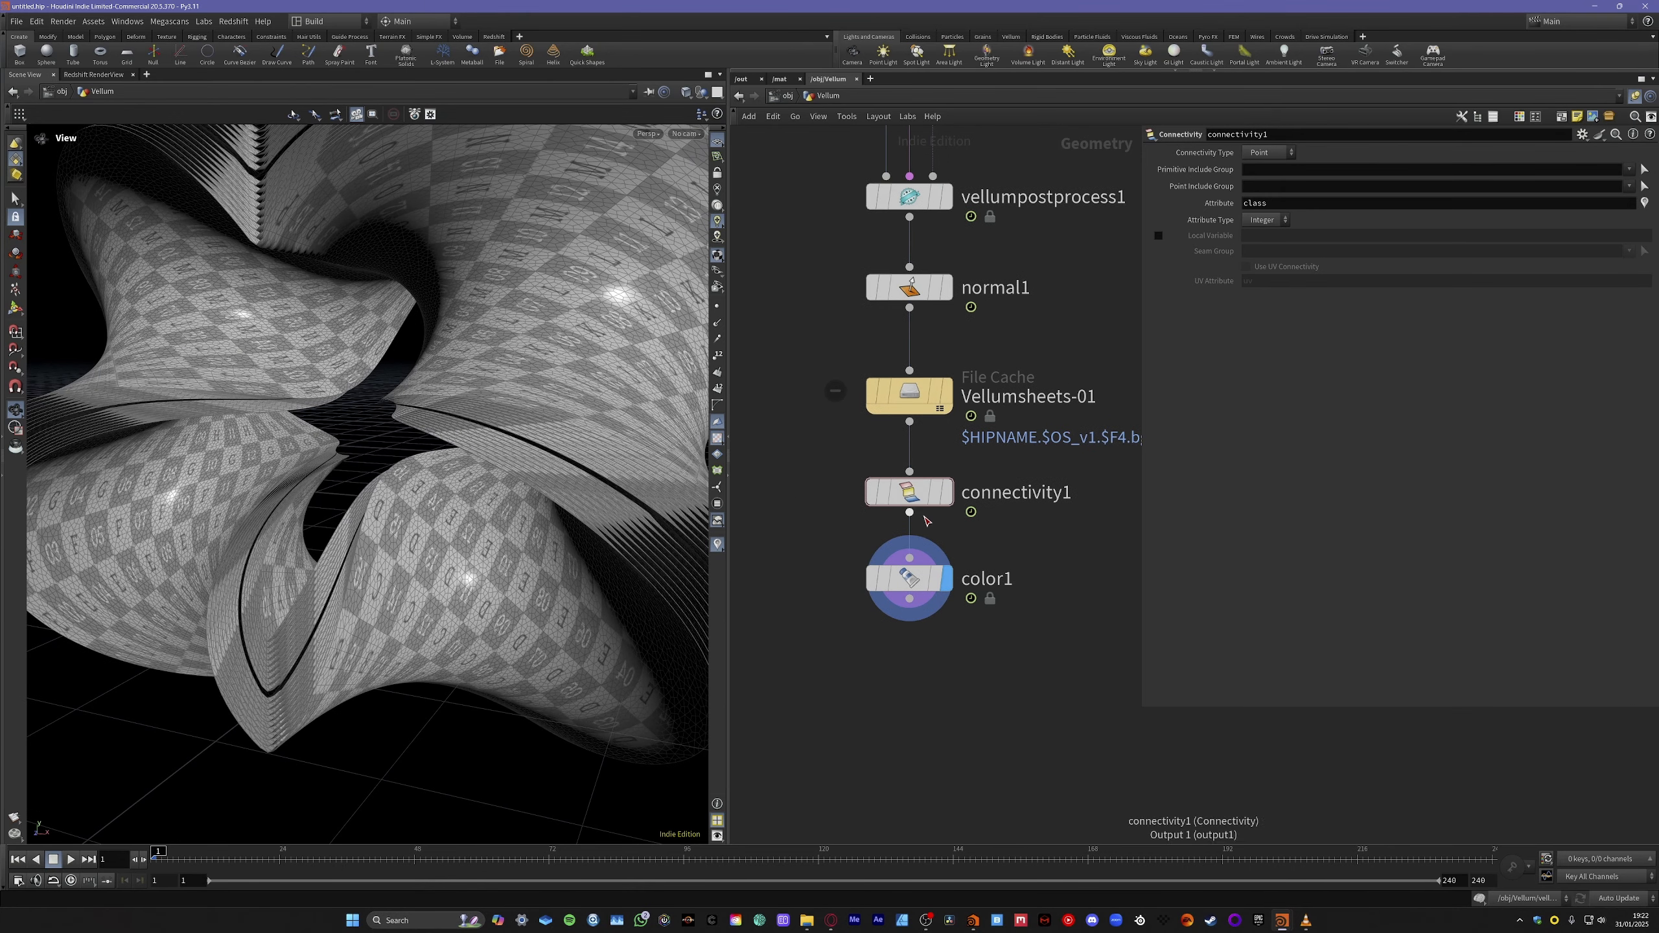
click(921, 495)
click(909, 579)
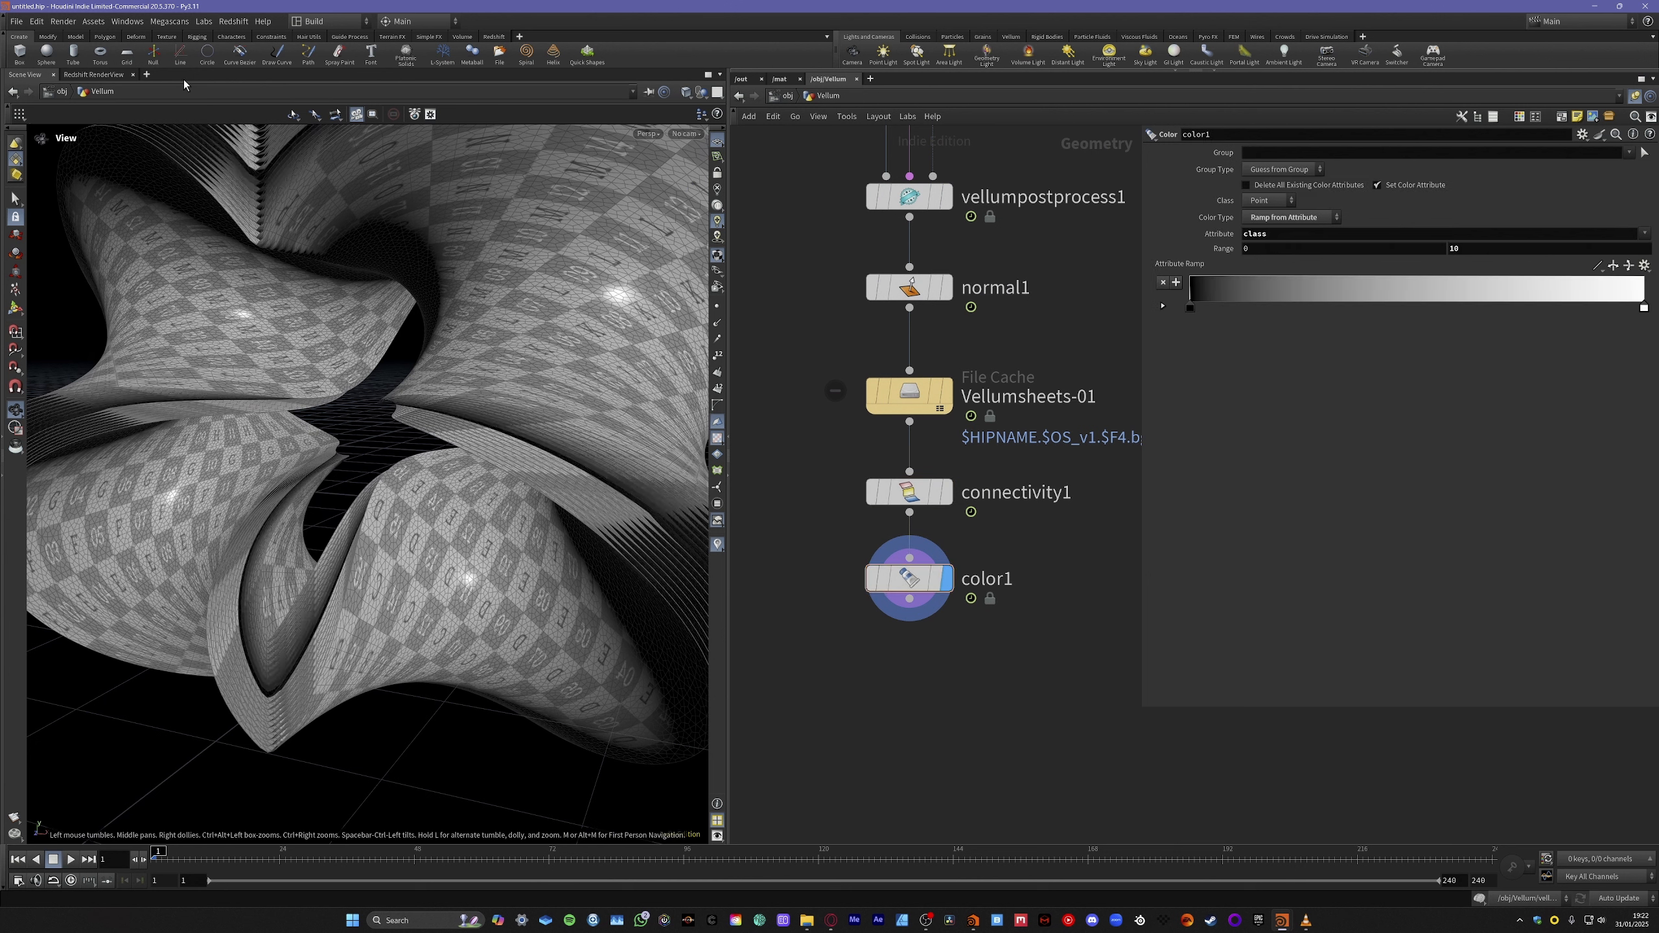
drag(948, 572, 948, 590)
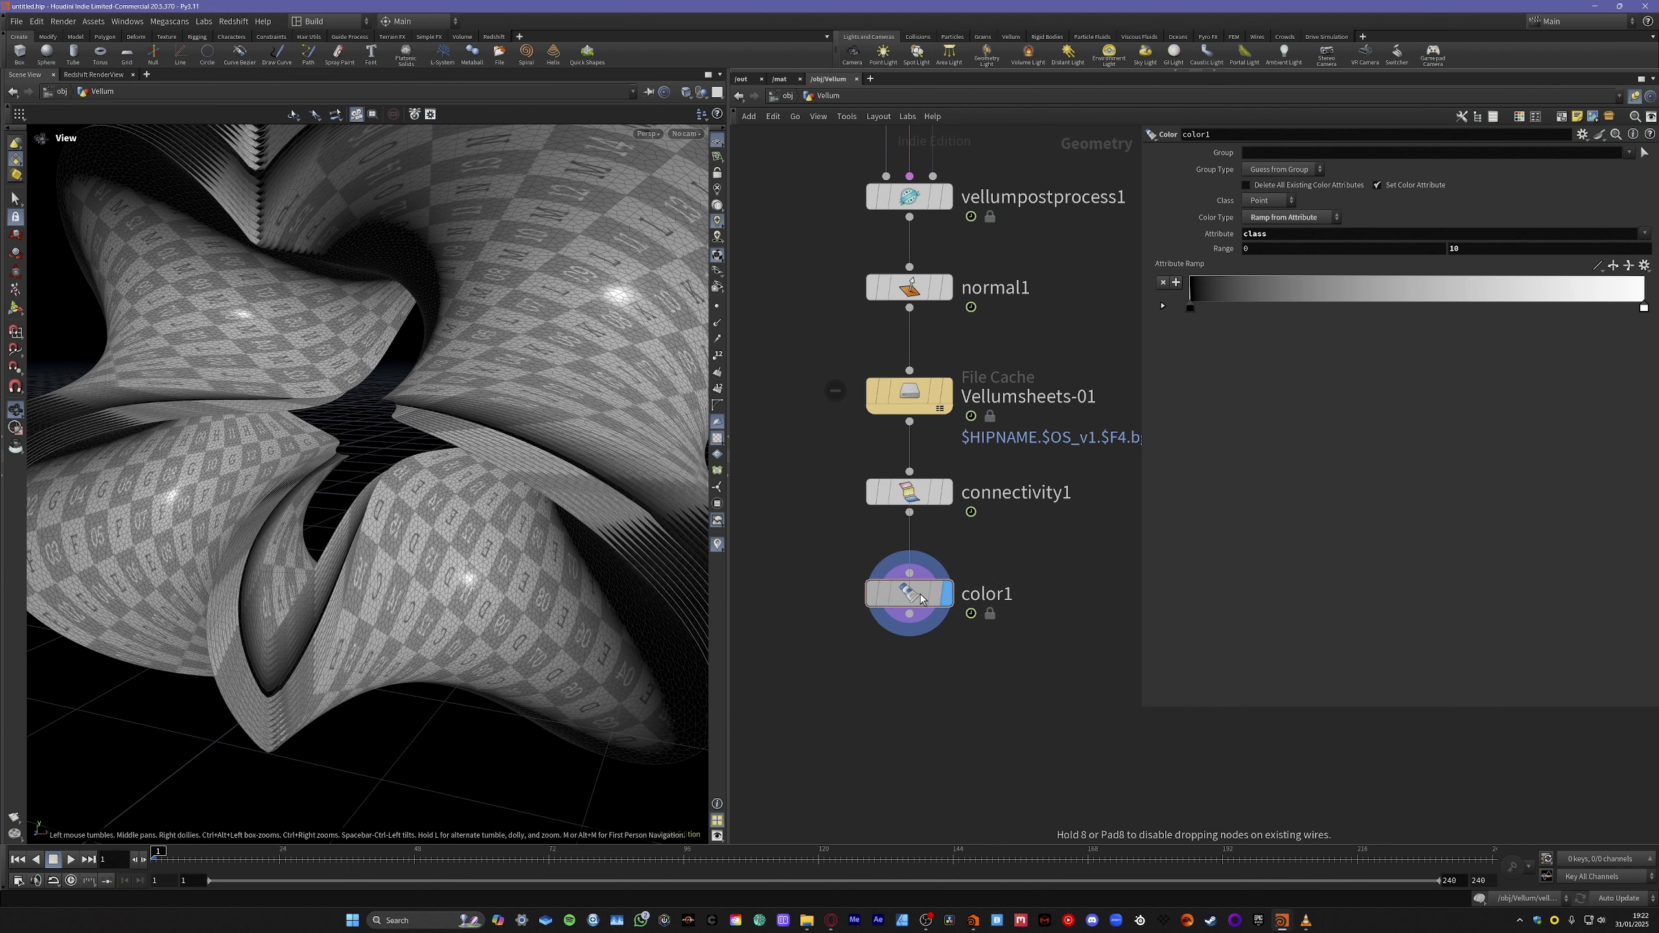
click(1600, 266)
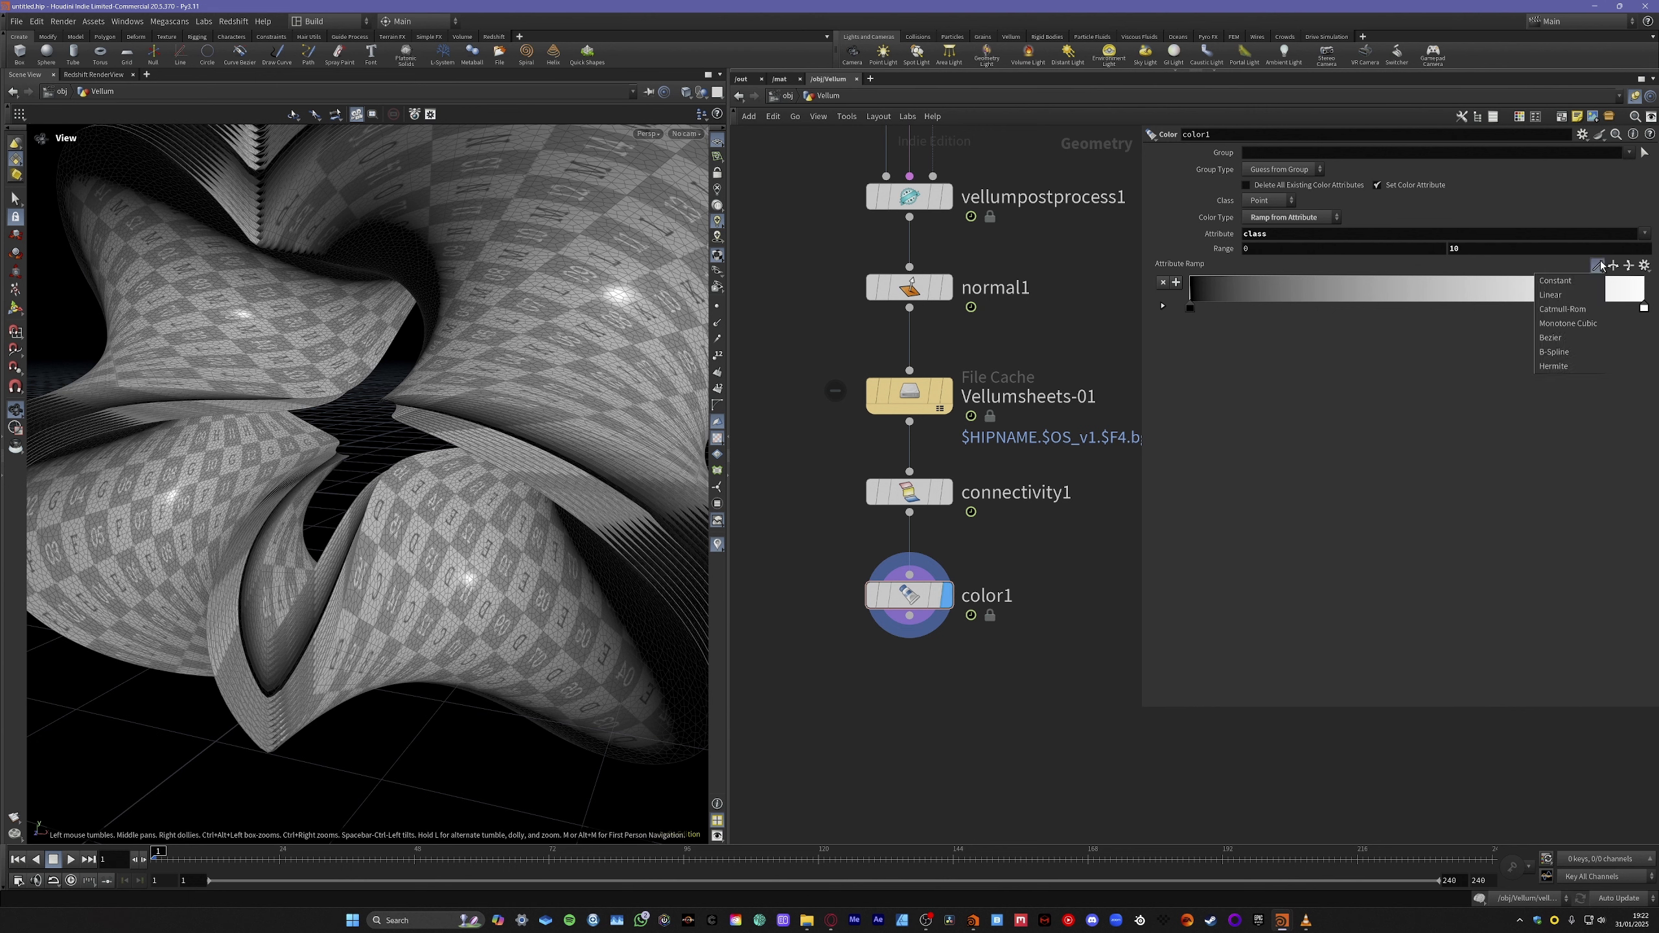
click(1645, 266)
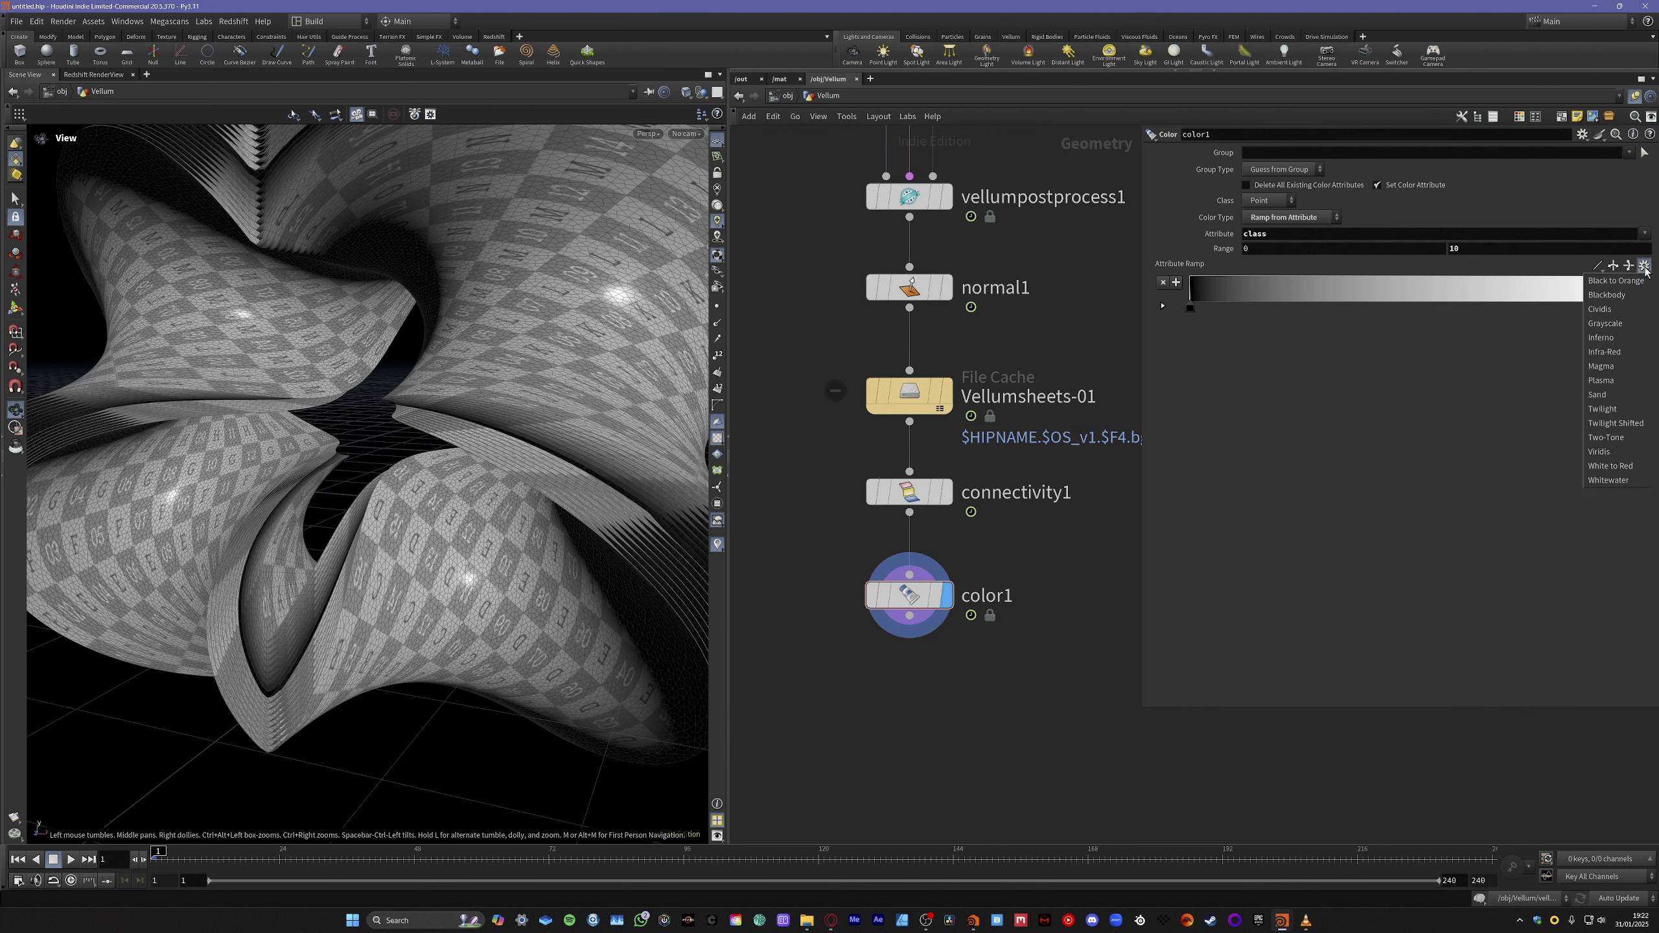
click(1598, 267)
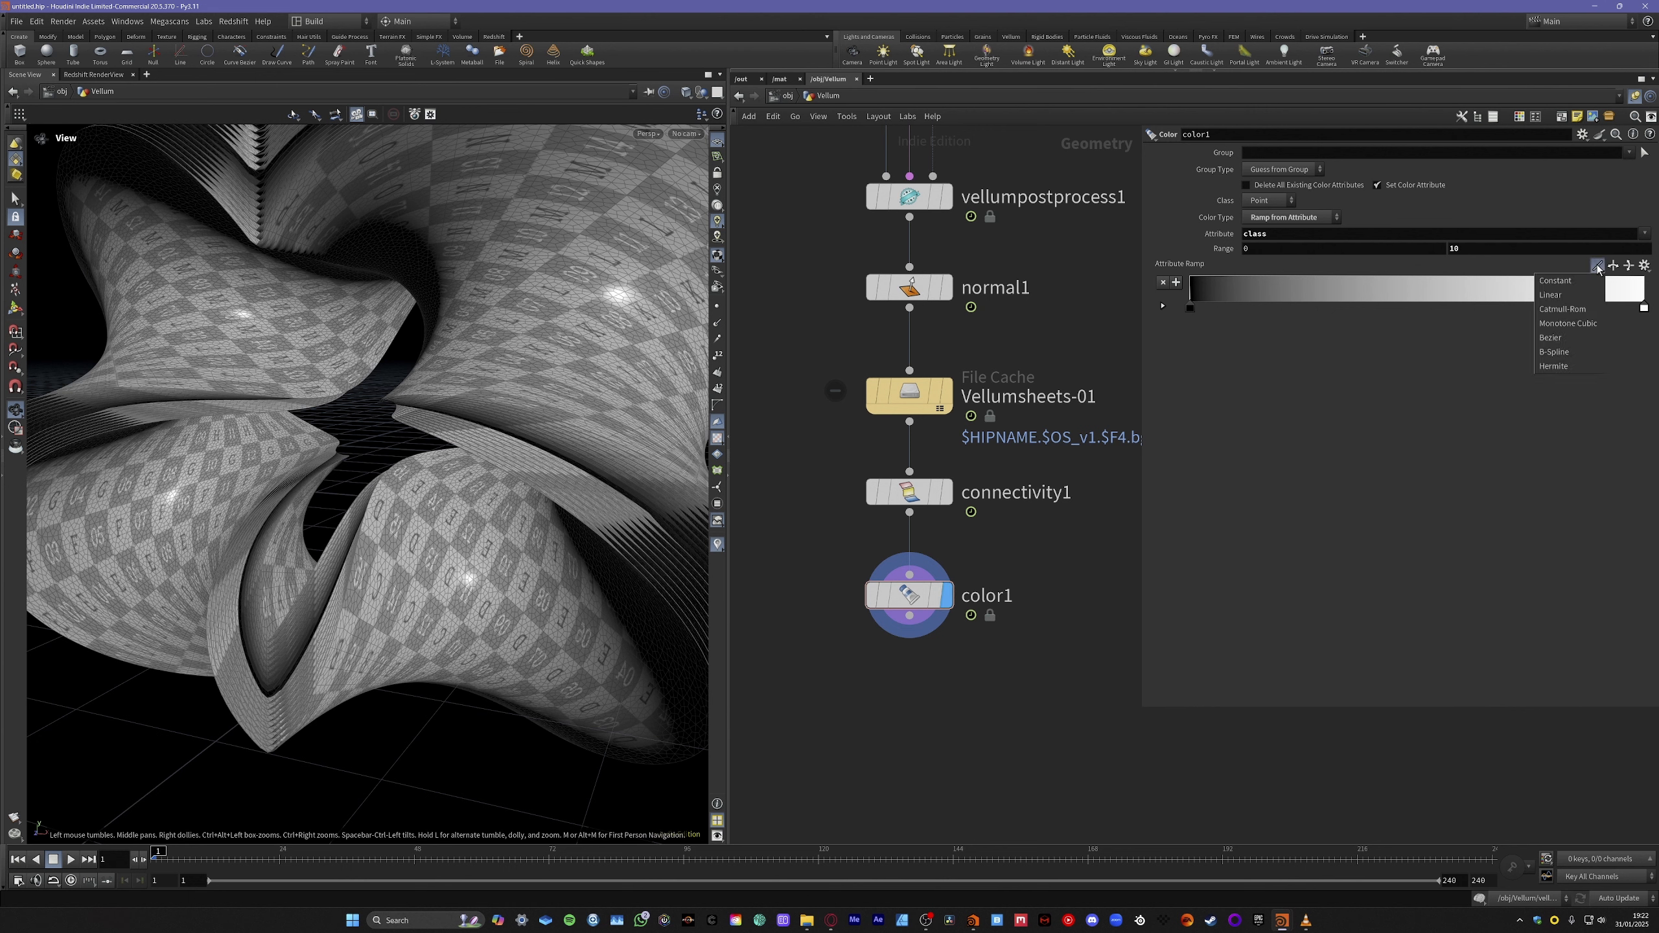
click(1558, 316)
Add a yellow-green point (0.5, 1, 0) at about 0.10 and a purple point (0.5, 0, 1) at about 0.32 on color1's attribute ramp.
click(1162, 305)
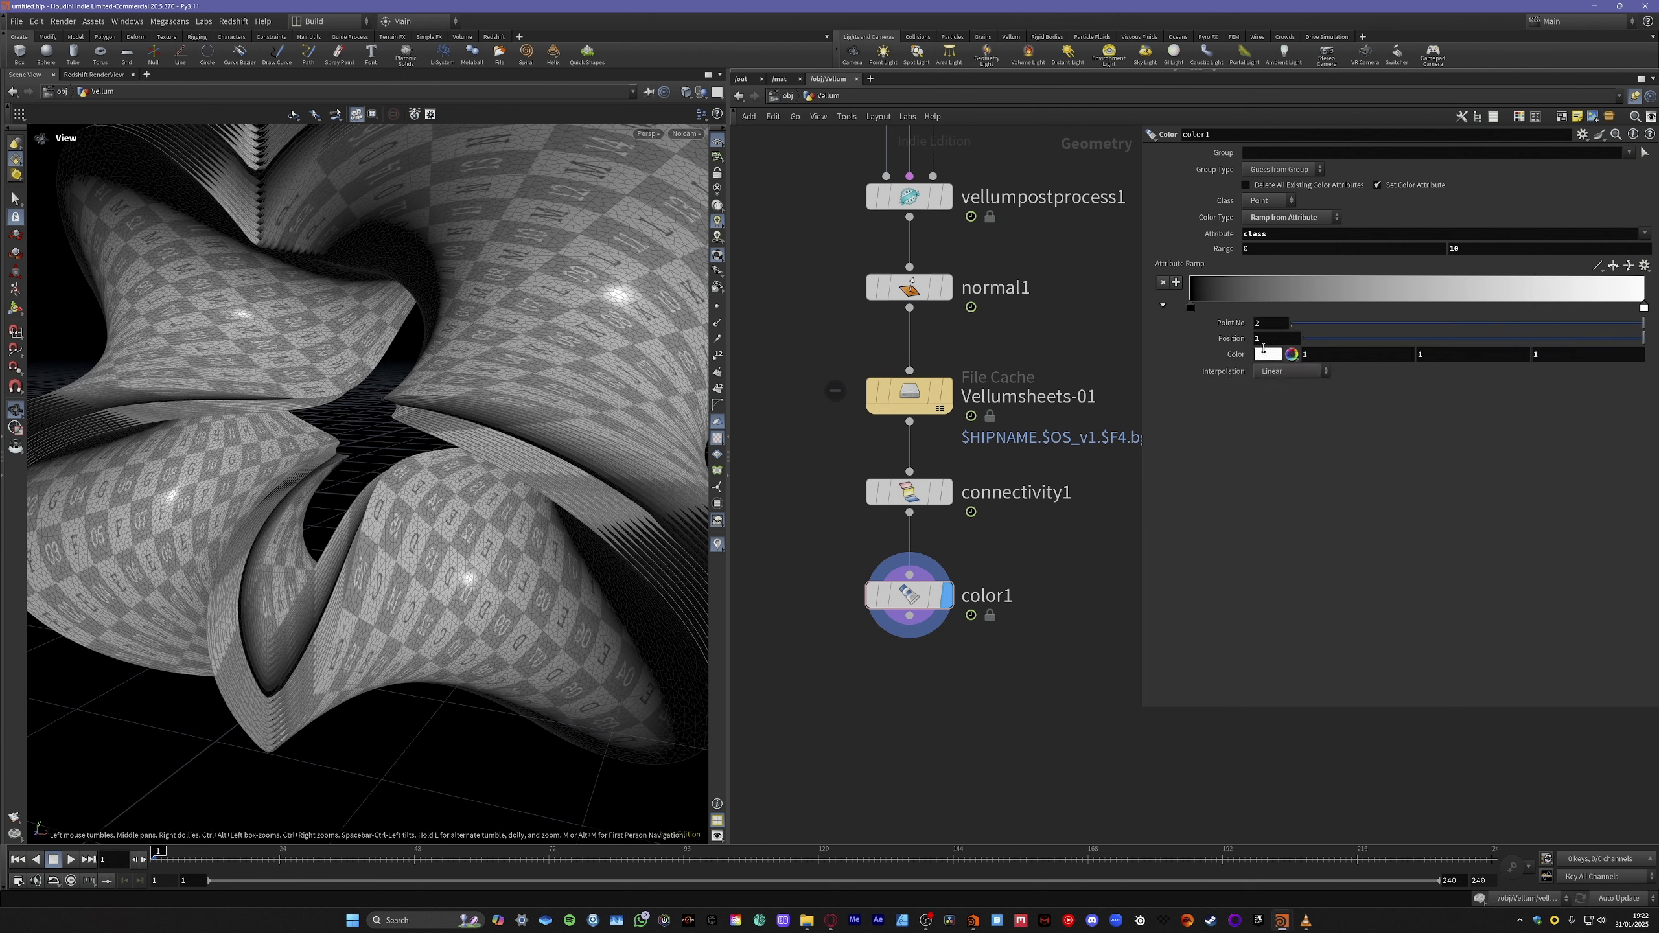
double_click(1238, 306)
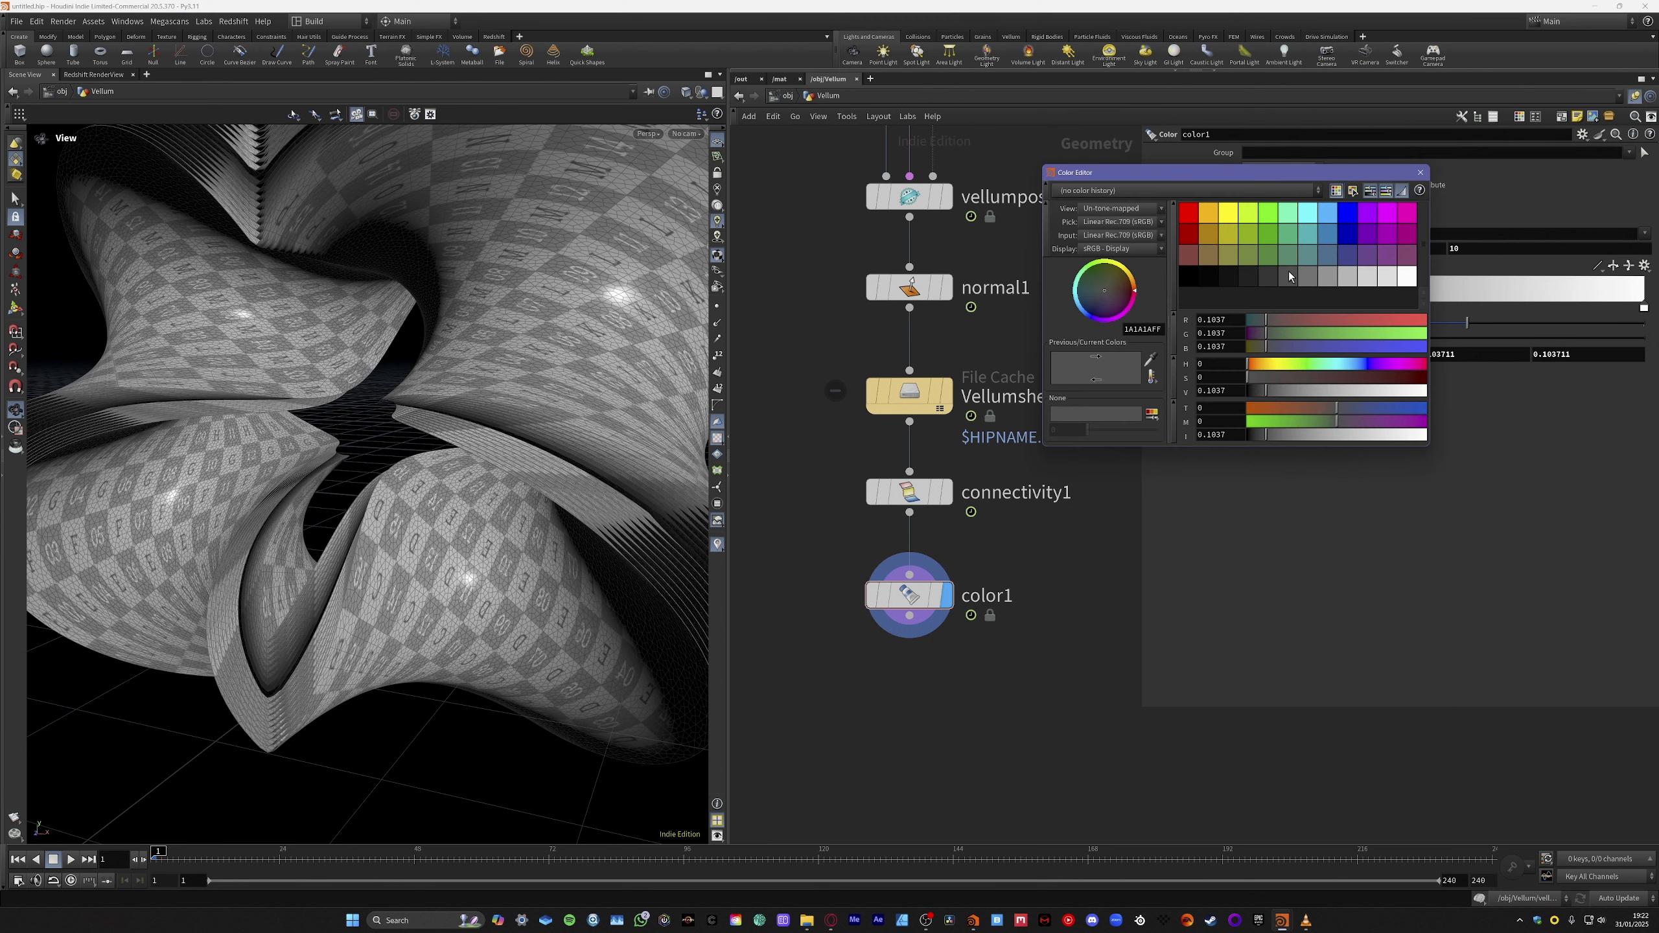
click(1249, 233)
click(1248, 213)
click(1419, 172)
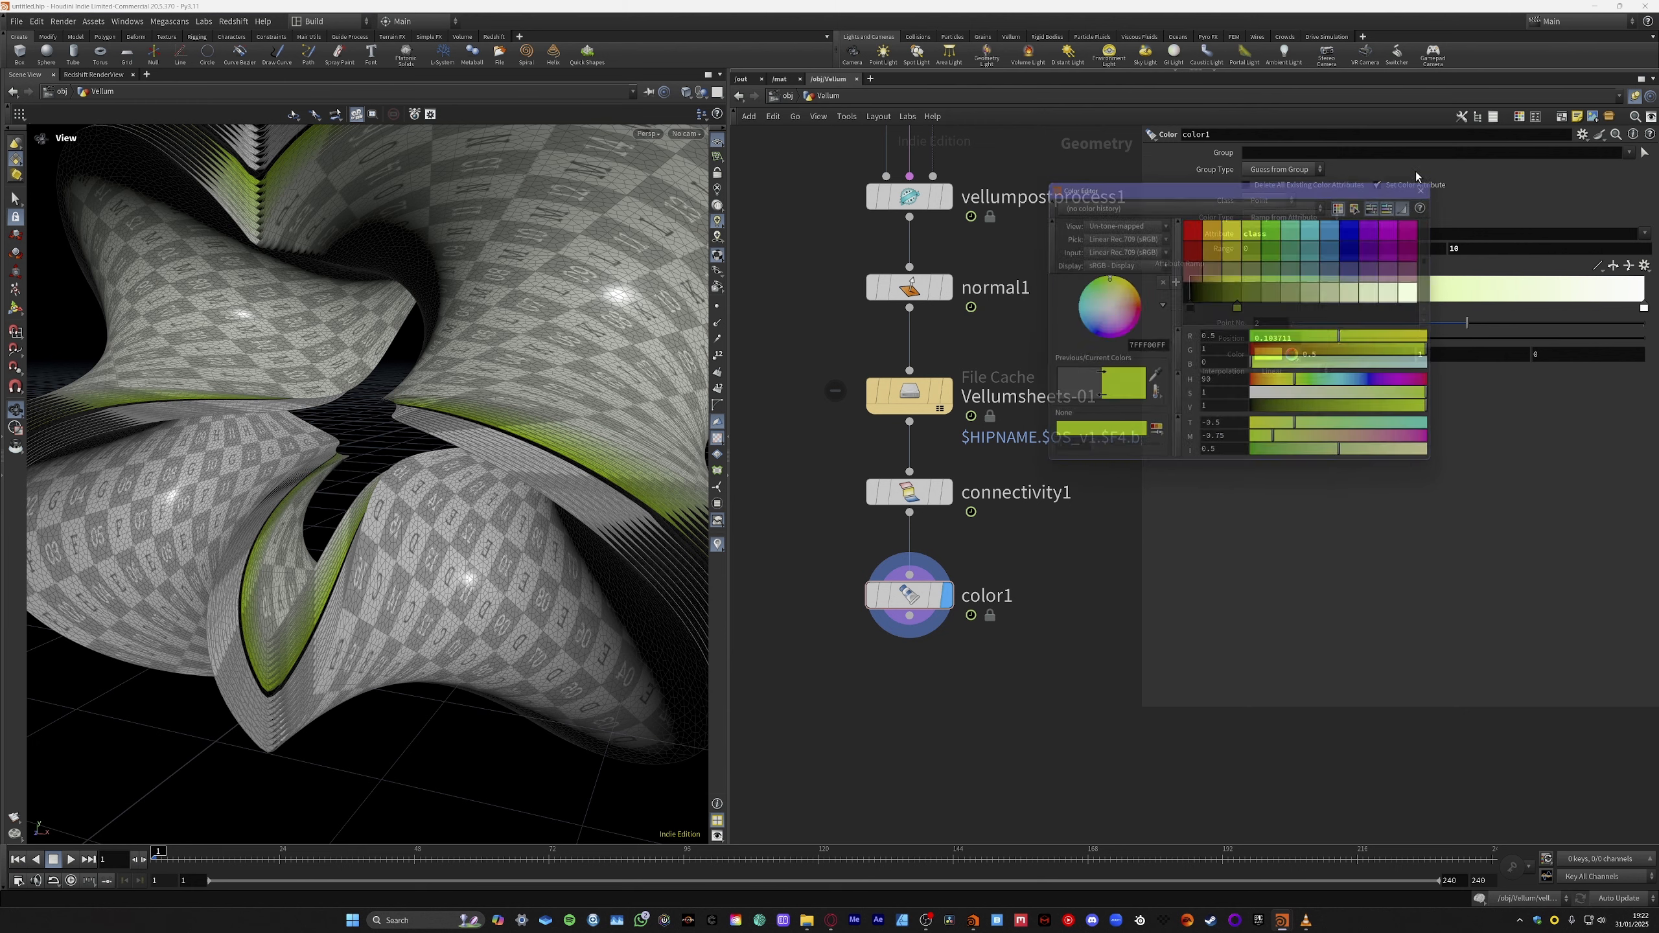
double_click(1340, 305)
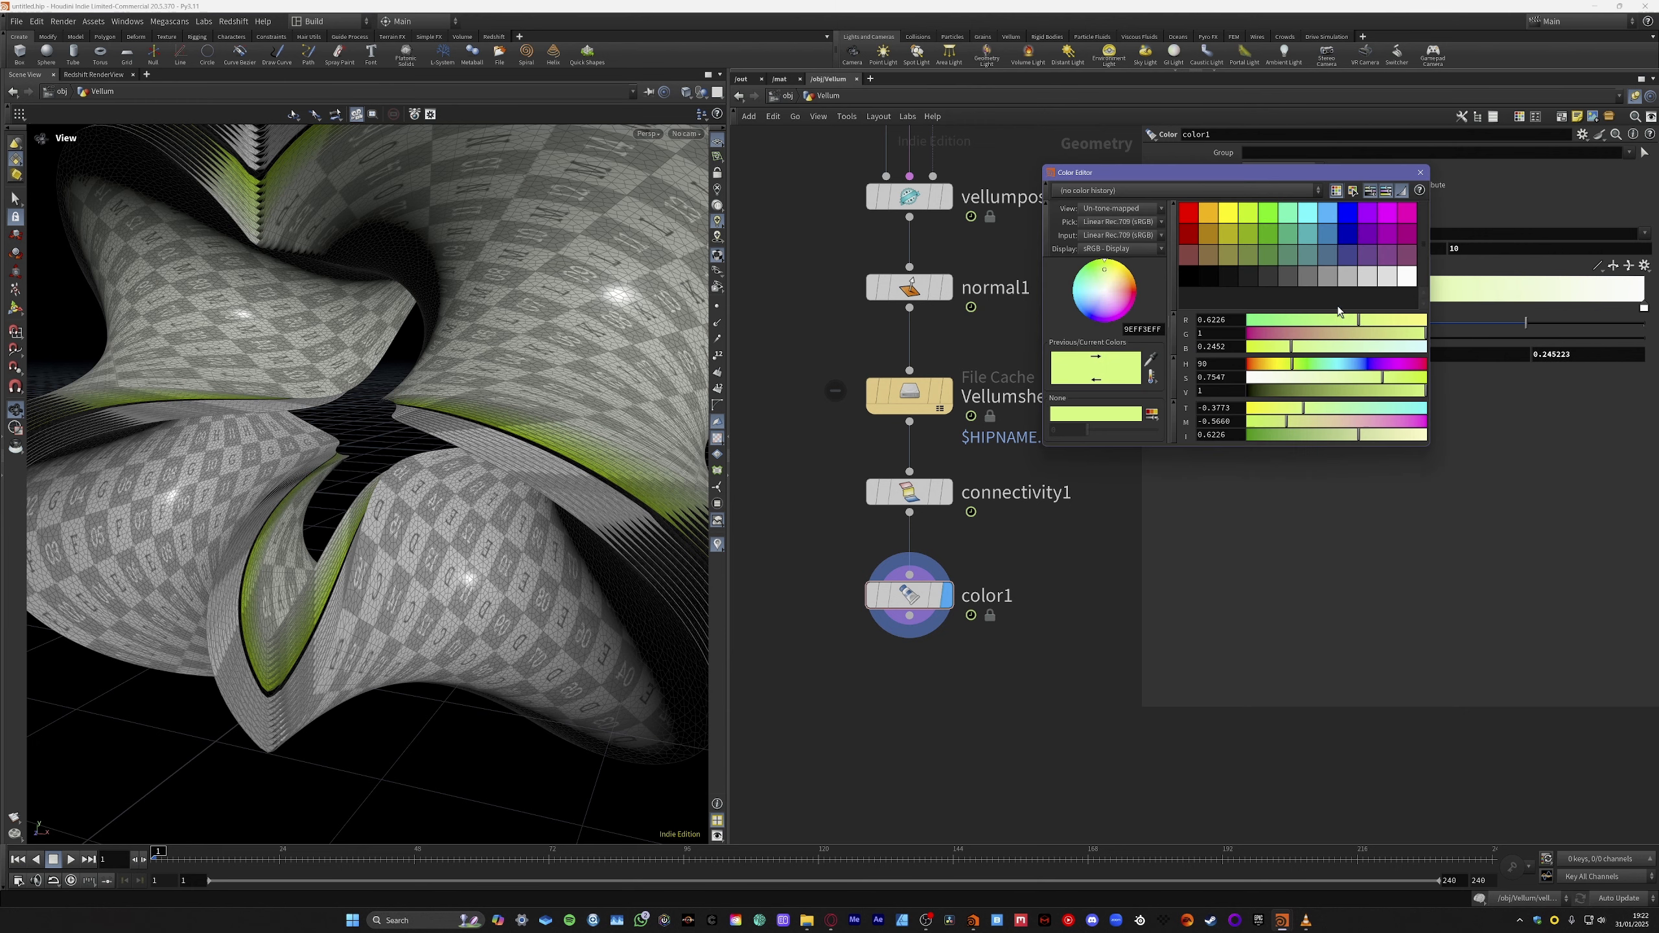
click(1368, 212)
click(1420, 171)
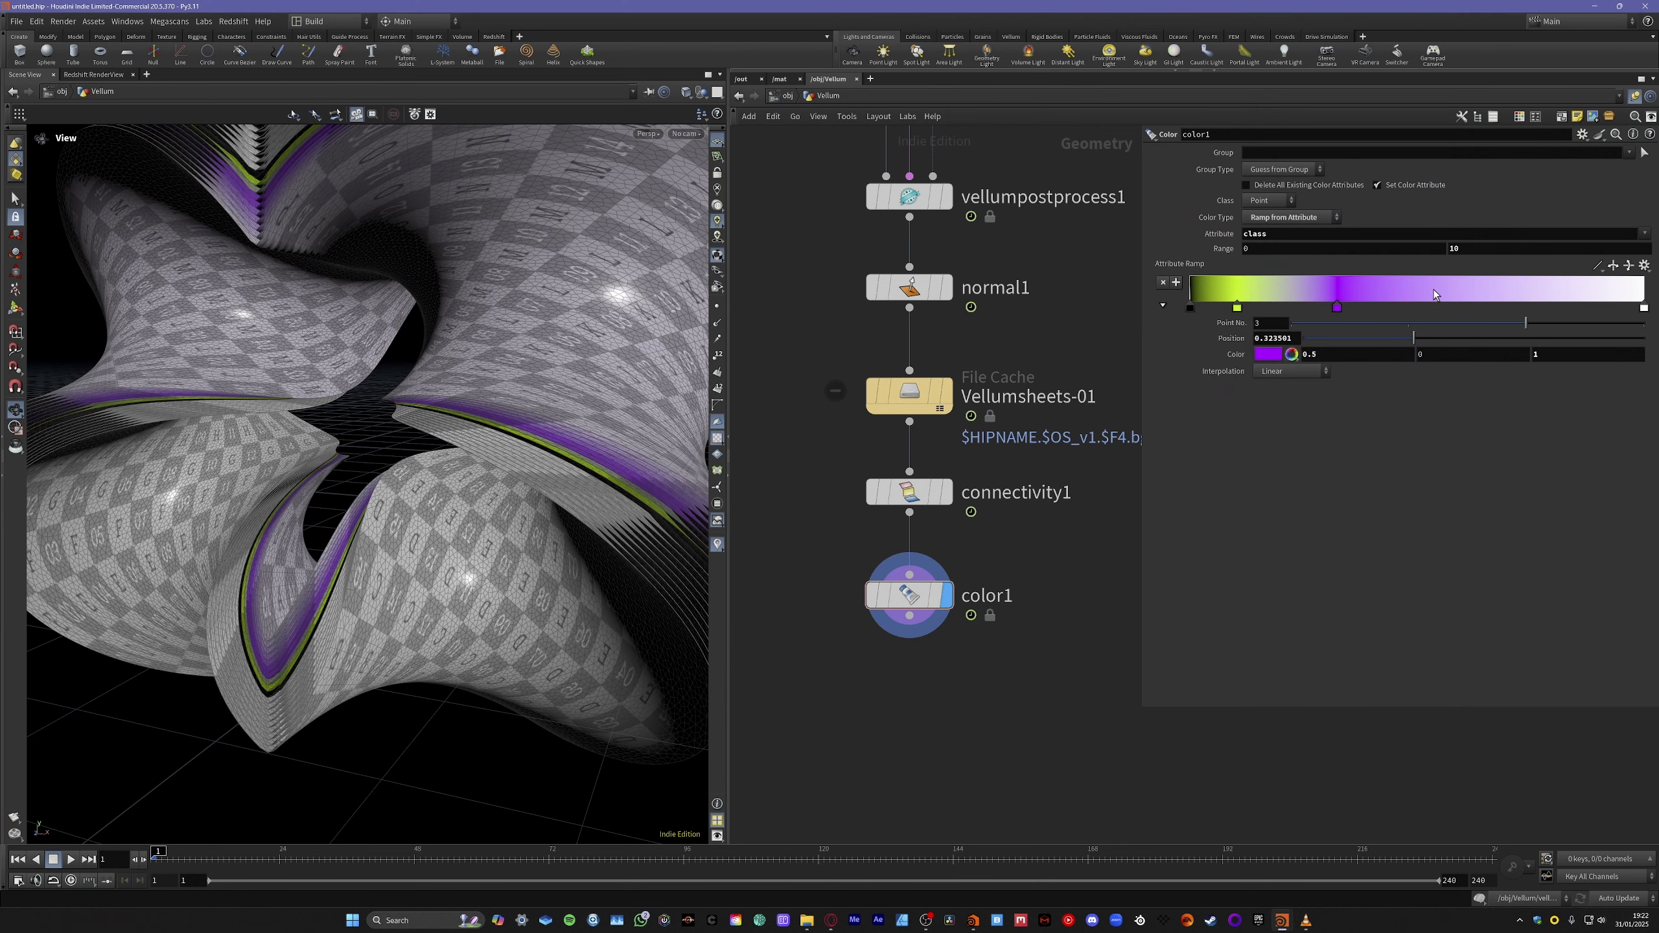
Add a yellow ramp point between the purple one and the end, and another purple point (0.5, 0, 1) at about 0.76.
double_click(1449, 306)
click(1229, 213)
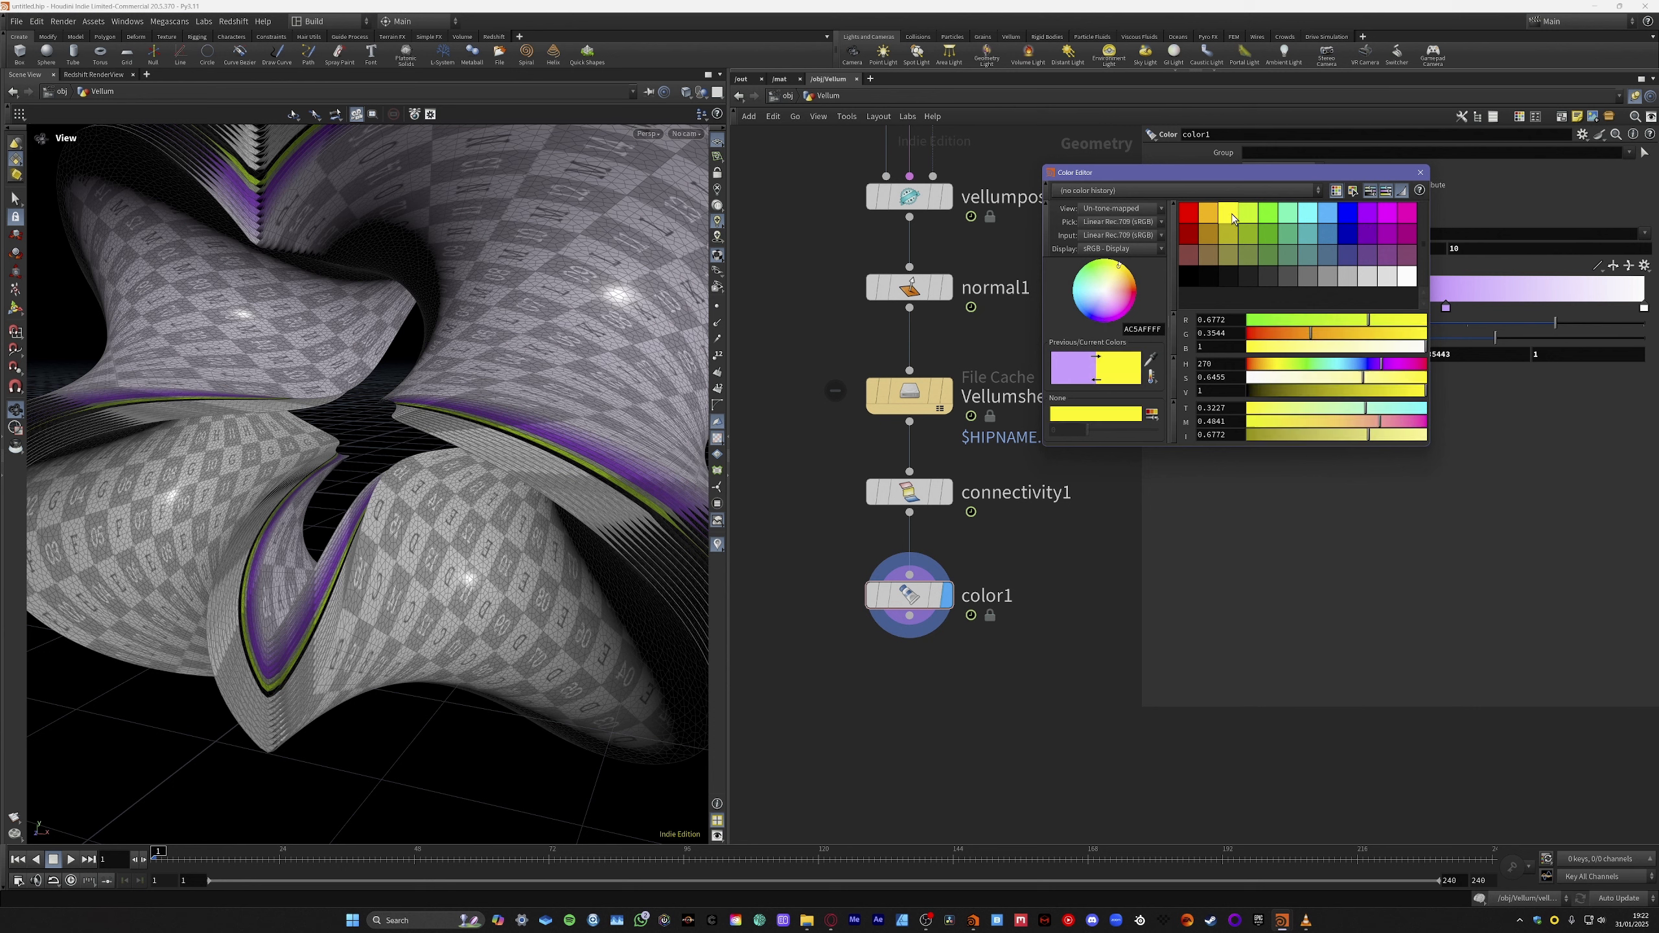
click(1420, 172)
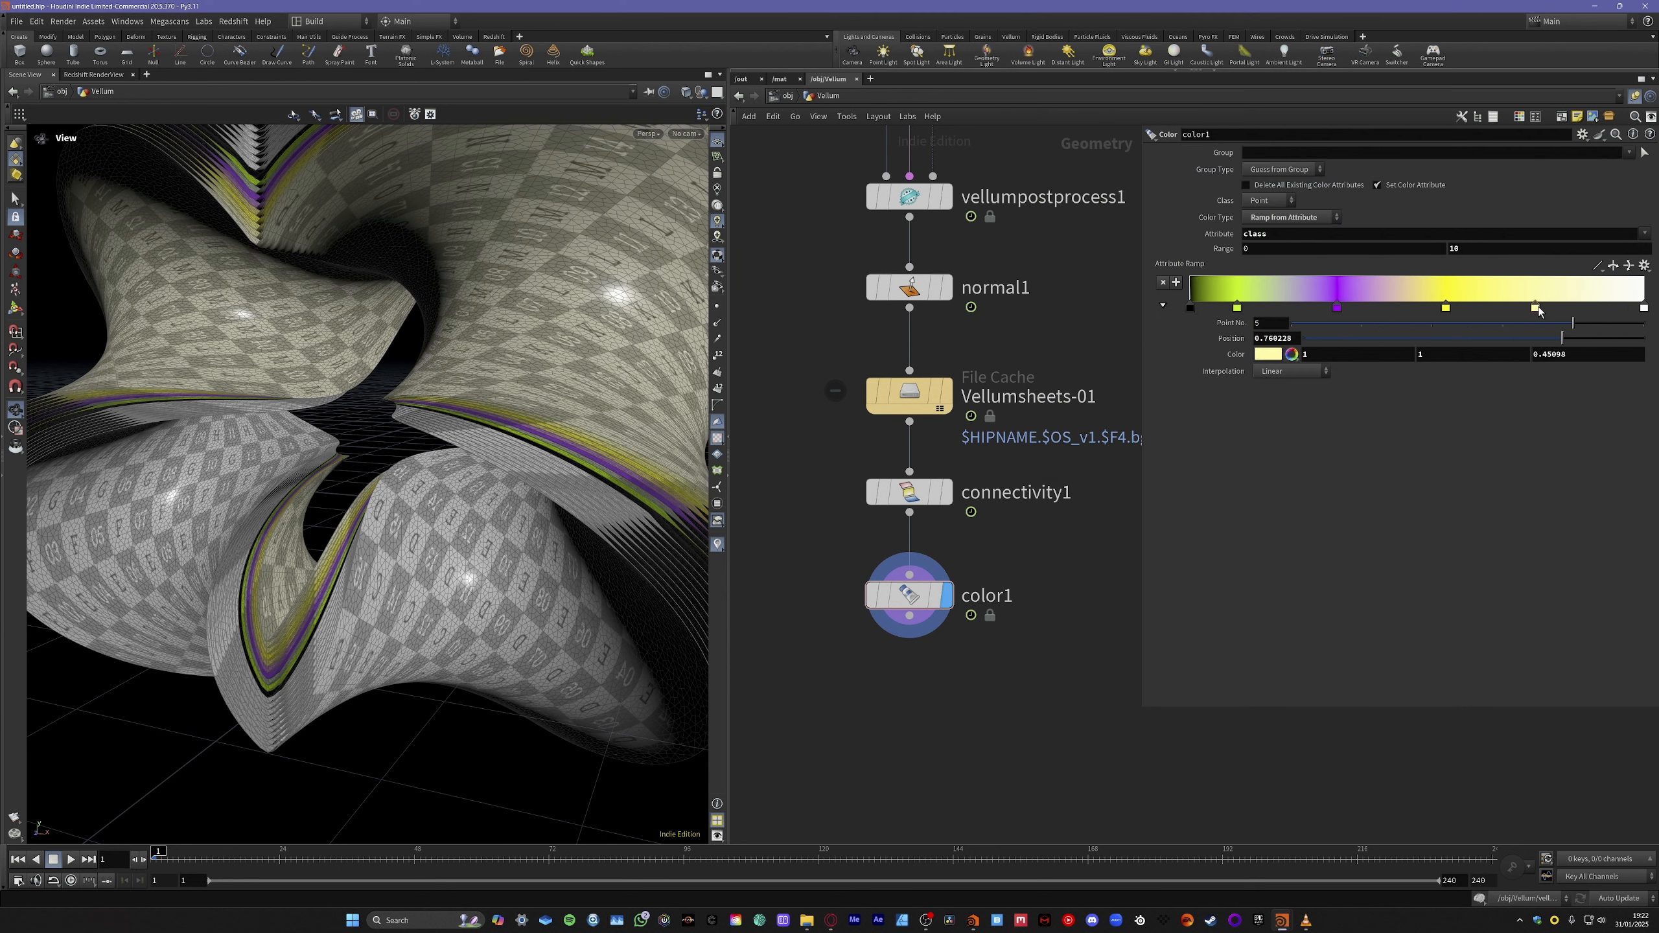
double_click(1536, 307)
click(1366, 214)
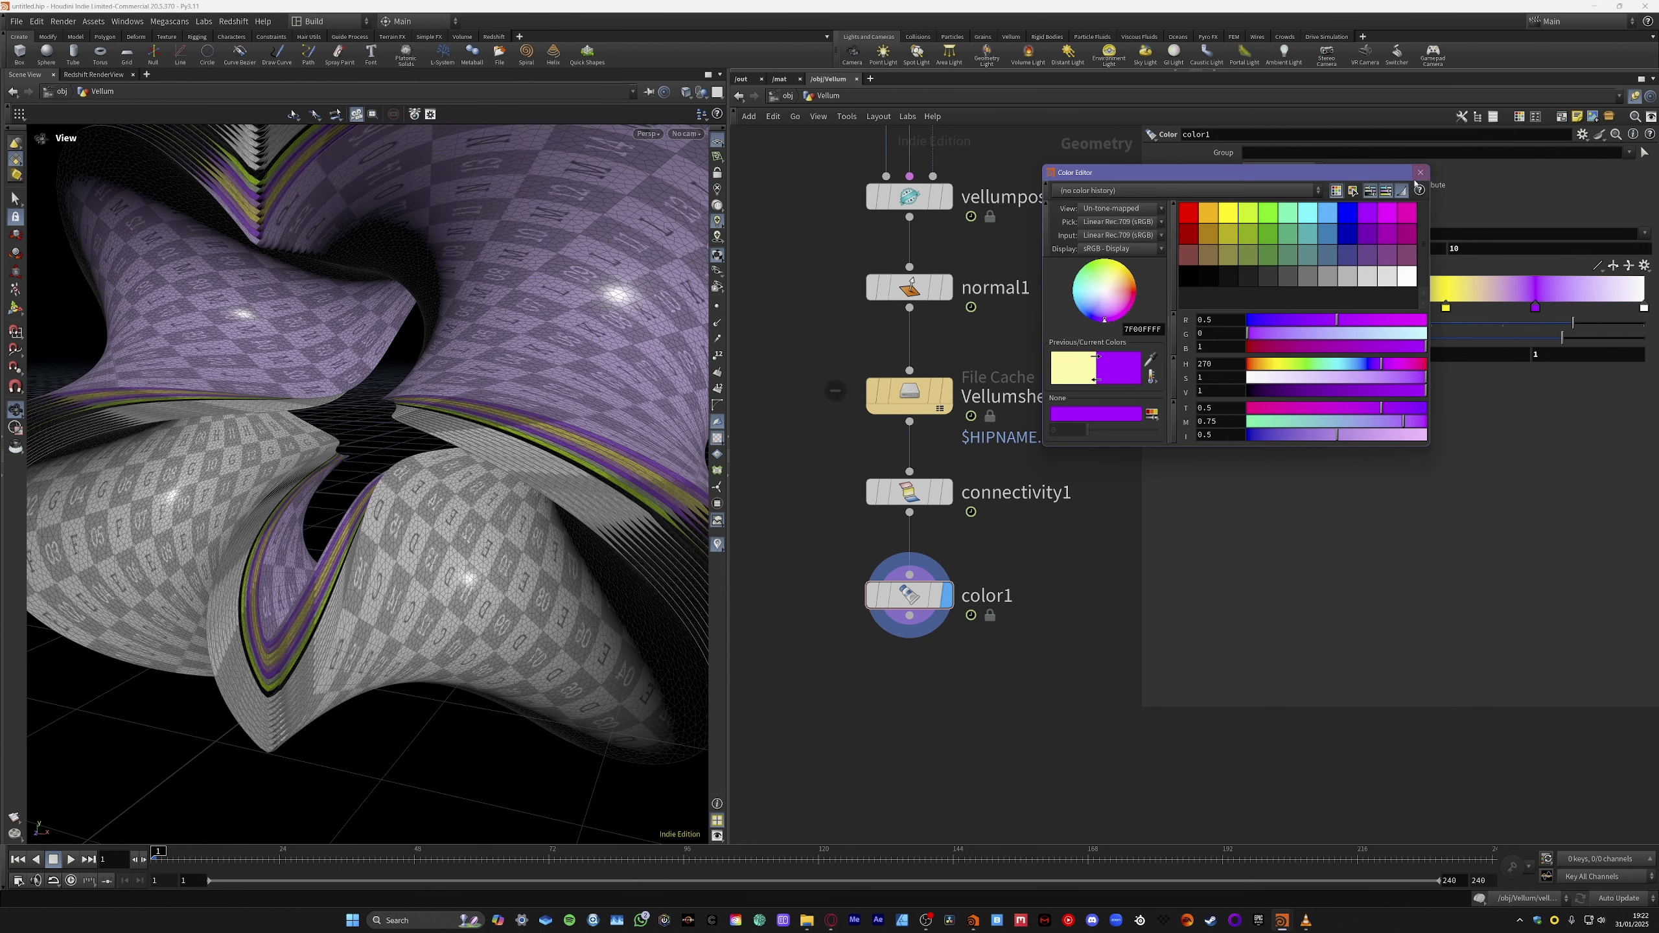
click(1420, 171)
Shift the second purple ramp point slightly toward the end and the yellow-green point to about 0.113.
drag(653, 459, 540, 426)
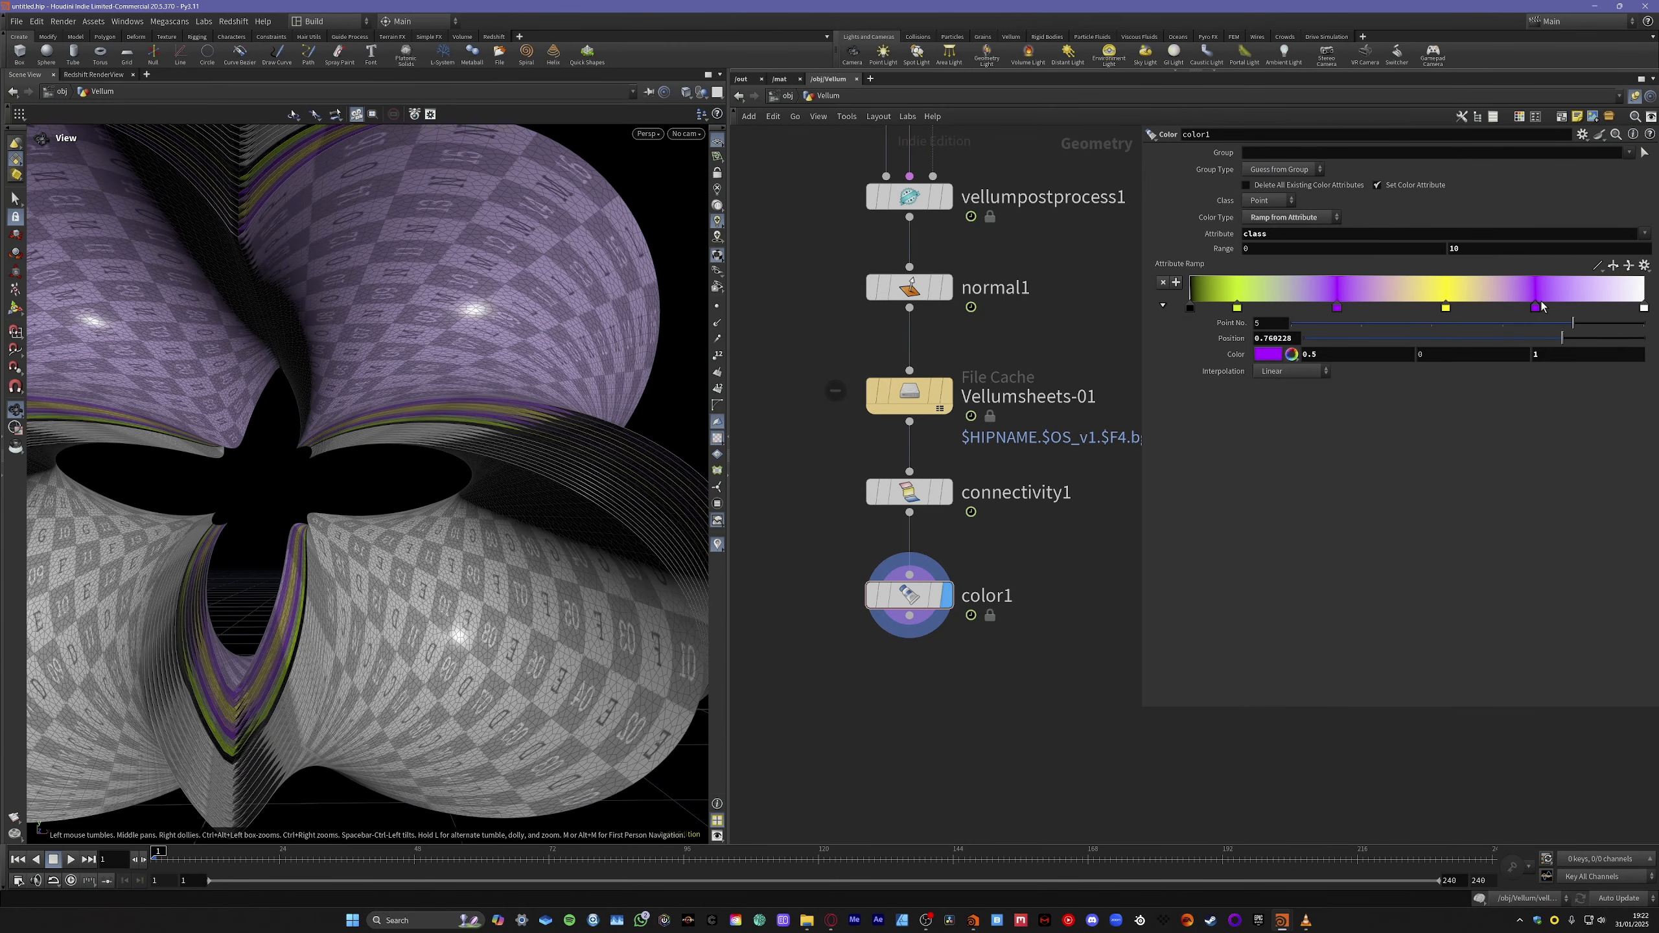
mouse_move(1541, 307)
mouse_down()
mouse_move(1477, 309)
mouse_move(1600, 310)
mouse_move(1554, 311)
mouse_up()
drag(1240, 309, 1241, 308)
Set the upper end of color1's attribute range to 20 and view the whole sheet stack.
drag(585, 481, 546, 435)
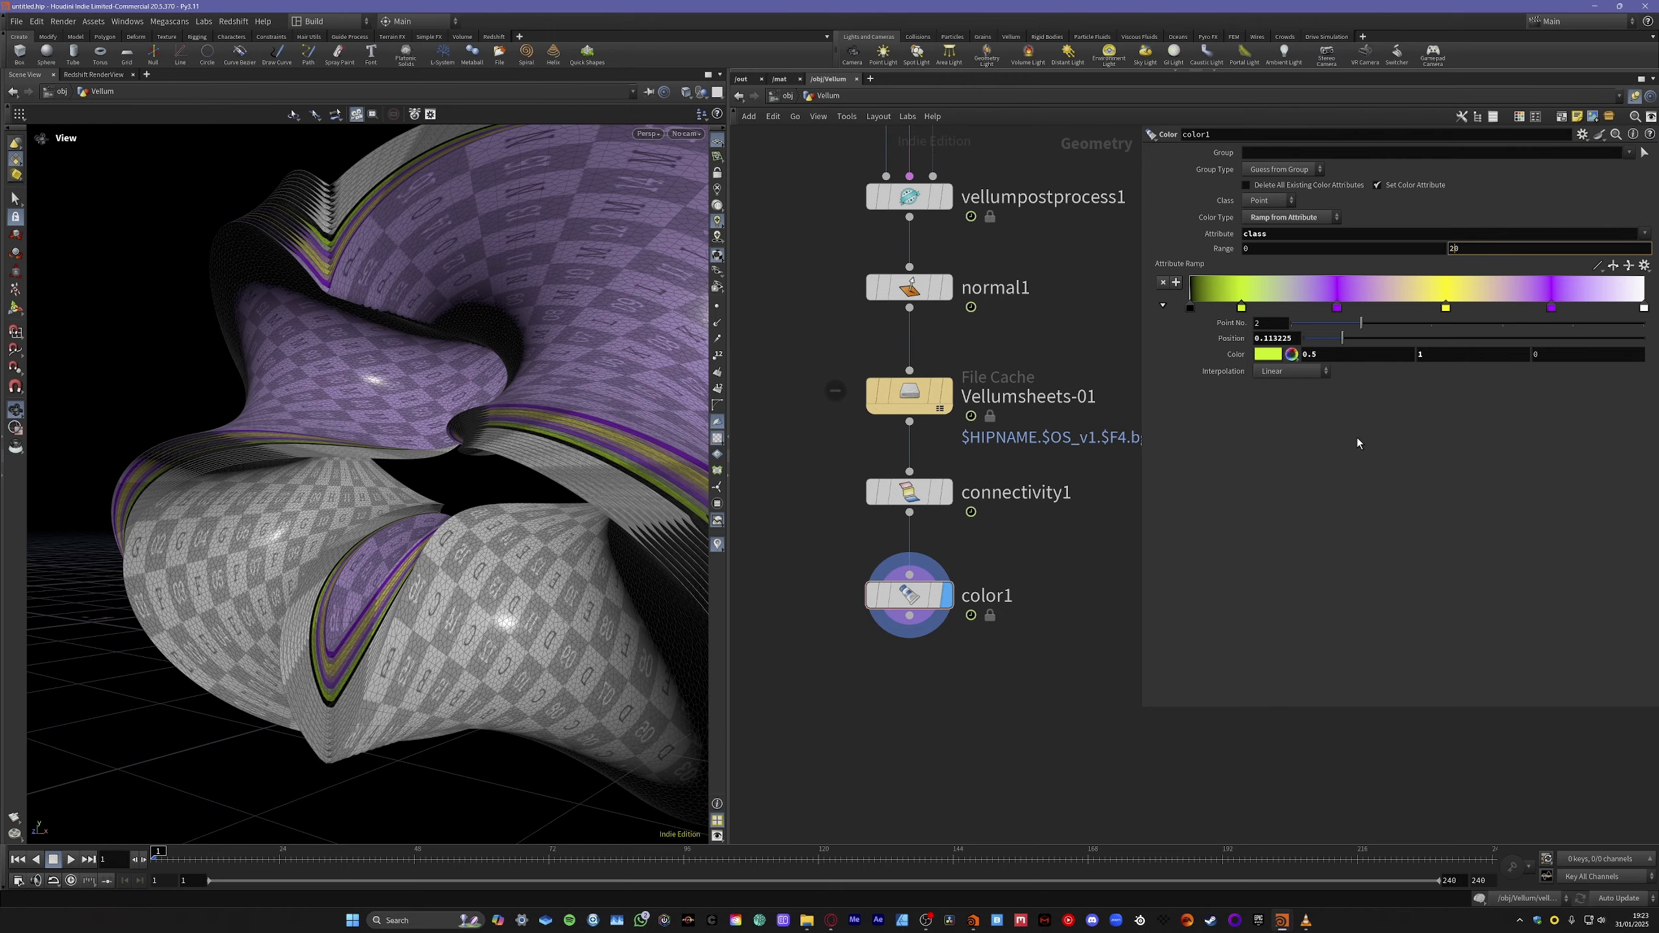
drag(562, 536, 512, 483)
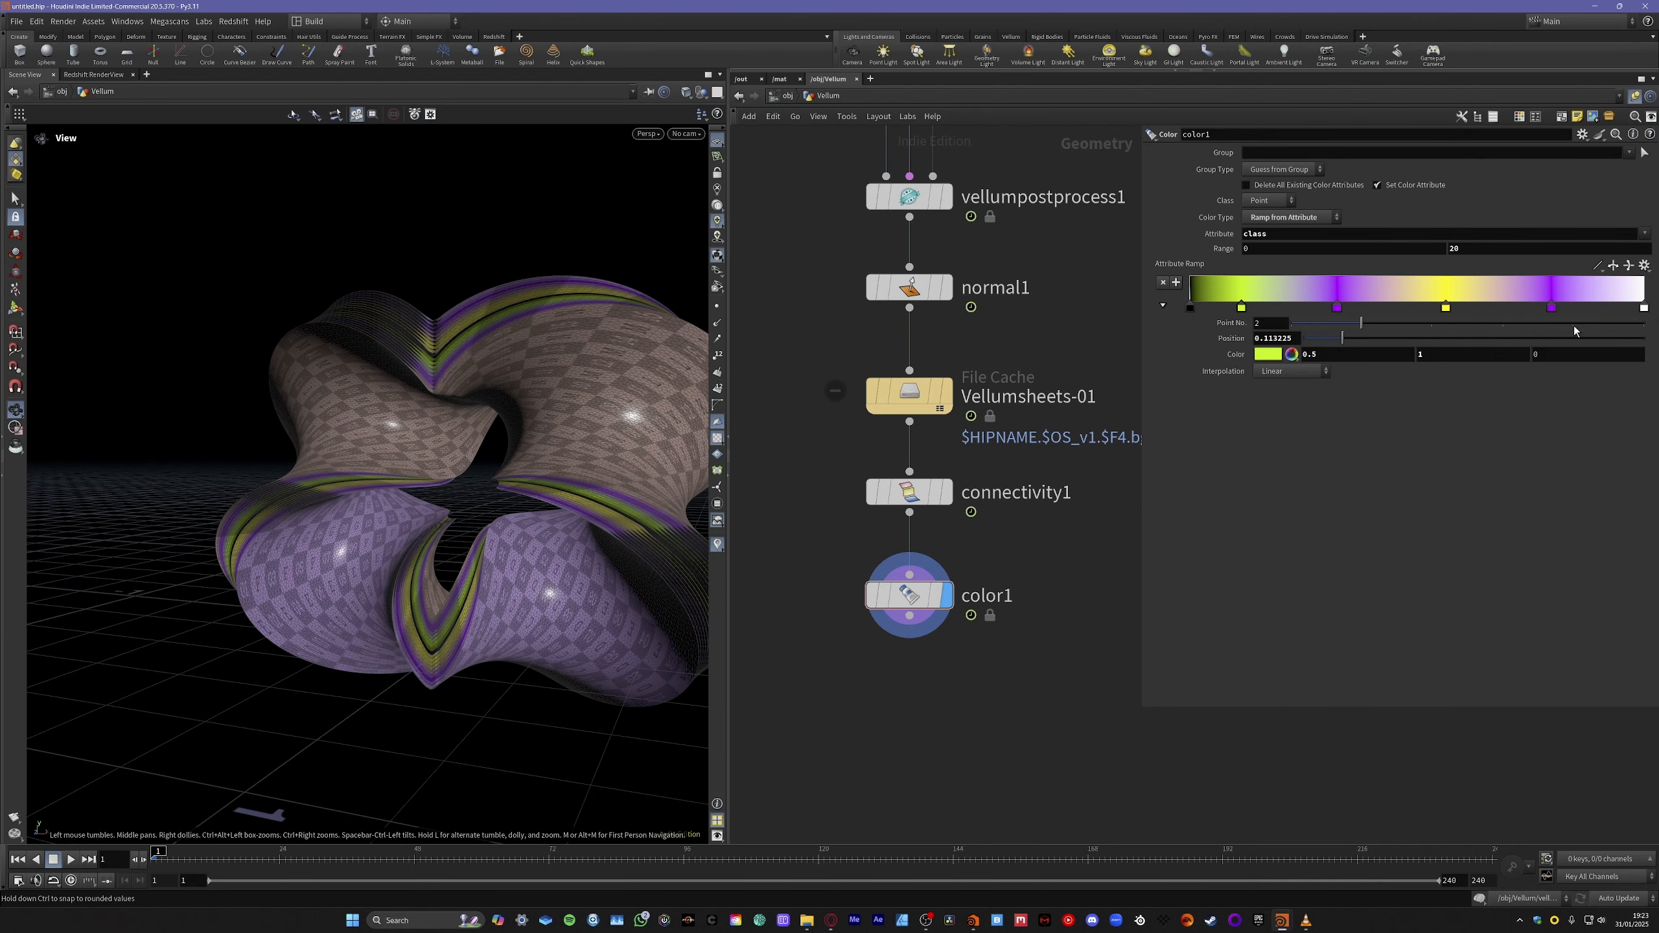
Change the last point of the attribute ramp to magenta (1, 0, 1).
double_click(1645, 309)
click(1344, 219)
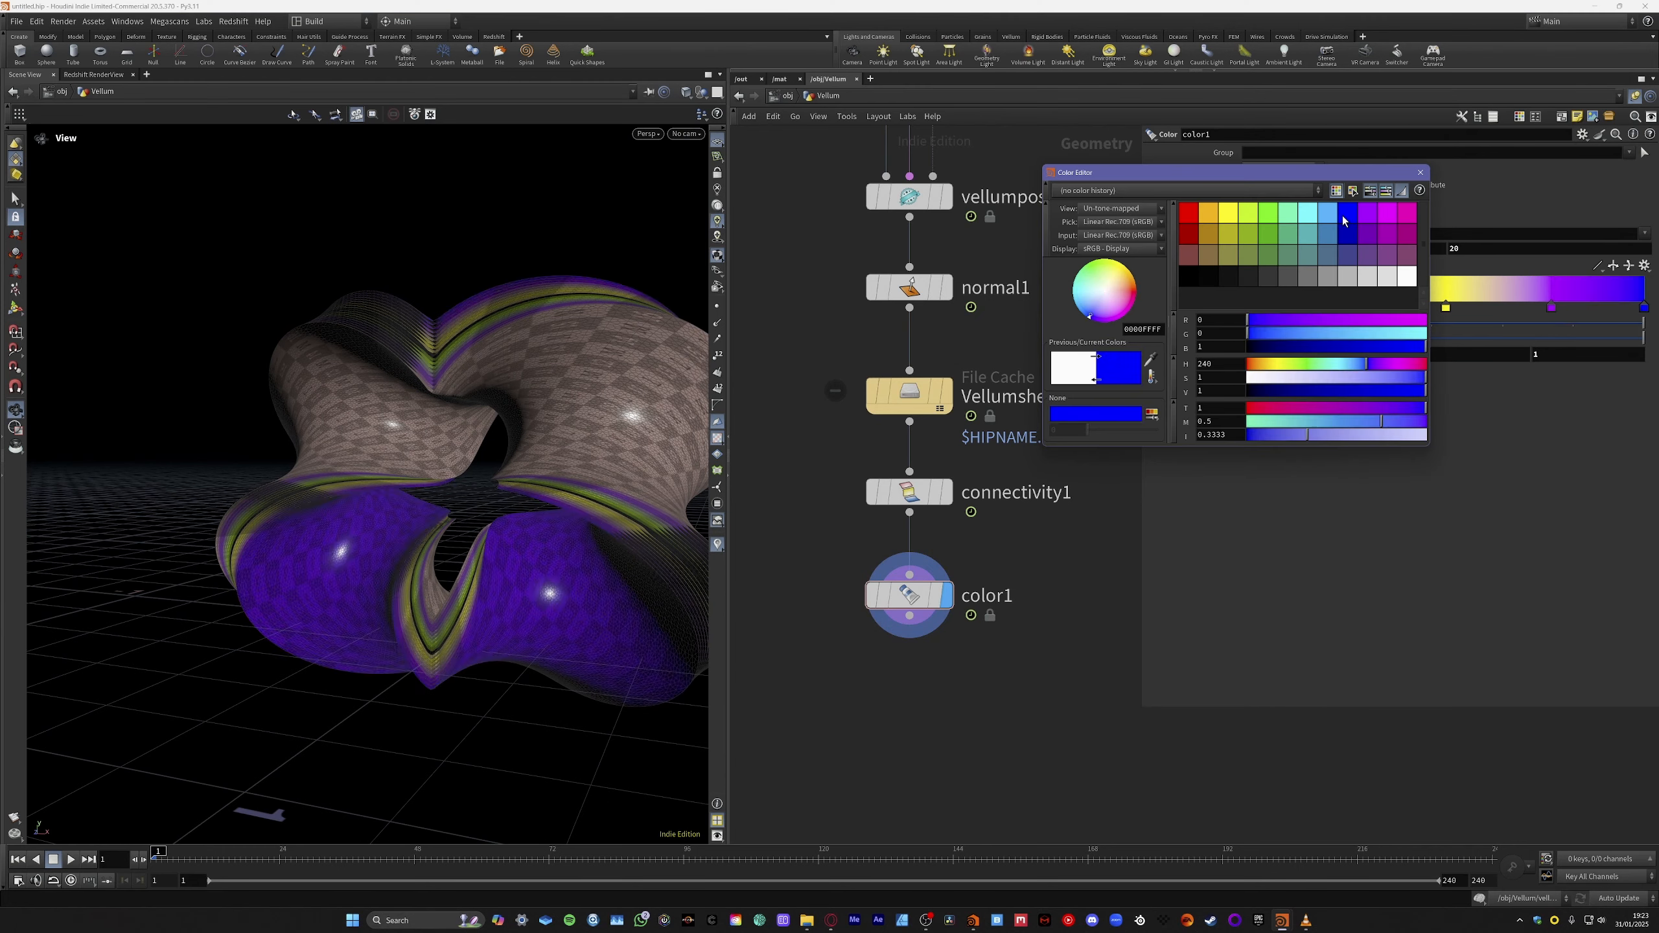
click(1418, 173)
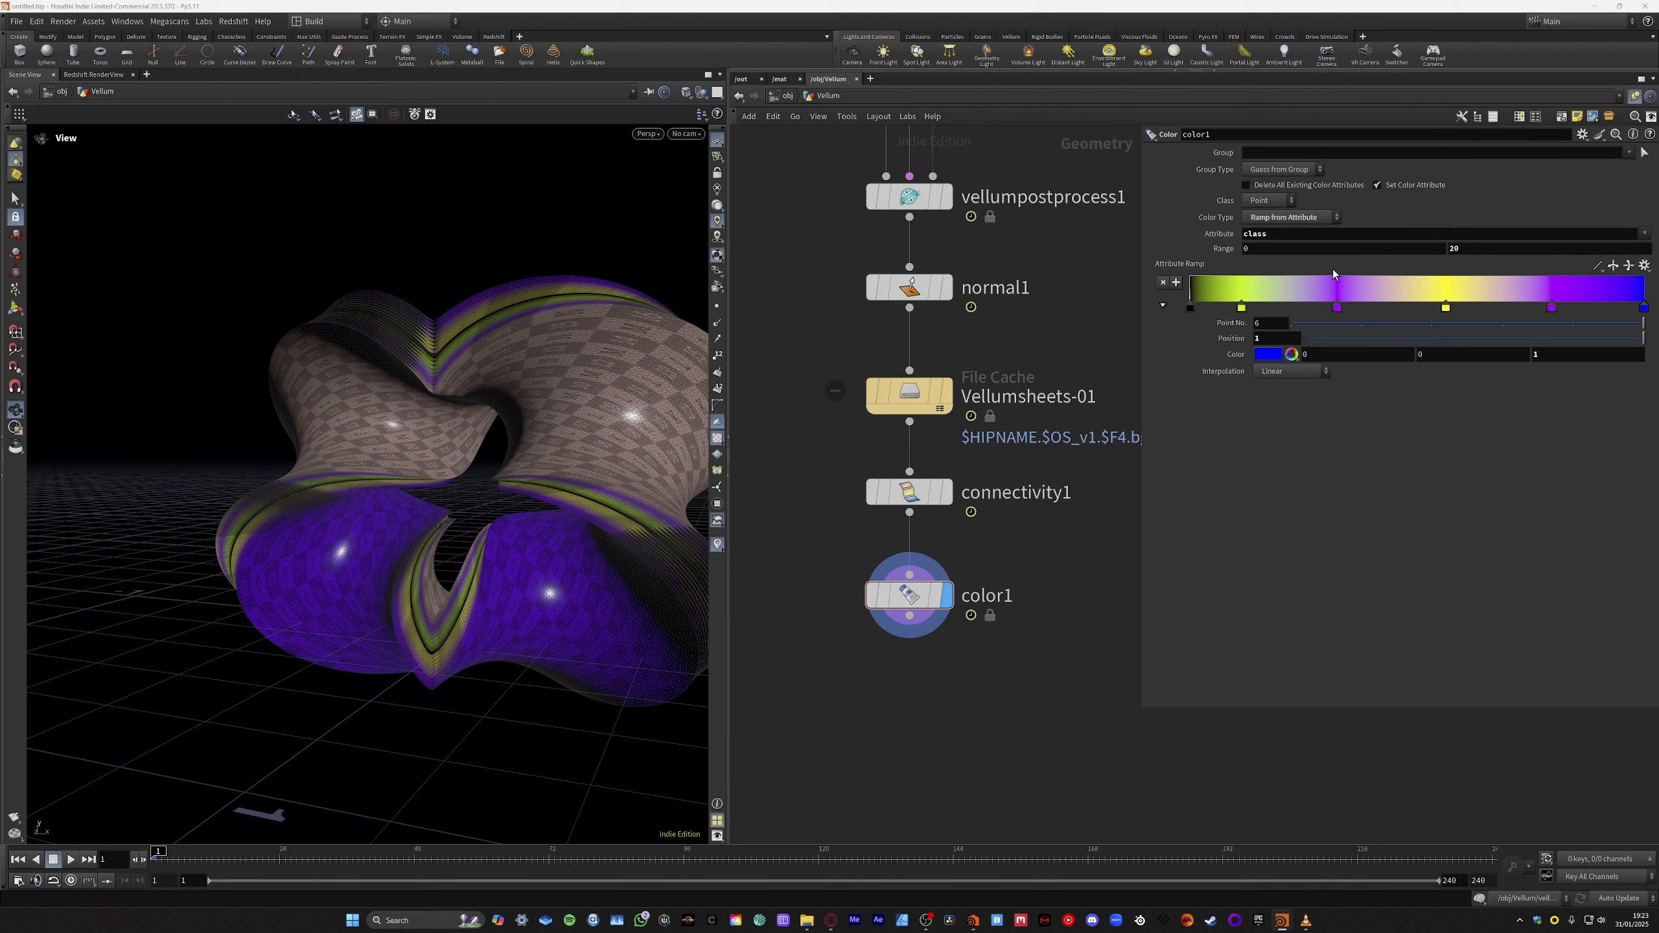
double_click(1187, 316)
click(1268, 232)
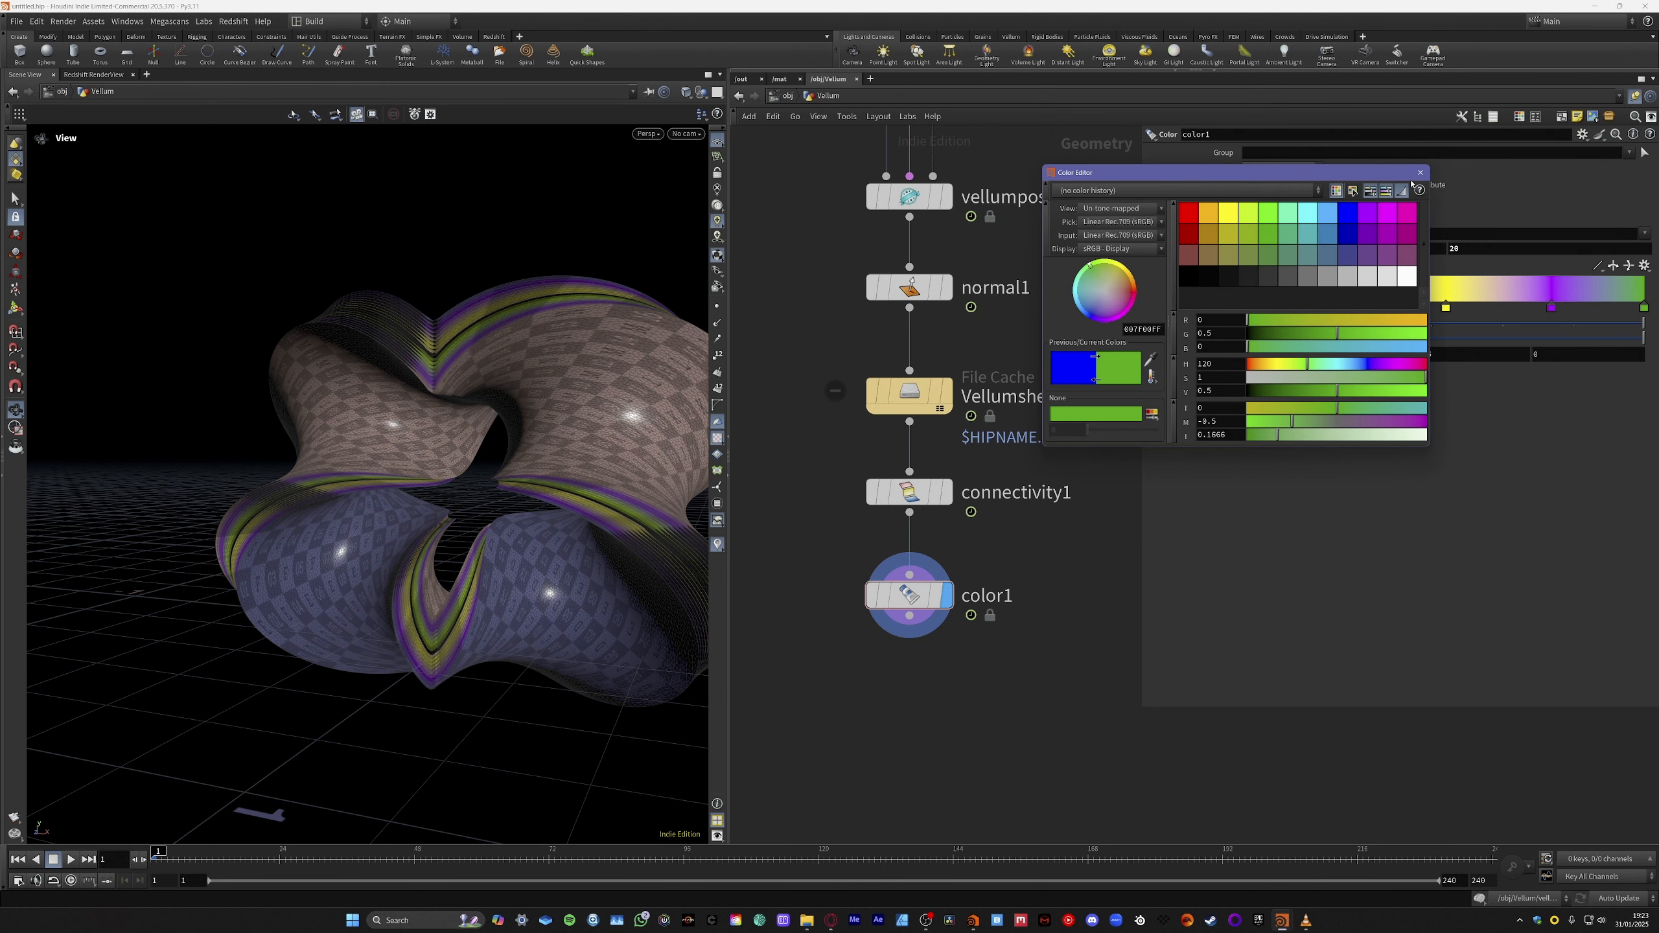
click(1392, 213)
click(1420, 172)
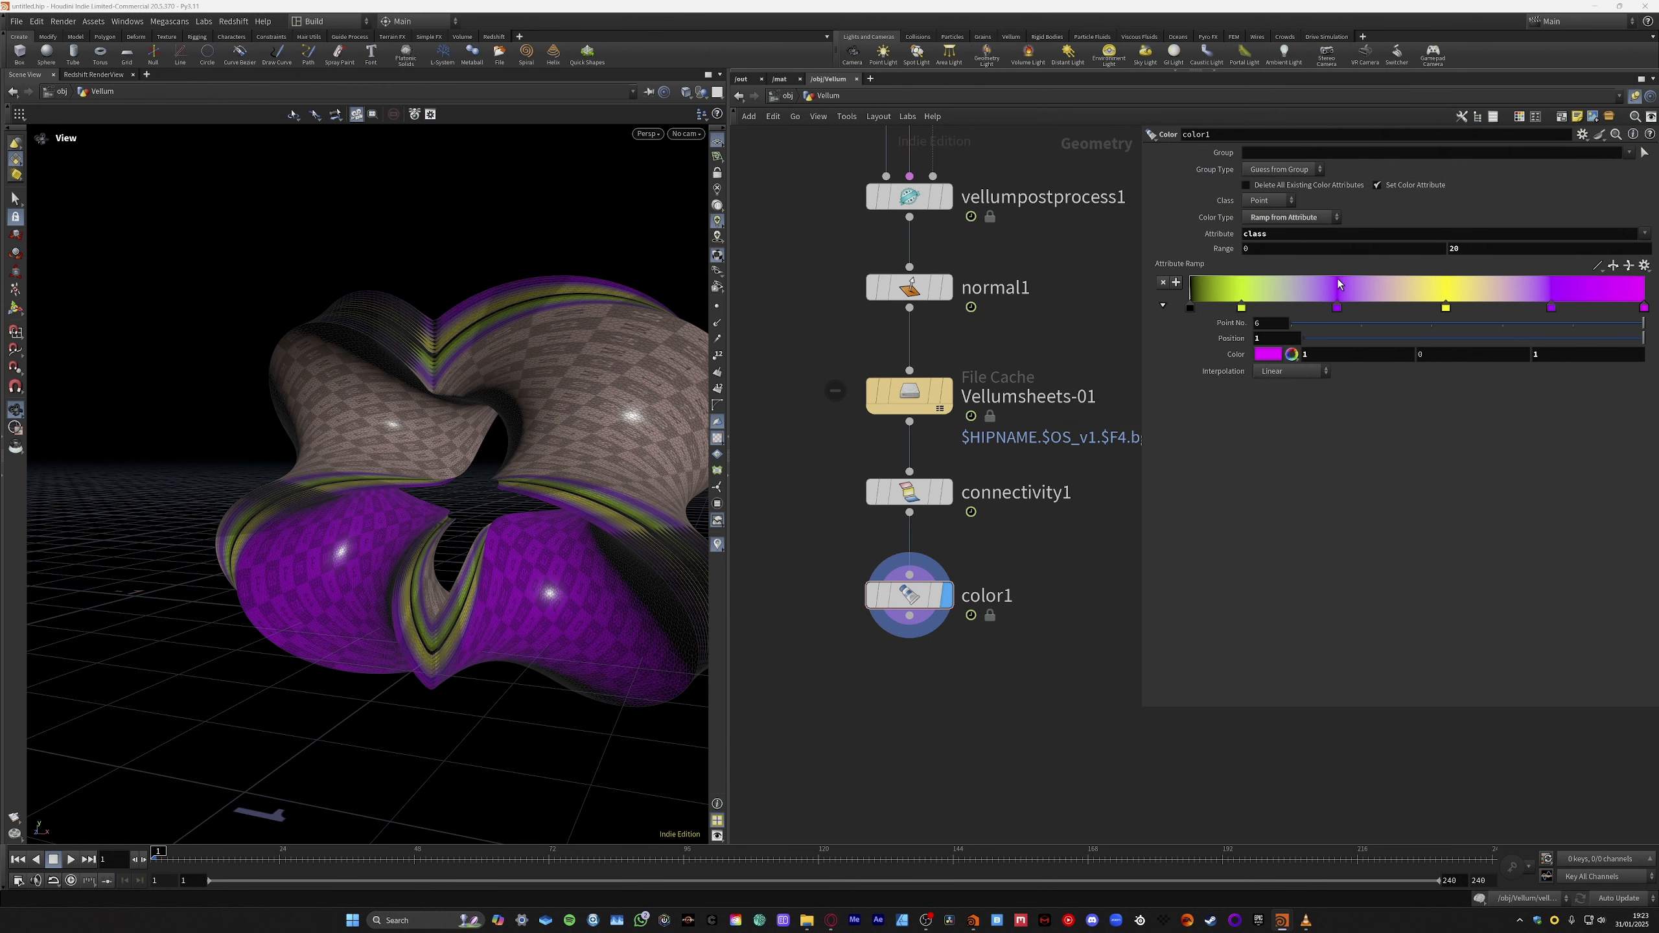
Set the first point of the attribute ramp to red (1, 0, 0) and inspect the colored stack.
click(1190, 307)
click(1267, 354)
click(1190, 216)
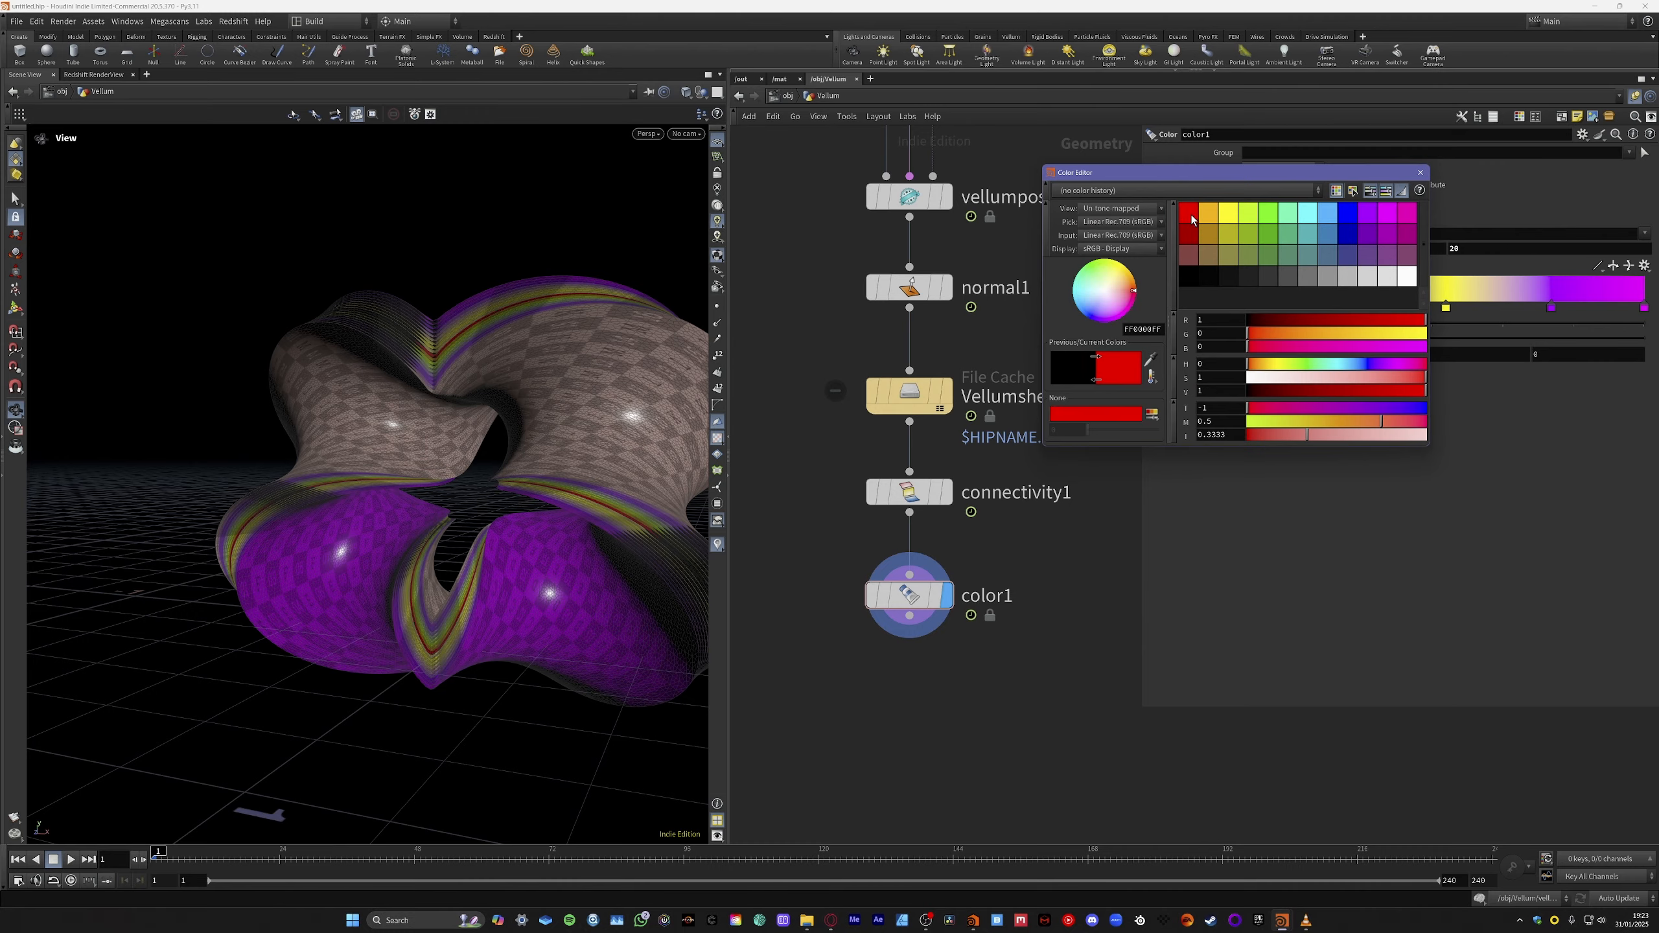
click(1420, 172)
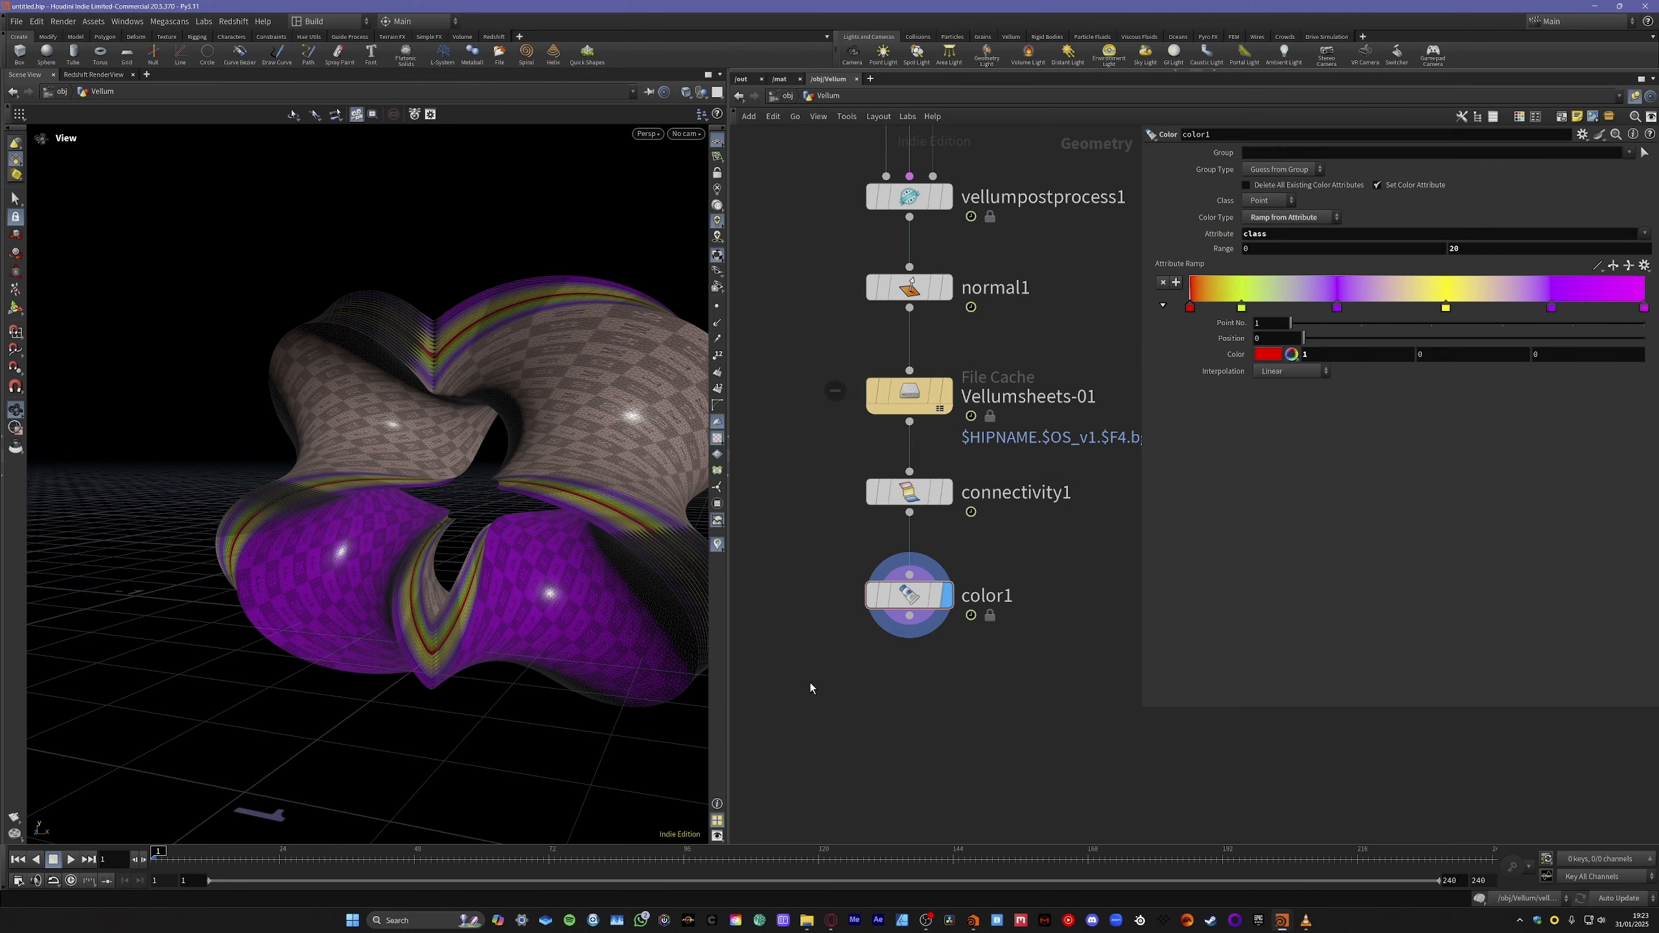
drag(587, 549, 458, 588)
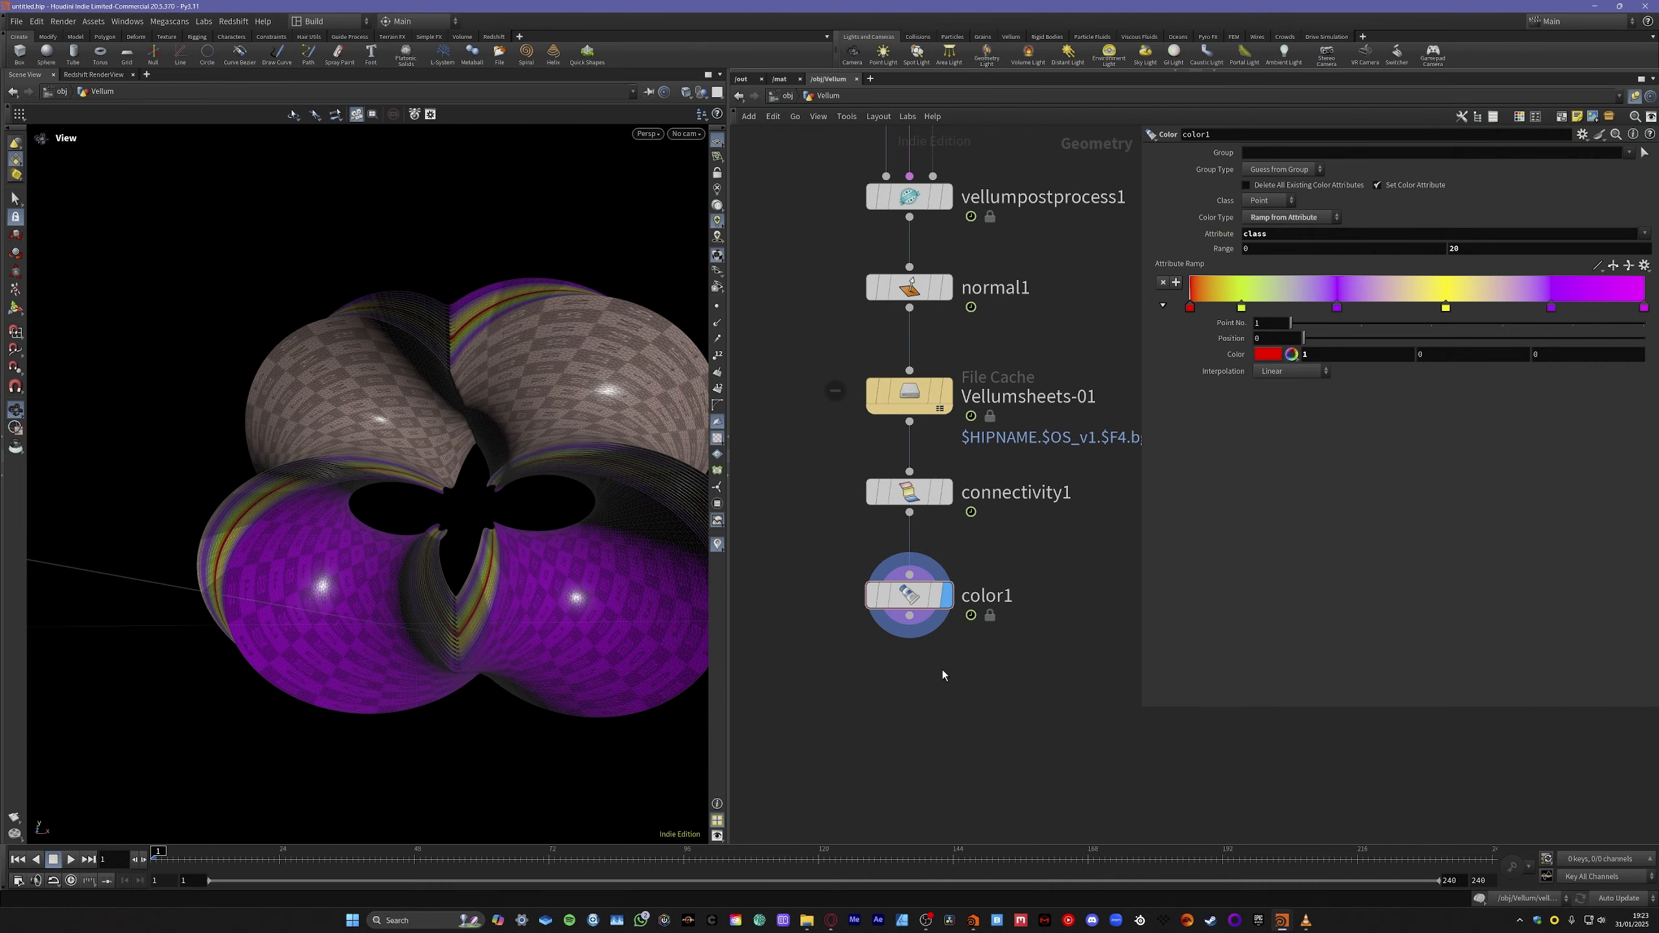